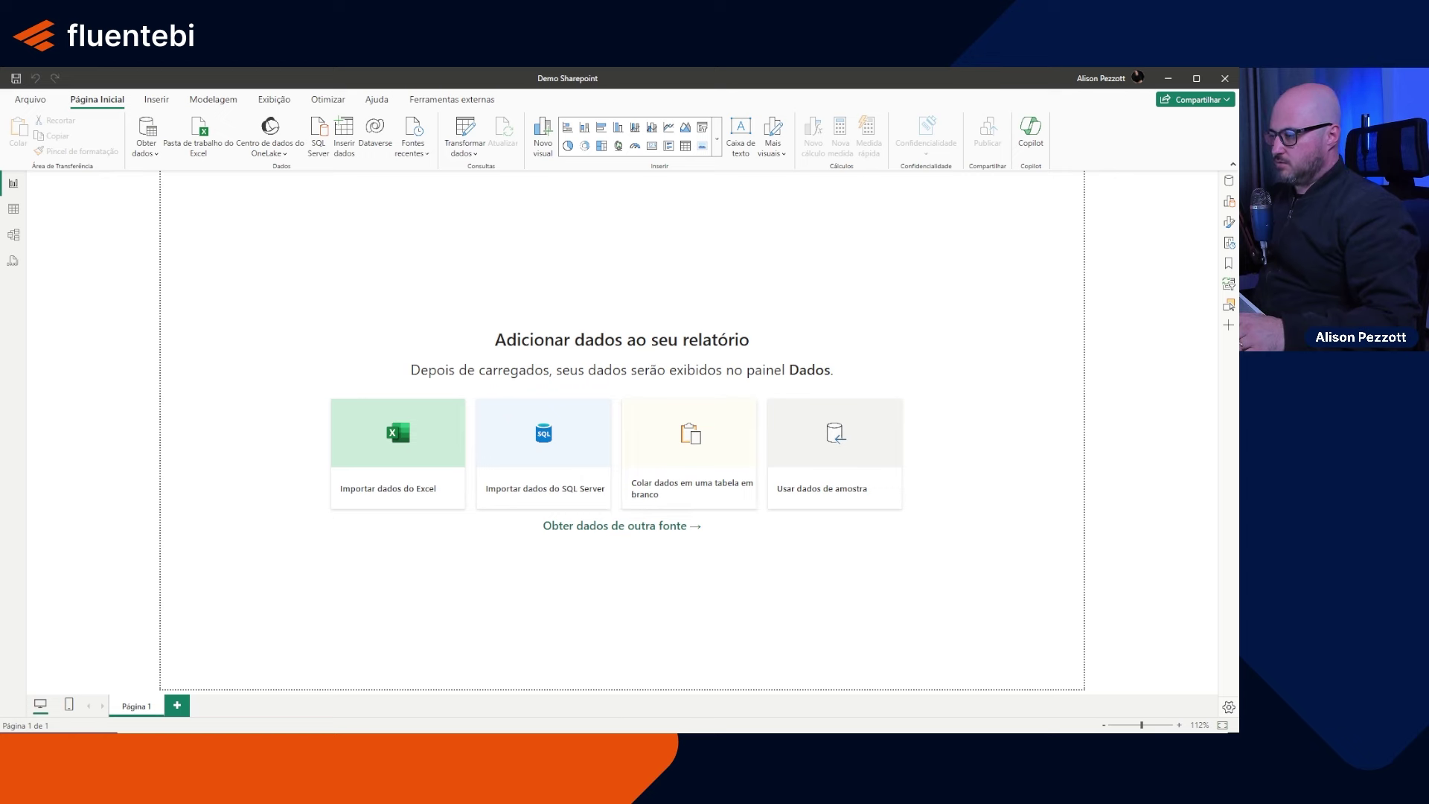
Step: Switch to the Fluente BI SharePoint document library in the browser, open BasesDados and look inside its MetasGerentes folder
mouse_move(565, 725)
left_click(568, 696)
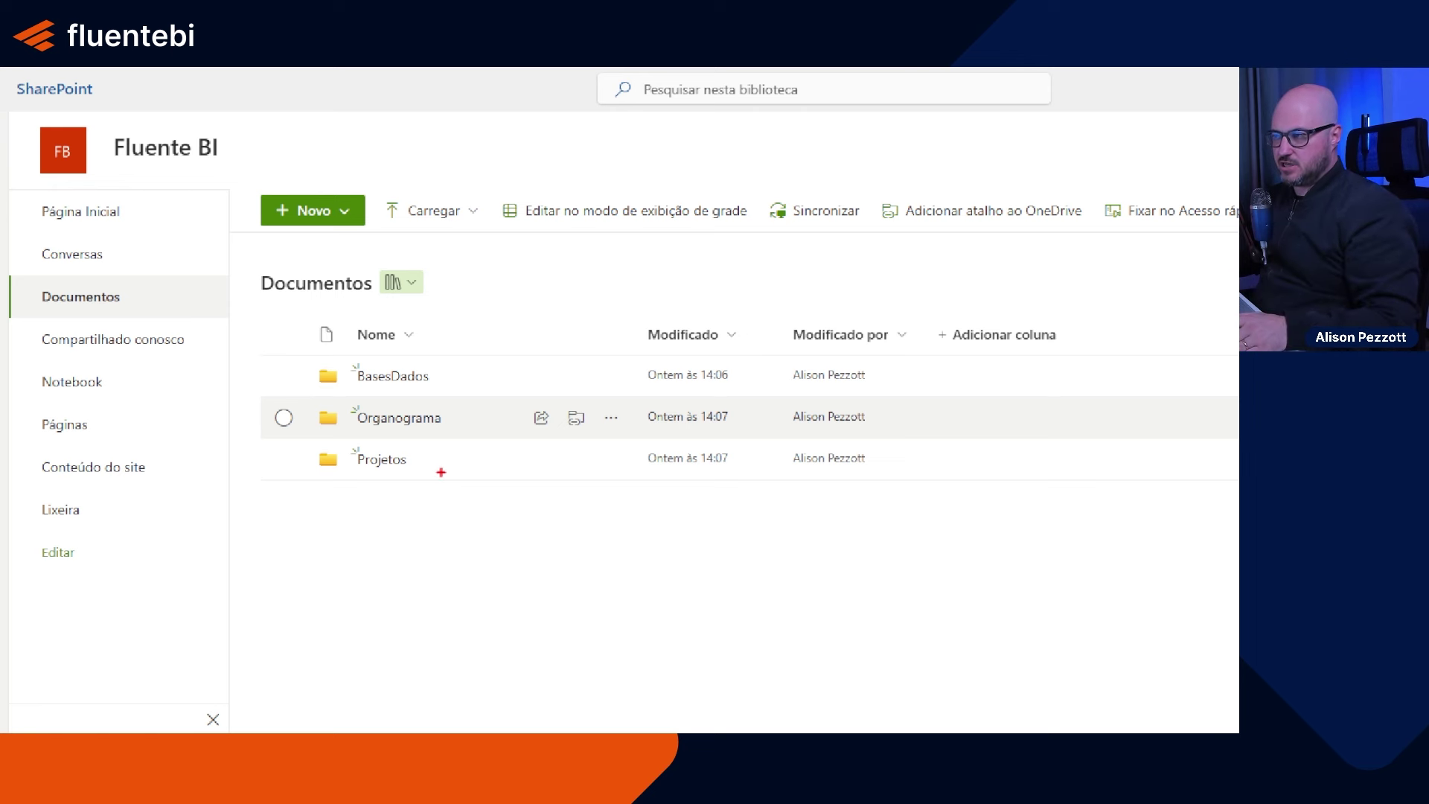
left_click_drag(299, 347, 445, 399)
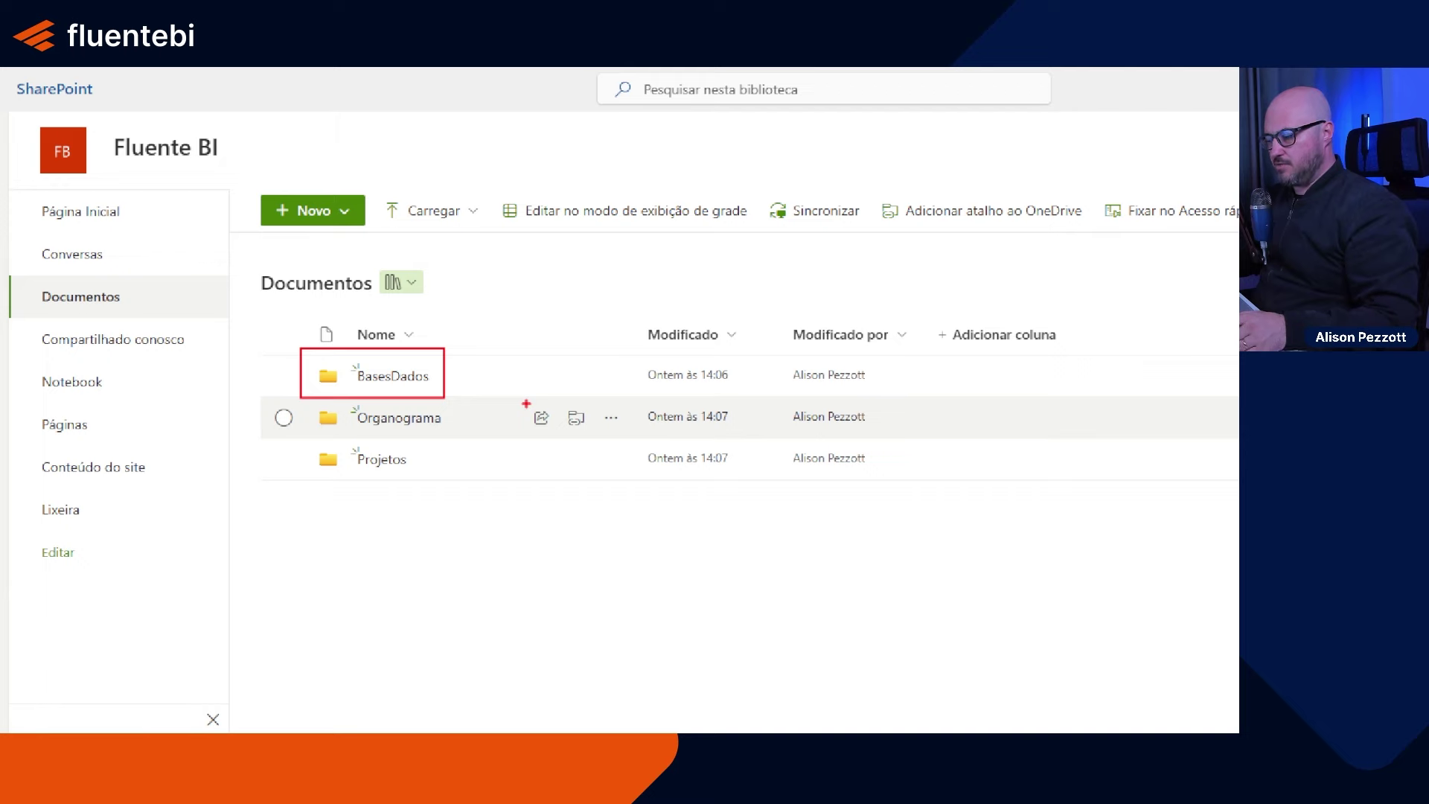
left_click(372, 376)
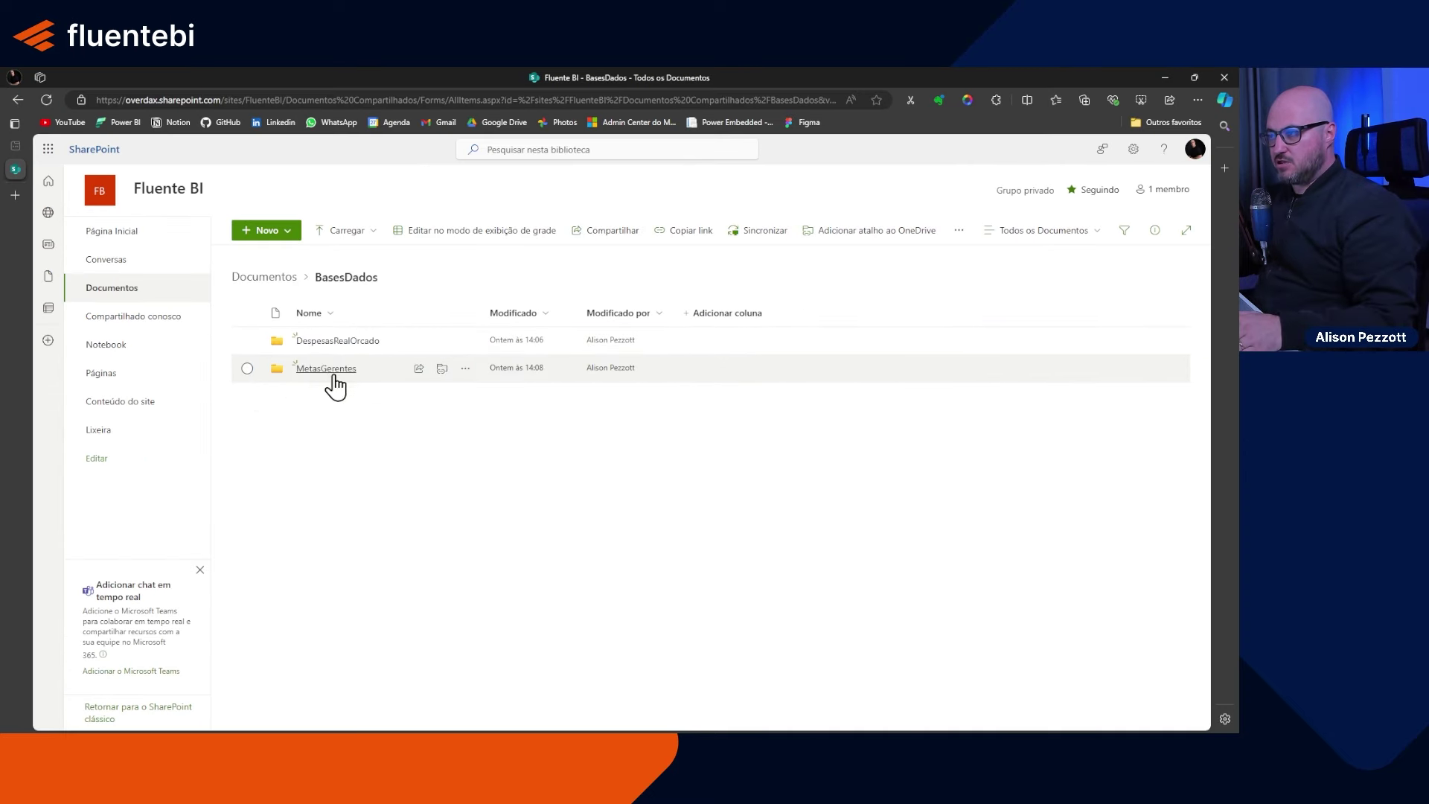
left_click(331, 369)
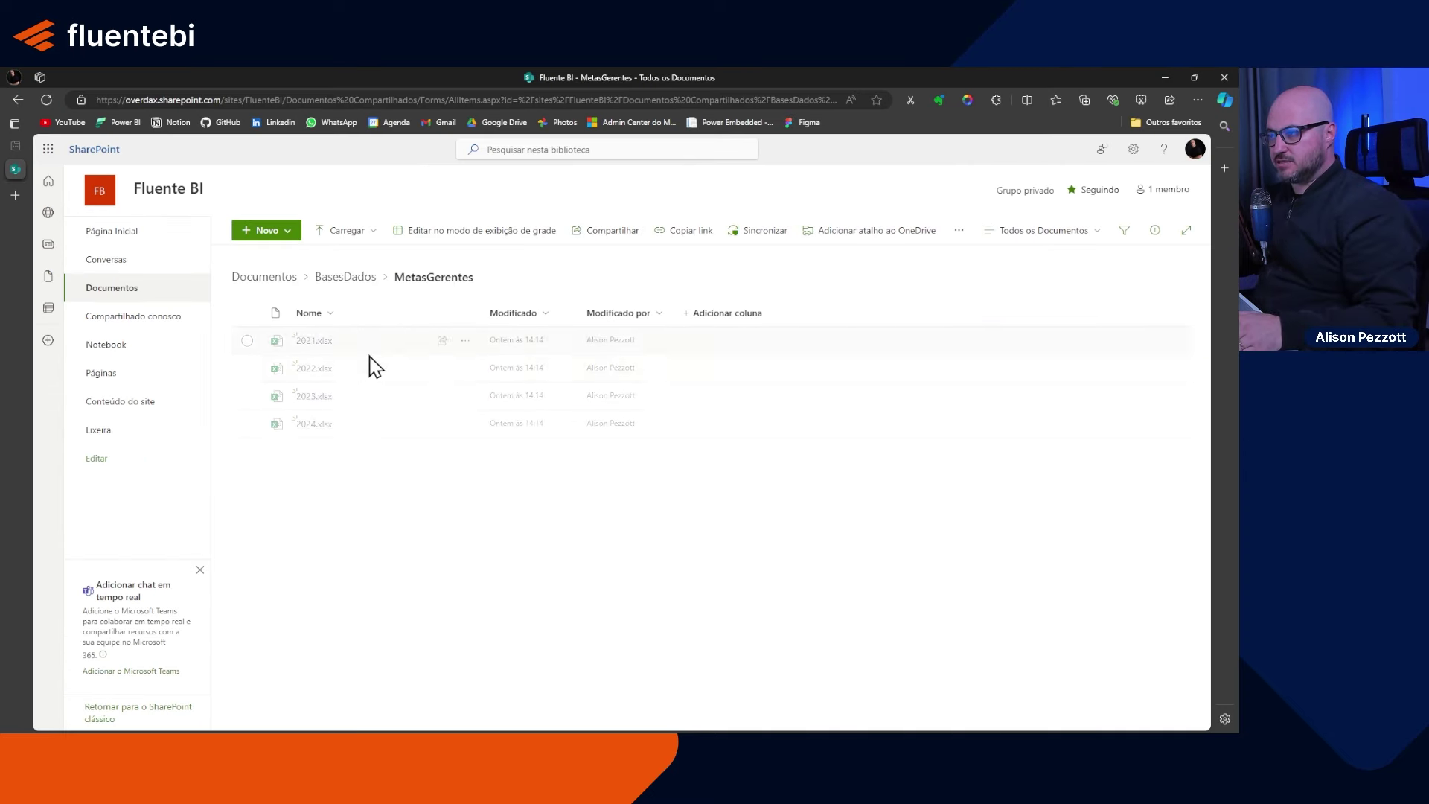
left_click(347, 277)
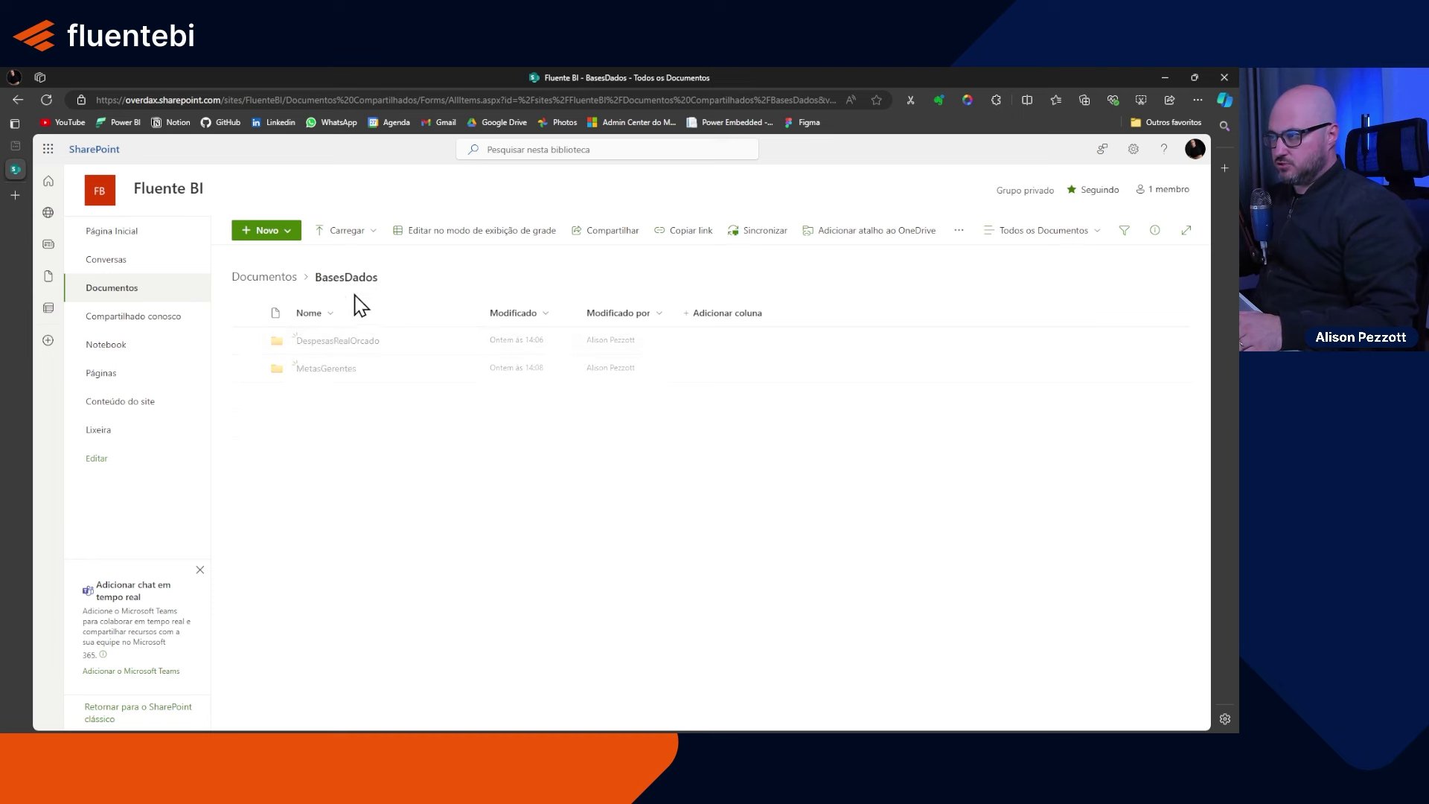
Step: Open the DespesasRealOrcado folder within BasesDados and copy its full web address
left_click(333, 343)
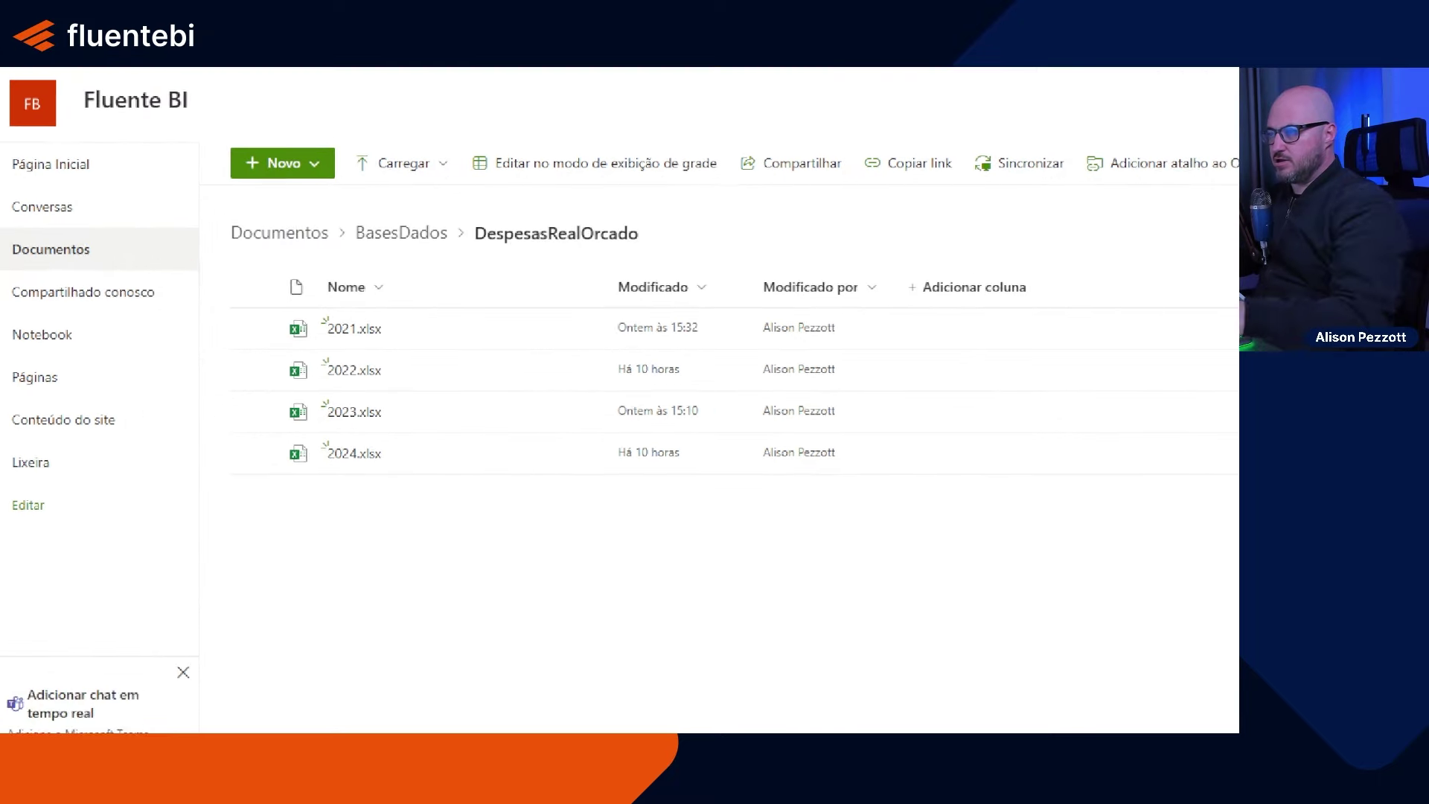
mouse_move(237, 297)
left_mouse_down()
mouse_move(290, 332)
mouse_move(492, 550)
left_mouse_up()
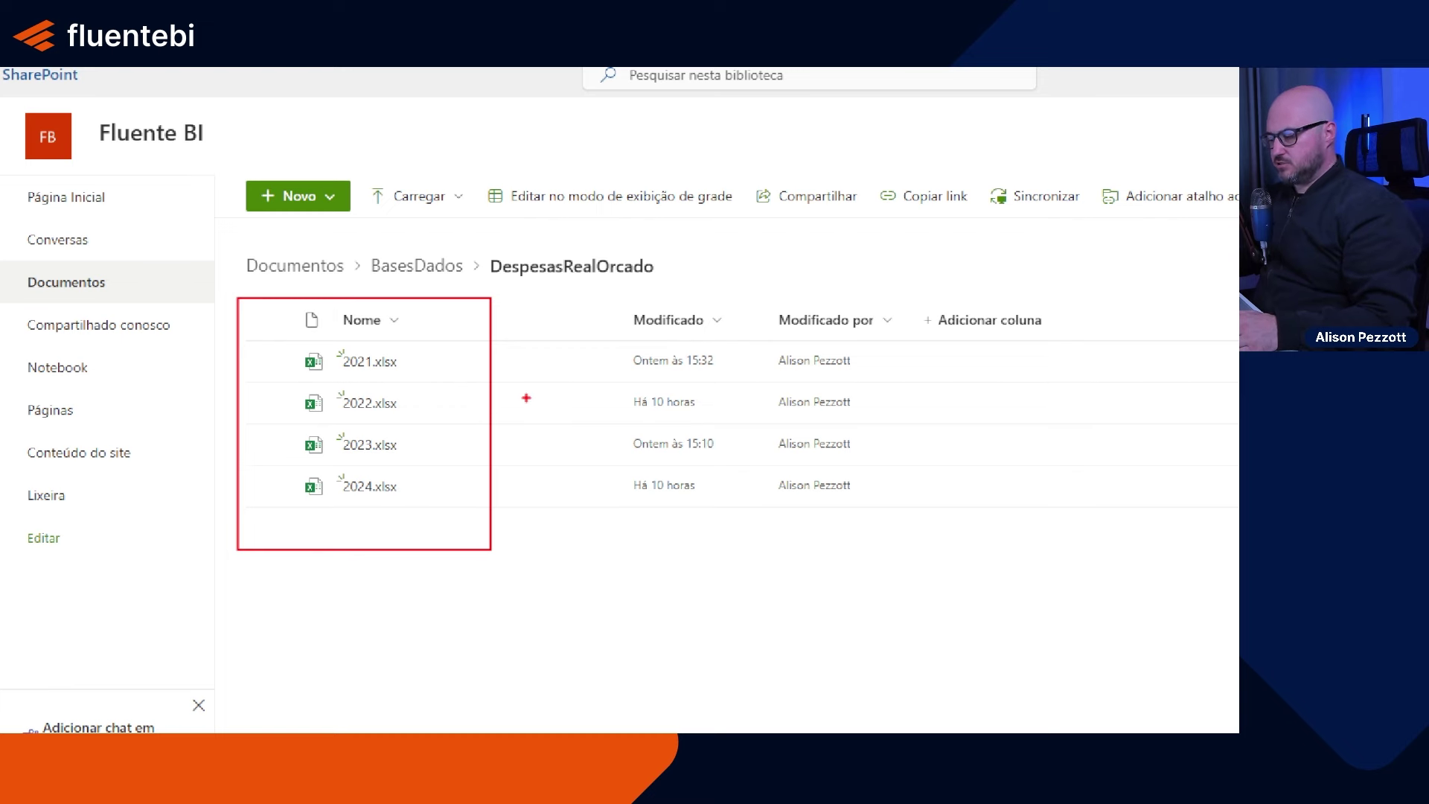
key("Escape")
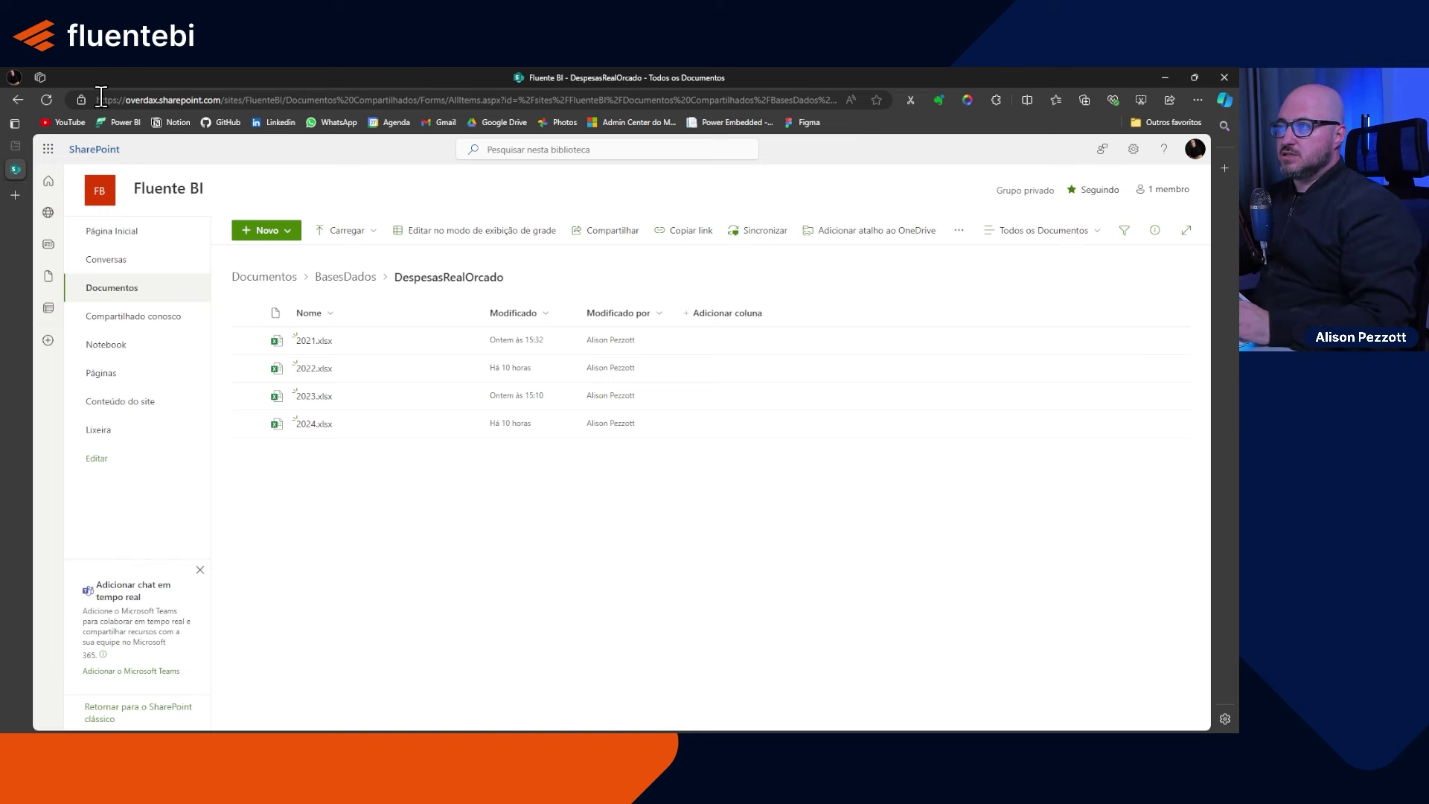
left_click_drag(96, 99, 985, 99)
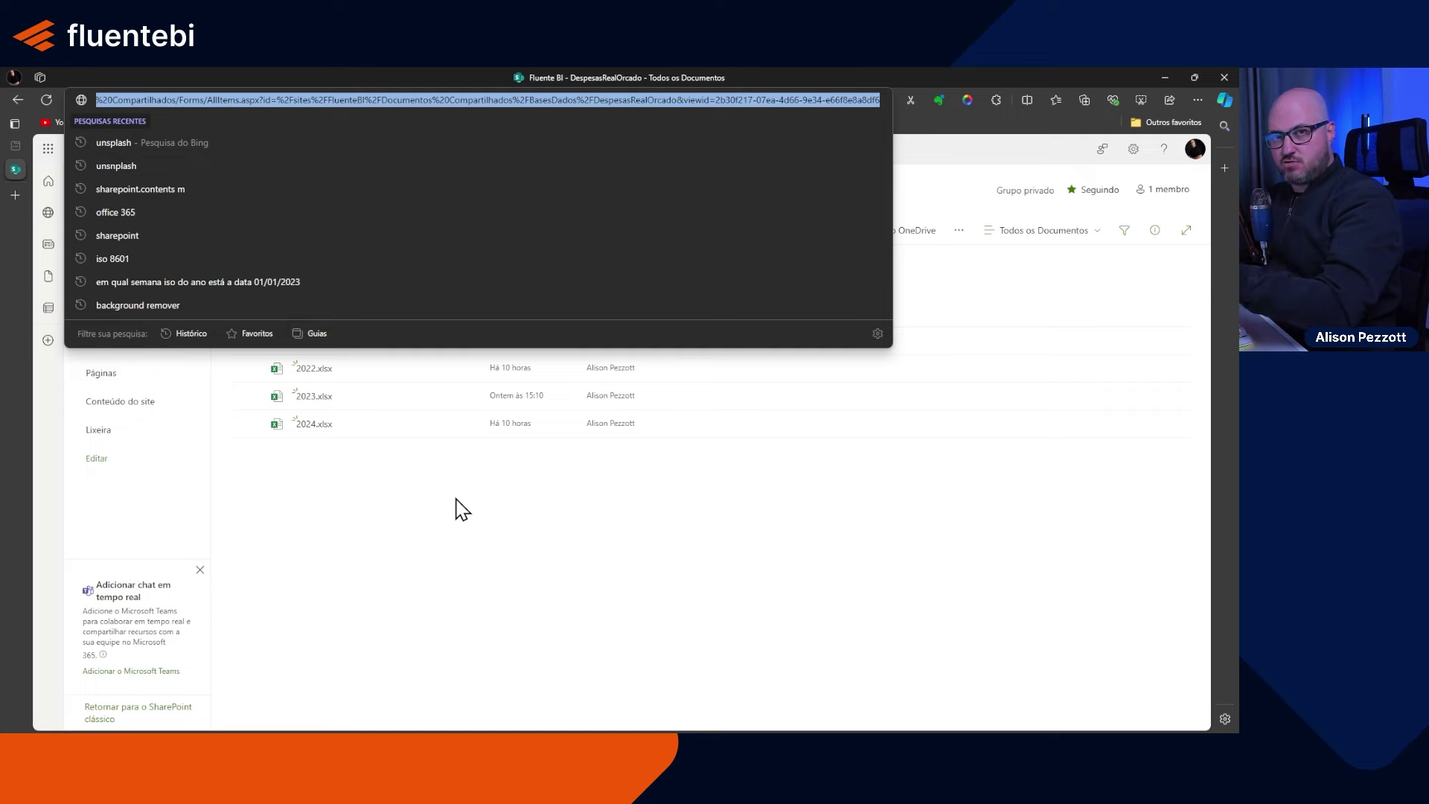
Step: Switch to Power BI Desktop, launch the Power Query editor and bring up the full list of new data sources
left_click(662, 677)
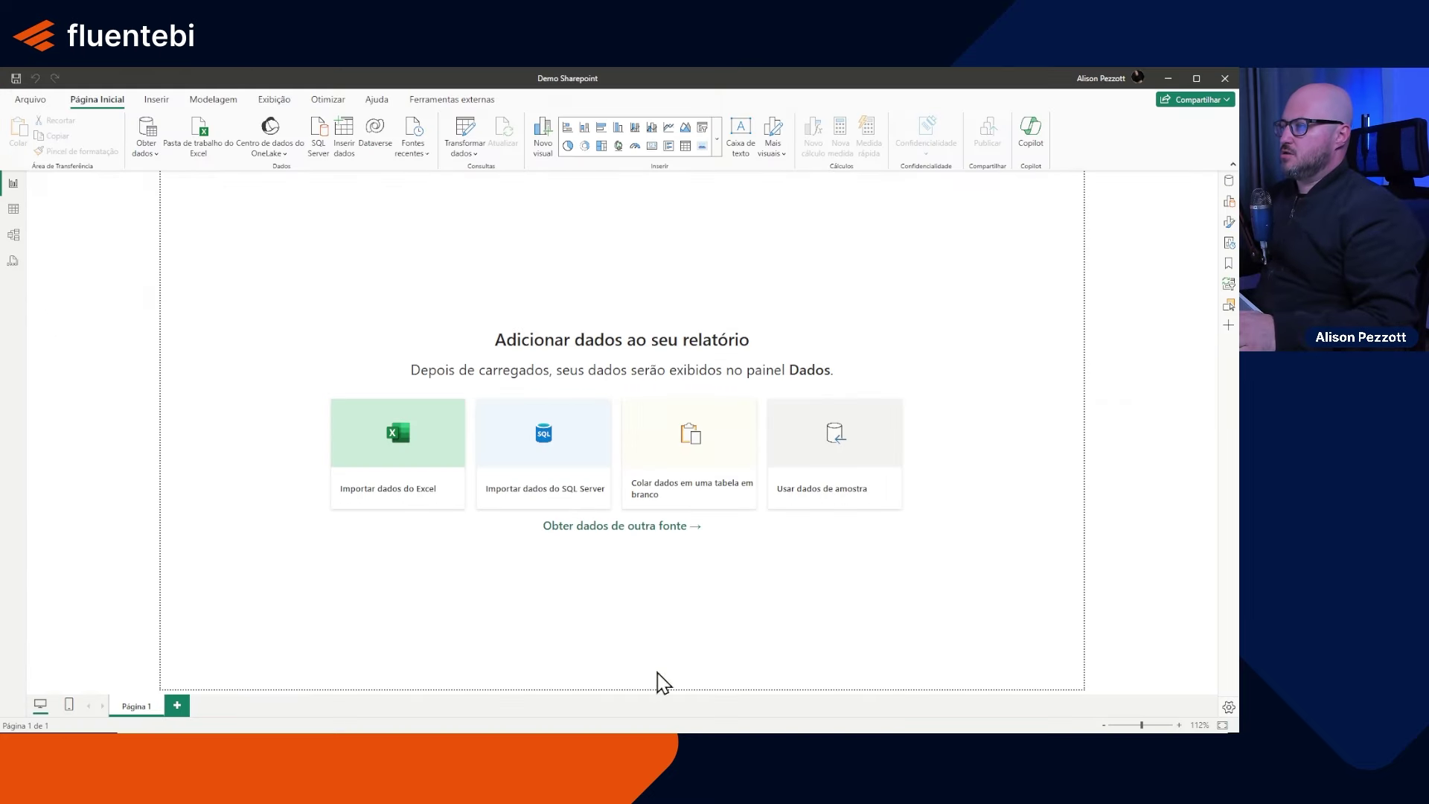
left_click(462, 138)
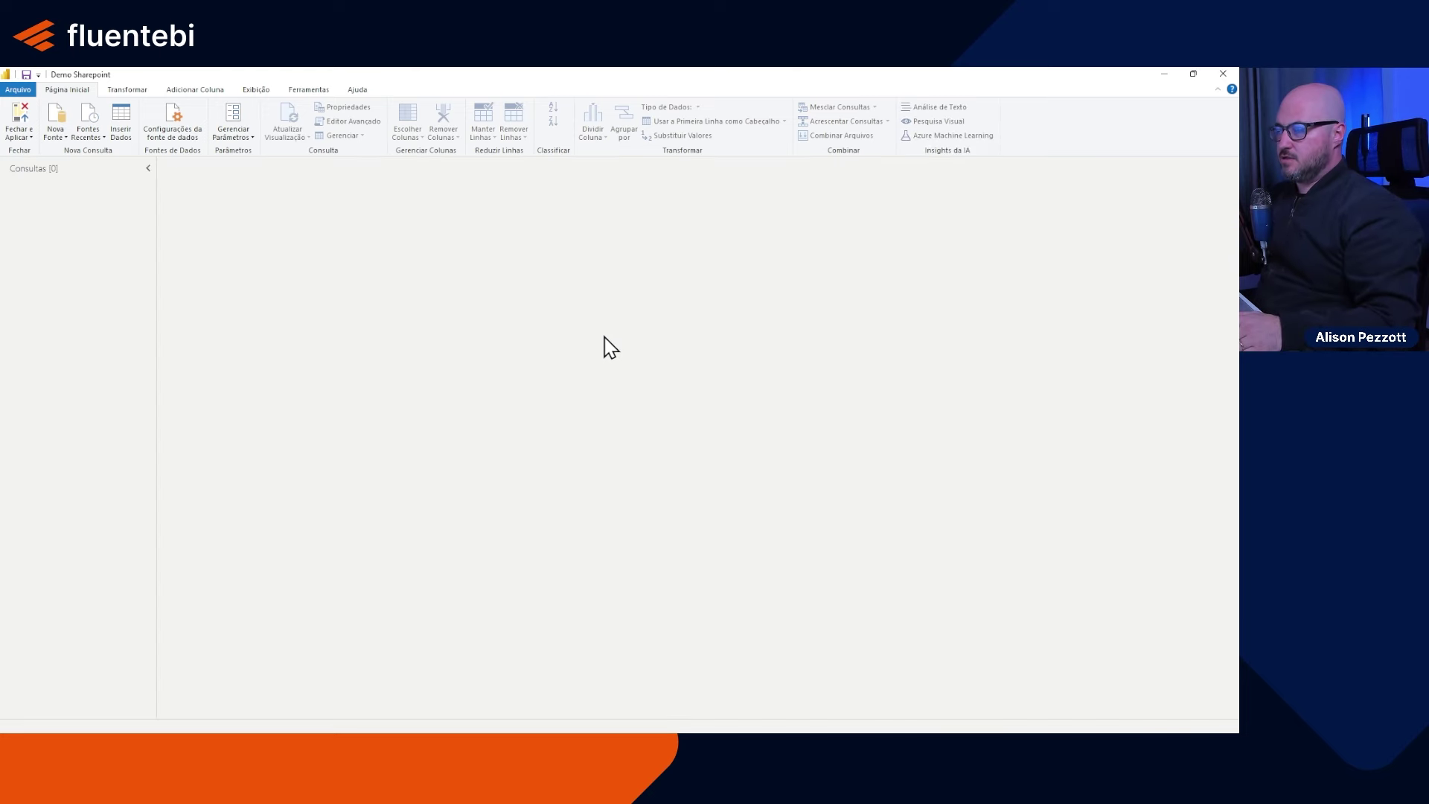
left_click(56, 136)
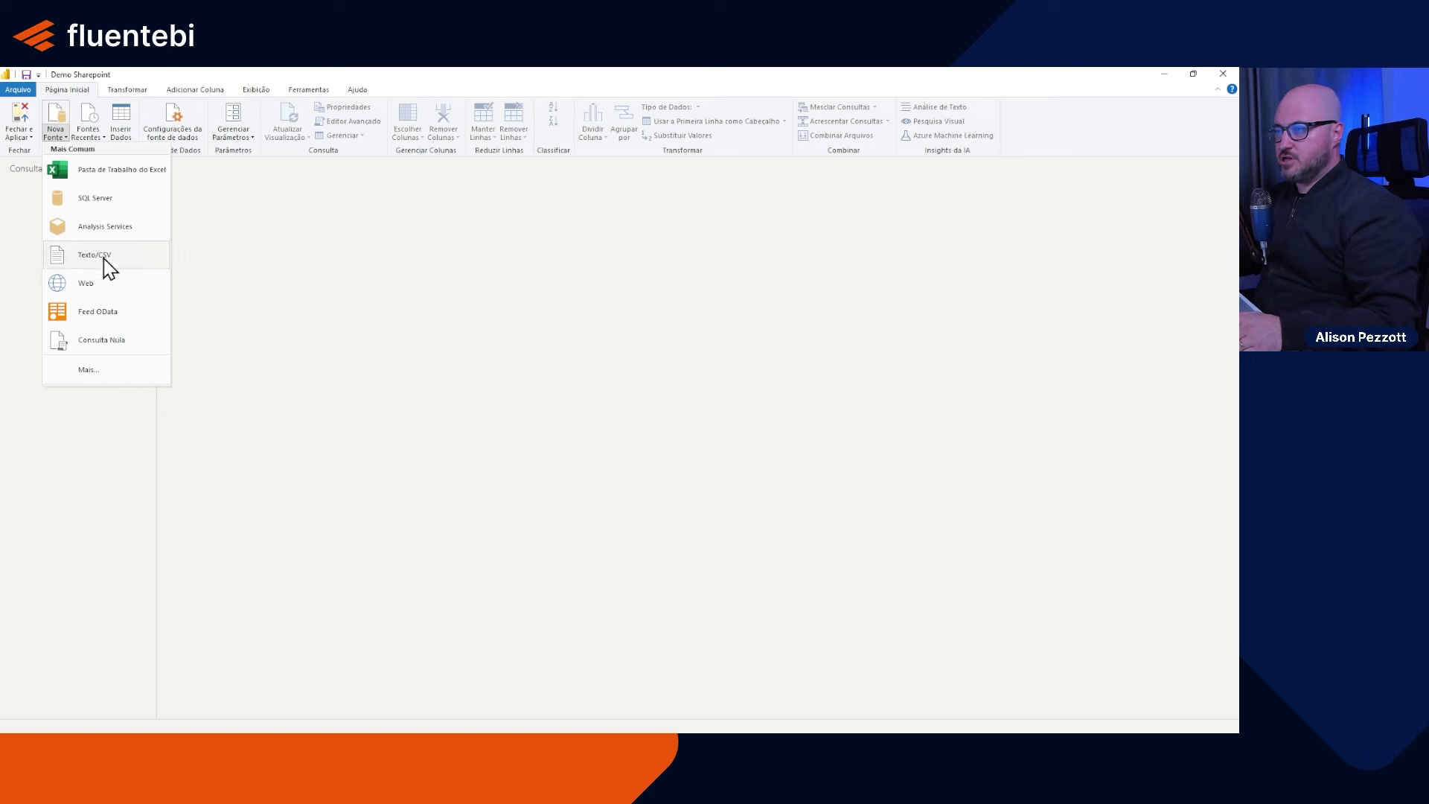
left_click(111, 374)
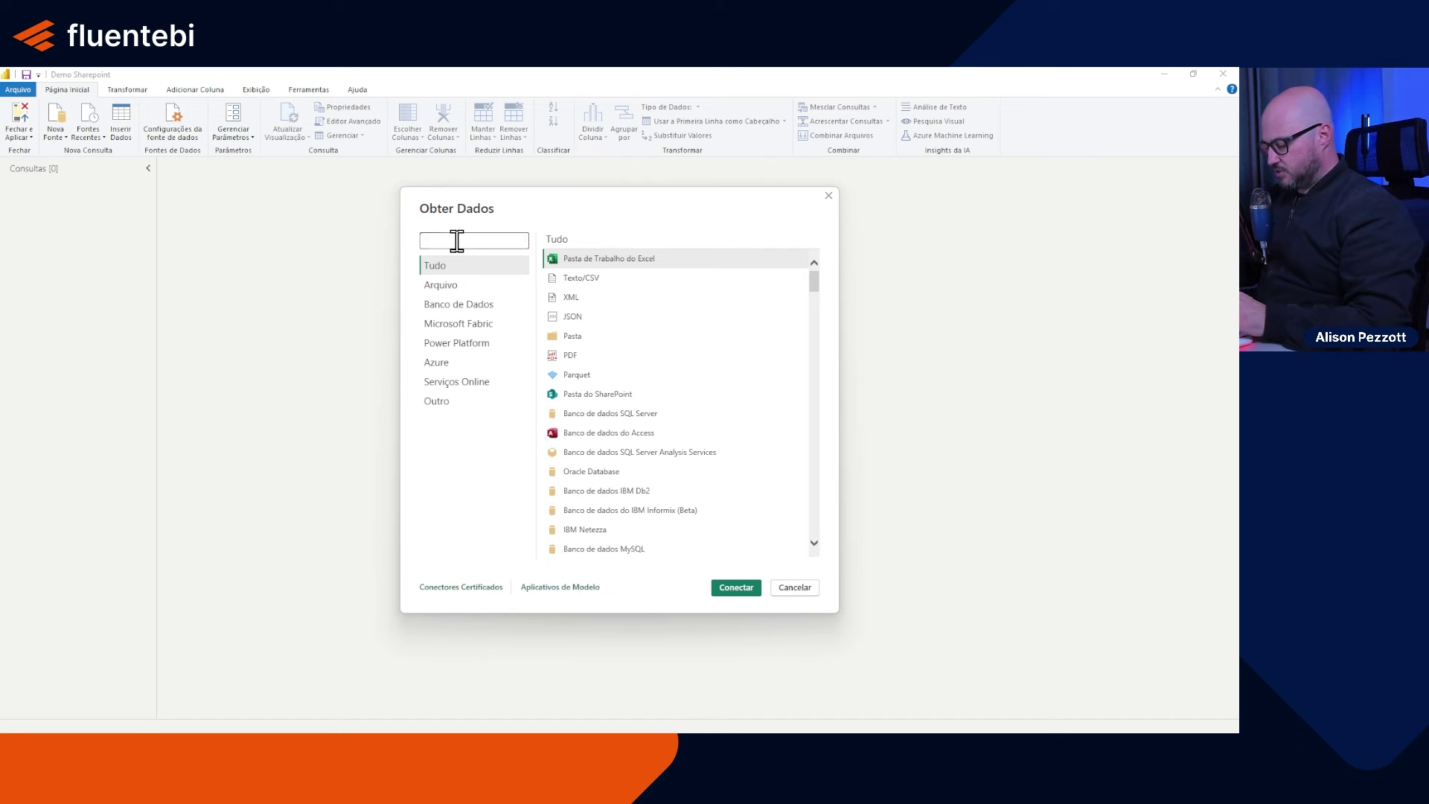
Step: Search the data sources for Sharepoint and connect with the Pasta do SharePoint connector
type("Sharepoi")
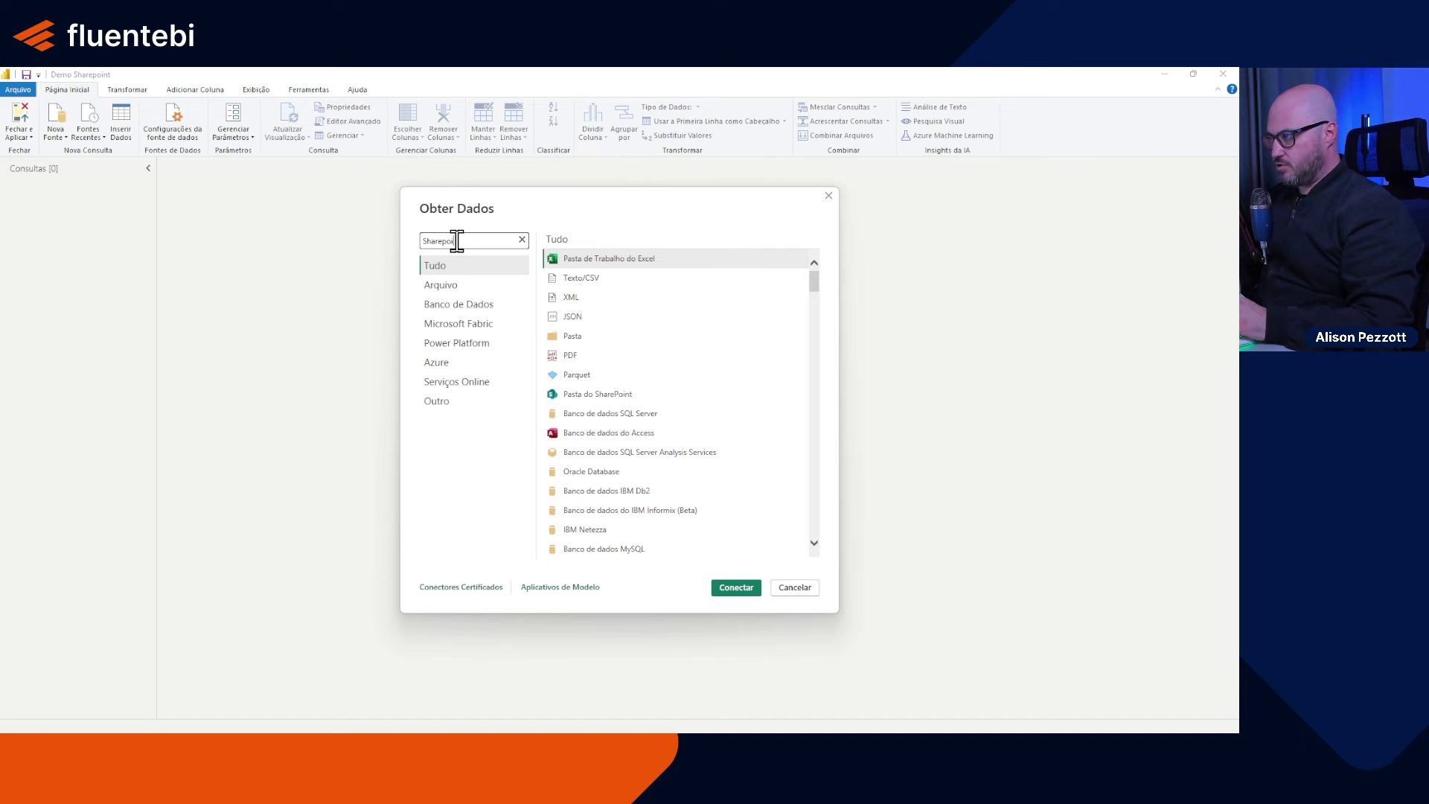
type("nt")
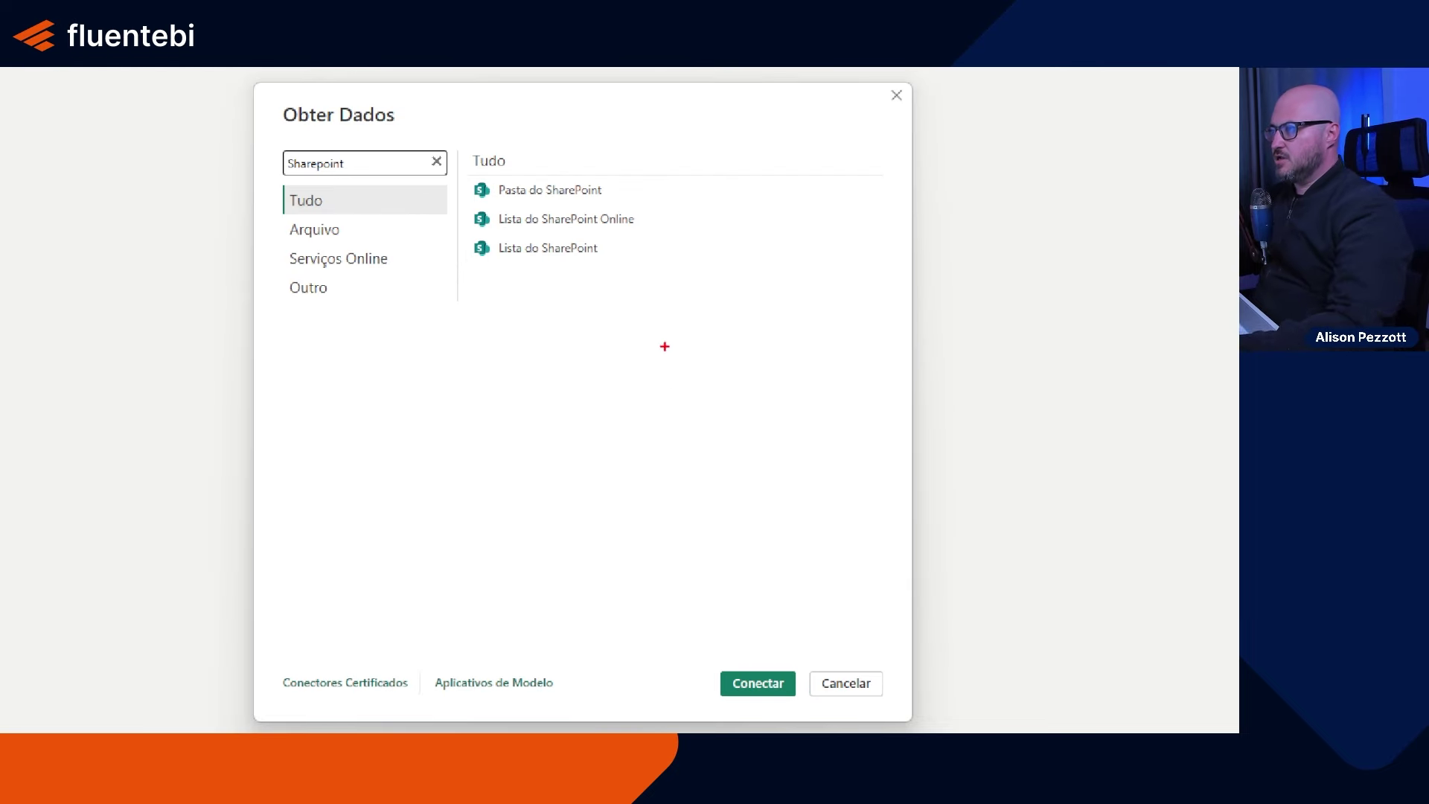
left_click_drag(498, 194, 635, 208)
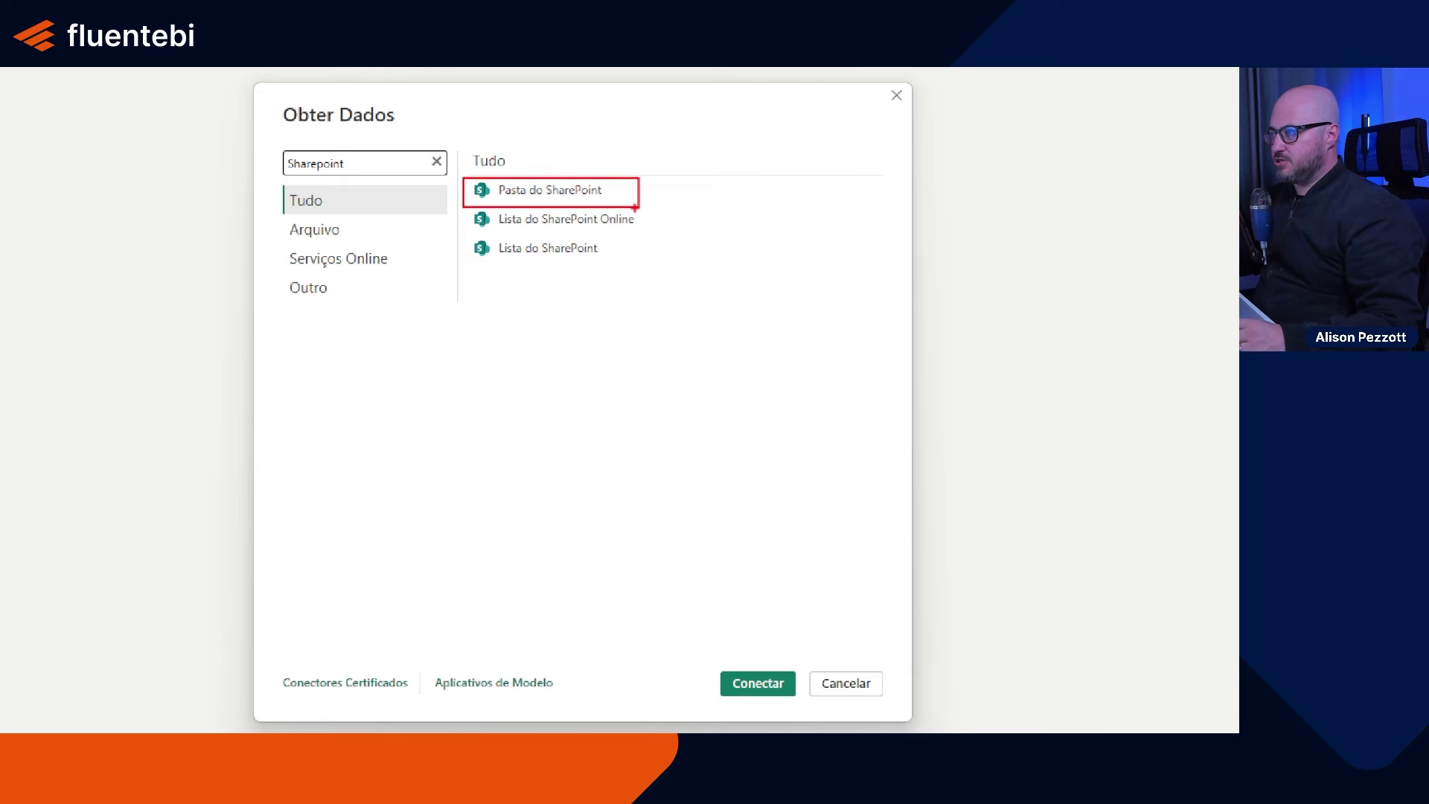
left_click_drag(461, 206, 640, 230)
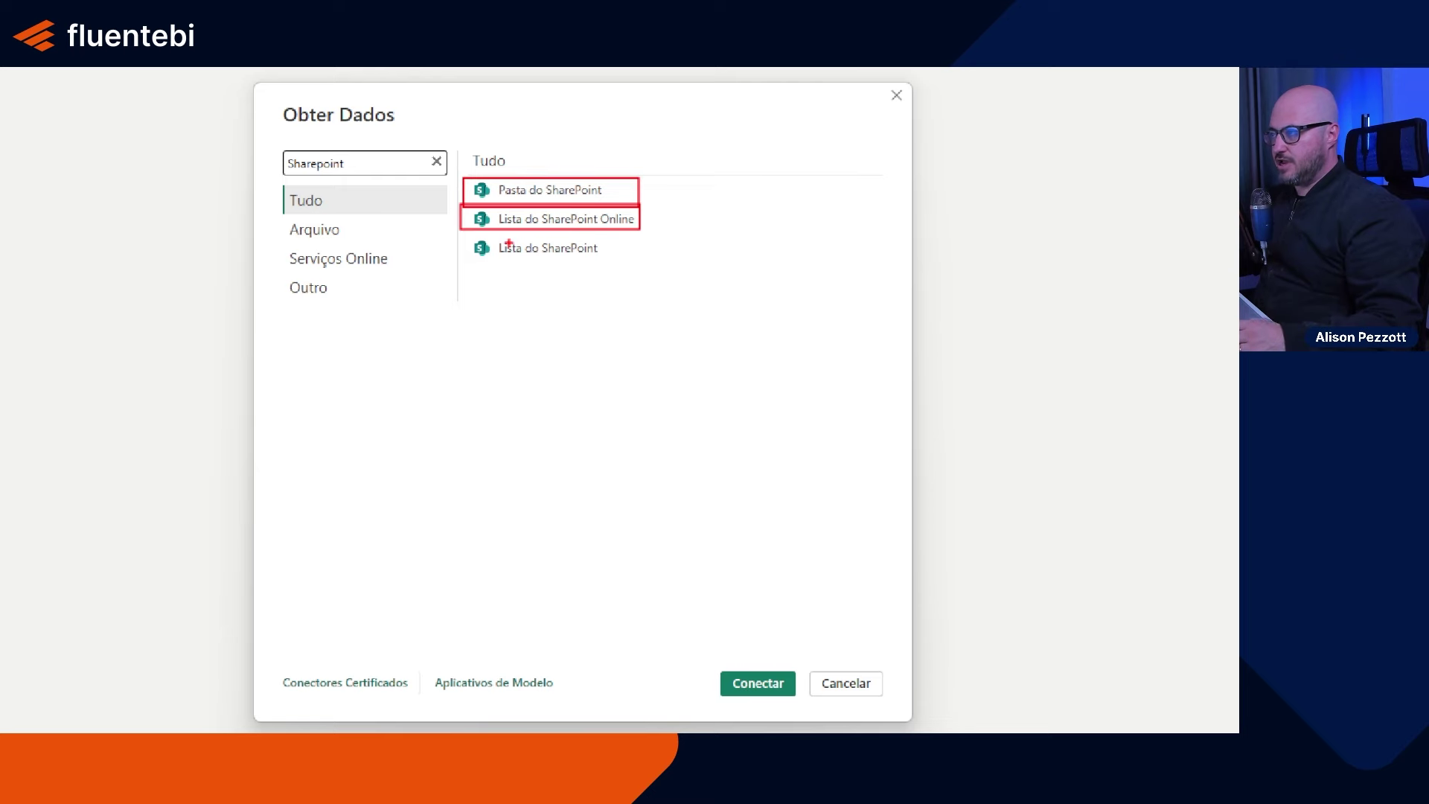
left_click_drag(465, 231, 612, 265)
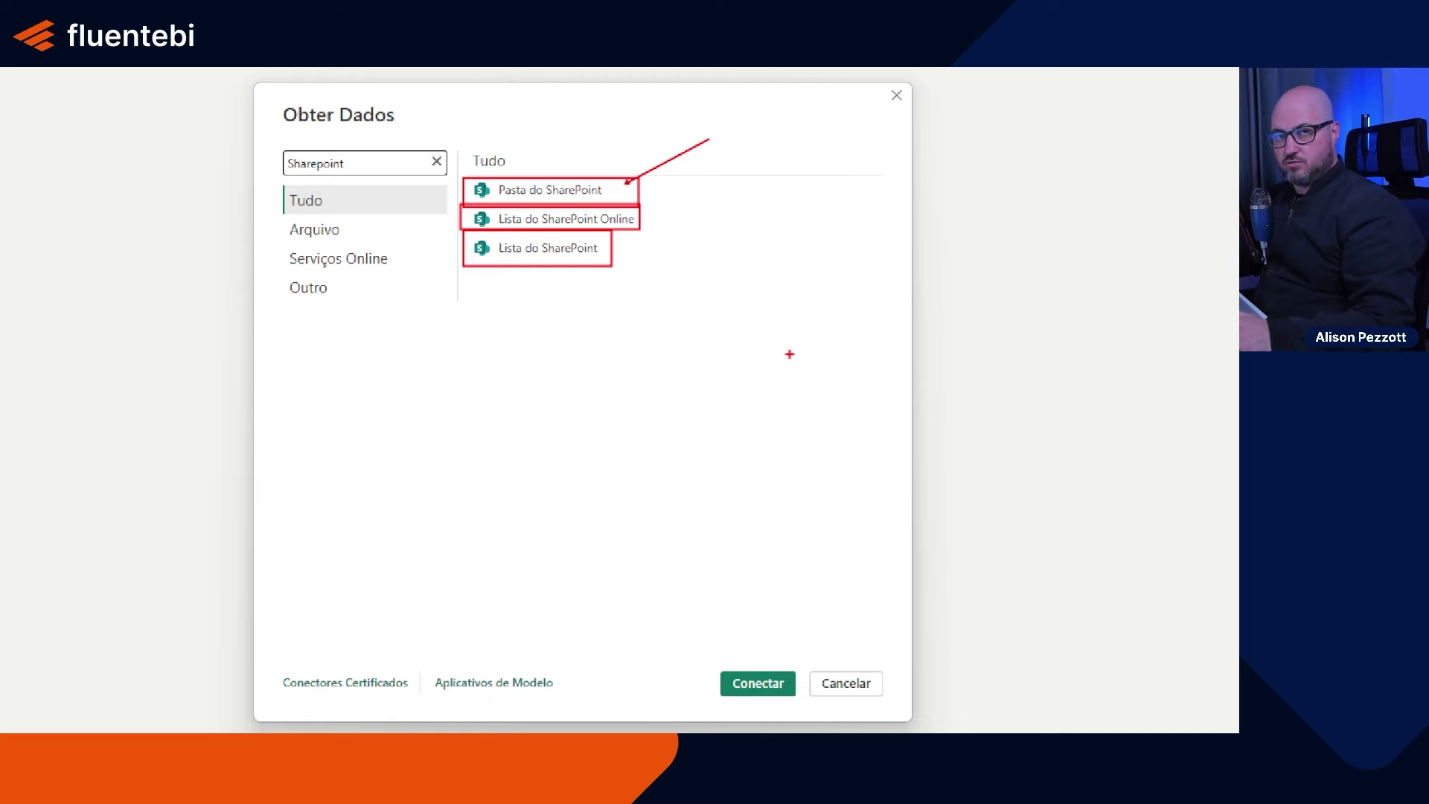
key("Escape")
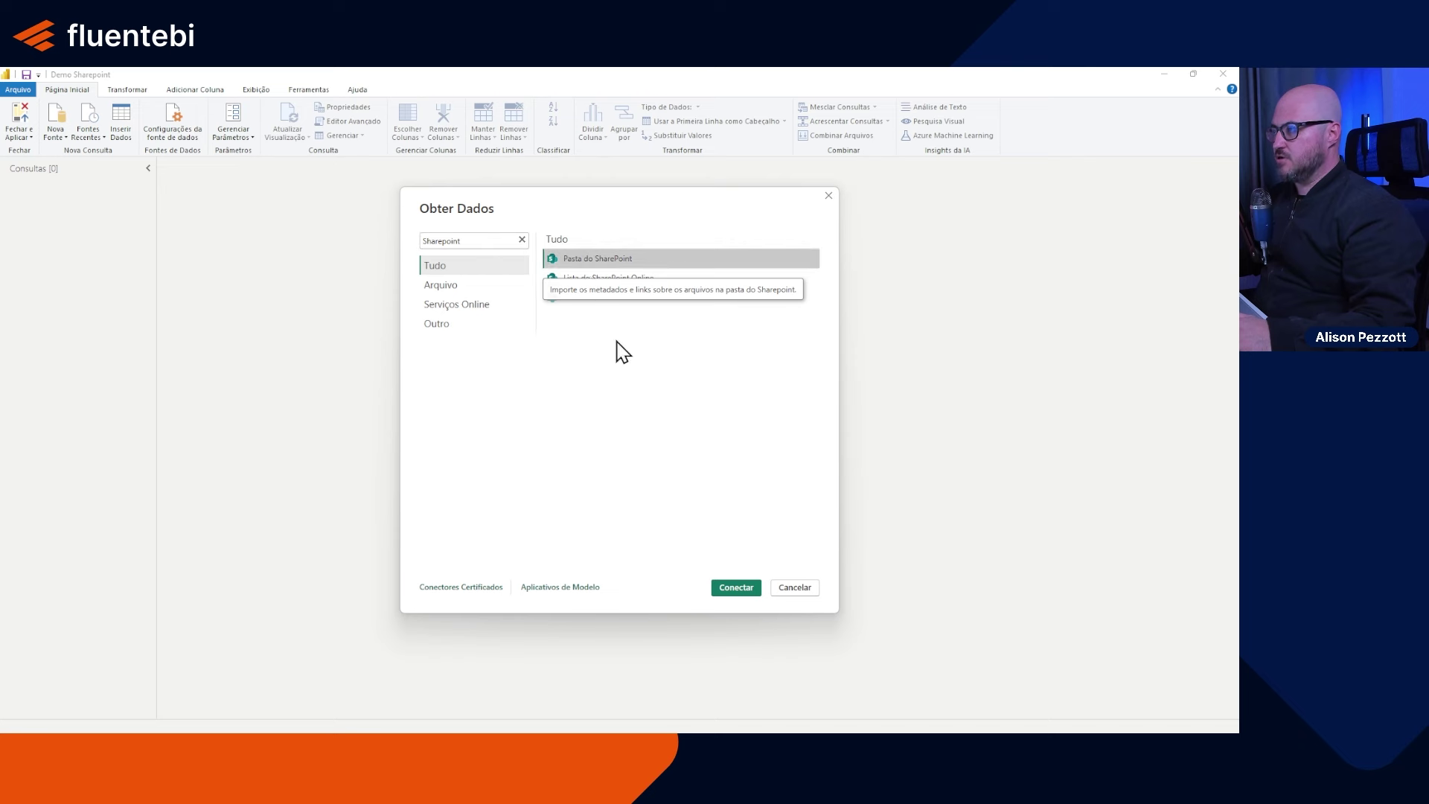
left_click(737, 588)
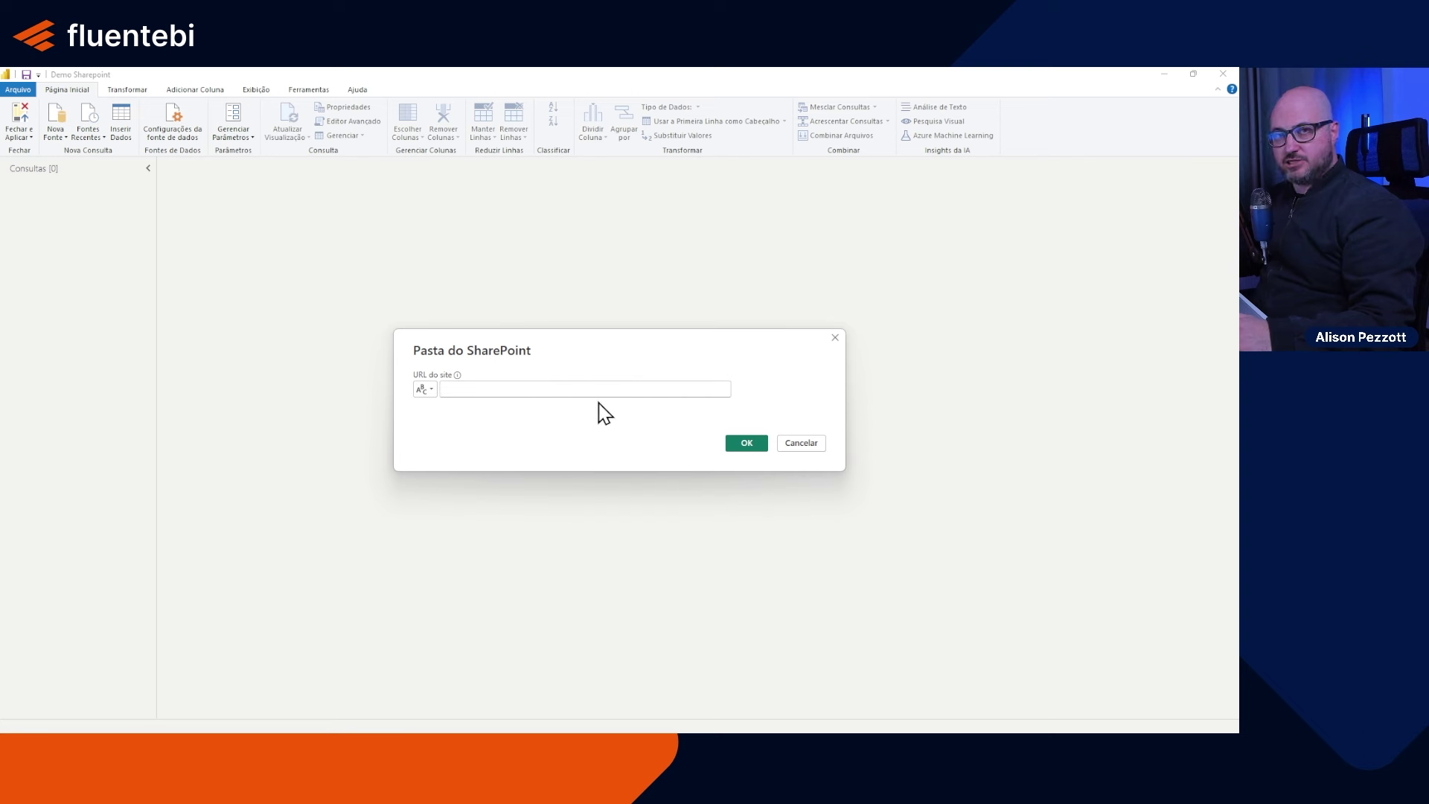
key("ctrl+v")
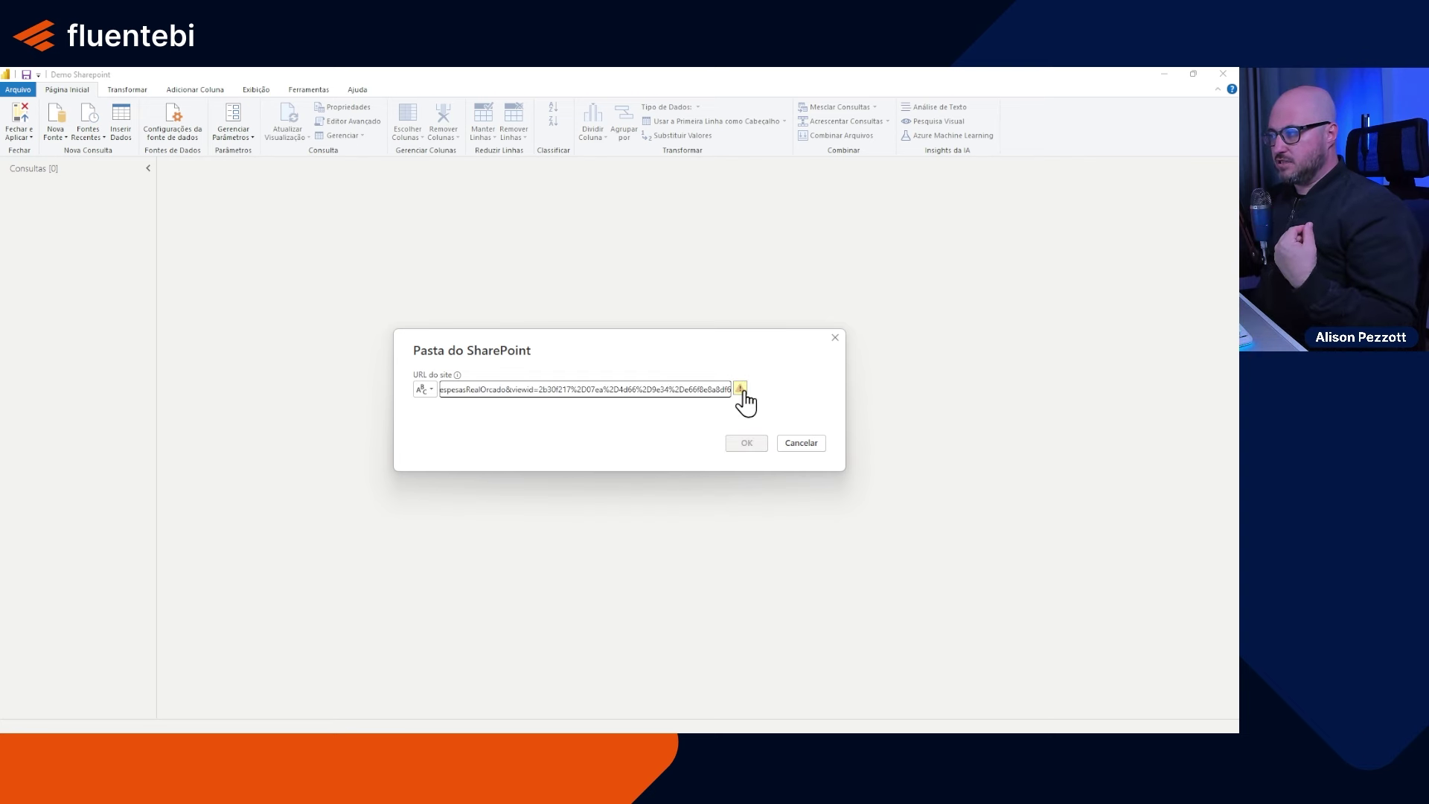
mouse_move(741, 399)
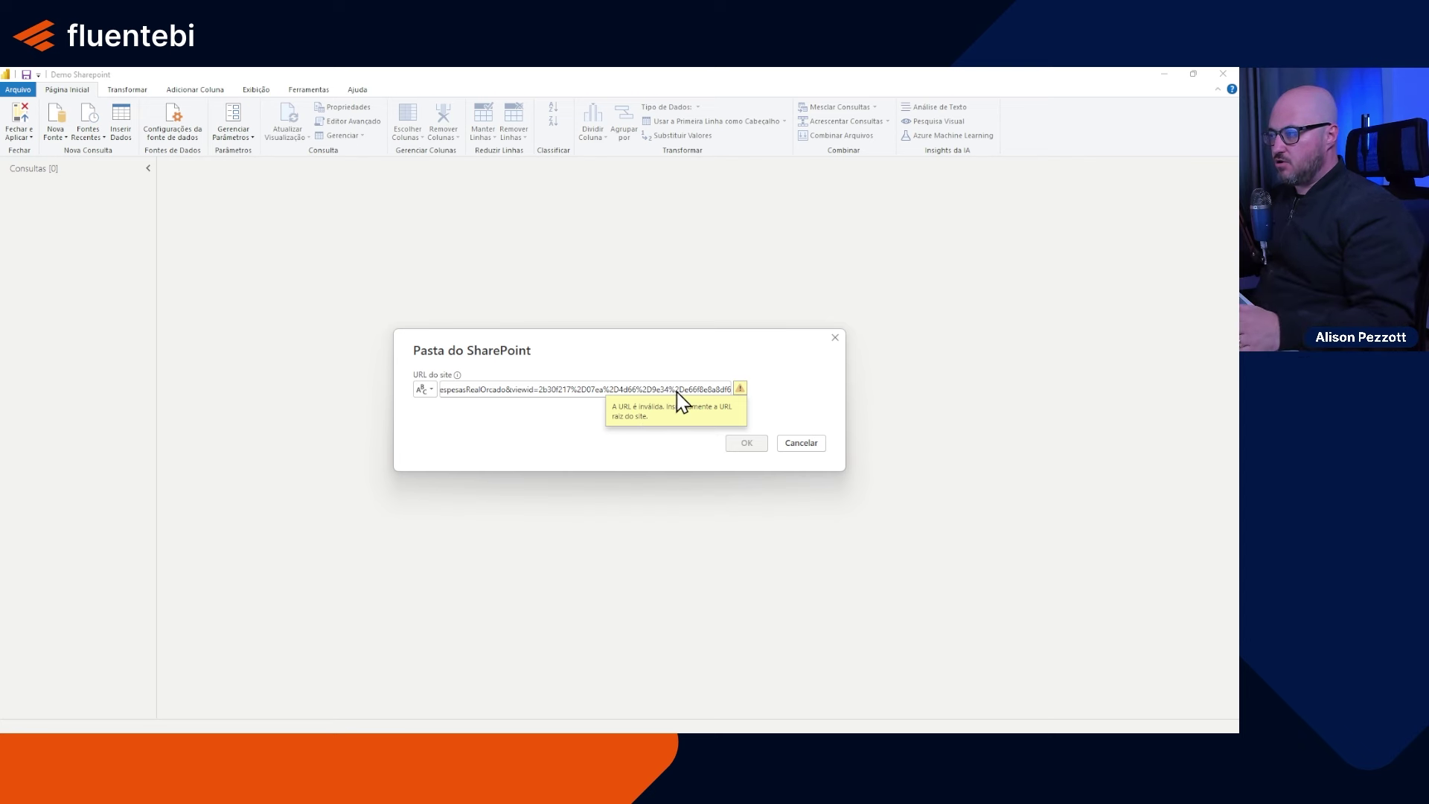
left_click(729, 389)
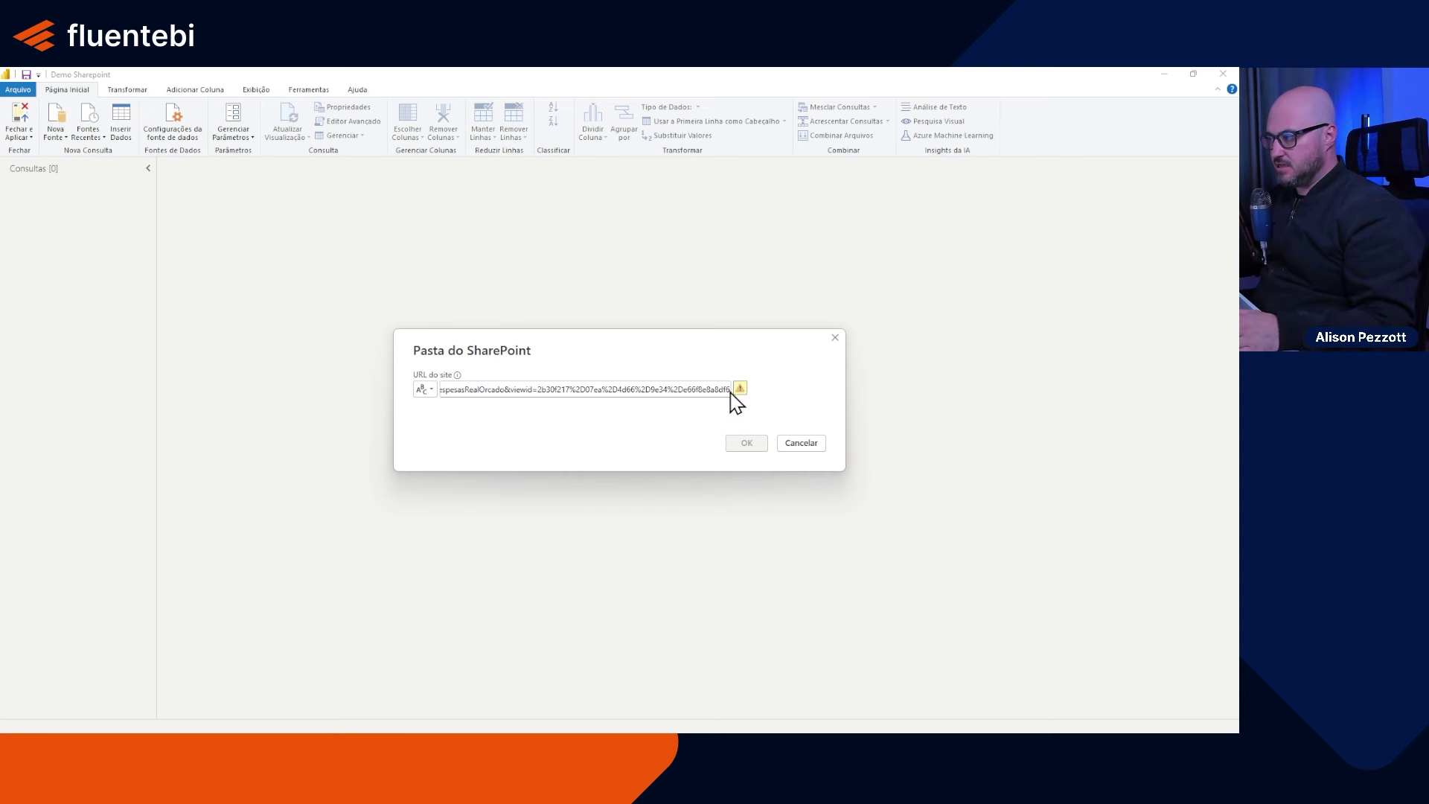
left_click_drag(729, 392, 415, 396)
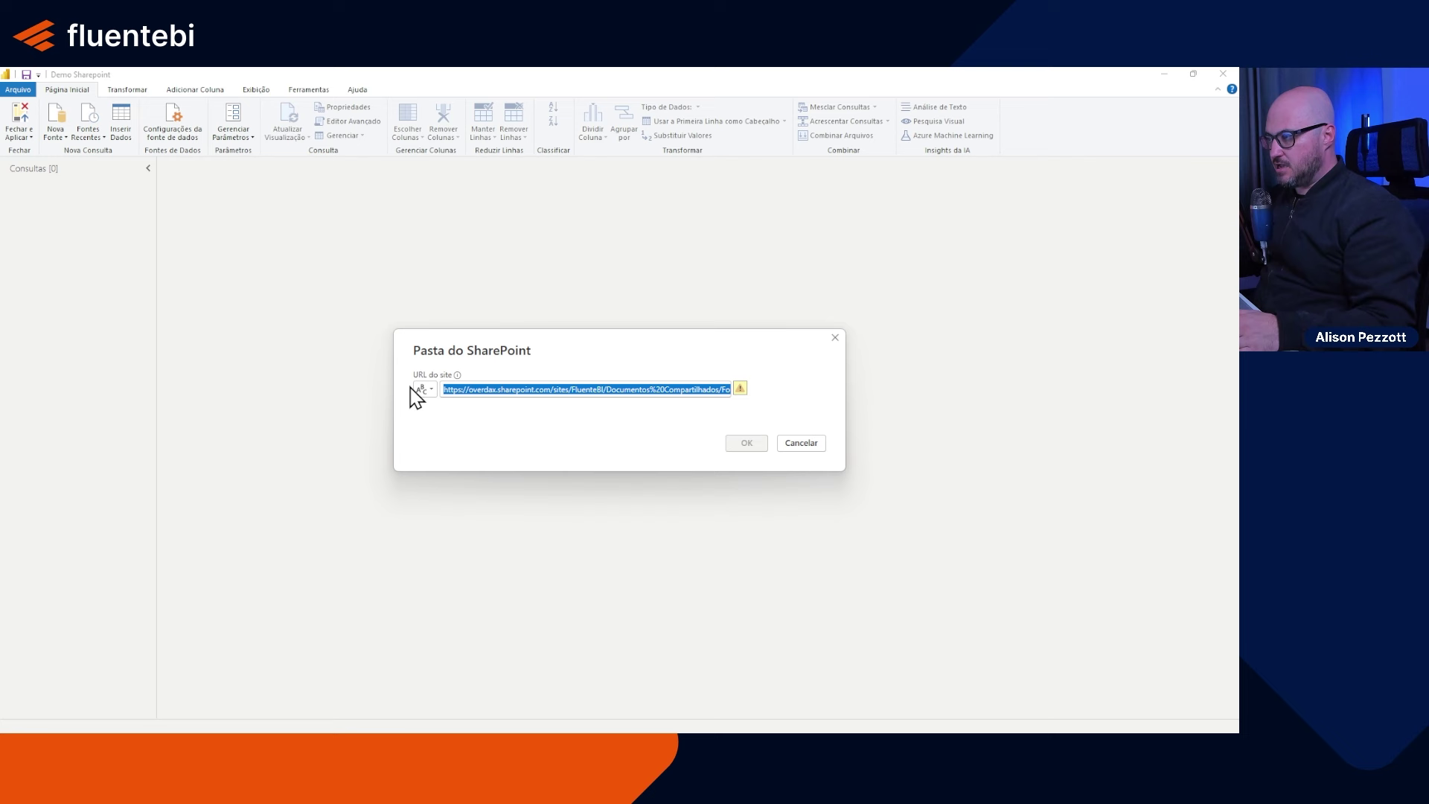
left_click(538, 392)
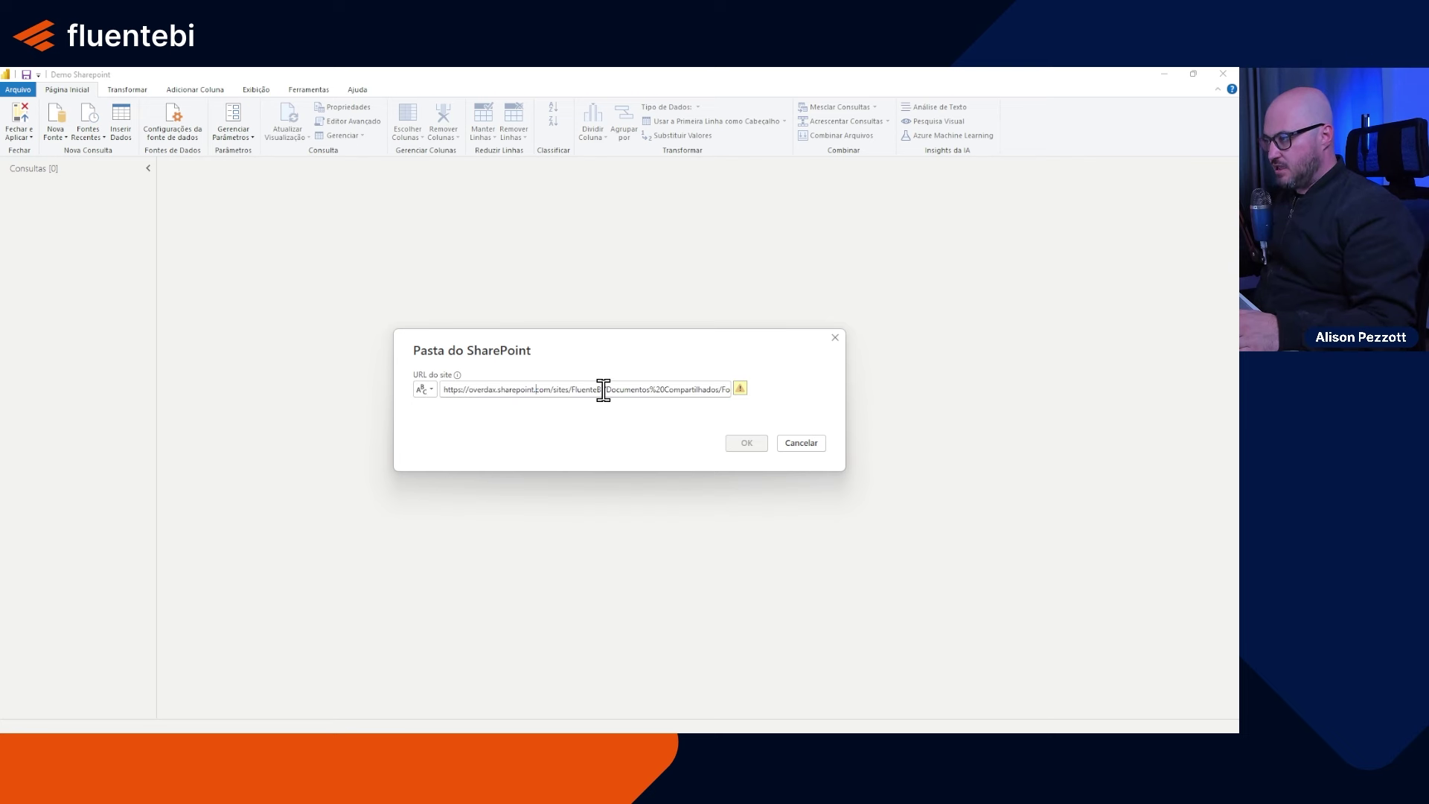
left_click_drag(613, 390, 845, 400)
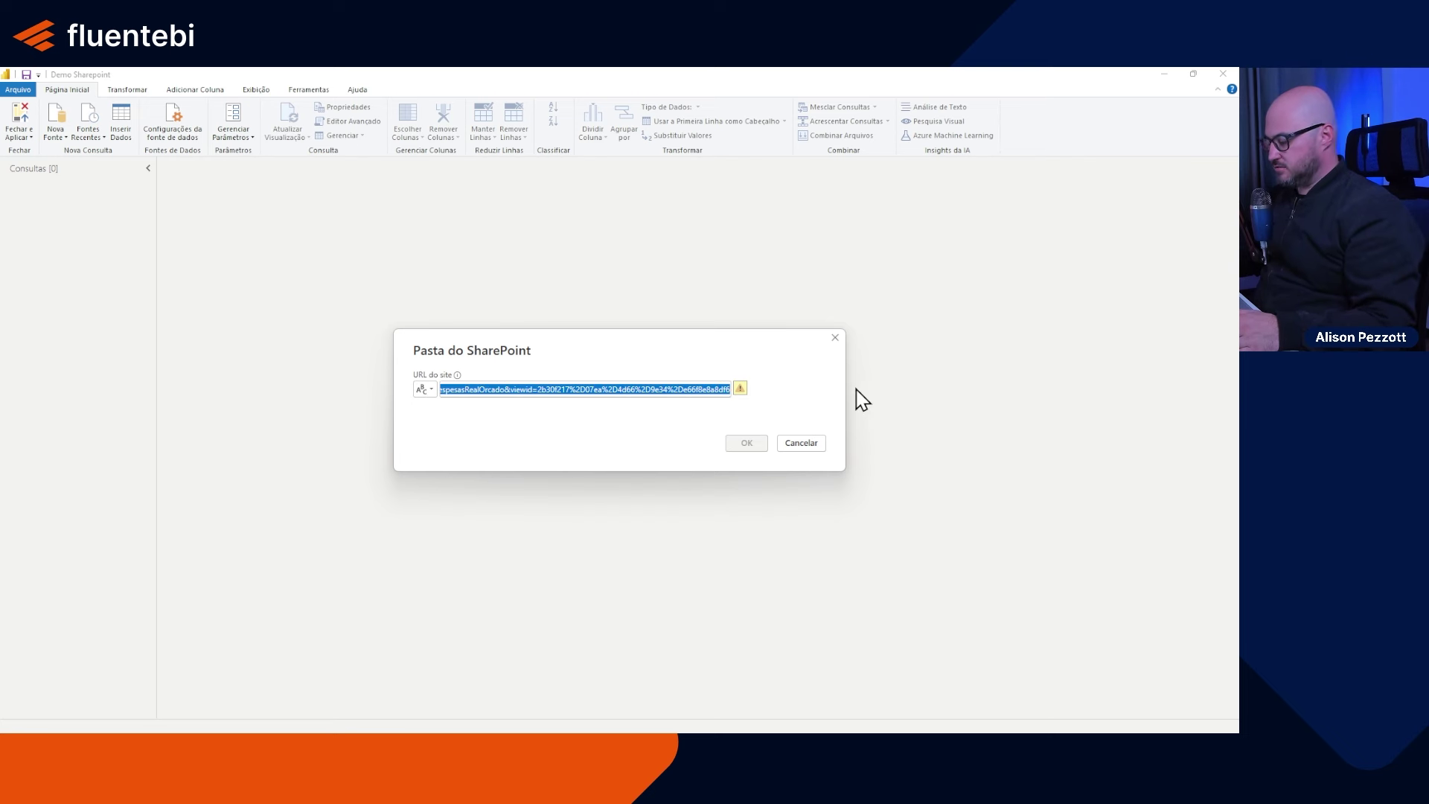
key("BackSpace")
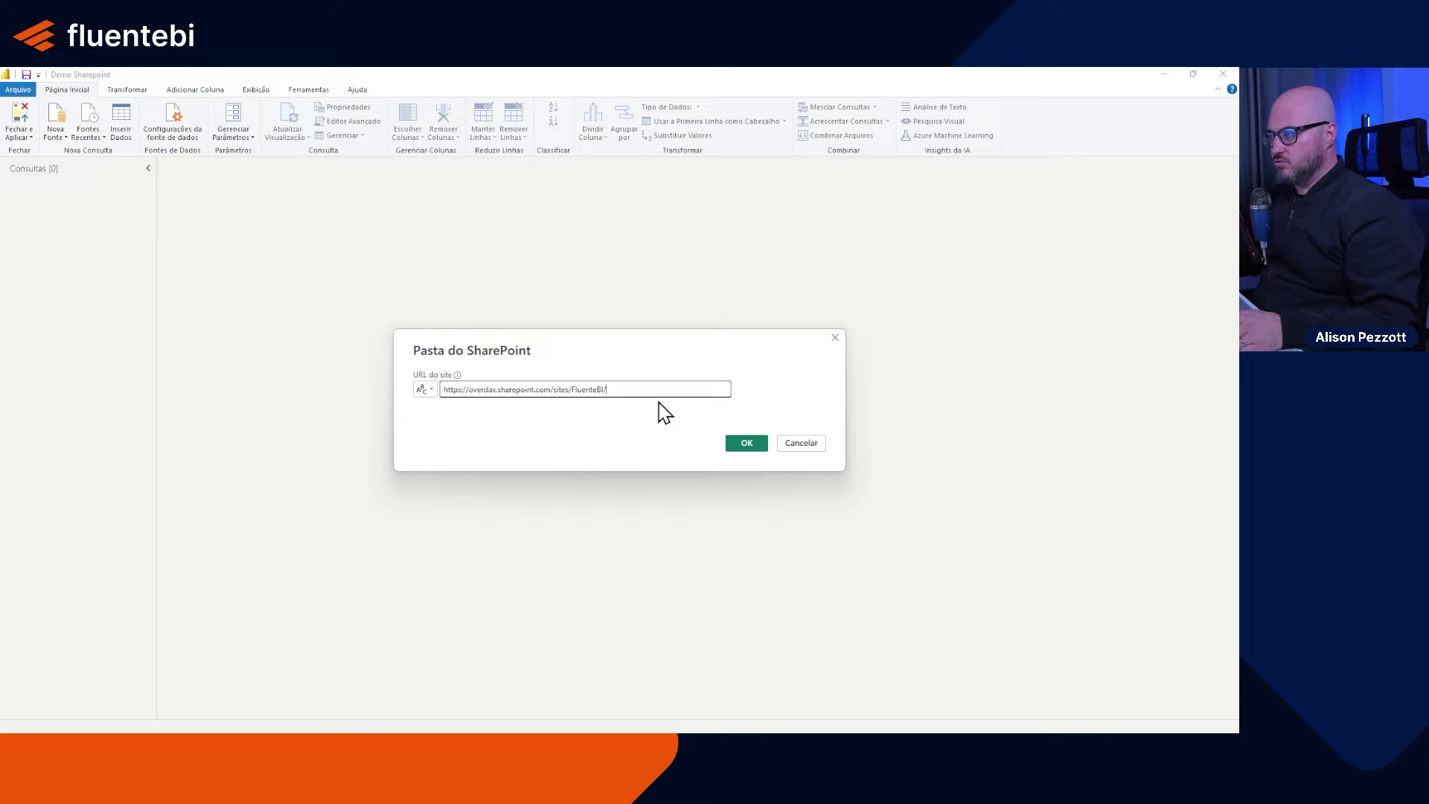
Step: Switch to the browser, cut the folder address down to the FluenteBI site root and load the site's home page
key("alt+Tab")
key("alt+Tab")
key("Tab")
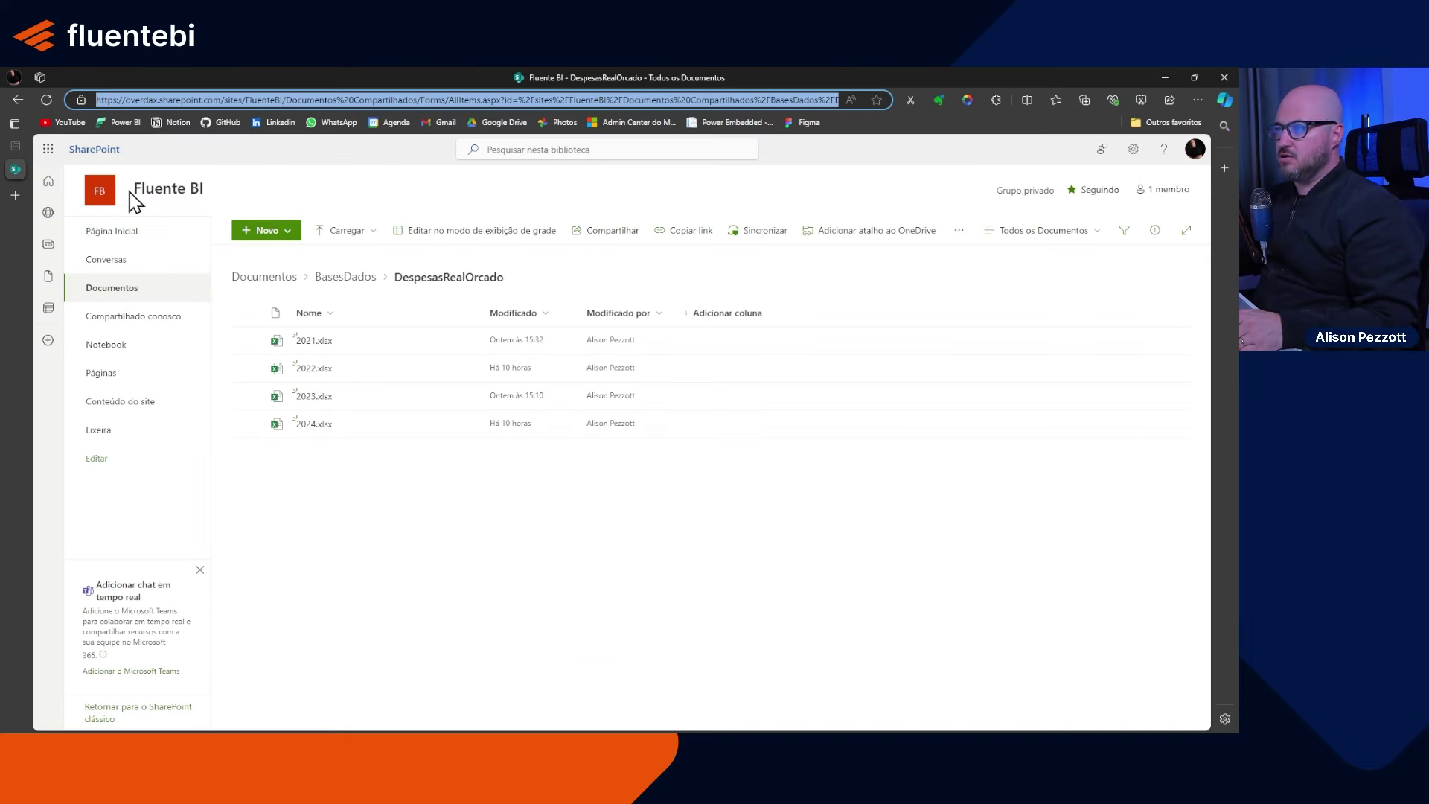
left_click(305, 100)
left_click_drag(283, 99, 993, 100)
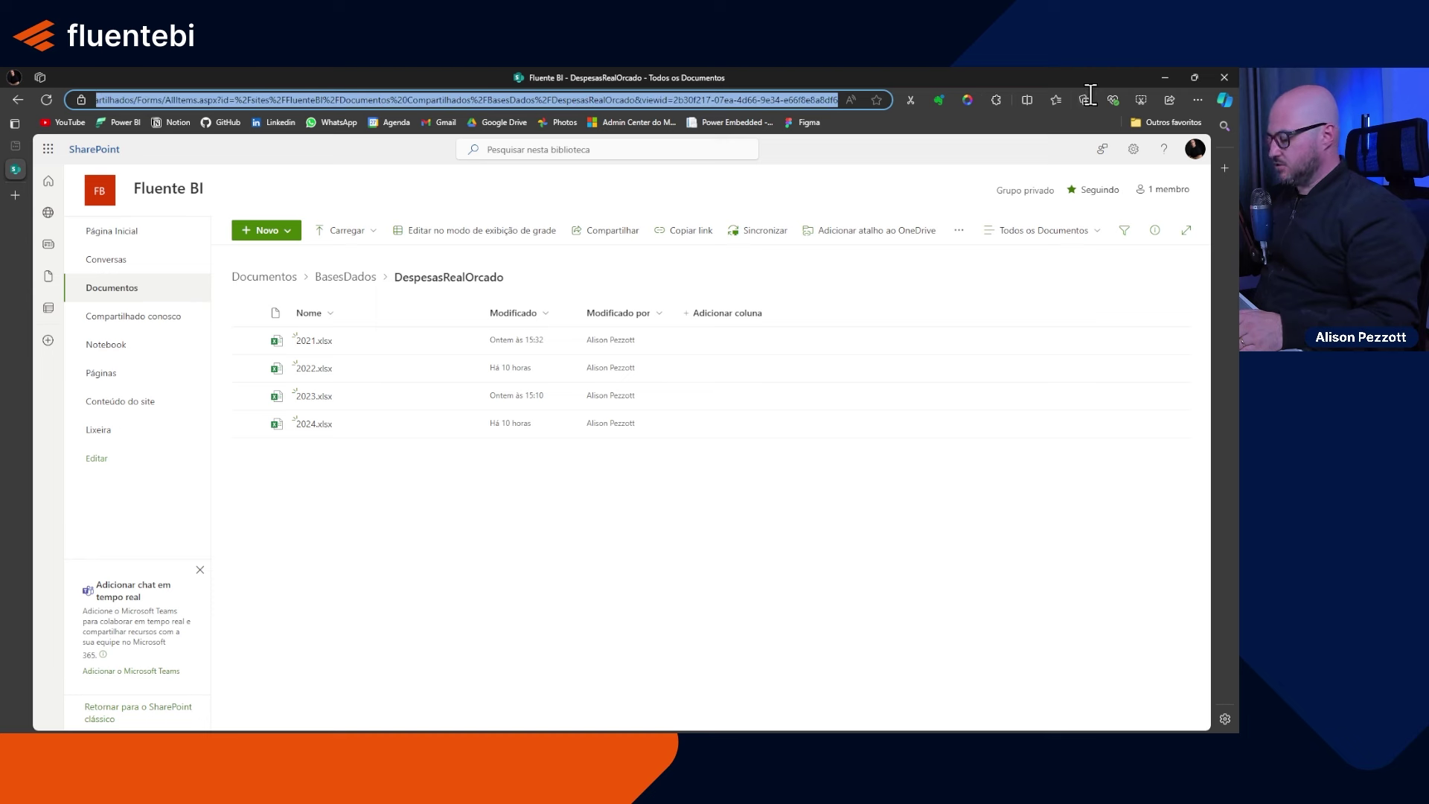
key("BackSpace")
left_click(370, 124)
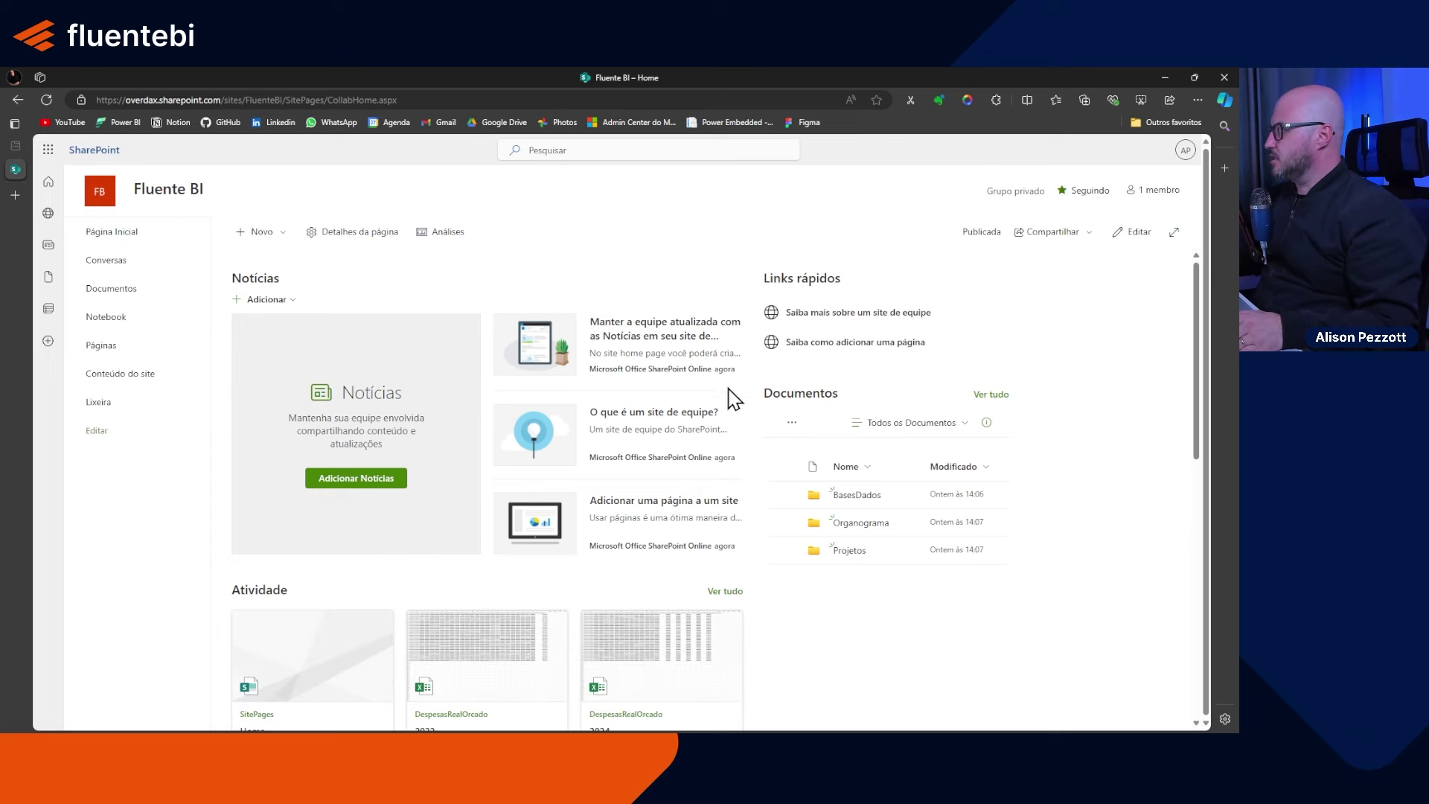
Step: Switch back to the Power Query editor and confirm the FluenteBI site URL for the SharePoint folder connection
key("alt+Tab")
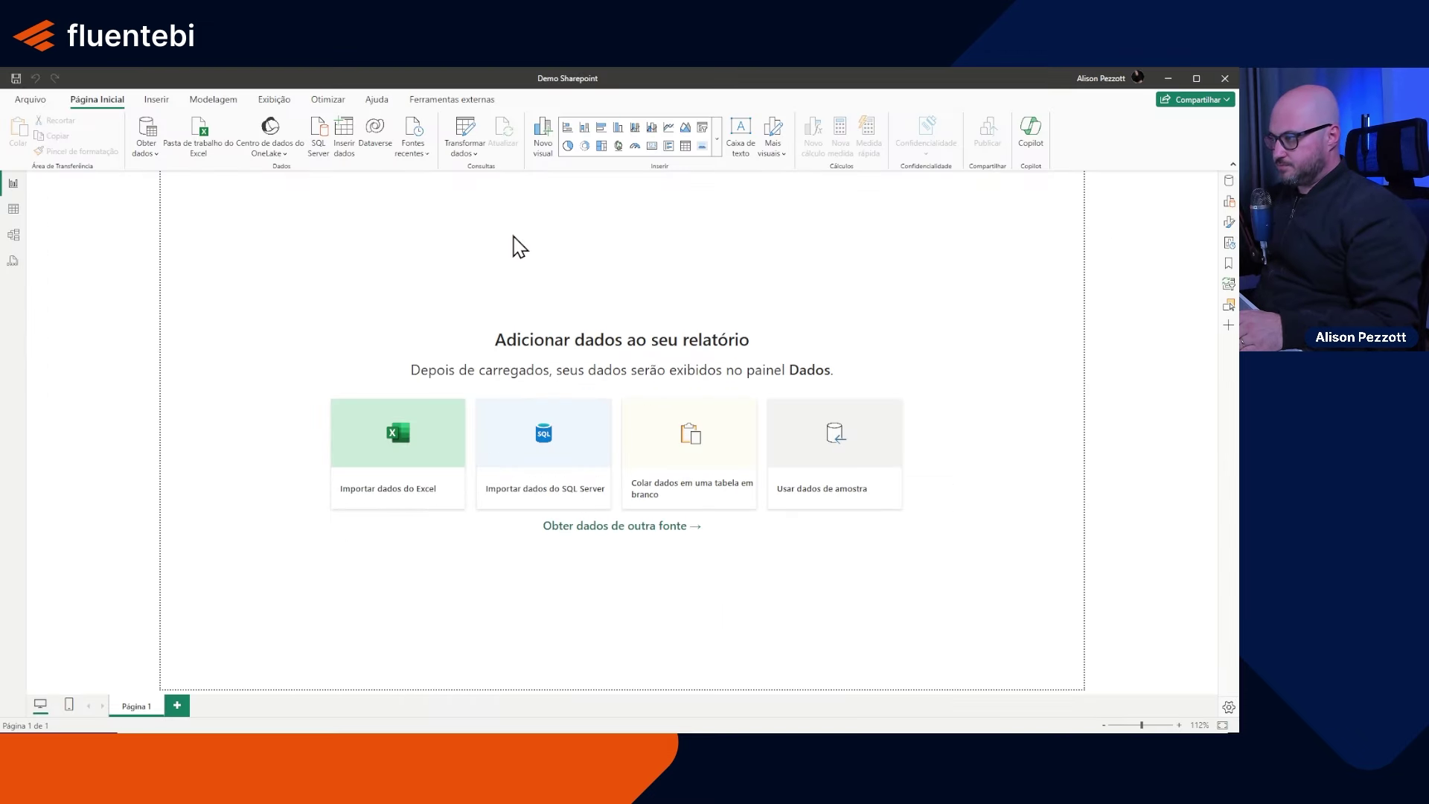
key("alt+Tab")
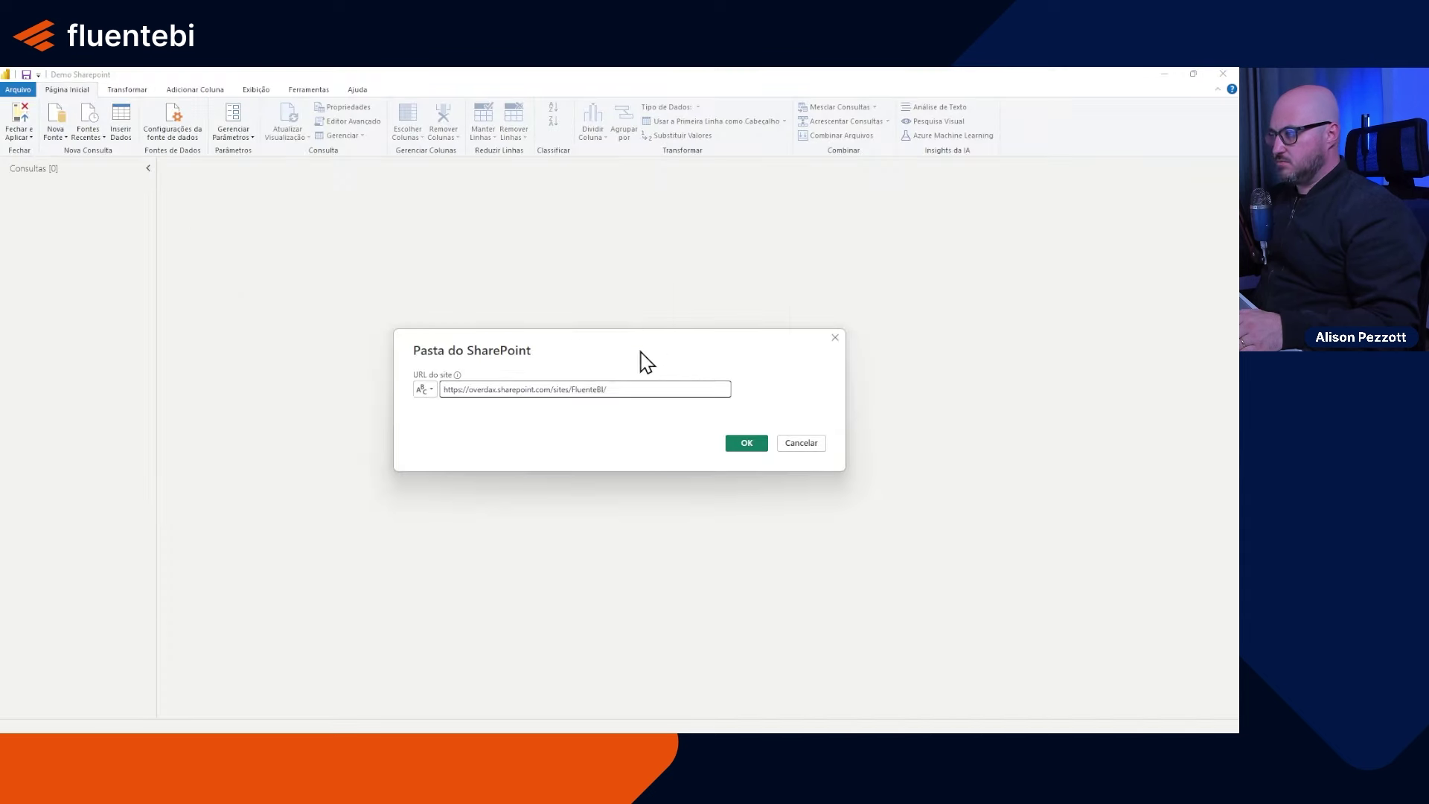
left_click(761, 446)
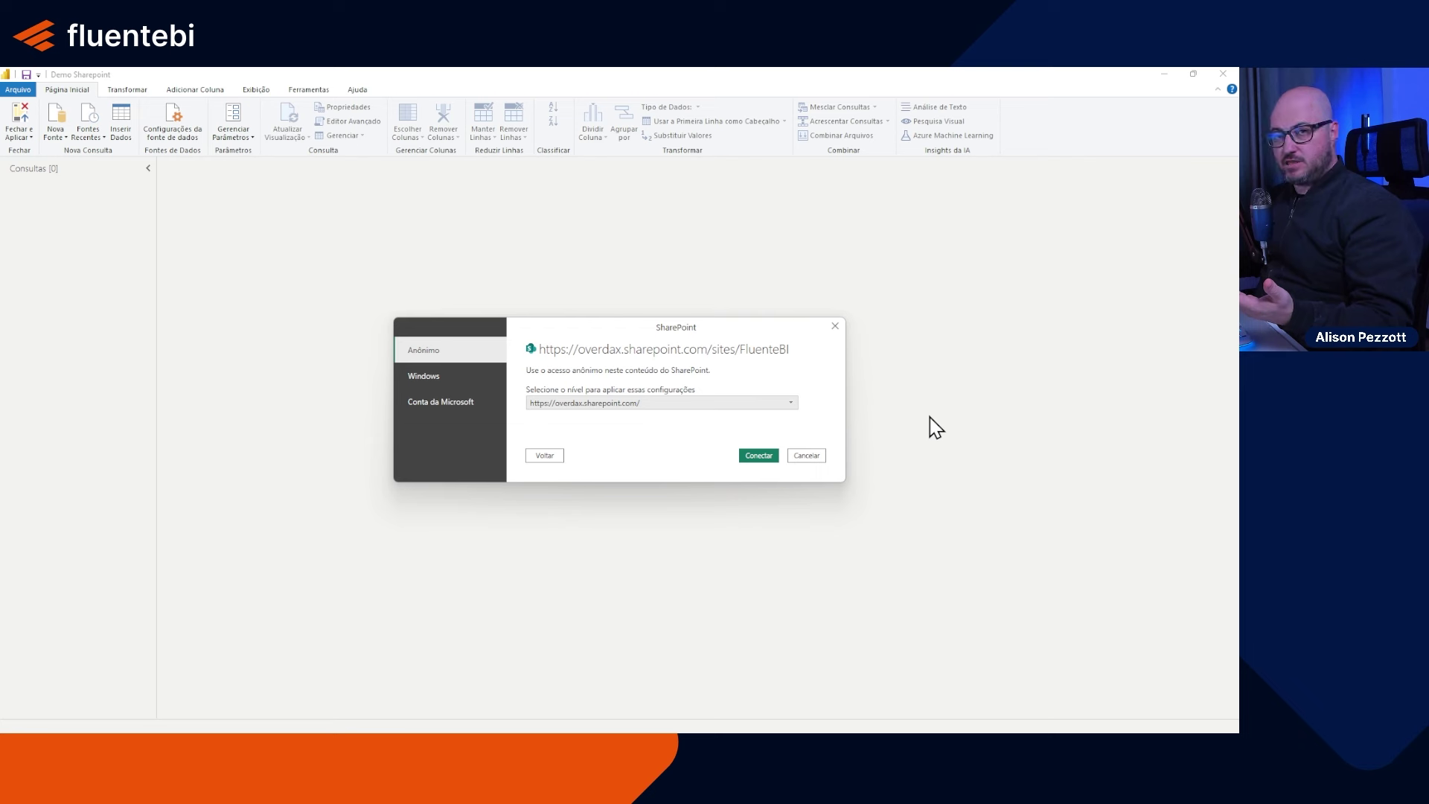
Step: Sign in with the Microsoft organizational account, connect to the site and load its file list through Transformar Dados
left_click(440, 406)
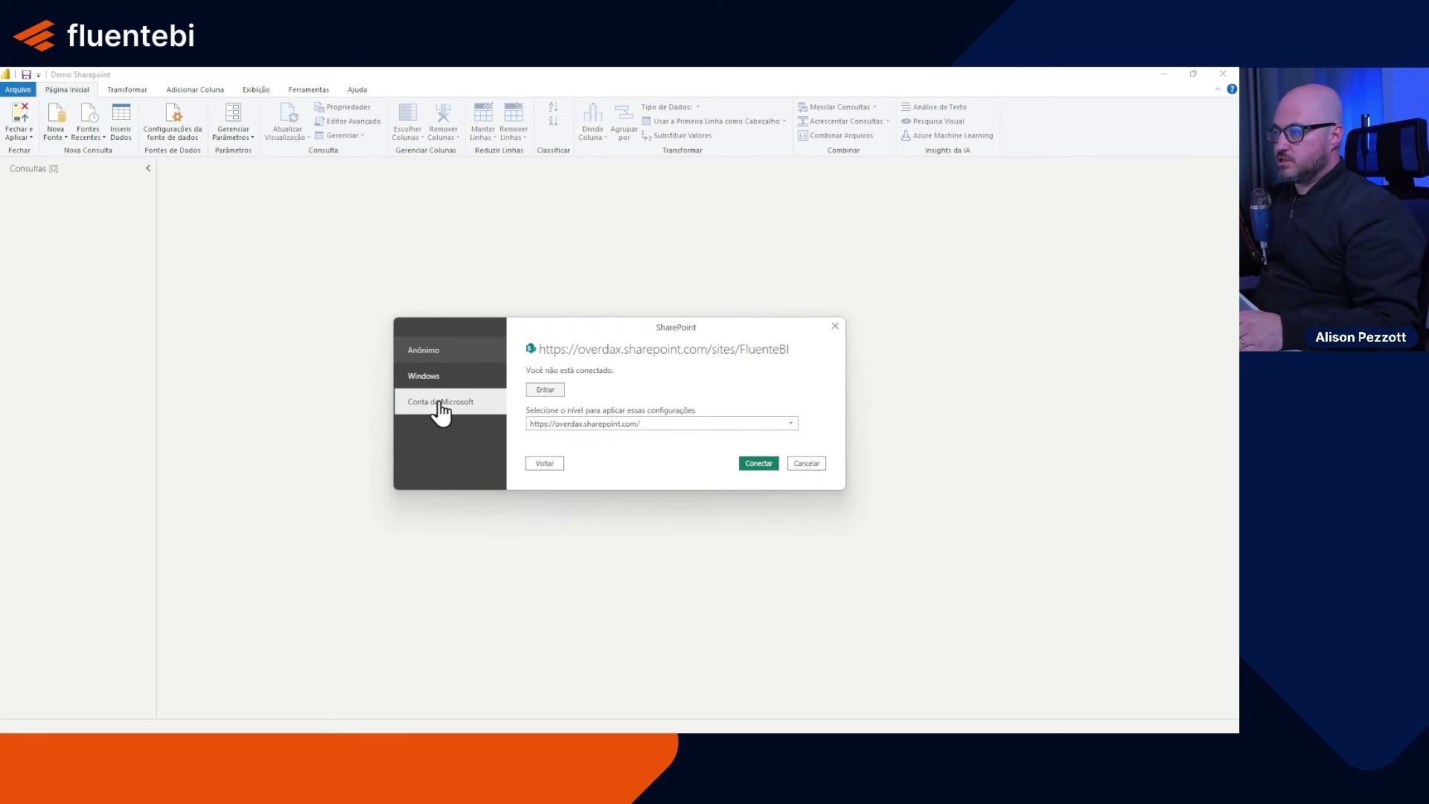
left_click(544, 390)
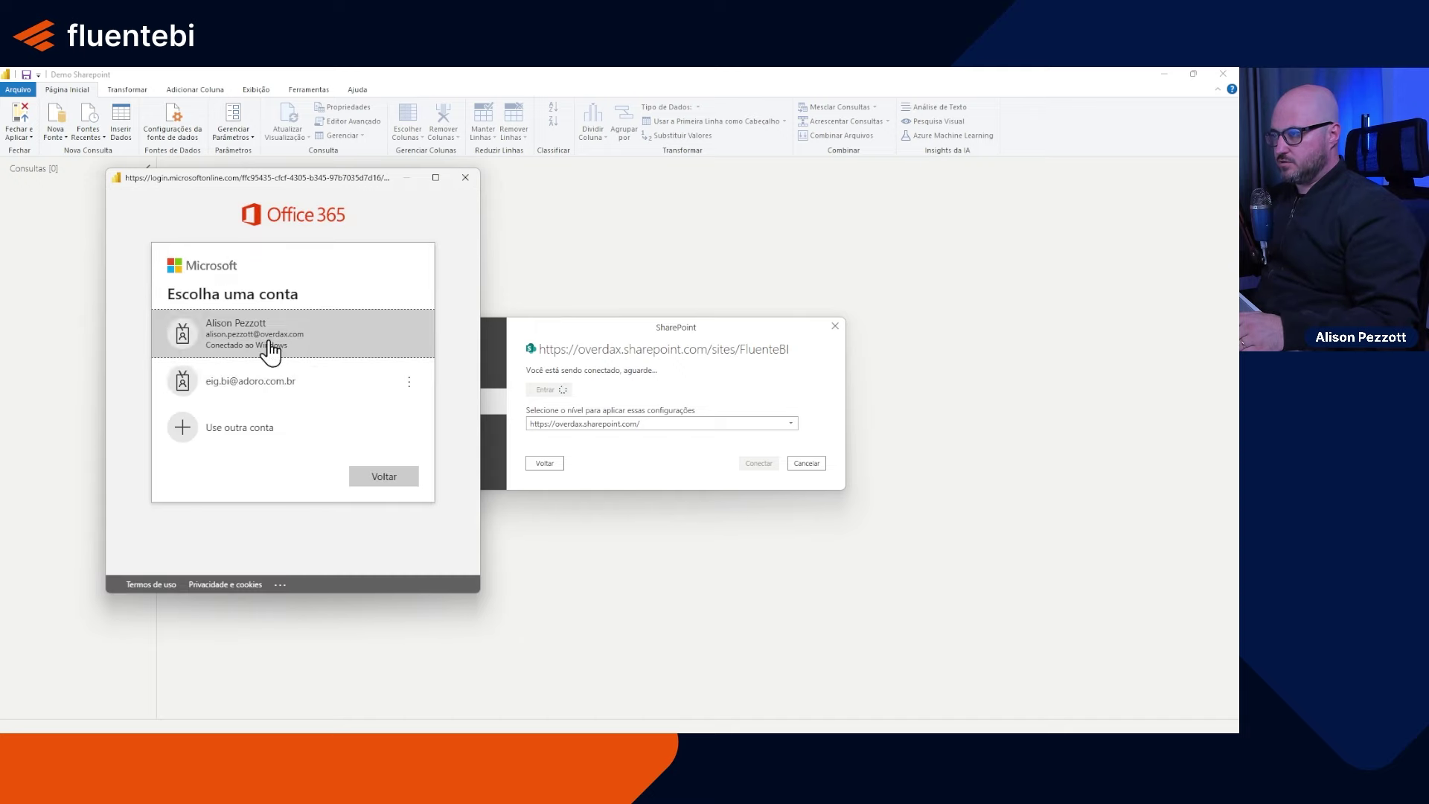
left_click(270, 347)
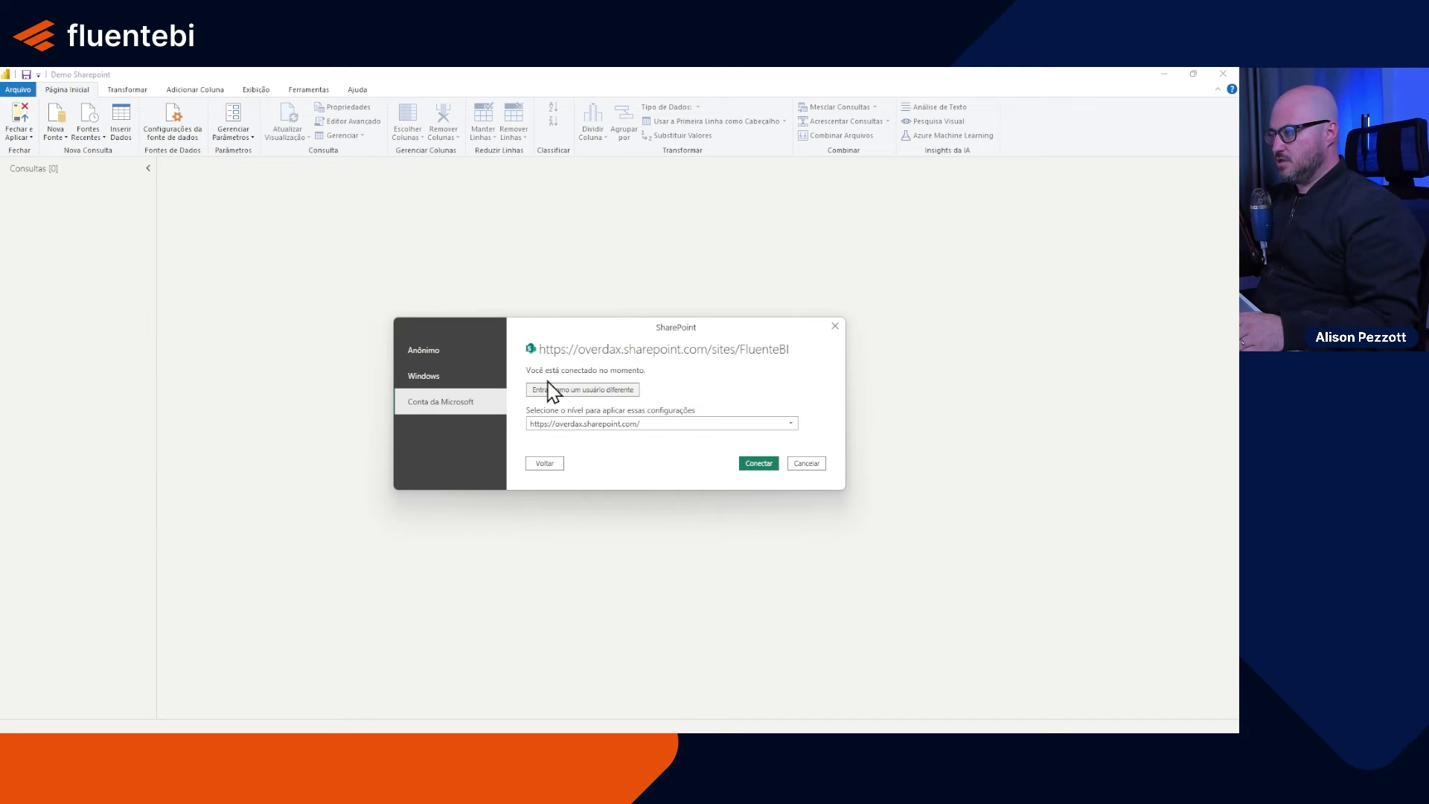
left_click(753, 463)
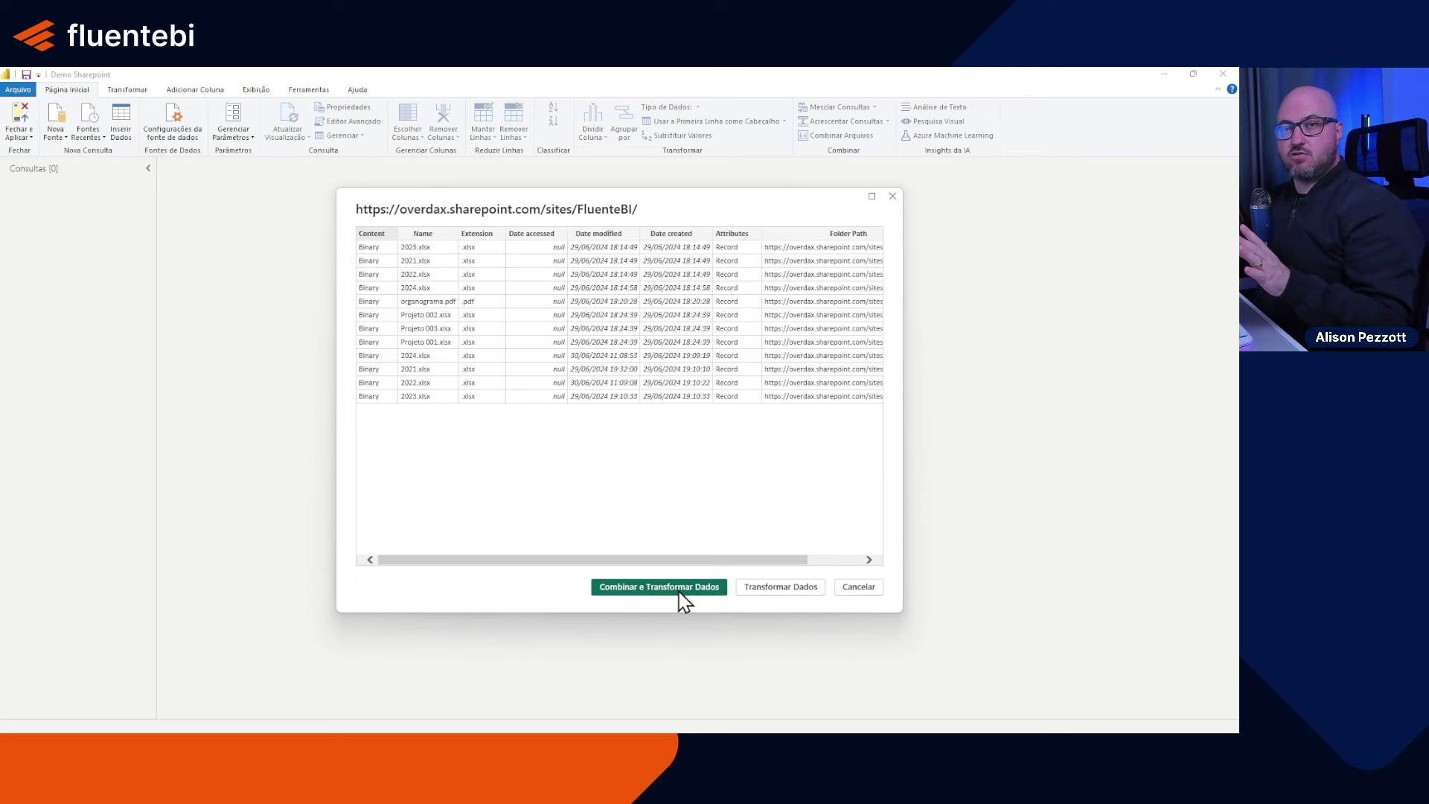
left_click(780, 590)
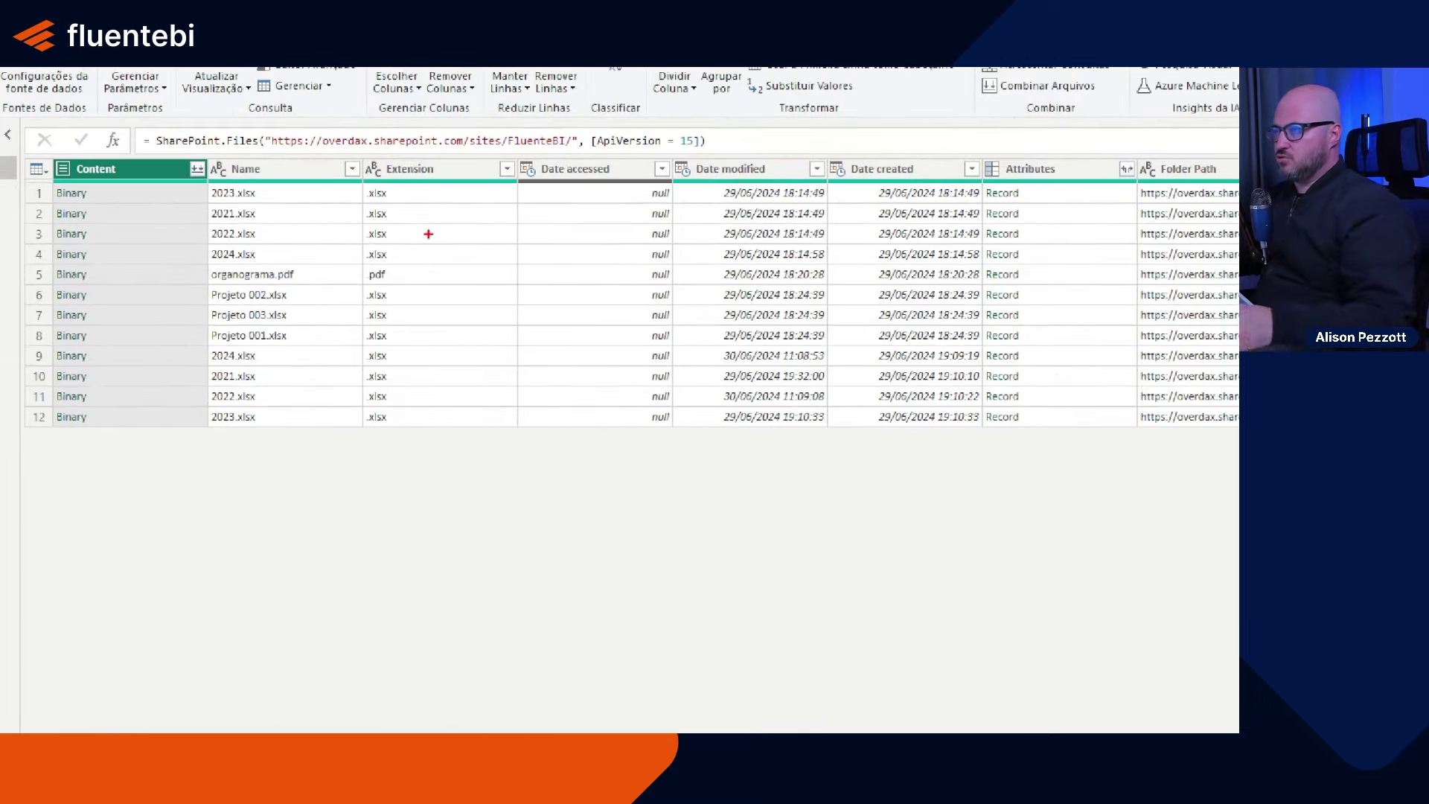
Step: Check the full folder paths of several files, and filter the Folder Path column to rows containing Real
mouse_move(11, 144)
left_mouse_down()
mouse_move(376, 478)
mouse_move(370, 436)
left_mouse_up()
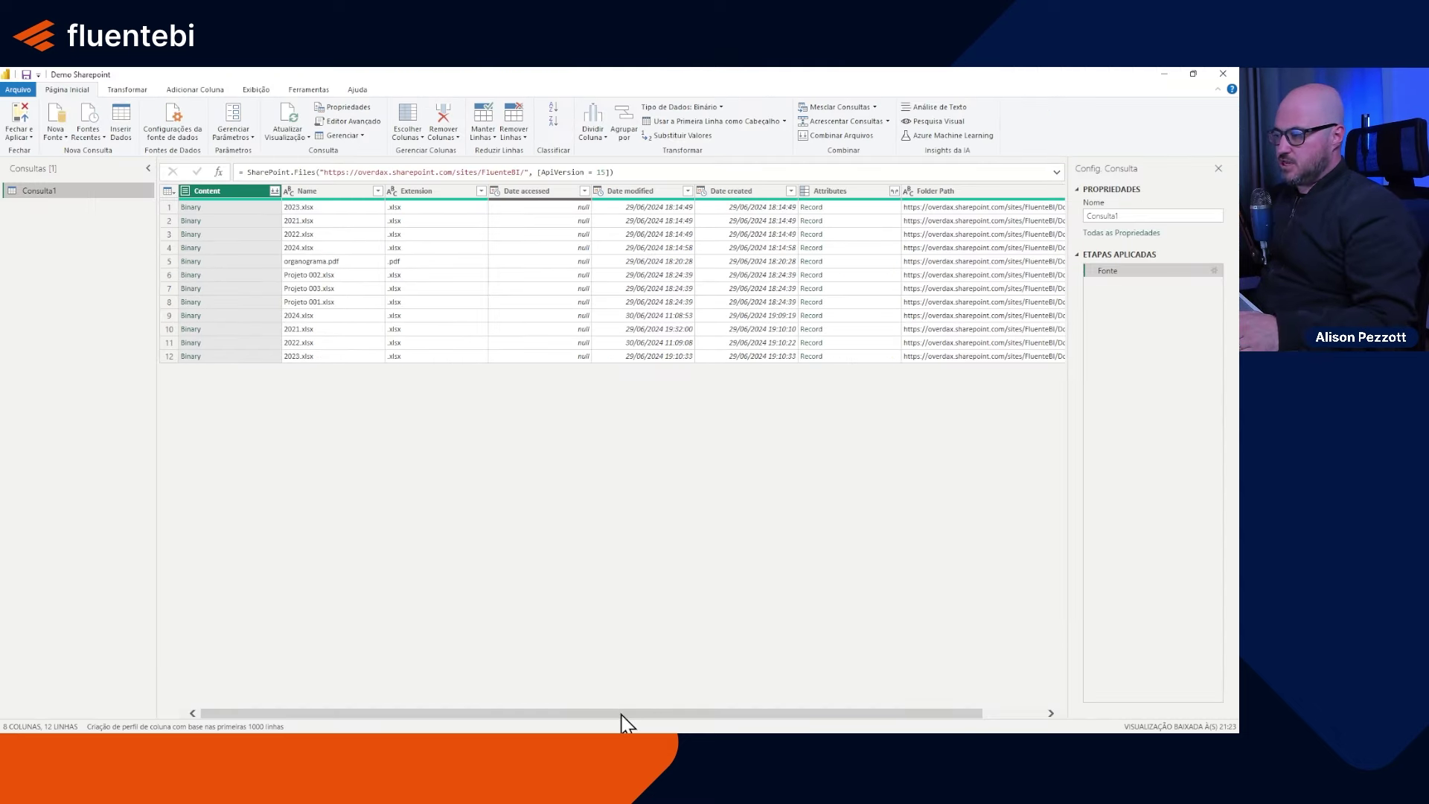
left_click_drag(622, 715, 689, 715)
left_click(848, 191)
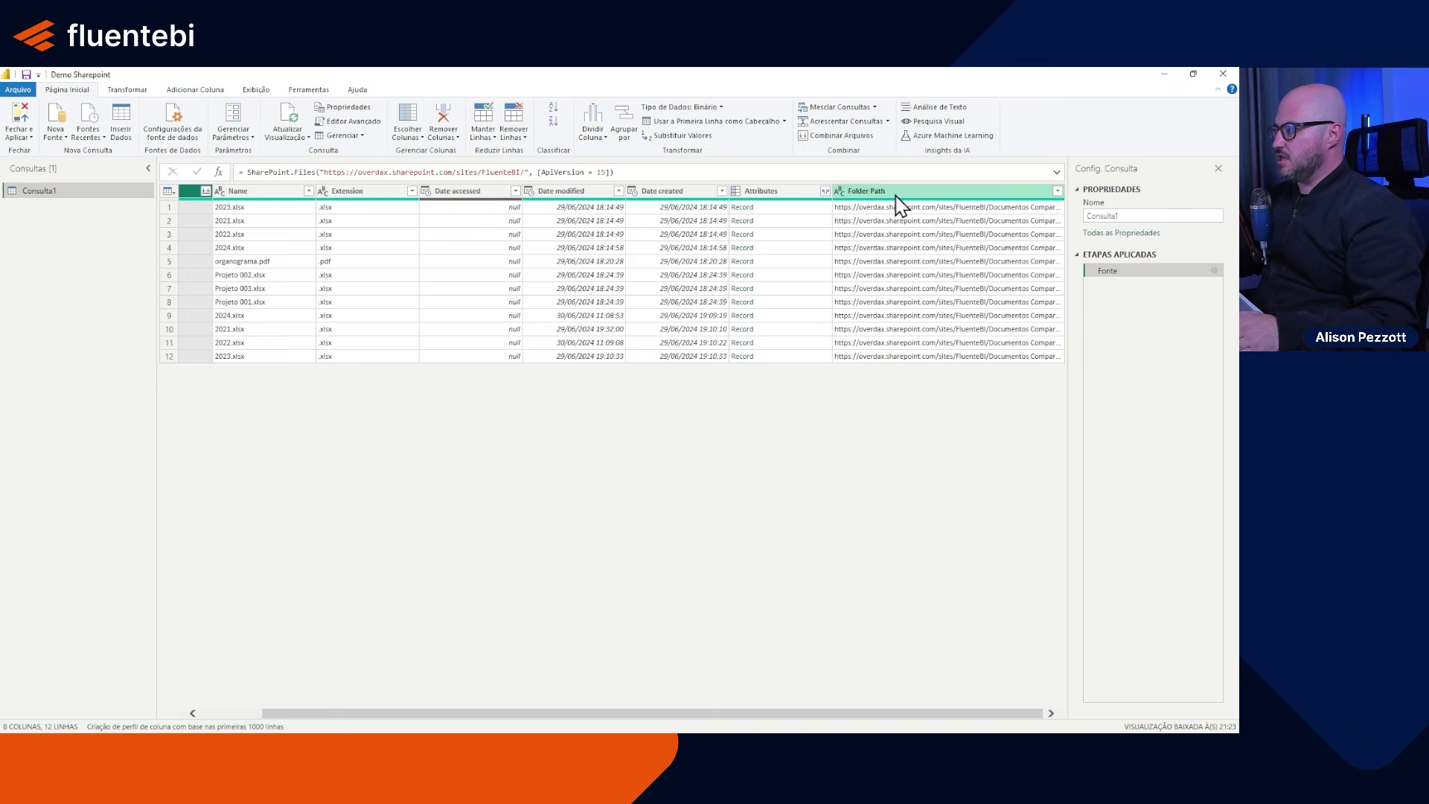
left_click(965, 207)
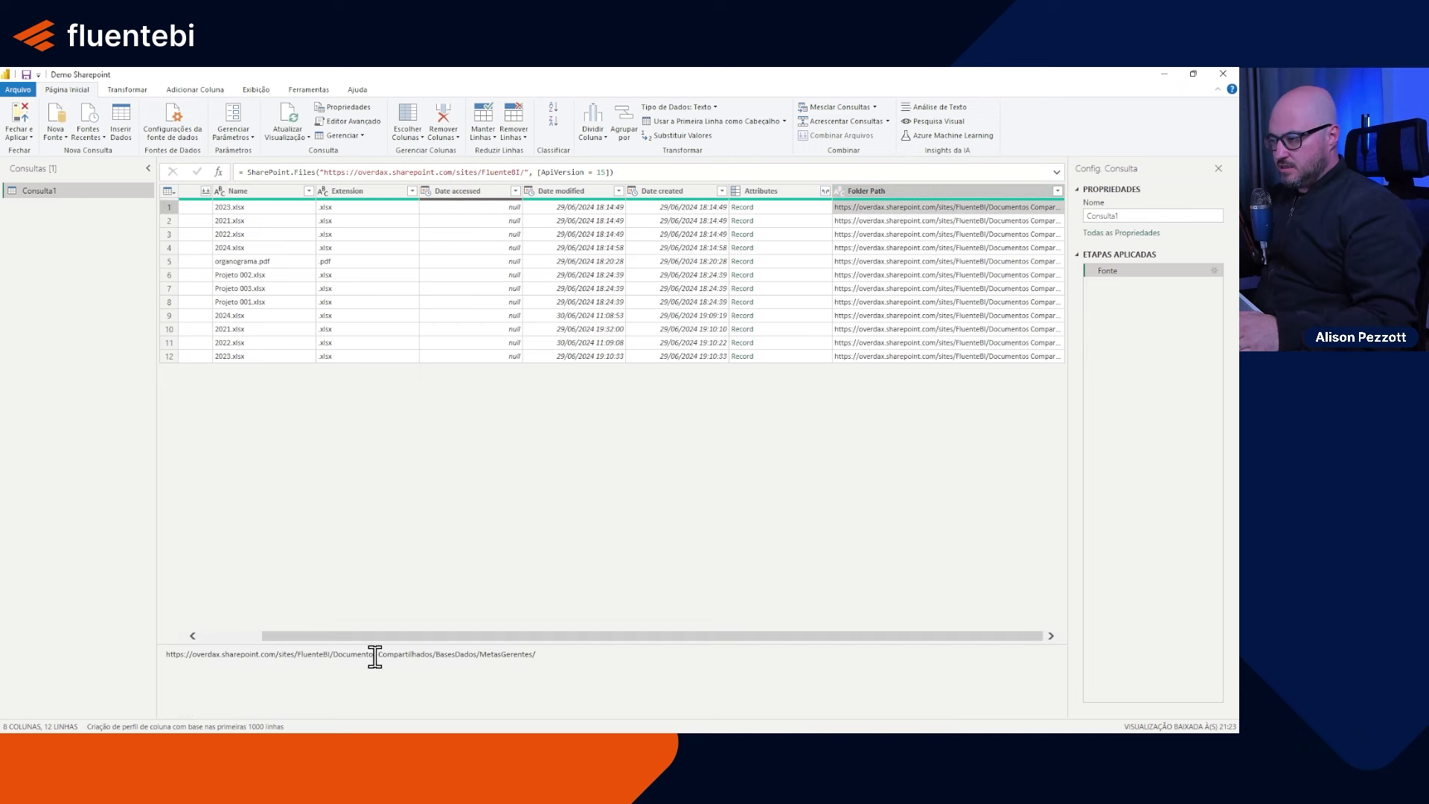
left_click(975, 219)
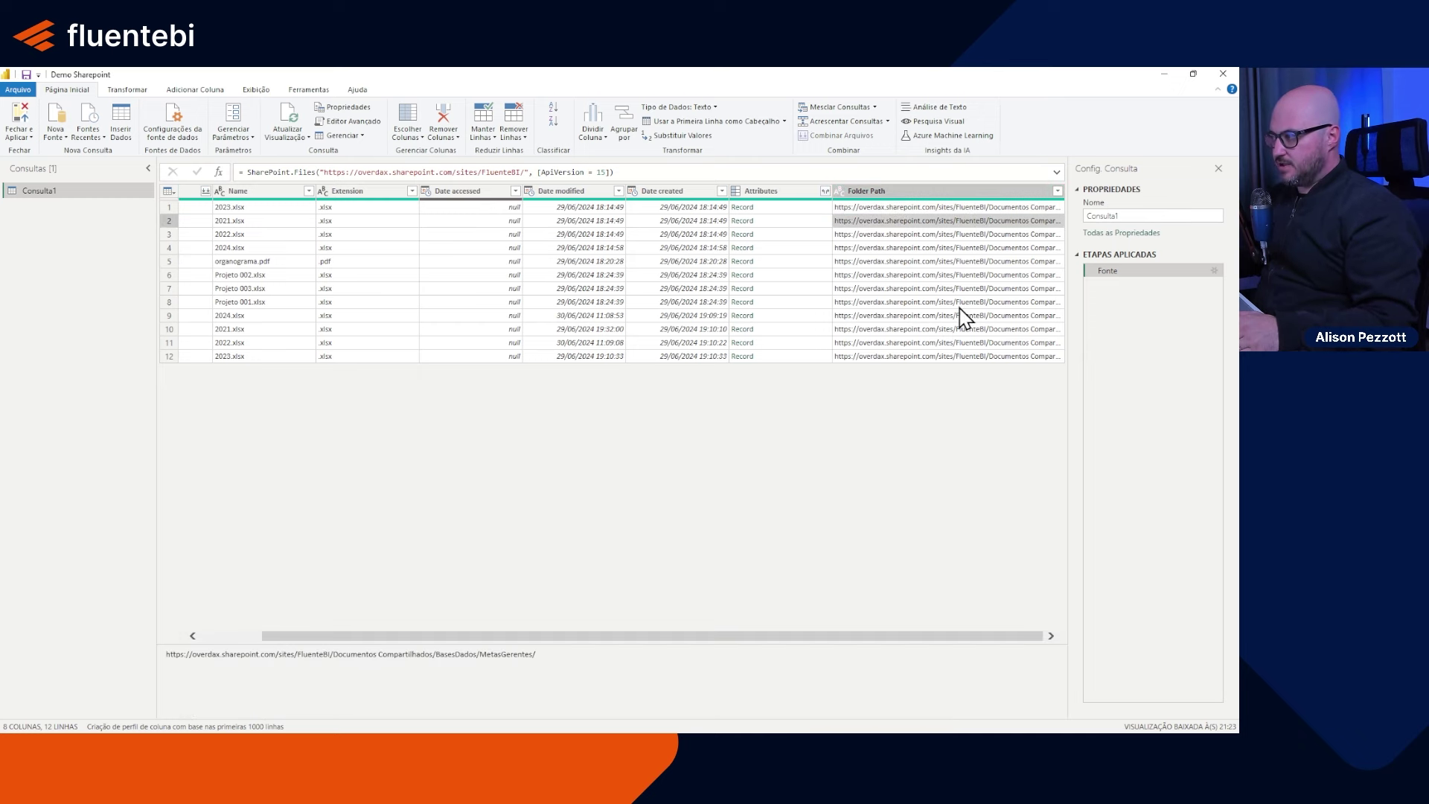
left_click(950, 357)
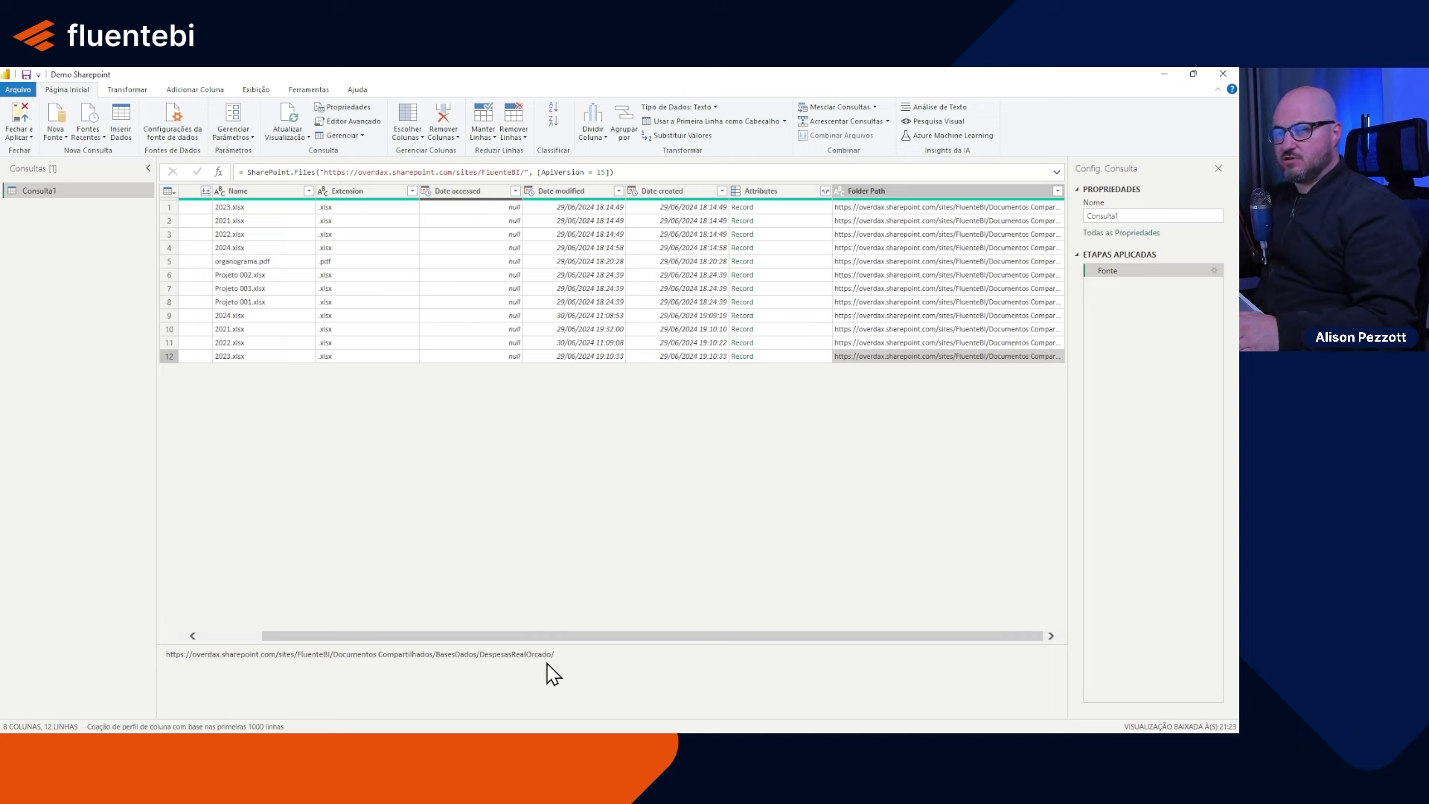
left_click(1057, 190)
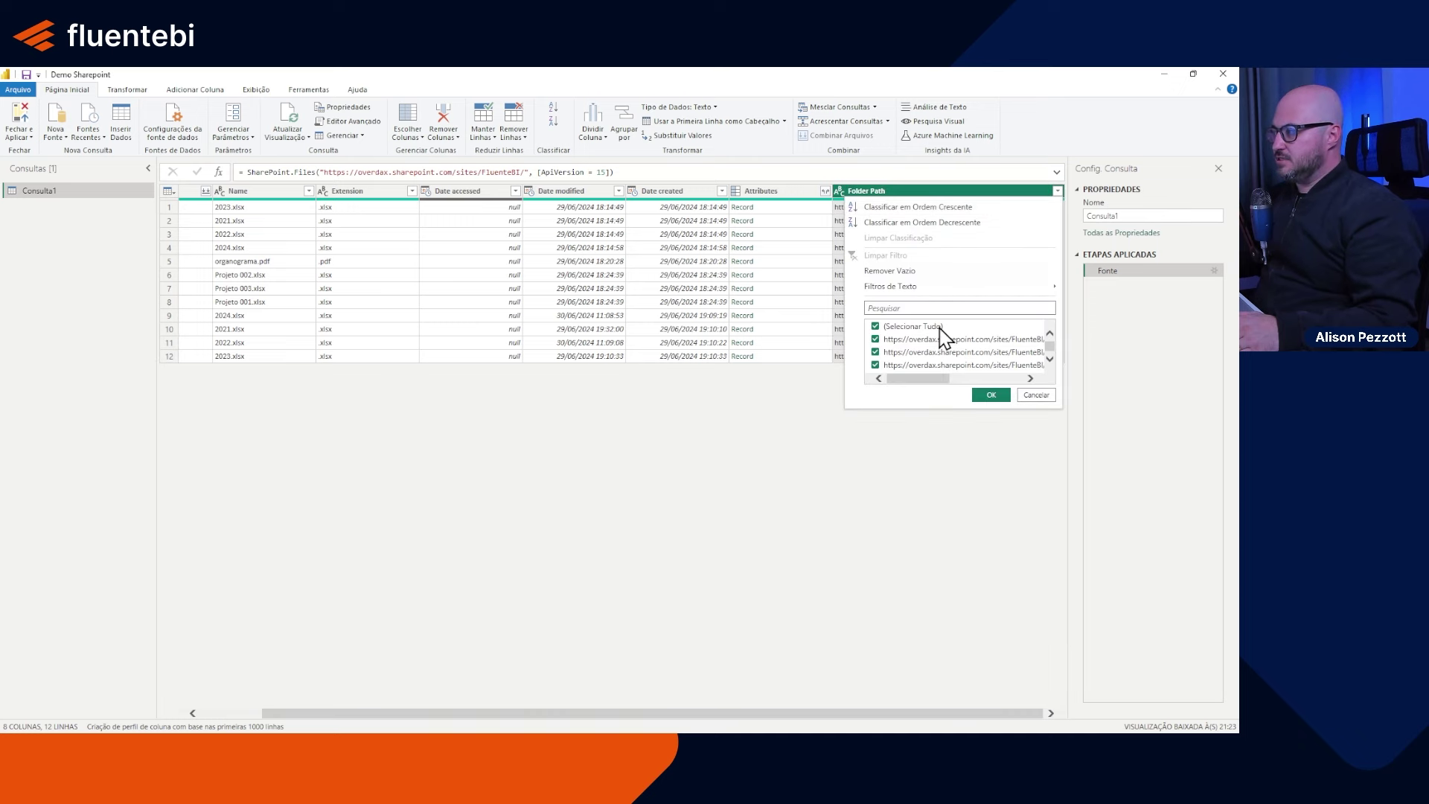
mouse_move(918, 287)
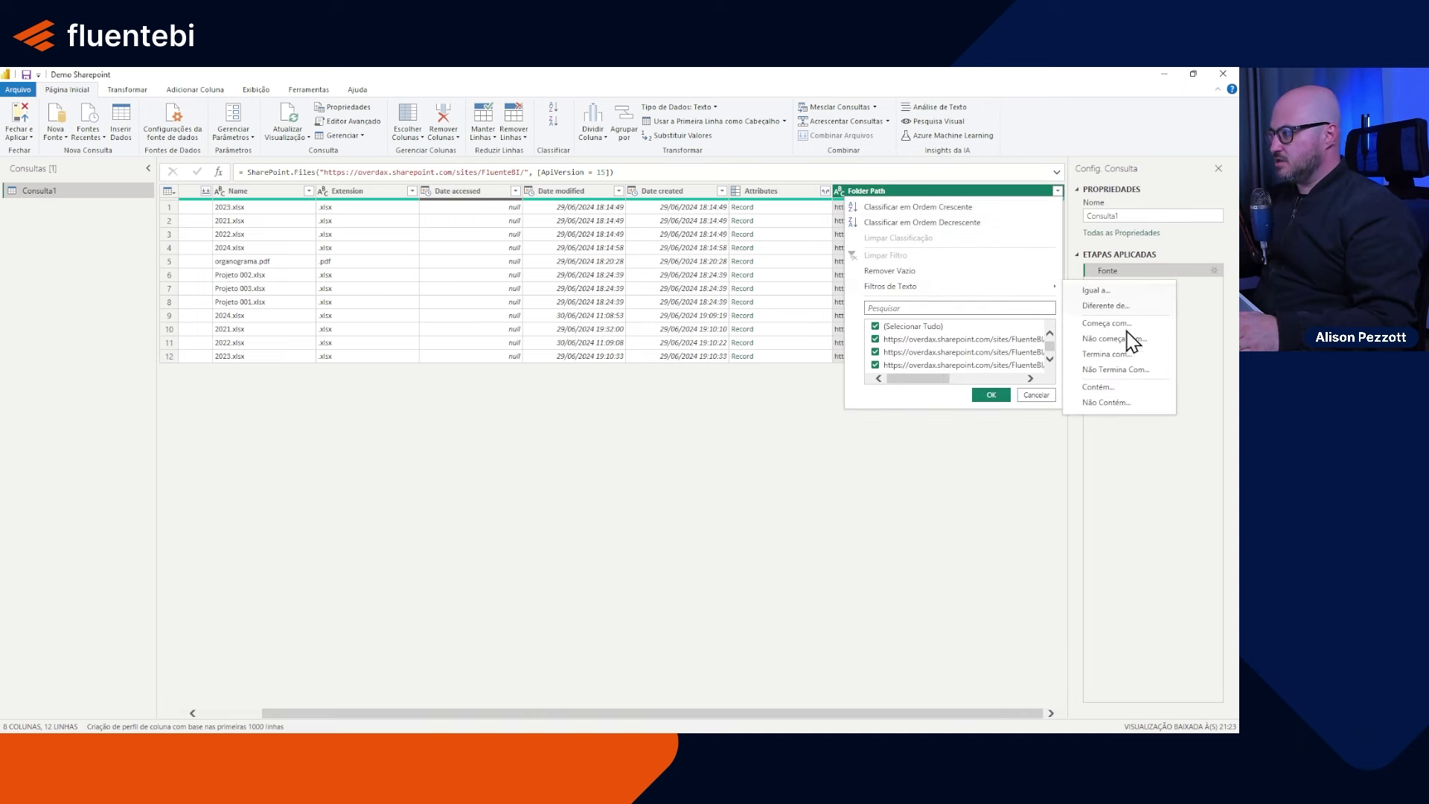
left_click(1109, 387)
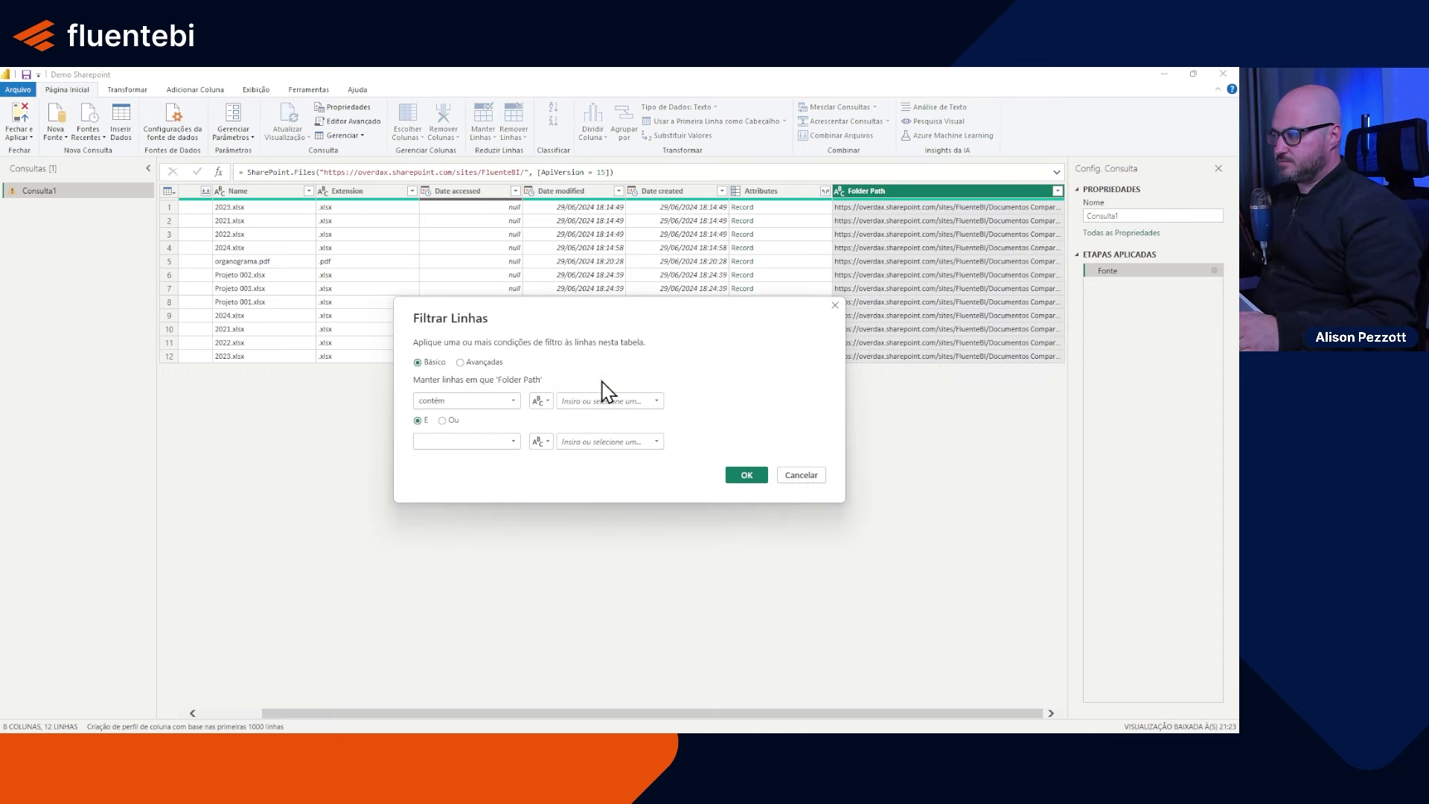
type("Real")
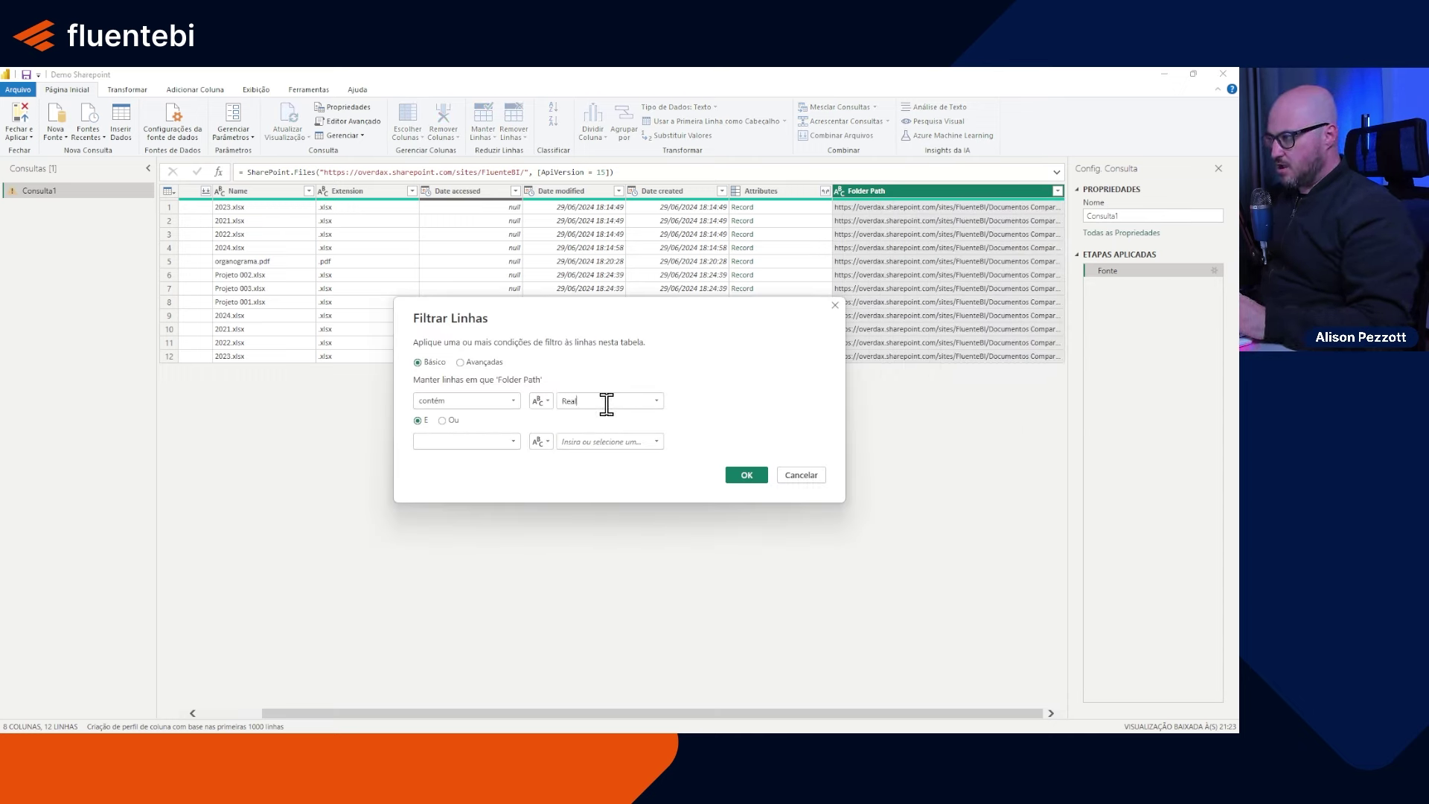
left_click(746, 476)
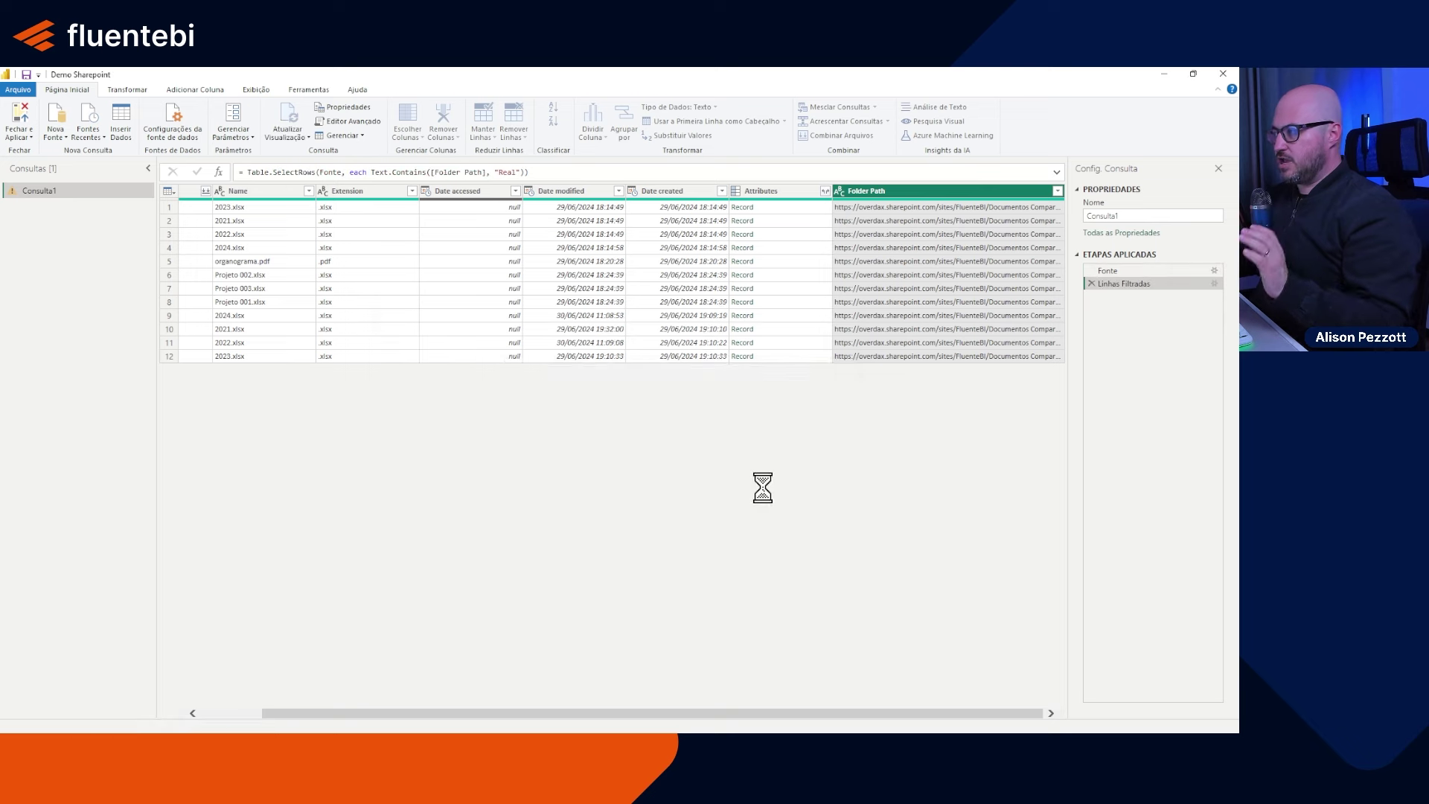
left_click_drag(867, 717, 526, 693)
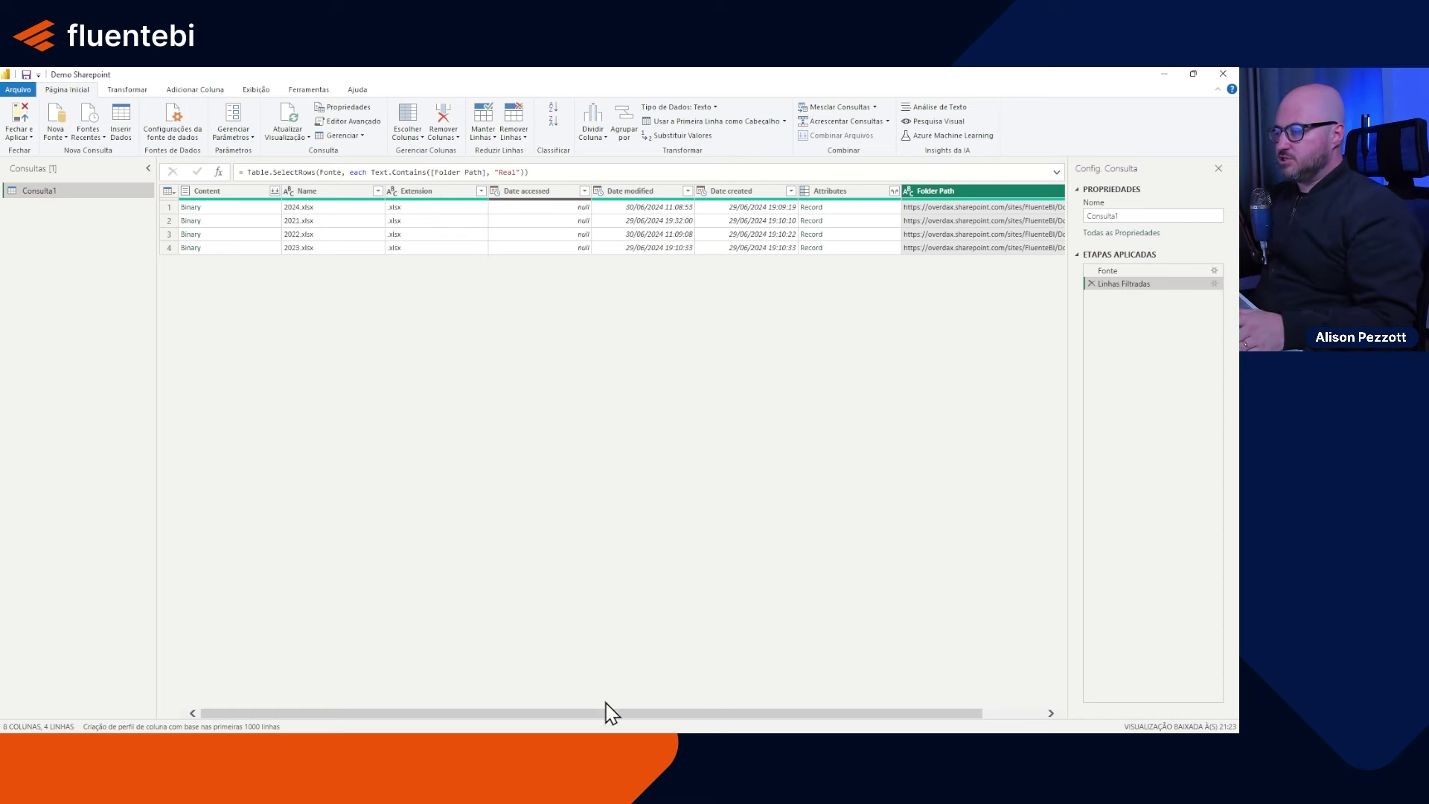
Step: View the site's Documentos library in the browser, and back in Power Query delete the Linhas Filtradas step
mouse_move(607, 711)
left_click(595, 663)
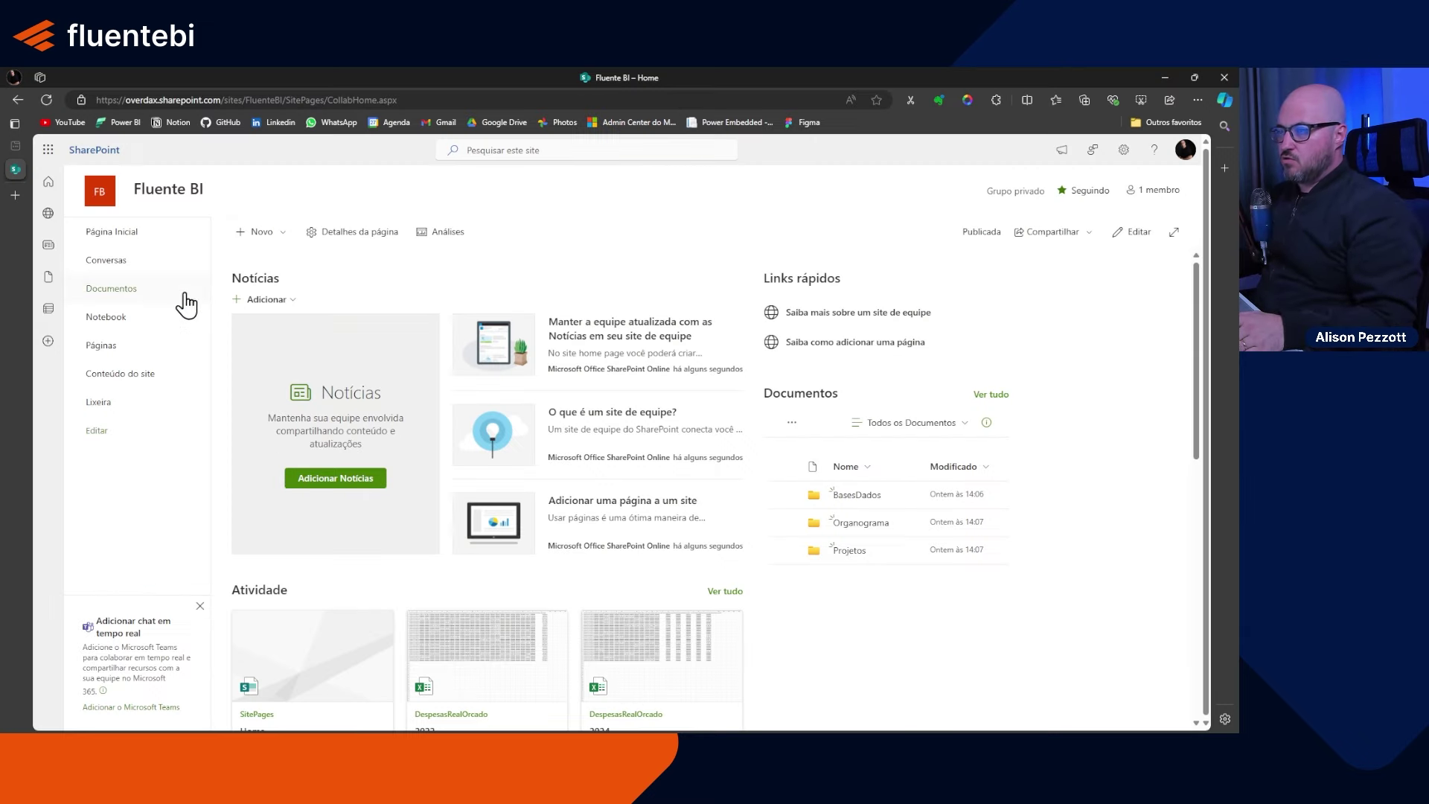
left_click(134, 294)
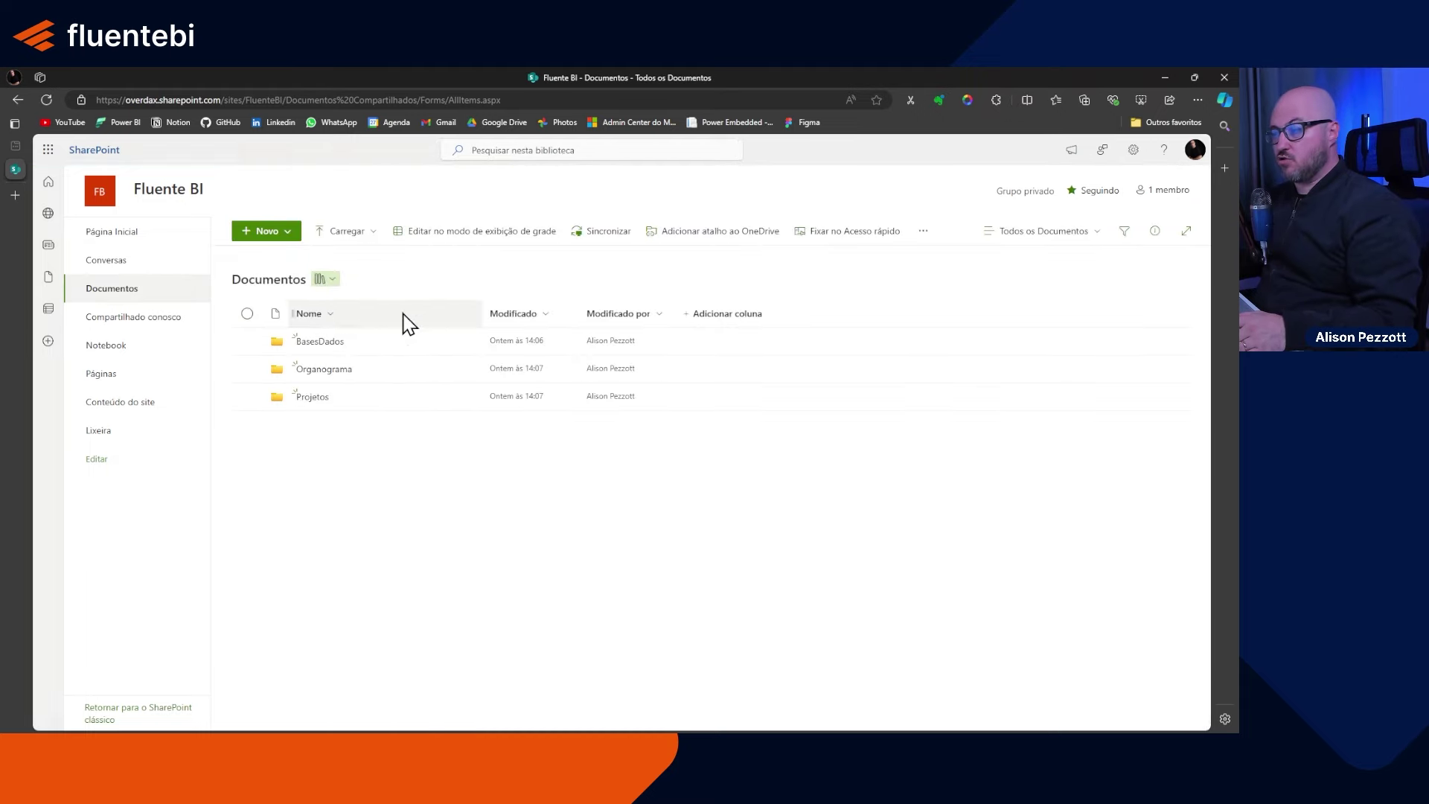
key("alt+Tab")
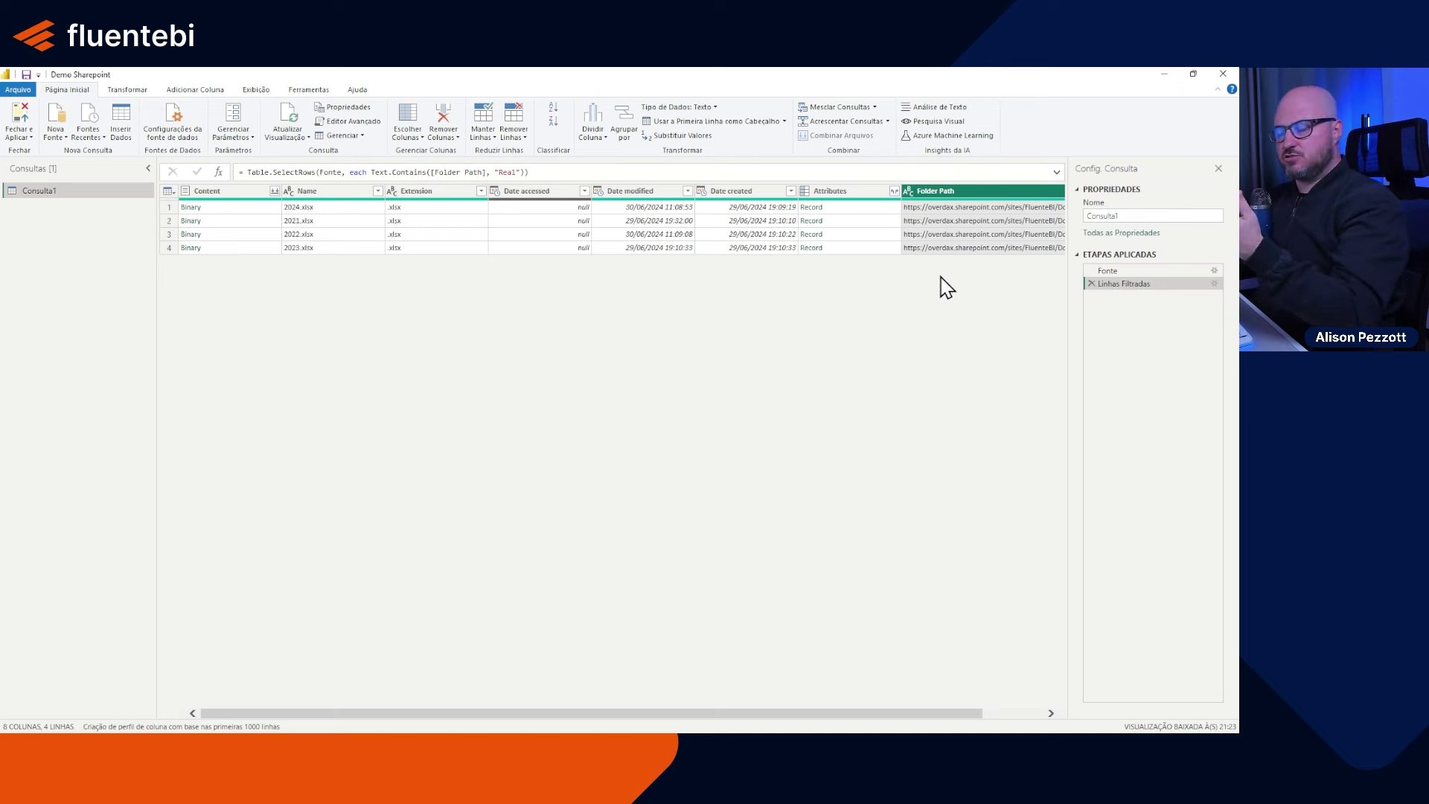
left_click(1091, 284)
Step: Copy the site URL from inside the Fonte step's SharePoint.Files formula
left_click(645, 172)
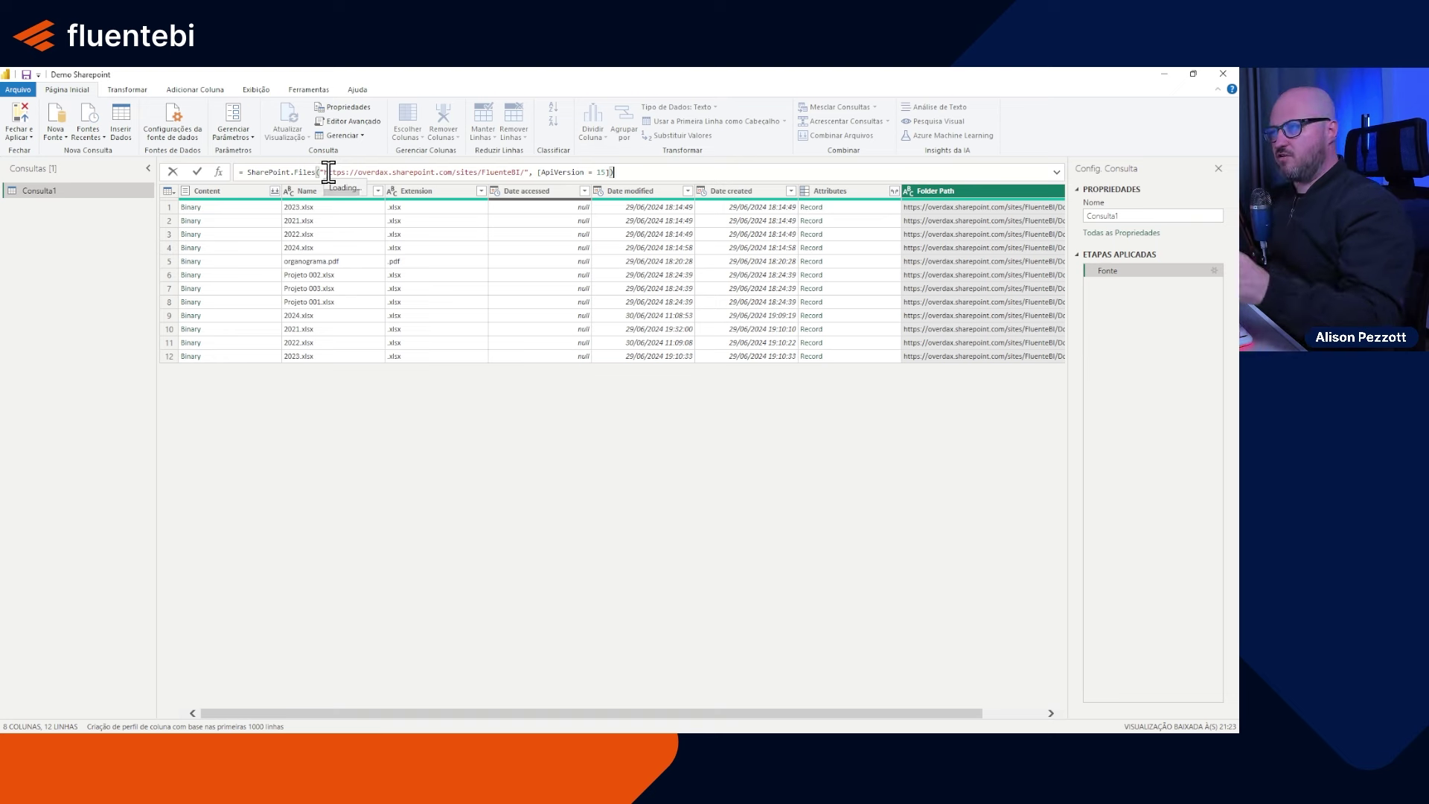
left_click_drag(324, 172, 526, 172)
key("ctrl+c")
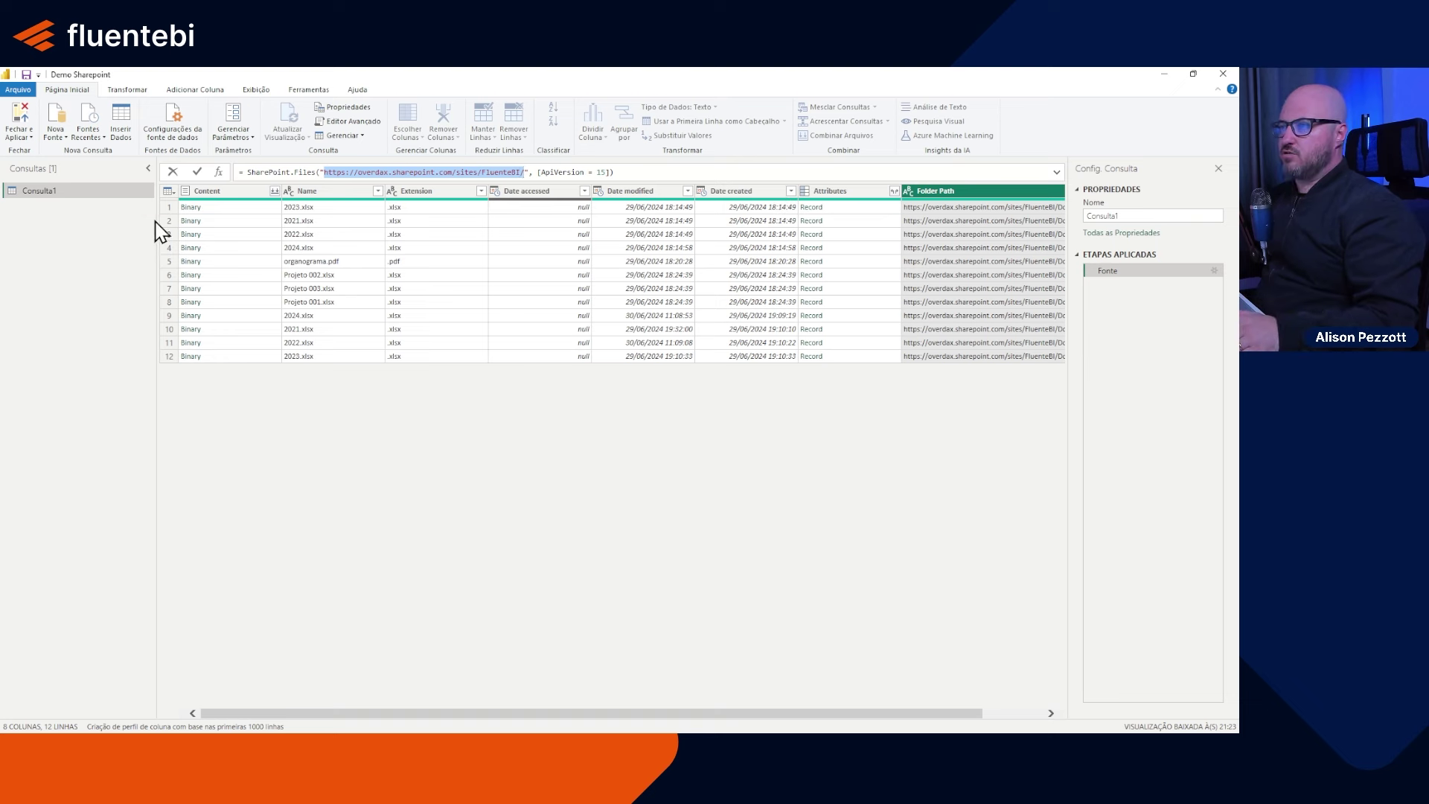
Step: Create a parameter named site of type Texto, with the copied FluenteBI site URL as its current value
left_click(130, 181)
right_click(89, 243)
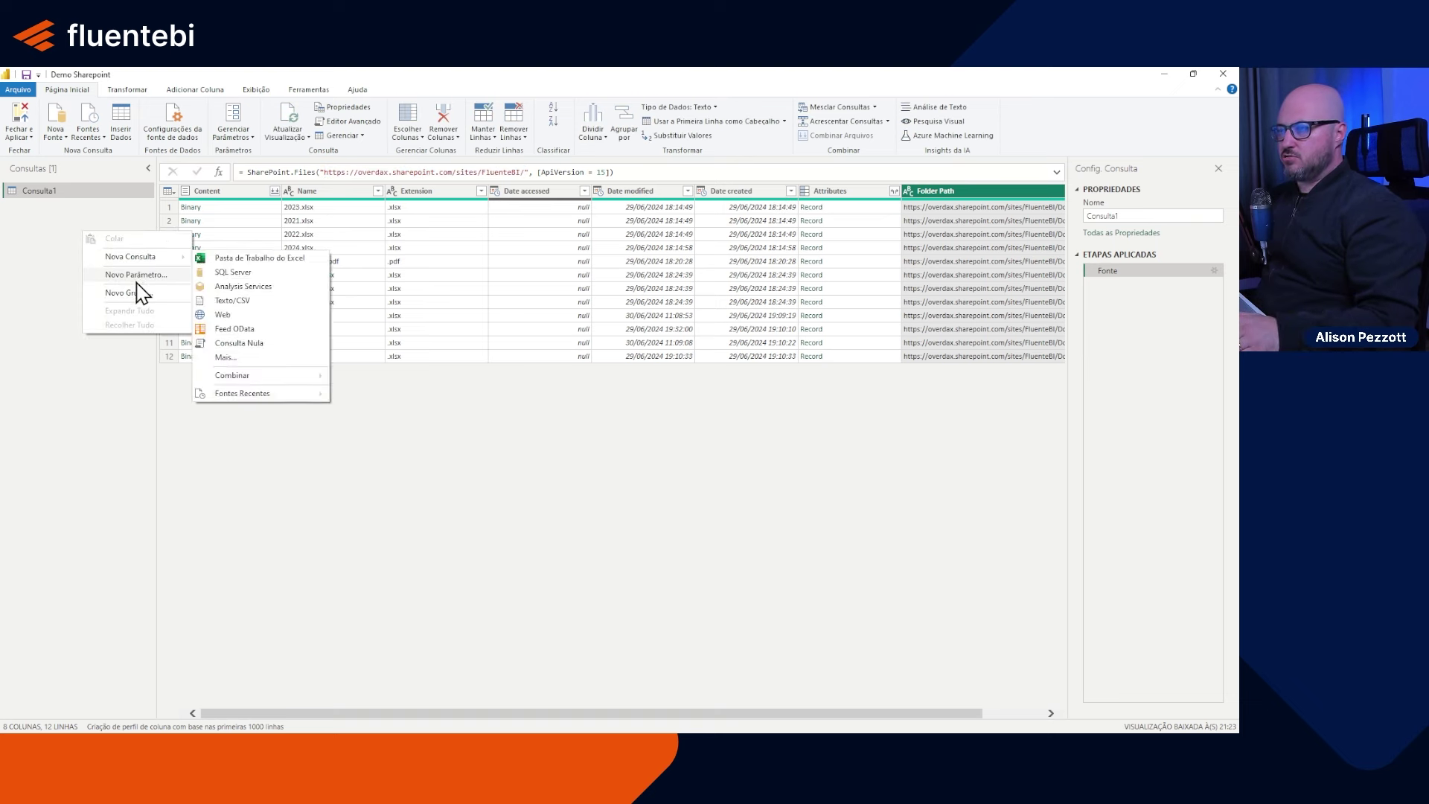
key("Escape")
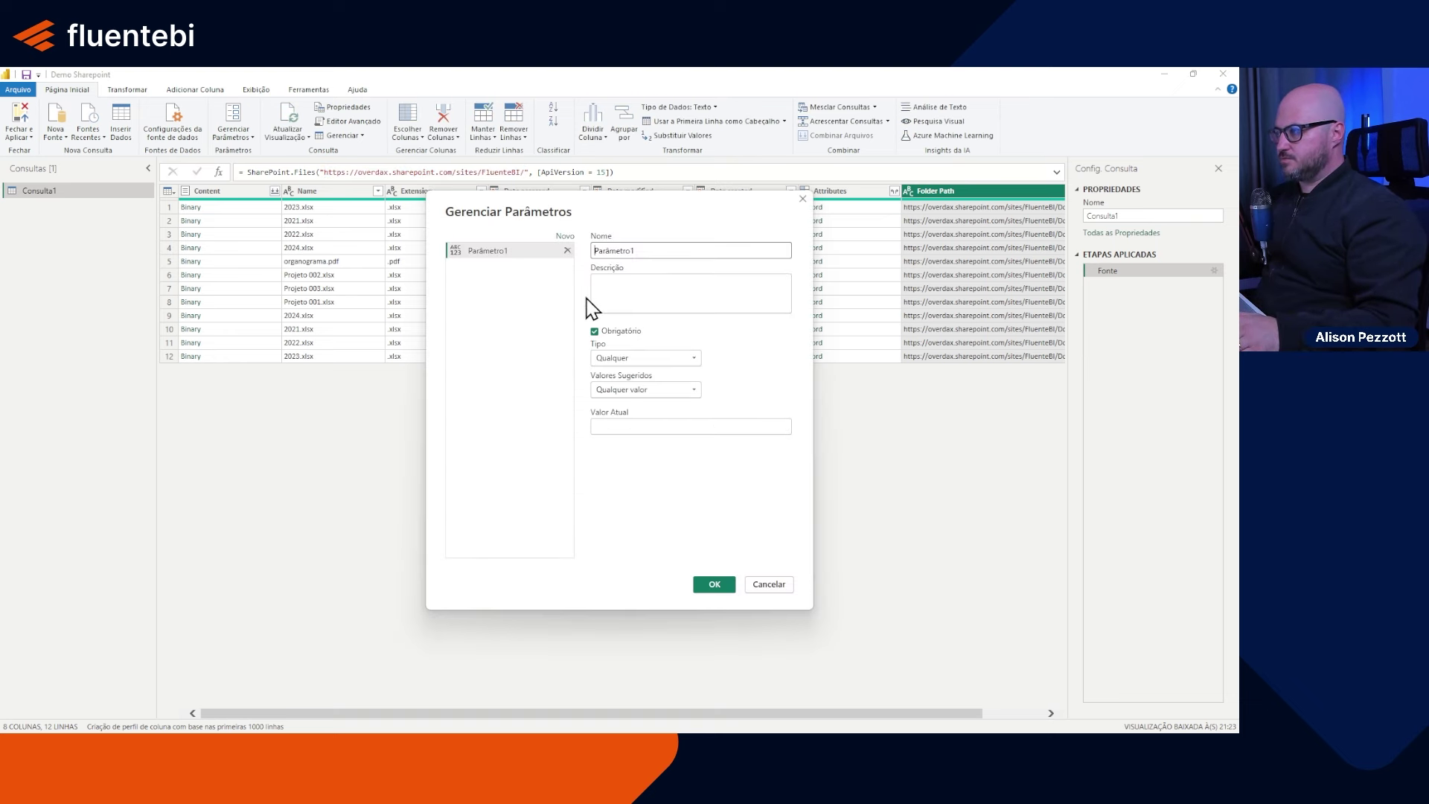
left_click_drag(638, 250, 594, 253)
type("site")
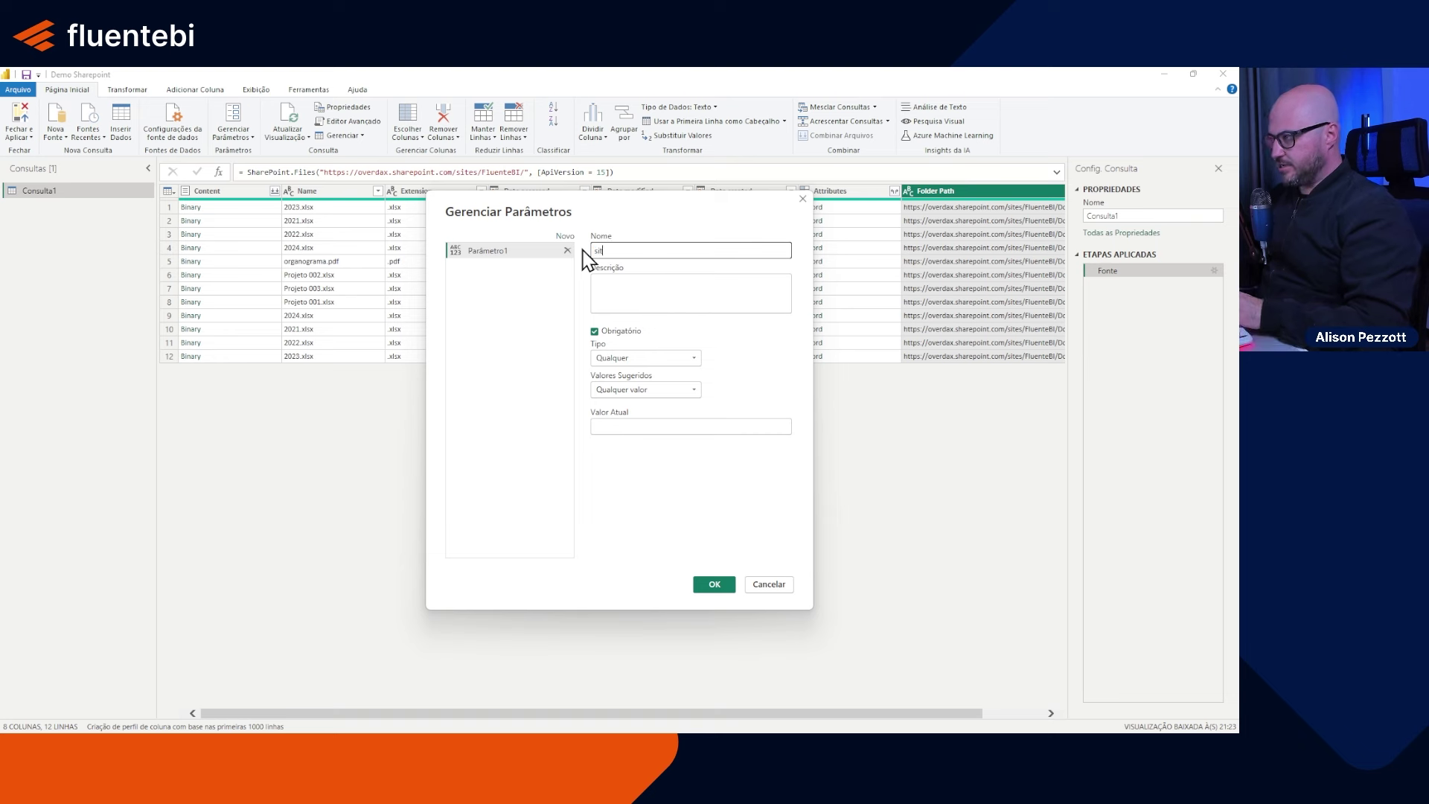
left_click(625, 359)
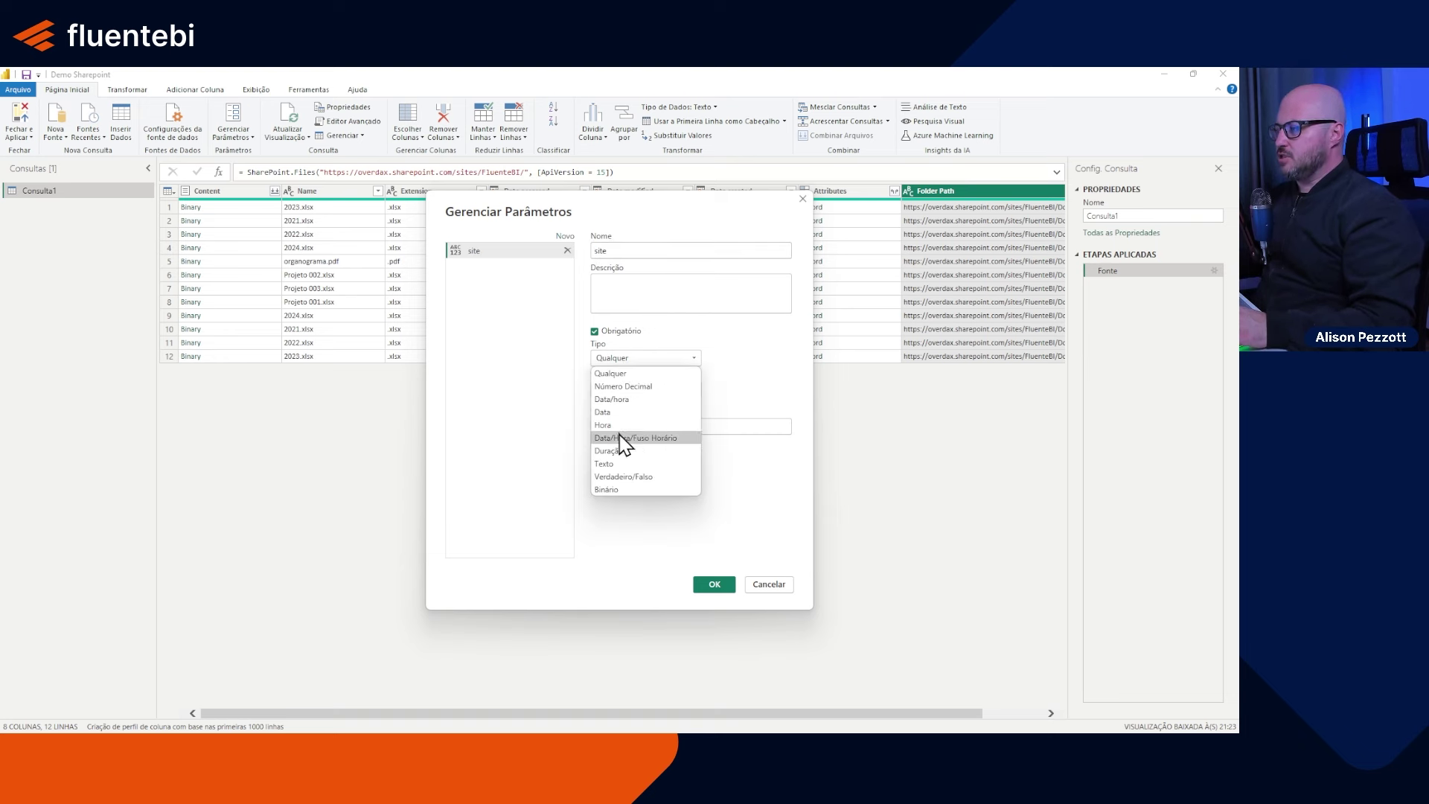
left_click(618, 465)
left_click(632, 424)
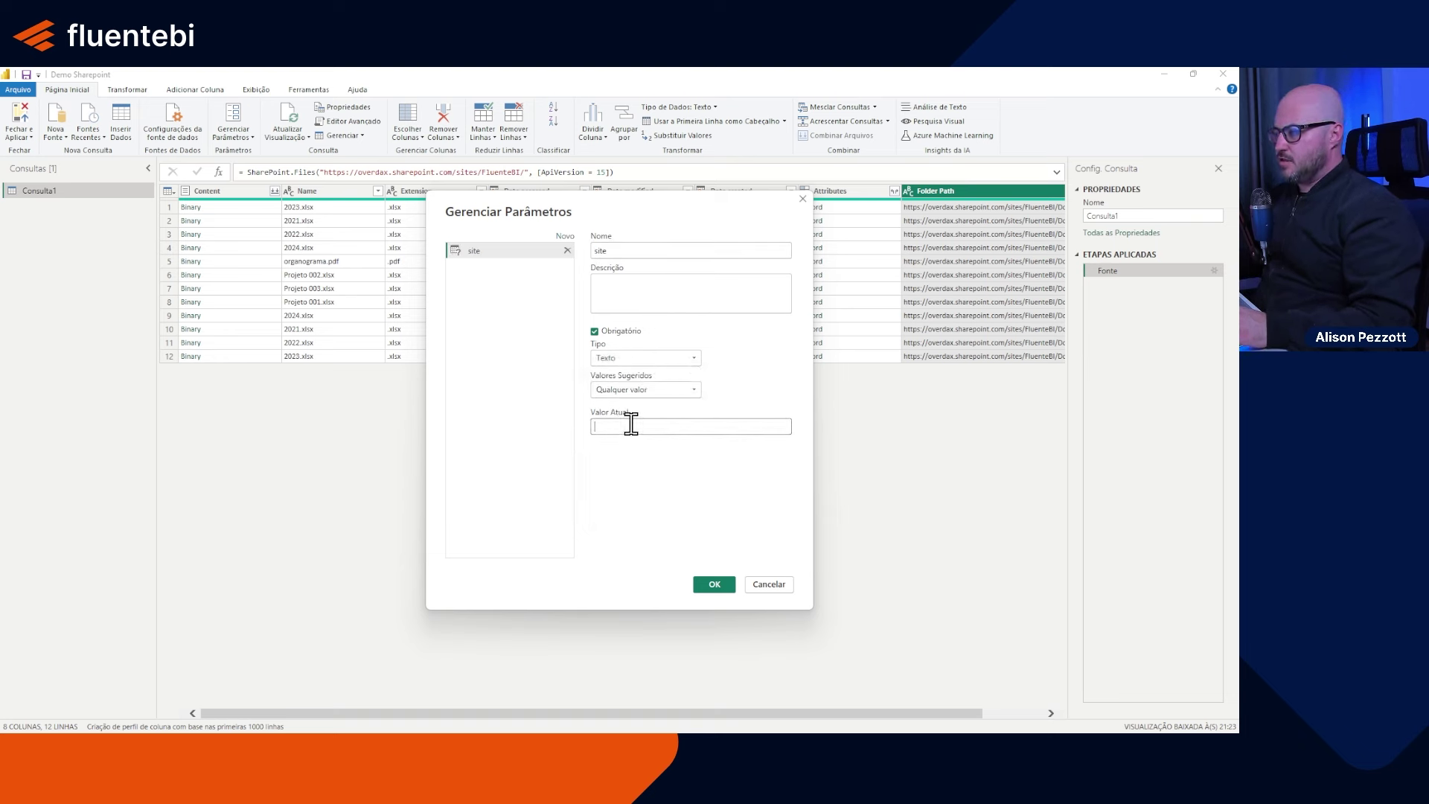
key("ctrl+v")
left_click(712, 585)
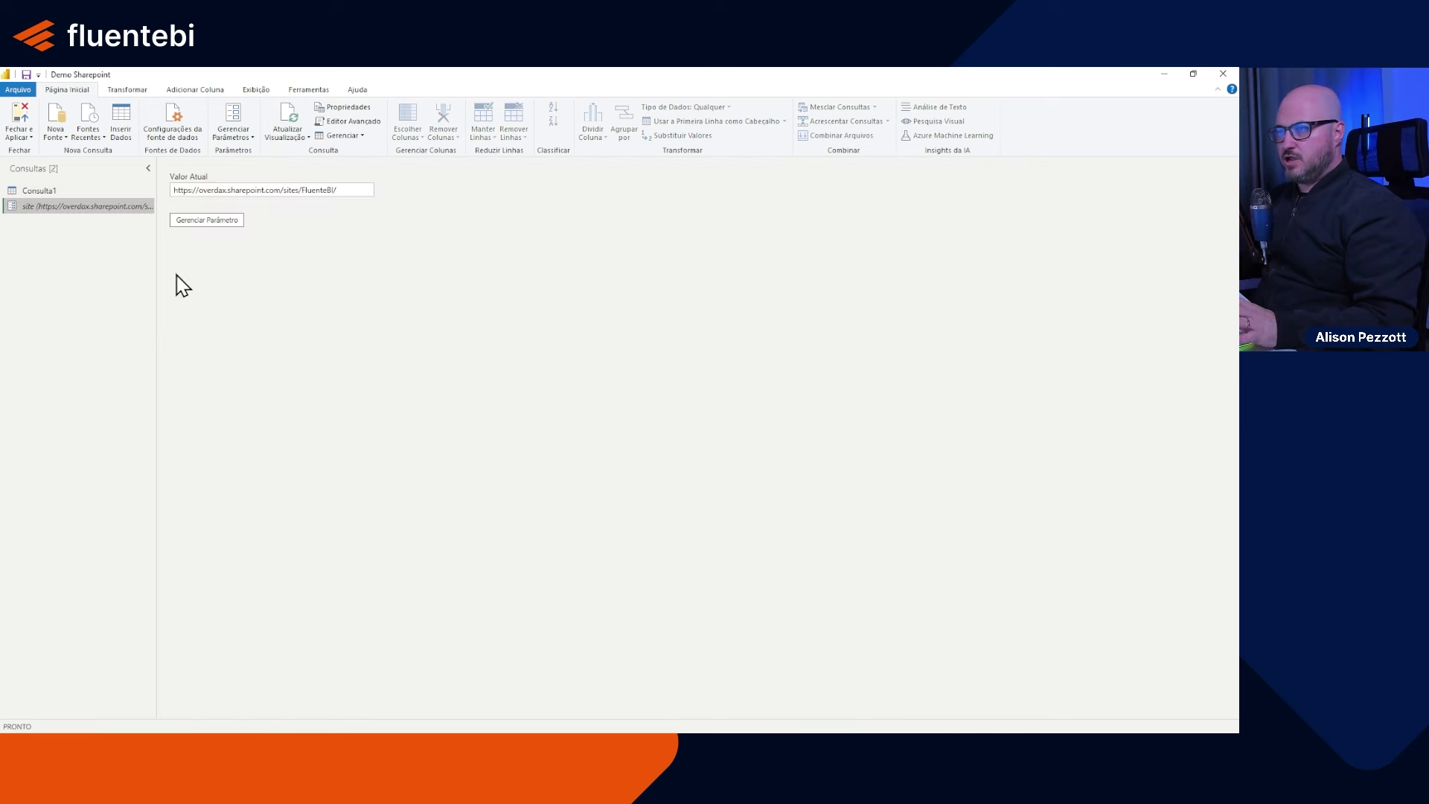
Step: Replace the quoted URL in Consulta1's Fonte formula with the site parameter and apply the formula
left_click(37, 192)
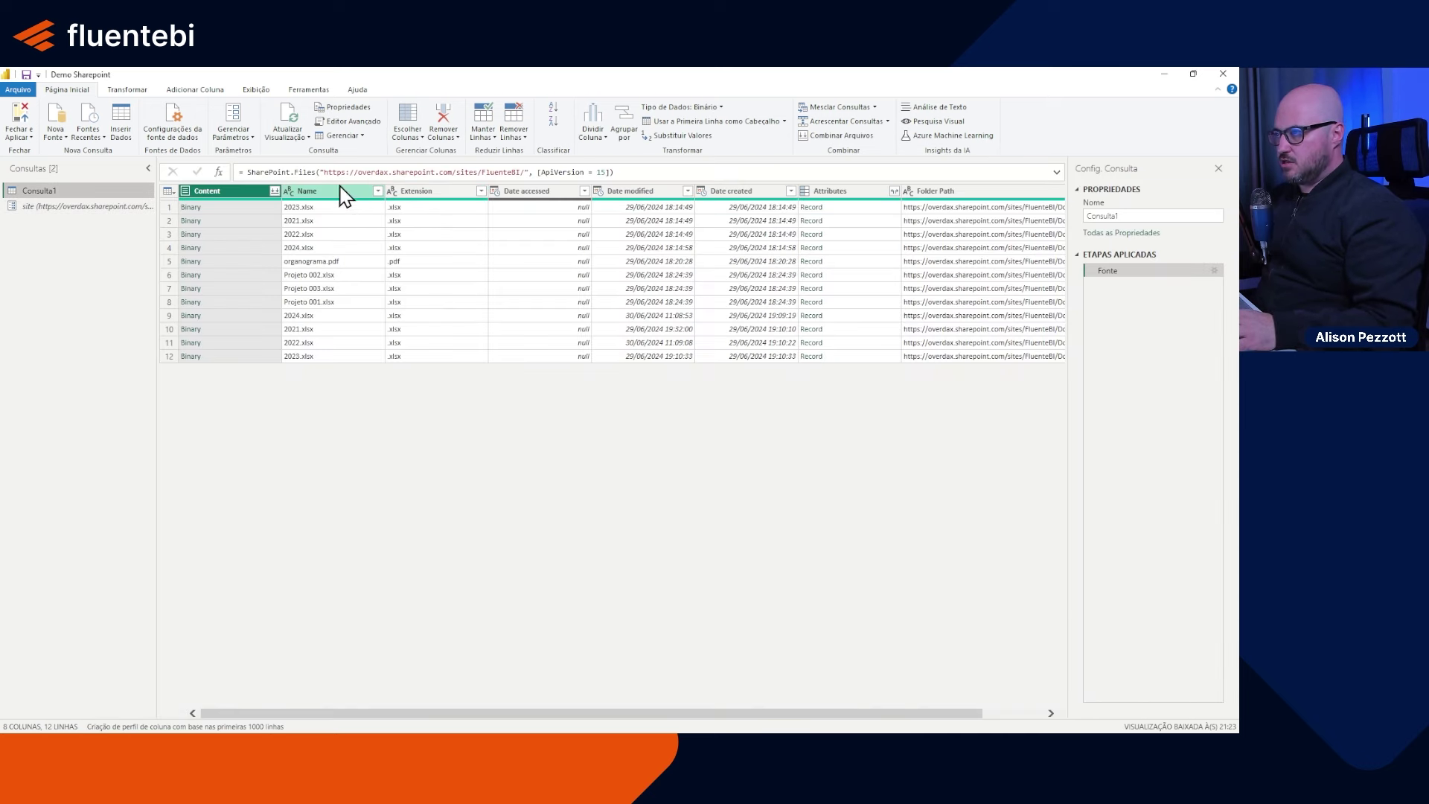
left_click_drag(320, 172, 535, 170)
type("site")
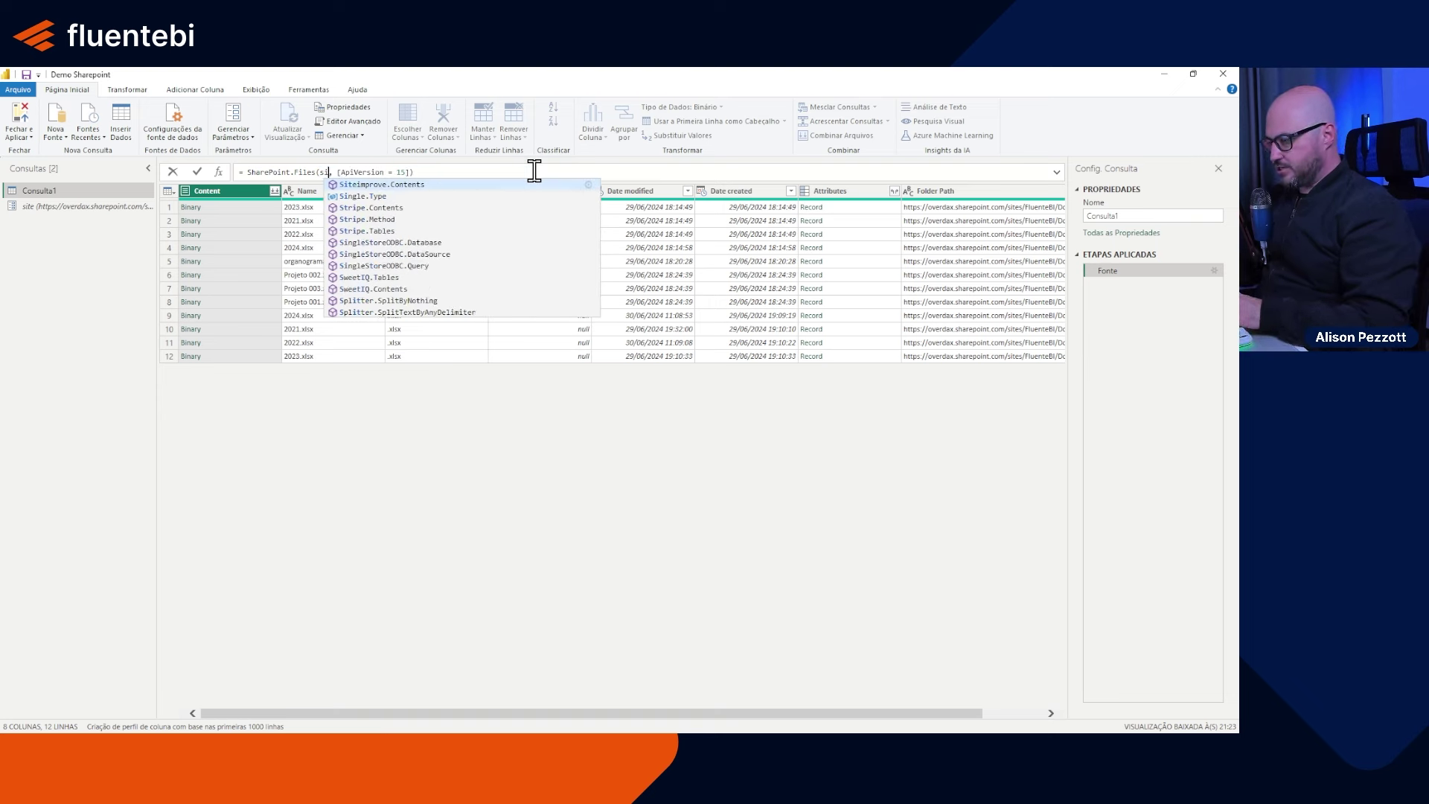
key("Escape")
left_click(197, 172)
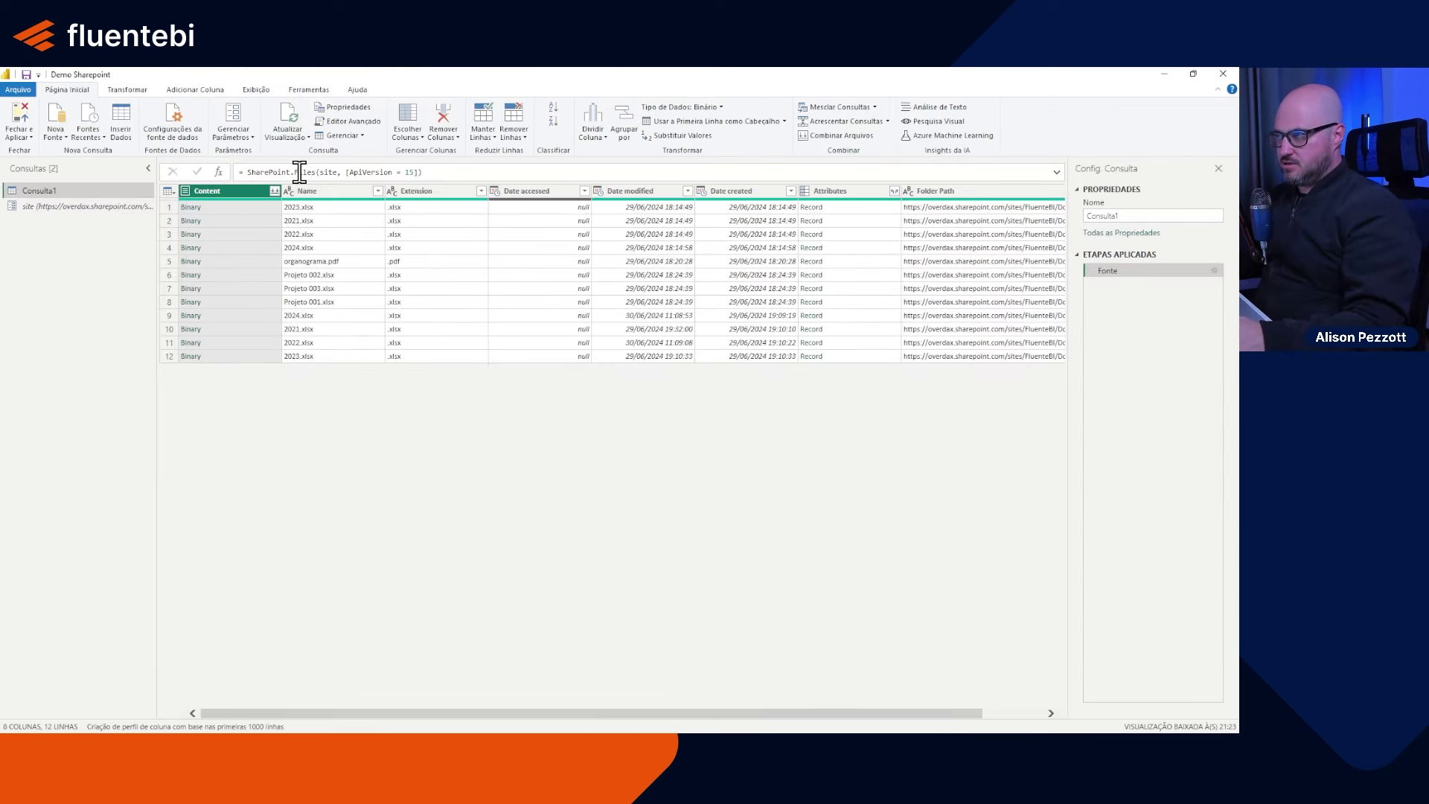
Step: Replace SharePoint.Files with SharePoint.Contents in Consulta1's Fonte formula, keeping the site parameter, and apply the formula
double_click(300, 171)
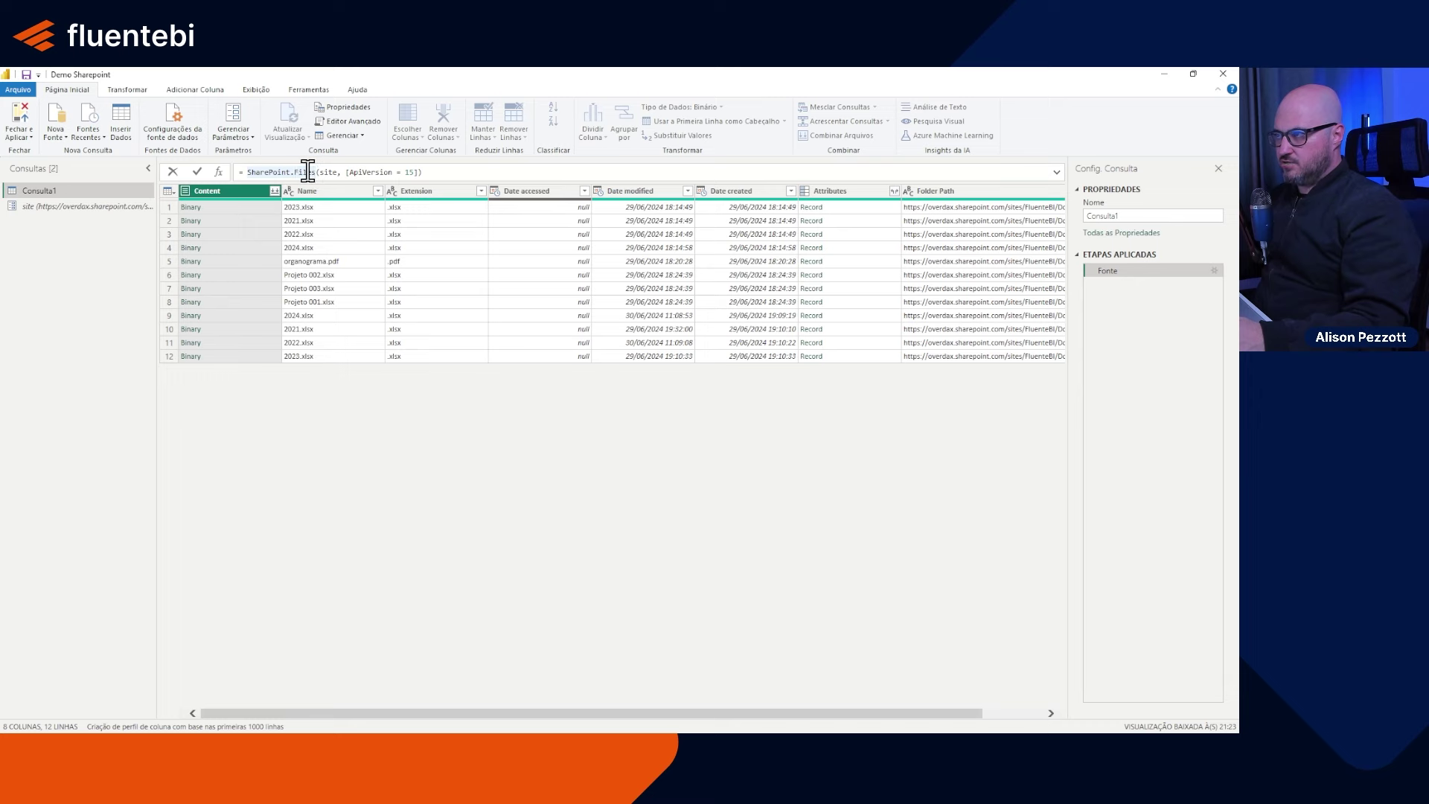
double_click(310, 172)
type("Cont")
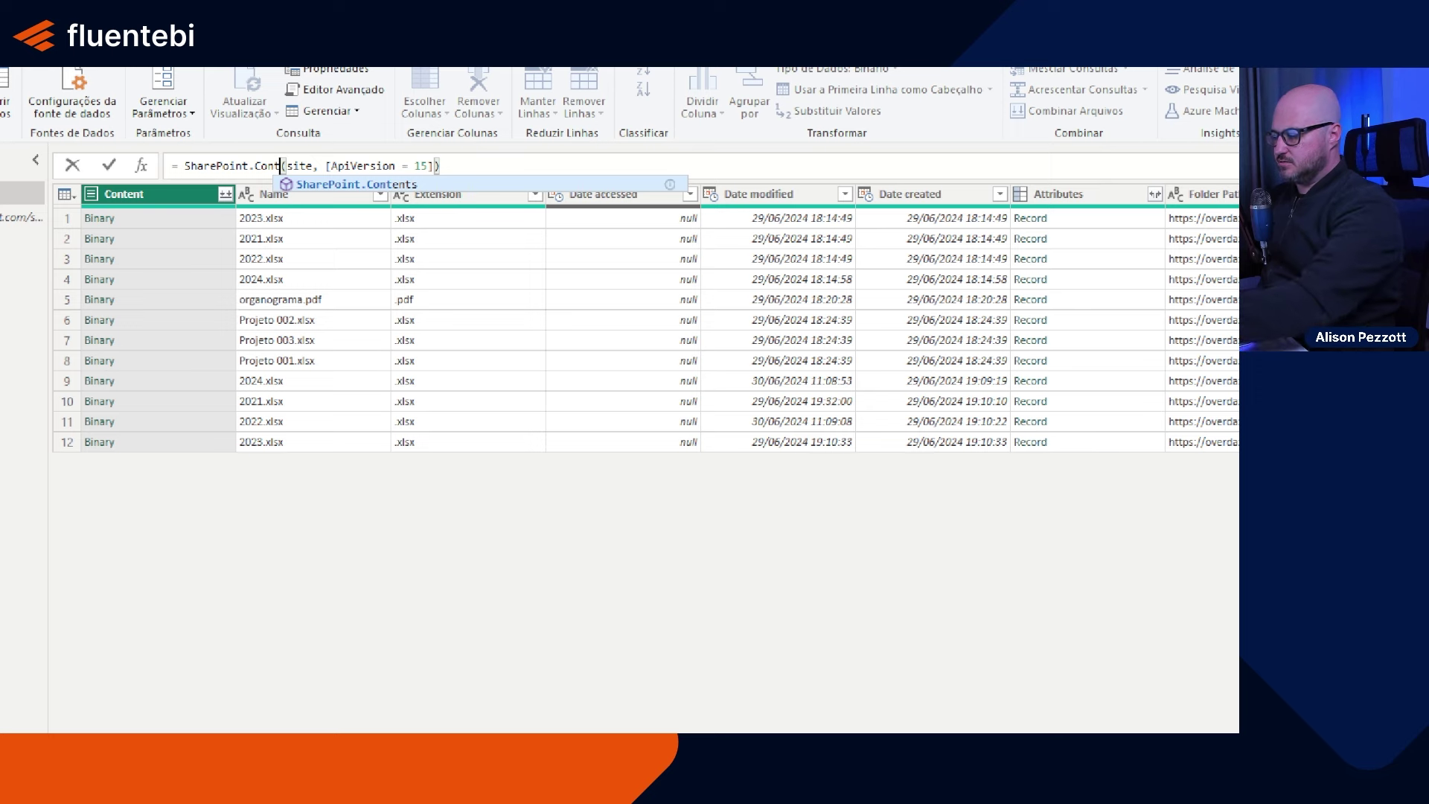
key("Return")
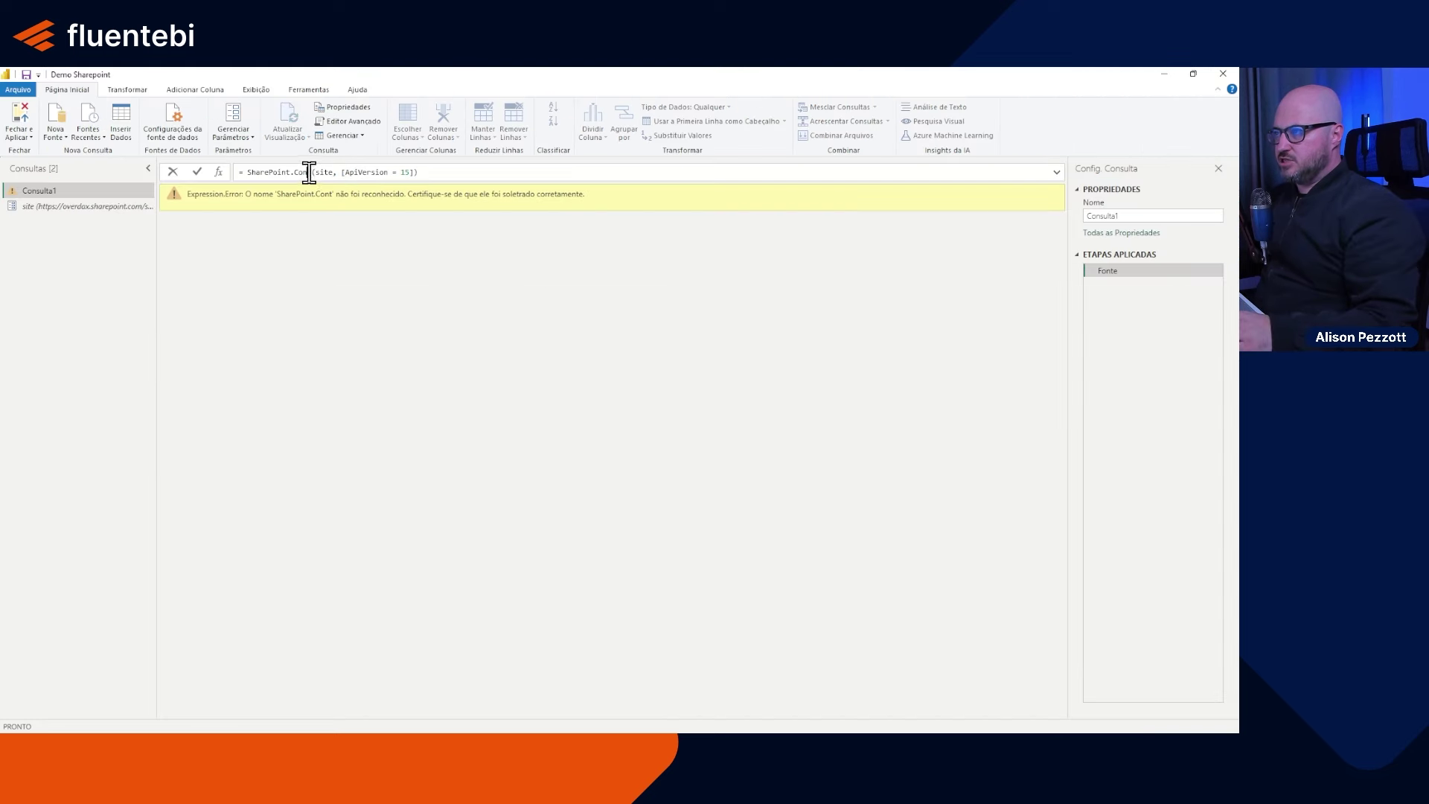
double_click(309, 172)
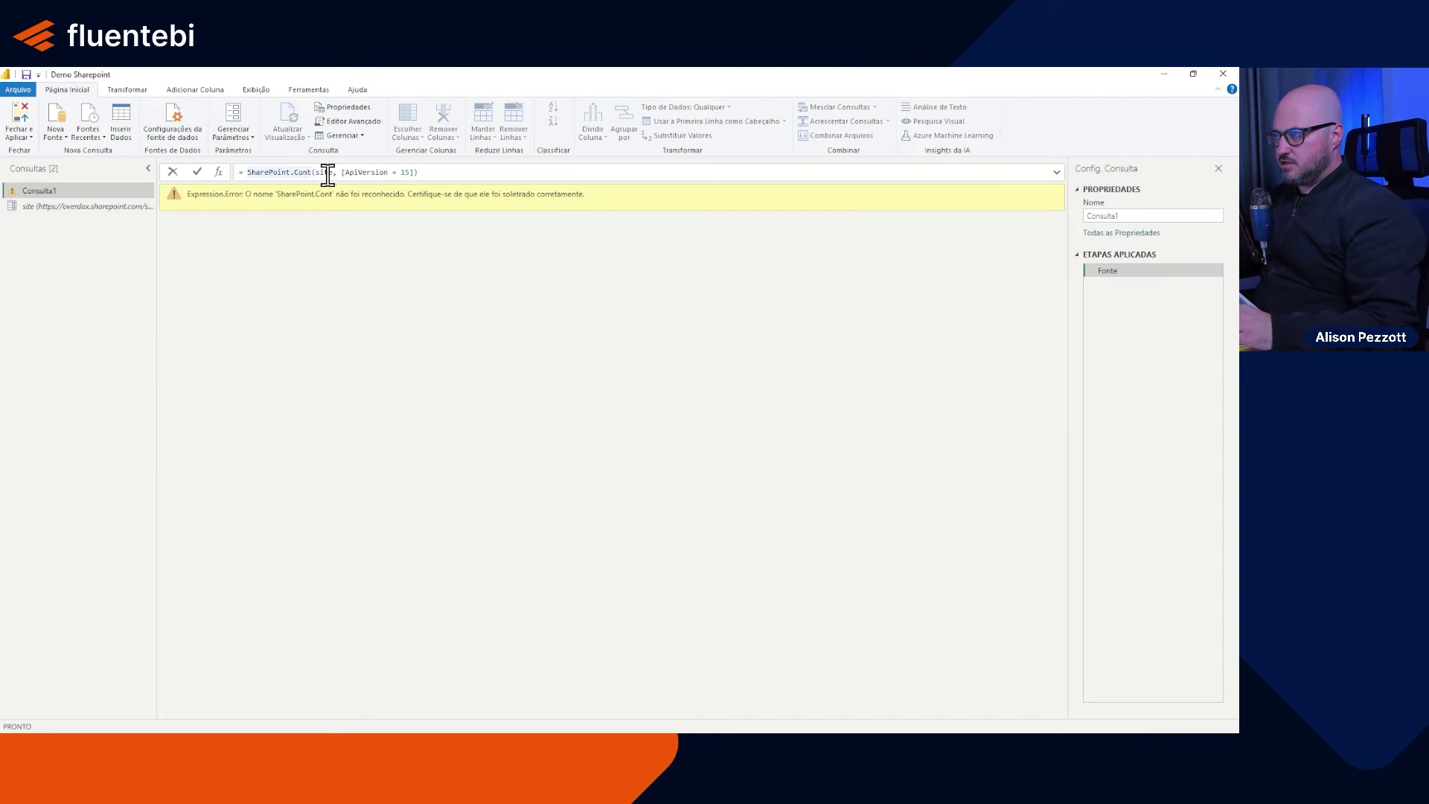
type("SharePoint.Contents")
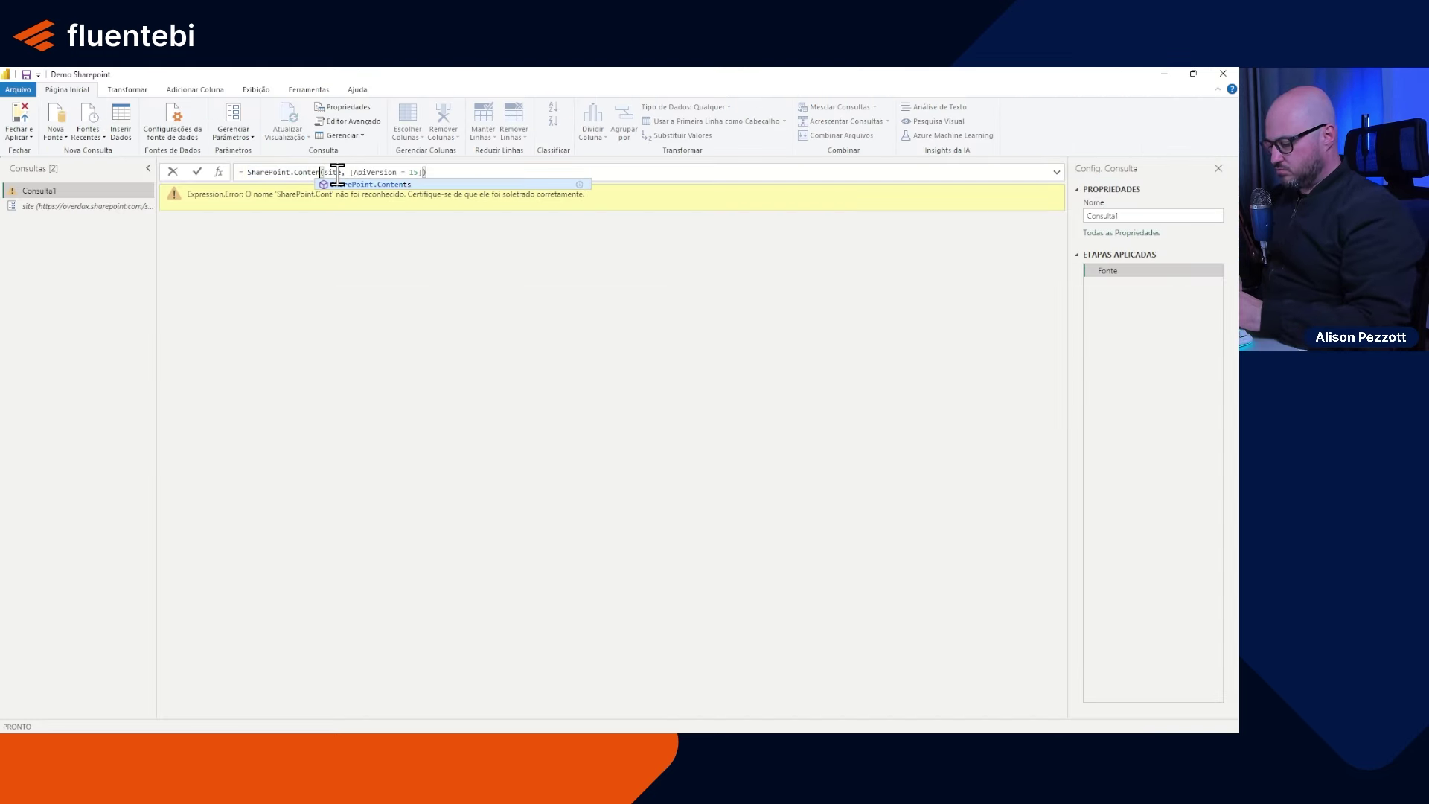
left_click(484, 172)
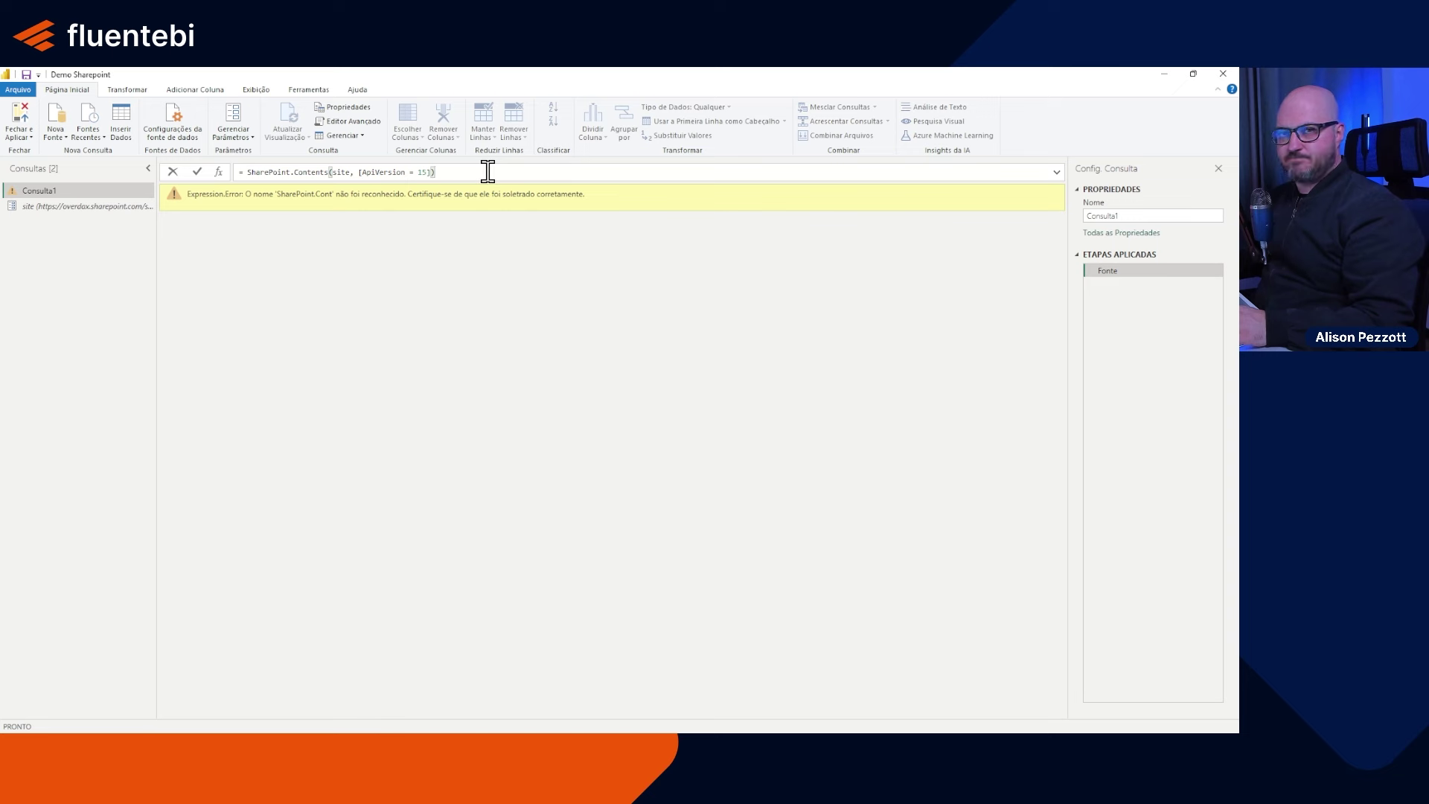
left_click(200, 176)
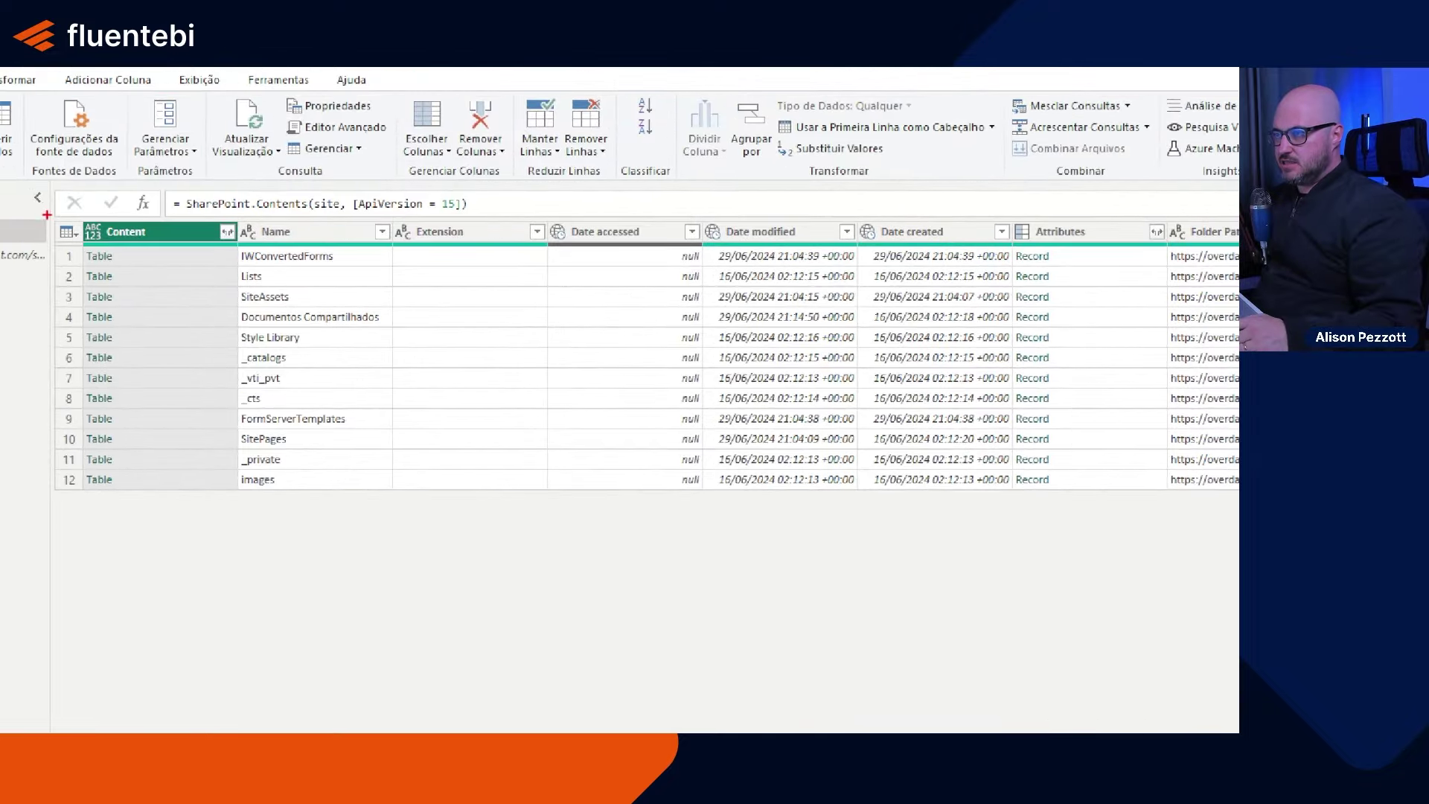
Step: Examine the Documentos Compartilhados row, compare it with the Documentos library's URL in the browser, and return to Power Query
mouse_move(46, 215)
left_mouse_down()
mouse_move(214, 402)
mouse_move(428, 503)
left_mouse_up()
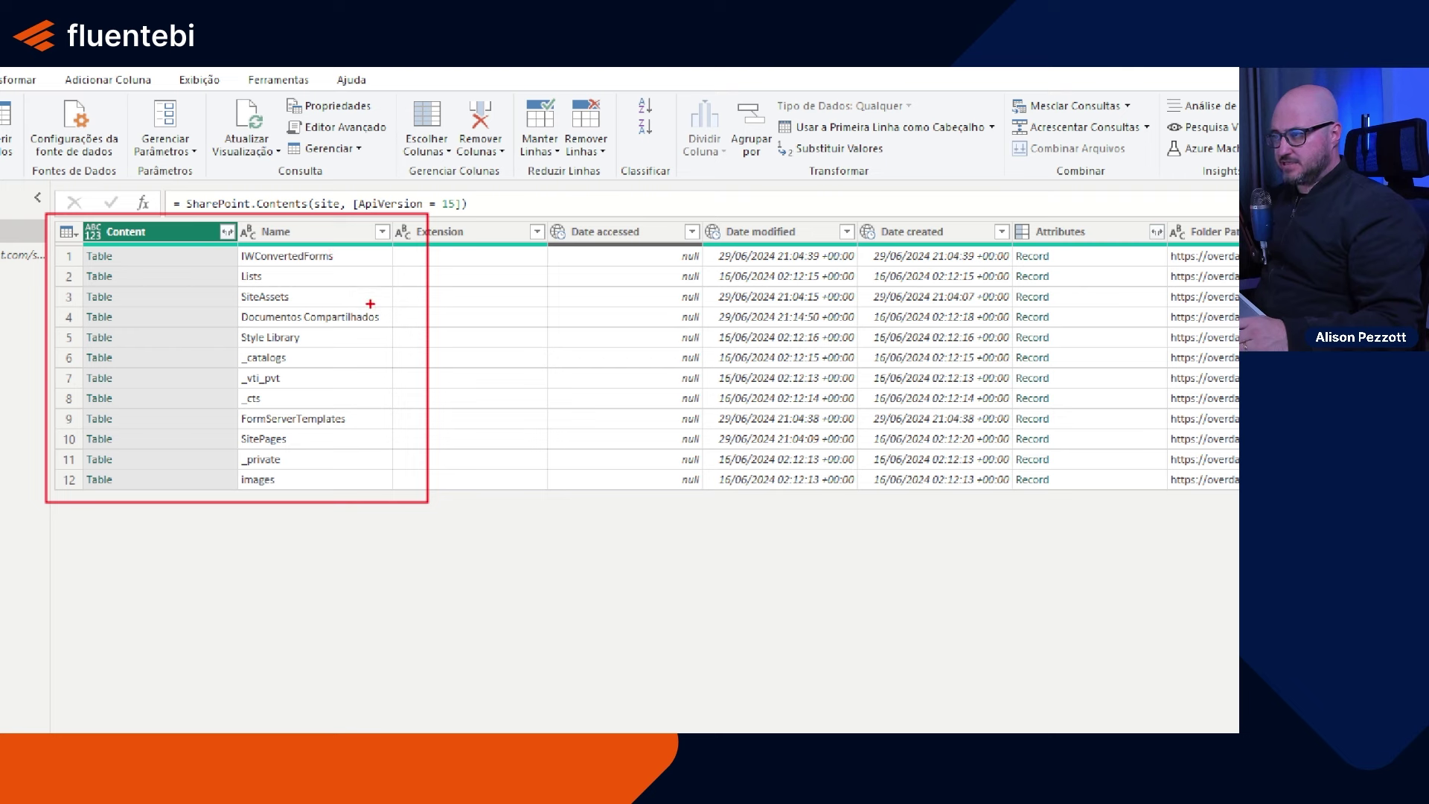
mouse_move(235, 302)
left_mouse_down()
mouse_move(286, 324)
mouse_move(395, 333)
left_mouse_up()
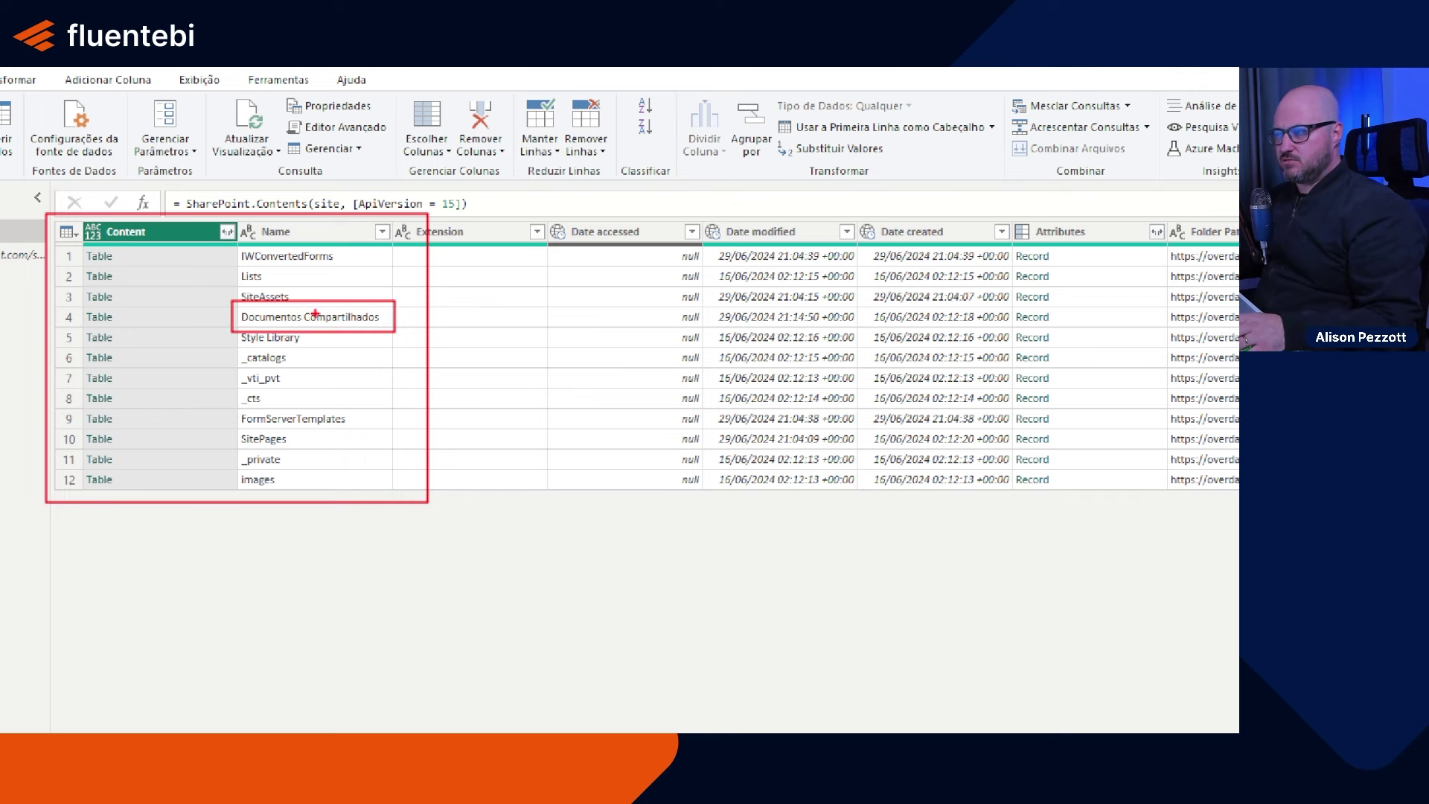
key("alt+Tab")
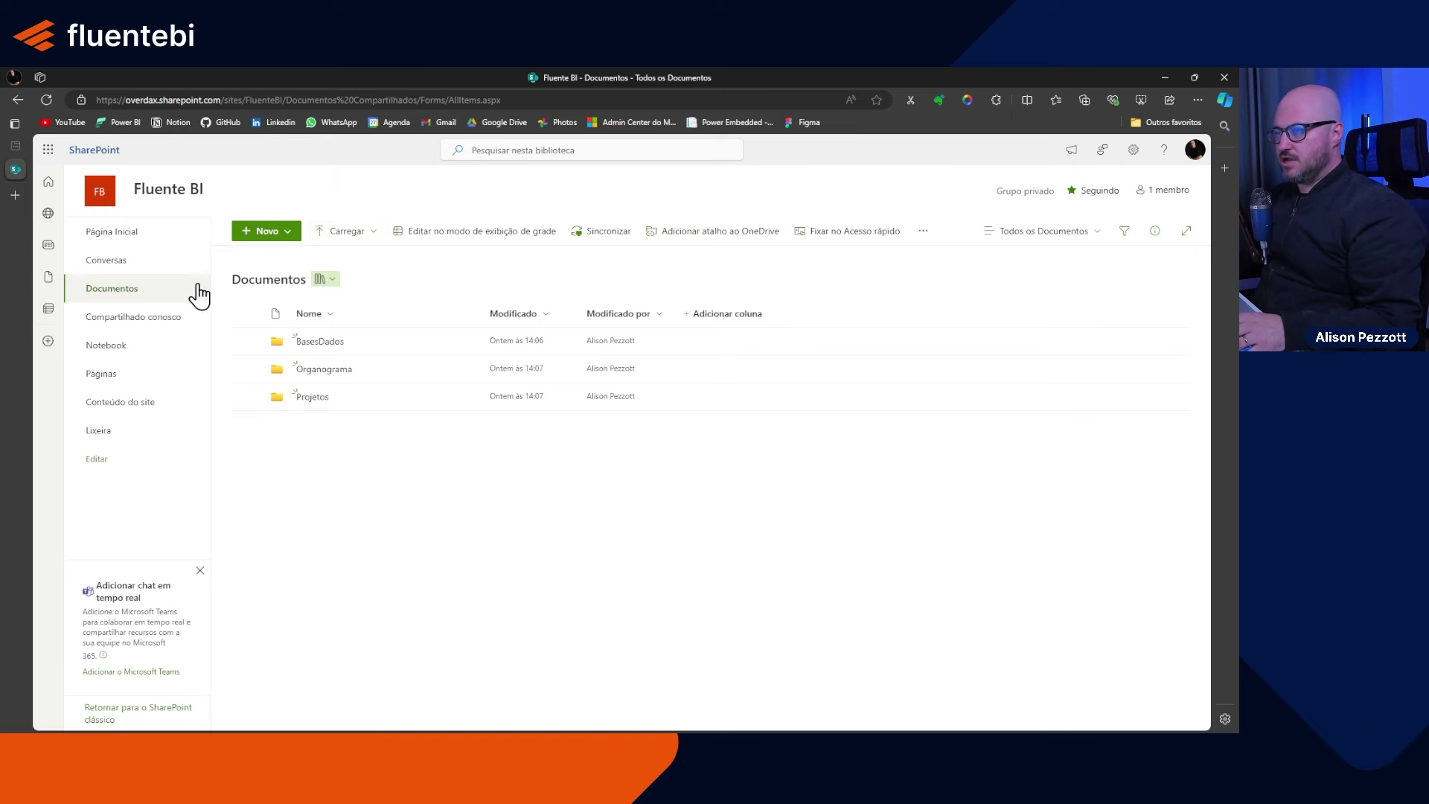
left_click(119, 298)
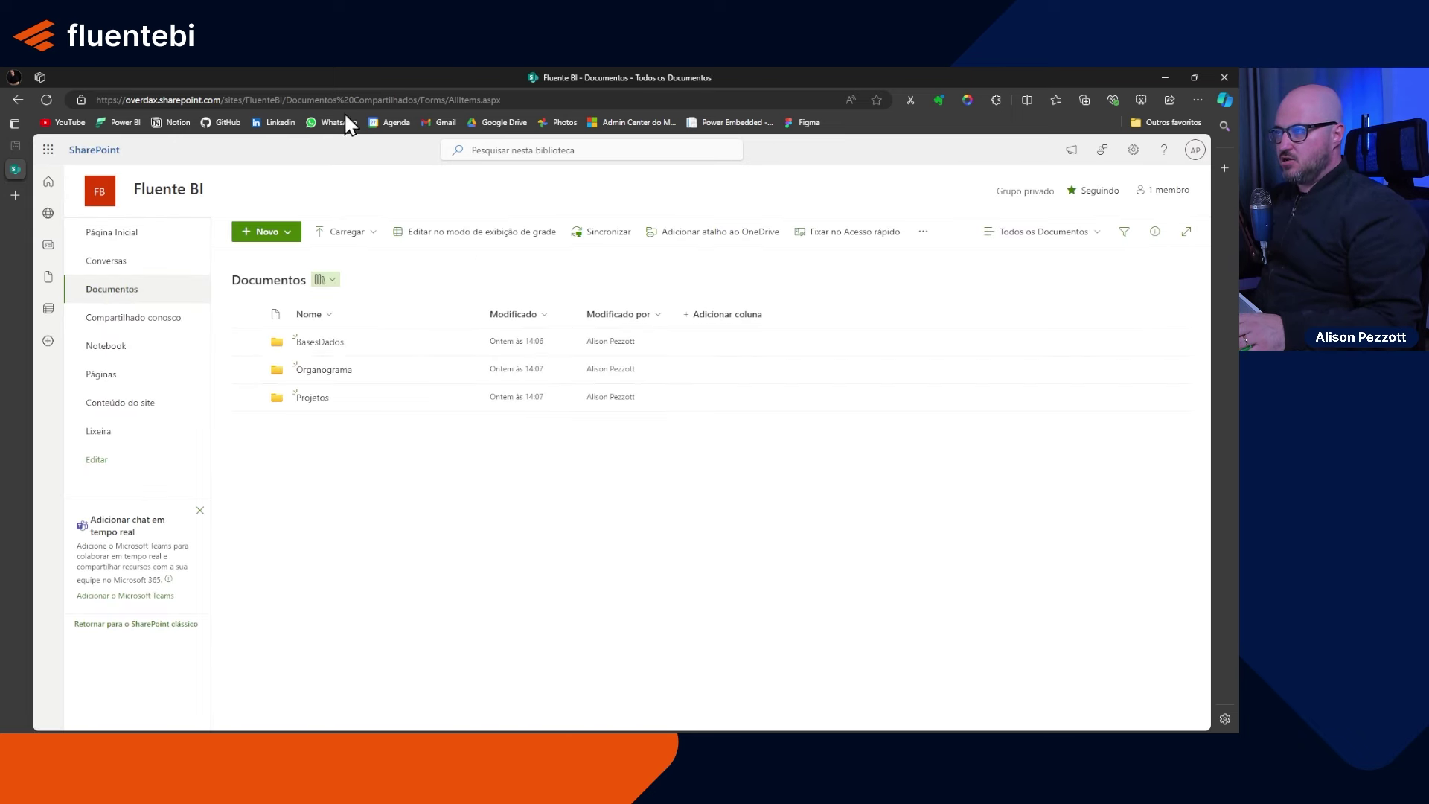
left_click_drag(280, 100, 416, 100)
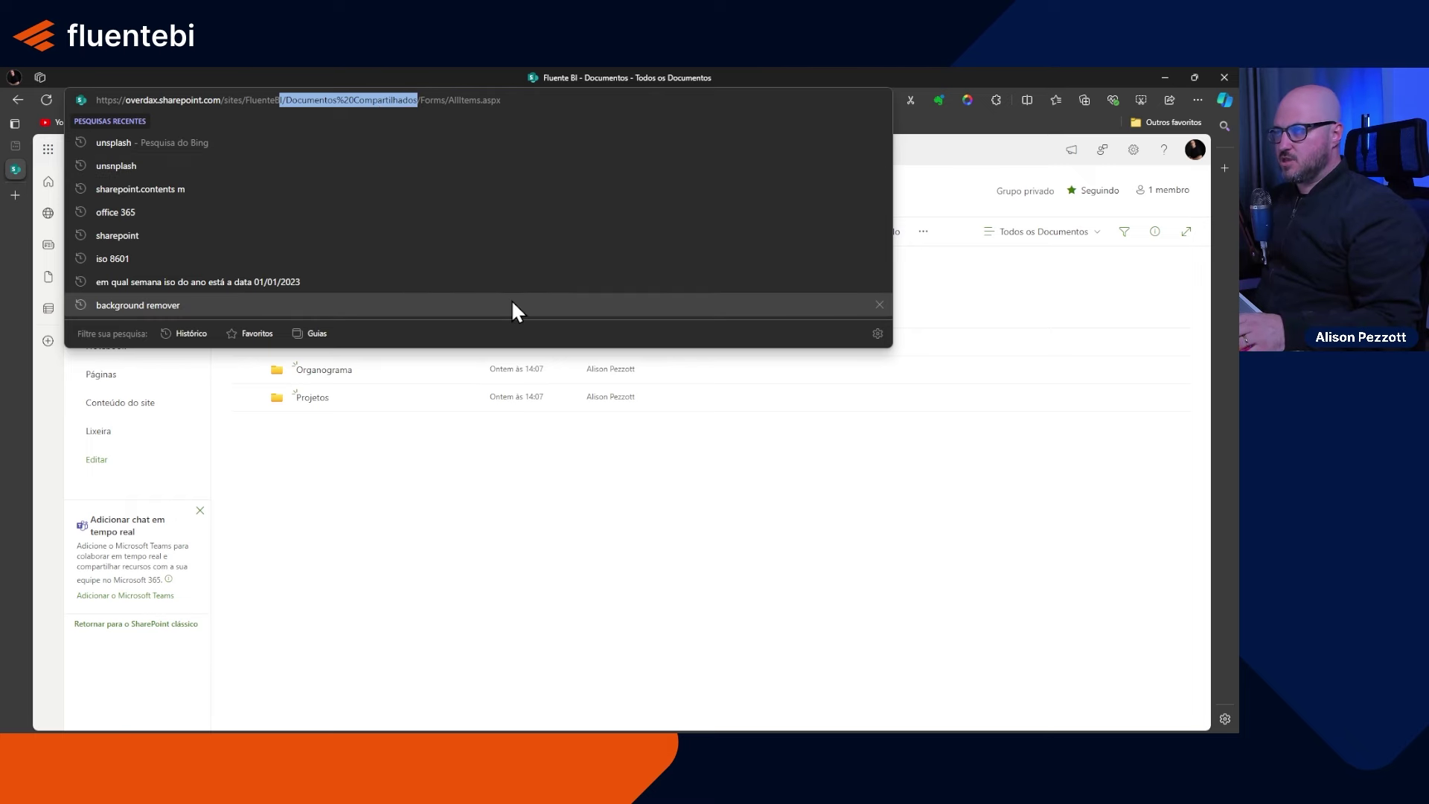
key("Escape")
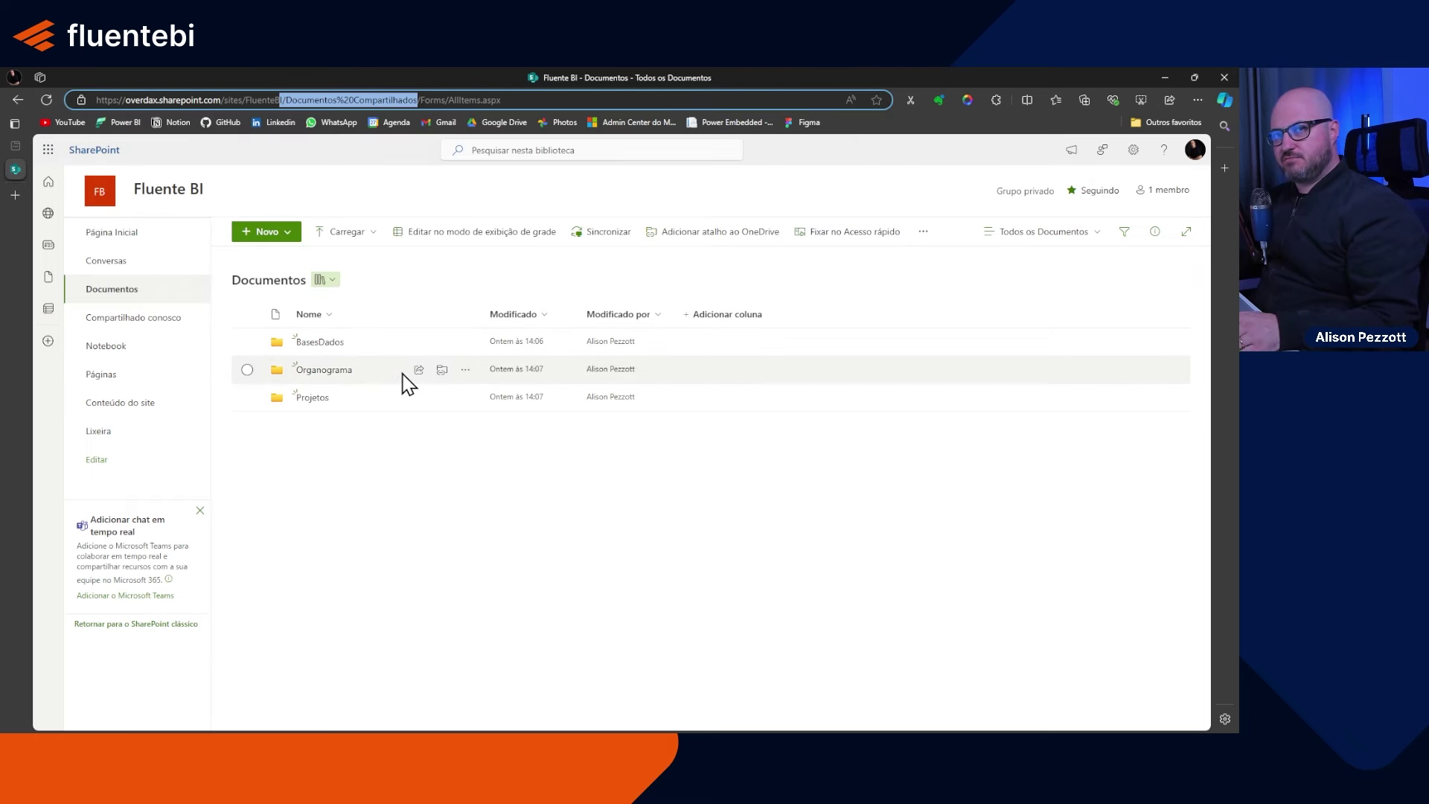
key("alt+Tab")
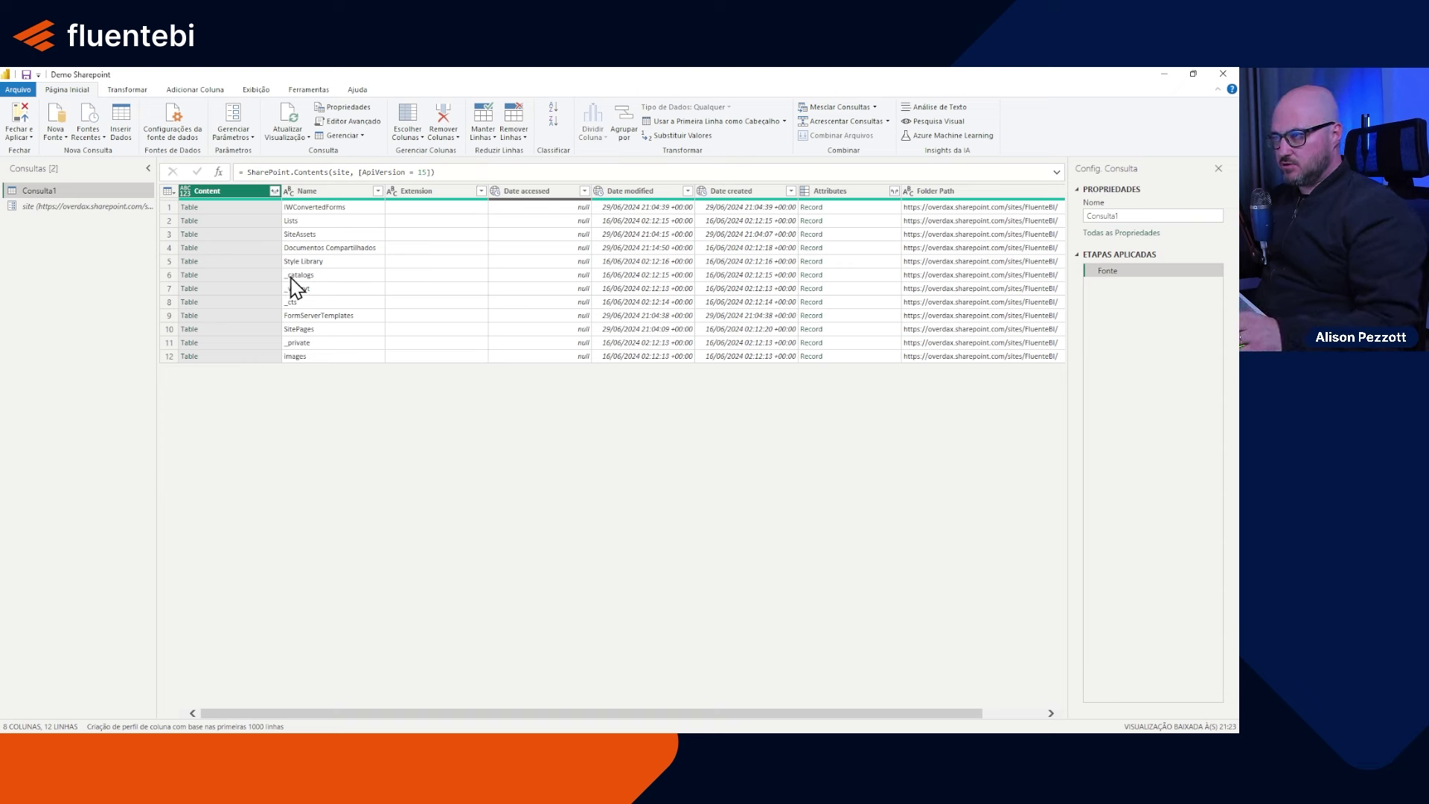
Step: Preview the table in the Documentos Compartilhados row and compare its folders with the Documentos library in the browser
left_click(232, 250)
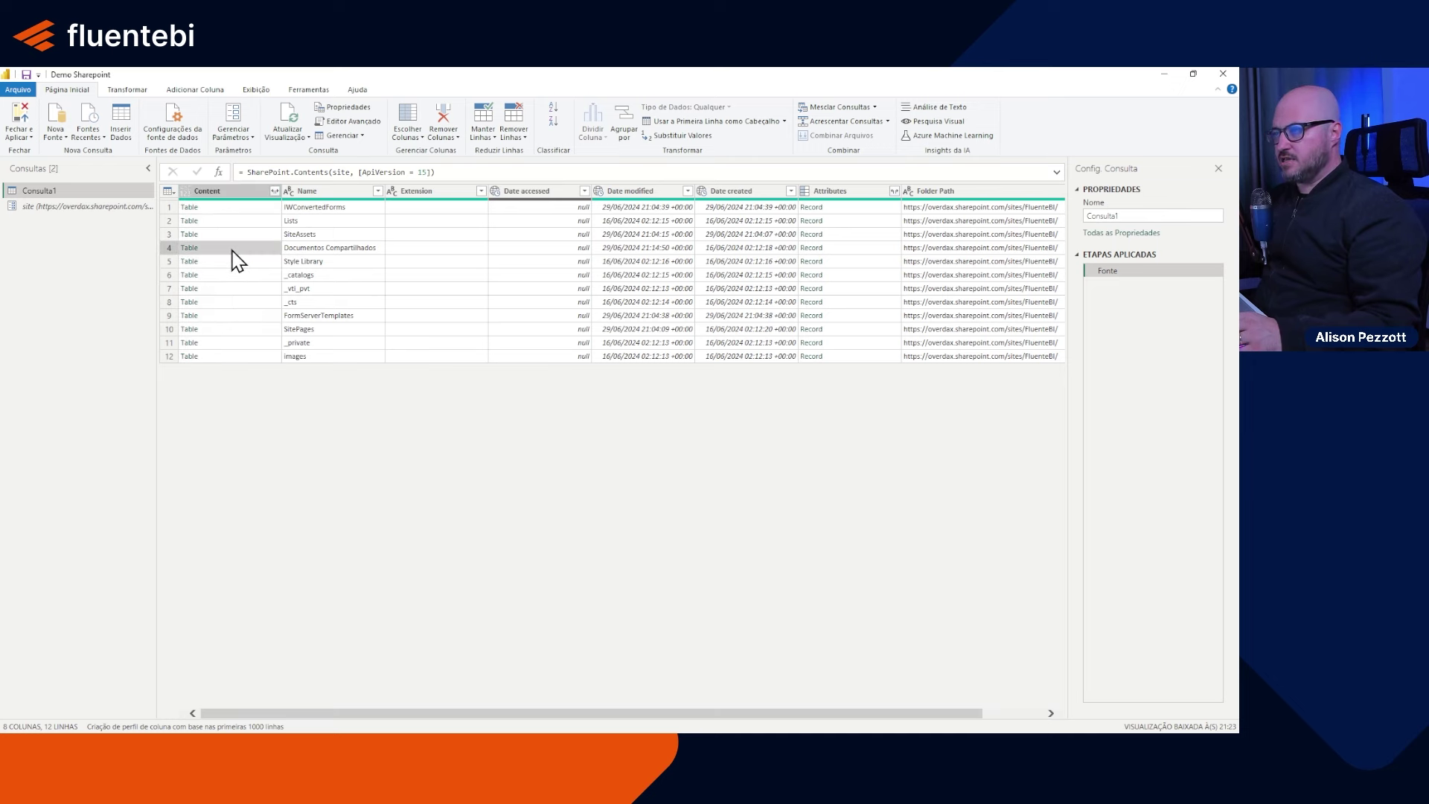
left_click_drag(365, 641, 360, 517)
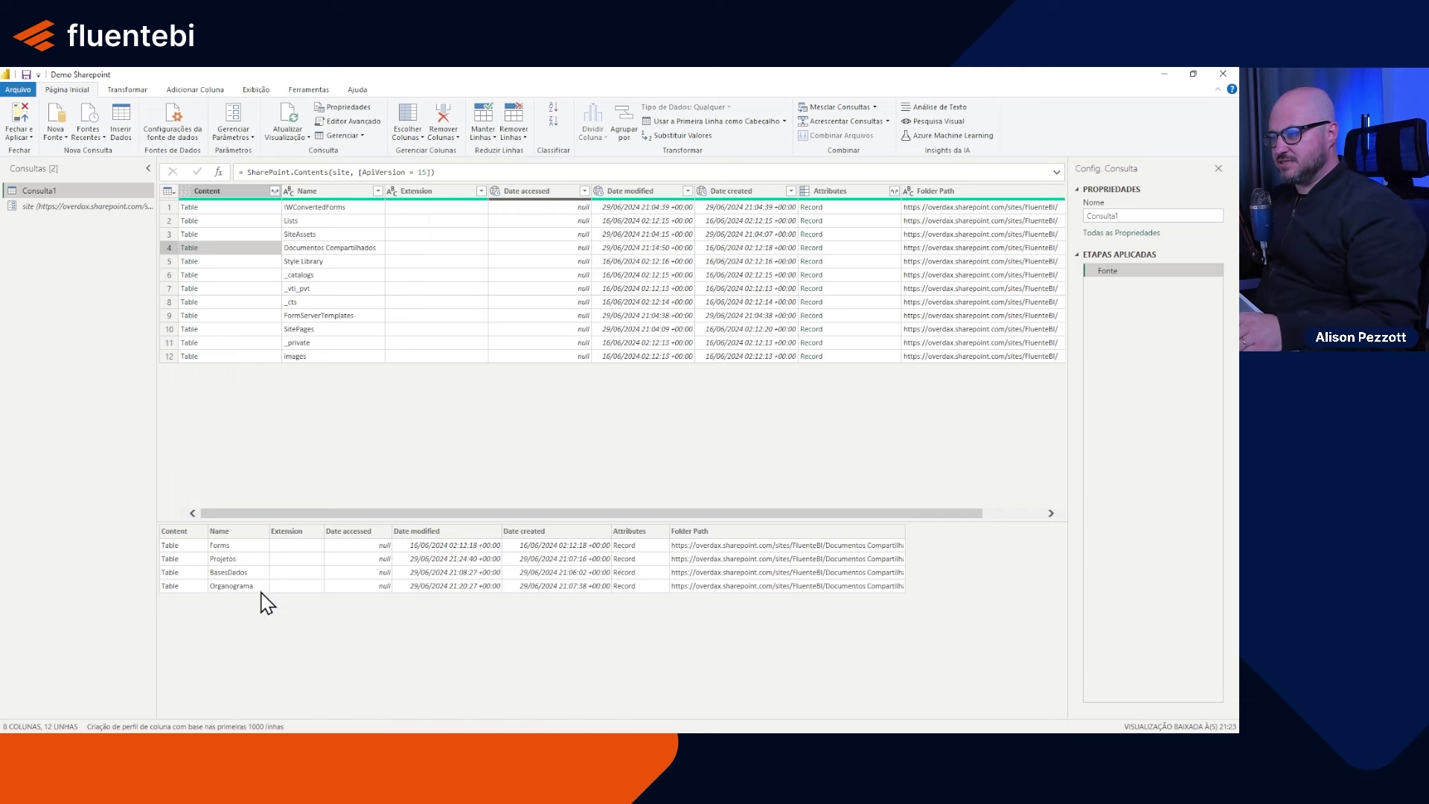
key("alt+Tab")
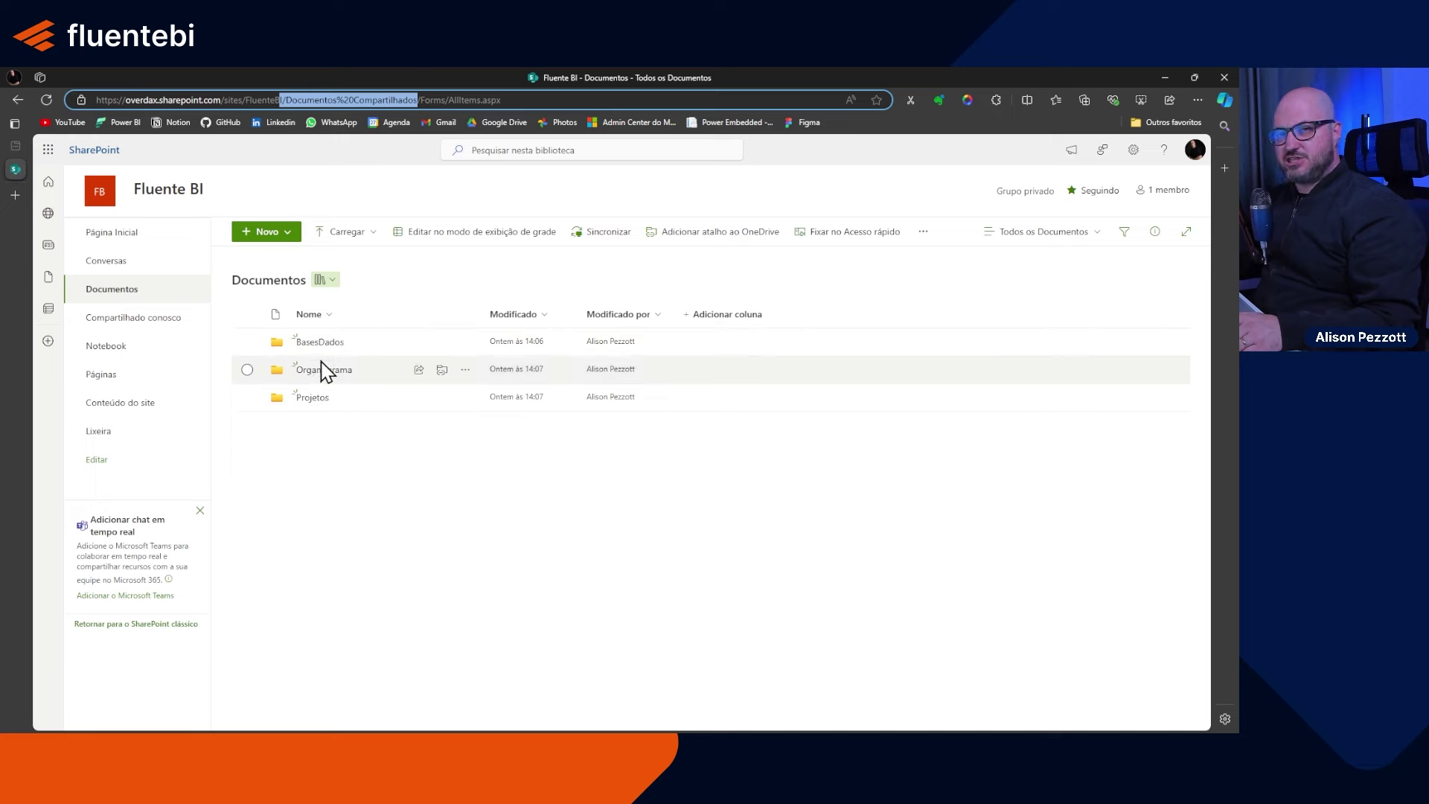
key("alt+Tab")
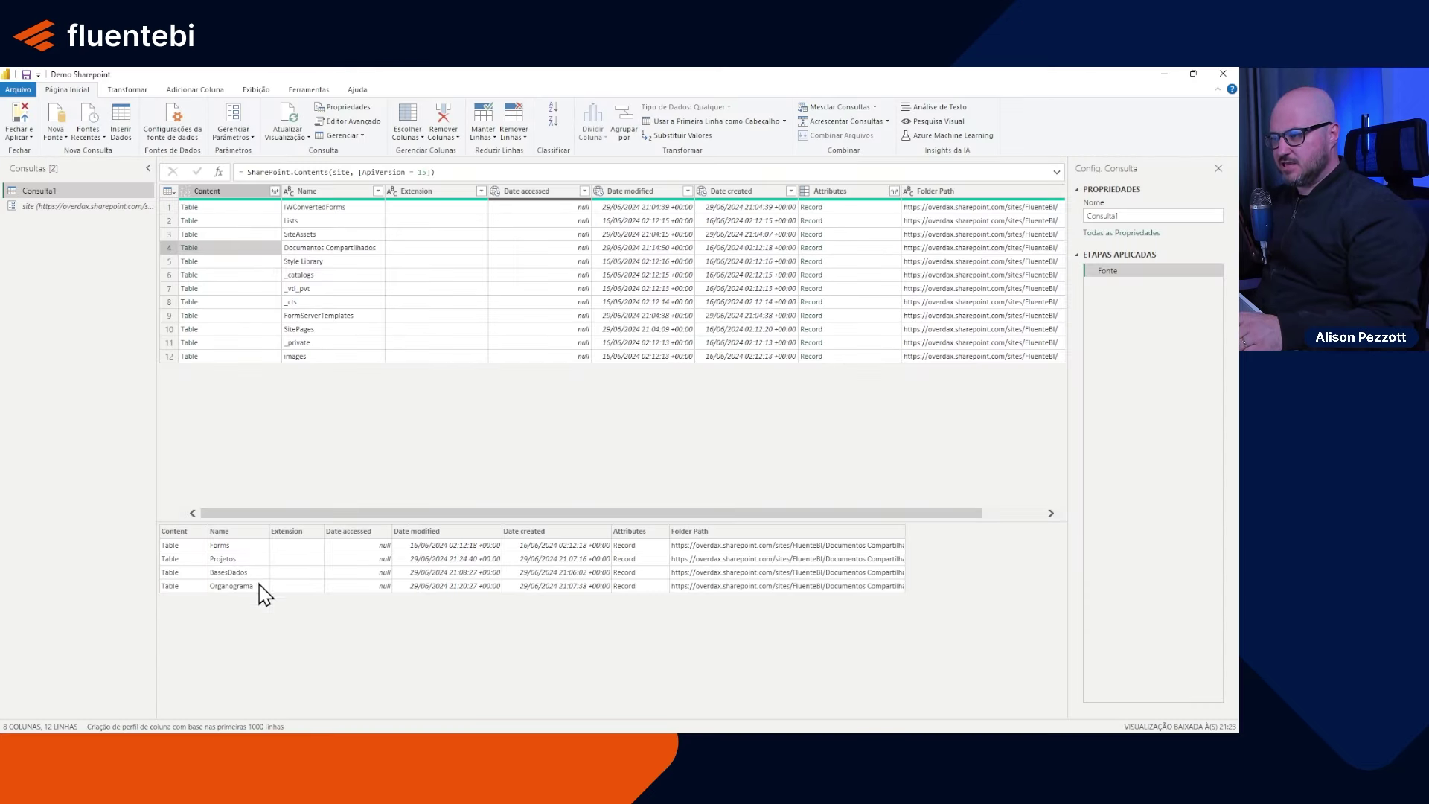
Step: Append {[Name="Documentos Compartilhados"]}[Content] to the Fonte formula and apply it to open that library
left_click(469, 172)
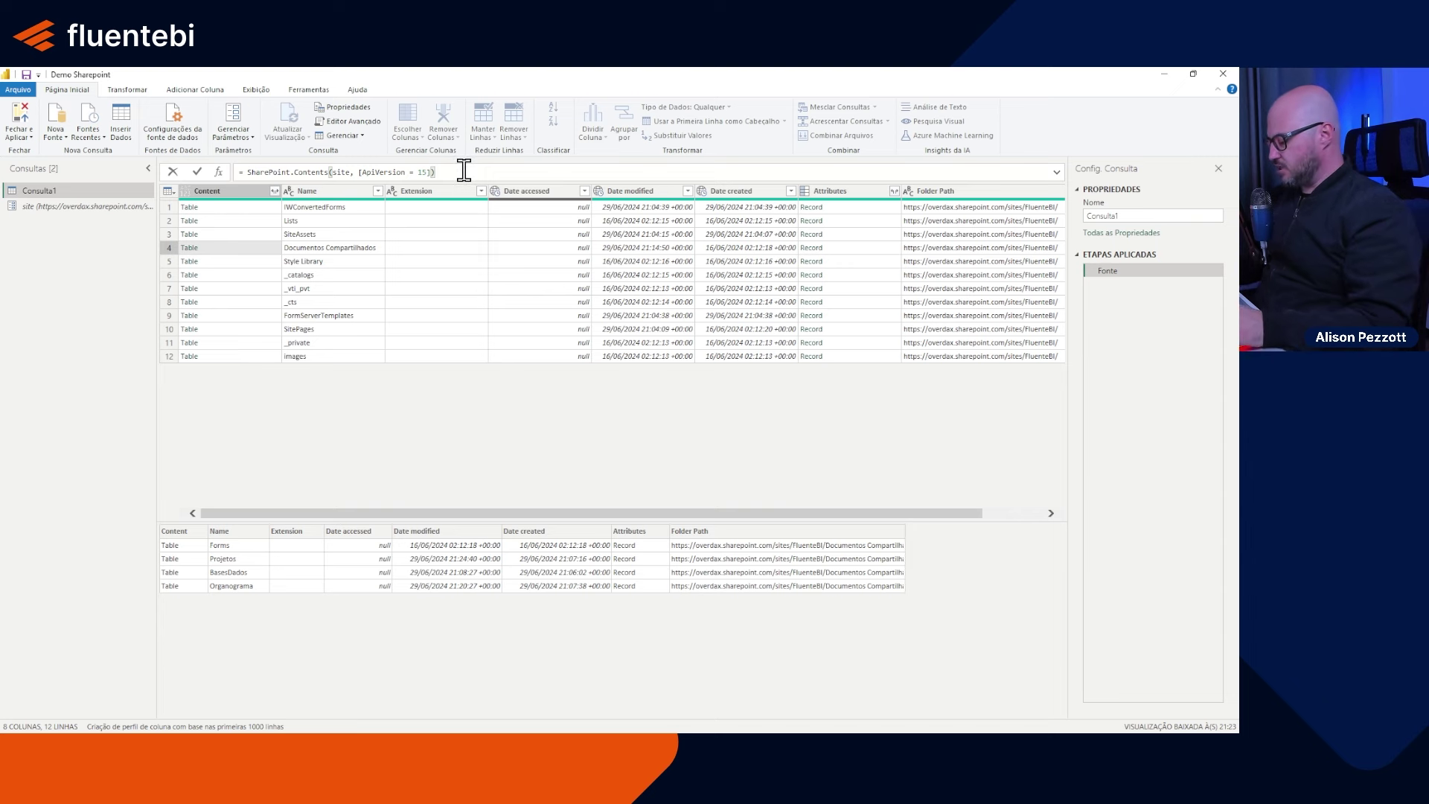
type("{")
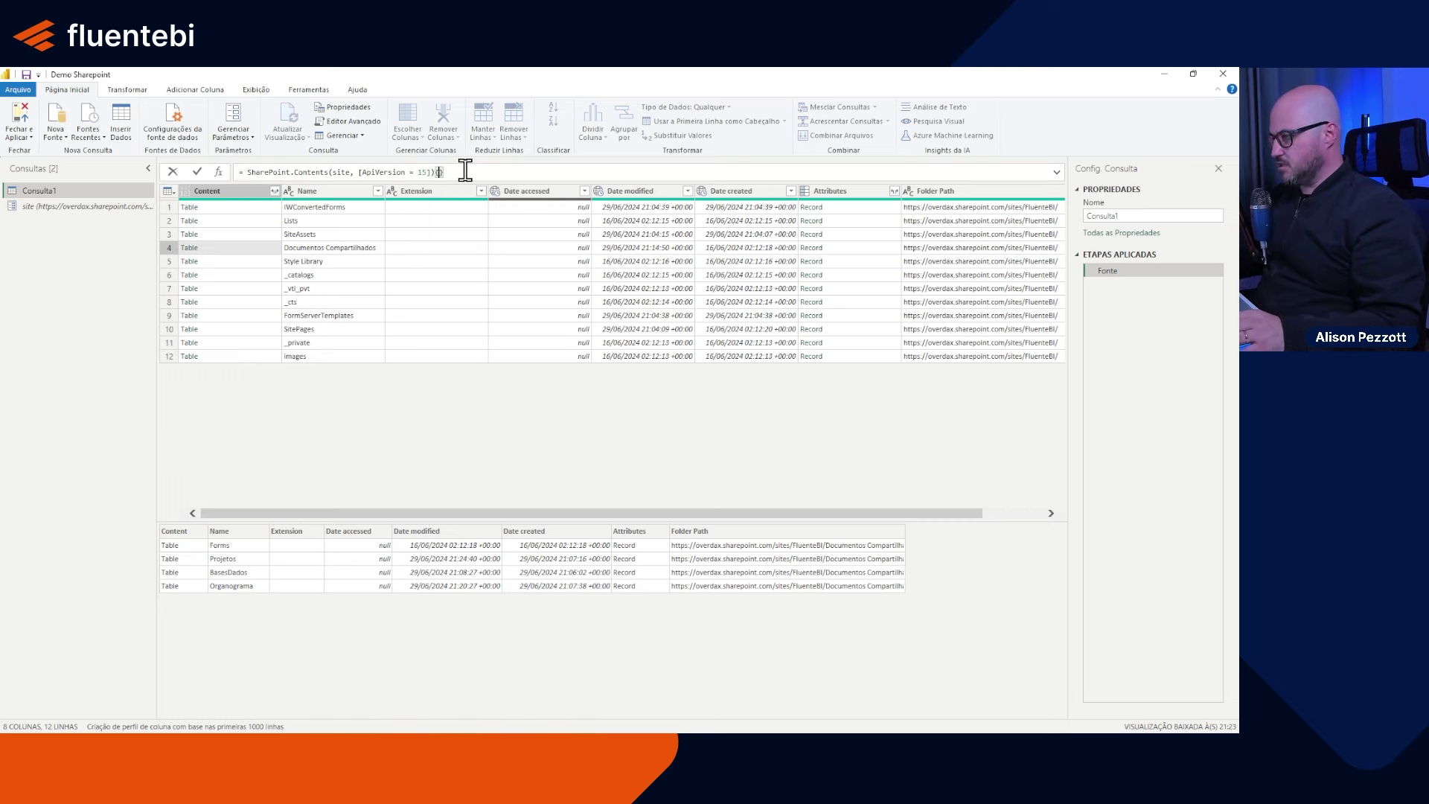
key("ctrl+shift+plus")
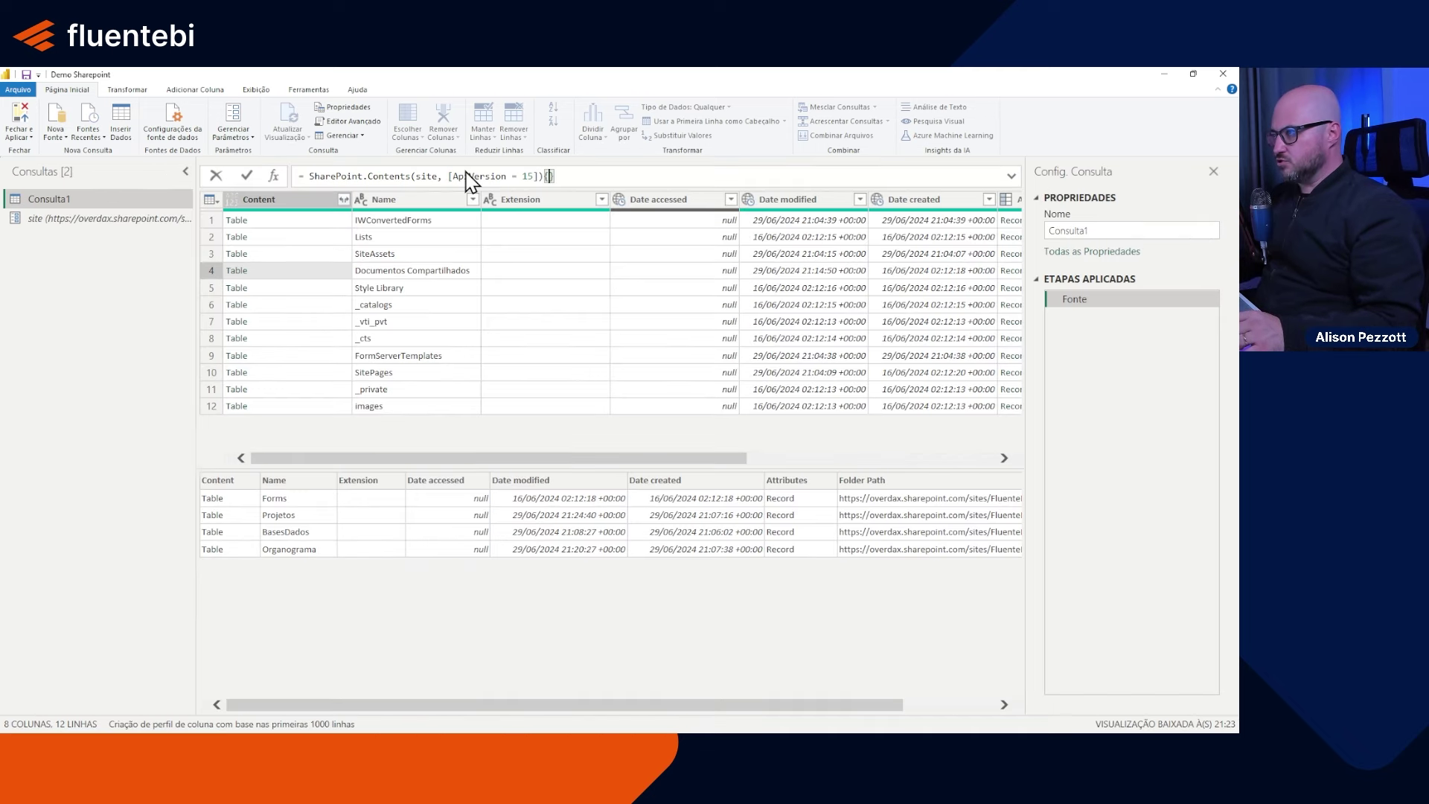
left_click(550, 177)
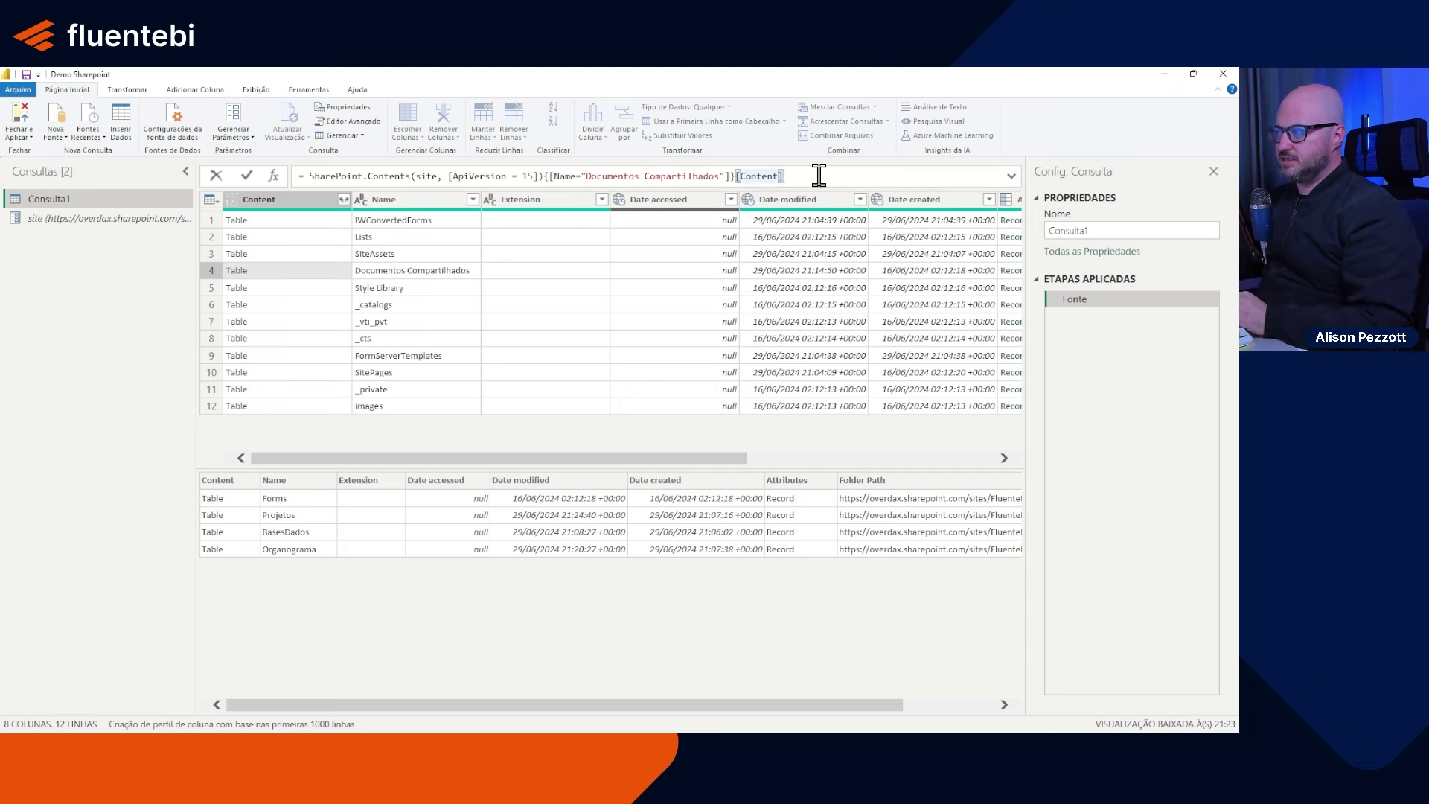
left_click(247, 176)
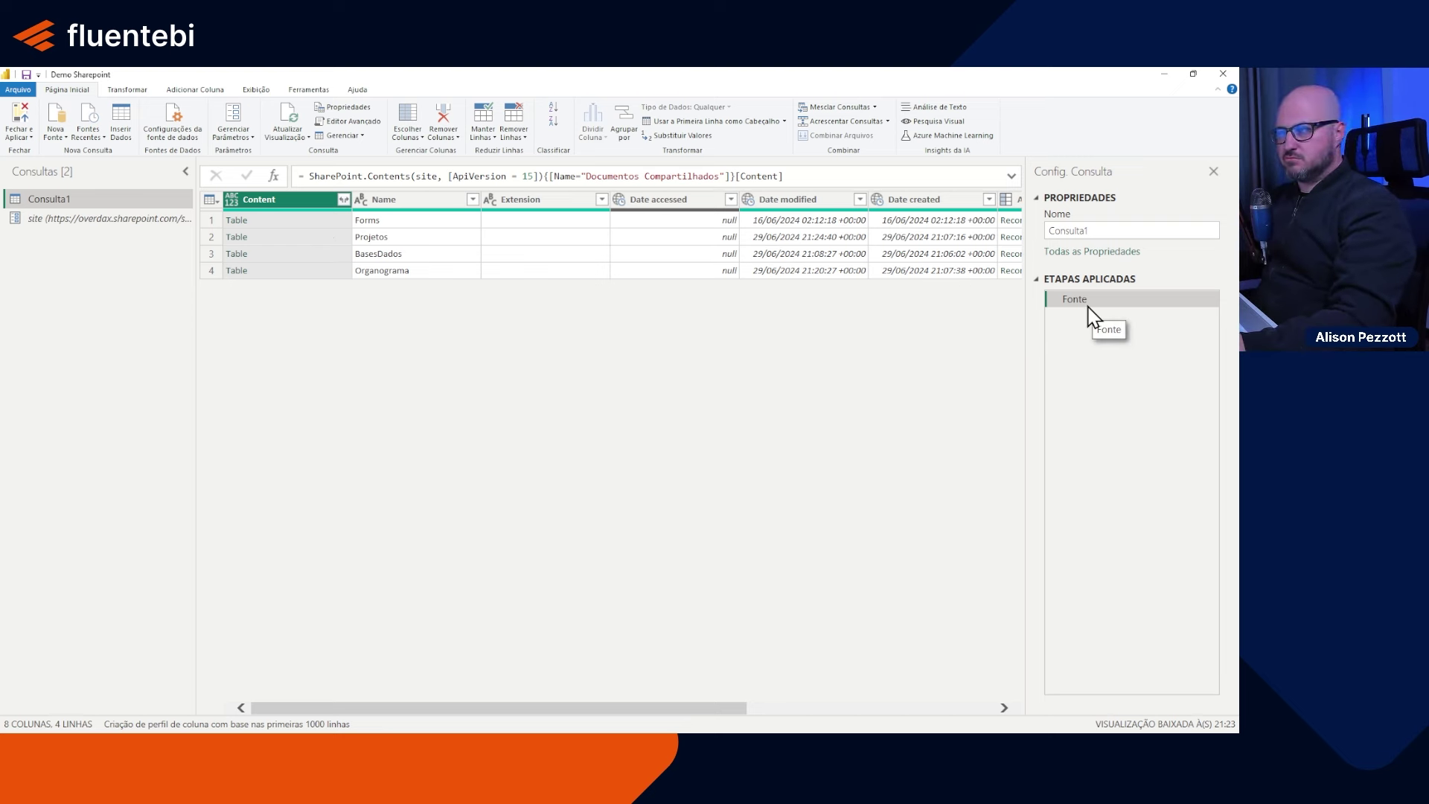
Step: Extend the Fonte formula with {[Name="BasesDados"]}[Content] and apply it to open the BasesDados folder
left_click(417, 255)
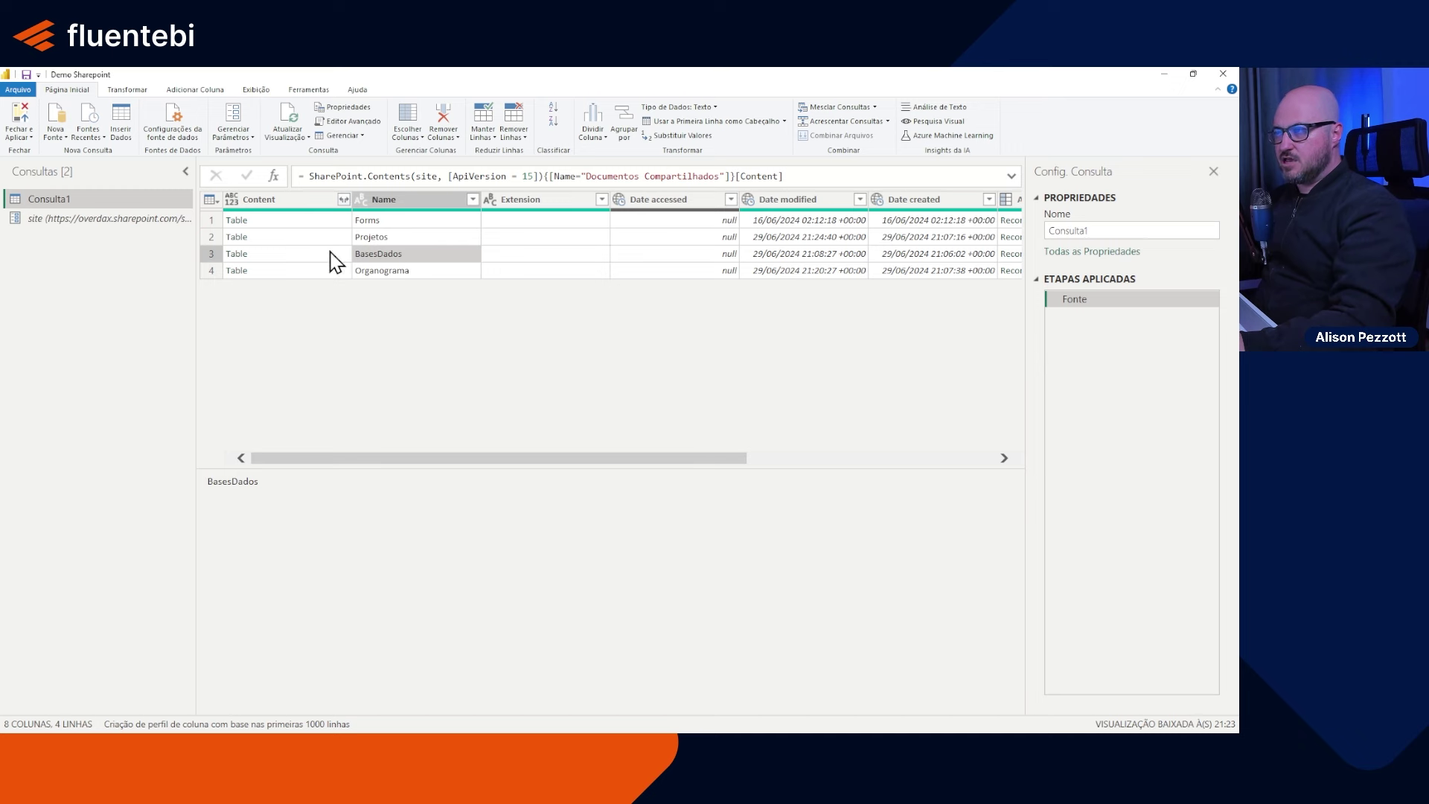
left_click(792, 180)
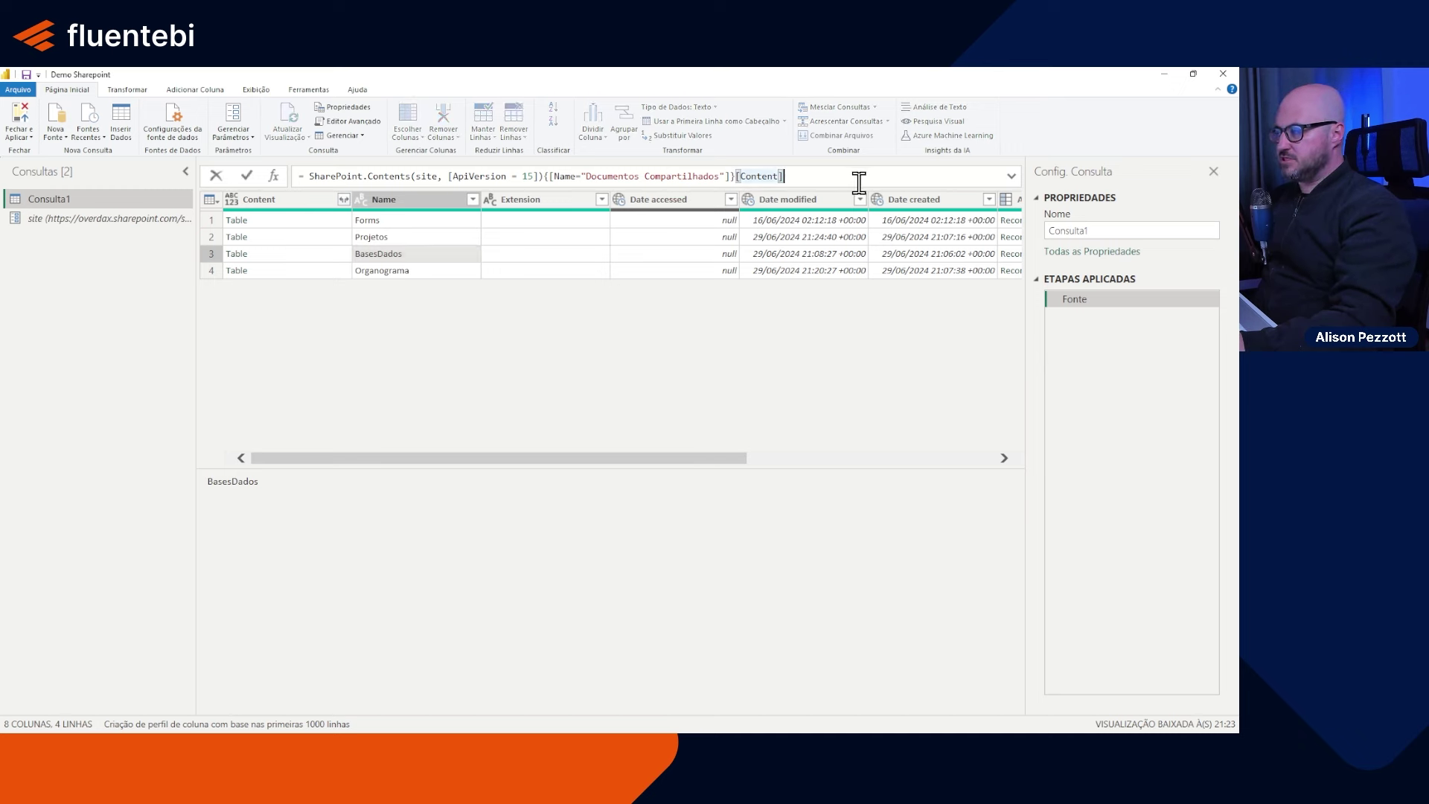
type("{[")
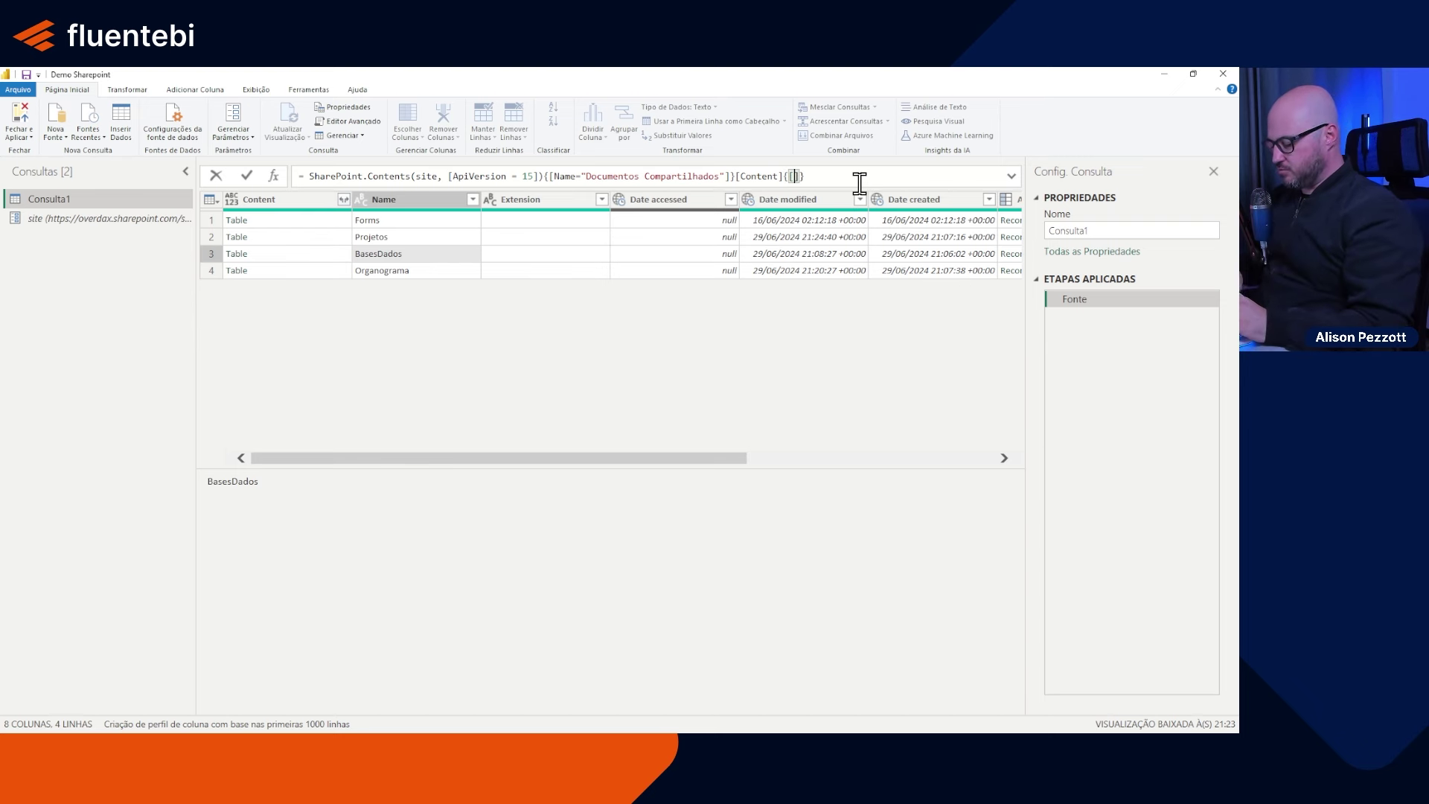
type("Name")
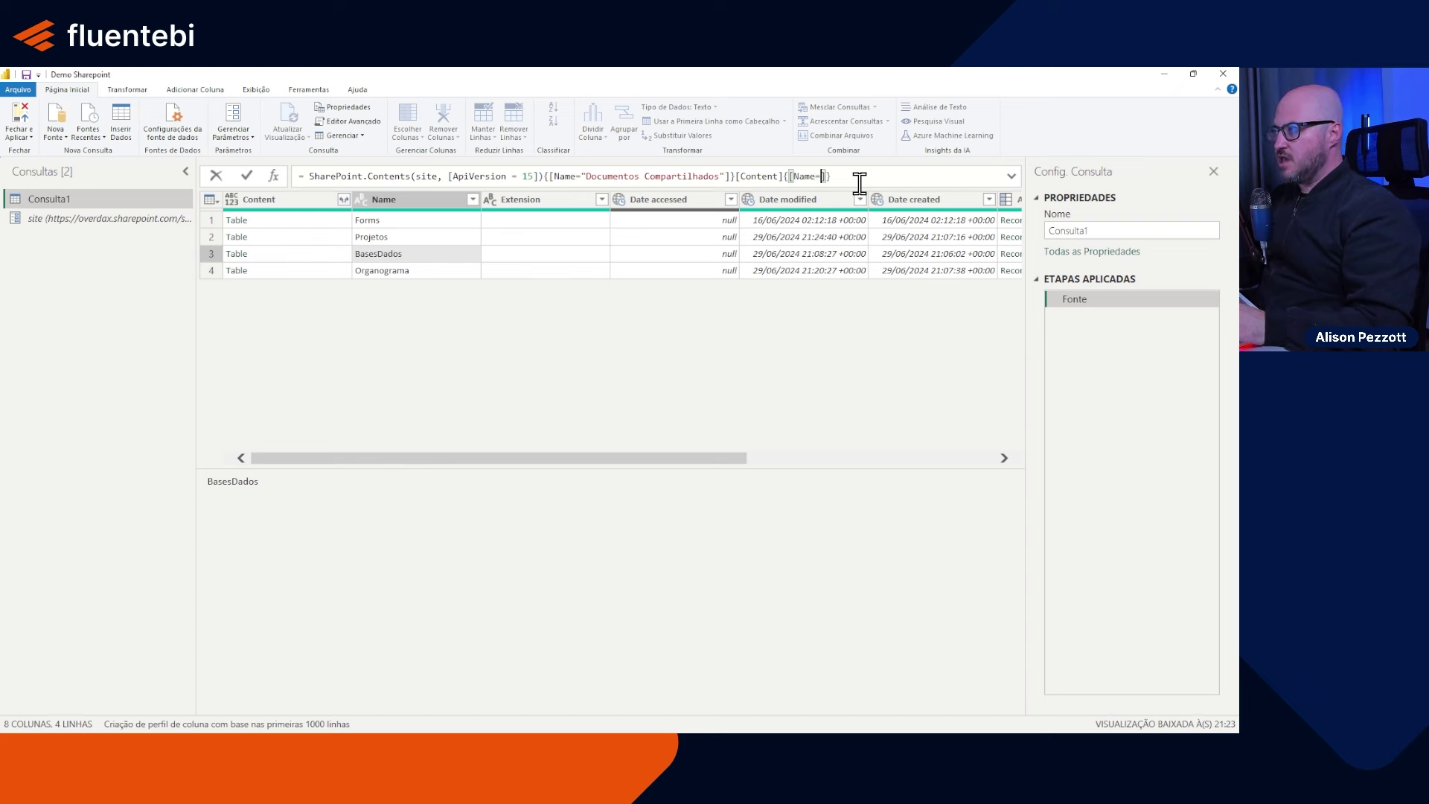
type("=\"B")
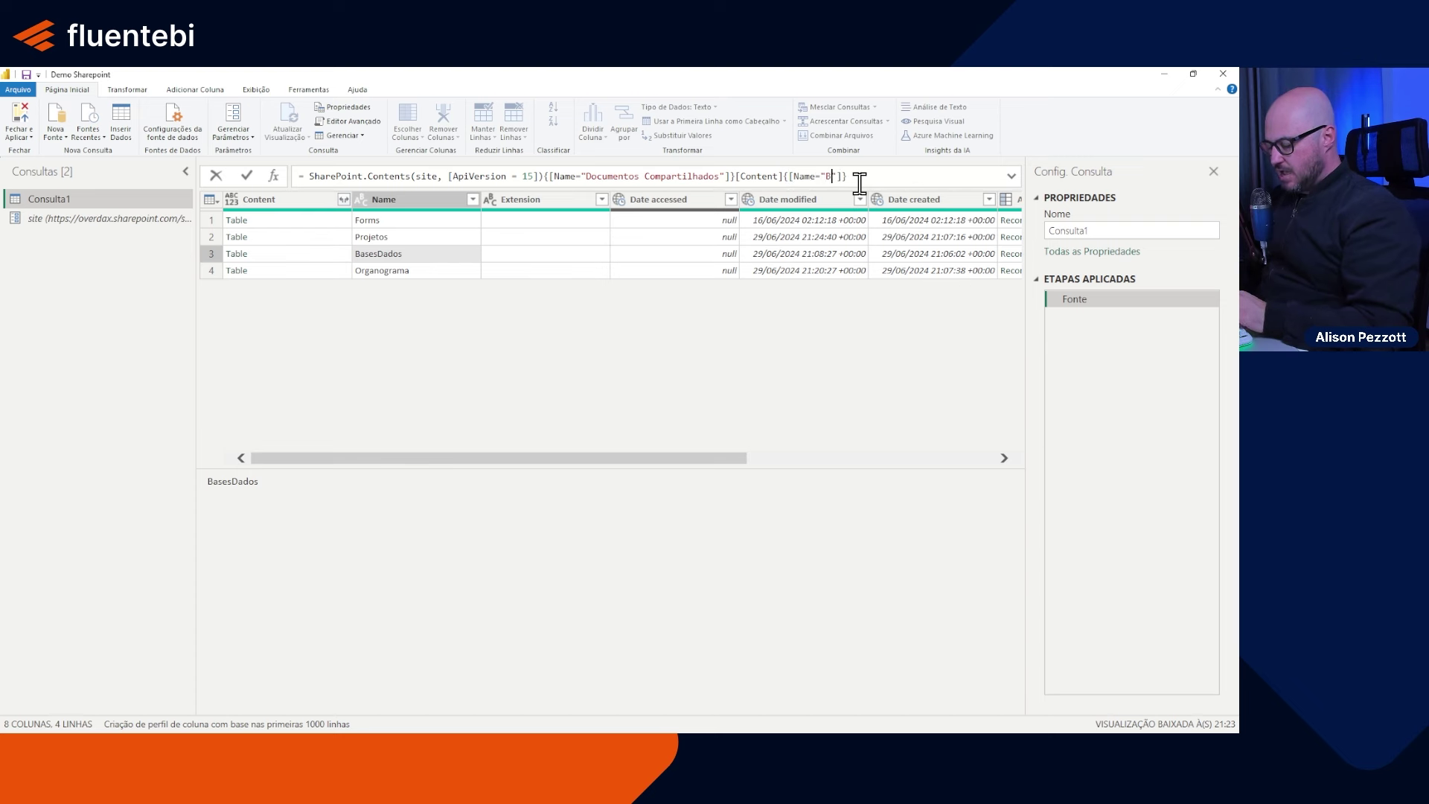
type("asesDados\"]}[Content]")
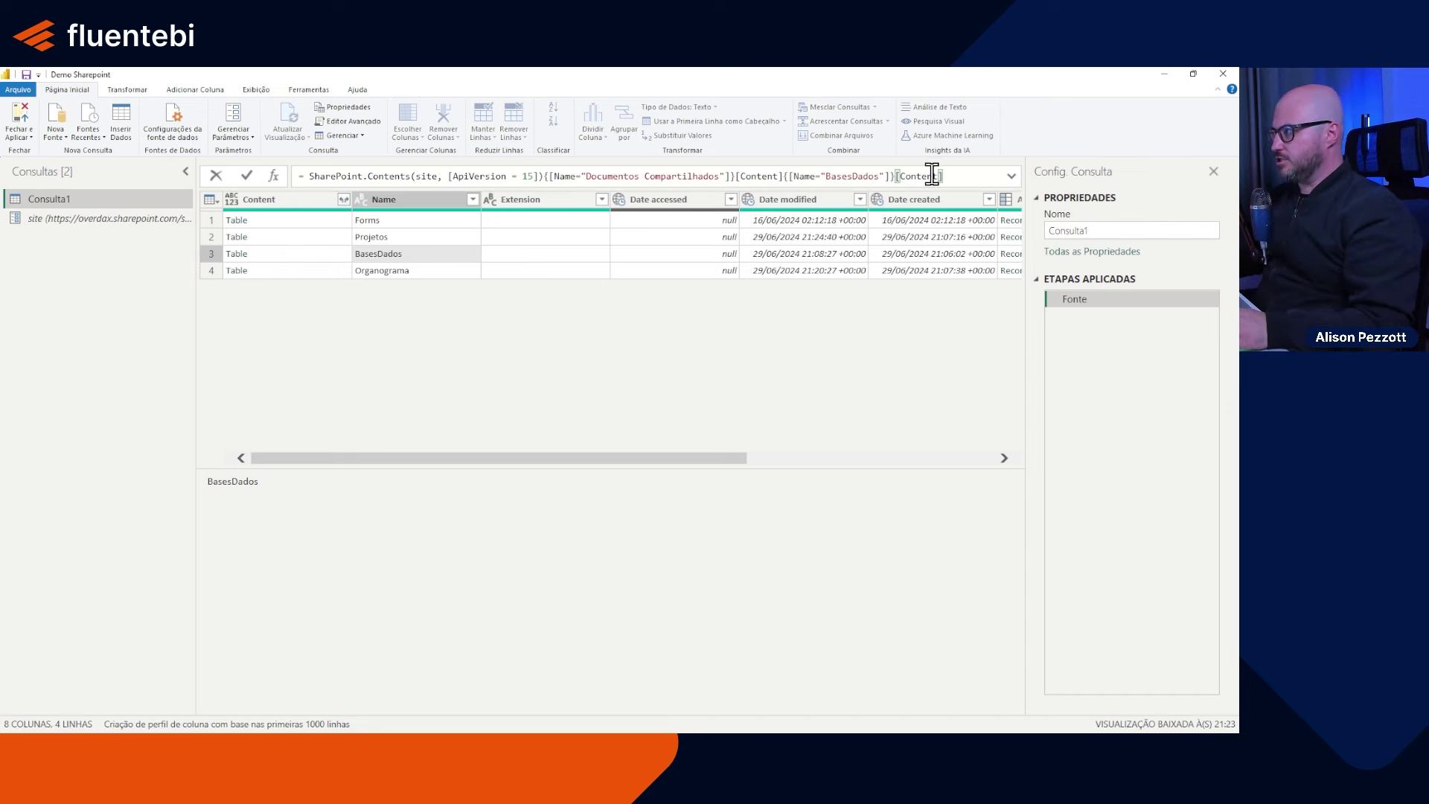
left_click(246, 176)
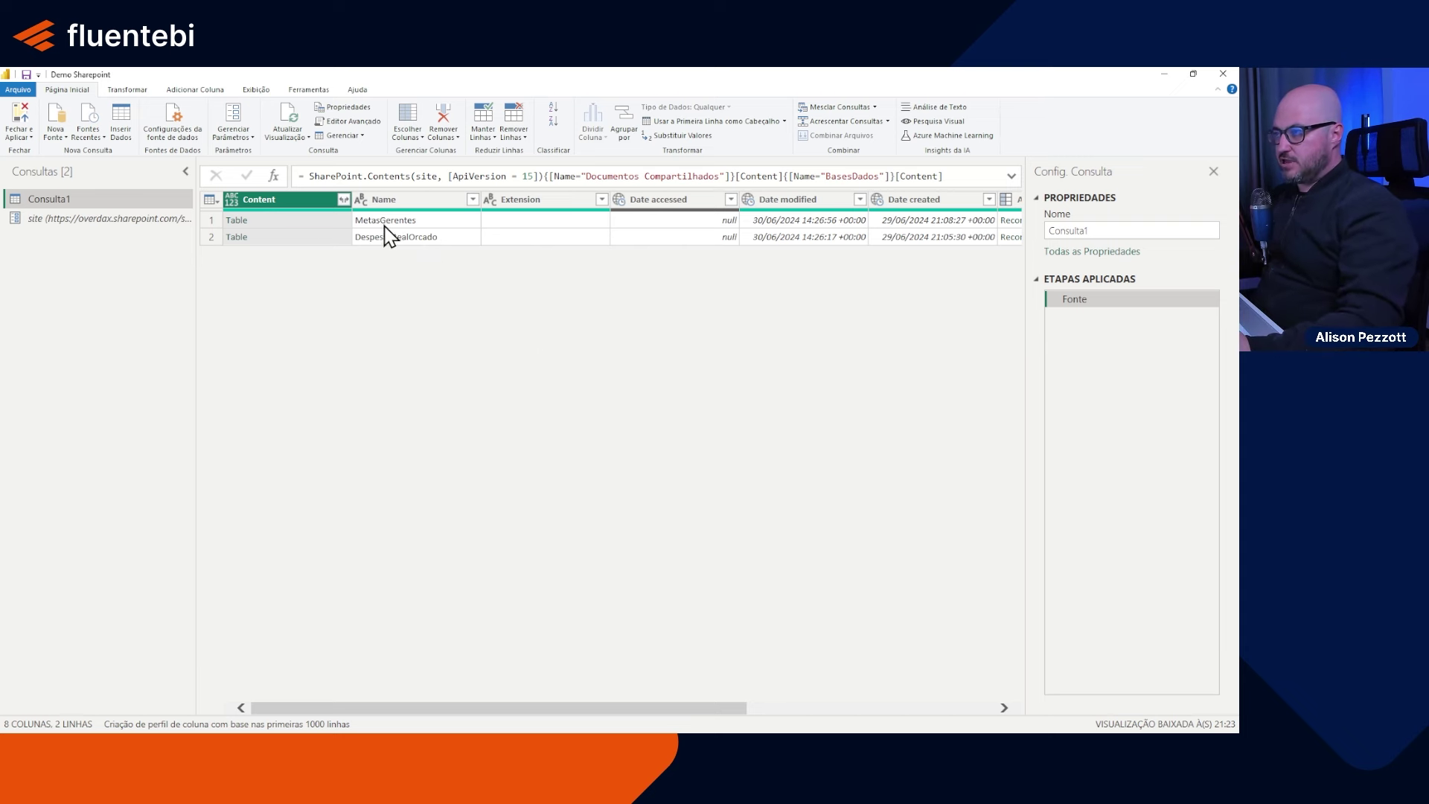
Step: Extend the Fonte formula with {[Name="DespesasRealOrcado"]}[Content] and apply it to open the DespesasRealOrcado folder
left_click(430, 242)
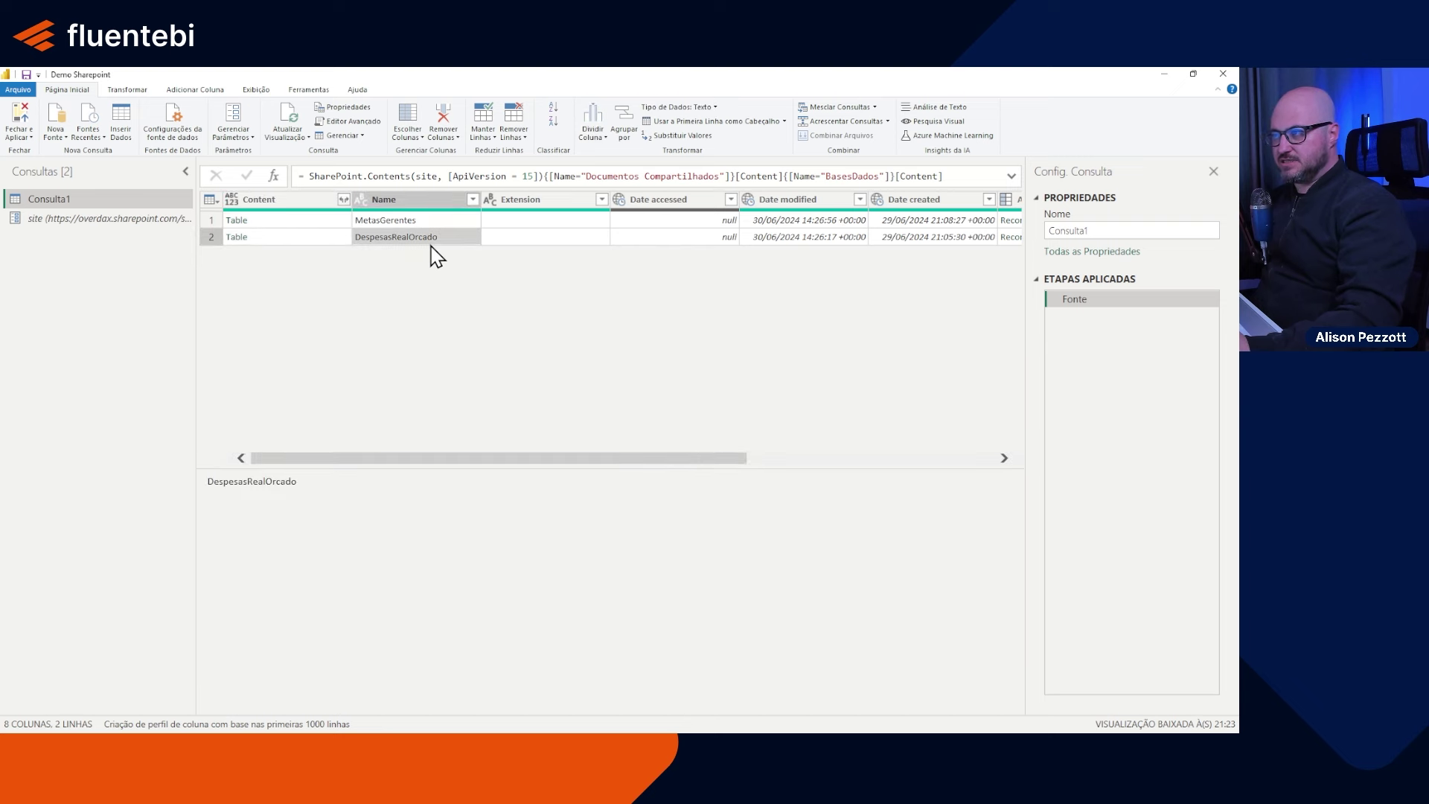
left_click(959, 177)
type("{[Name=")
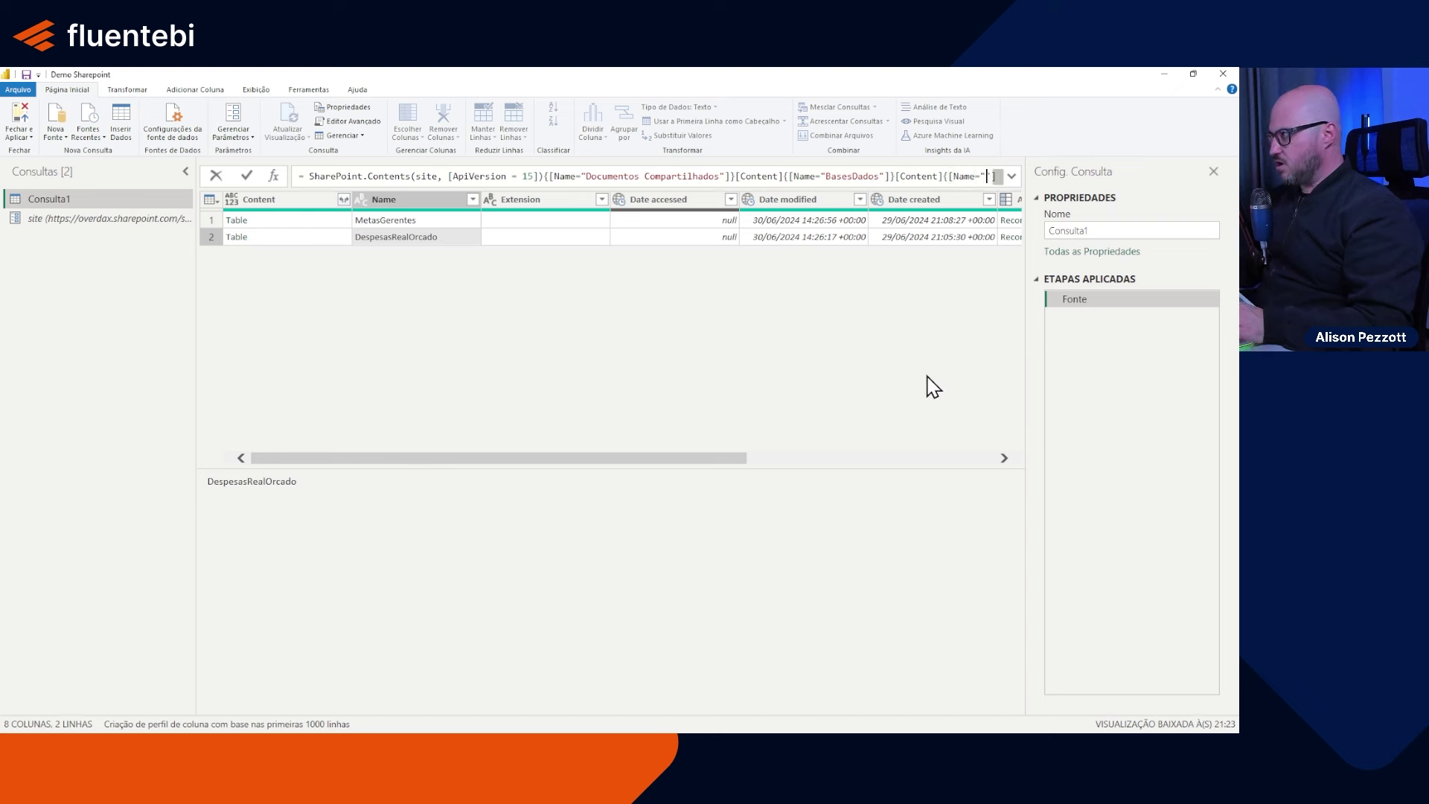
type("Des")
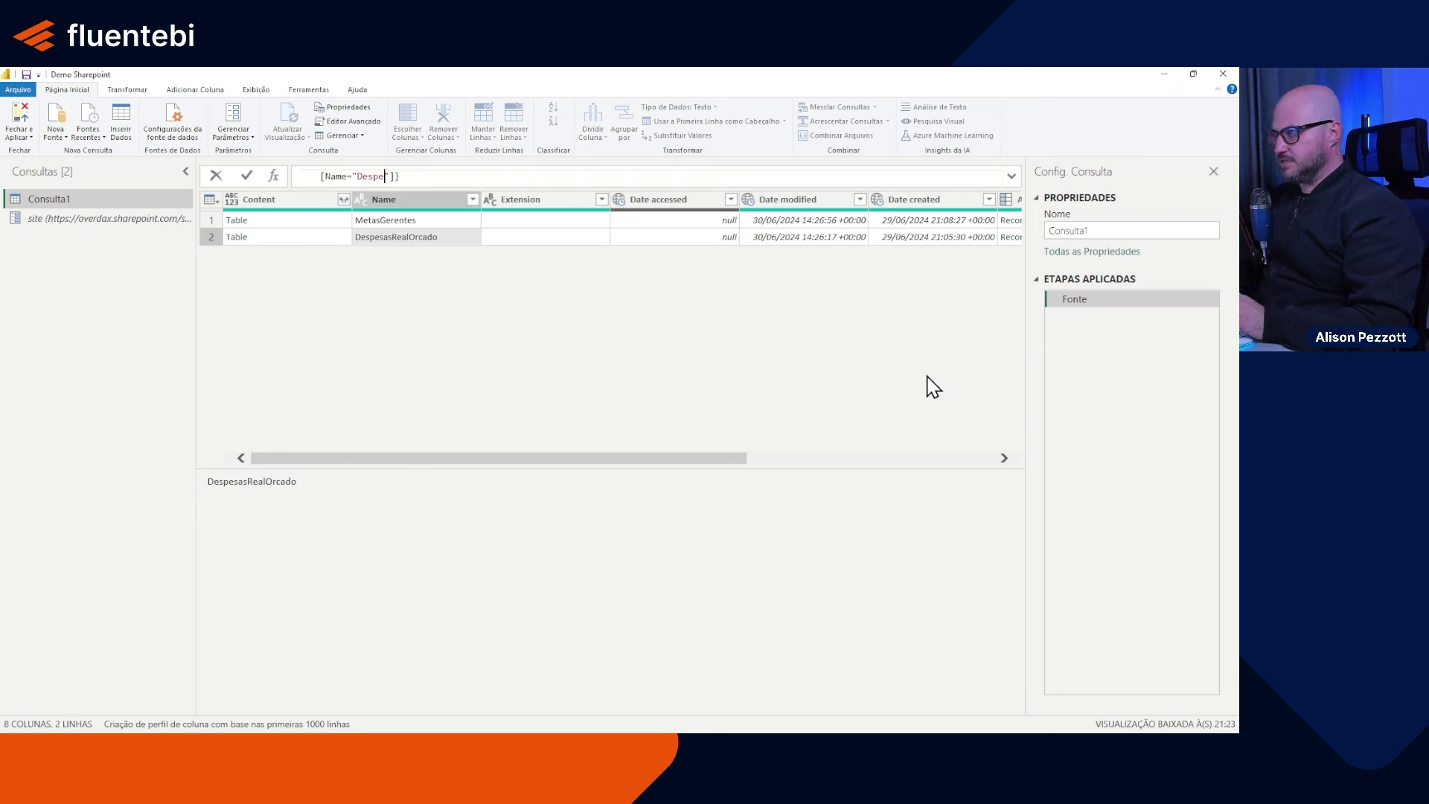
type("pesasRealO")
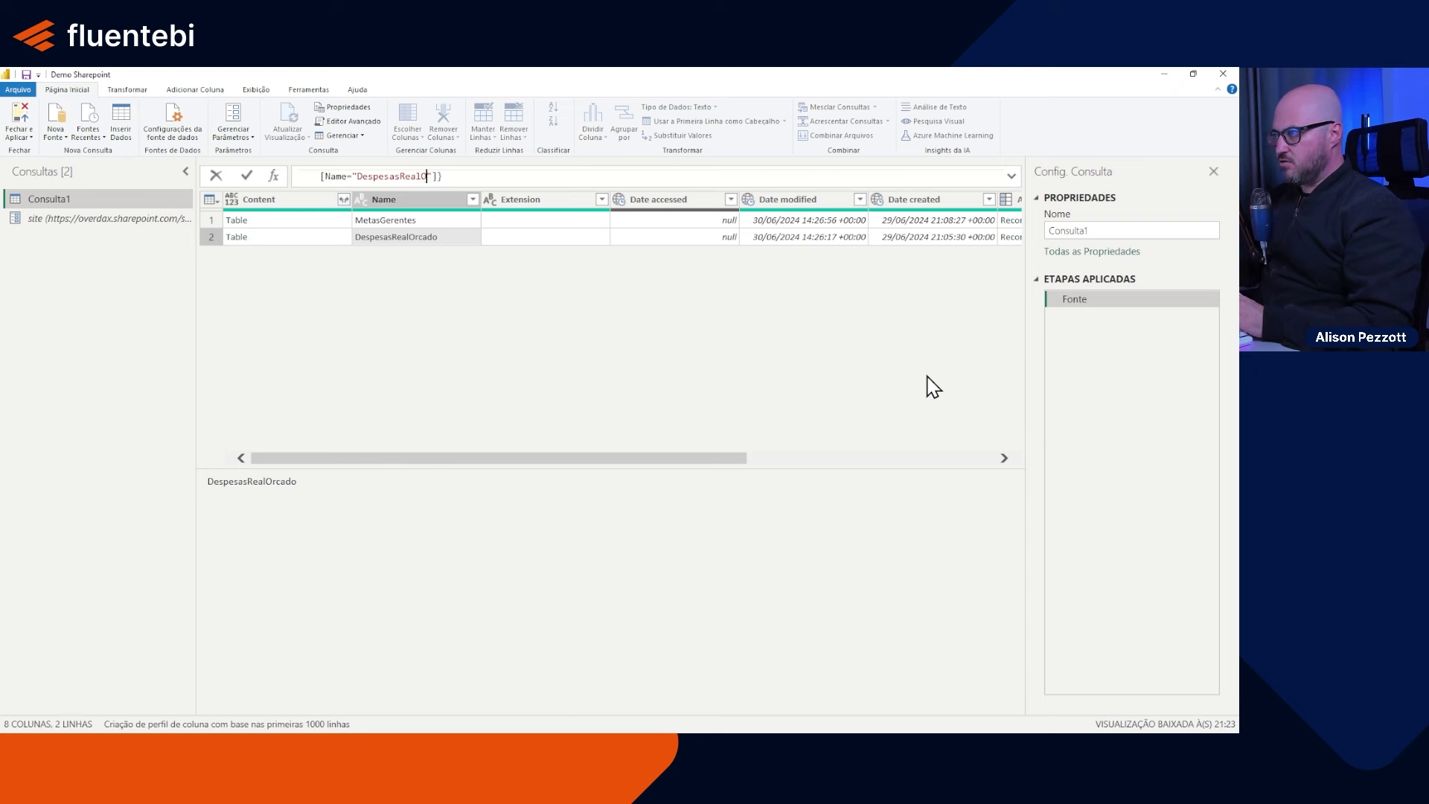
type("rcado")
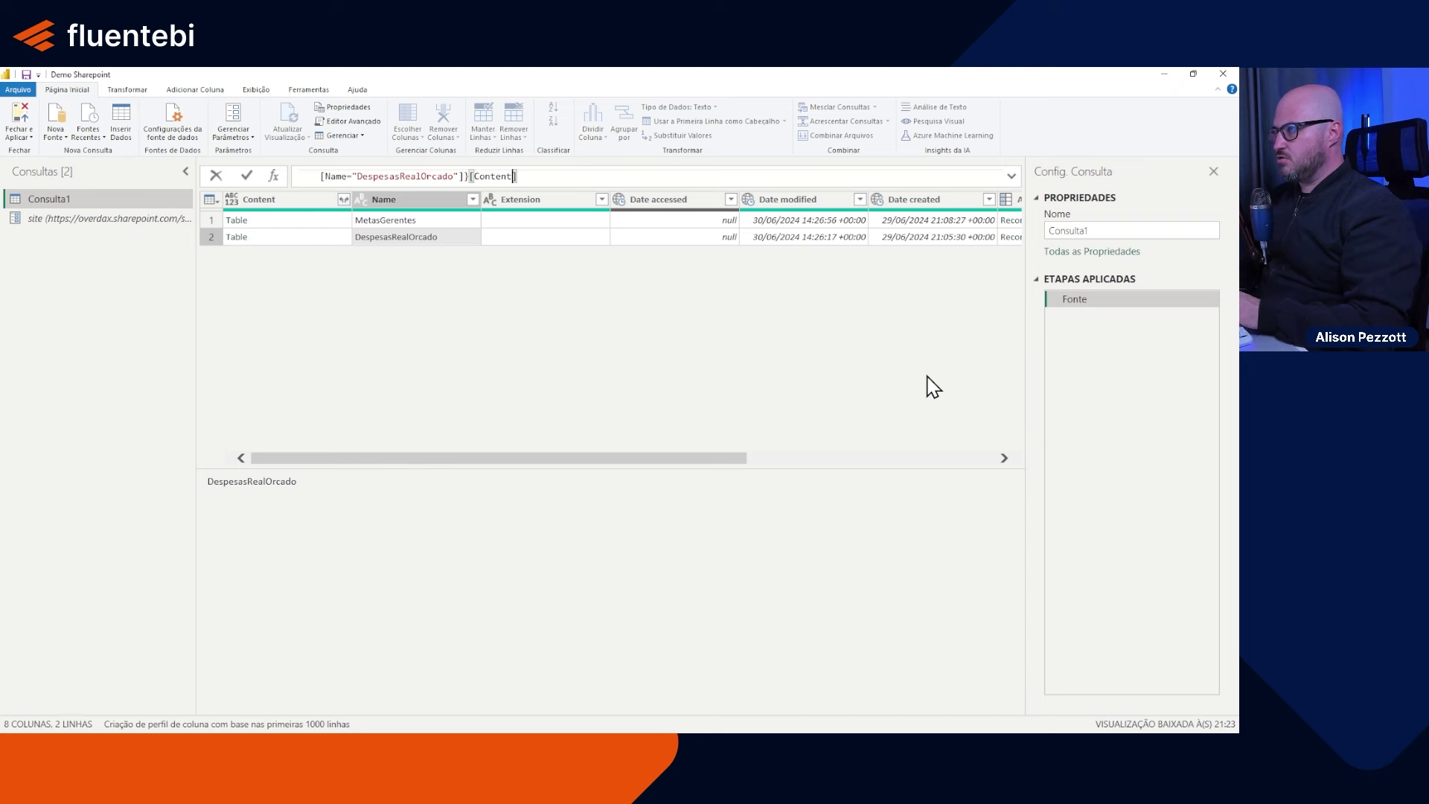
key("Return")
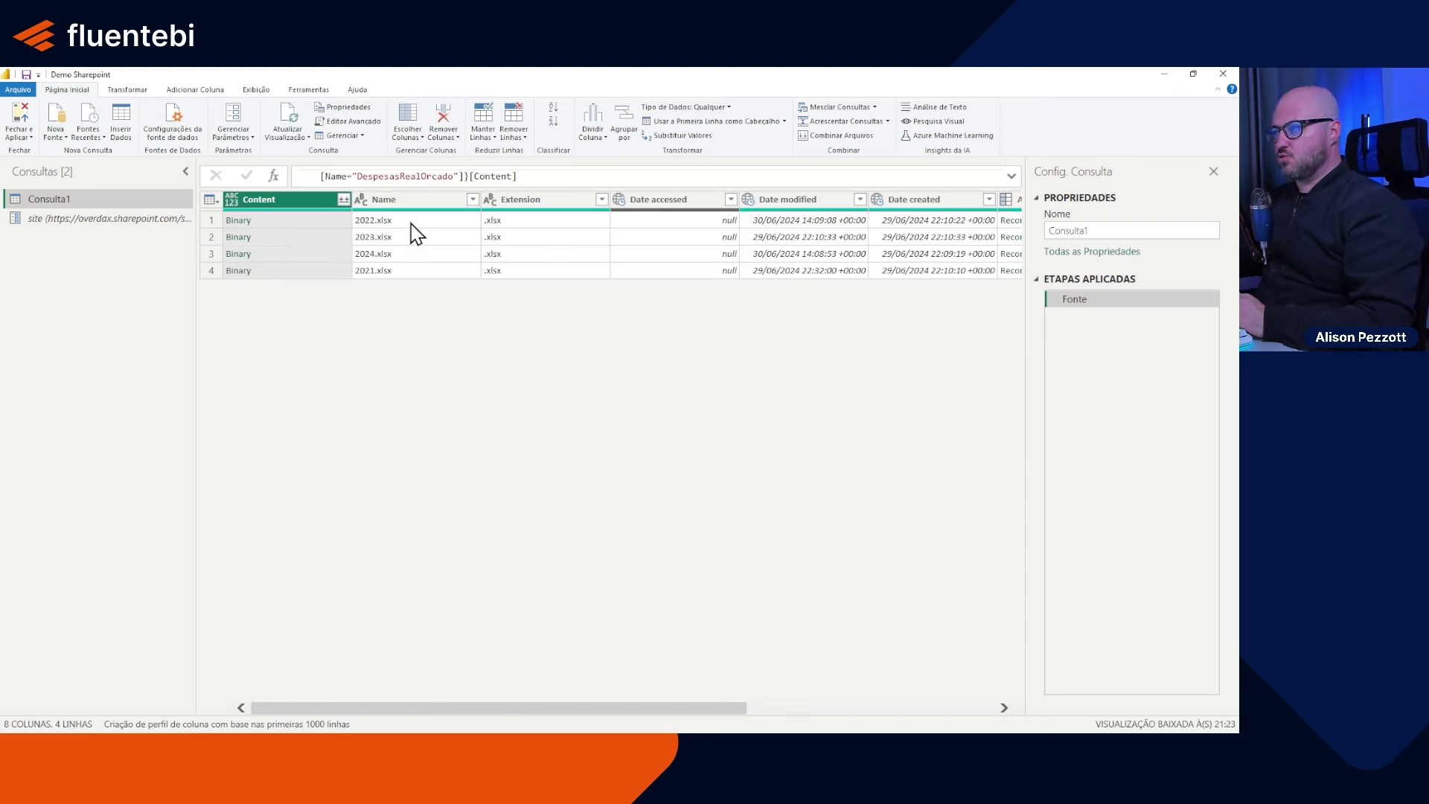
Step: Preview the binary content of each yearly Excel file in the DespesasRealOrcado folder
left_click(322, 220)
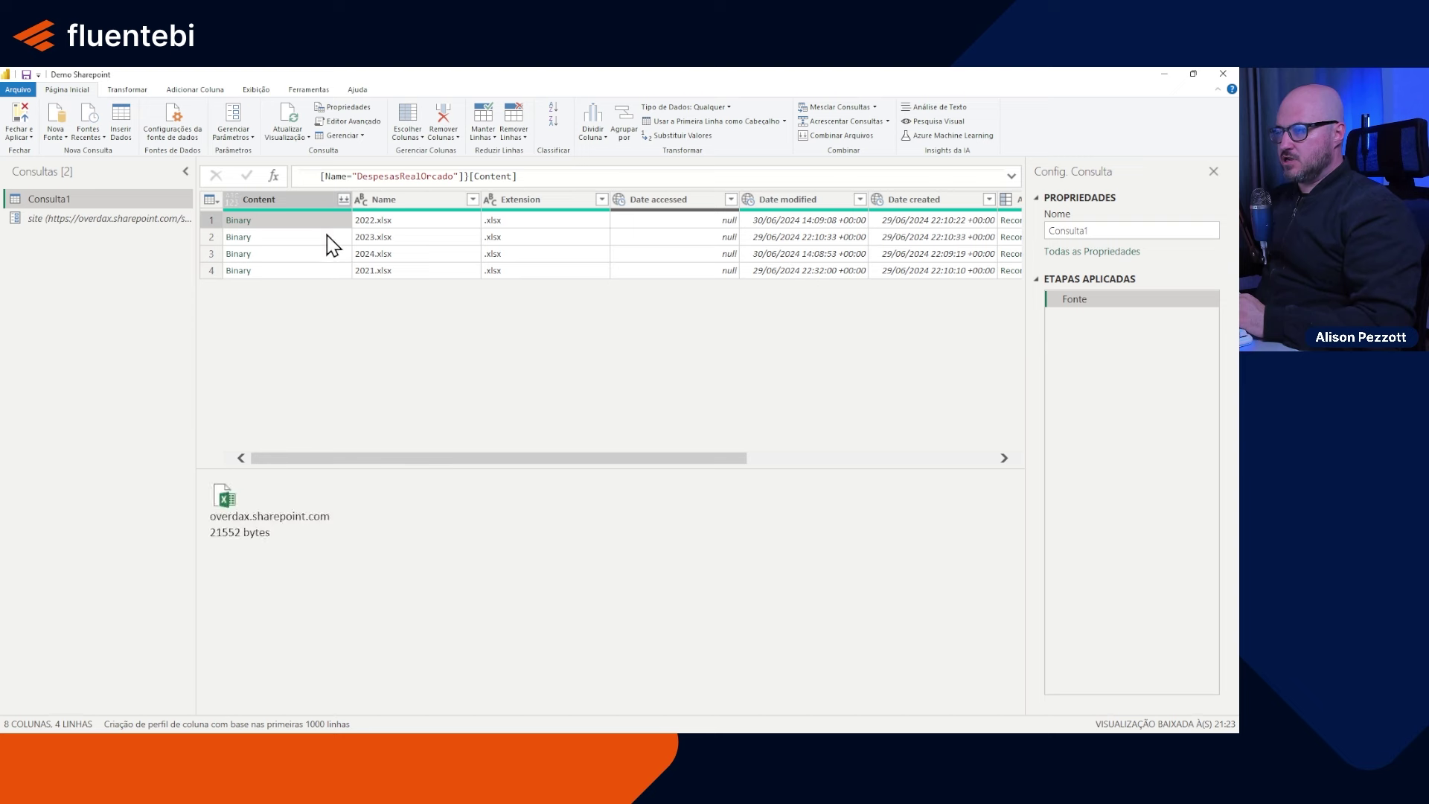
left_click(326, 237)
left_click(338, 257)
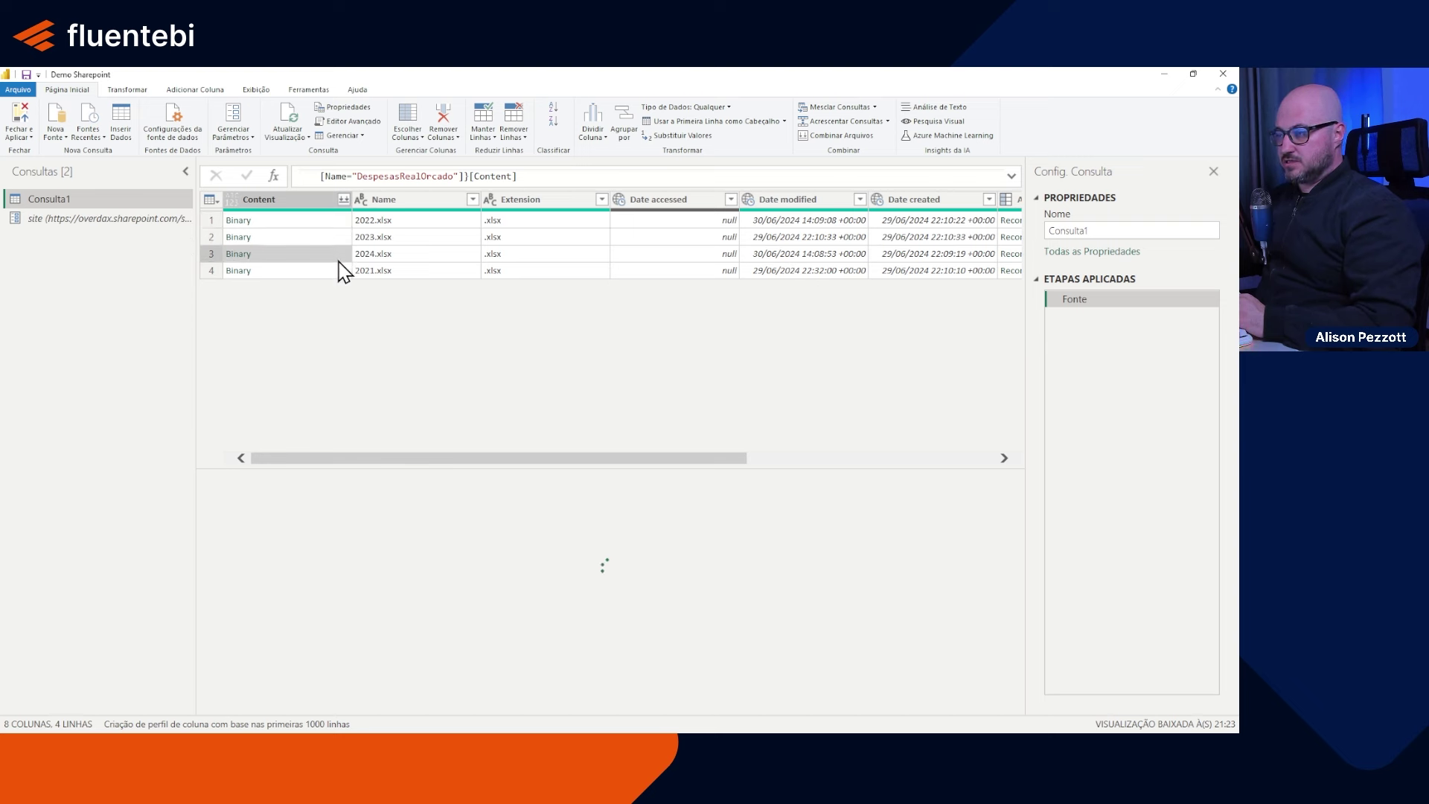
left_click(343, 270)
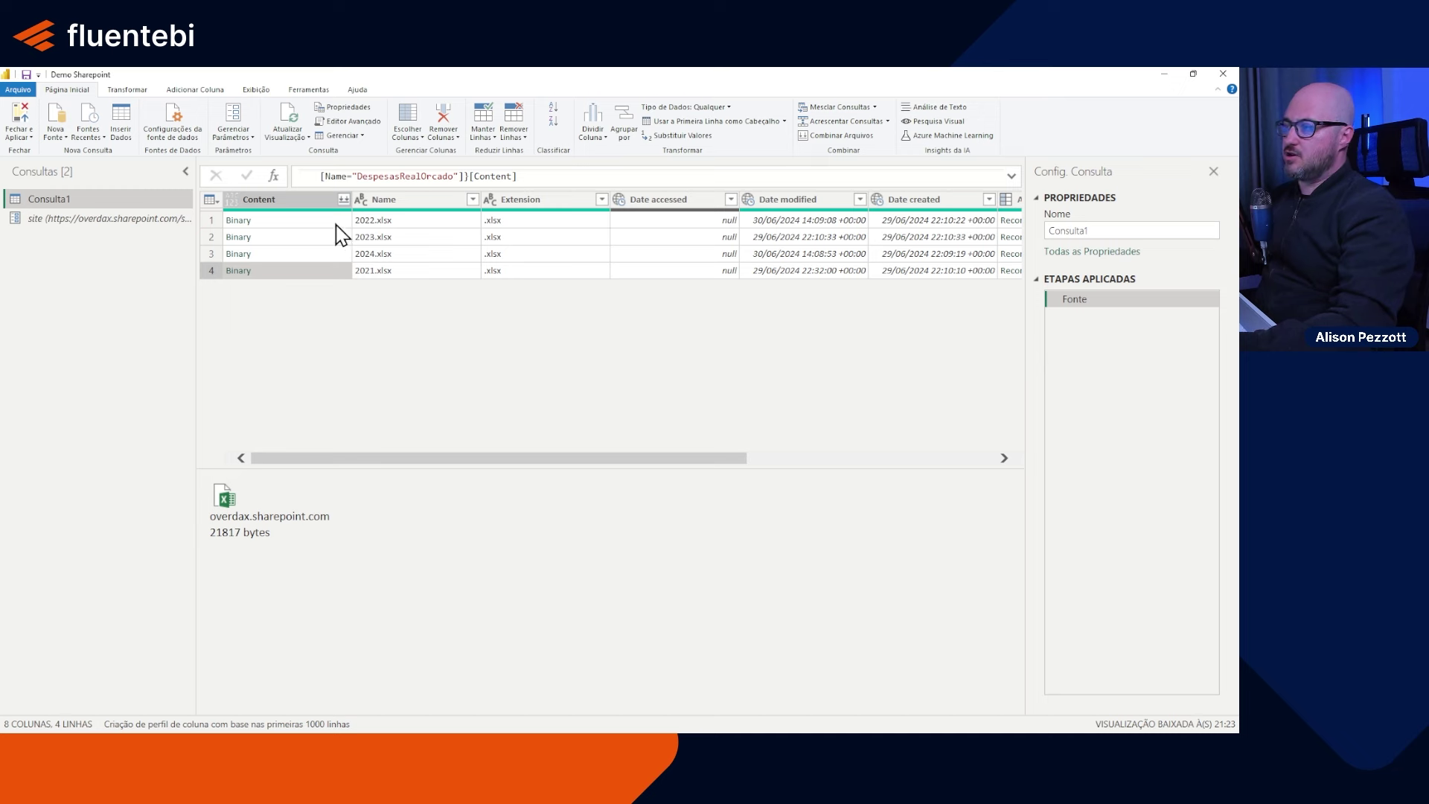
left_click(335, 225)
left_click(337, 237)
left_click(339, 253)
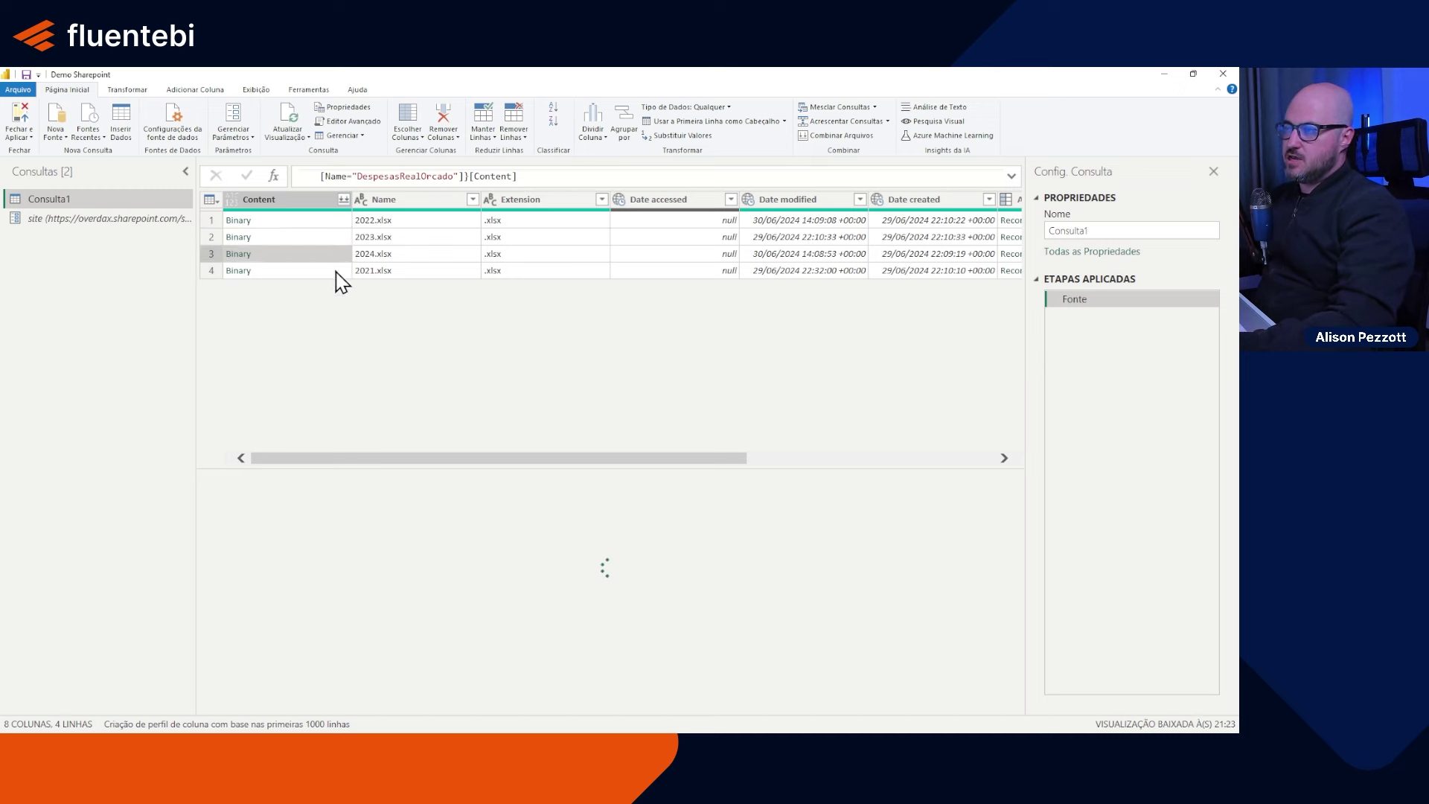
left_click(341, 271)
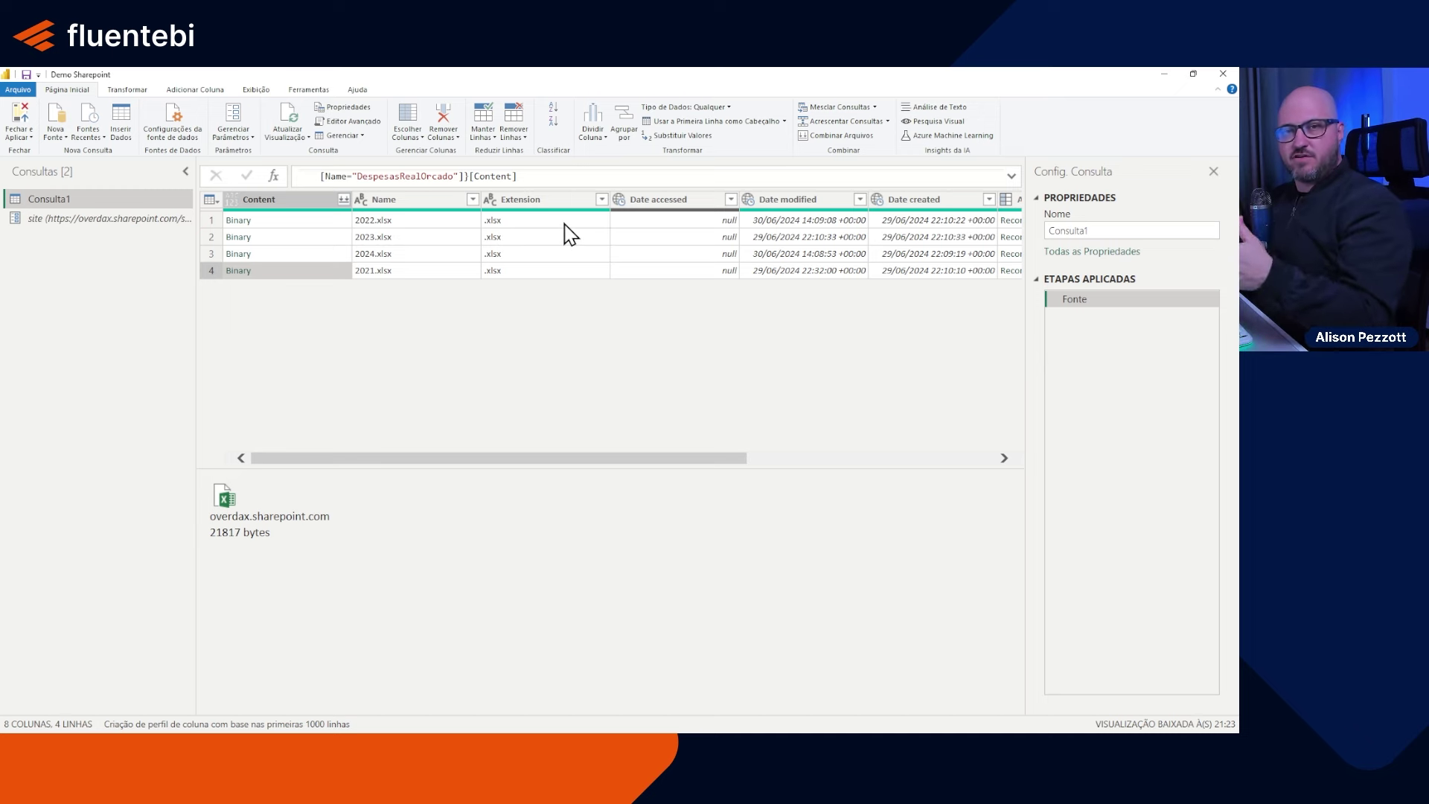
Step: Open Consulta1's full M code and split the Fonte expression so each folder navigation level sits on its own line
left_click(366, 124)
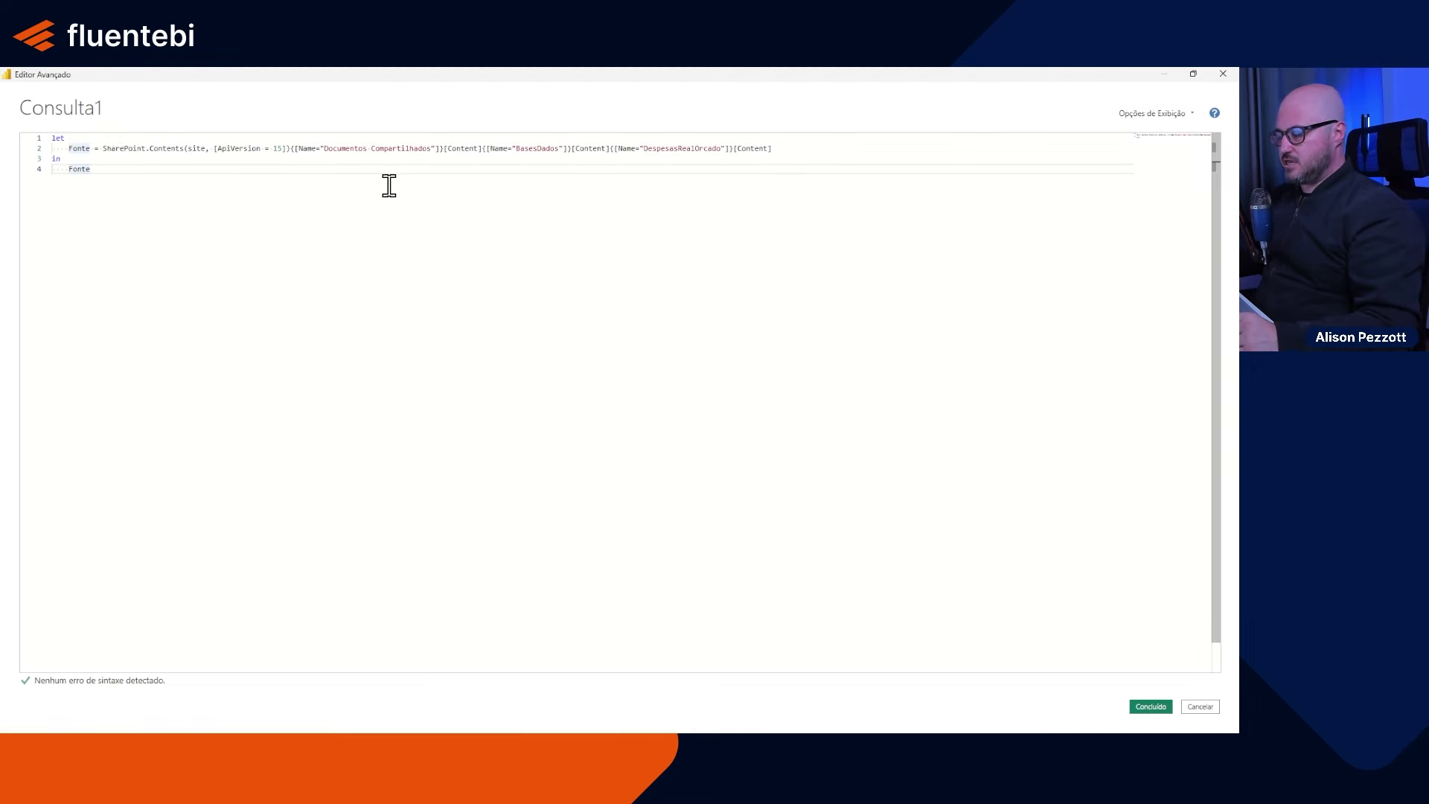
scroll(394, 195, "up", 2)
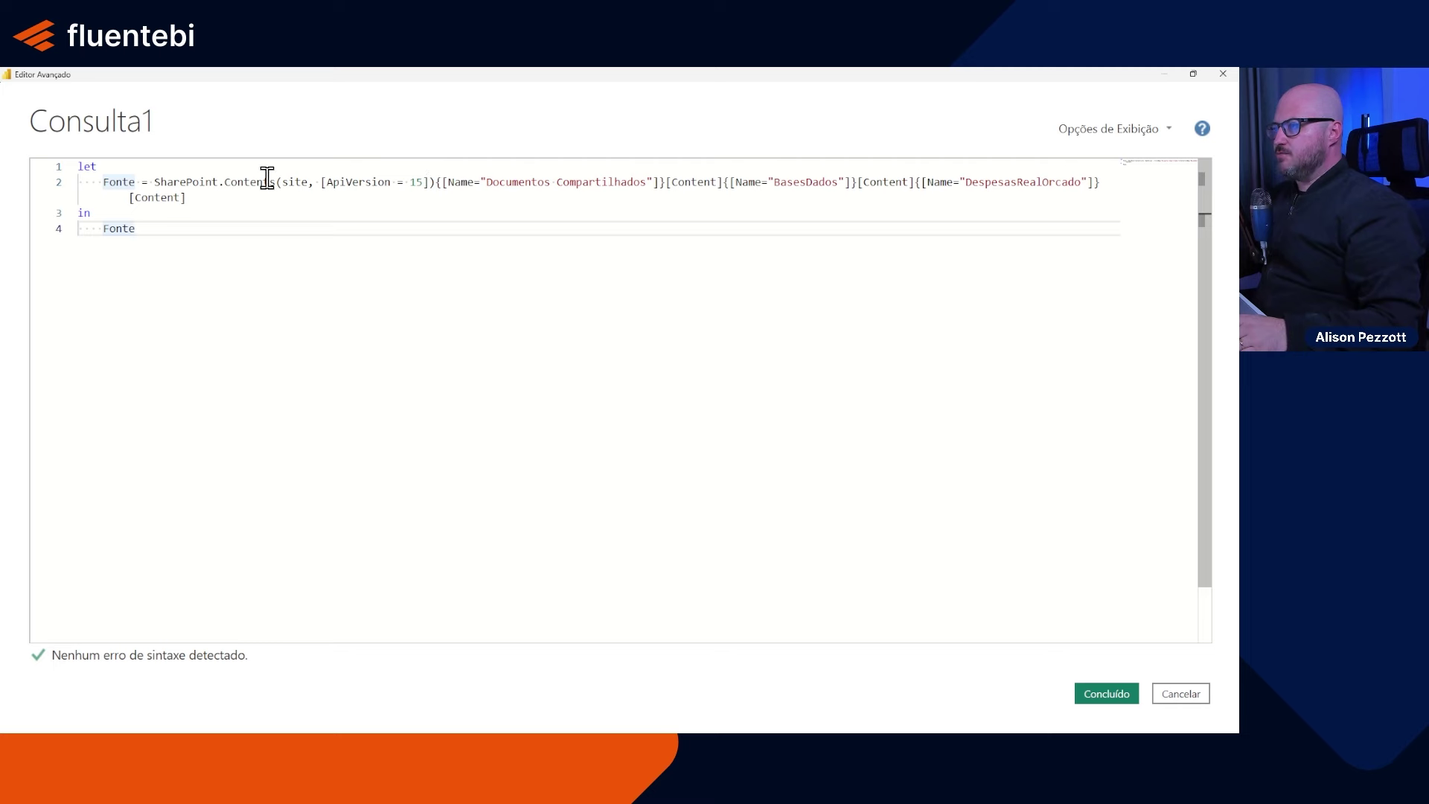
left_click(436, 183)
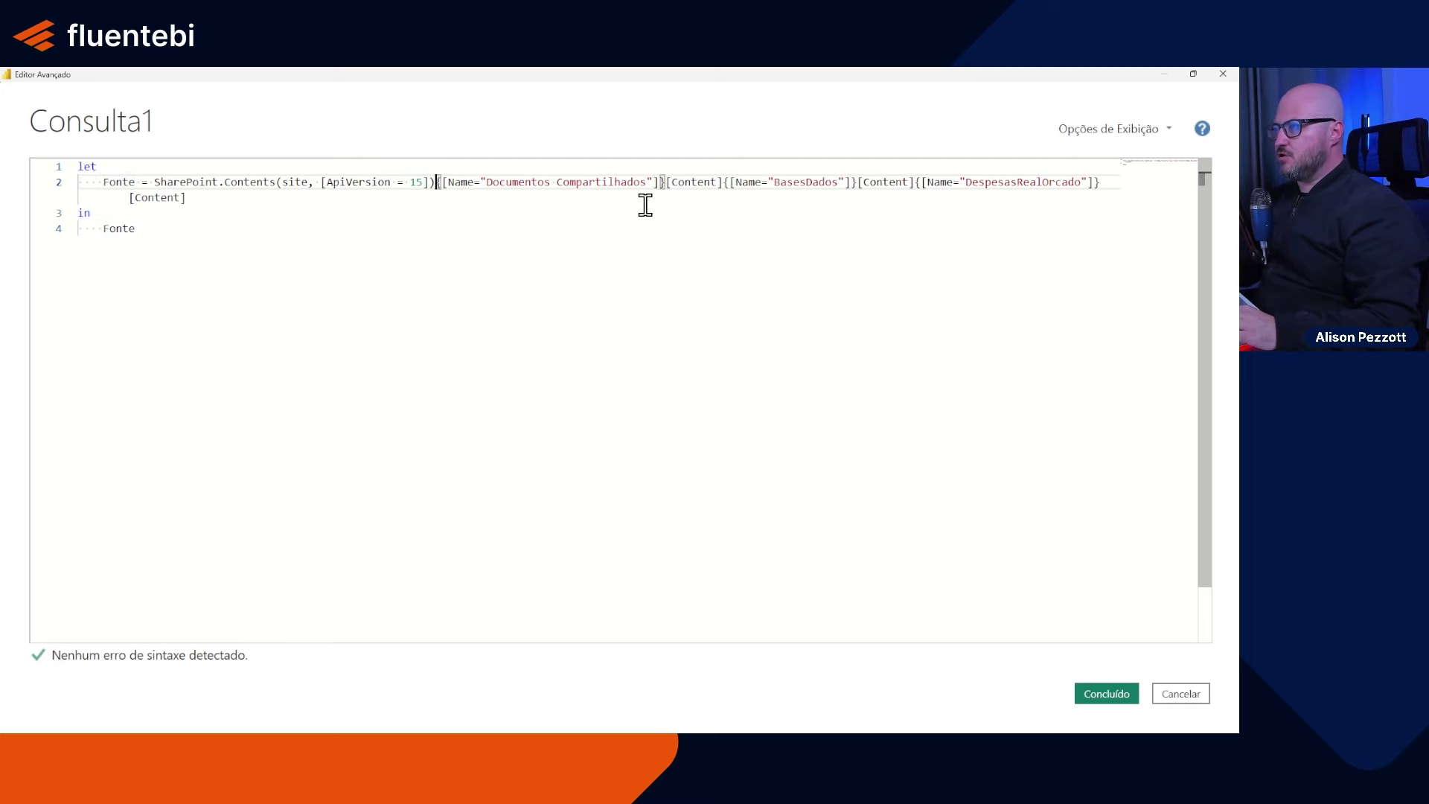
key("Return")
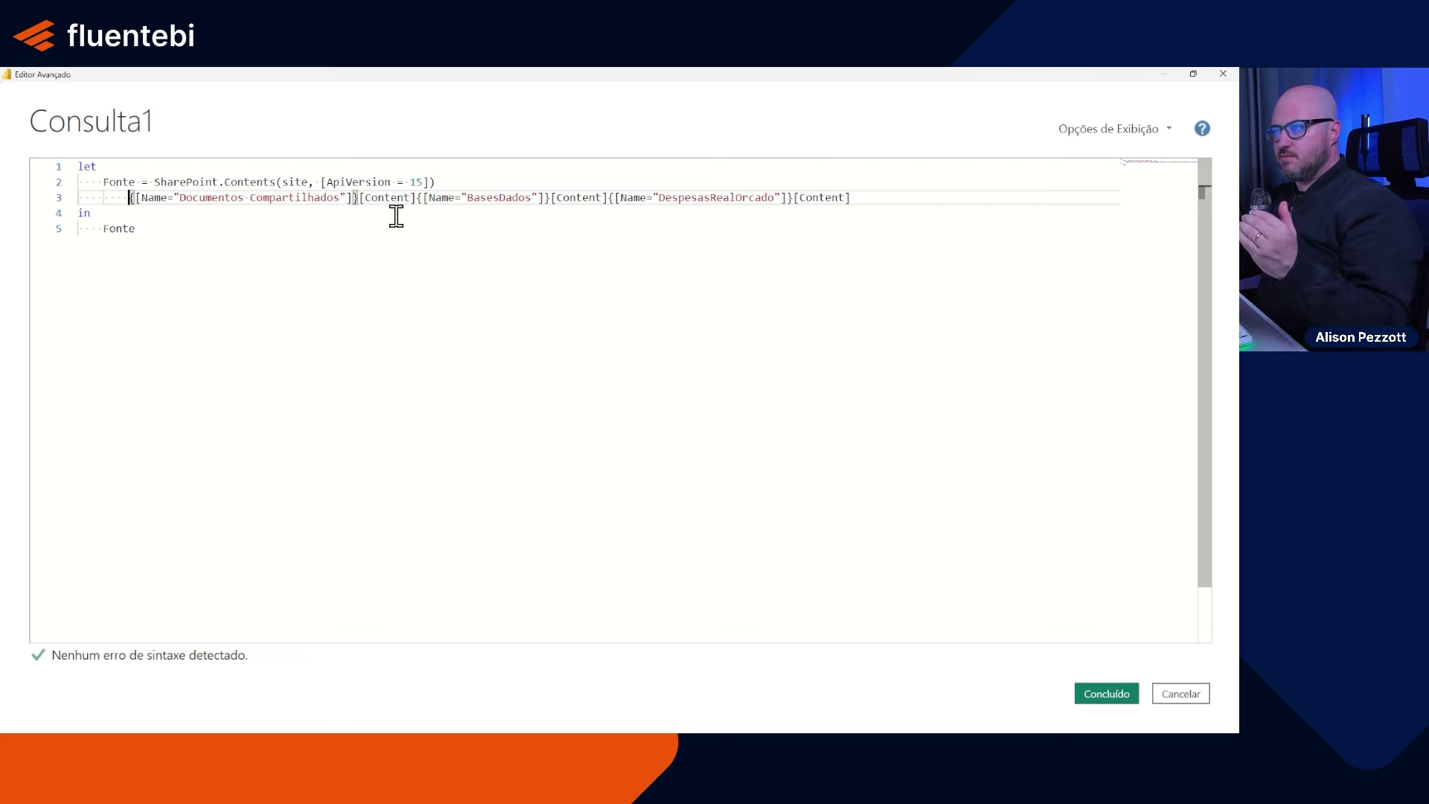
left_click(419, 198)
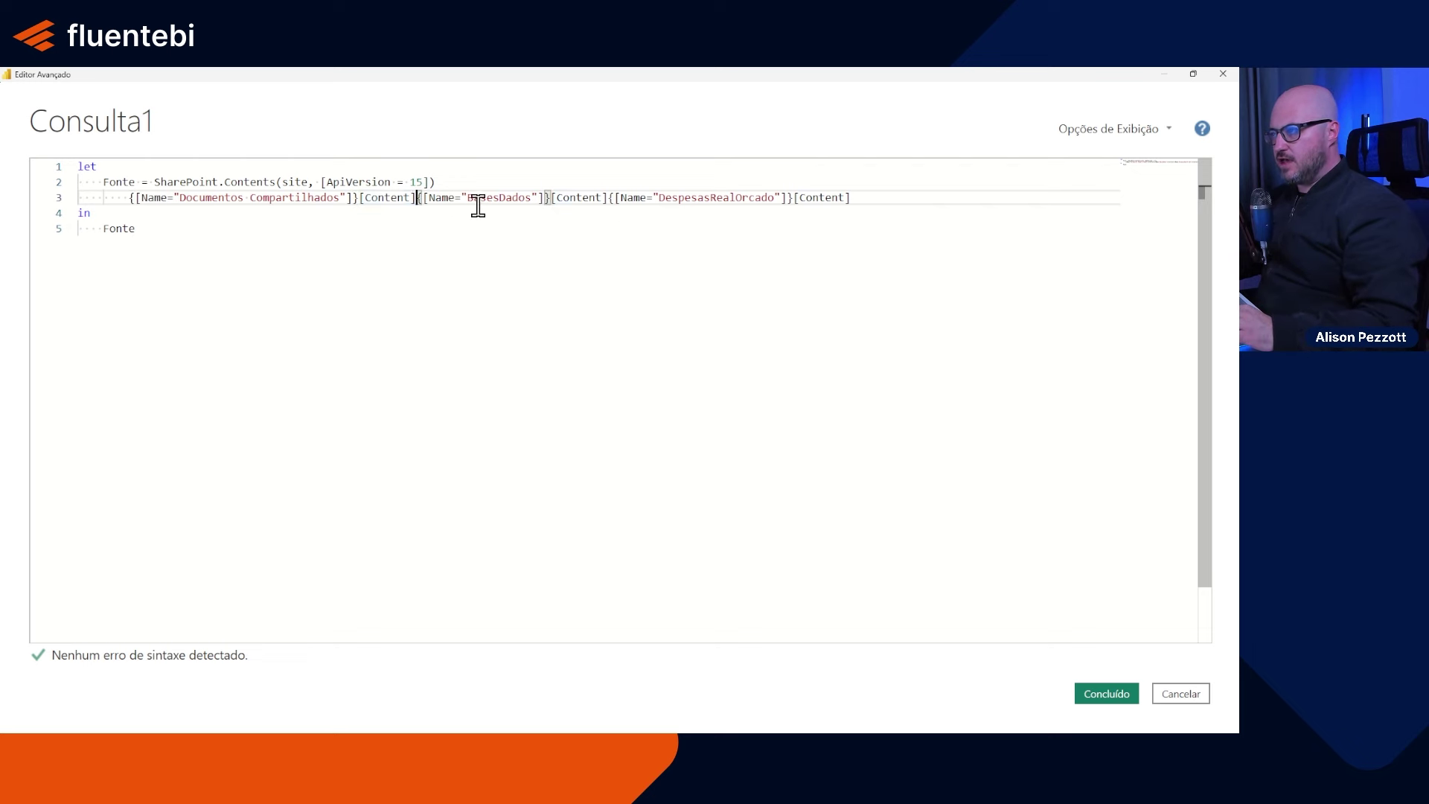
key("Return")
left_click(323, 212)
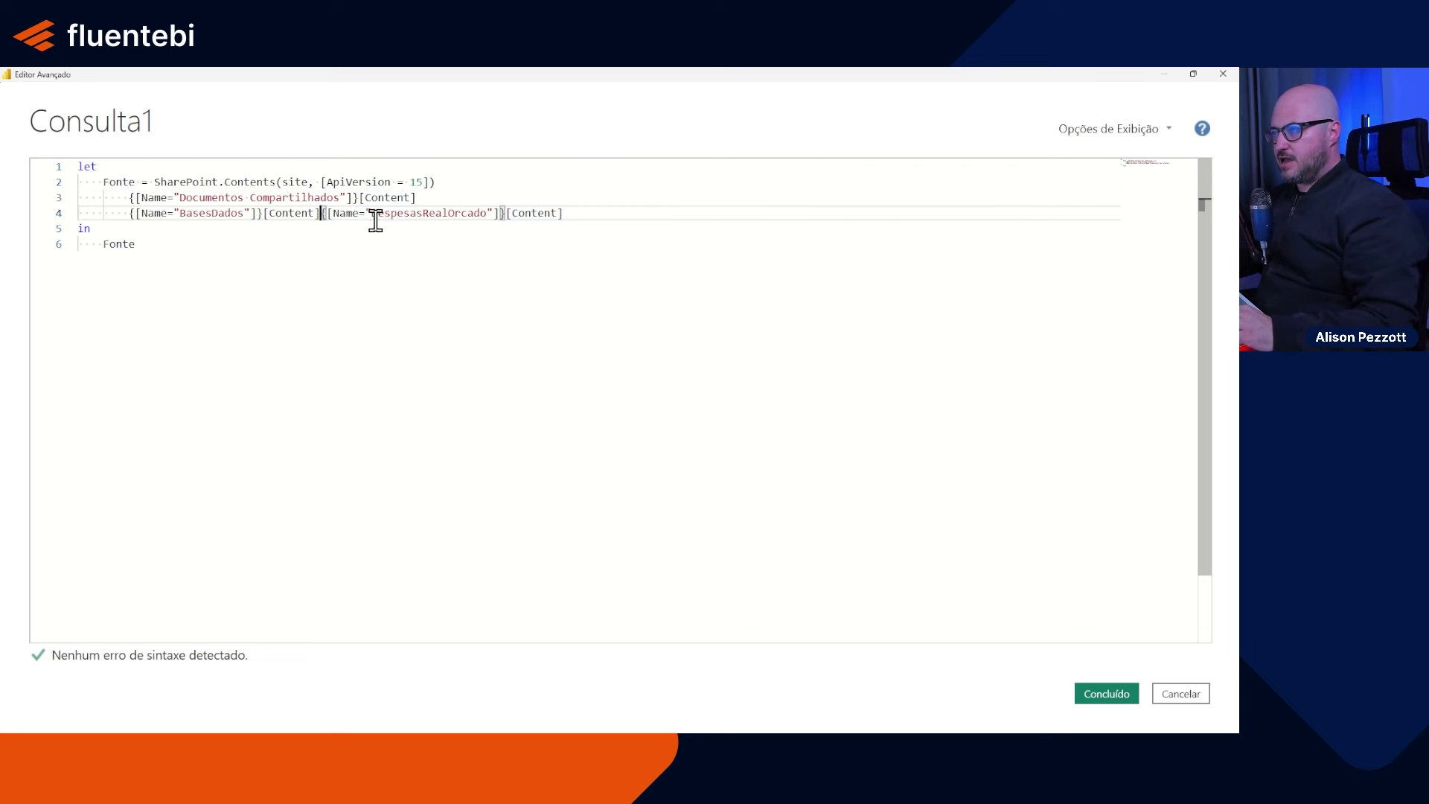
key("Return")
left_click(415, 229)
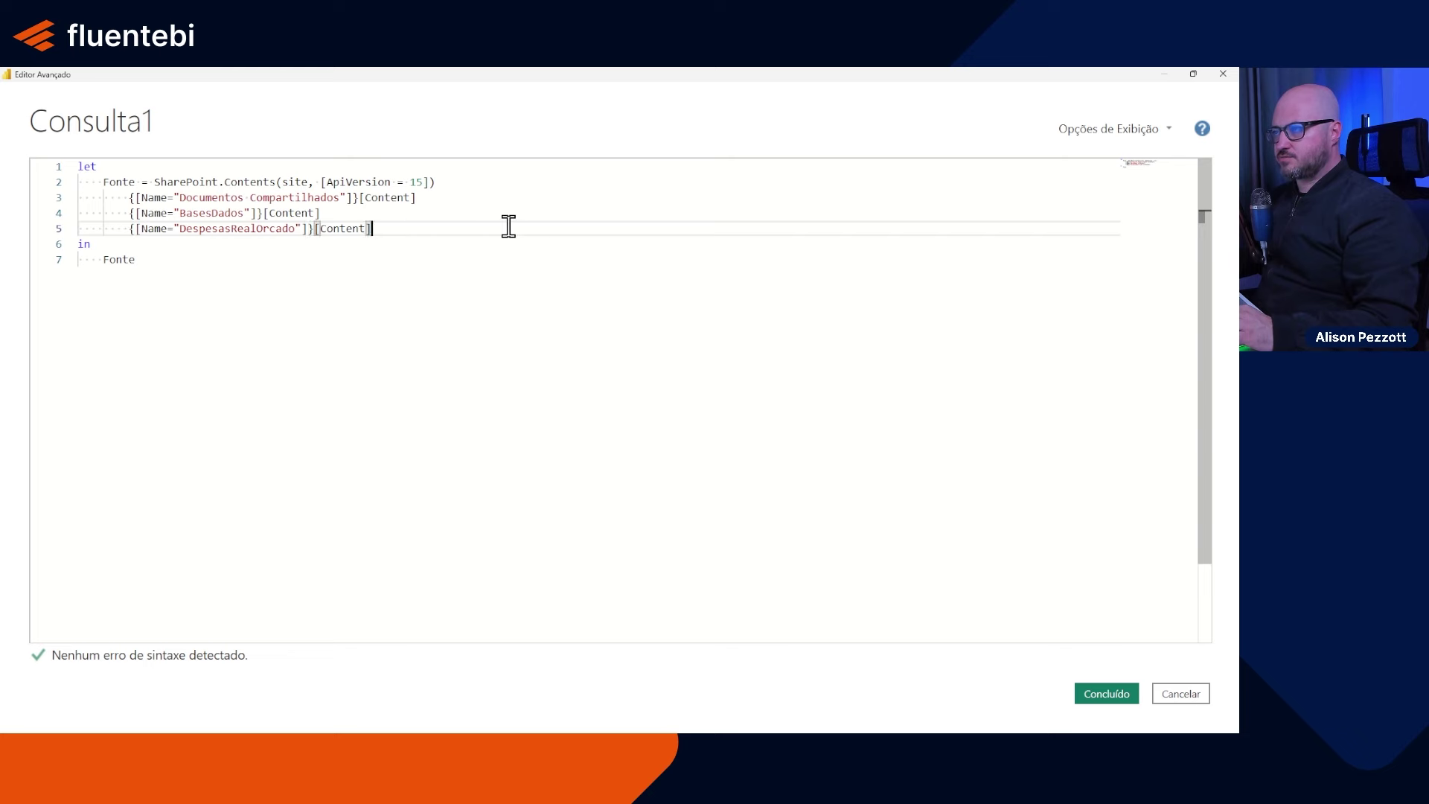
Step: Check the site parameter's definition in the SharePoint.Contents call and save the reformatted Consulta1 code
left_click(297, 181)
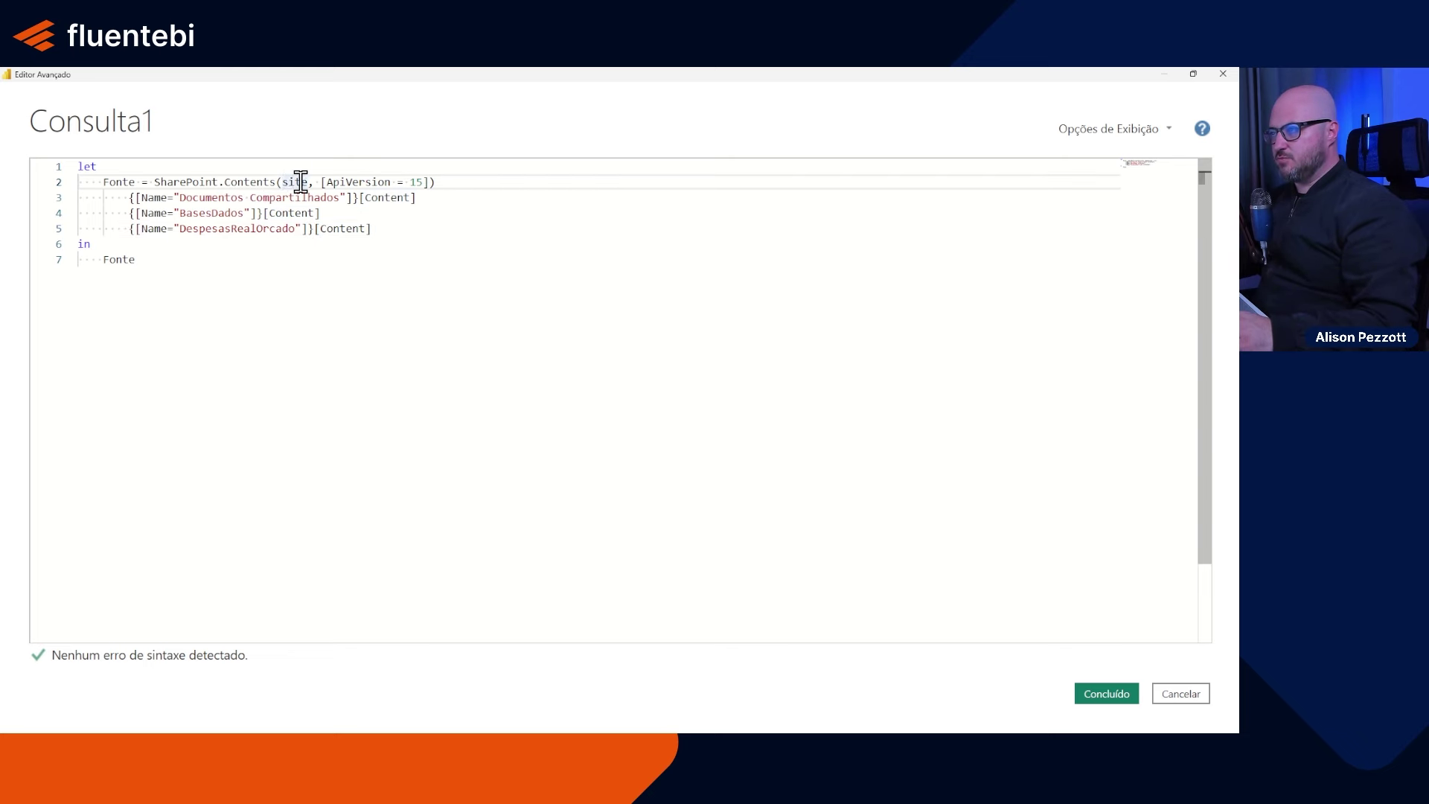
mouse_move(296, 181)
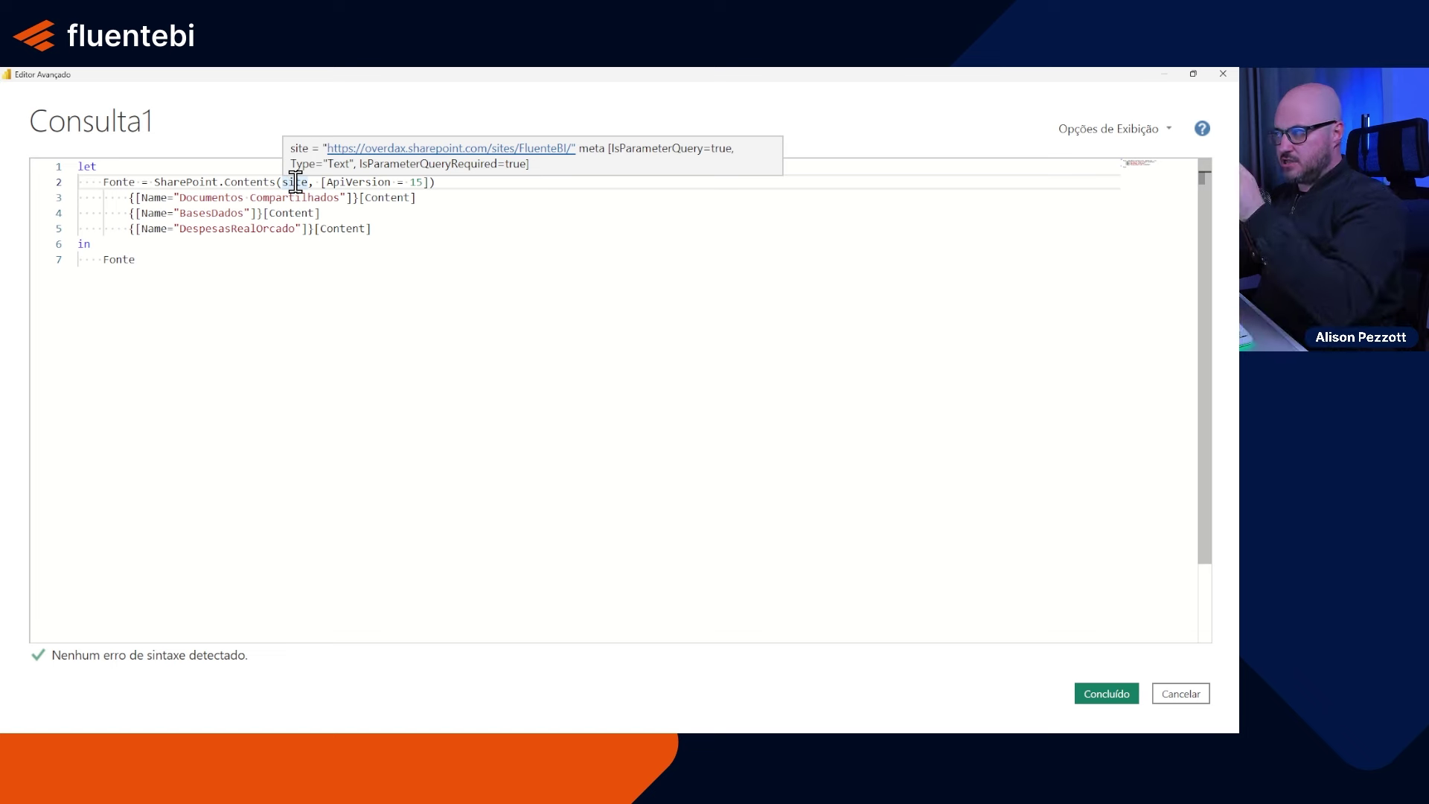
left_click(443, 185)
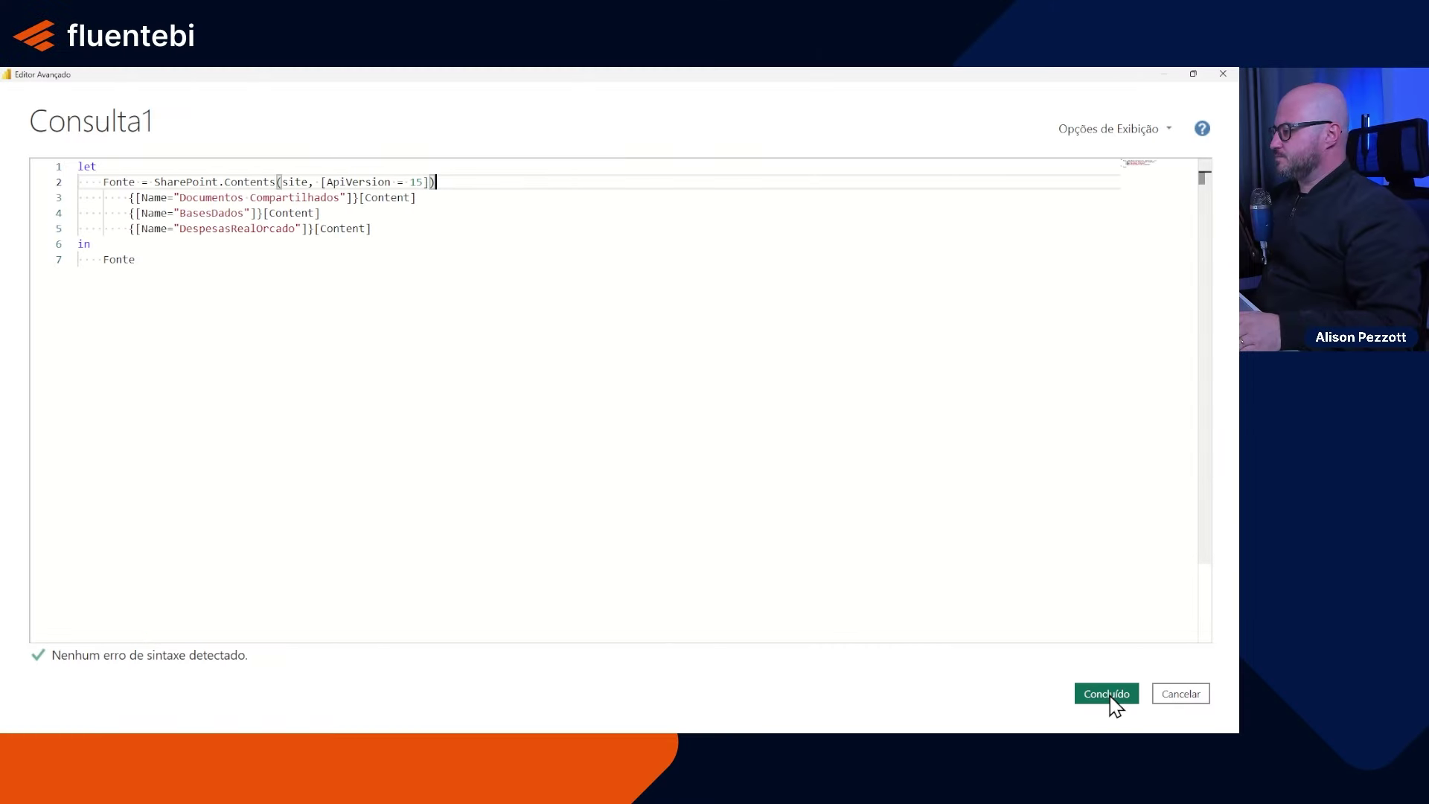
left_click(1109, 696)
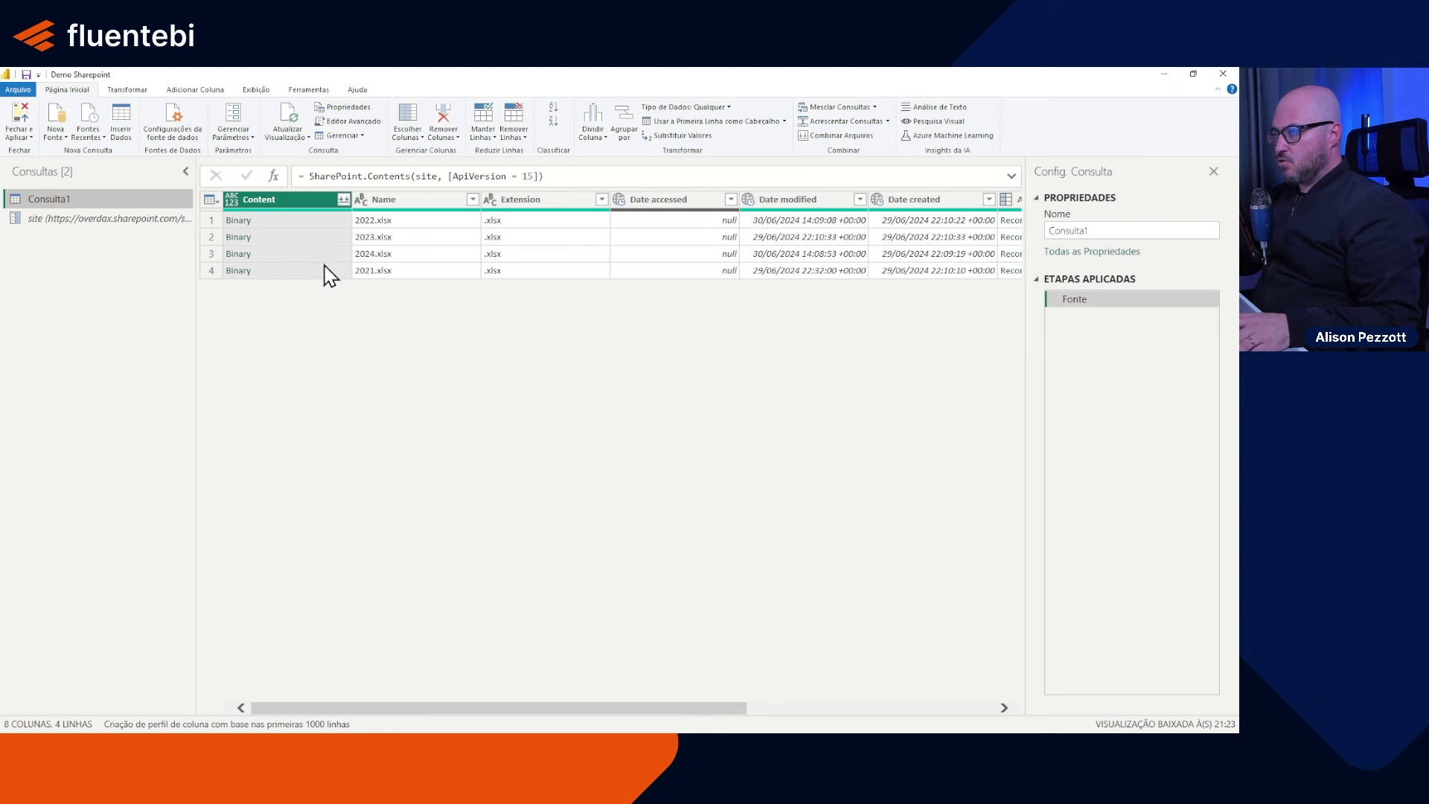
Step: Check the binaries of the 2021 to 2024 workbooks again, along with the 2022.xlsx file name
left_click(278, 272)
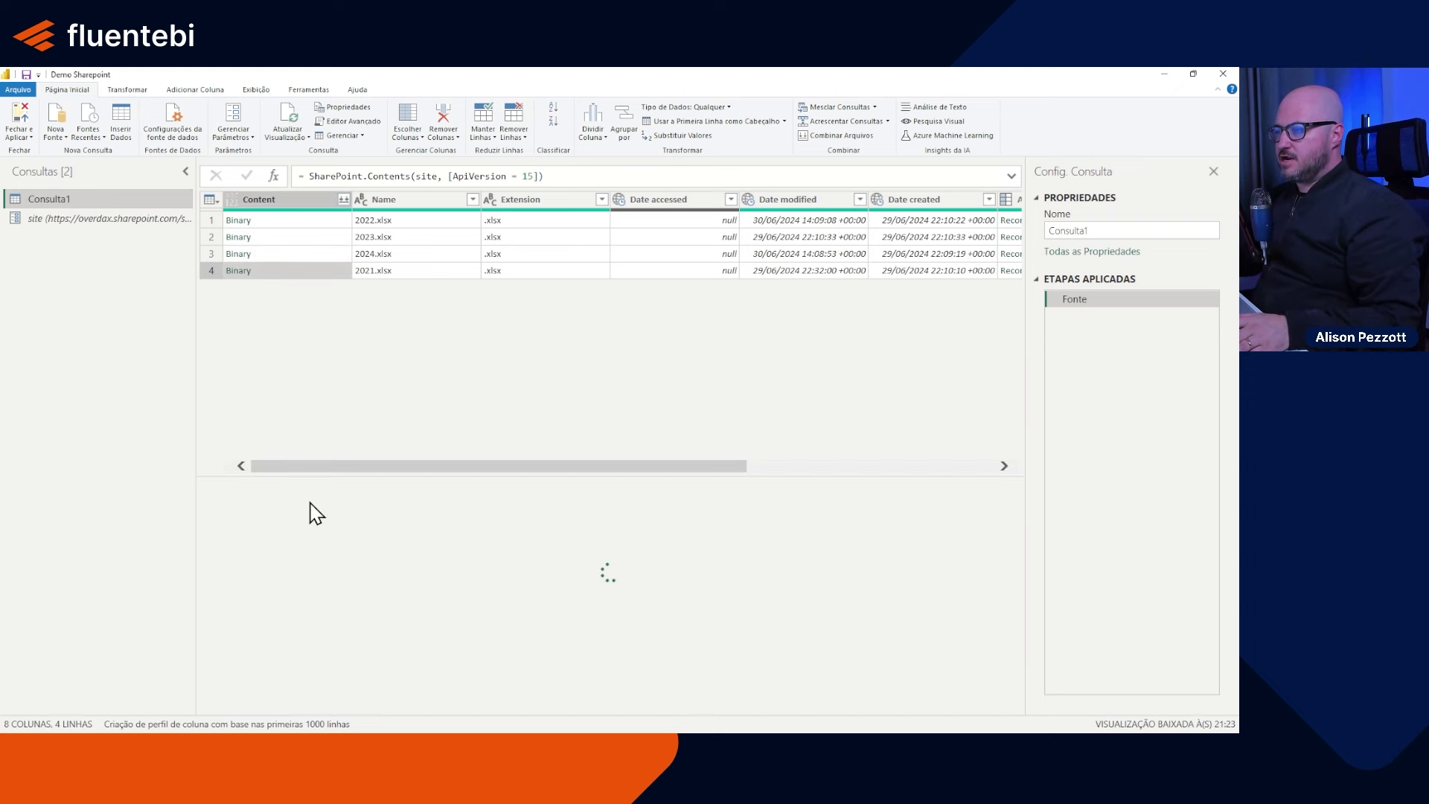
left_click(280, 254)
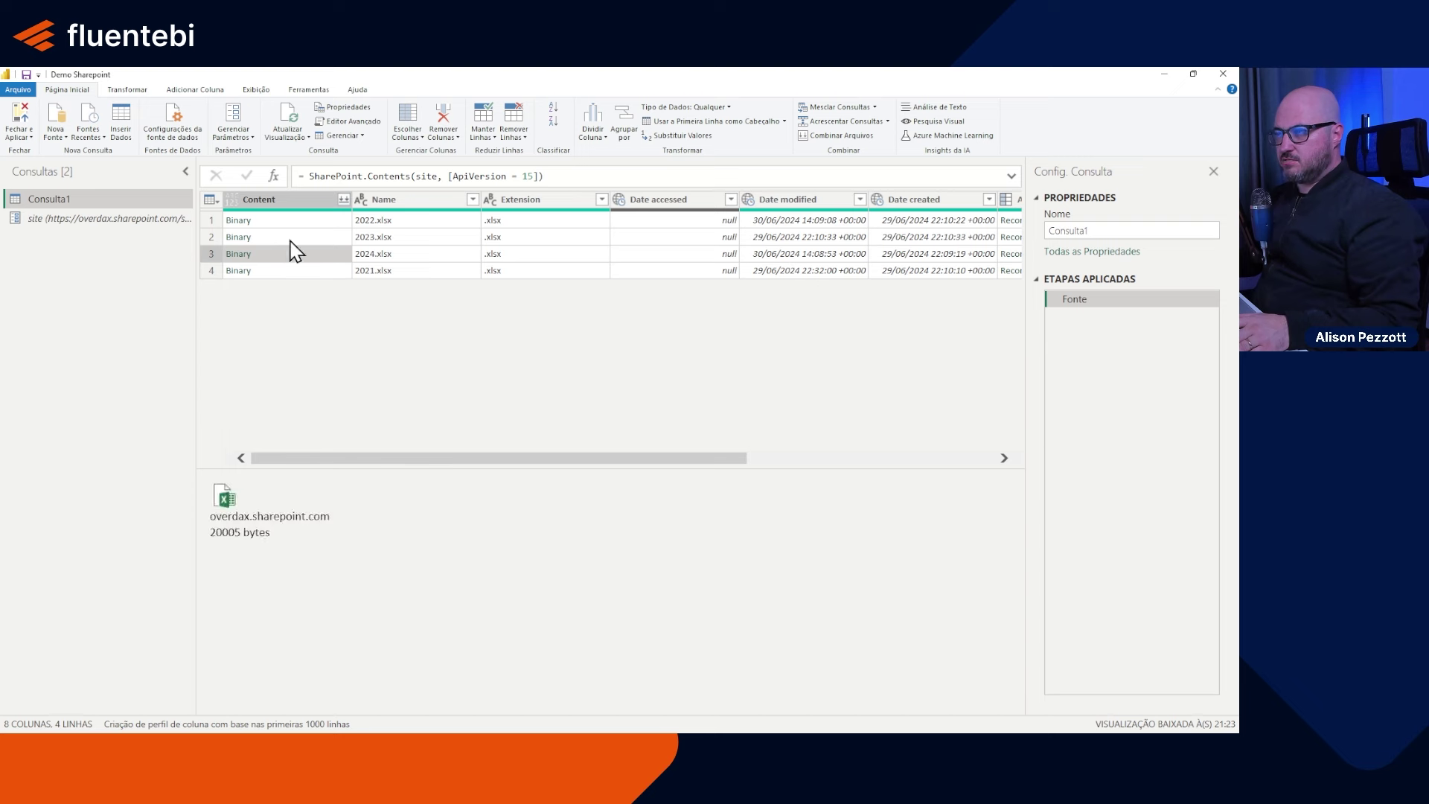
left_click(291, 237)
left_click(291, 225)
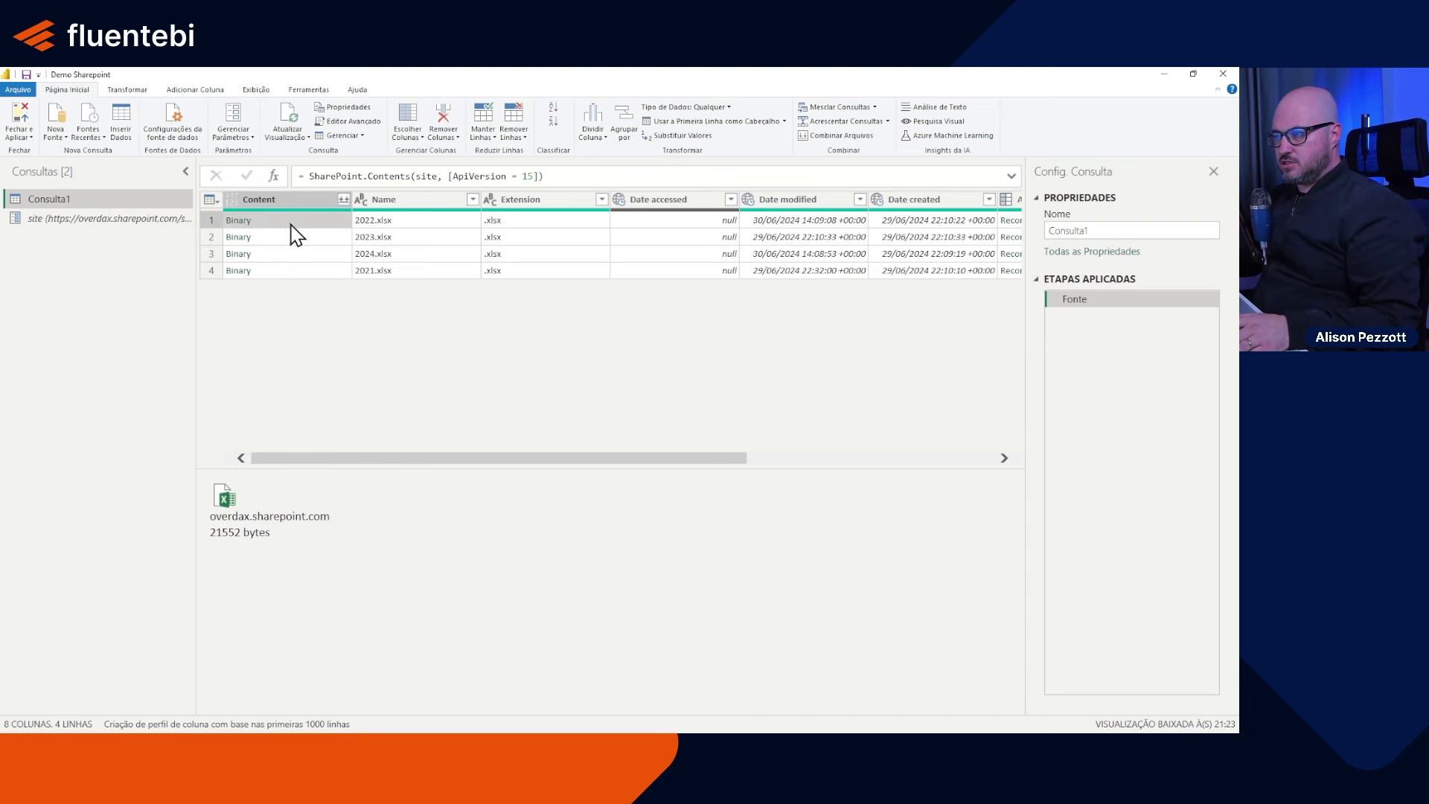
left_click(427, 221)
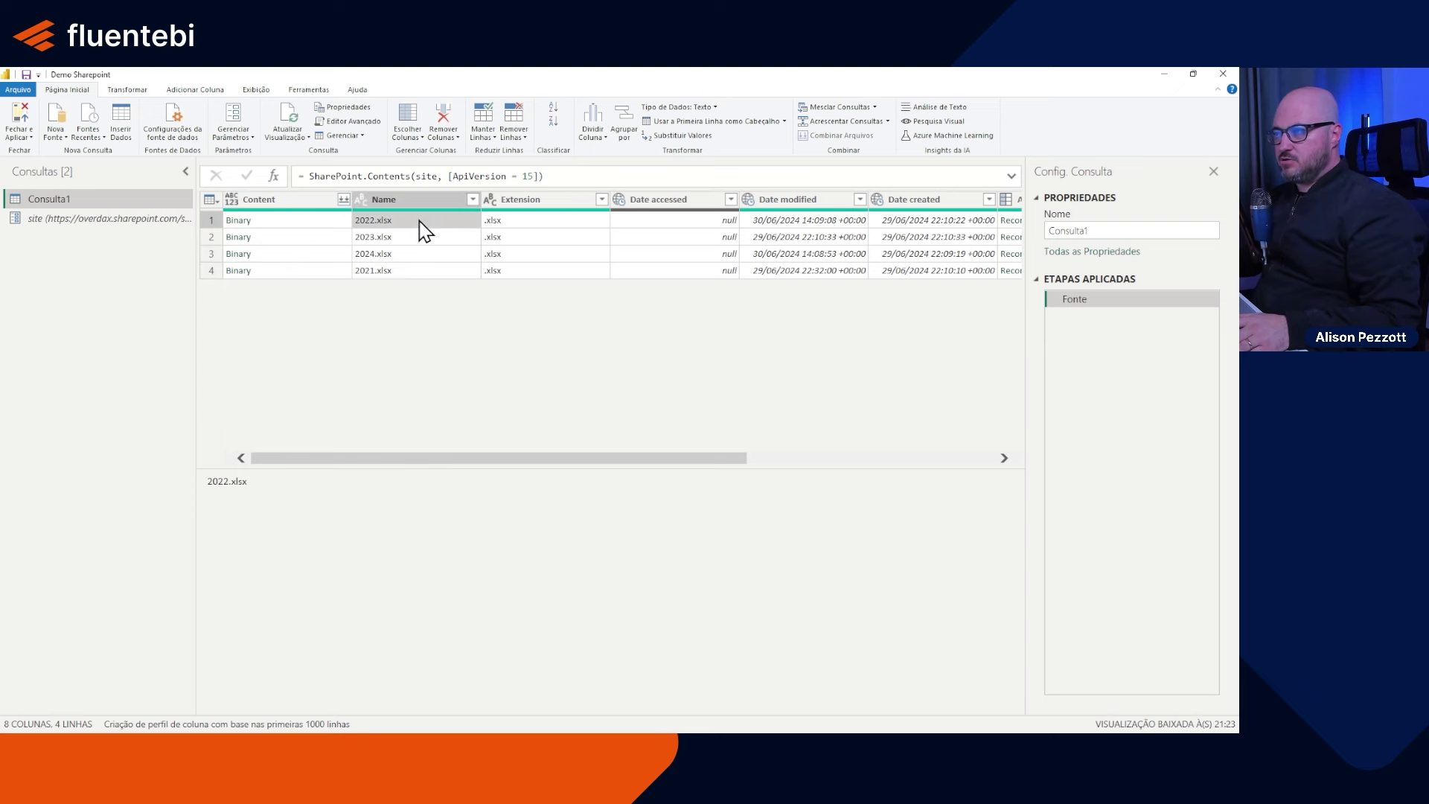
left_click(293, 222)
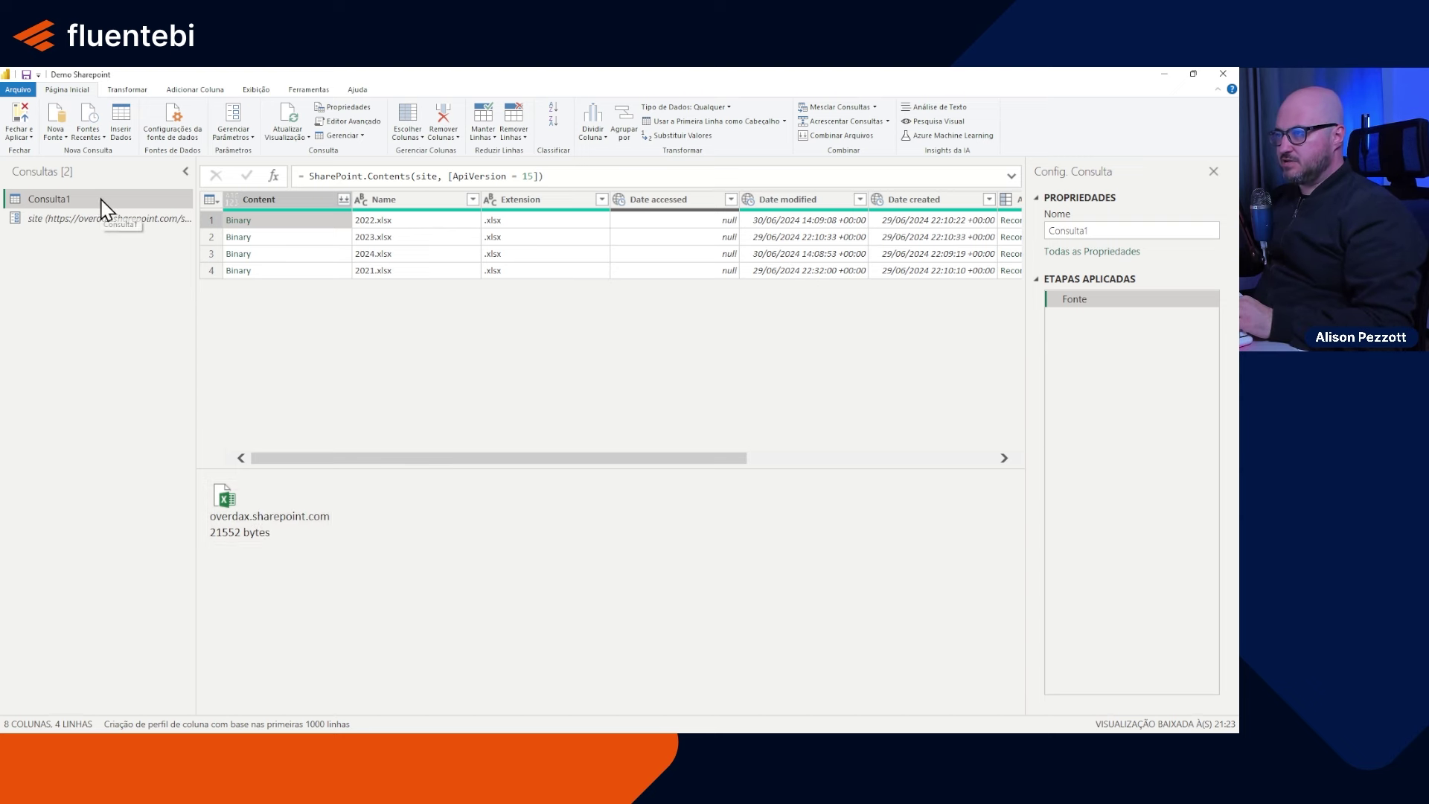
Step: Create a query that references Consulta1 and open the 2021.xlsx binary in it as an Excel workbook
right_click(41, 198)
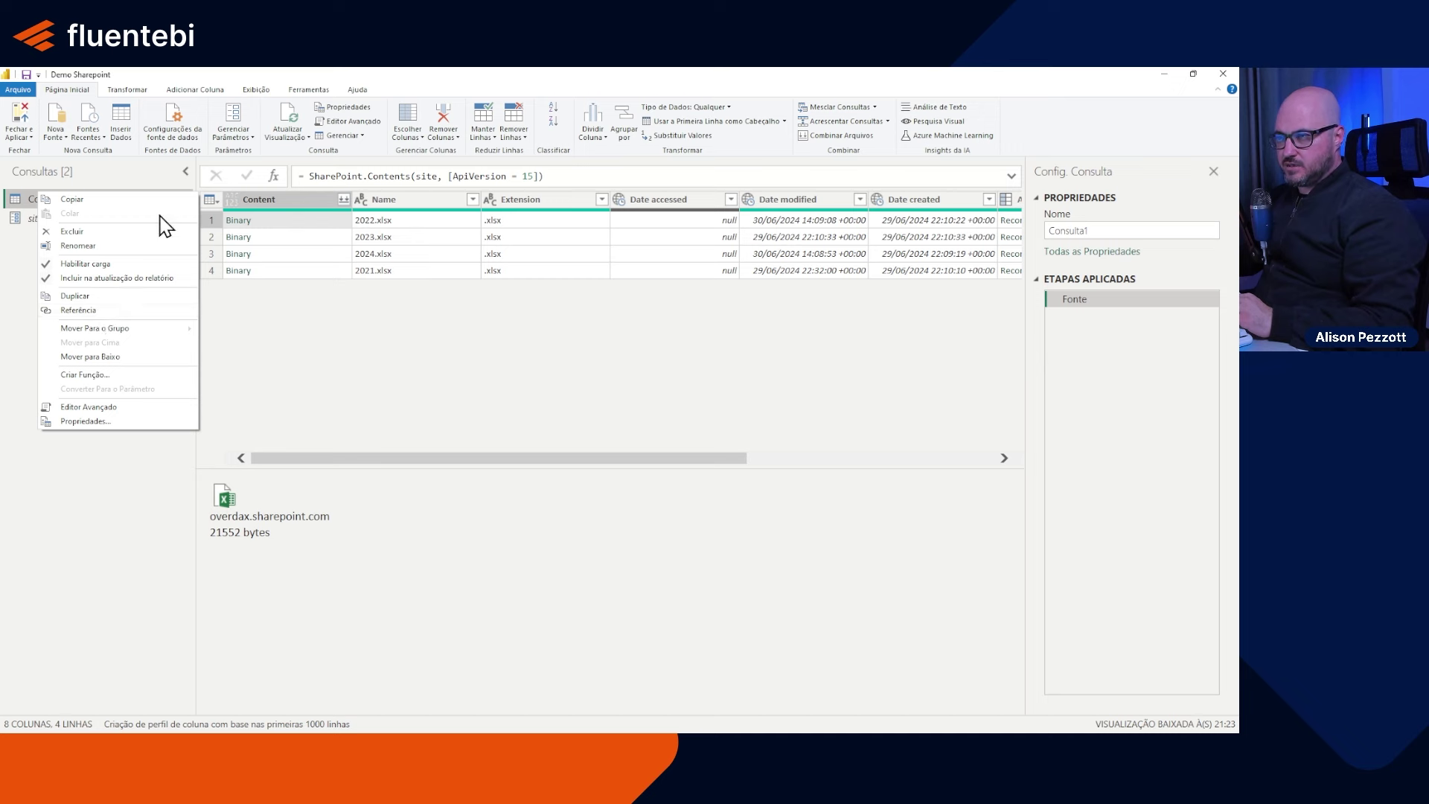
left_click(78, 309)
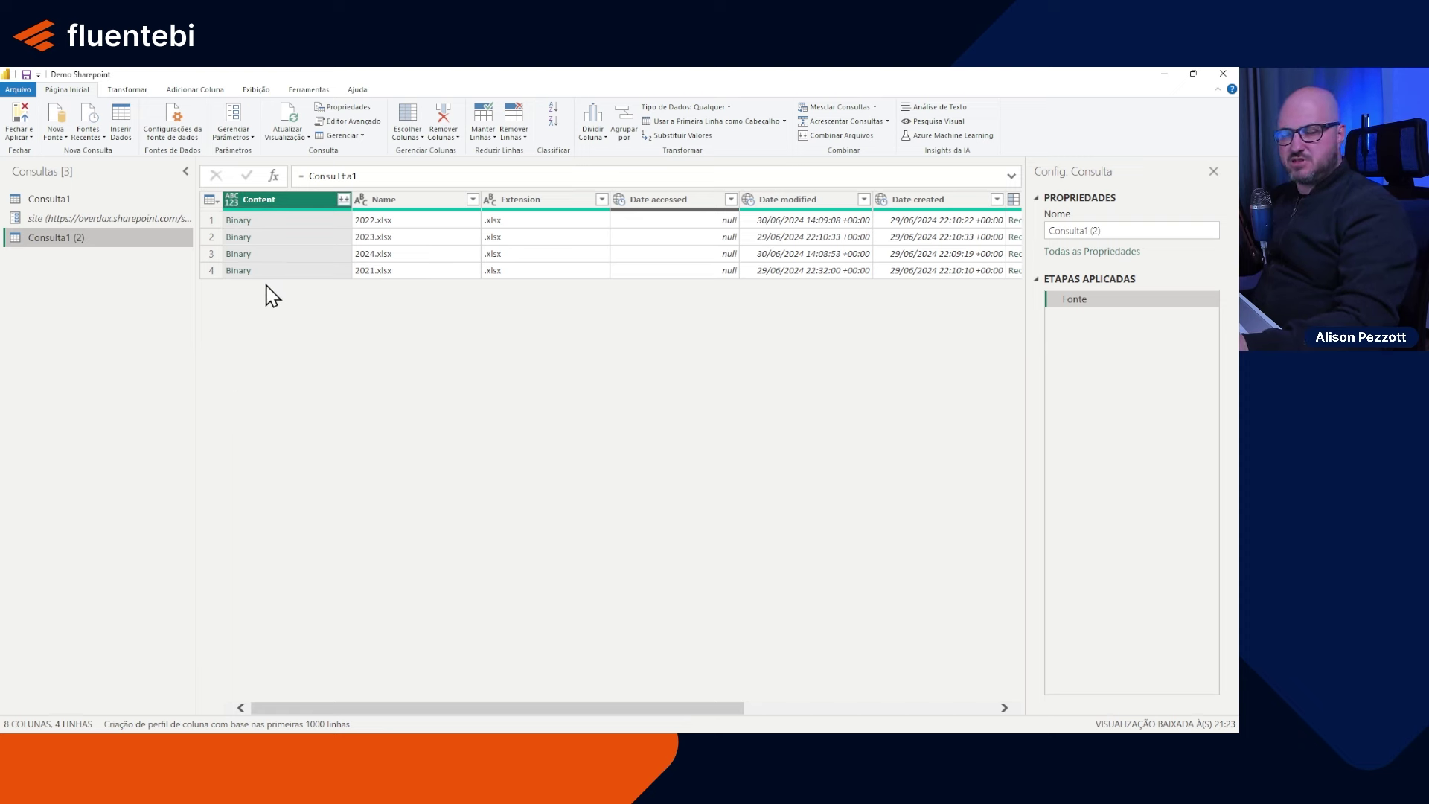
left_click(239, 270)
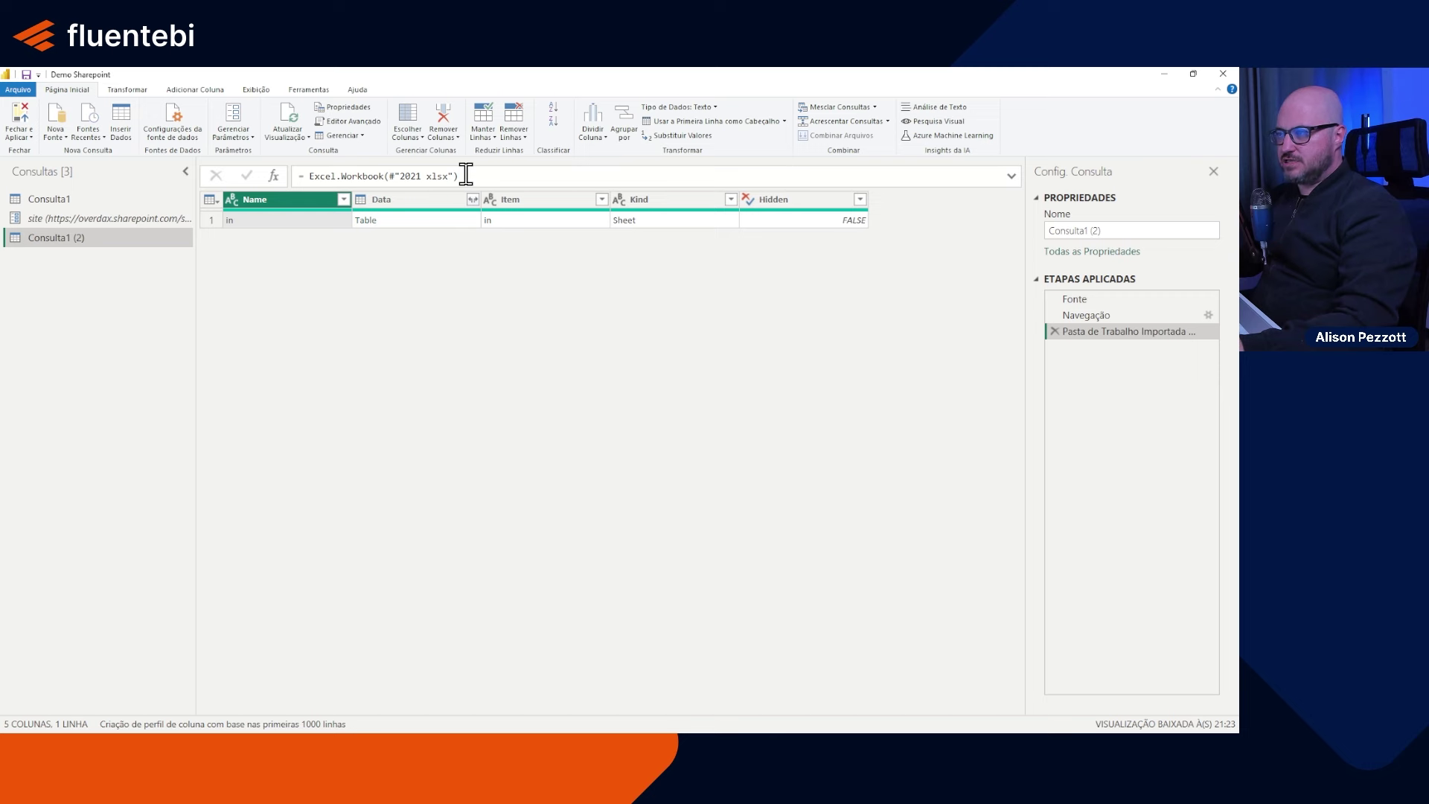
Step: Open the full M code of Consulta1 (2) and merge its first two lines into Fonte = Consulta1{[Name="2021.xlsx"]}[Content]
left_click(348, 120)
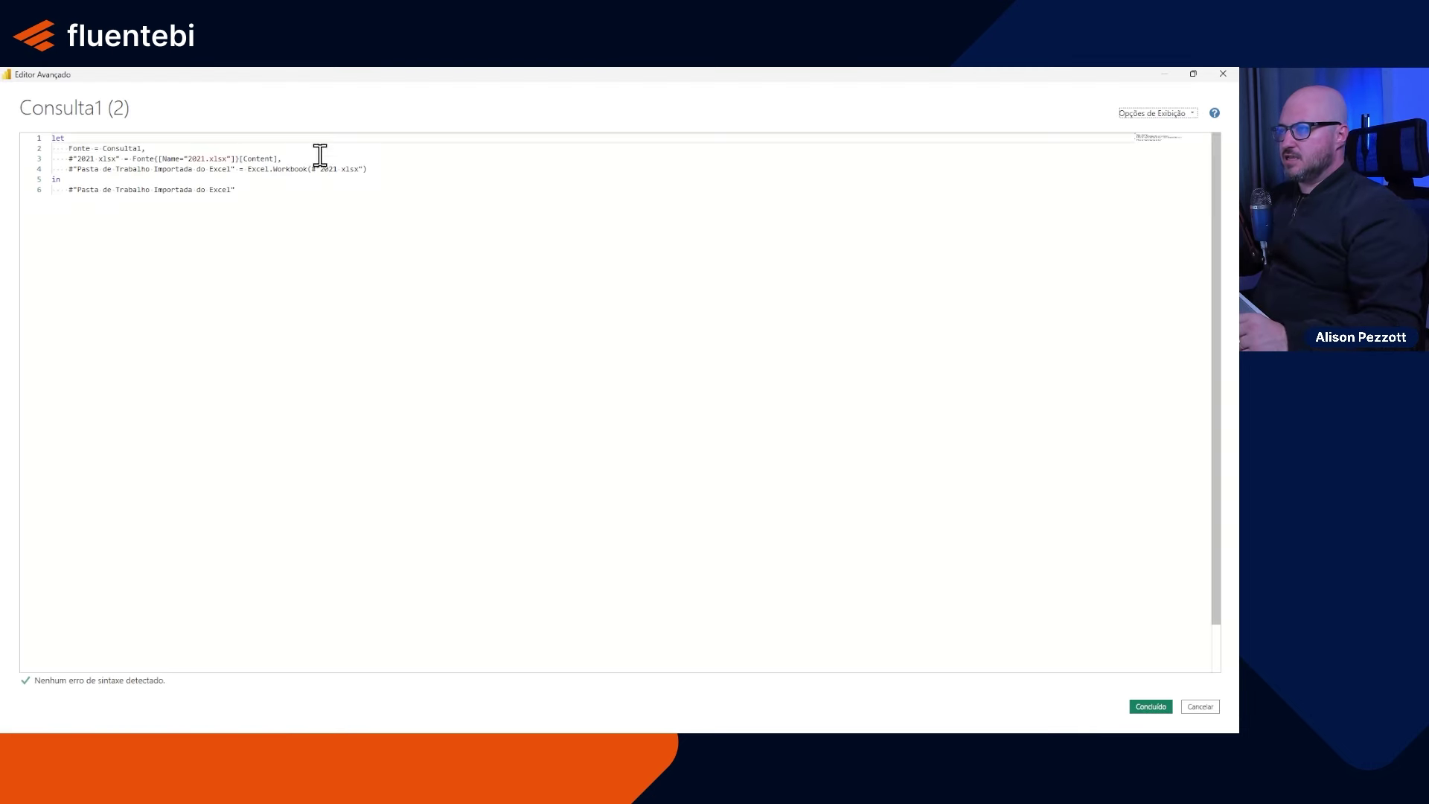
scroll(374, 174, "up", 4, "ctrl")
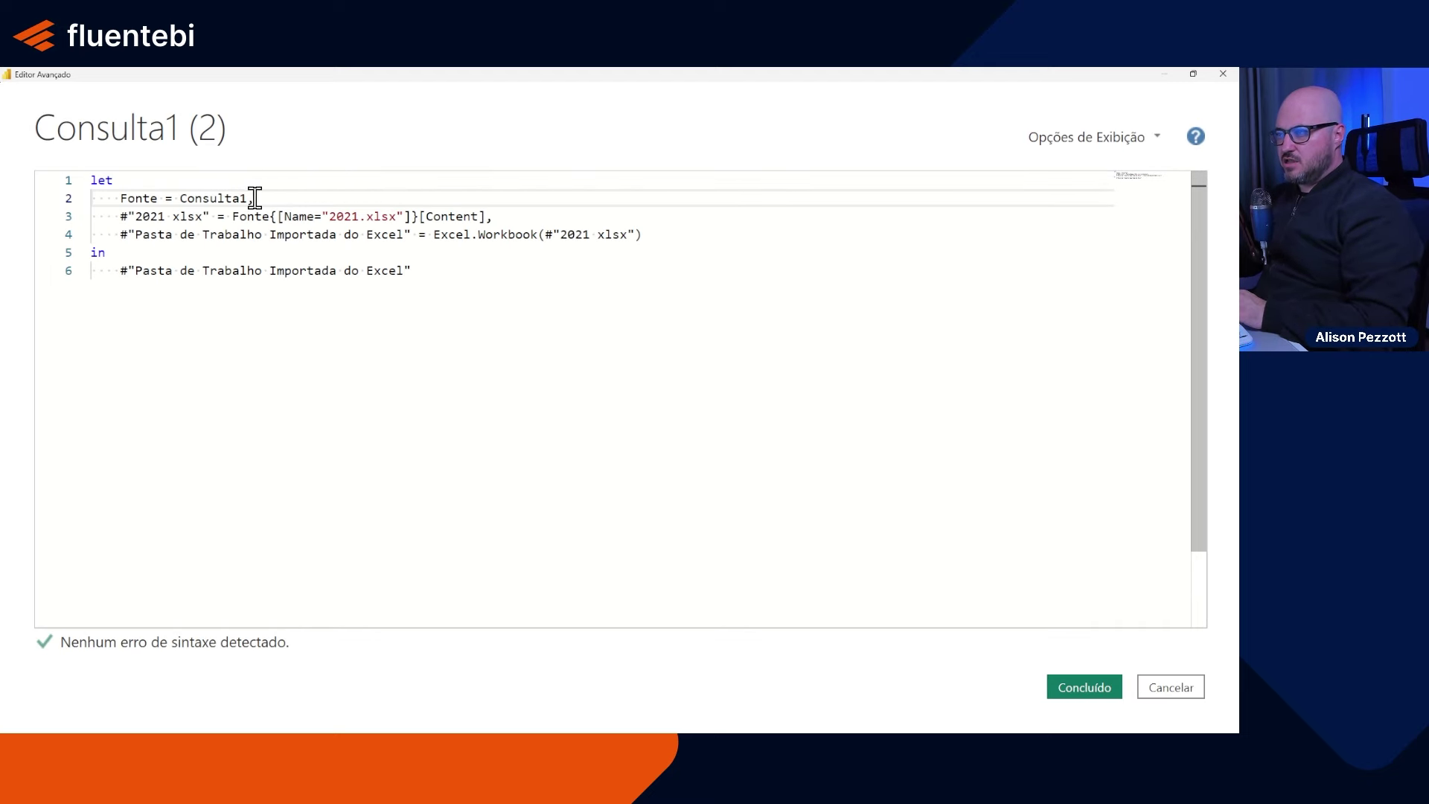
double_click(195, 199)
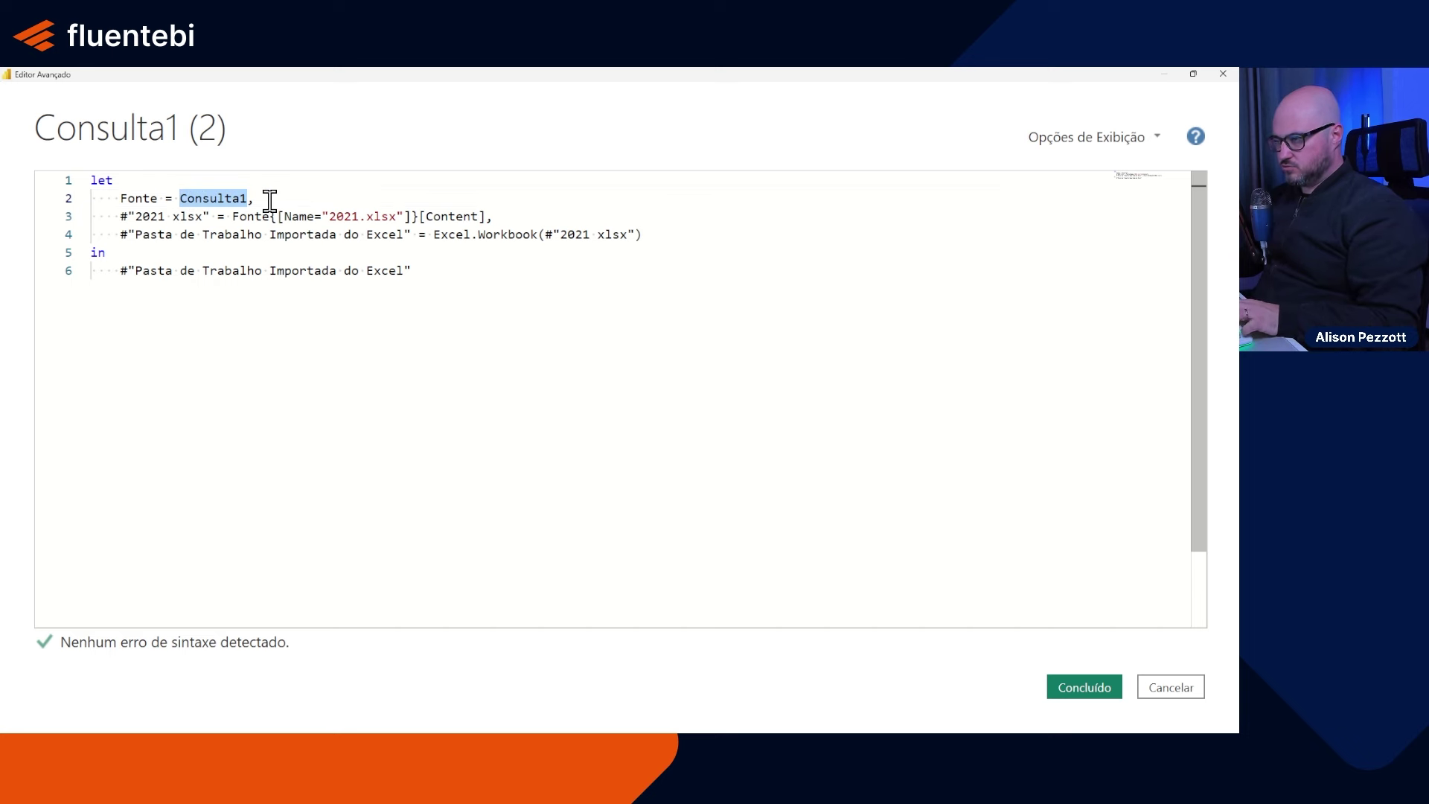
key("ctrl+c")
double_click(249, 217)
key("ctrl+v")
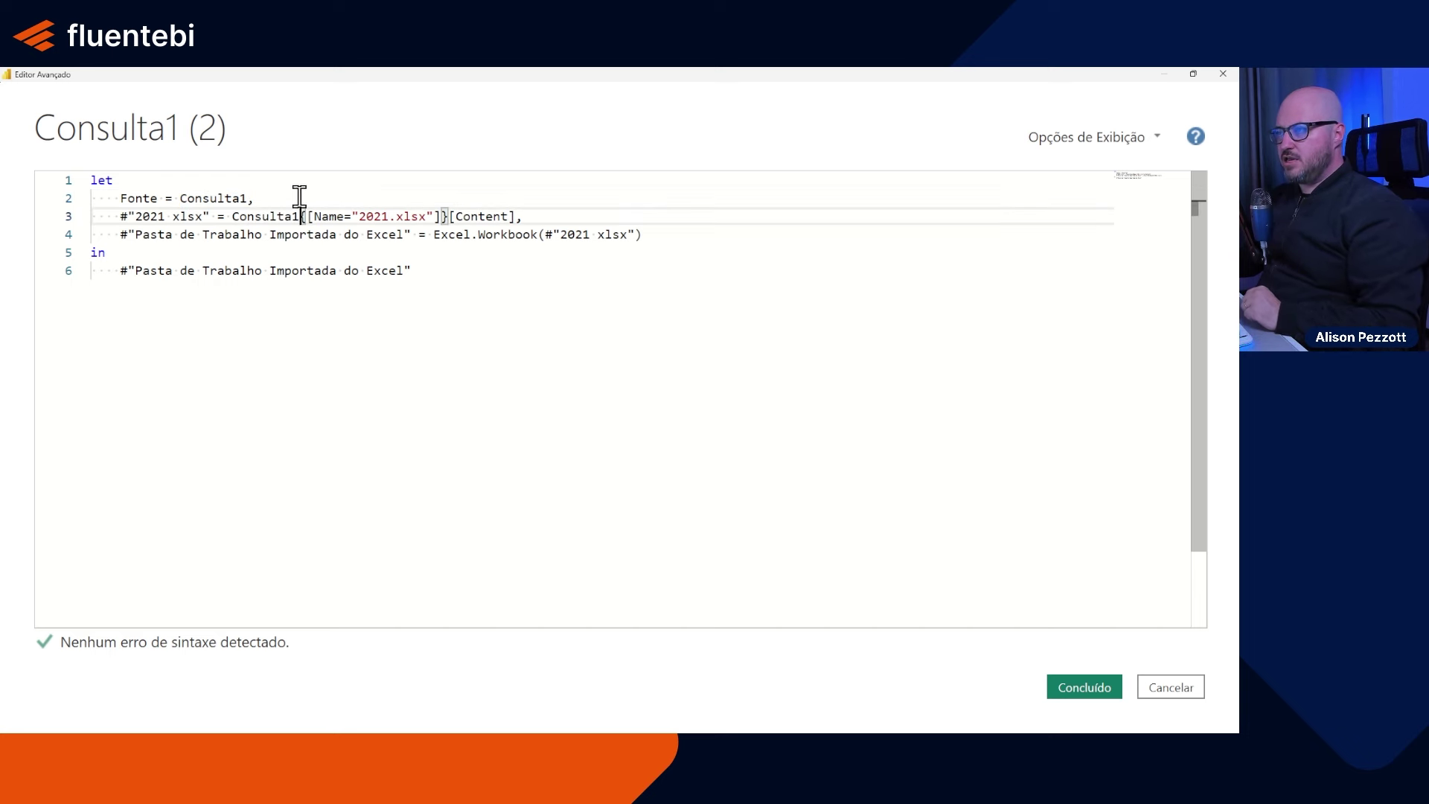
left_click_drag(233, 217, 185, 196)
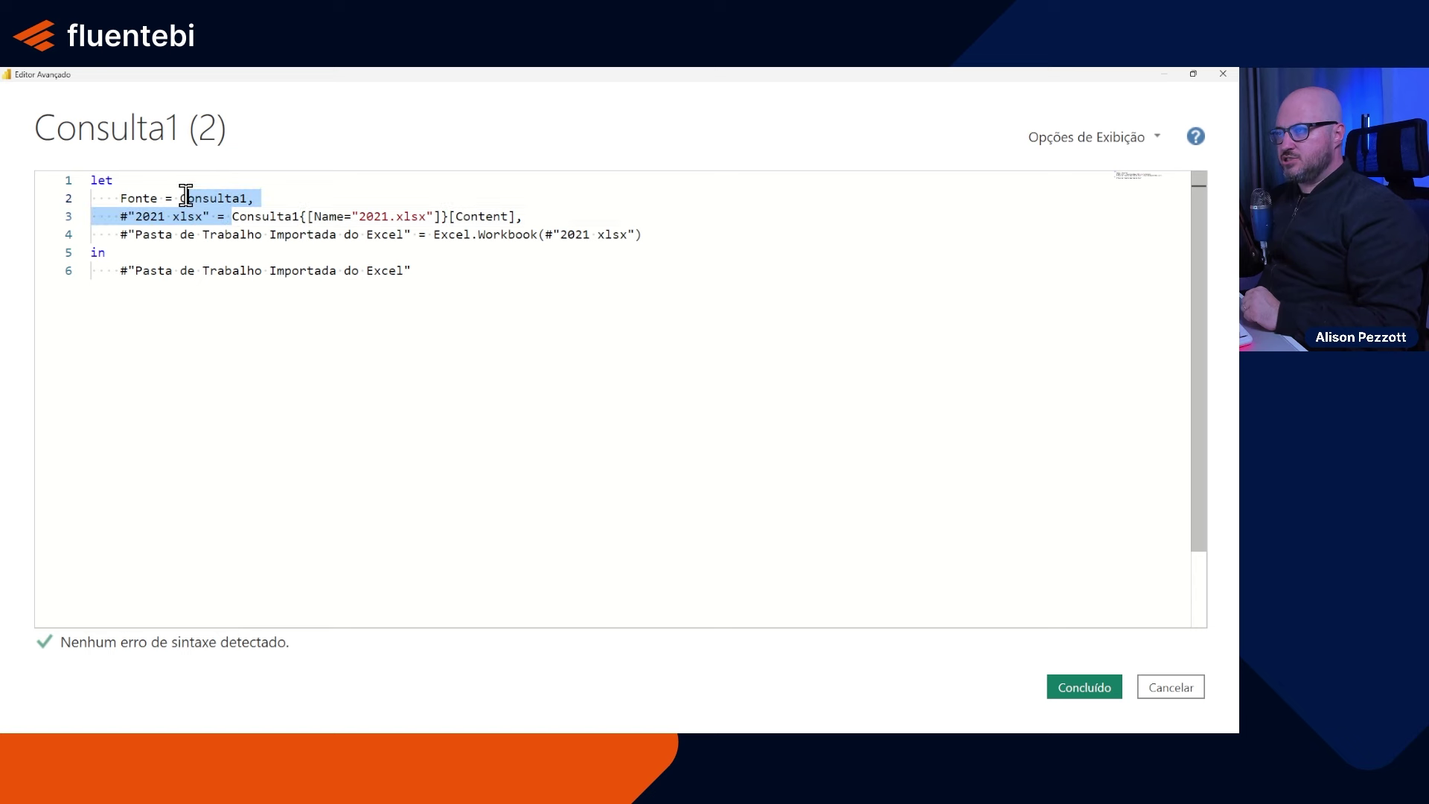
key("Delete")
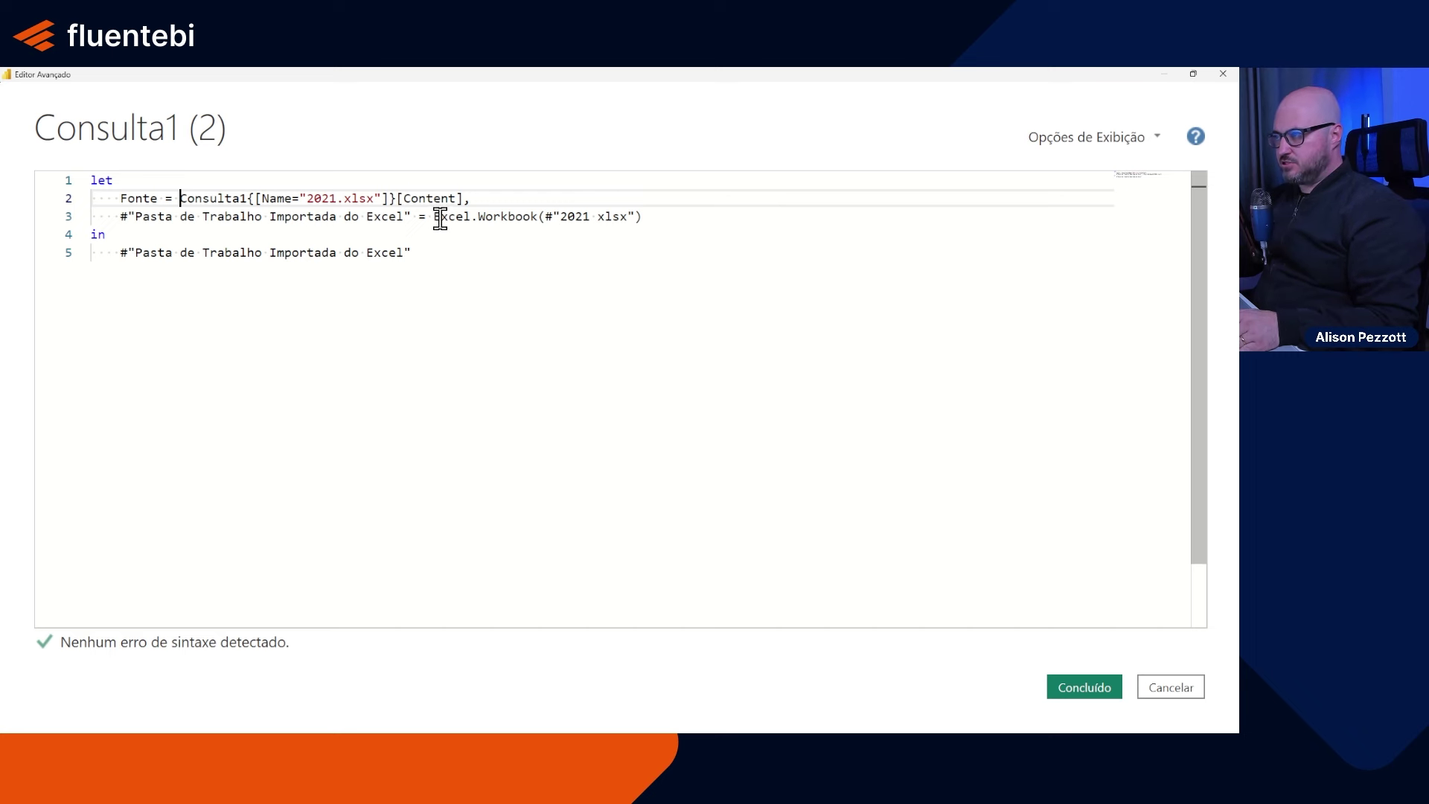
Step: Wrap the Fonte expression in Excel.Workbook( ) and delete the leftover line of the imported workbook step
left_click_drag(435, 218, 545, 215)
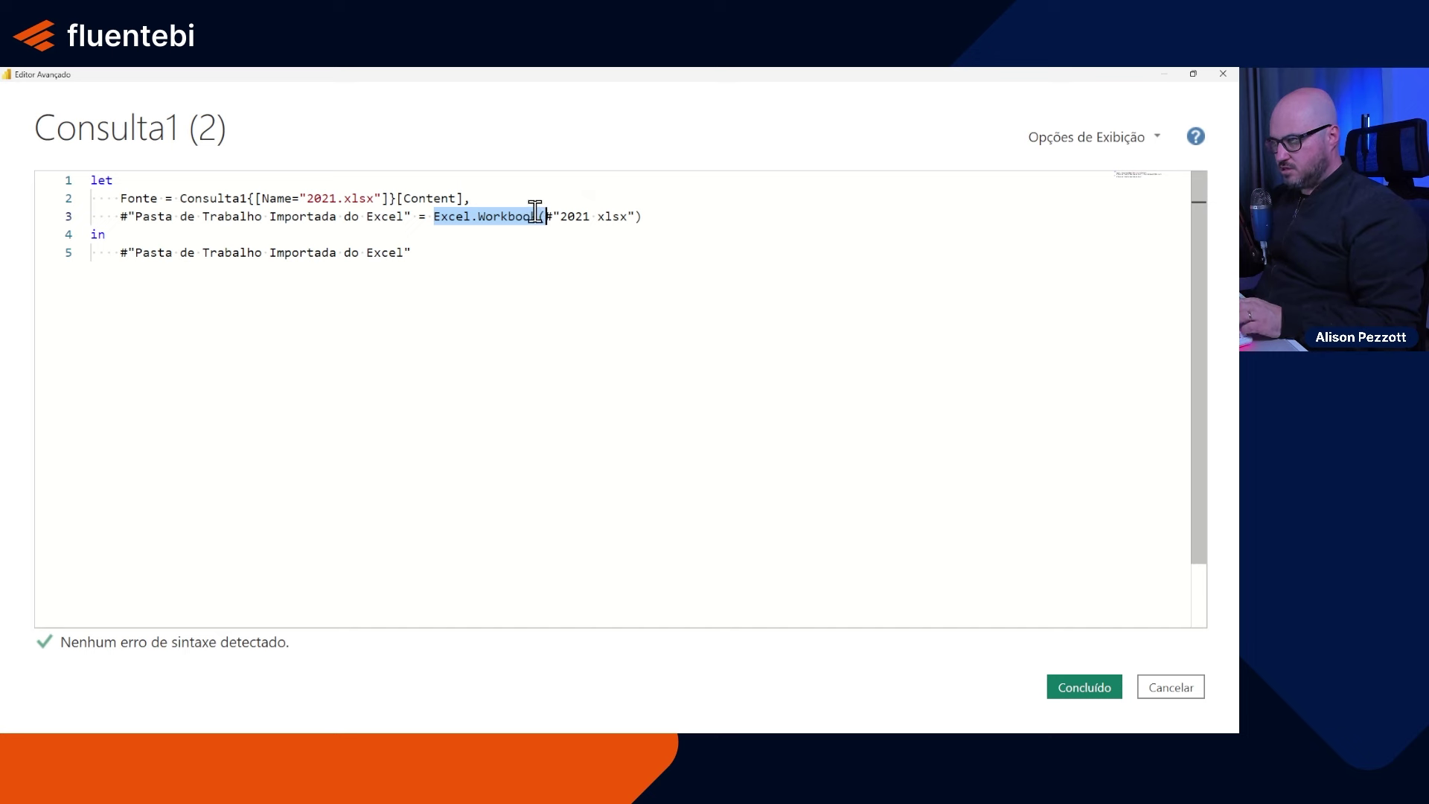
key("ctrl+x")
left_click(180, 198)
key("ctrl+v")
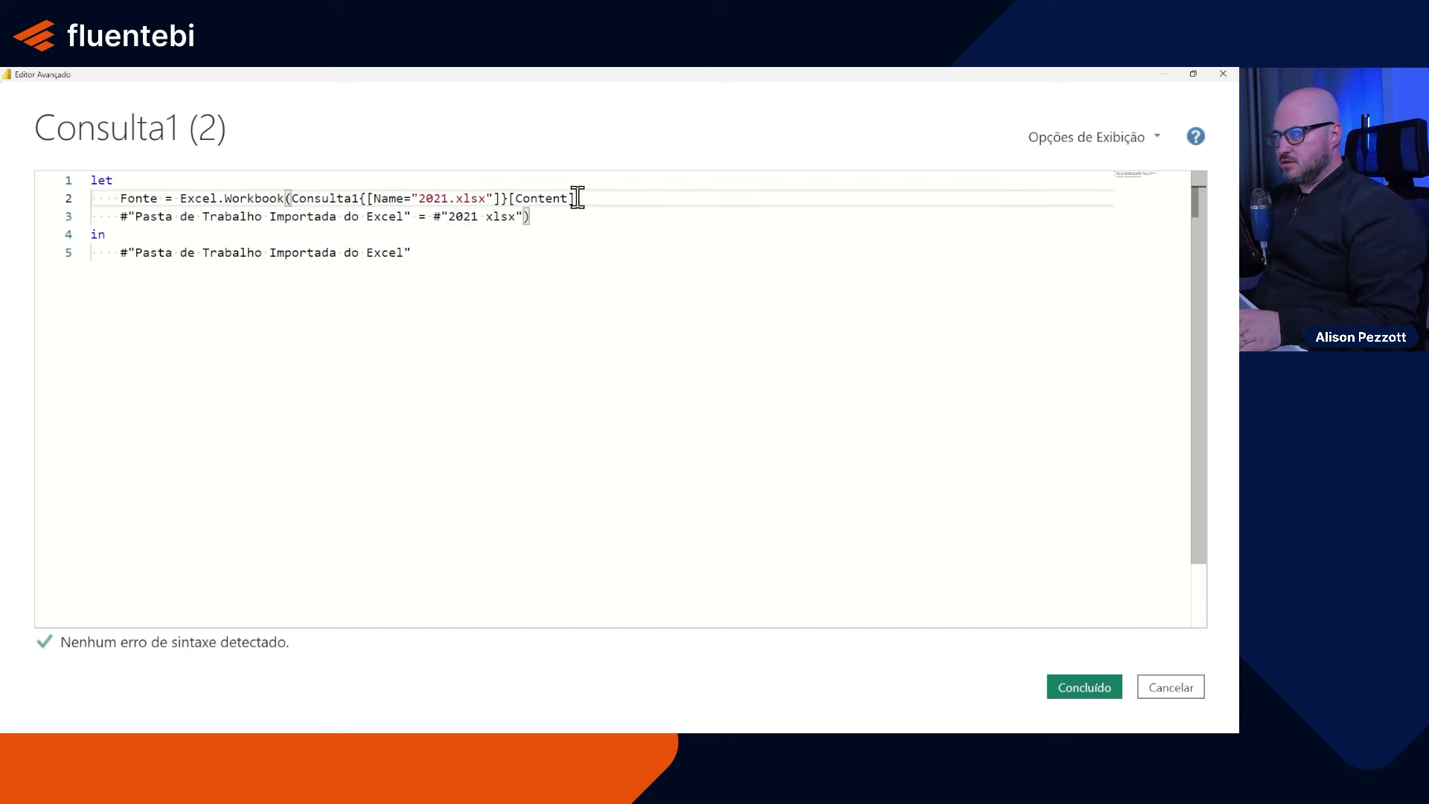
left_click(631, 198)
type(",")
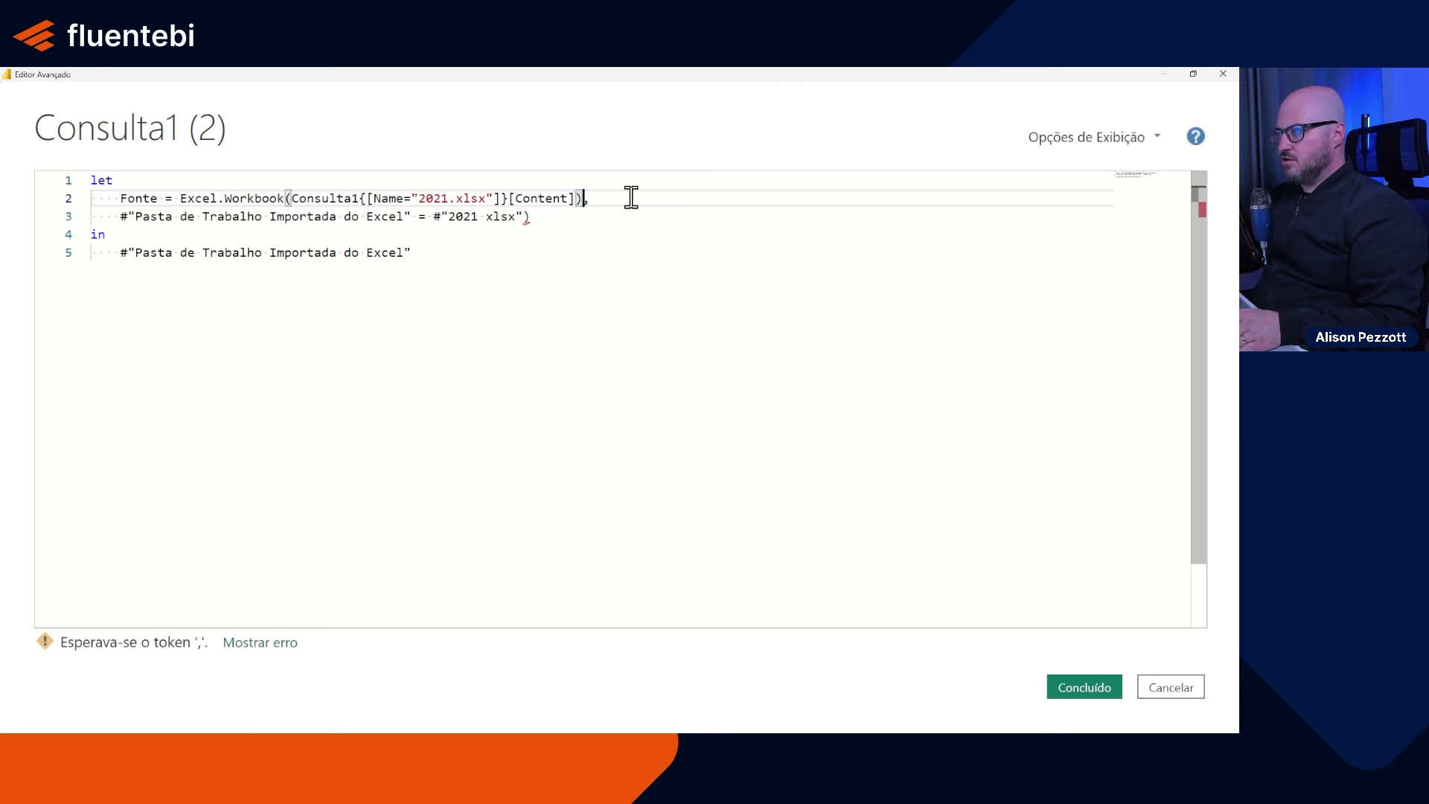
type(")")
key("Delete")
left_click_drag(594, 216, 38, 223)
key("Delete")
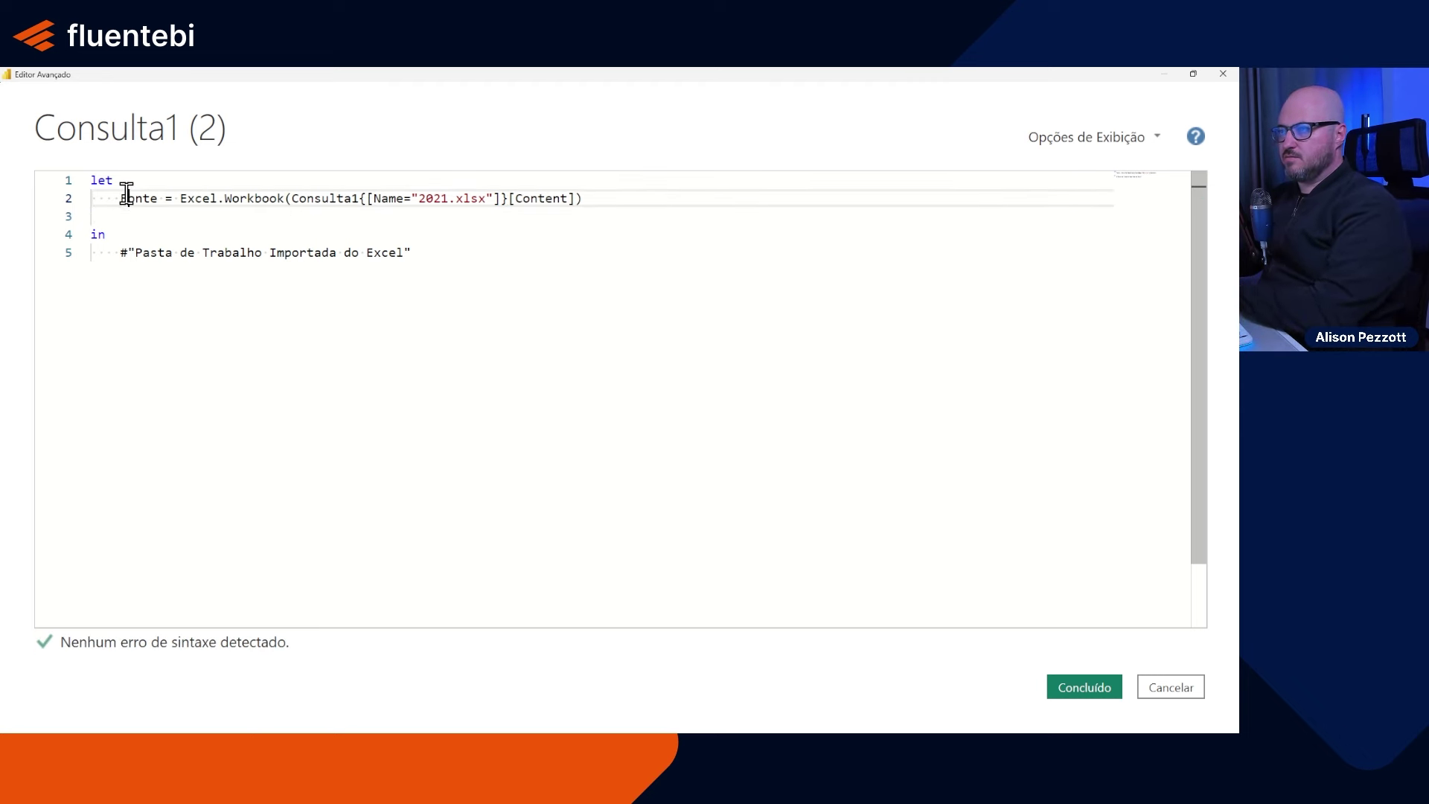
Step: Rename the Fonte variable in the code as arquivo
triple_click(127, 198)
double_click(135, 198)
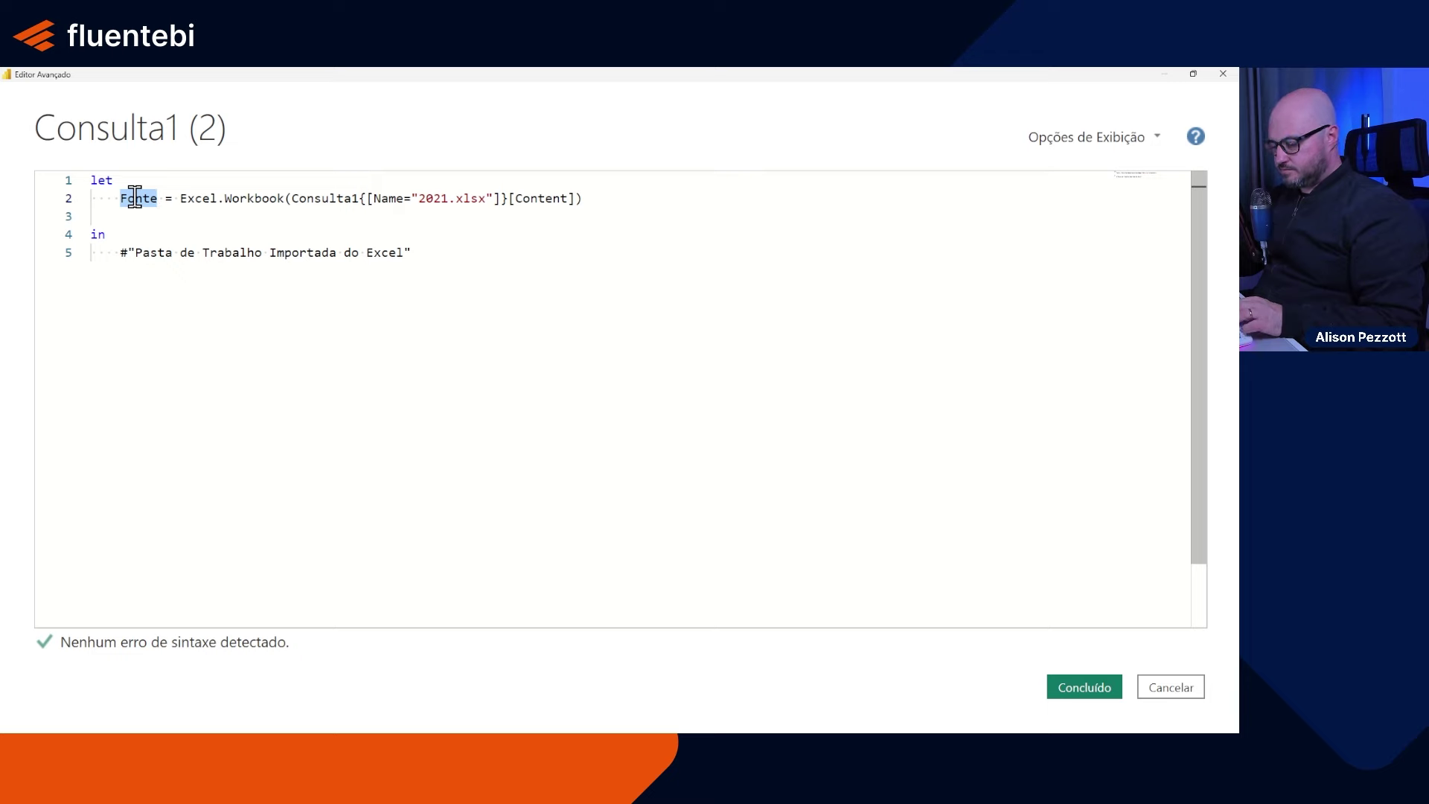
type("ar")
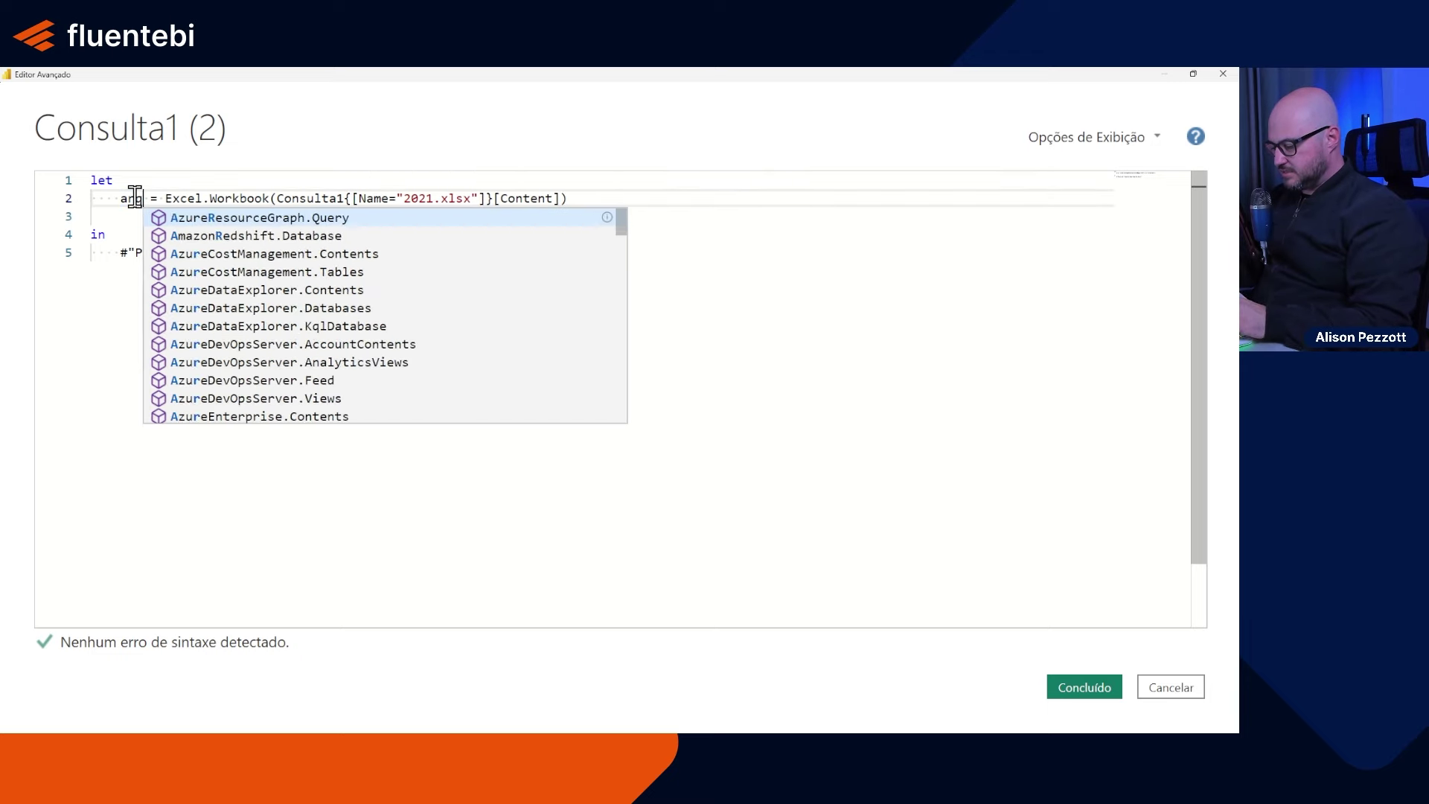
type("quivo")
double_click(134, 197)
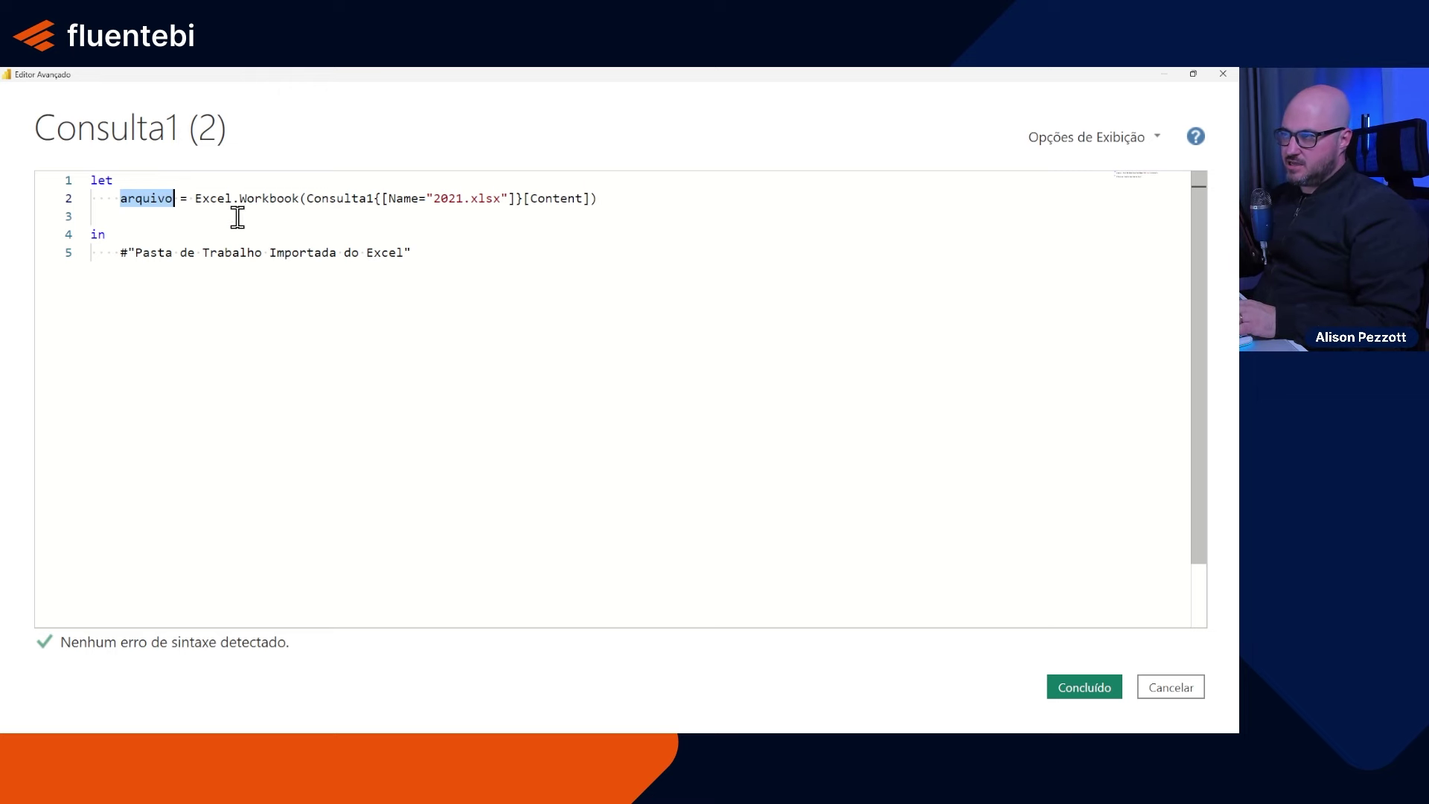
Step: Name the variable that holds the Excel.Workbook expression excel
double_click(147, 196)
type("eex")
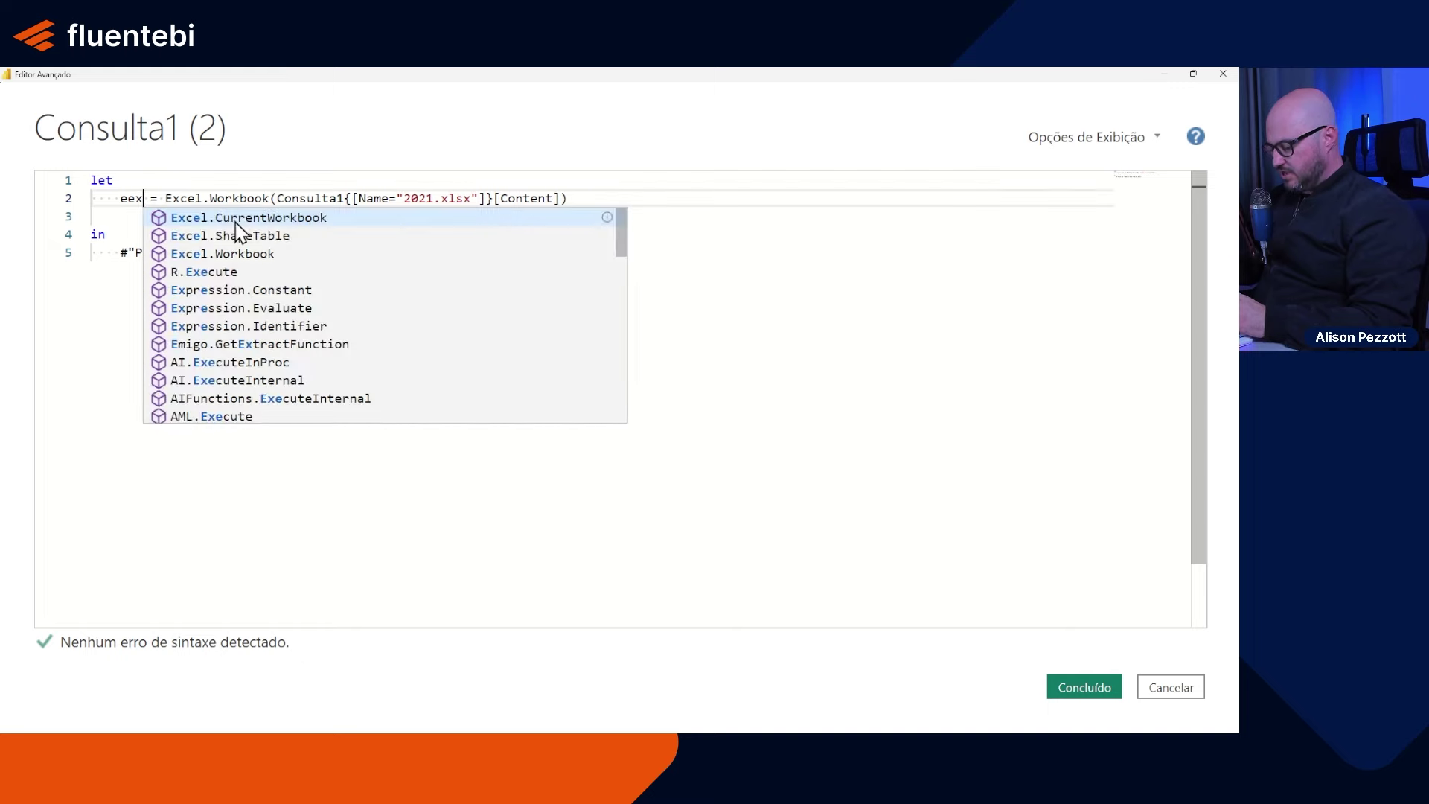
type("cel")
left_click(134, 202)
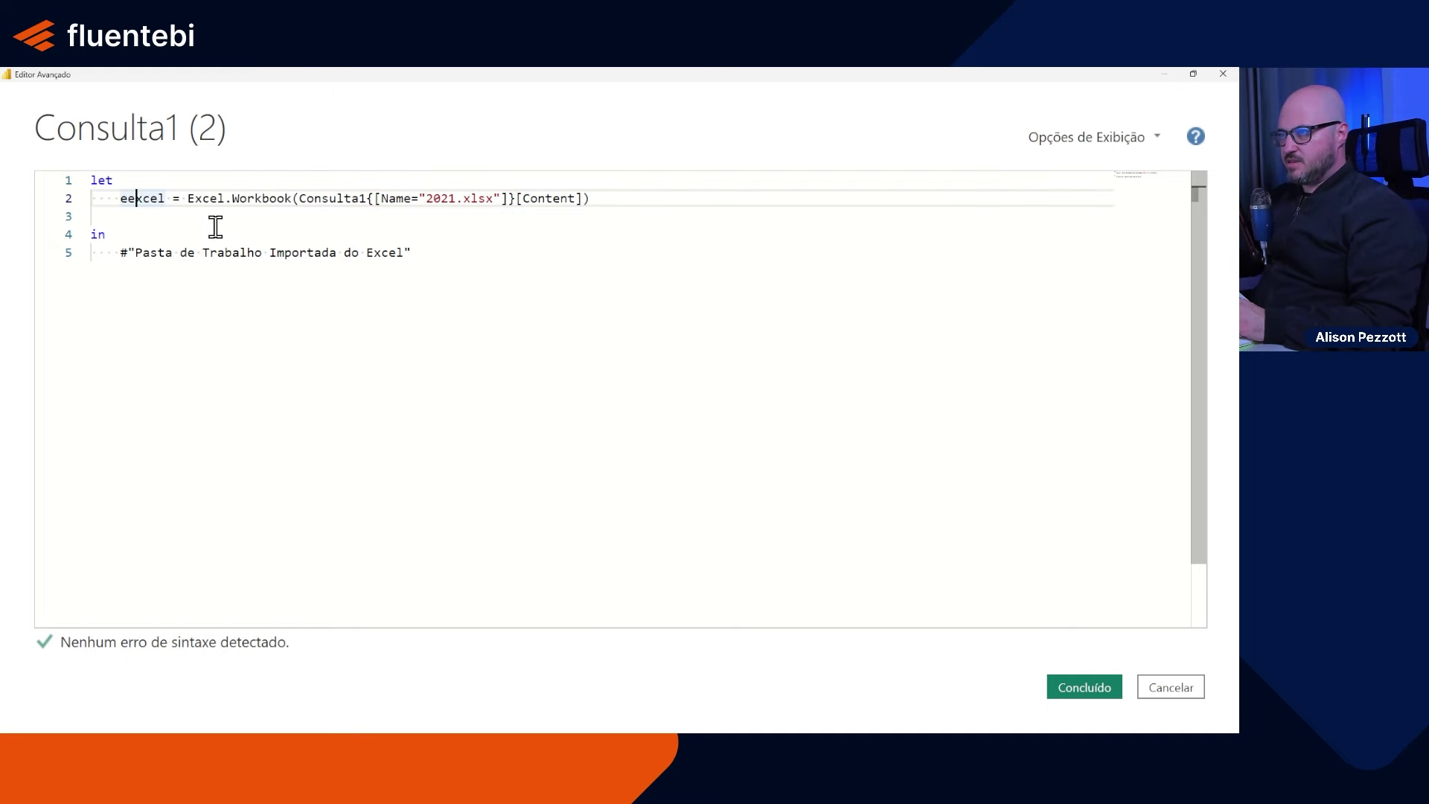
key("BackSpace")
Step: Return excel in the query's in clause, remove the blank line above it, and save the code
double_click(138, 198)
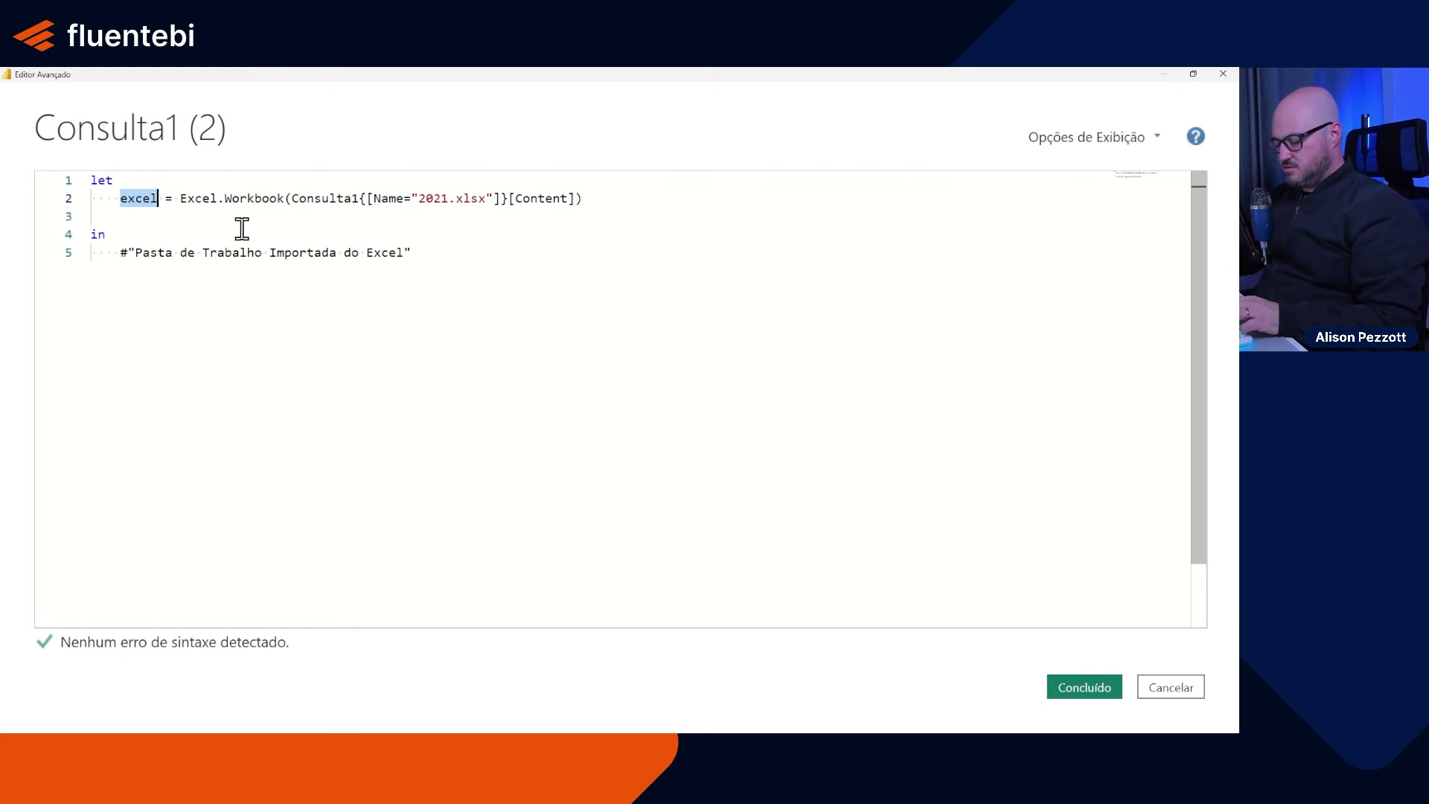
left_click_drag(117, 253, 424, 253)
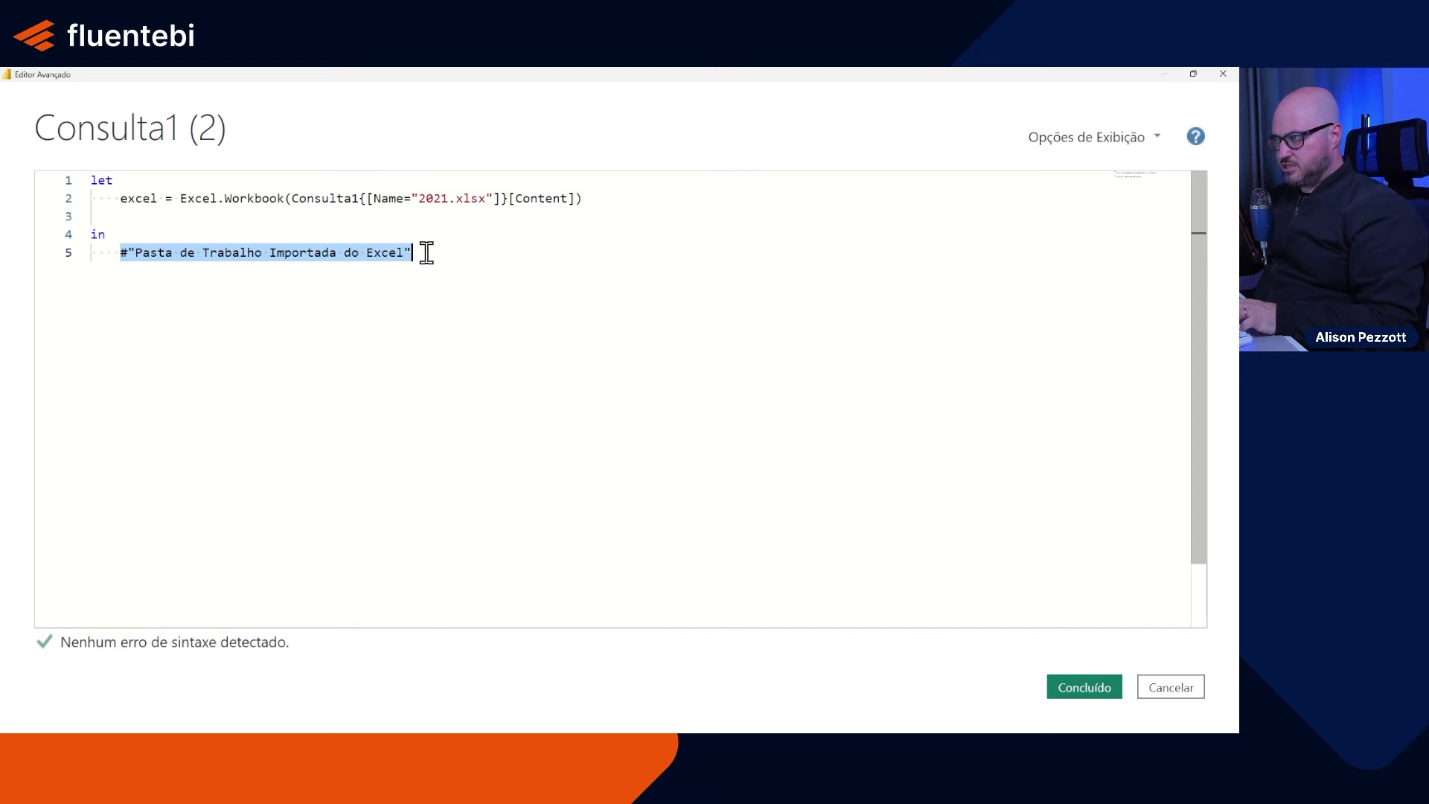
key("ctrl+v")
left_click(171, 216)
key("Delete")
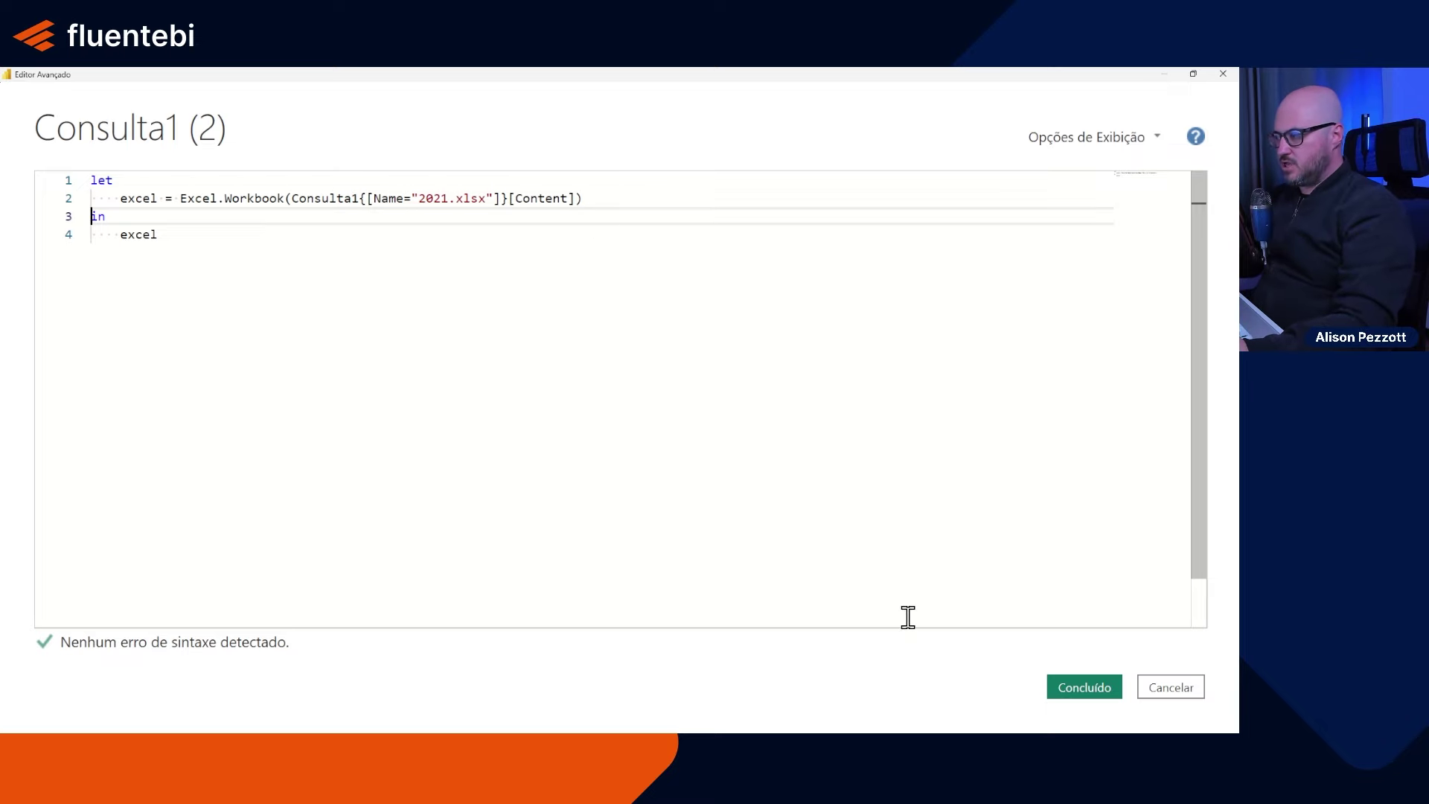
left_click(1070, 691)
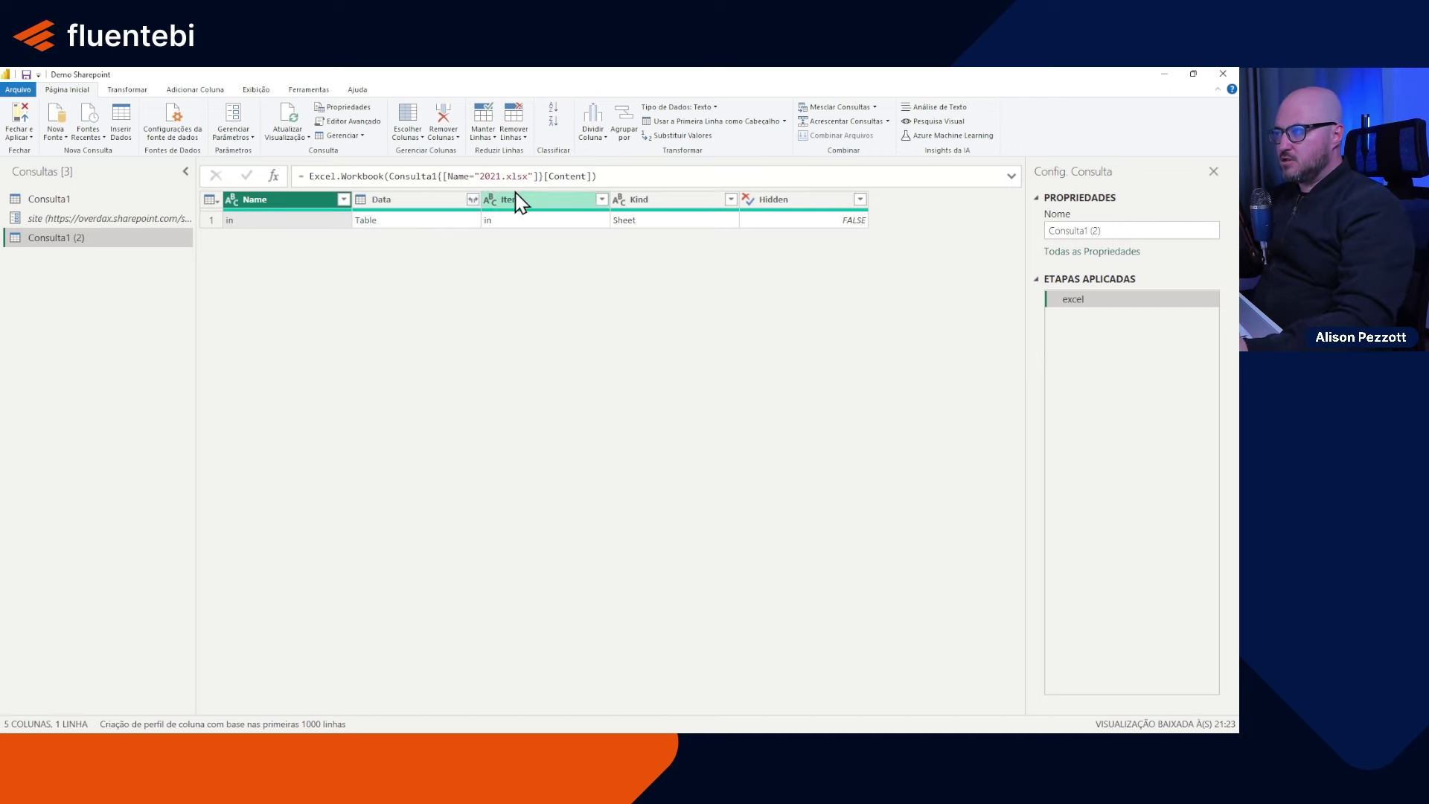
Step: Add a custom step to Consulta1 (2) and rename it as ano
left_click(274, 177)
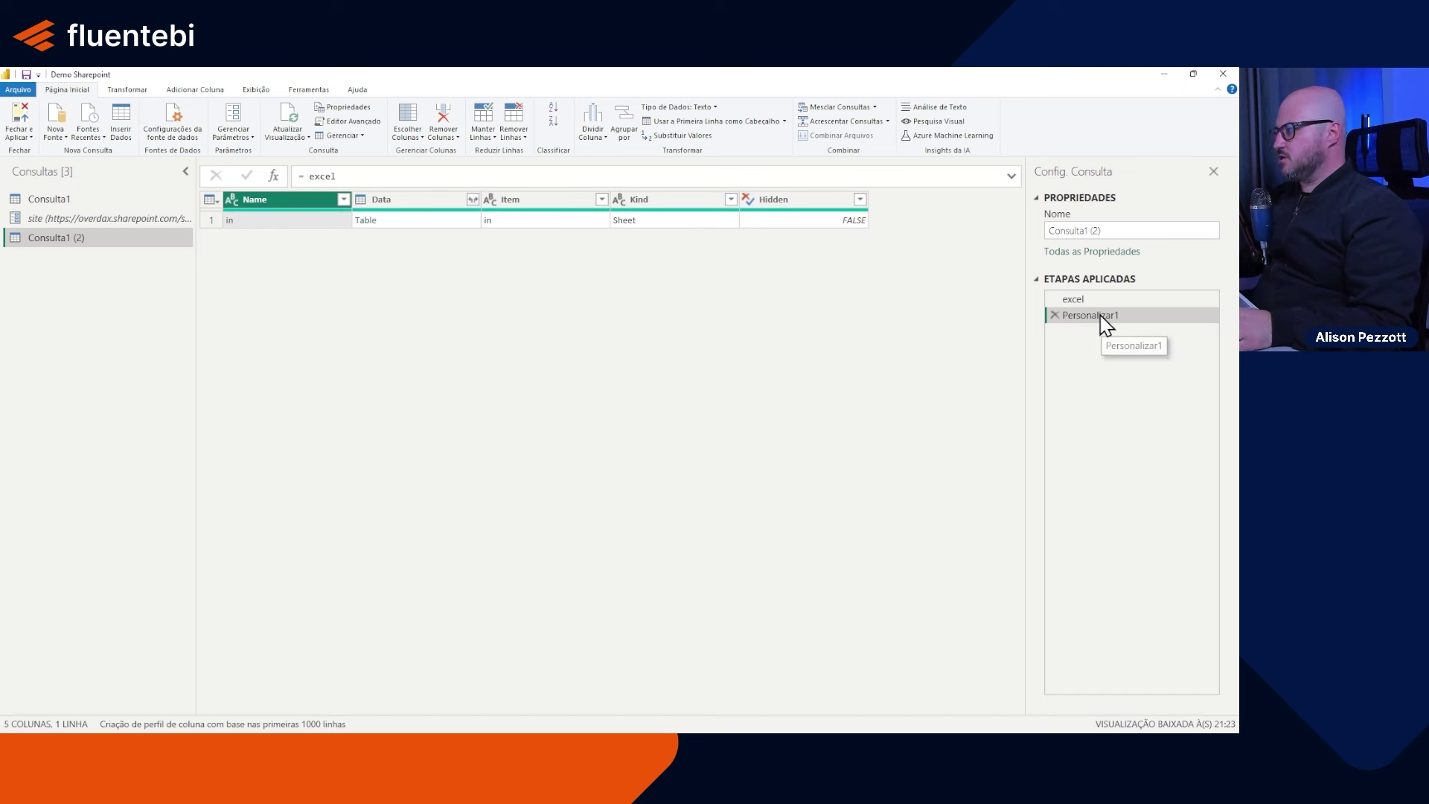
right_click(1103, 319)
left_click(920, 310)
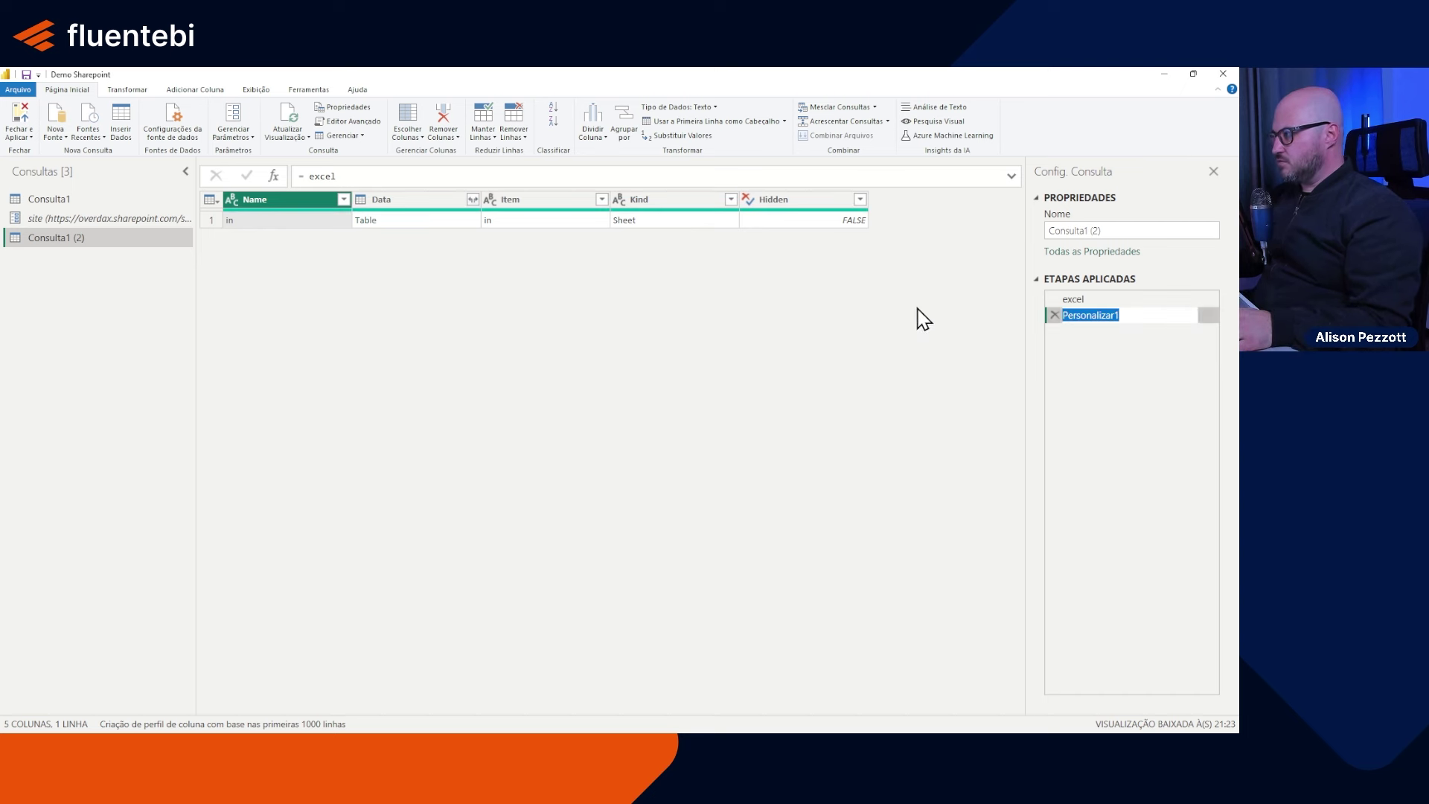
type("anbo")
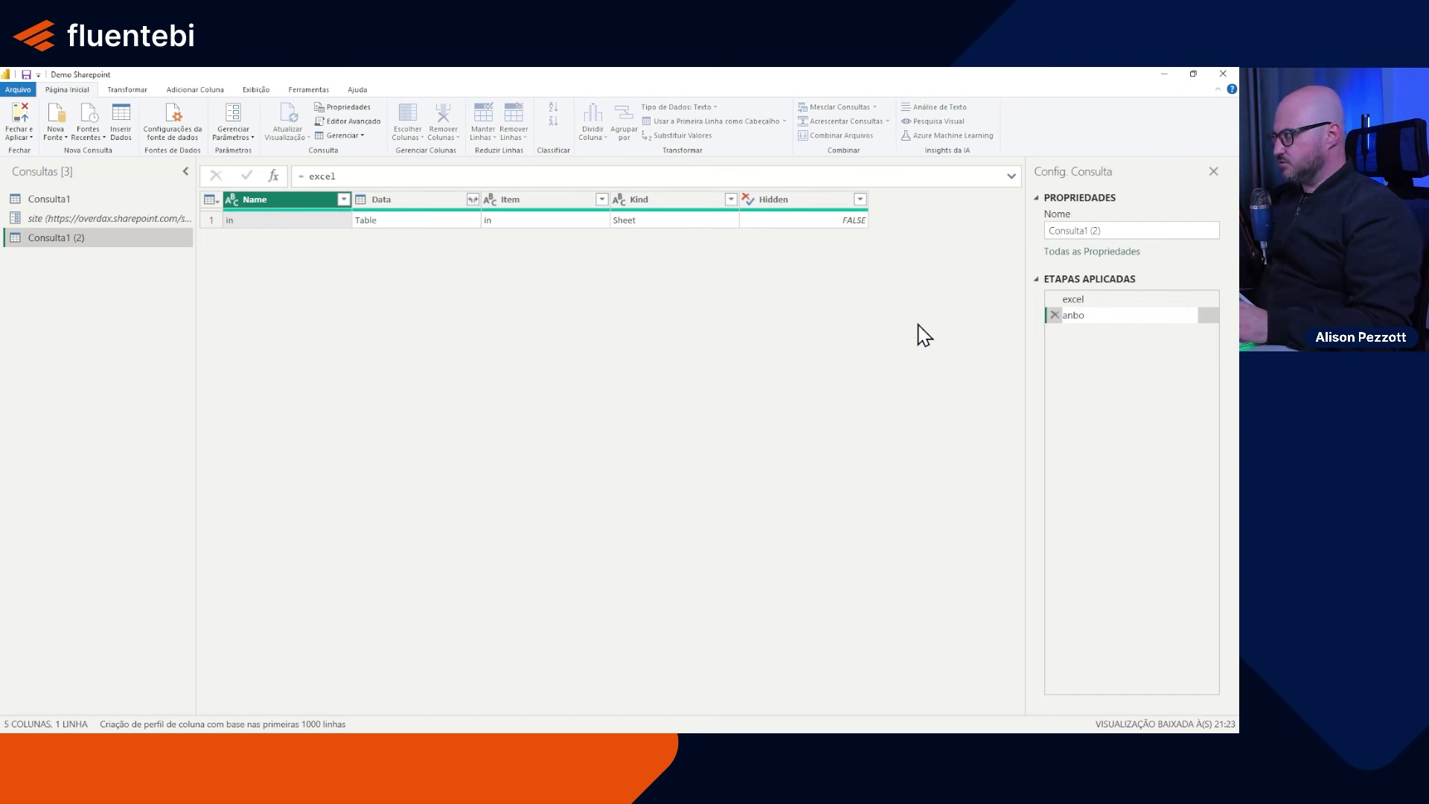
type("o")
key("Return")
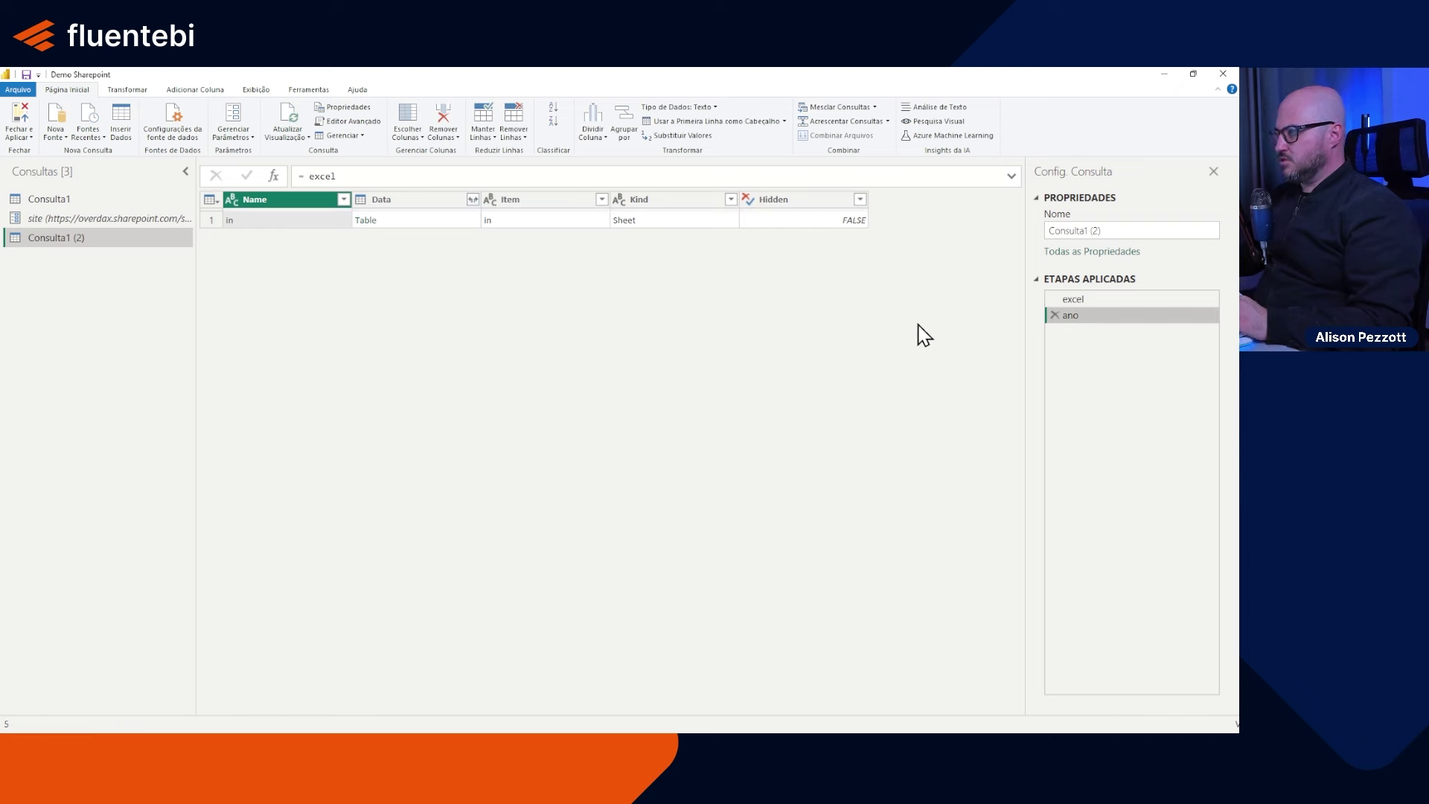
Step: Set the ano step's formula to the text "2022" and check the excel and ano steps
left_click(356, 176)
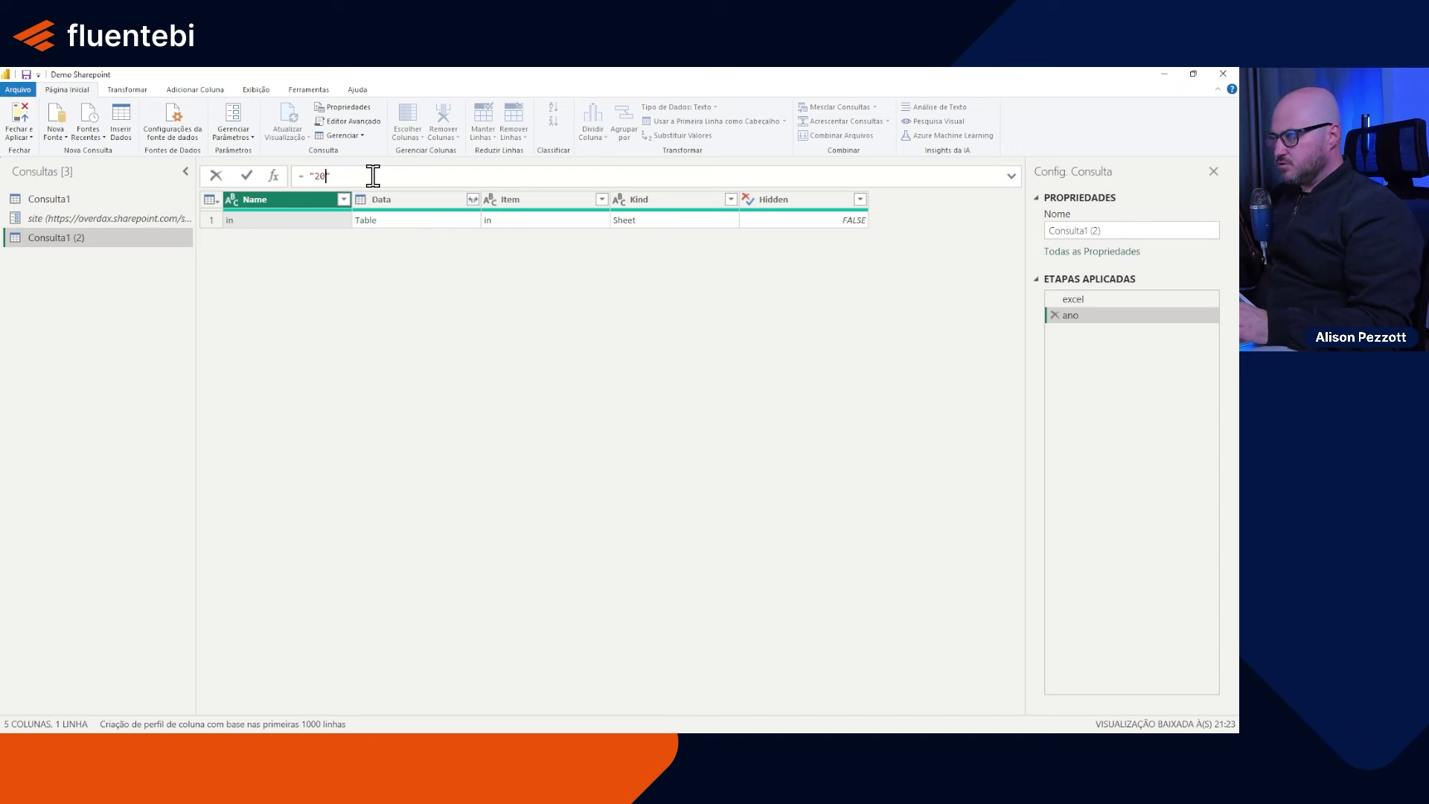
left_click(247, 176)
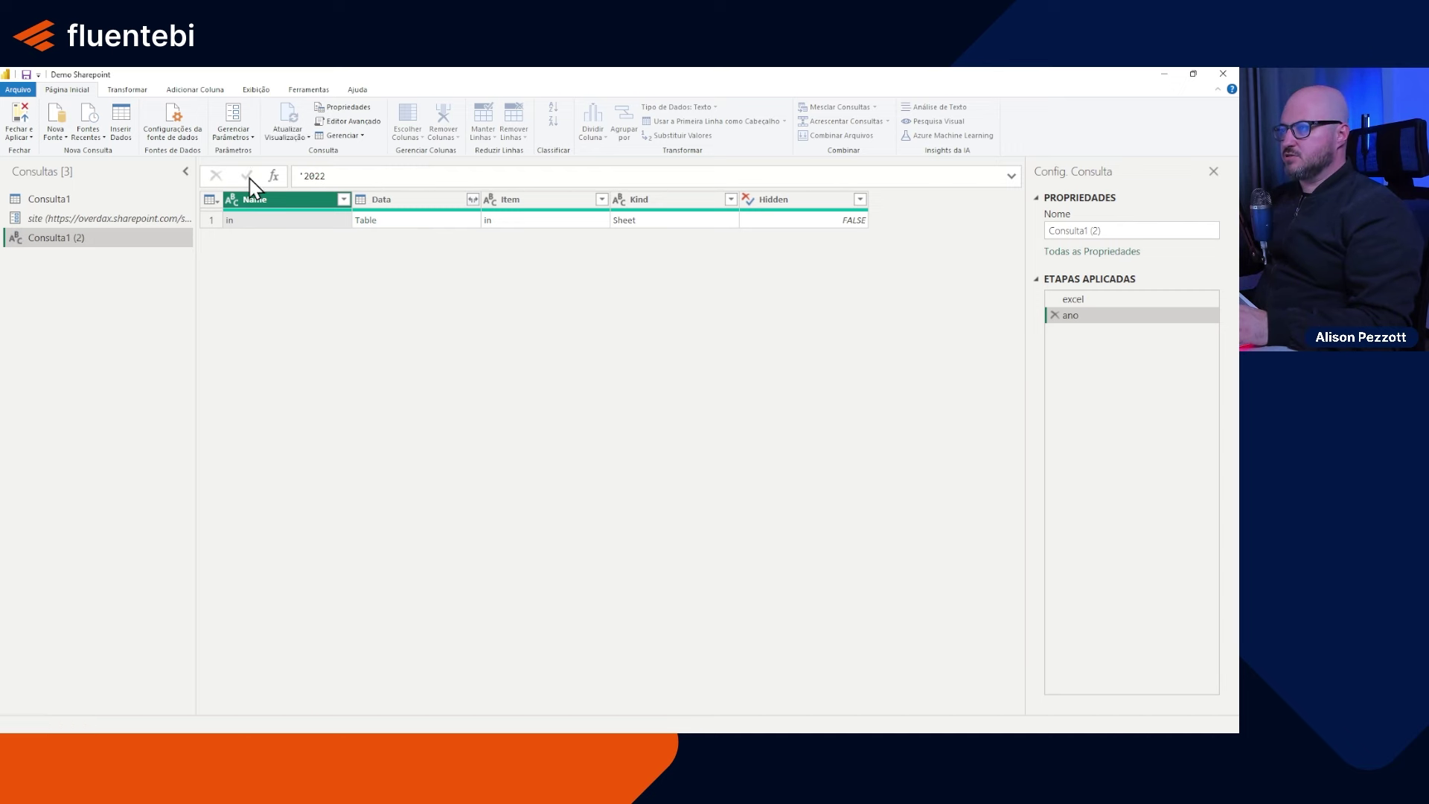
left_click(1078, 300)
left_click(1087, 316)
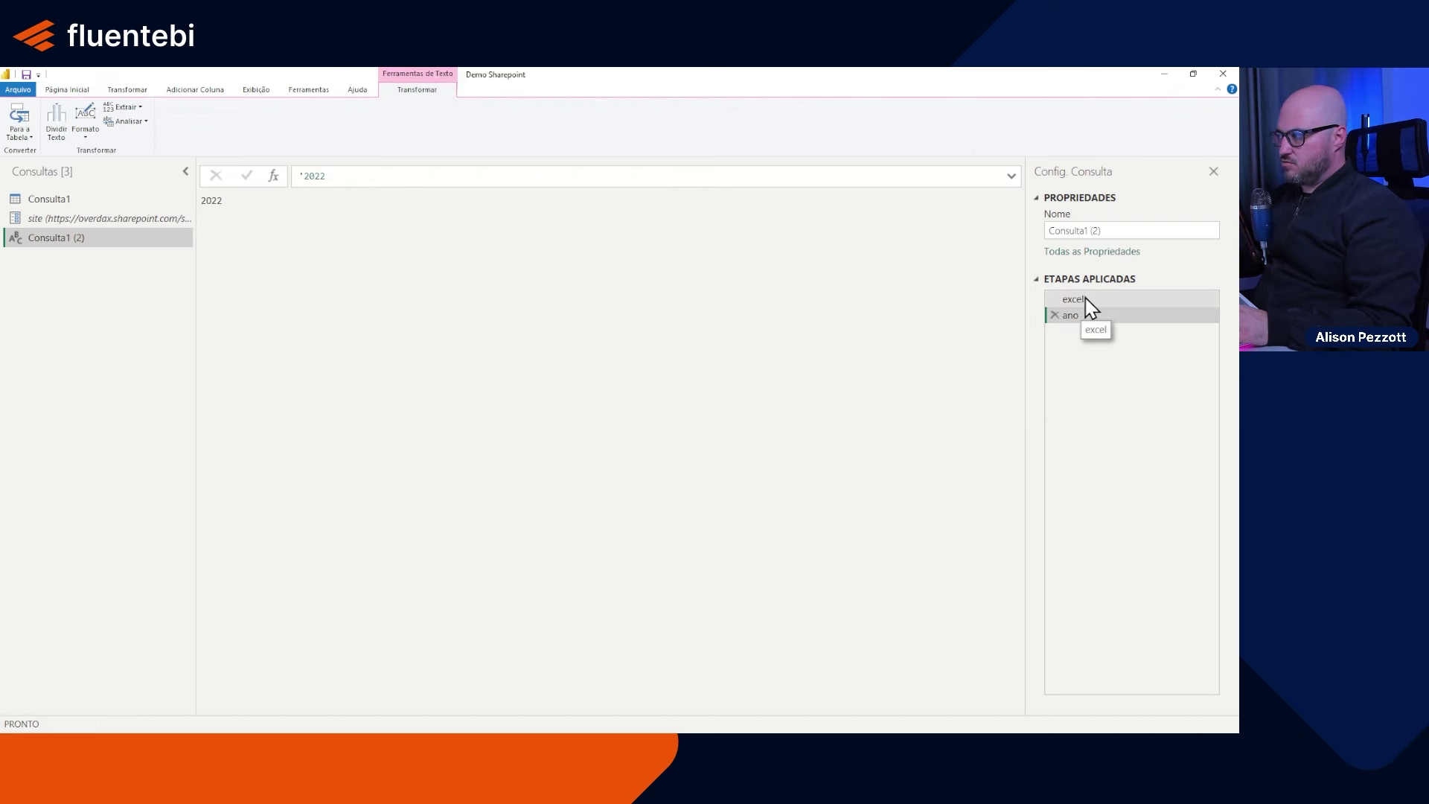
Step: Move the ano = "2022" line above the excel line in the query's full code, indented and ending with a comma
left_click(67, 90)
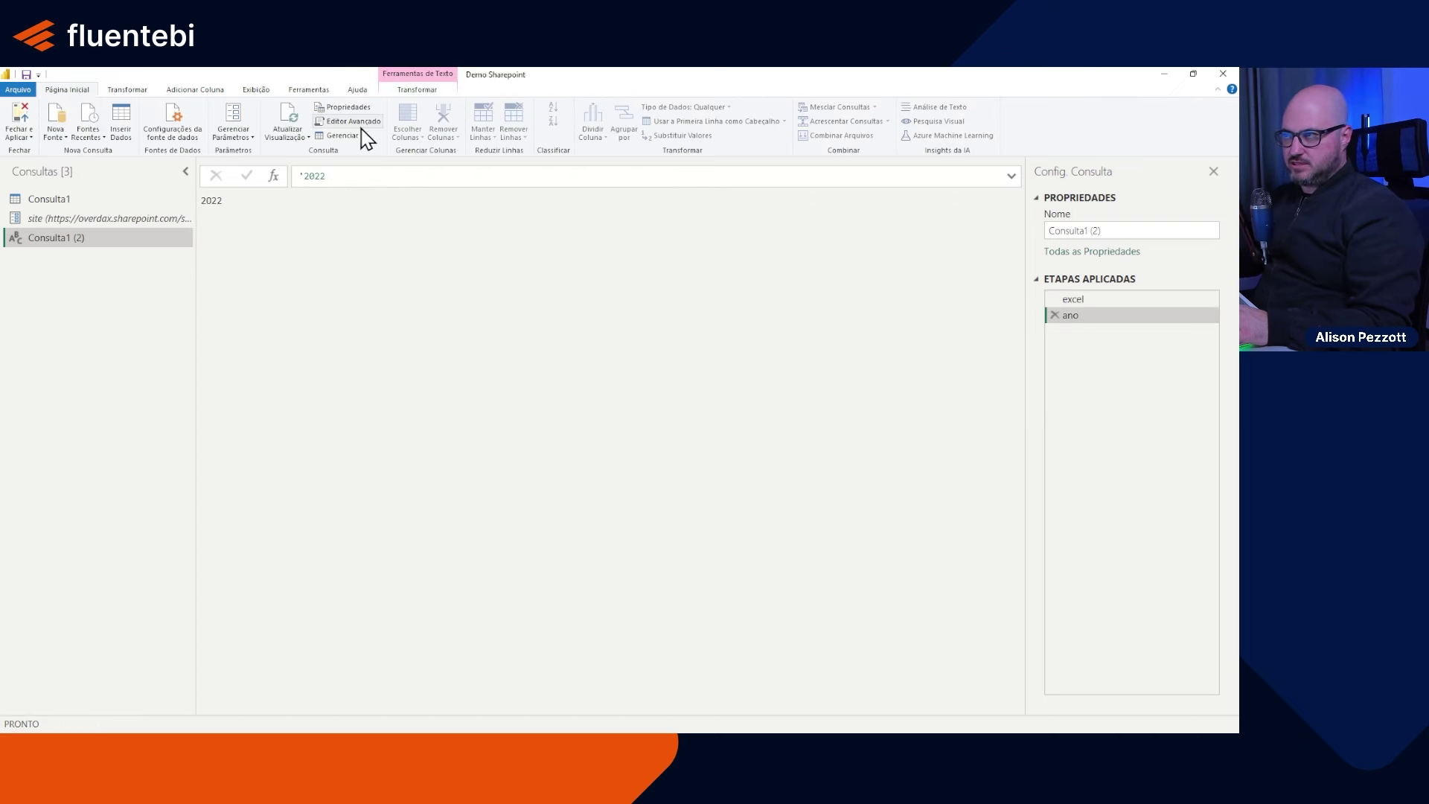
left_click(350, 121)
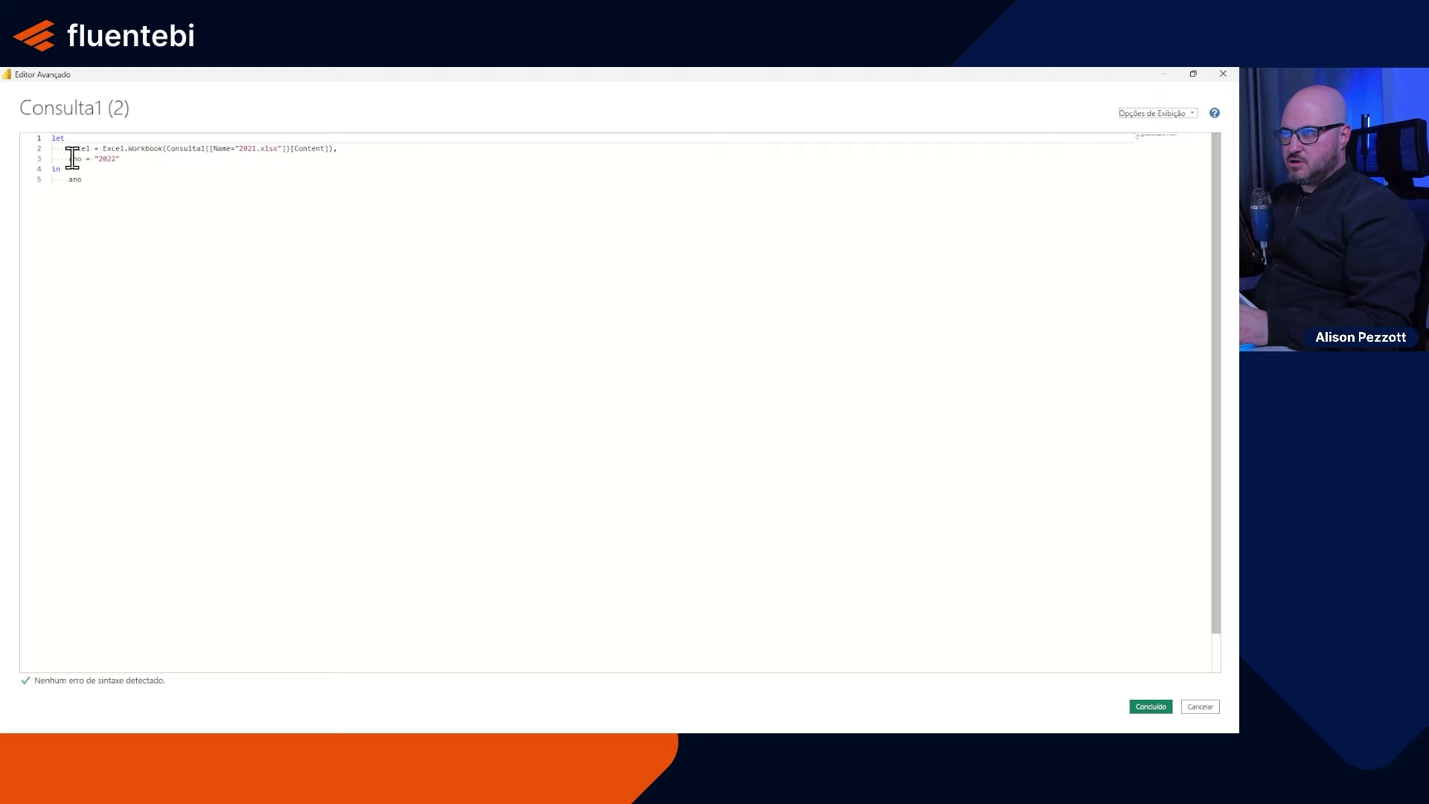
left_click_drag(72, 158, 161, 158)
key("ctrl+c")
key("Delete")
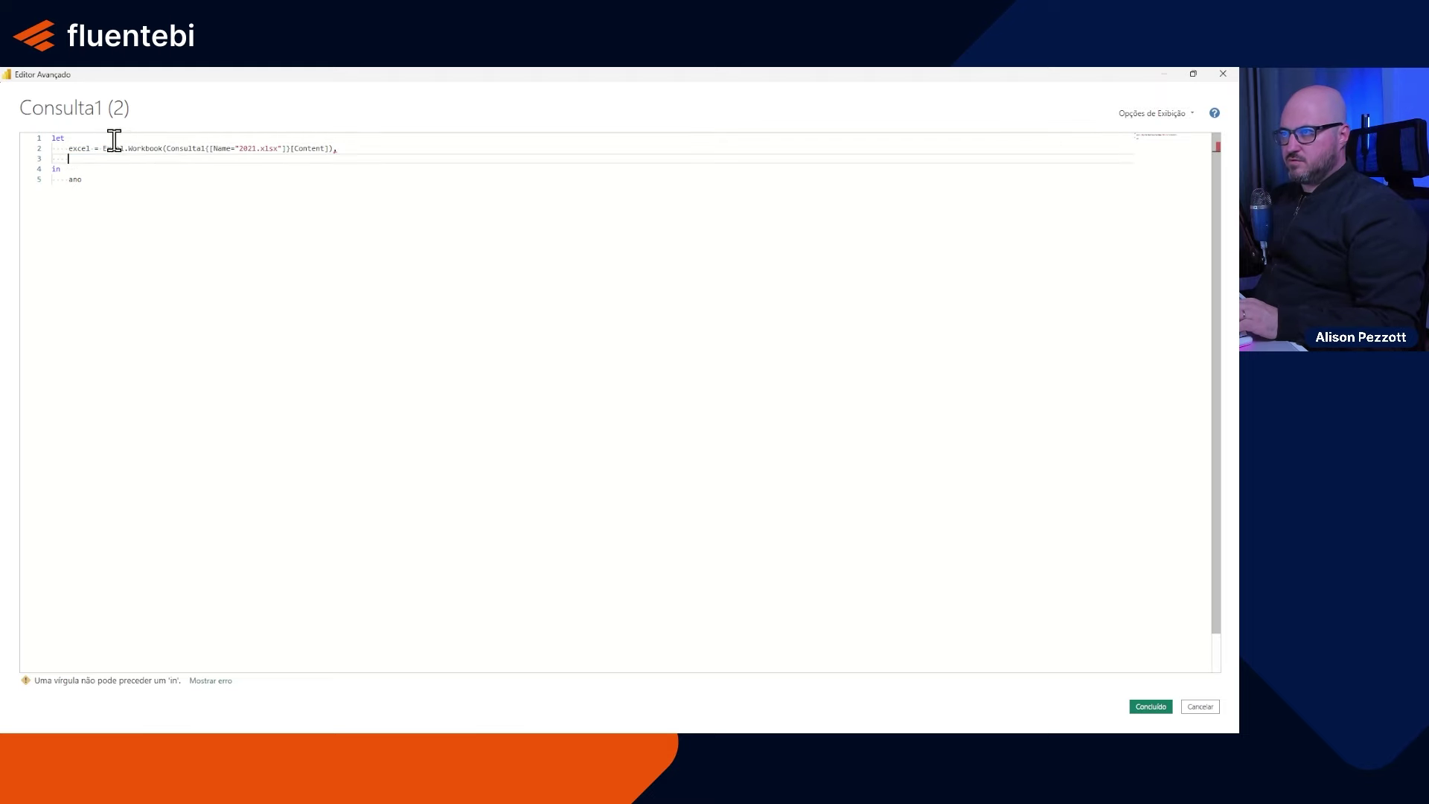
left_click(125, 139)
key("Return")
key("ctrl+v")
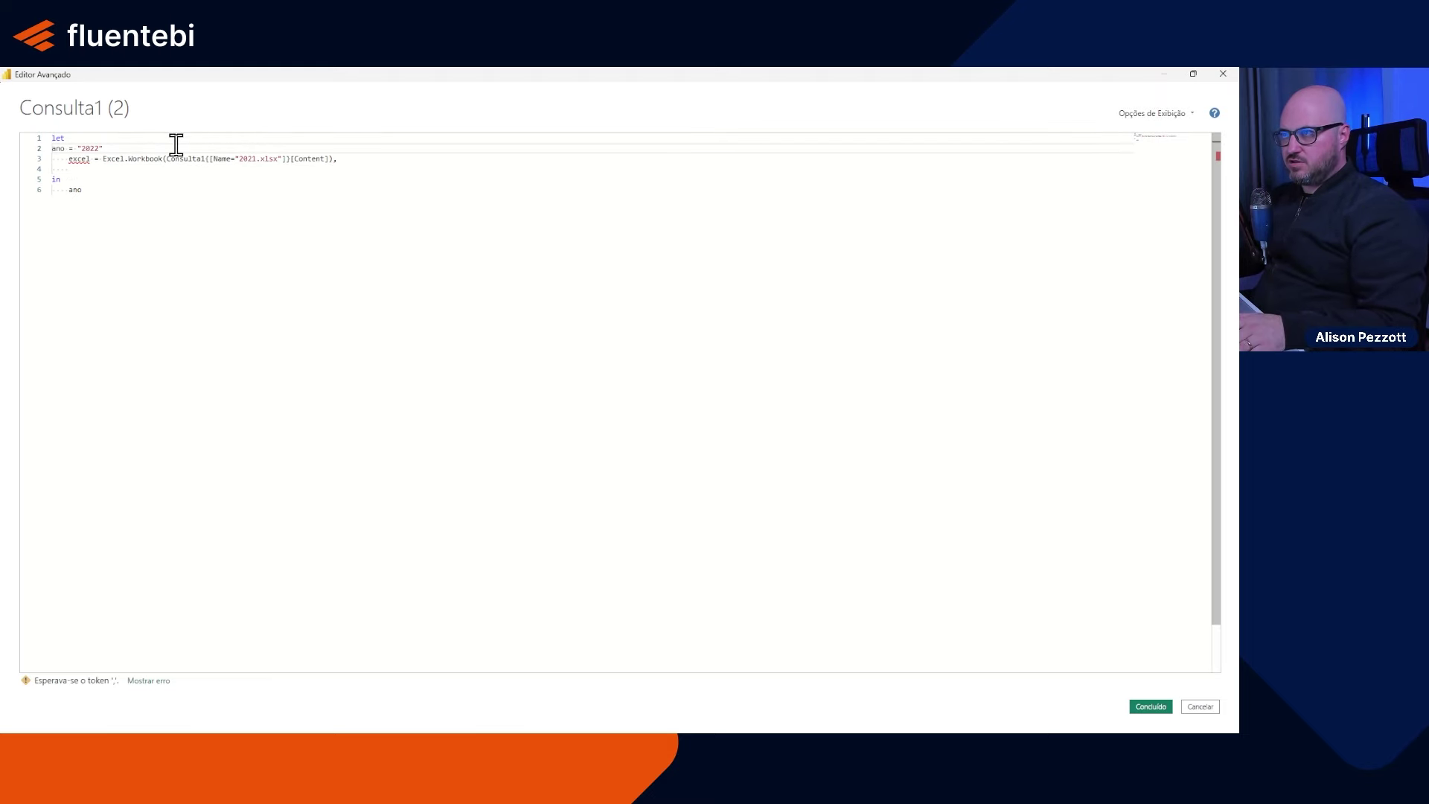
key("Tab")
key("End")
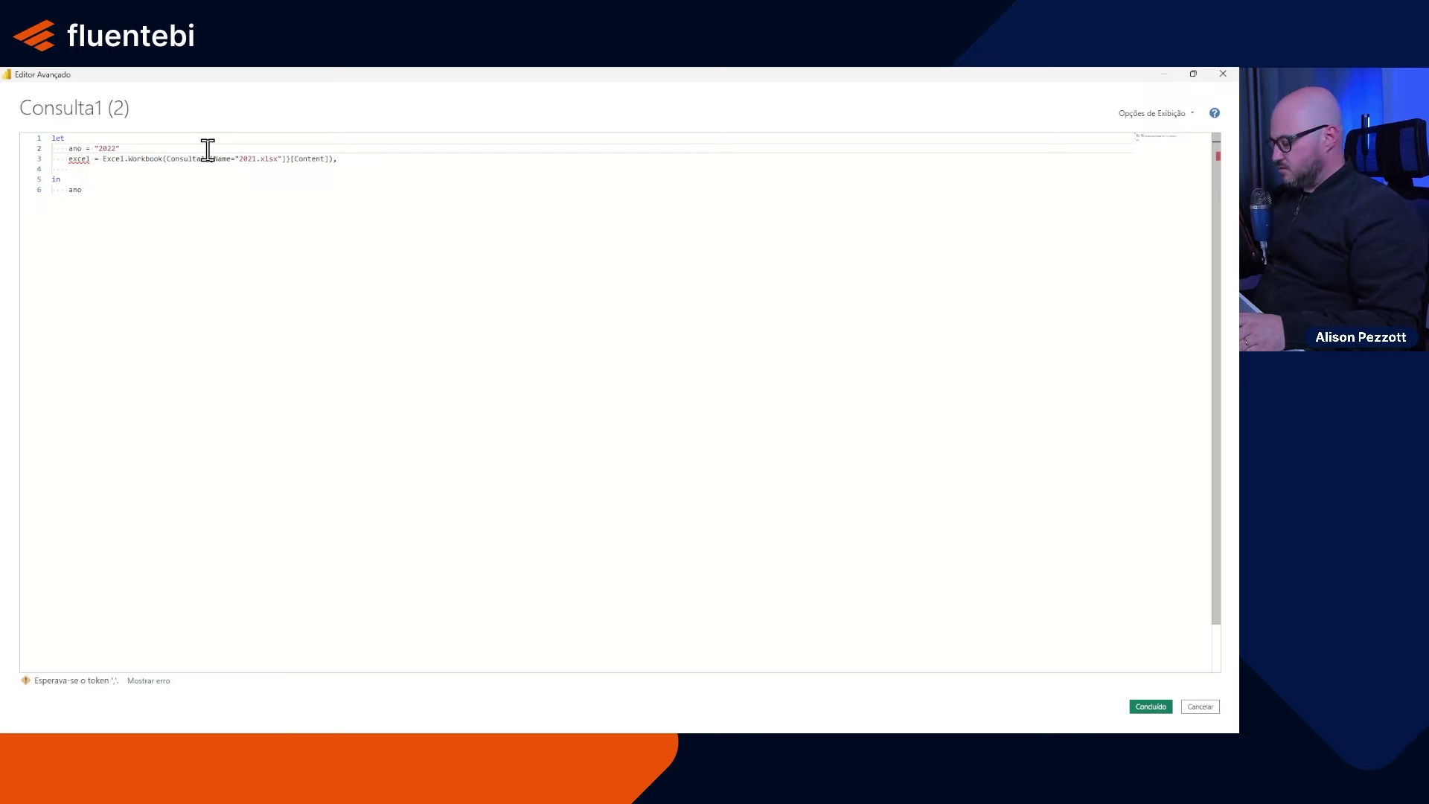
type(",")
Step: Remove the trailing comma from the excel line, make the query return excel instead of ano, and save the code
left_click(402, 156)
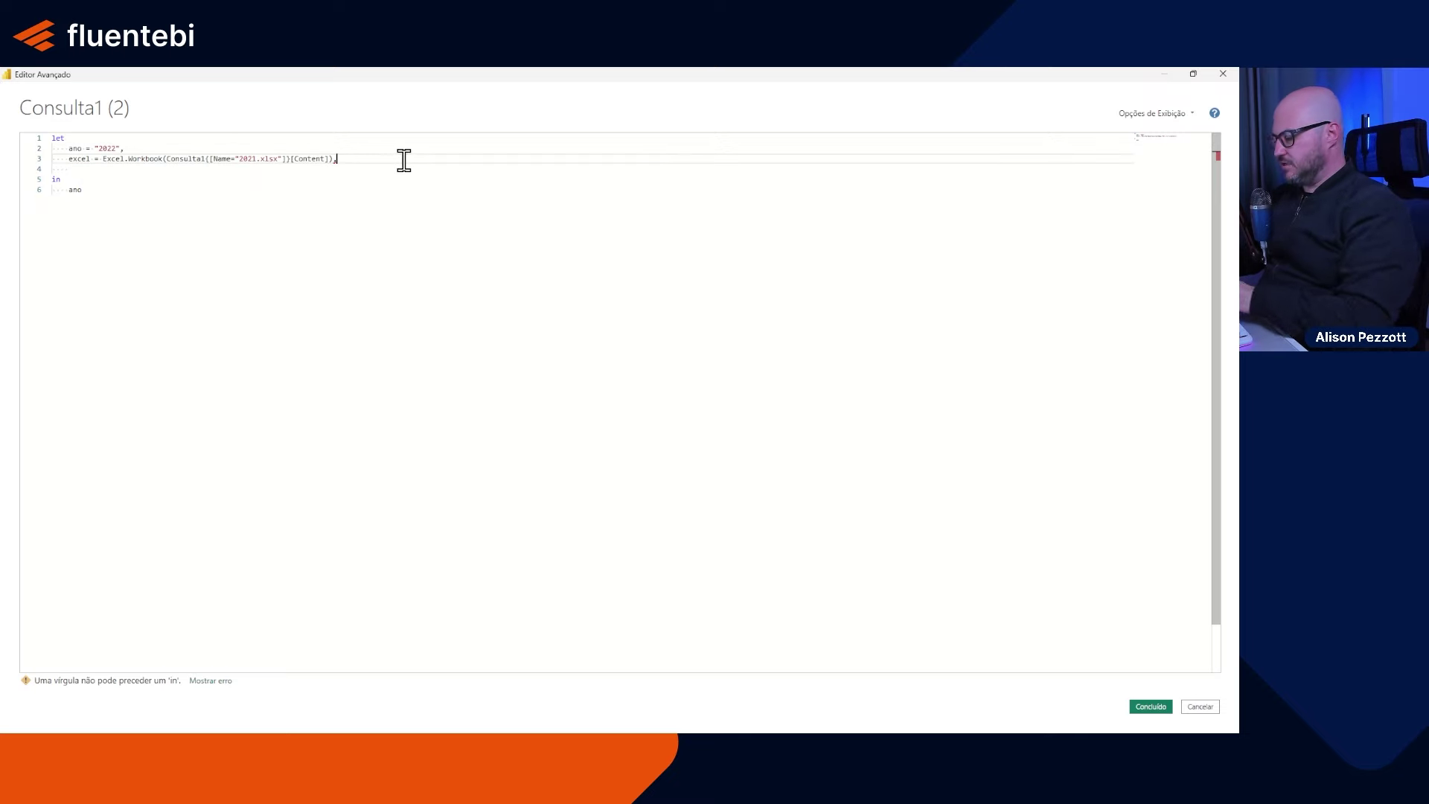
key("BackSpace")
double_click(77, 158)
key("ctrl+c")
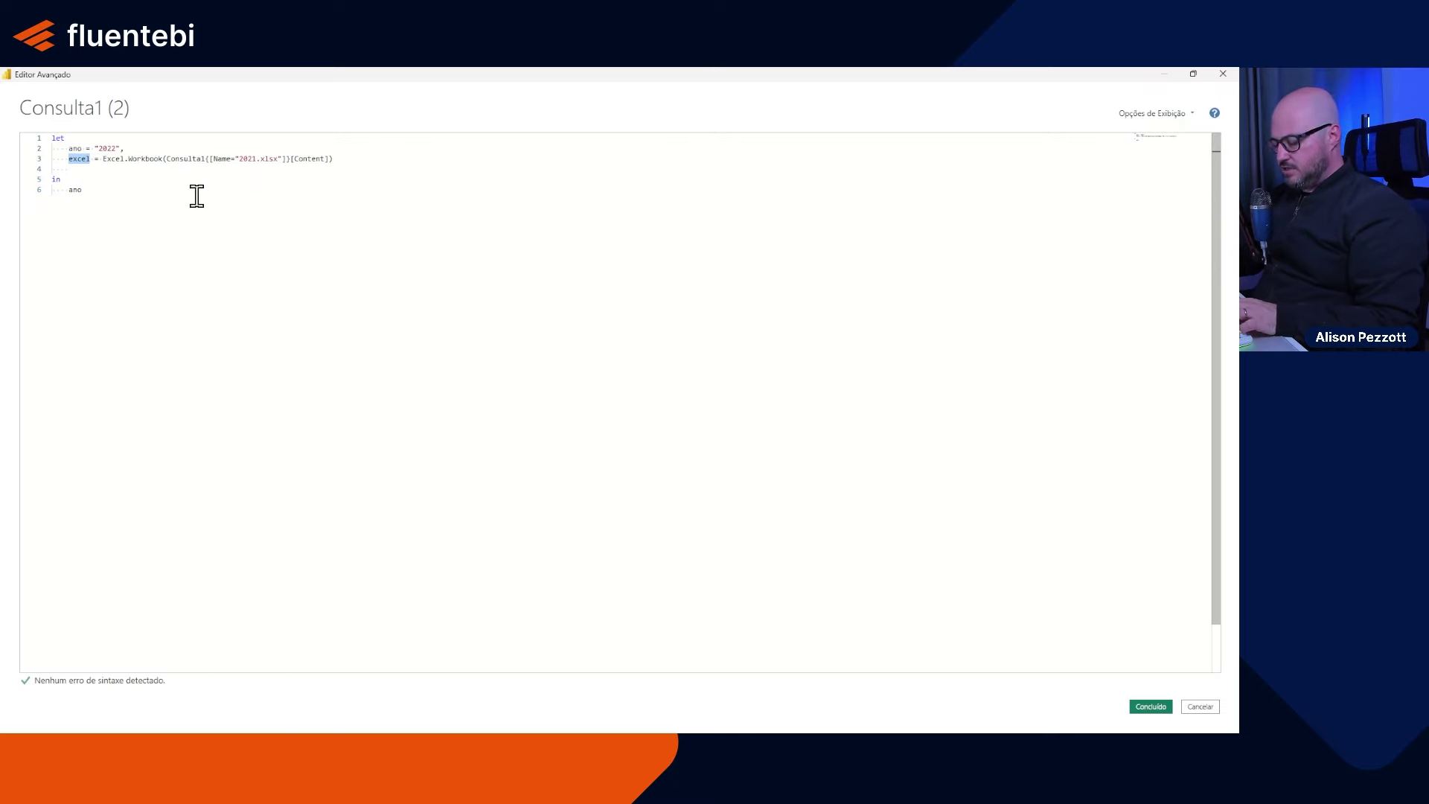
double_click(76, 189)
key("ctrl+v")
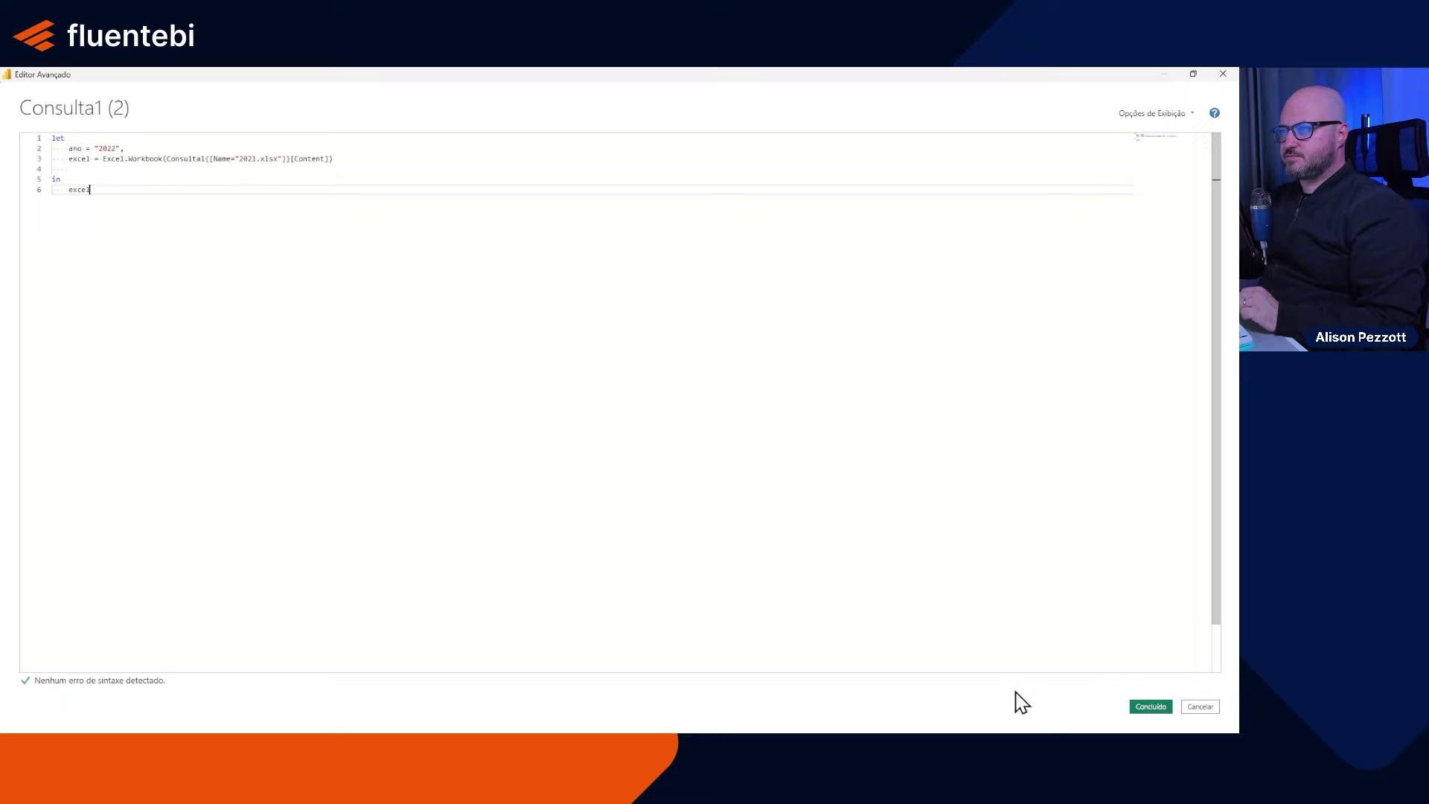
left_click(1163, 708)
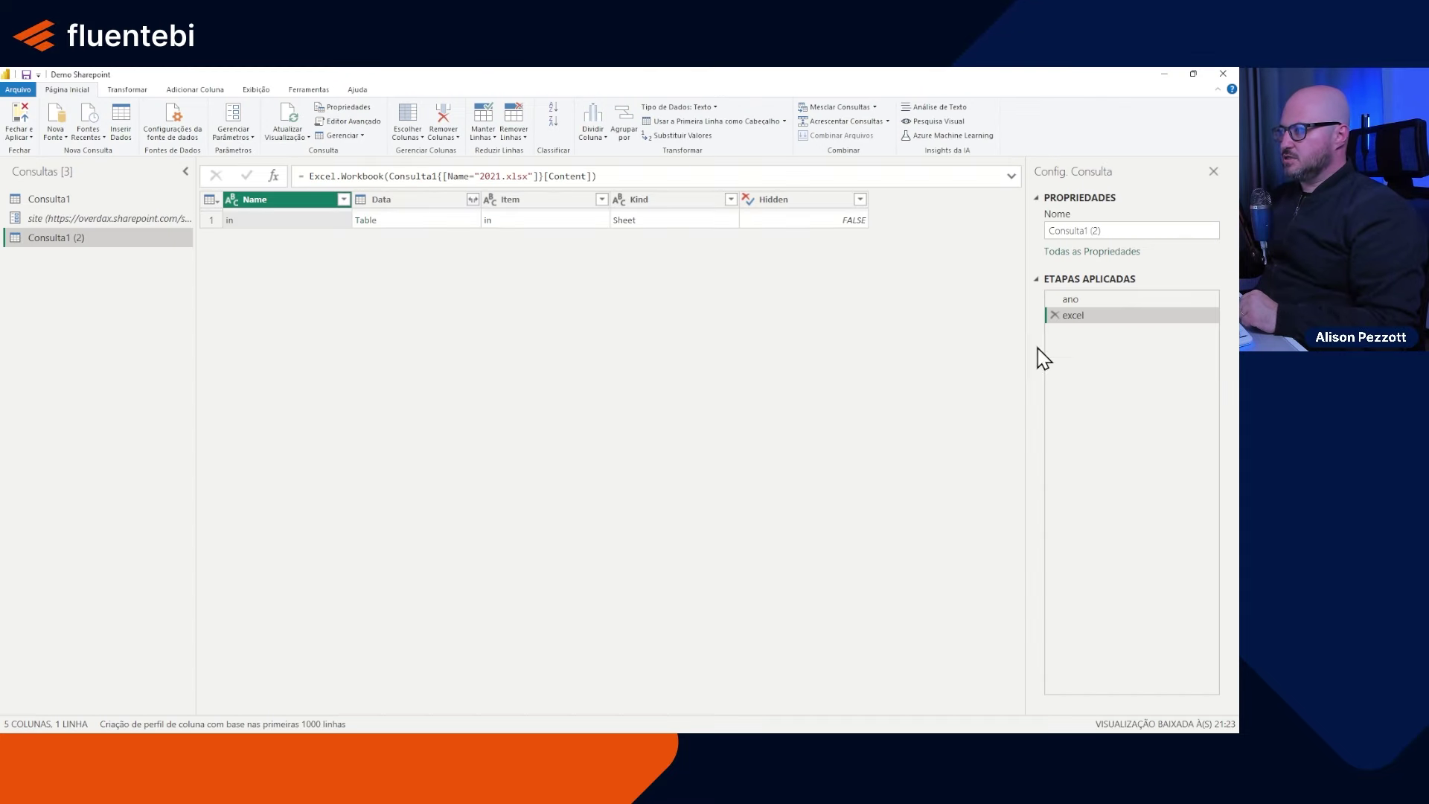
Step: Append {0}[Data] to the excel step's Excel.Workbook formula to open the first row's Data table
left_click(1085, 302)
left_click(1089, 320)
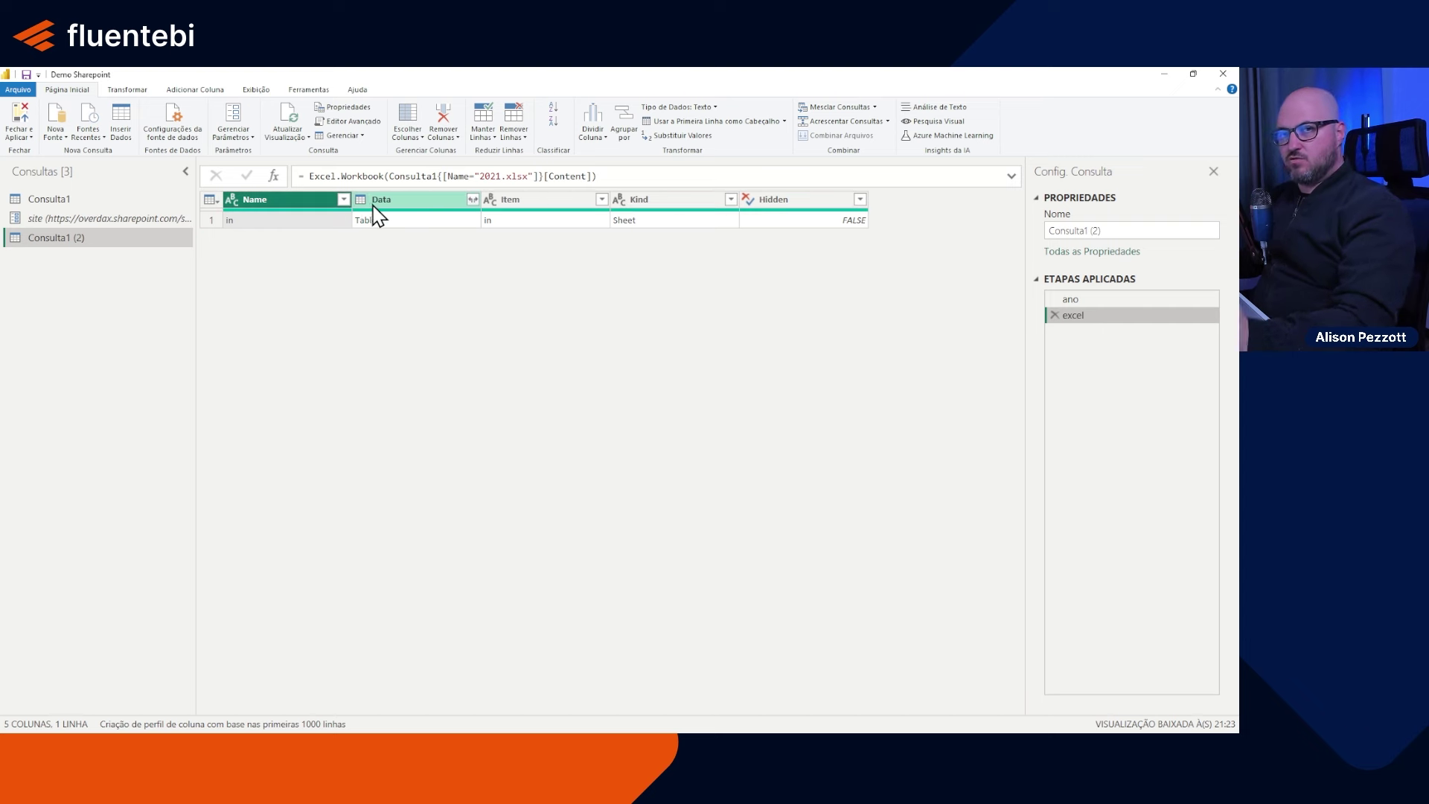
left_click(632, 176)
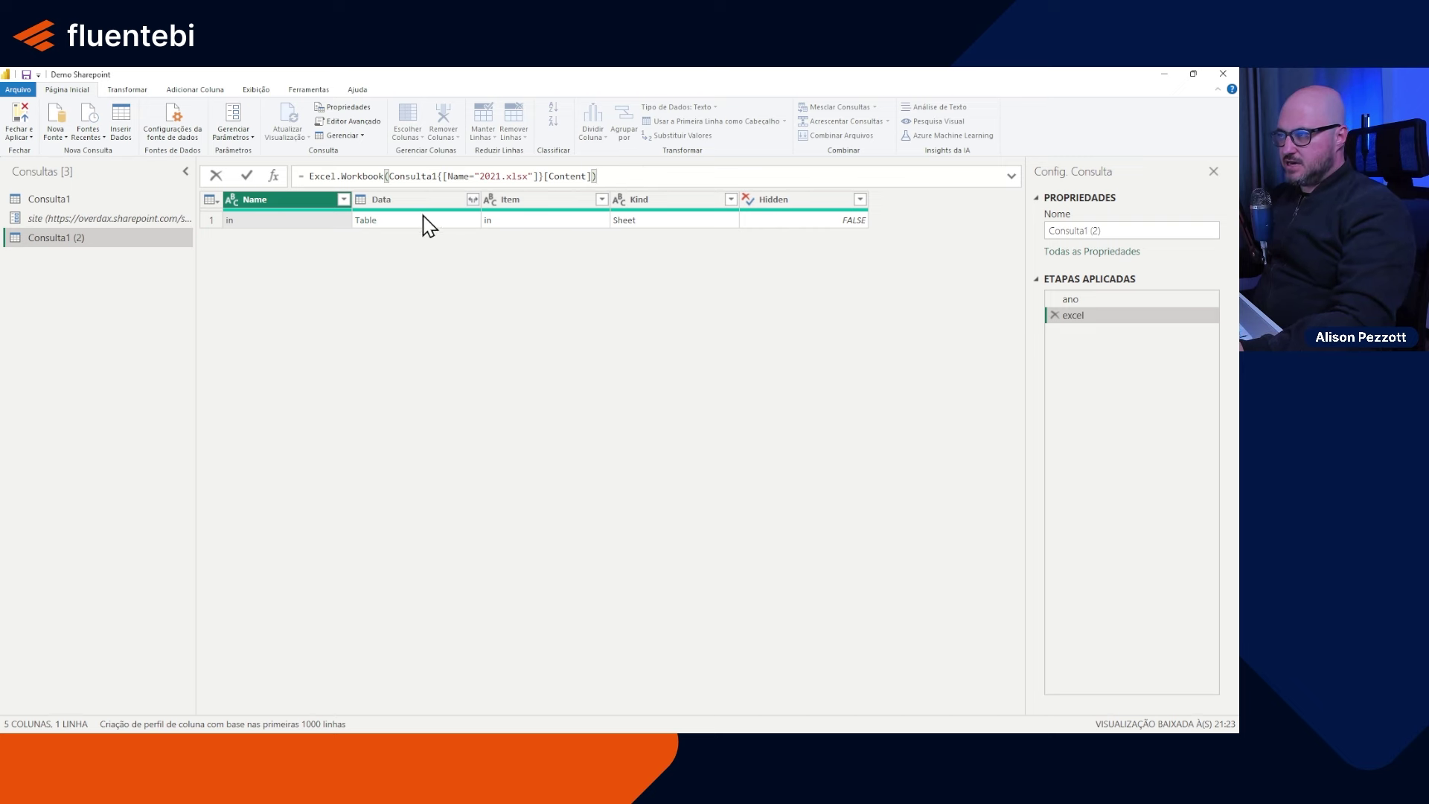
type("{")
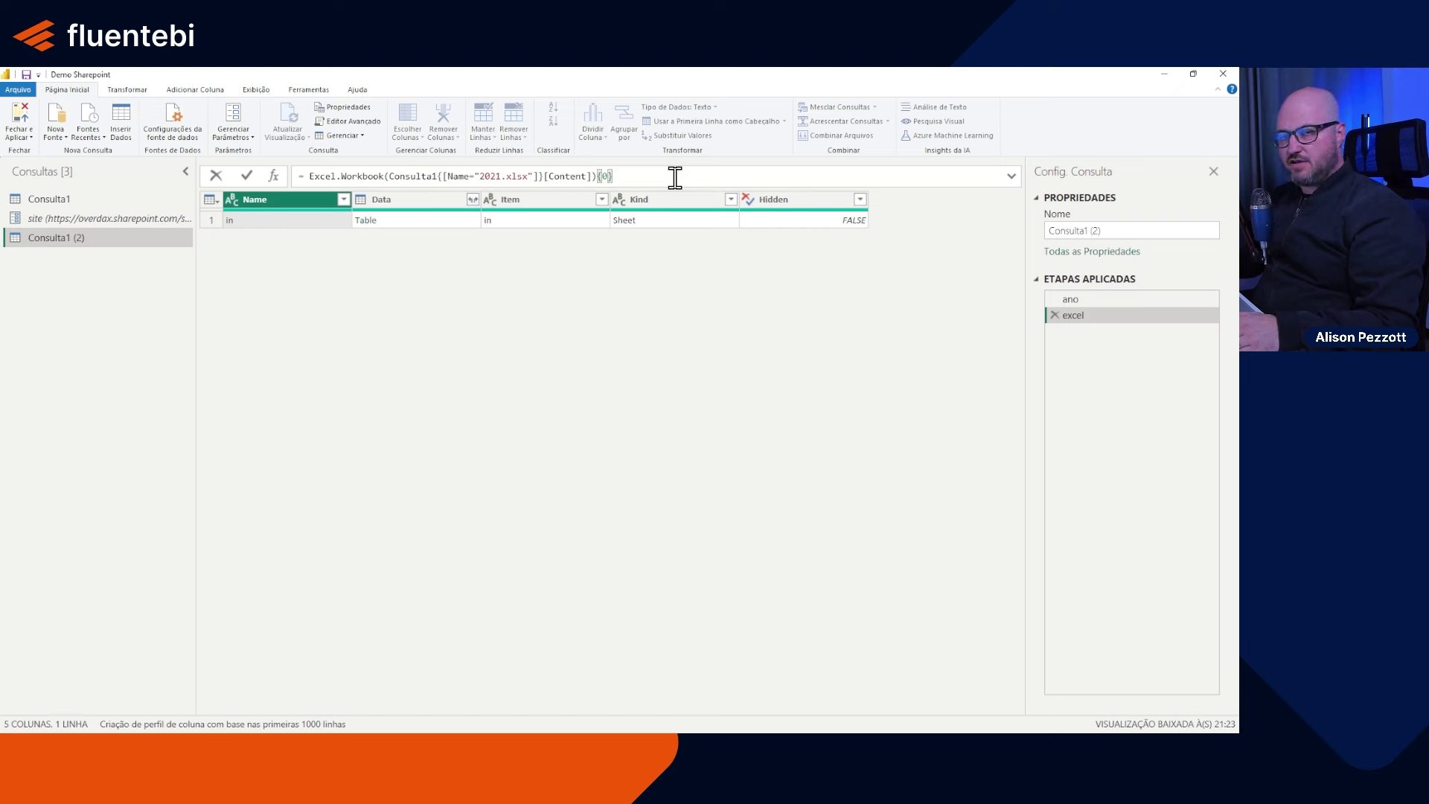
type("0}[")
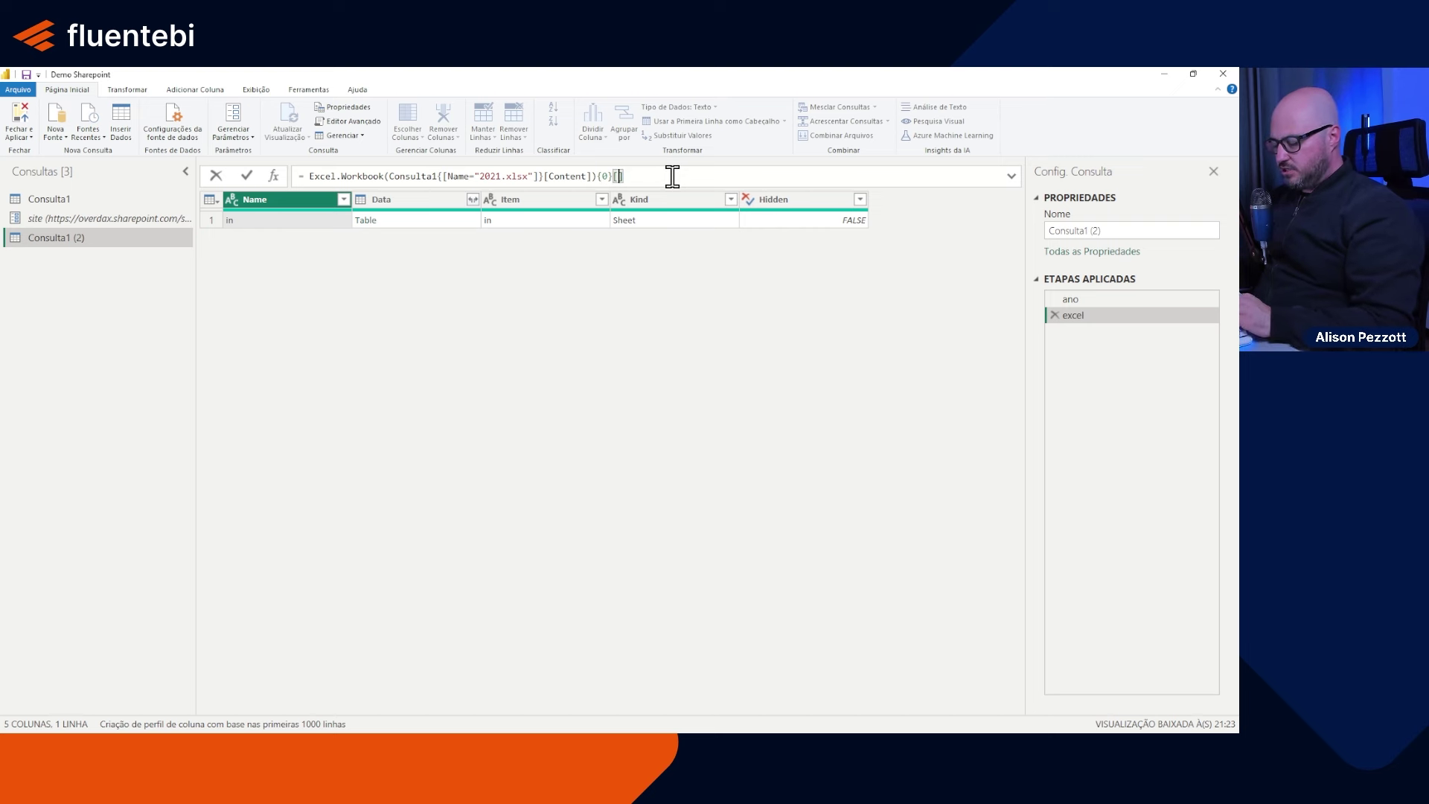
type("Data")
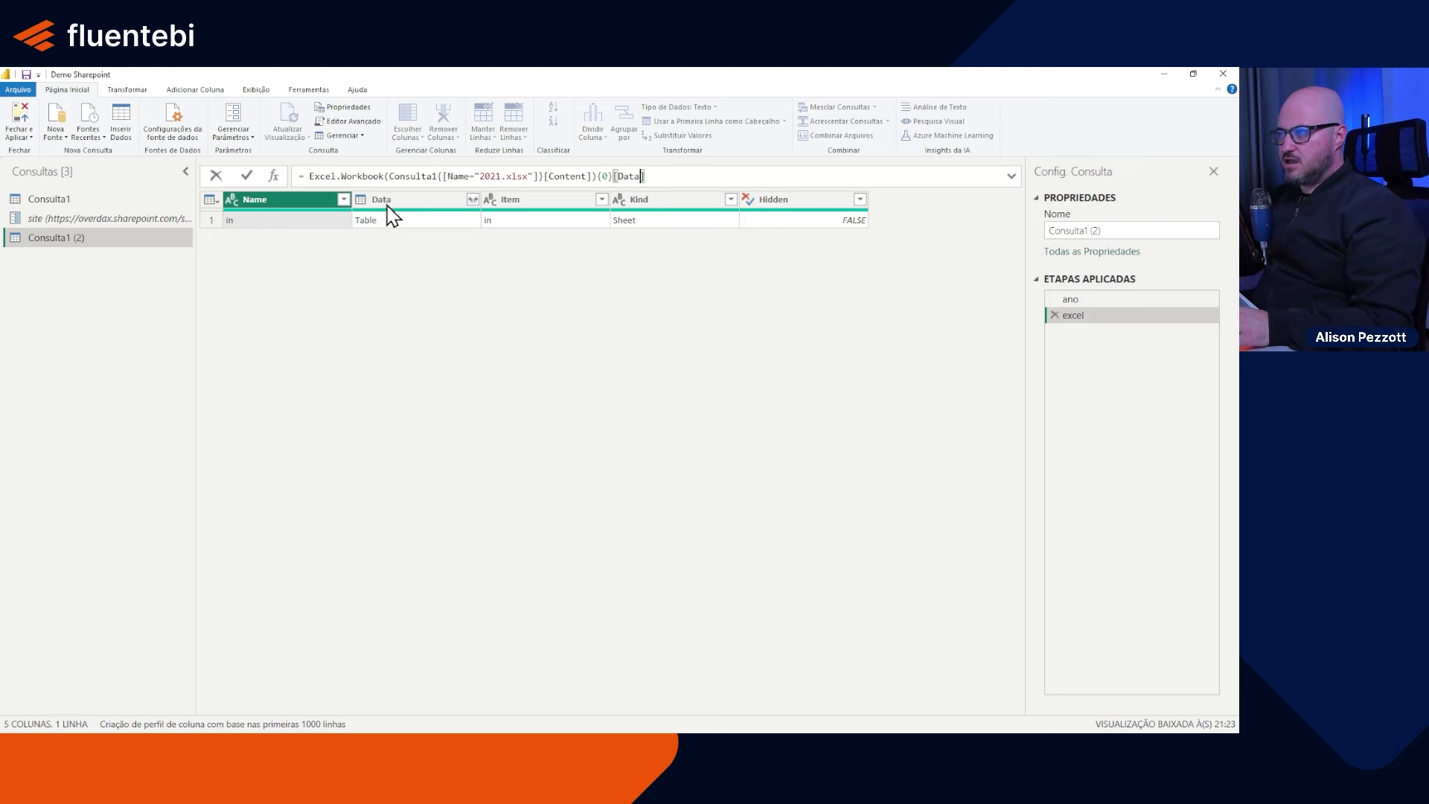
key("Return")
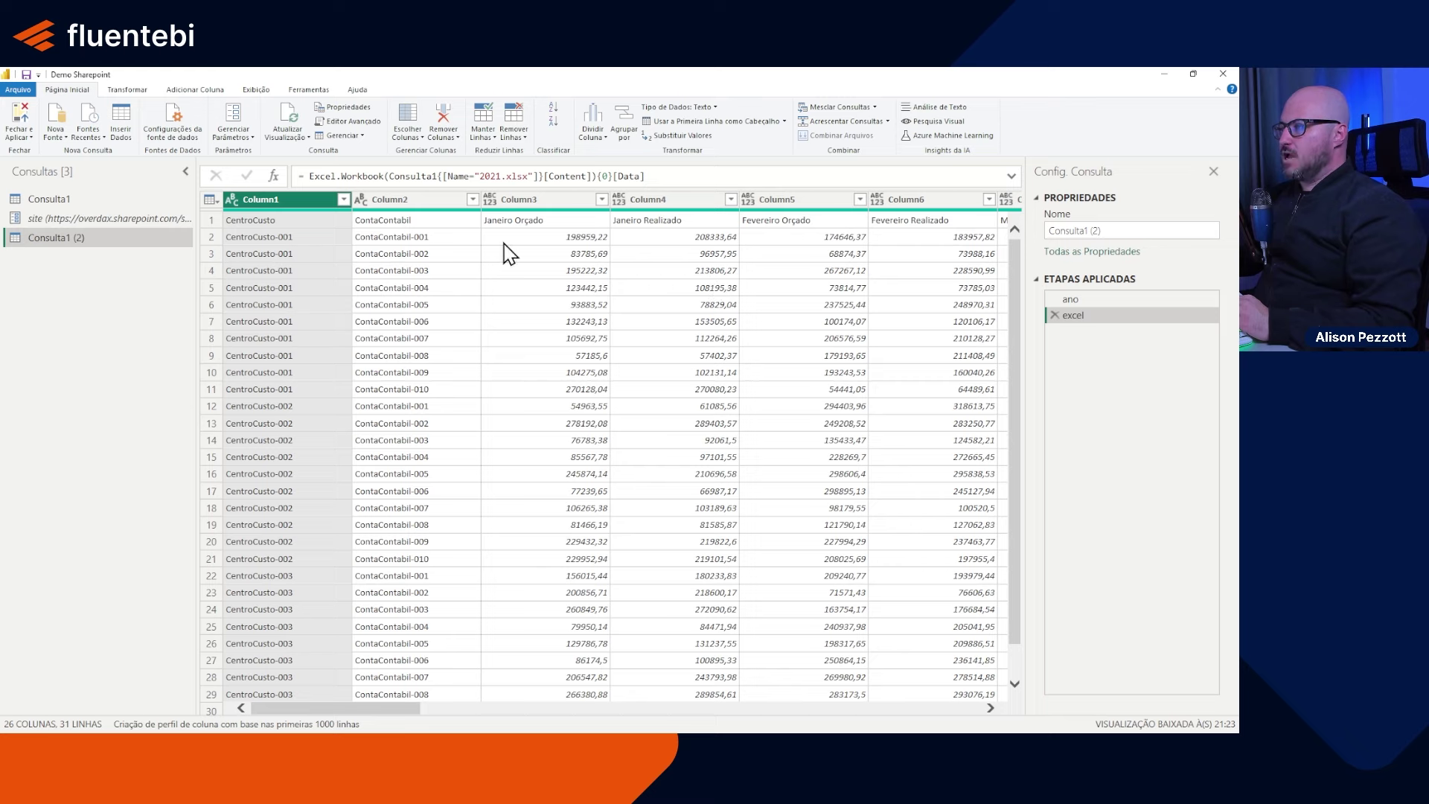
Step: Add true as the second argument of Excel.Workbook in the excel step so the first row supplies the headers
left_click_drag(353, 711, 399, 711)
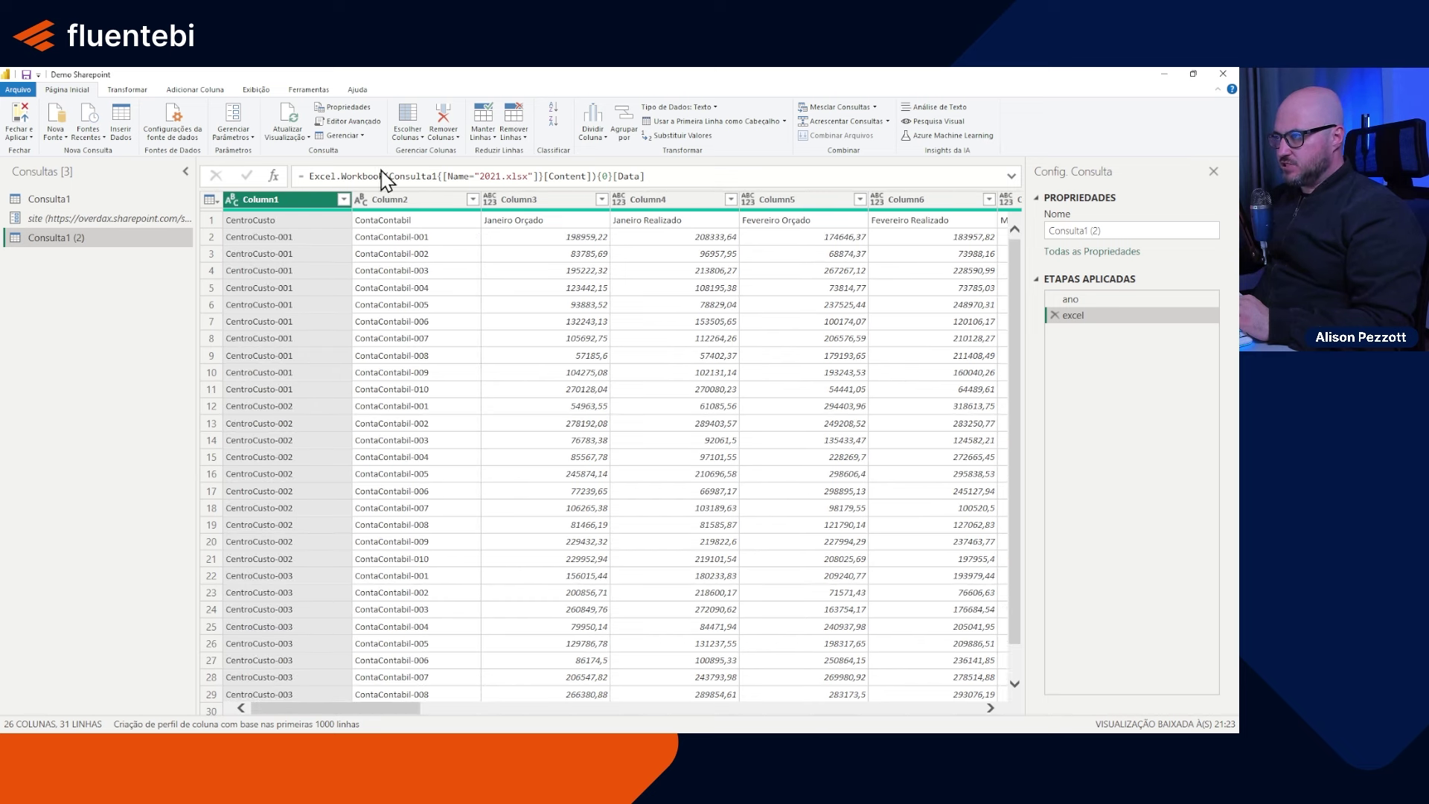
left_click(591, 176)
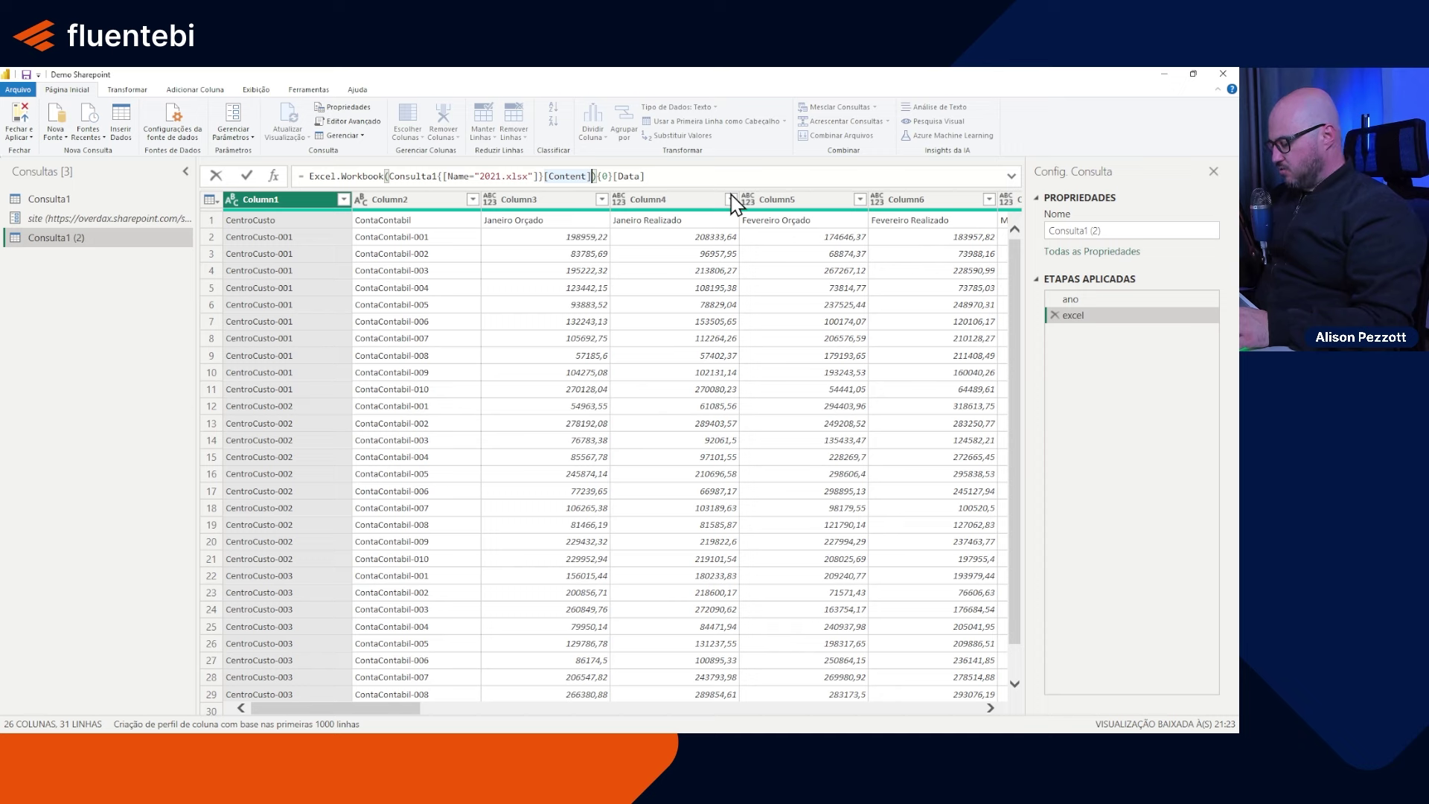
type(", true")
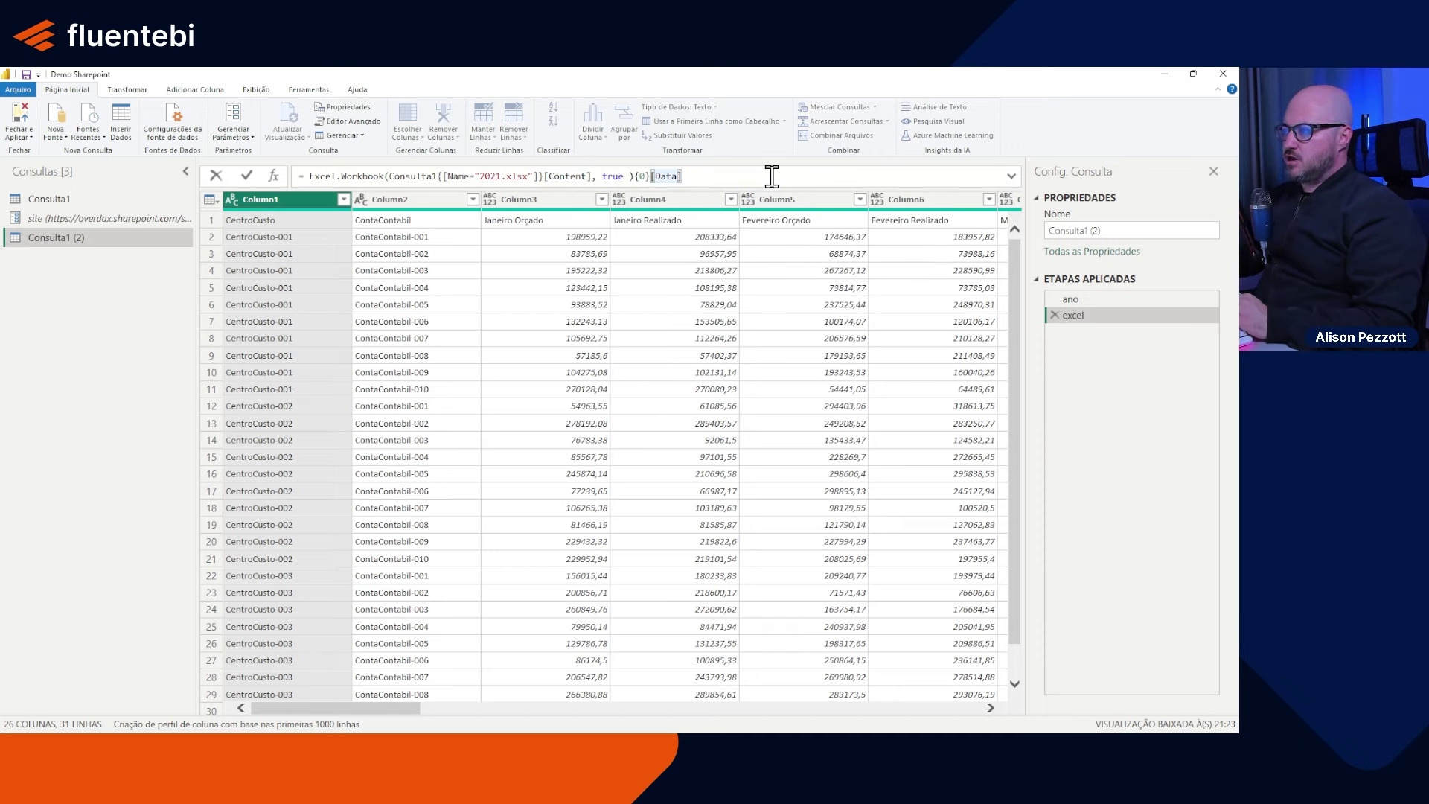
key("Return")
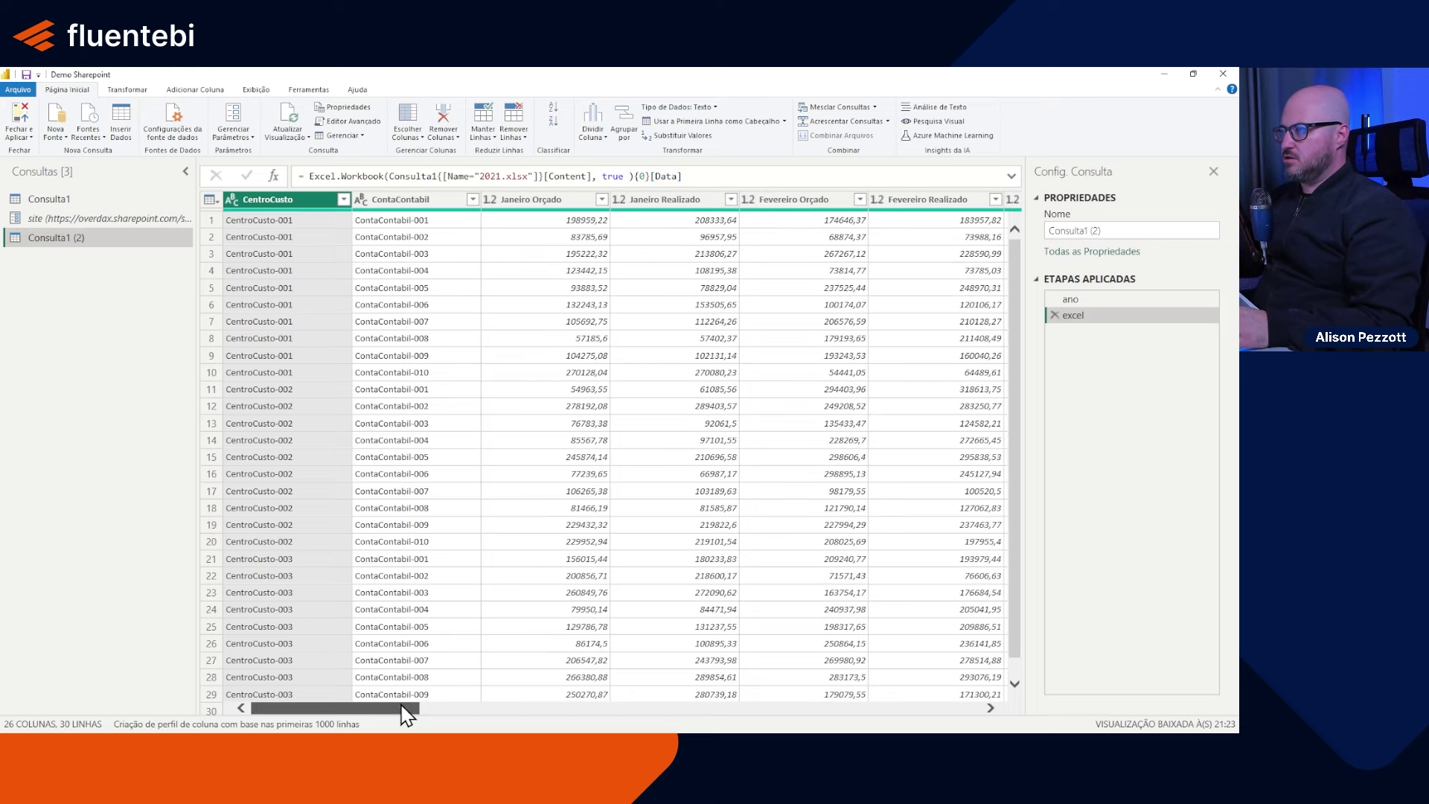
Step: Unpivot all columns other than CentroCusto and ContaContabil
mouse_move(403, 707)
left_mouse_down()
mouse_move(975, 732)
mouse_move(383, 721)
left_mouse_up()
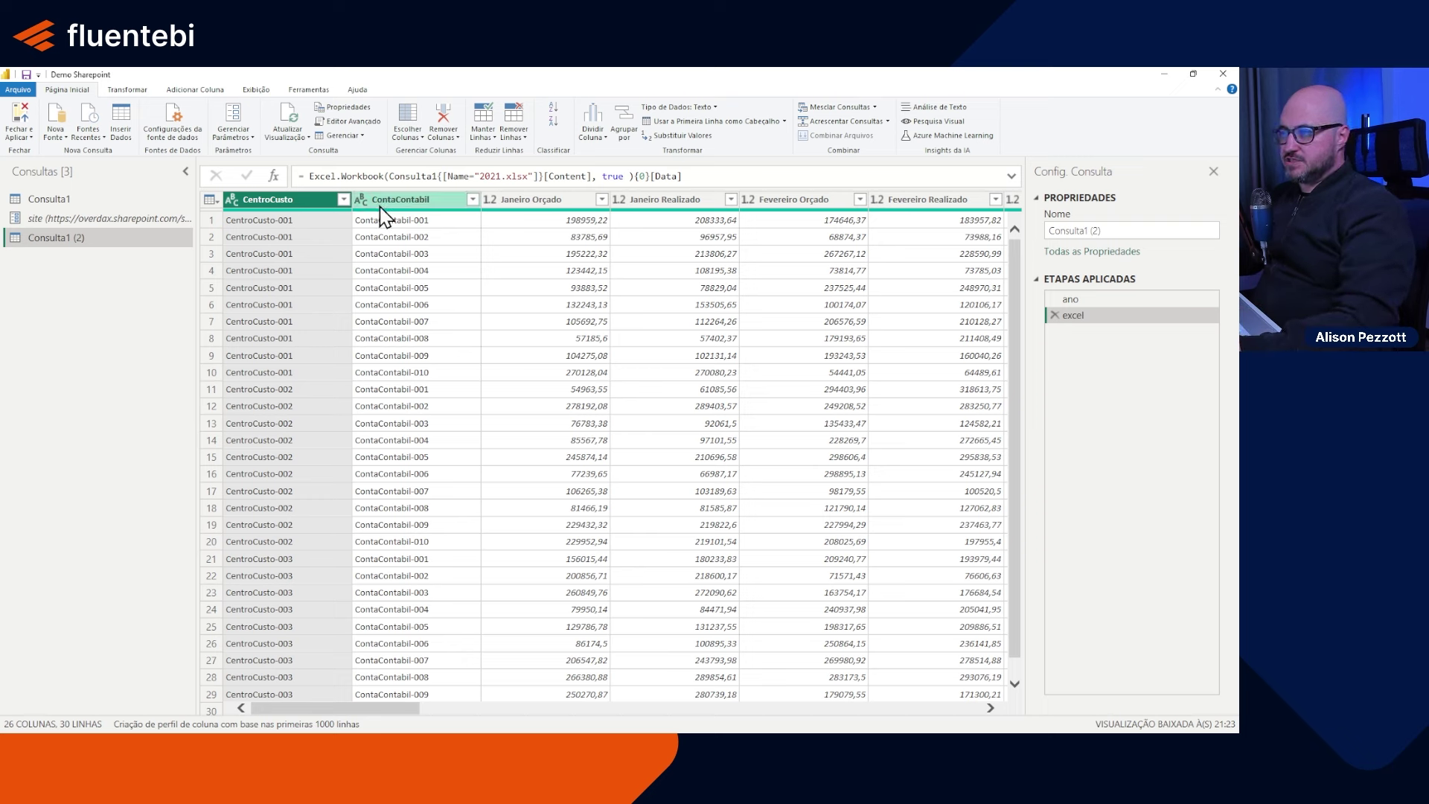
left_click(400, 203, "ctrl")
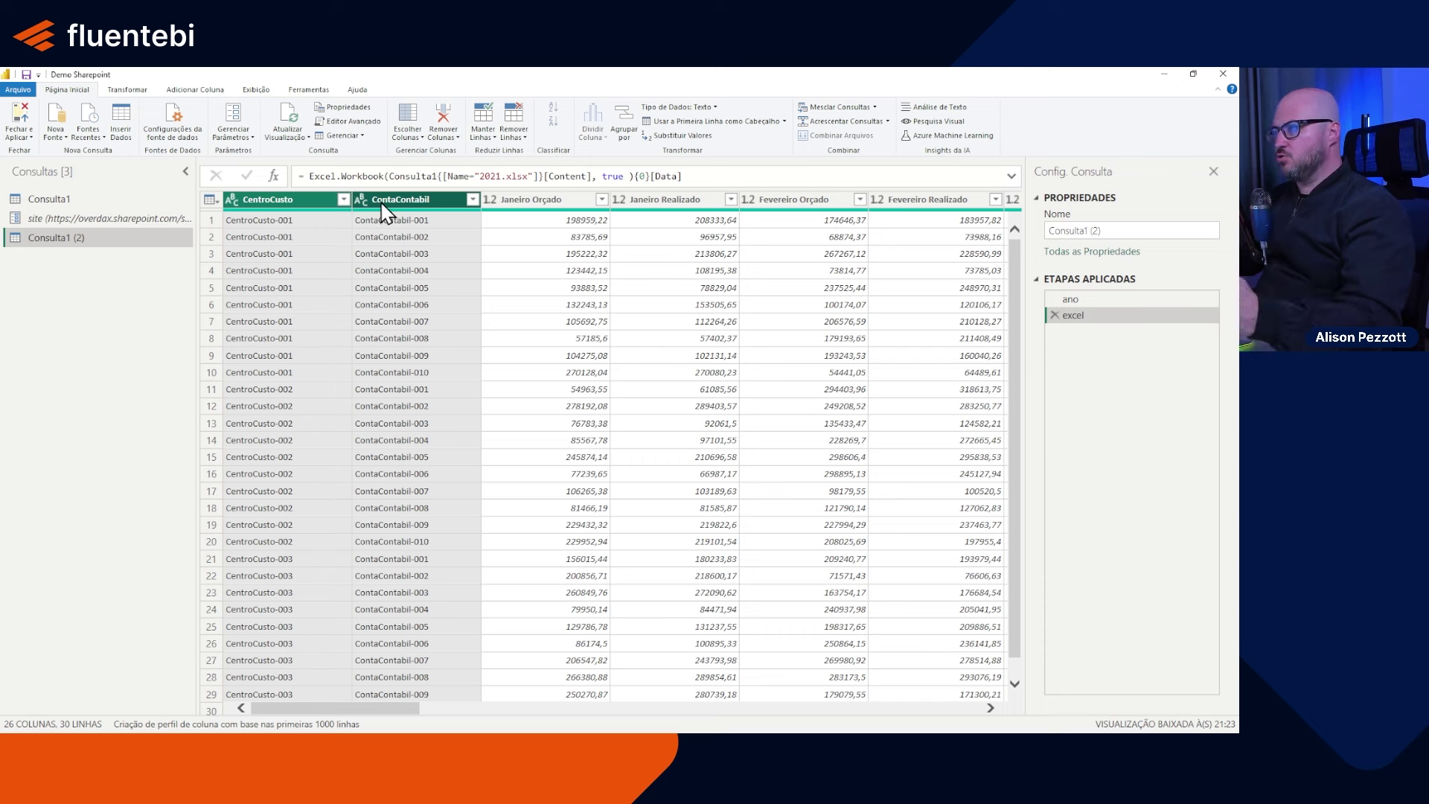
left_click(144, 89)
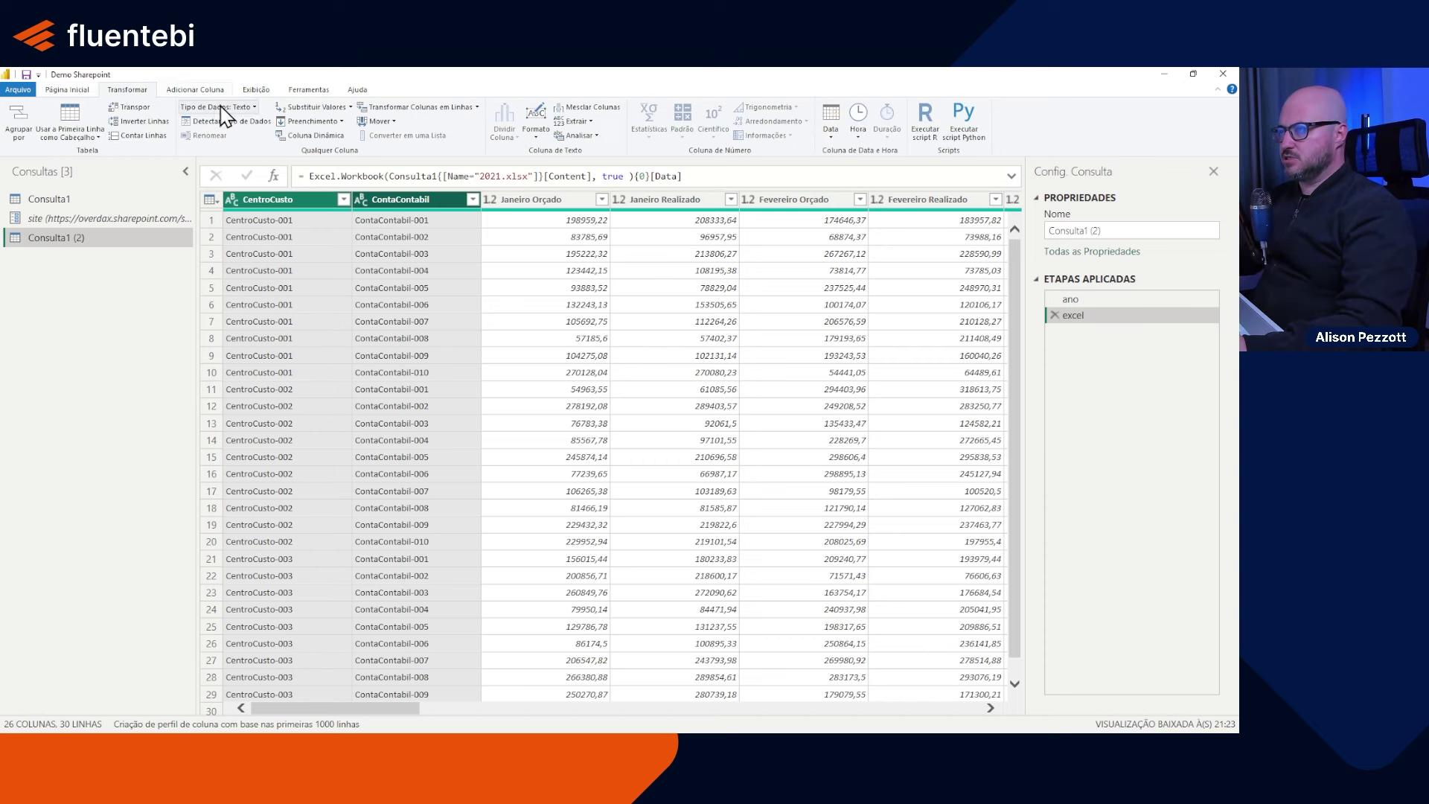
left_click(478, 107)
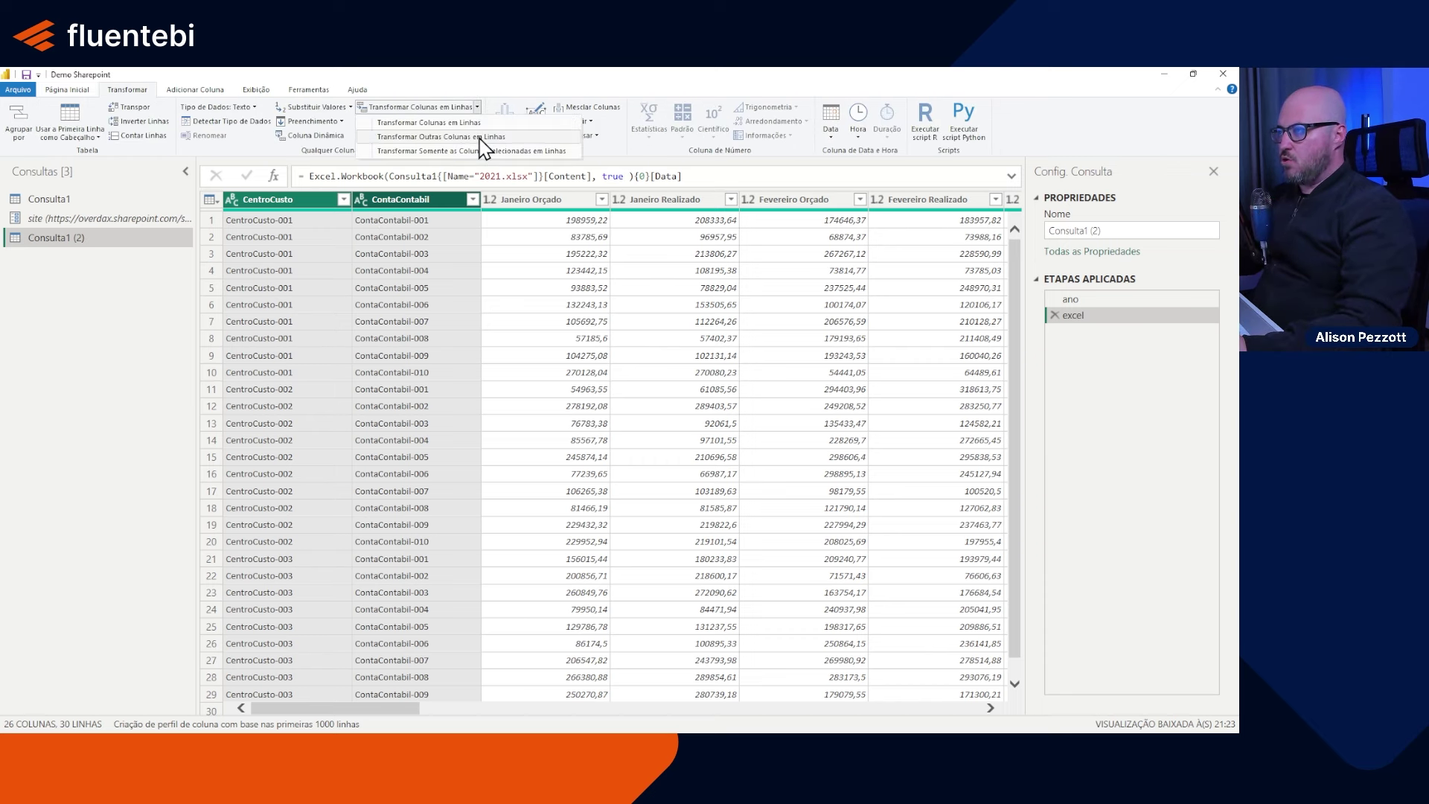
left_click(480, 137)
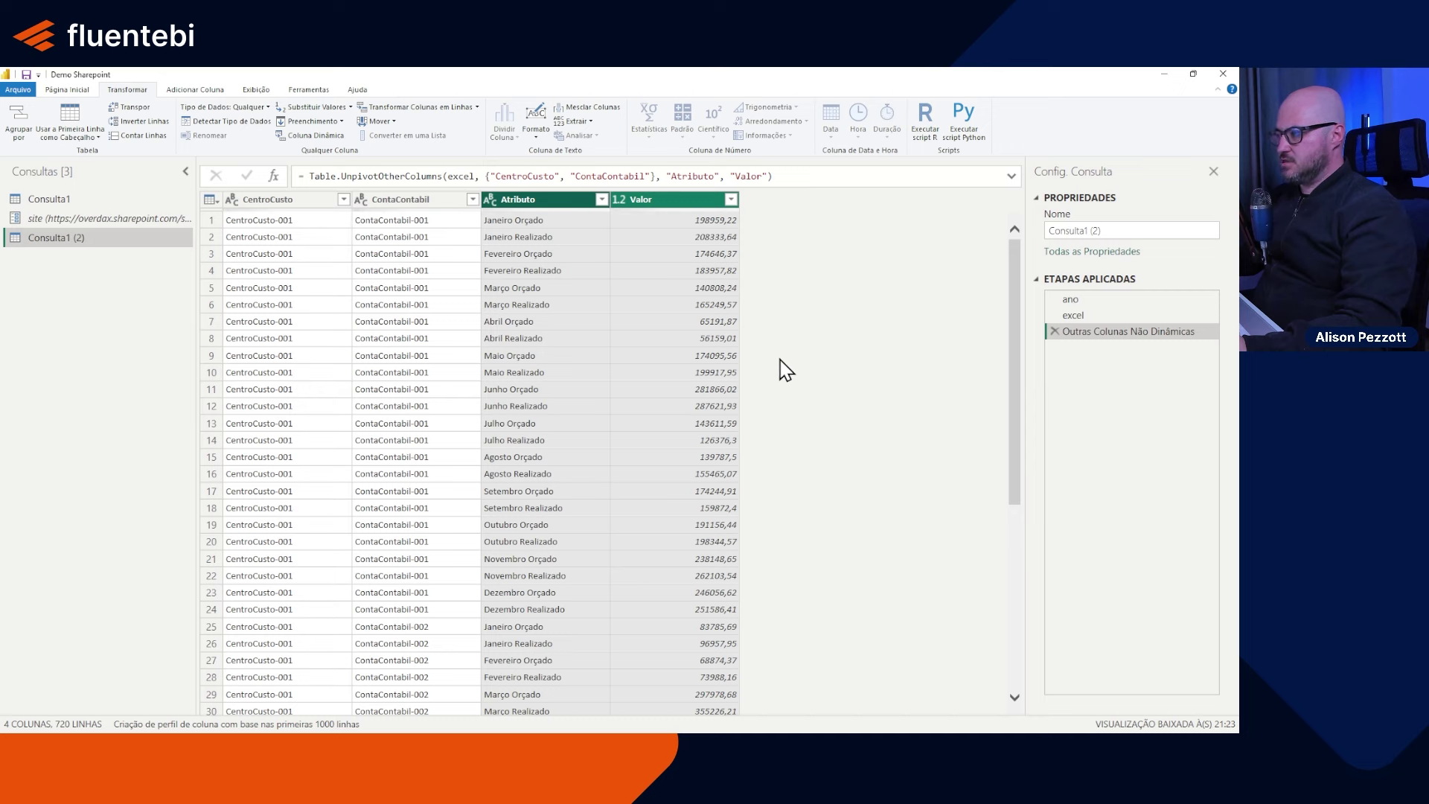
Step: Rename the new unpivoting step as unpivot
right_click(1105, 333)
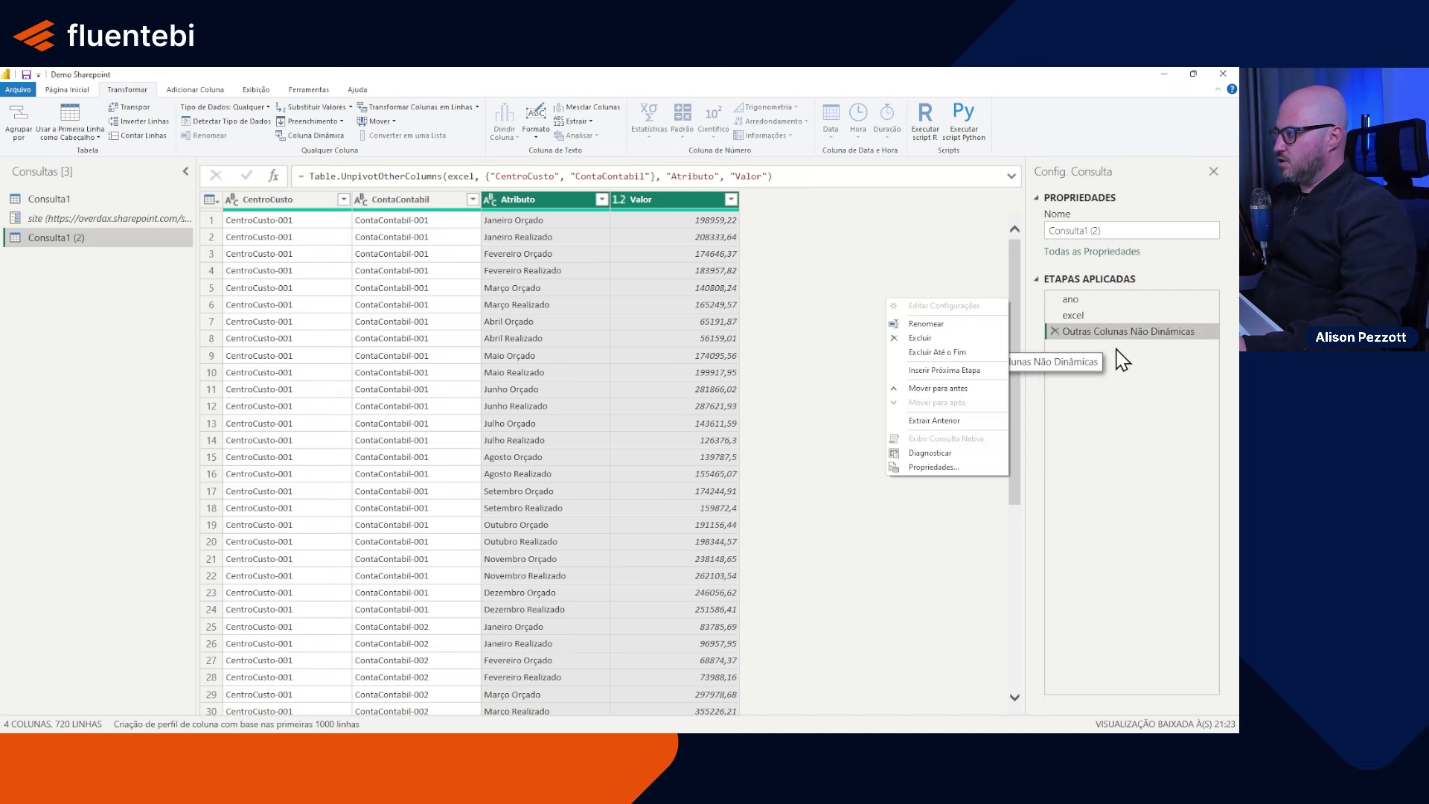
left_click(942, 325)
type("un")
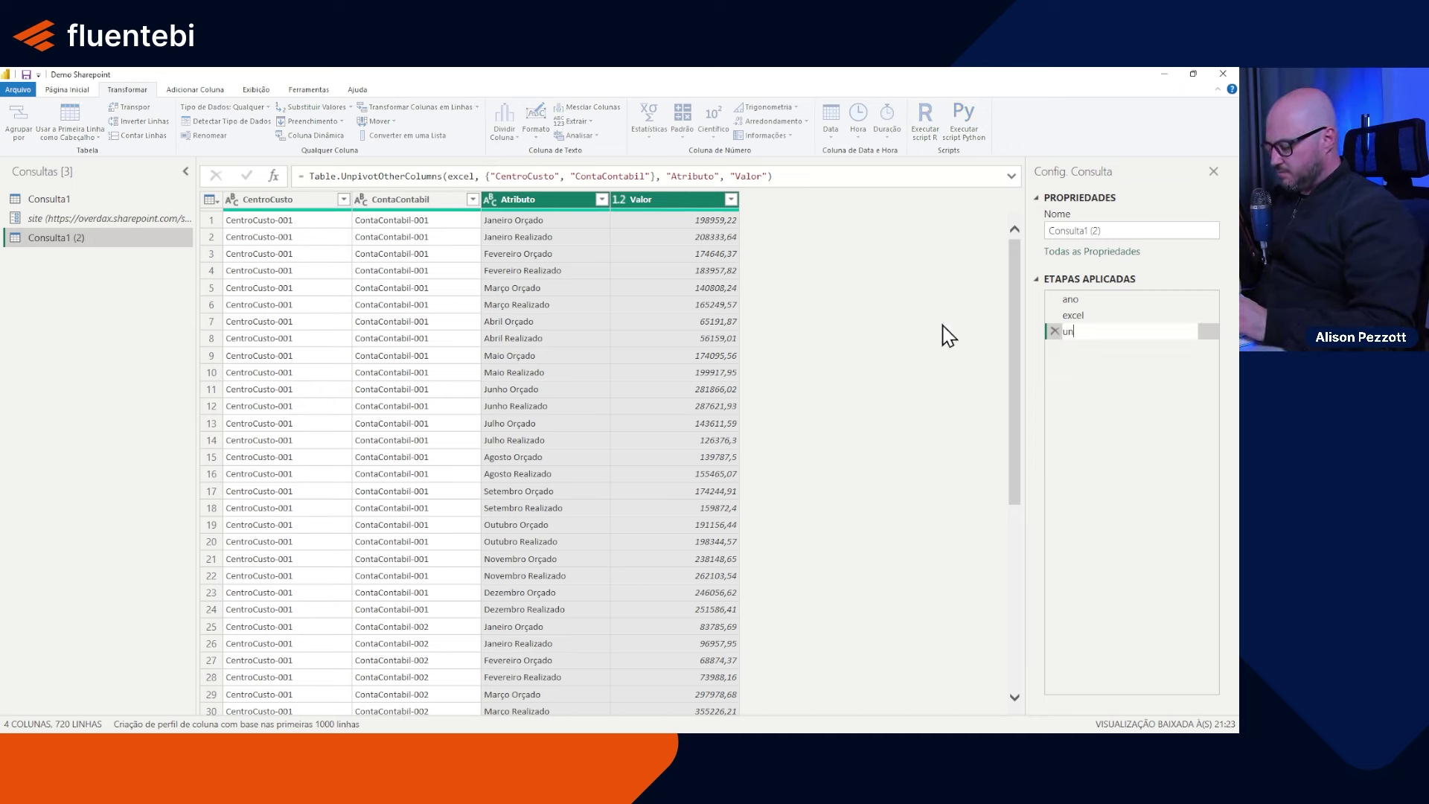
type("pivot")
key("Return")
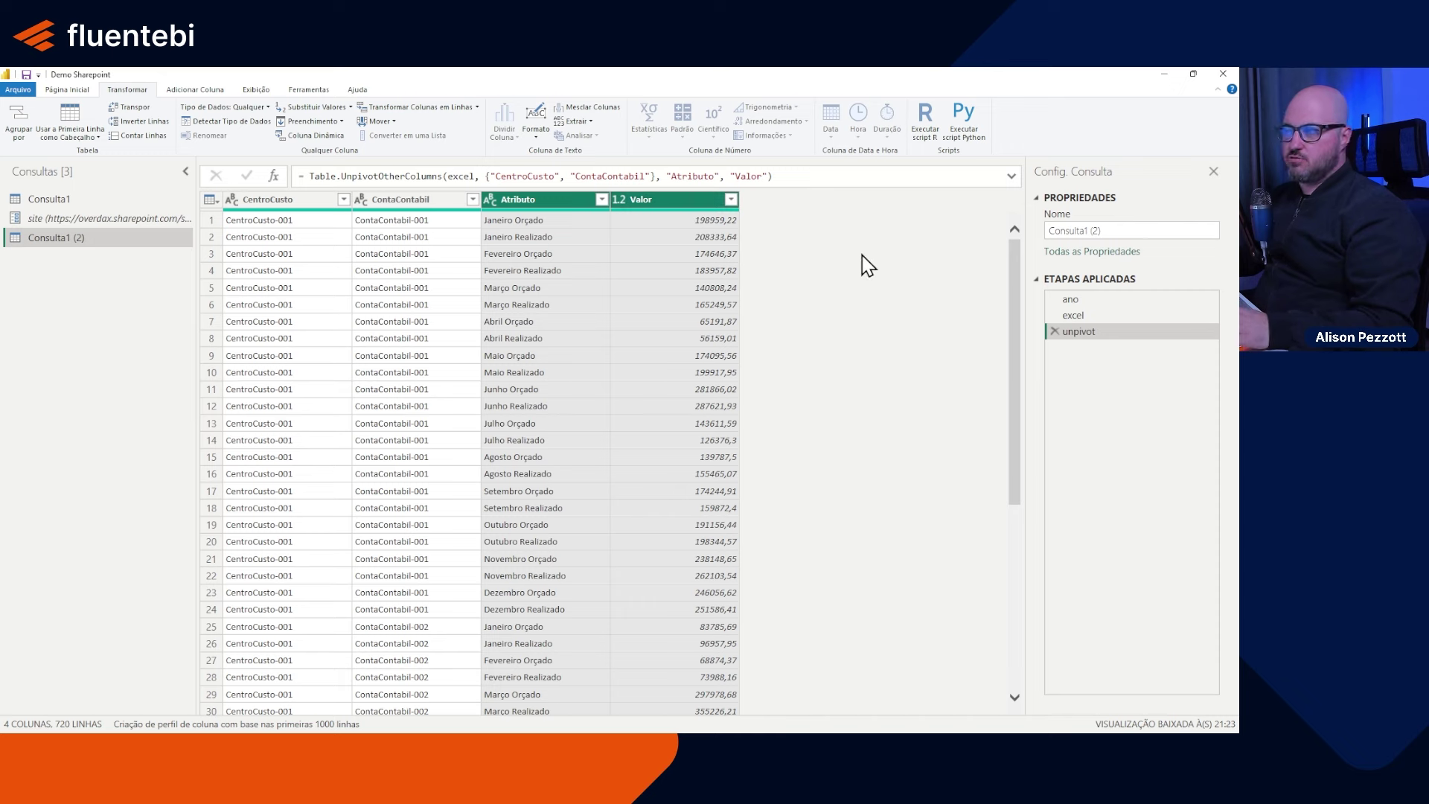
Step: Split the Atributo column by the space delimiter at each occurrence
left_click(554, 207)
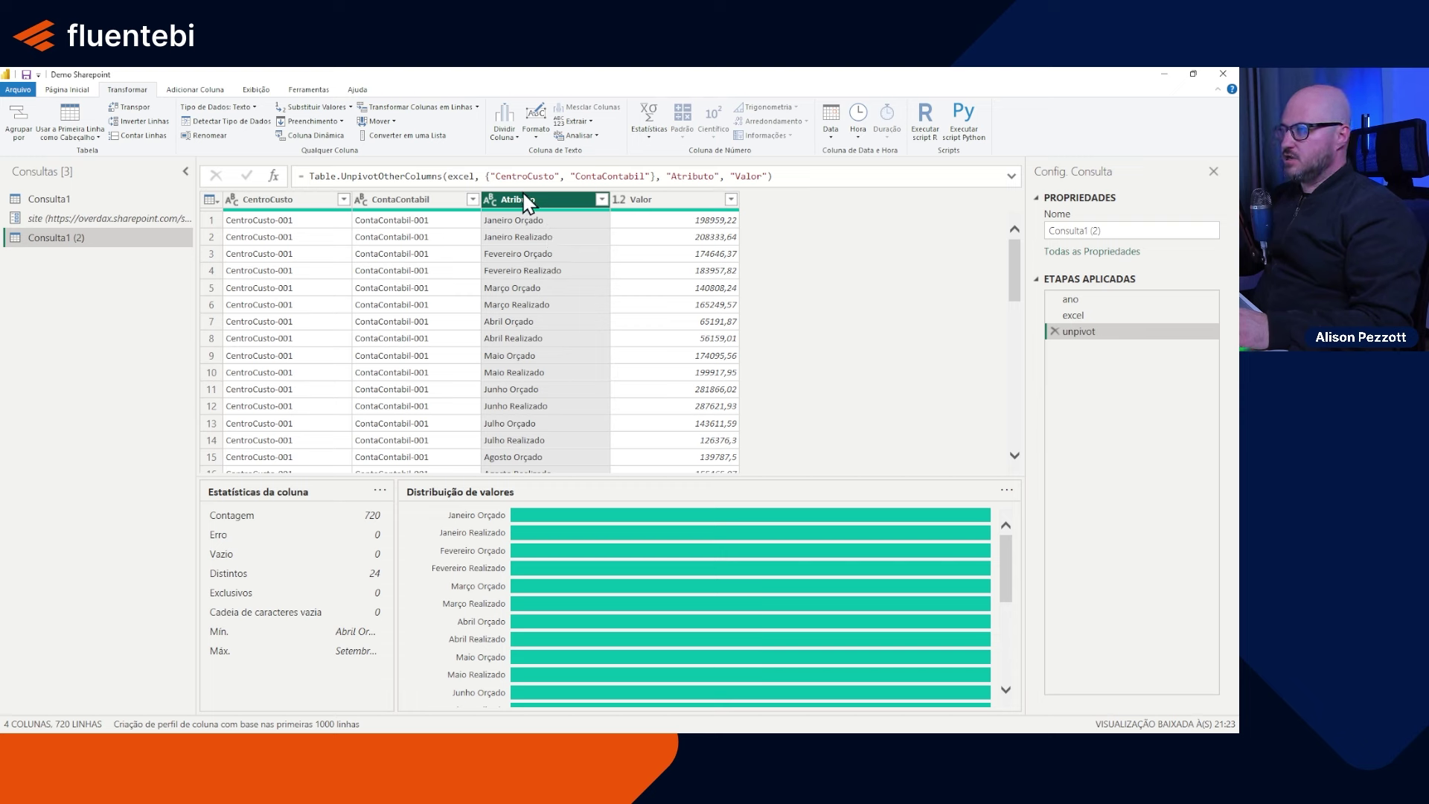
left_click(504, 133)
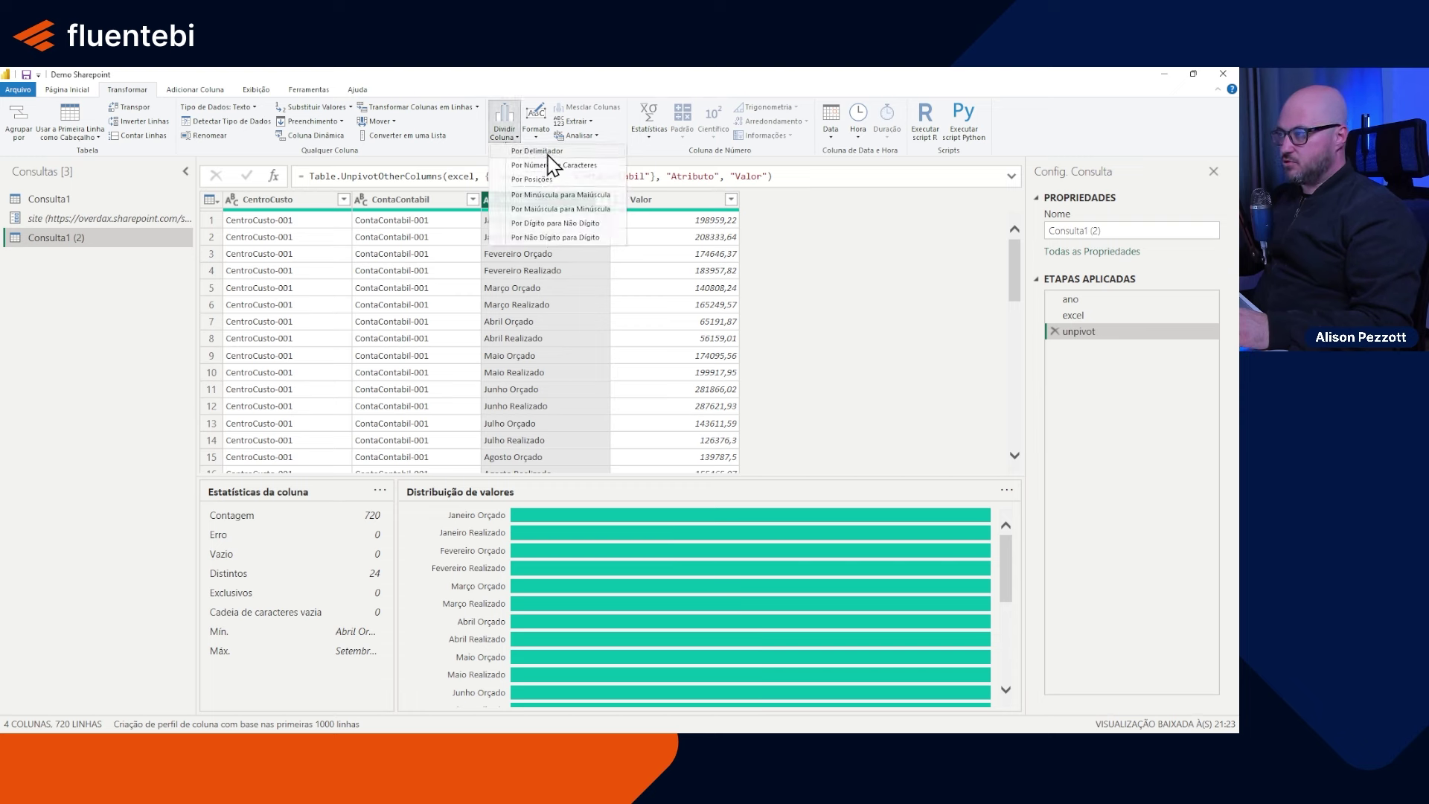
left_click(548, 152)
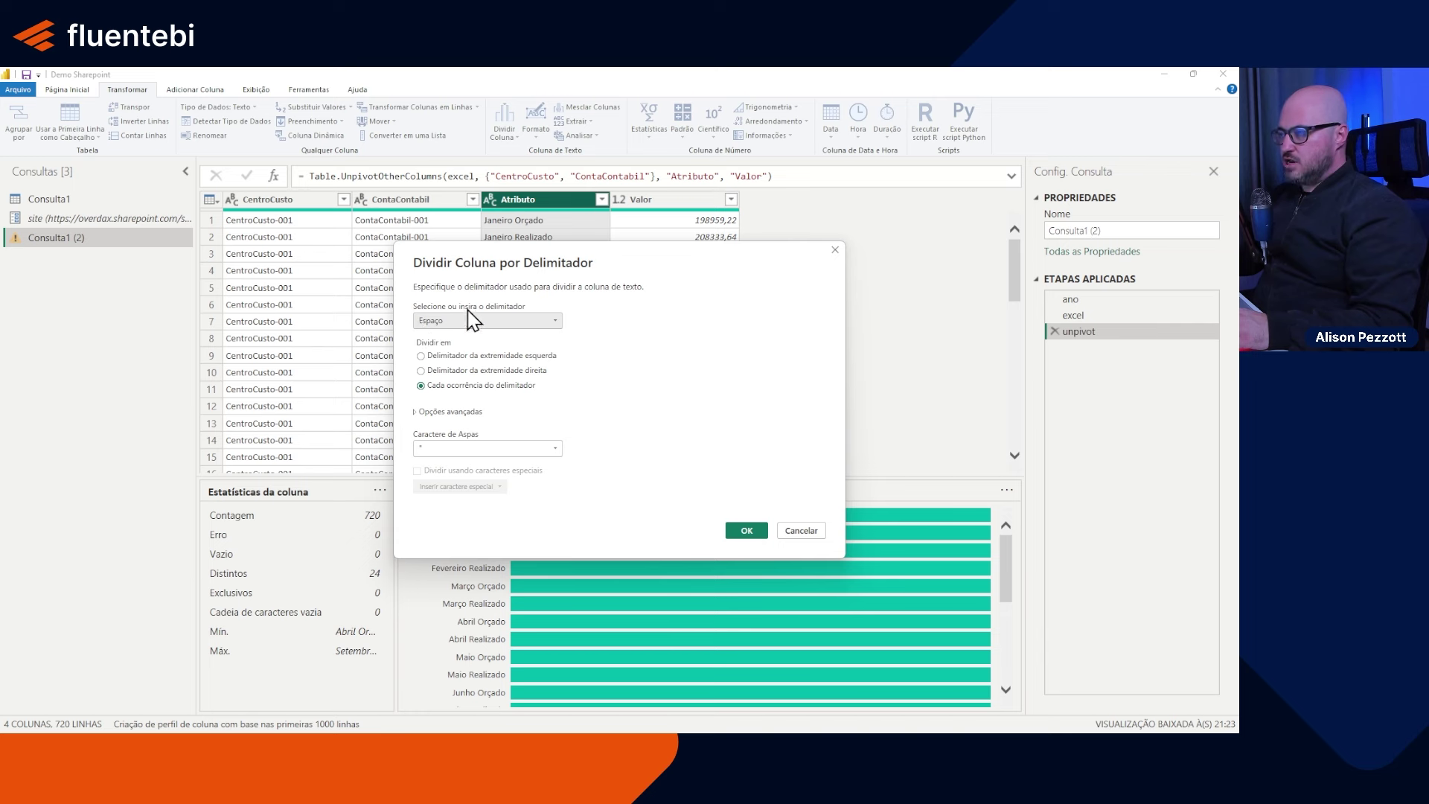
left_click(745, 530)
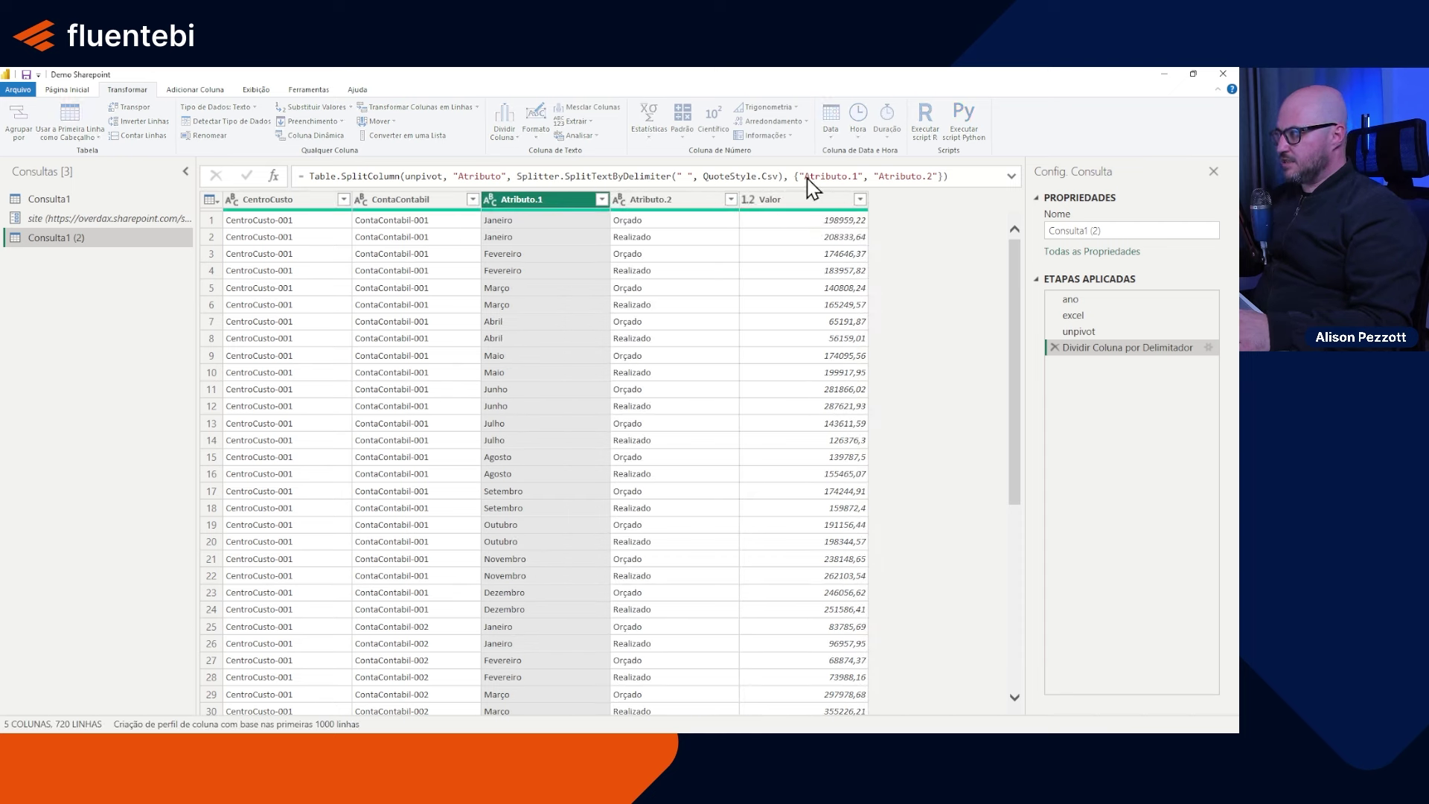
Step: Change the split formula's output column names from Atributo.1 and Atributo.2 to Data and Cenario
left_click_drag(805, 177, 860, 172)
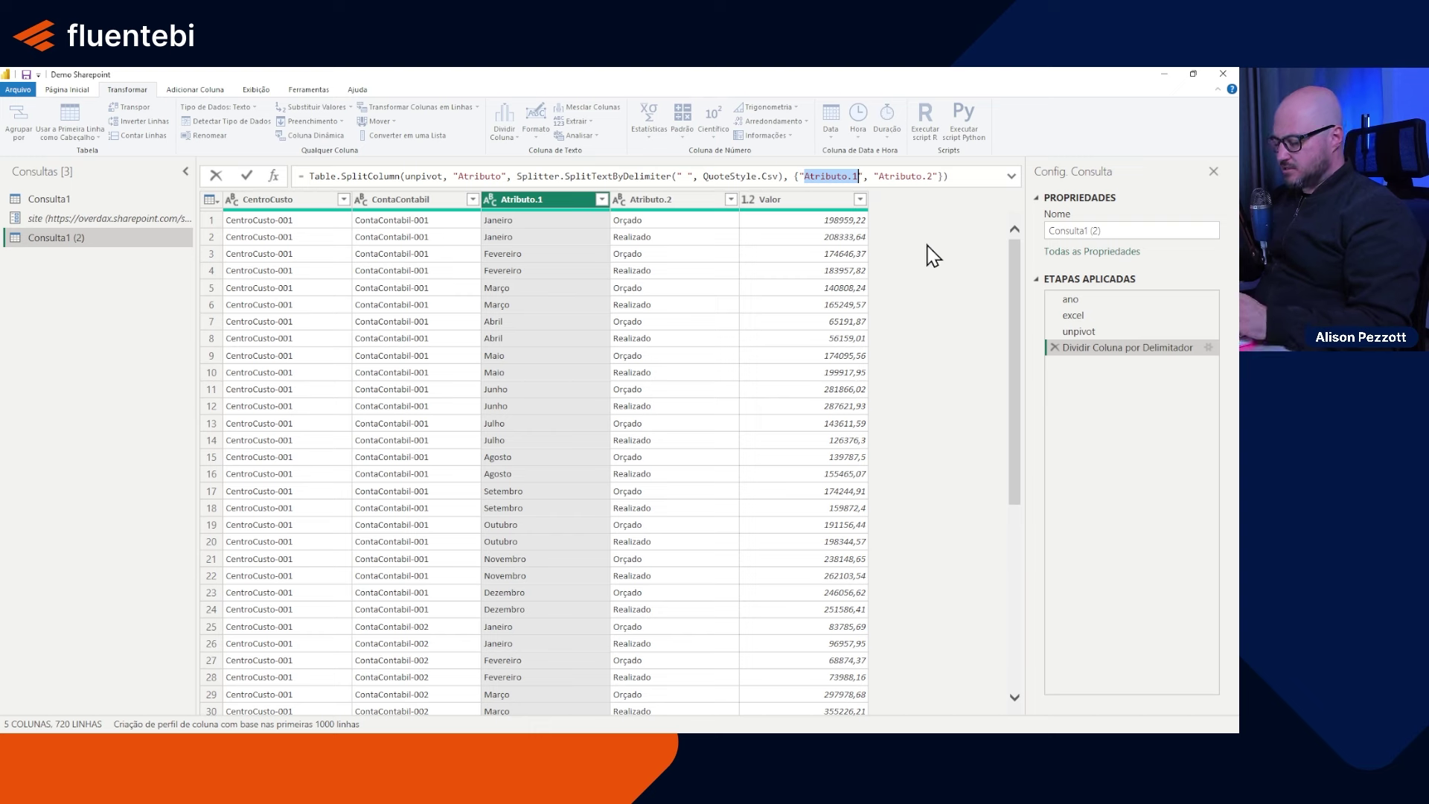
type("Data")
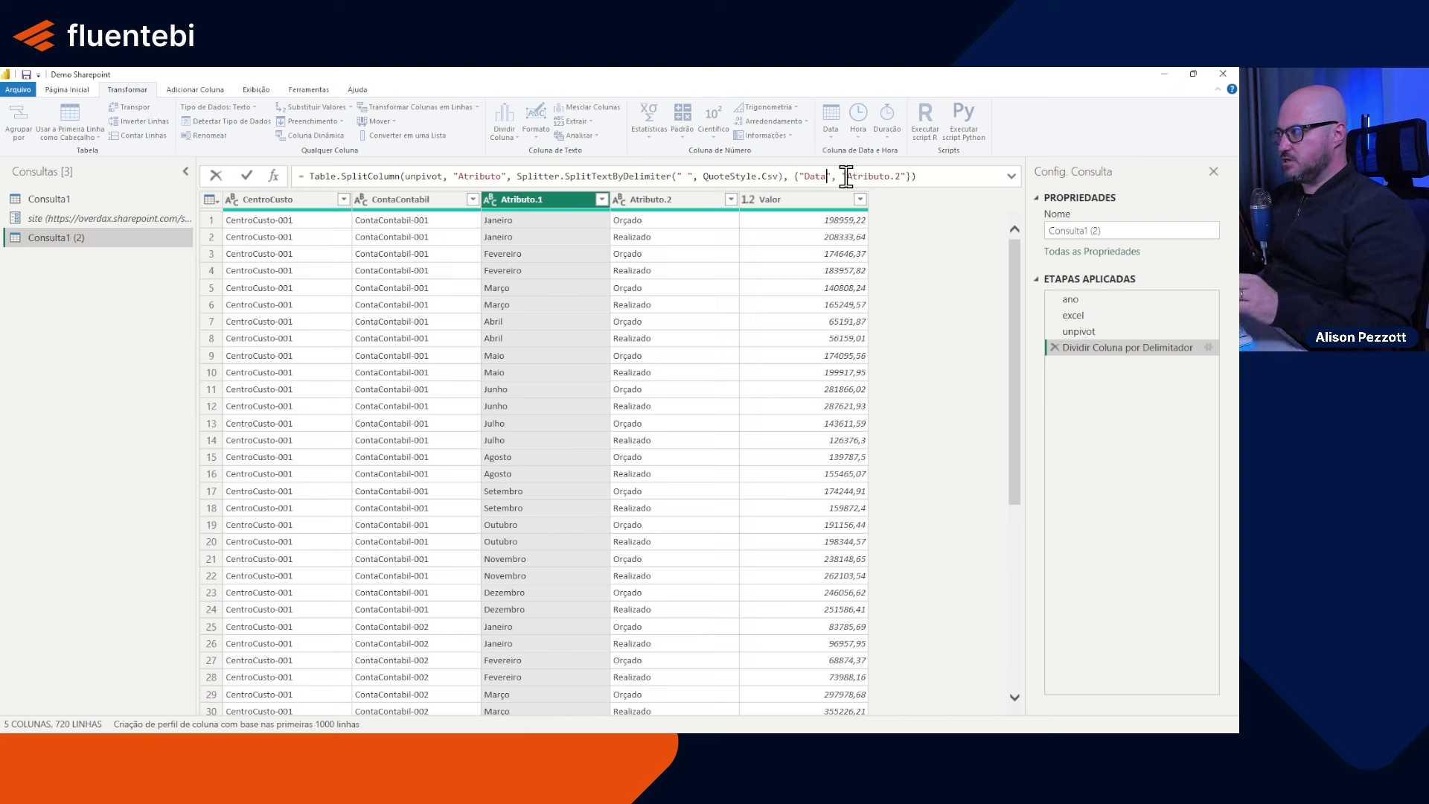
left_click_drag(847, 176, 902, 176)
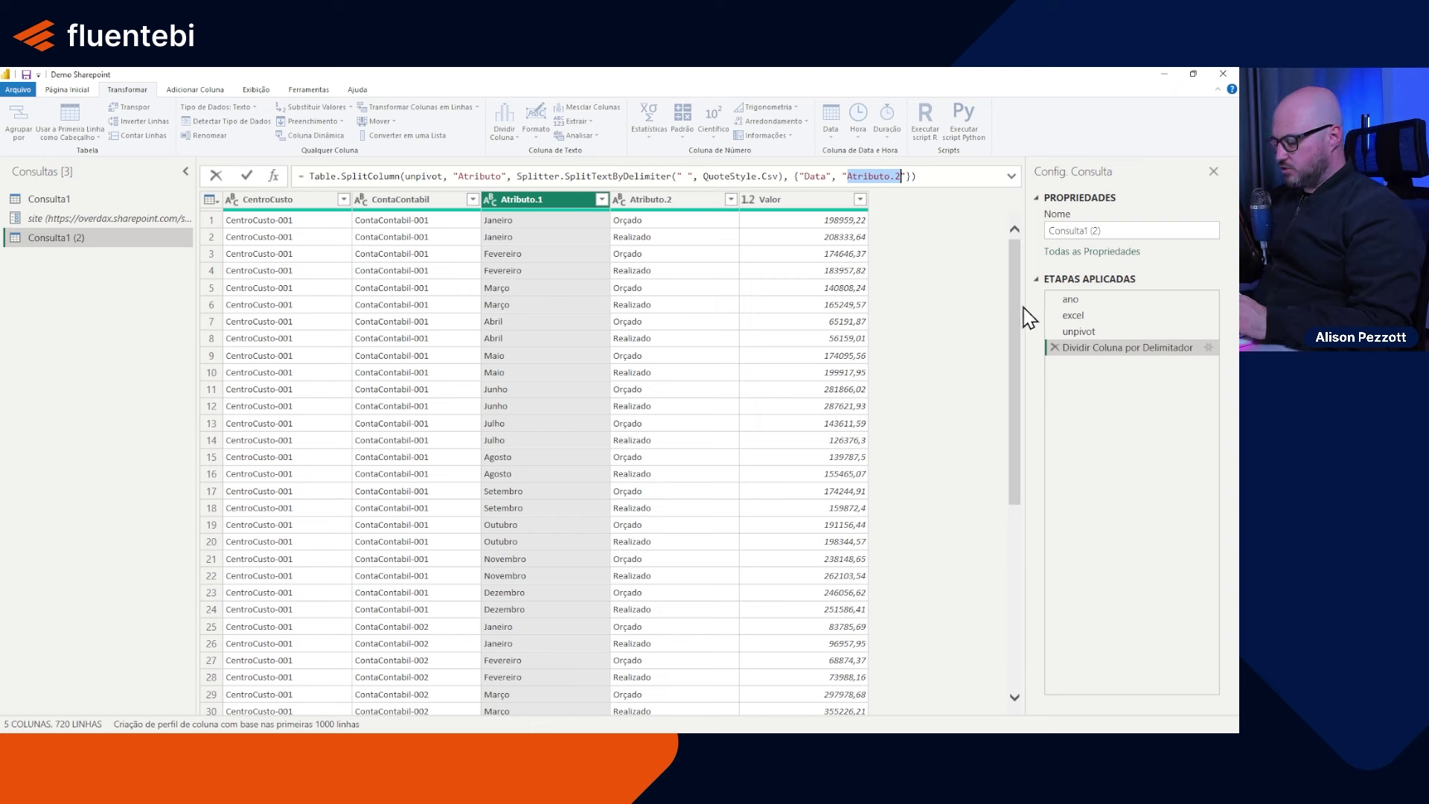
type("Cenario")
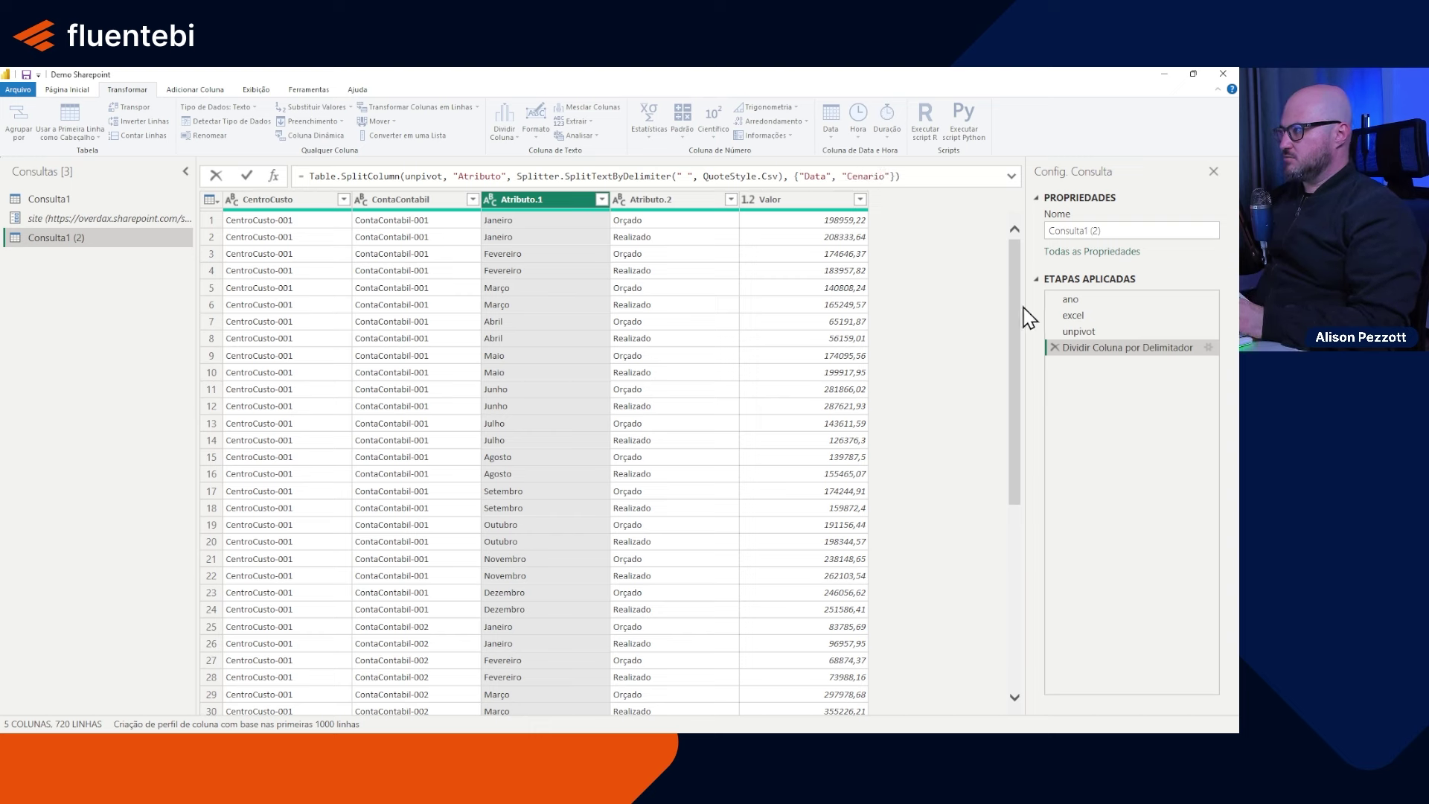
left_click(246, 176)
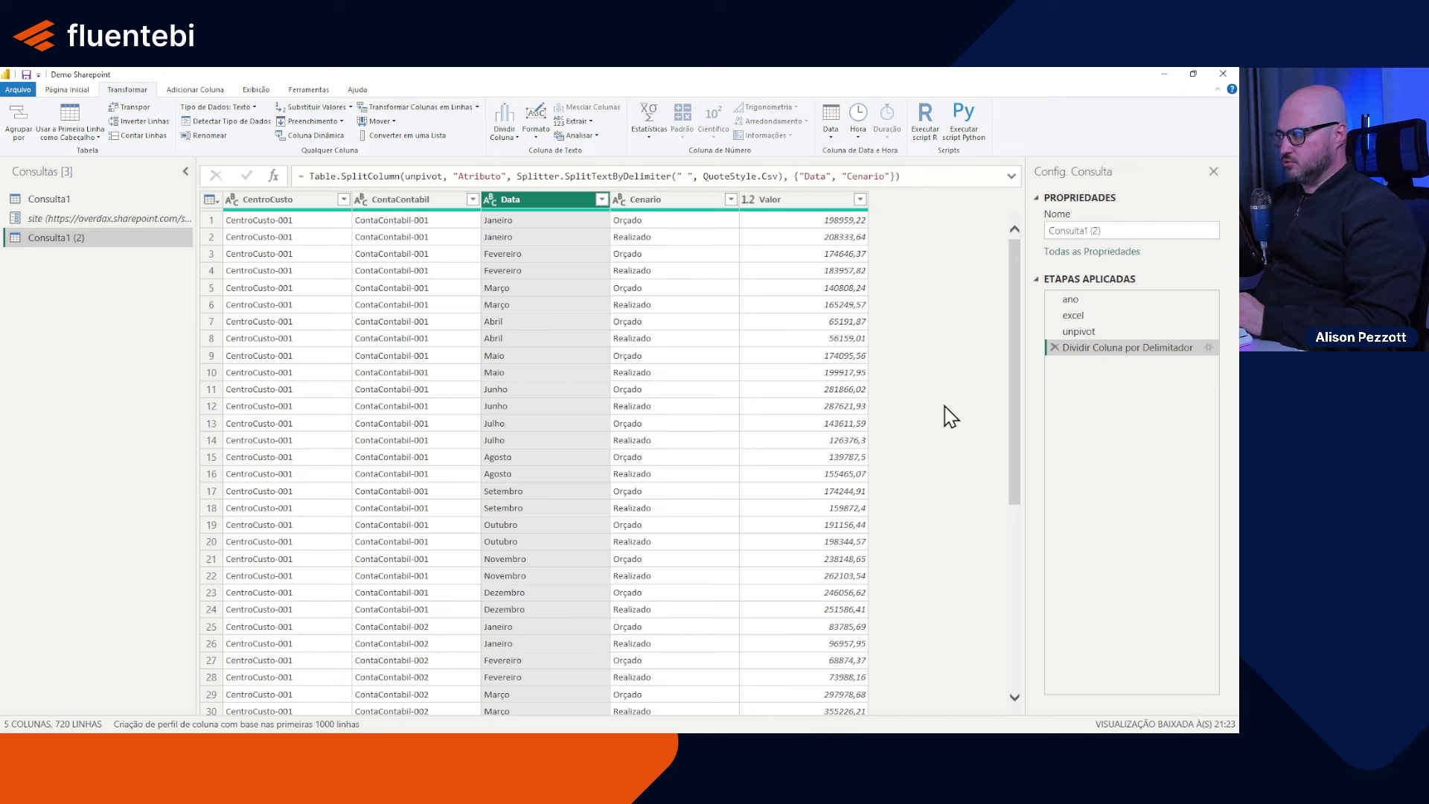
Step: Rename the column-splitting step as dividirColunaAtributo
right_click(1051, 350)
left_click(956, 339)
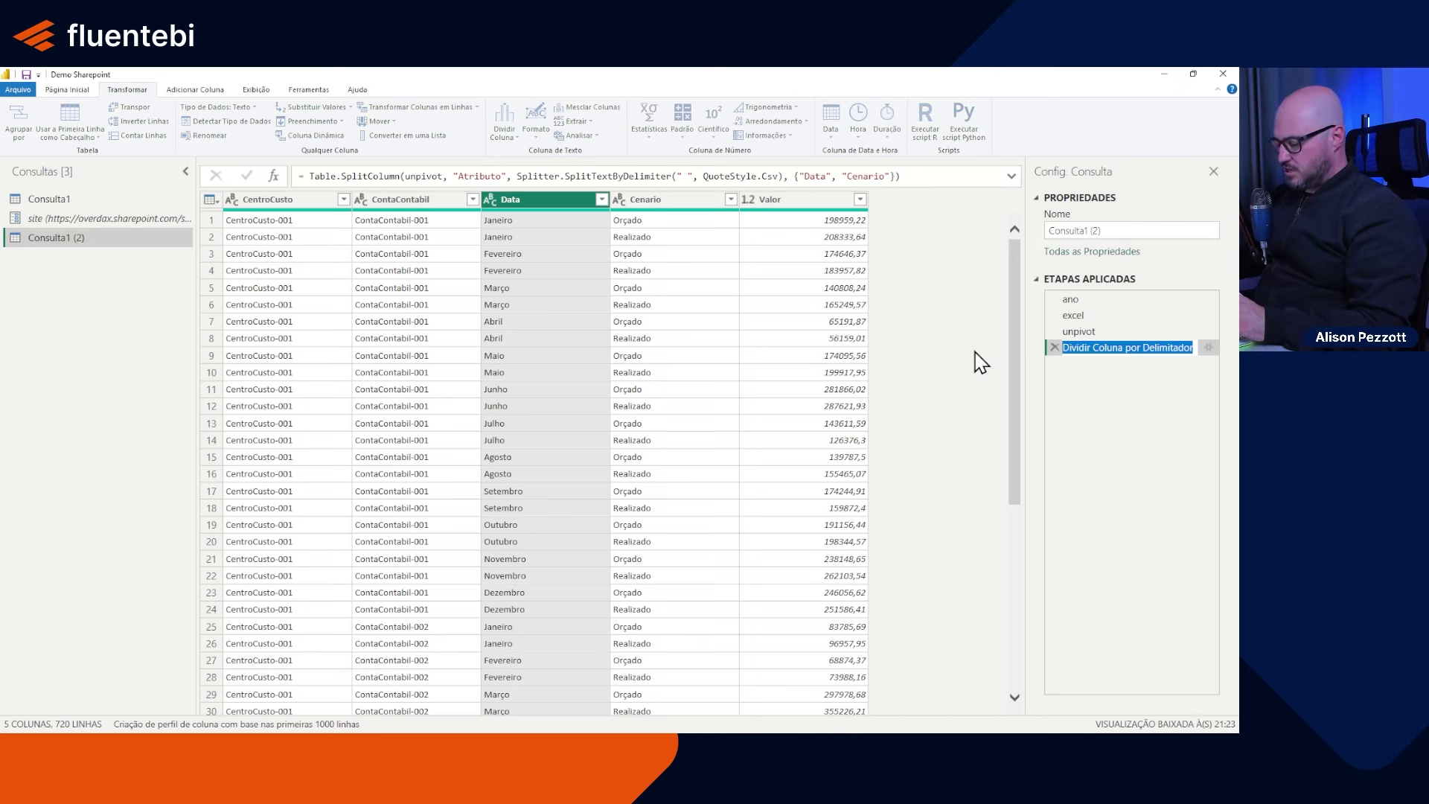
type("dividirColu")
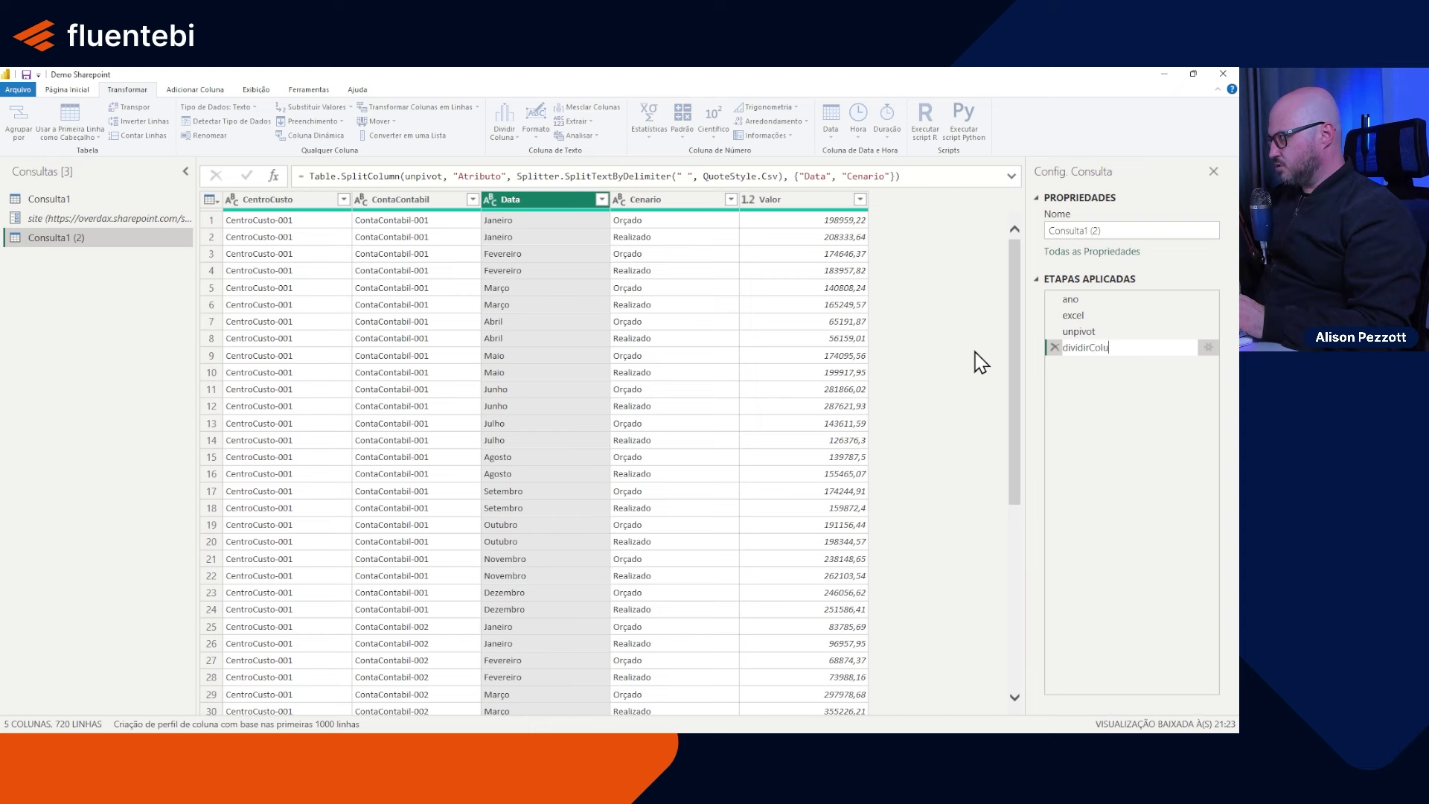
type("naAtri")
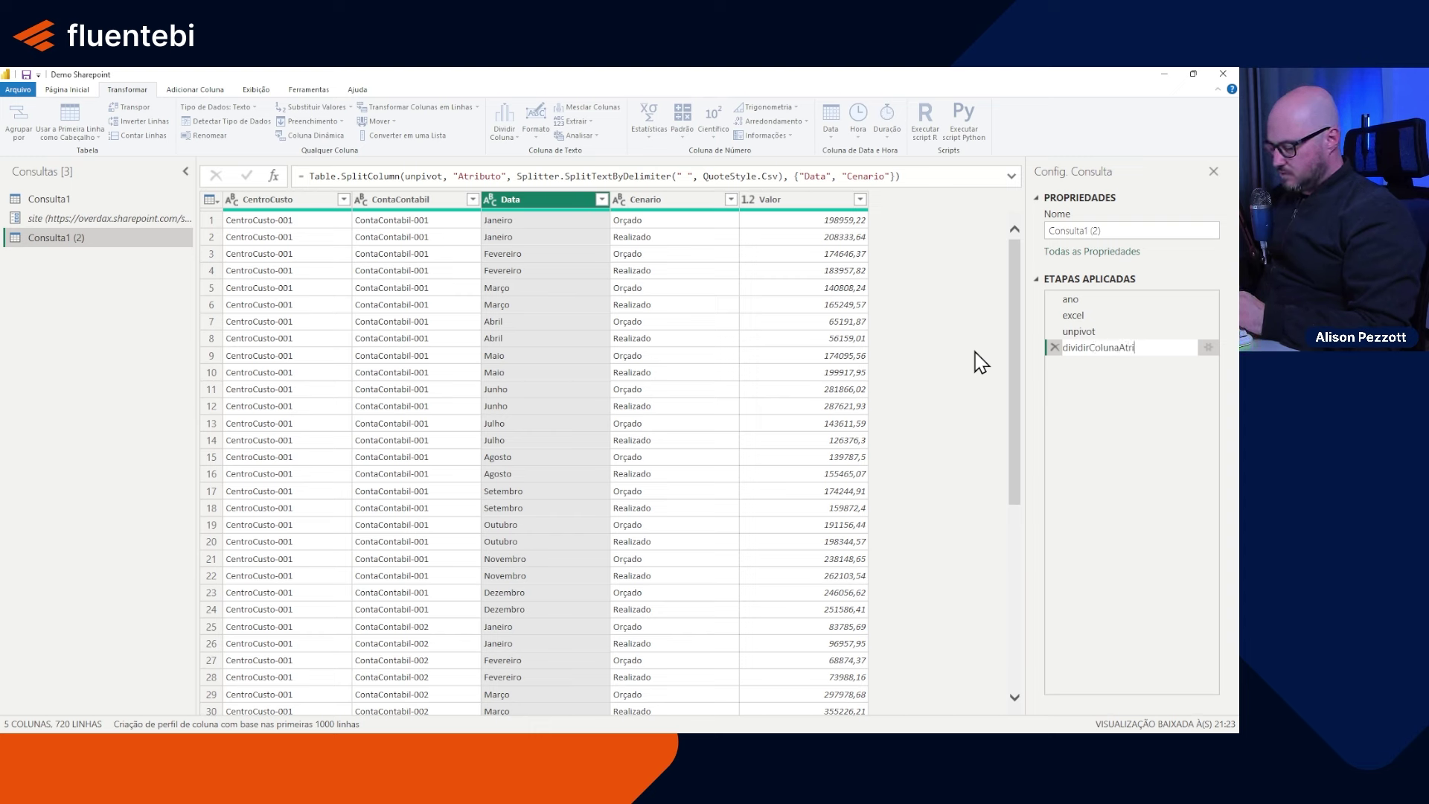
type("buto")
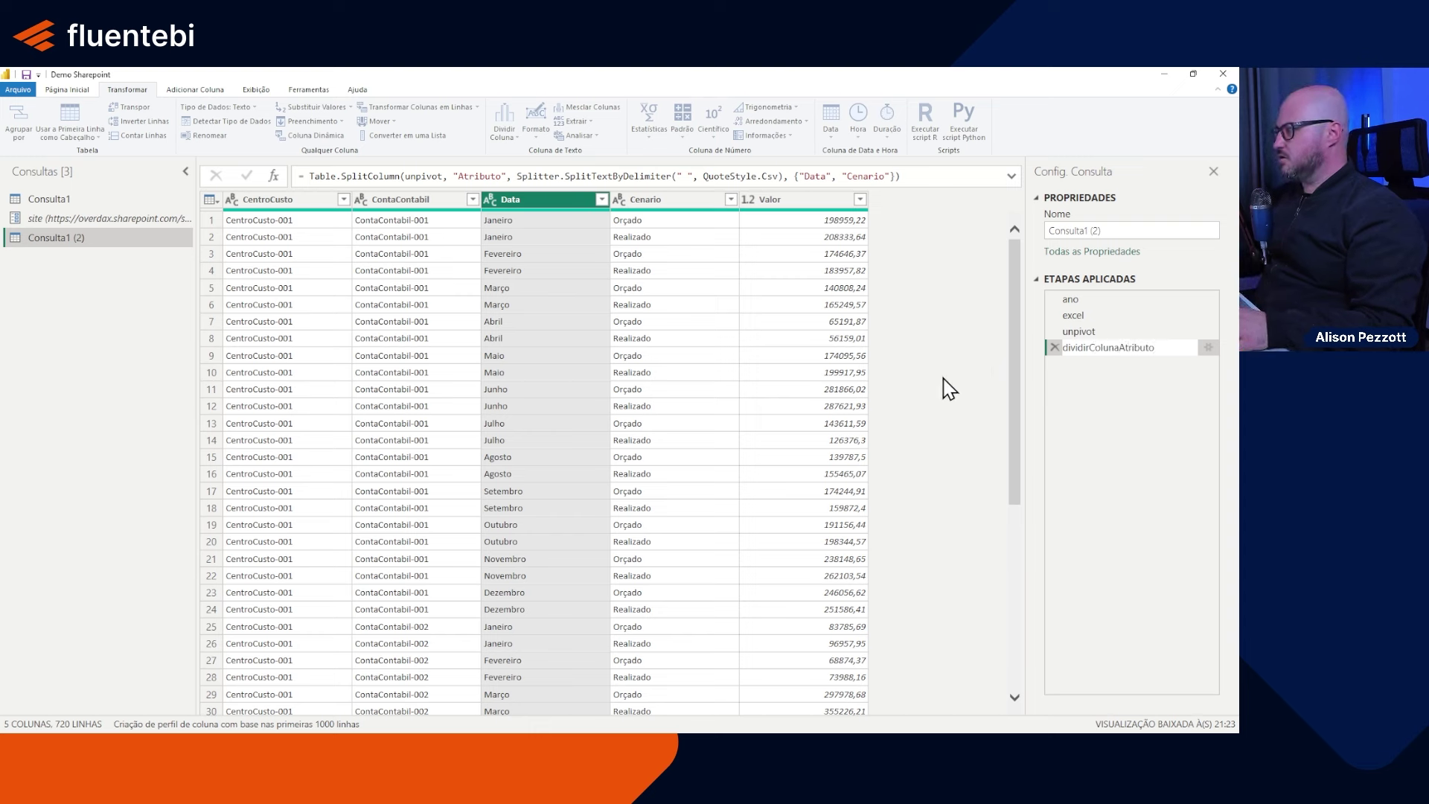
key("Return")
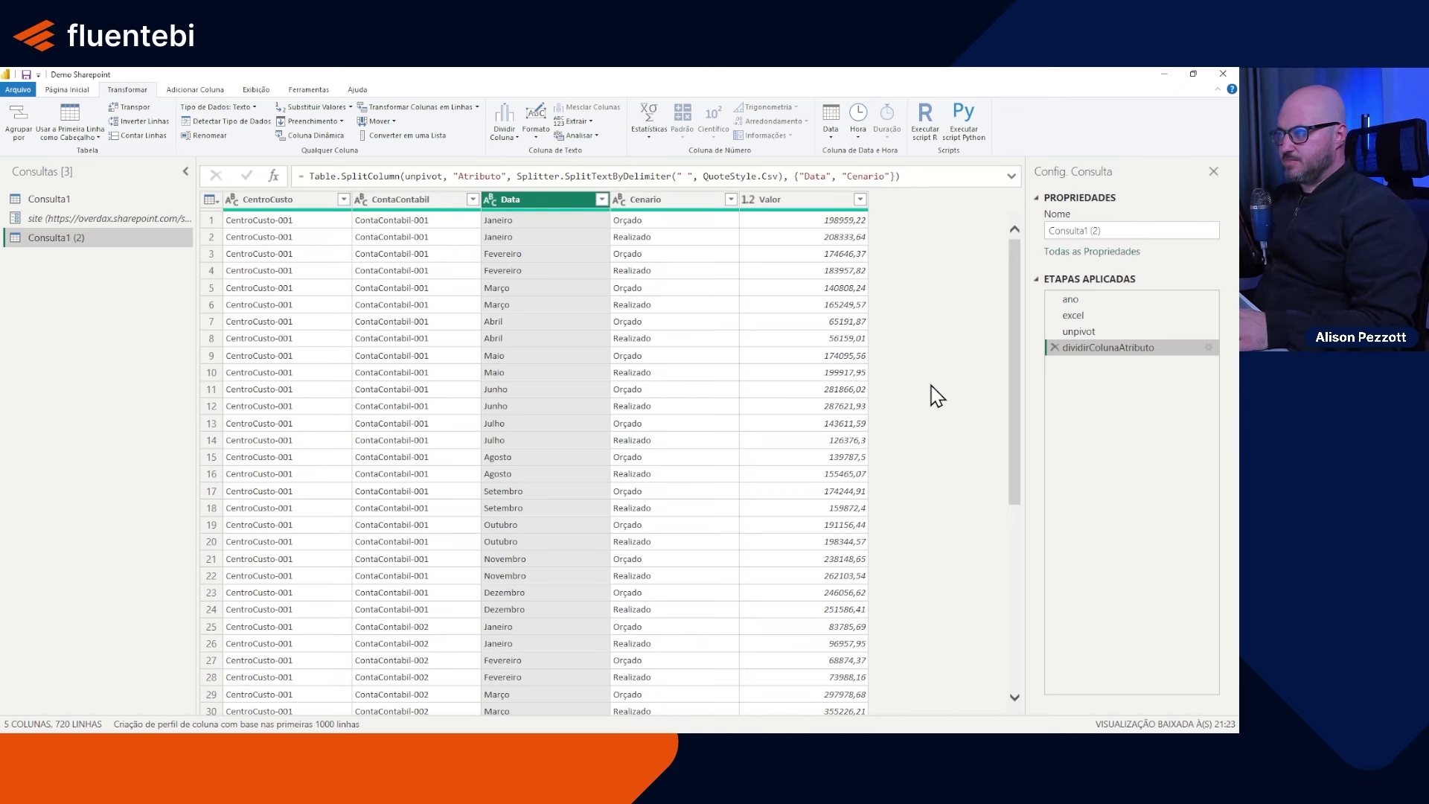
Step: Pivot the Cenario column into new columns, using Valor as the values column
left_click(670, 201)
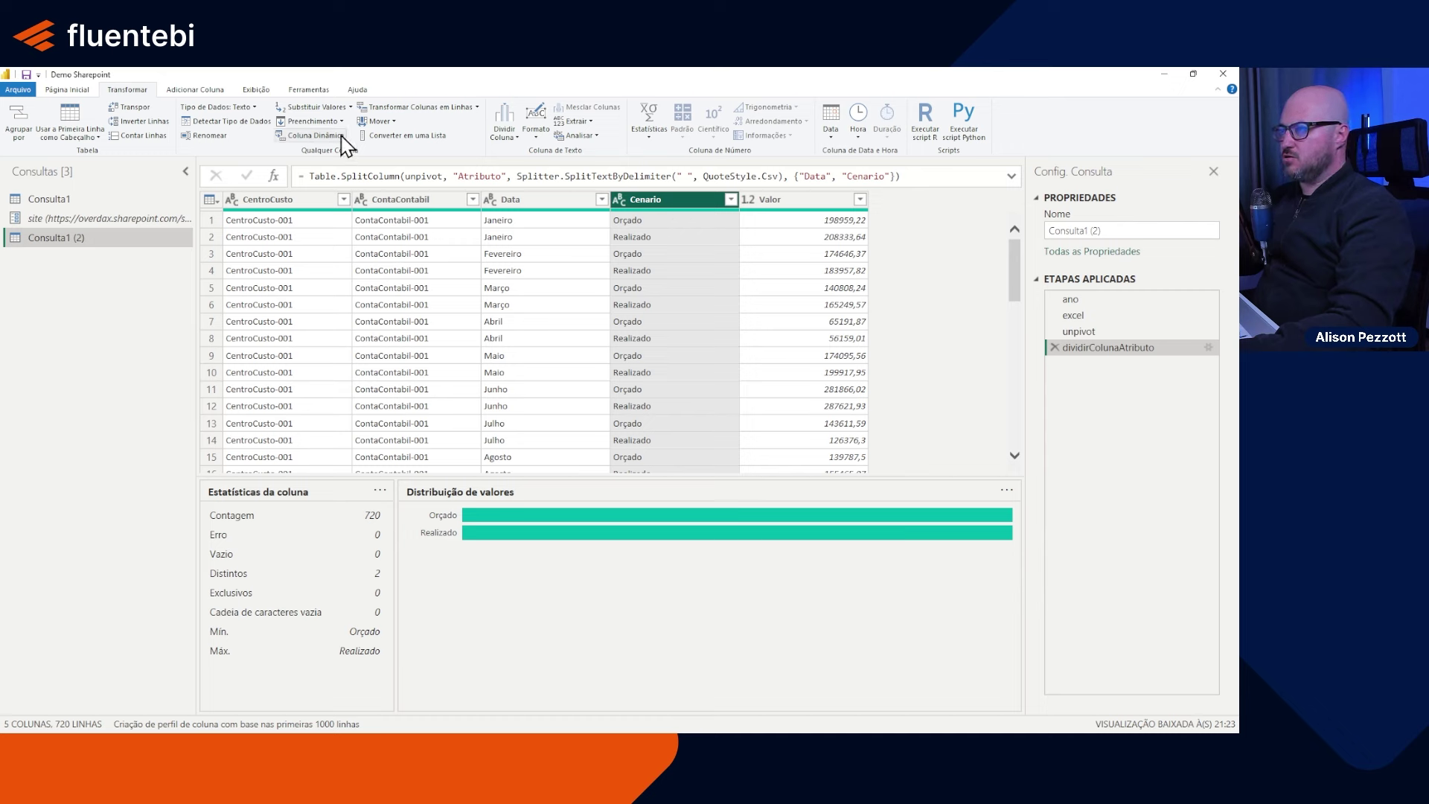
left_click(313, 135)
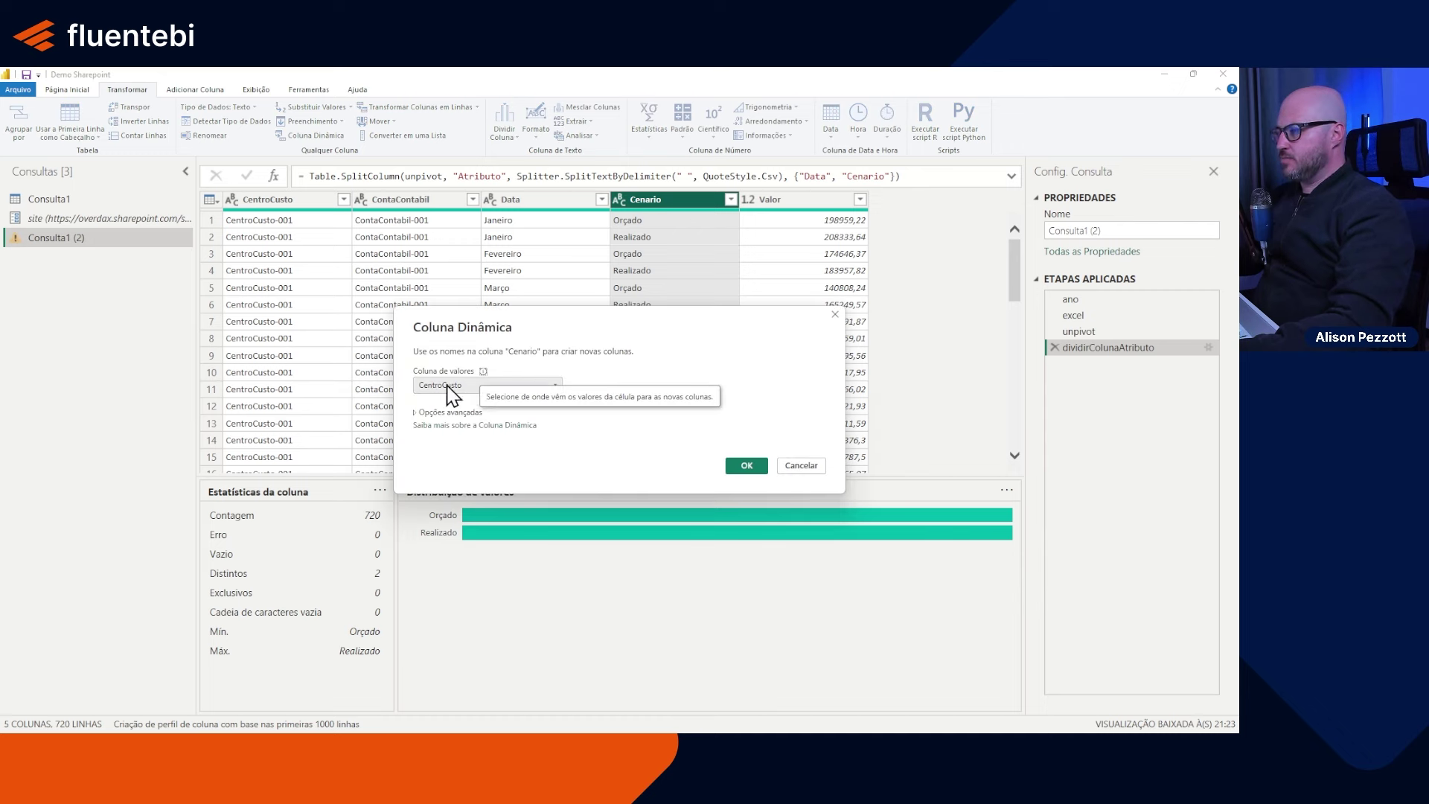
left_click(451, 386)
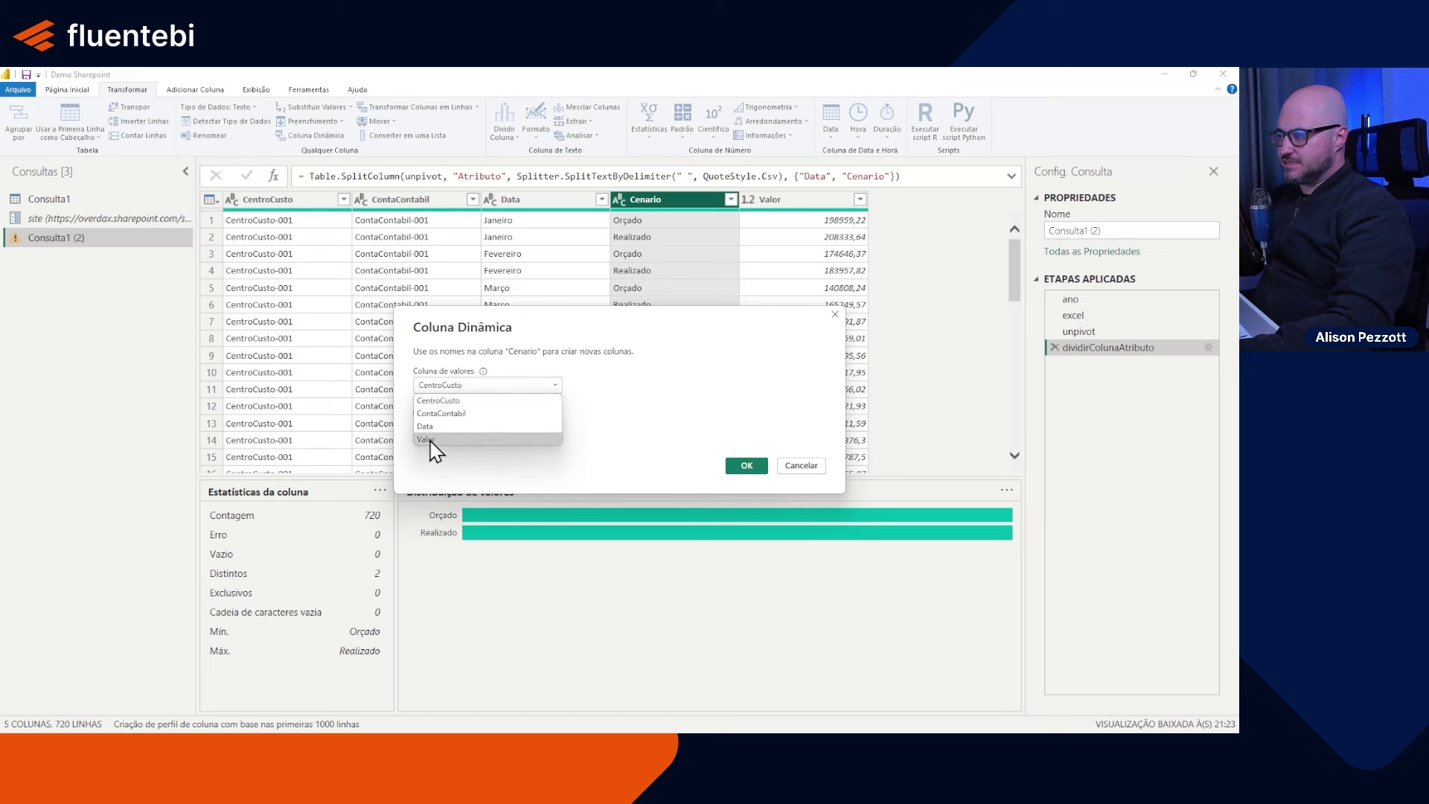
left_click(430, 441)
left_click(747, 467)
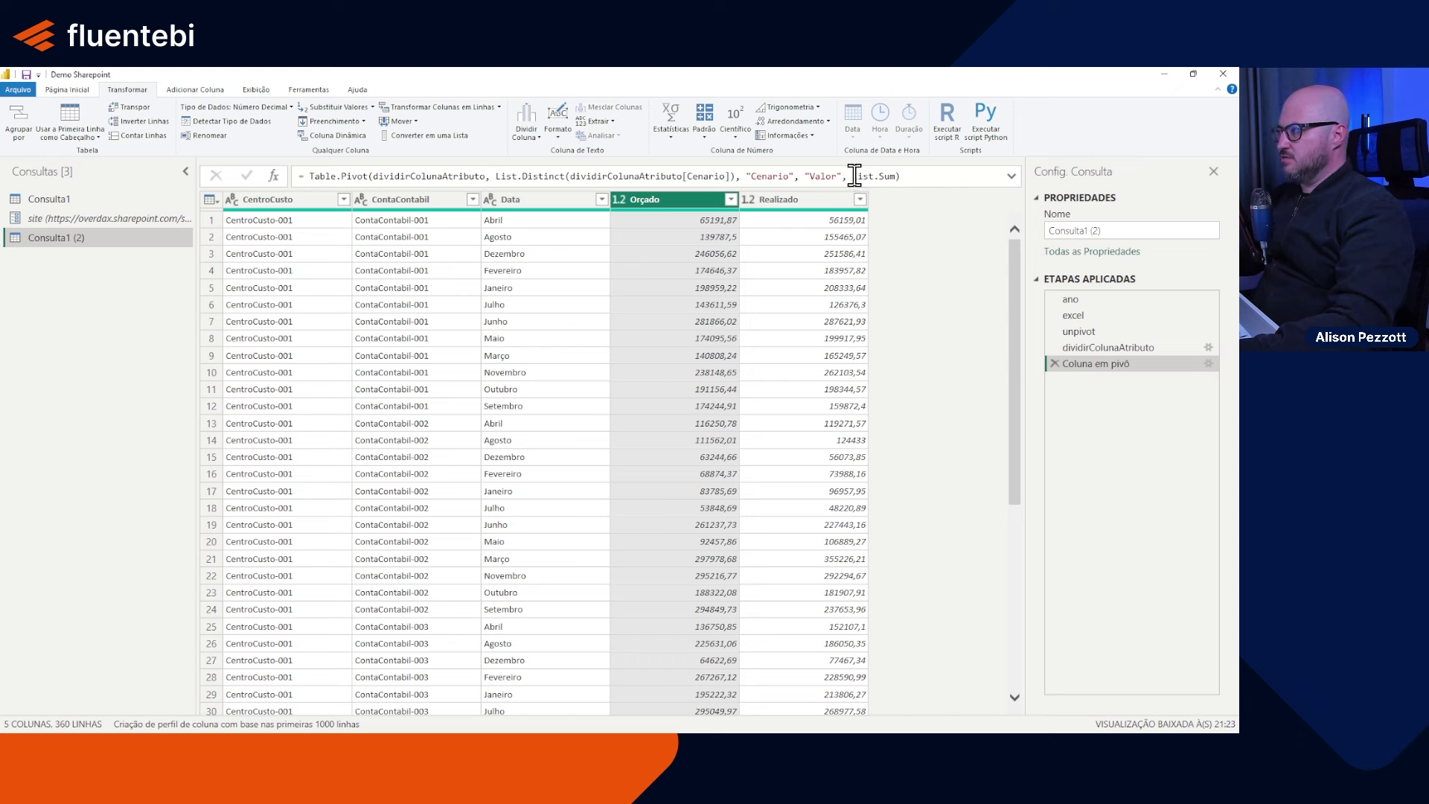
left_click_drag(855, 175, 888, 175)
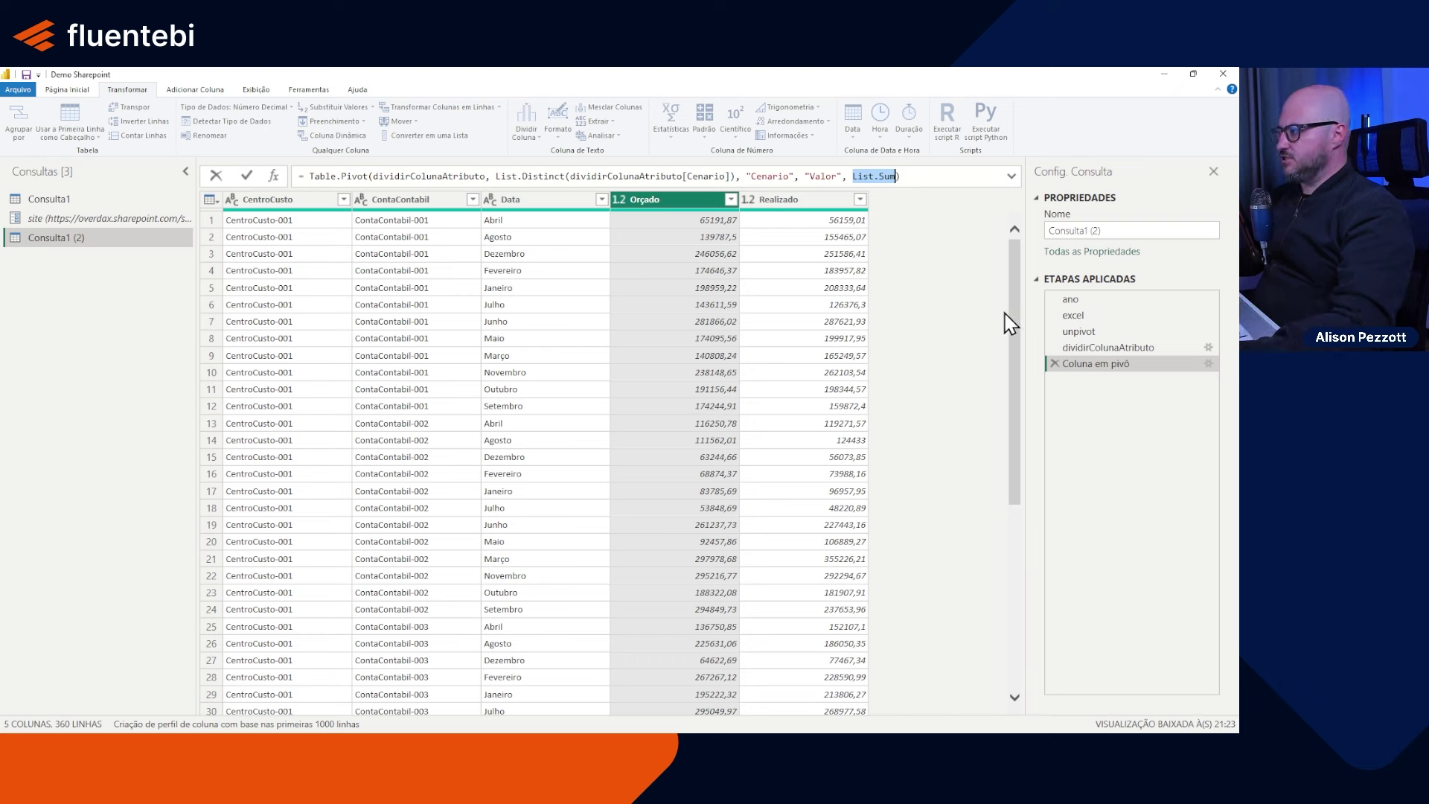
key("Return")
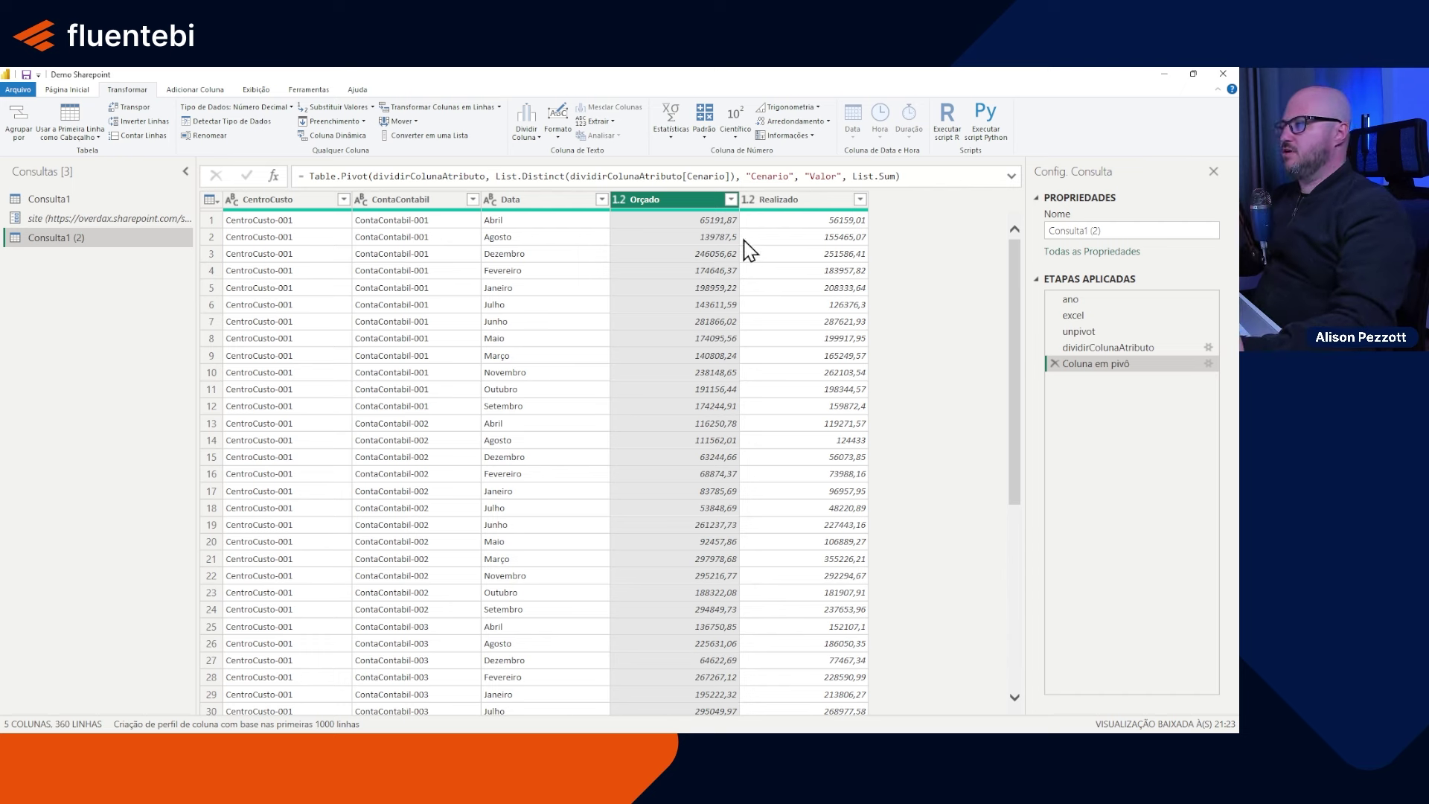
Step: Rename the column-pivoting step as pivot
right_click(1094, 365)
left_click(923, 355)
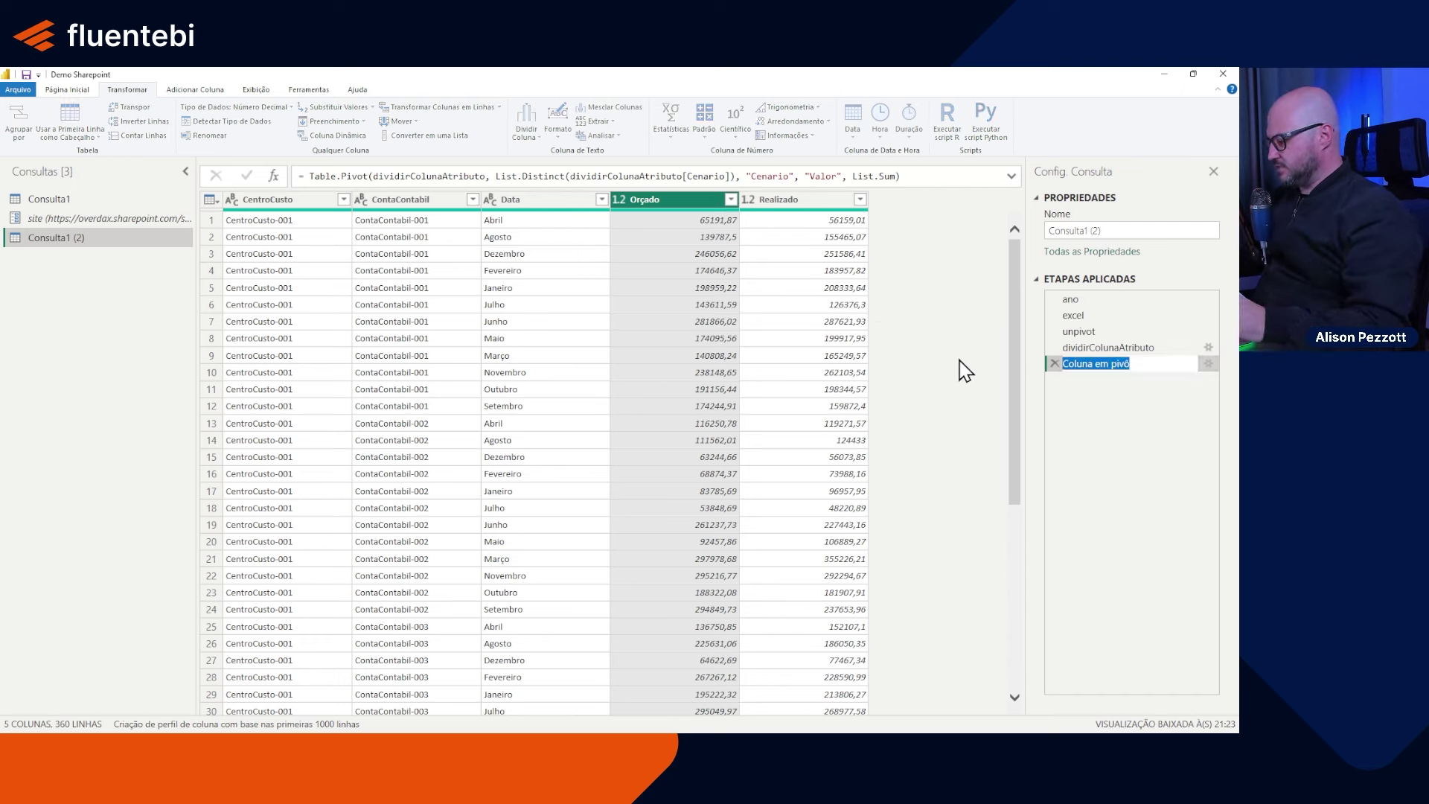
type("pivot")
key("Return")
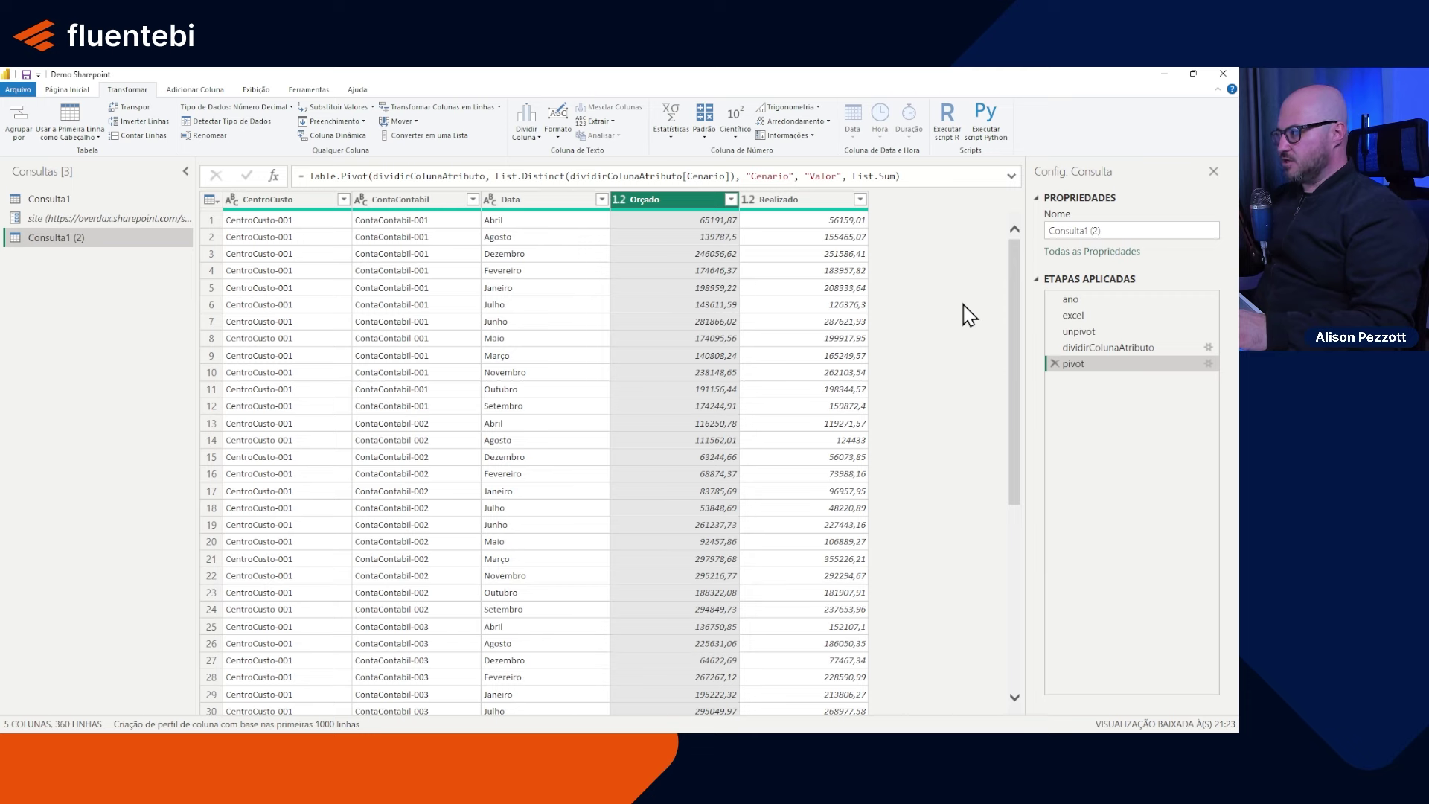
Step: Insert a custom step referencing pivot and begin wrapping that reference in a Table.Trans… function in its formula
left_click(1076, 300)
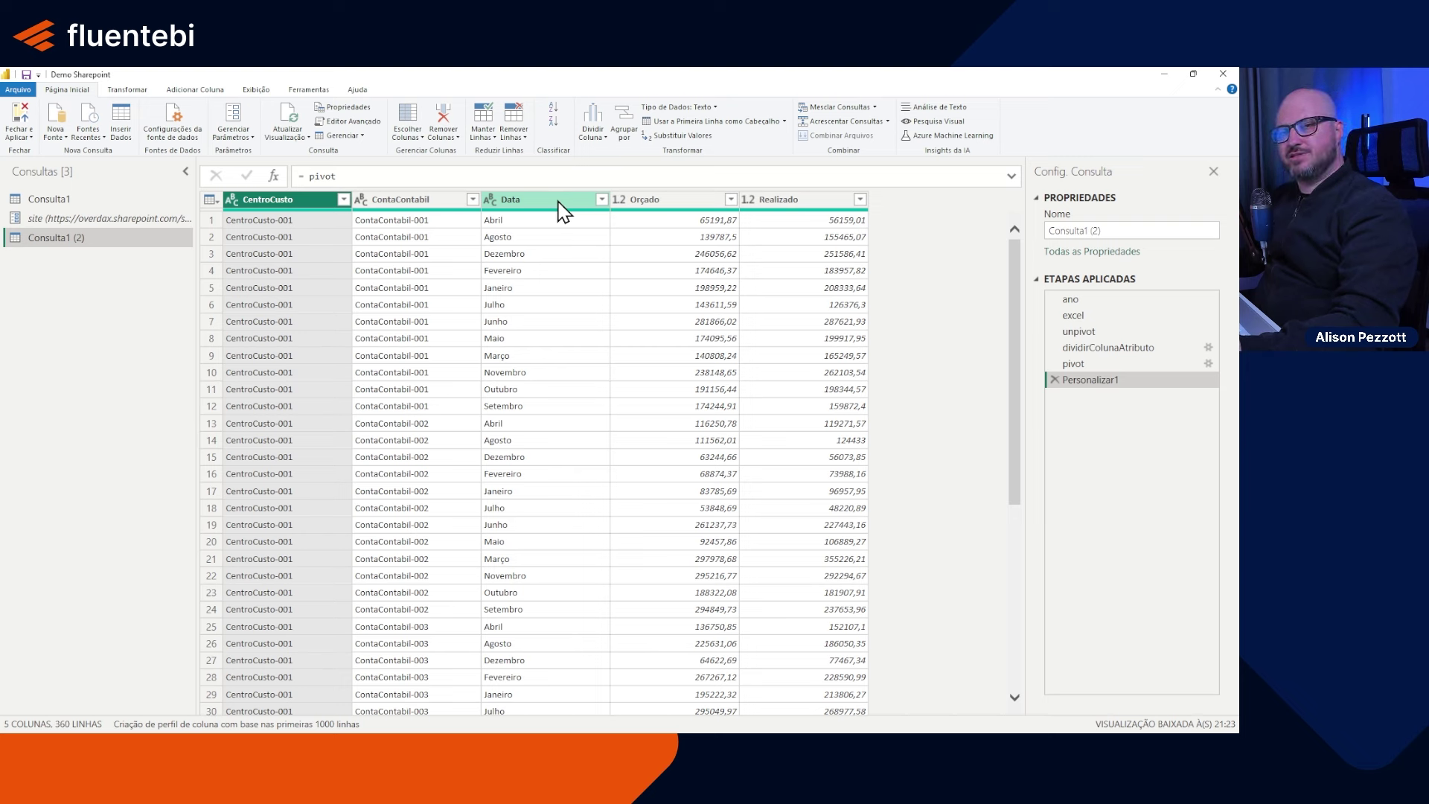
left_click(308, 175)
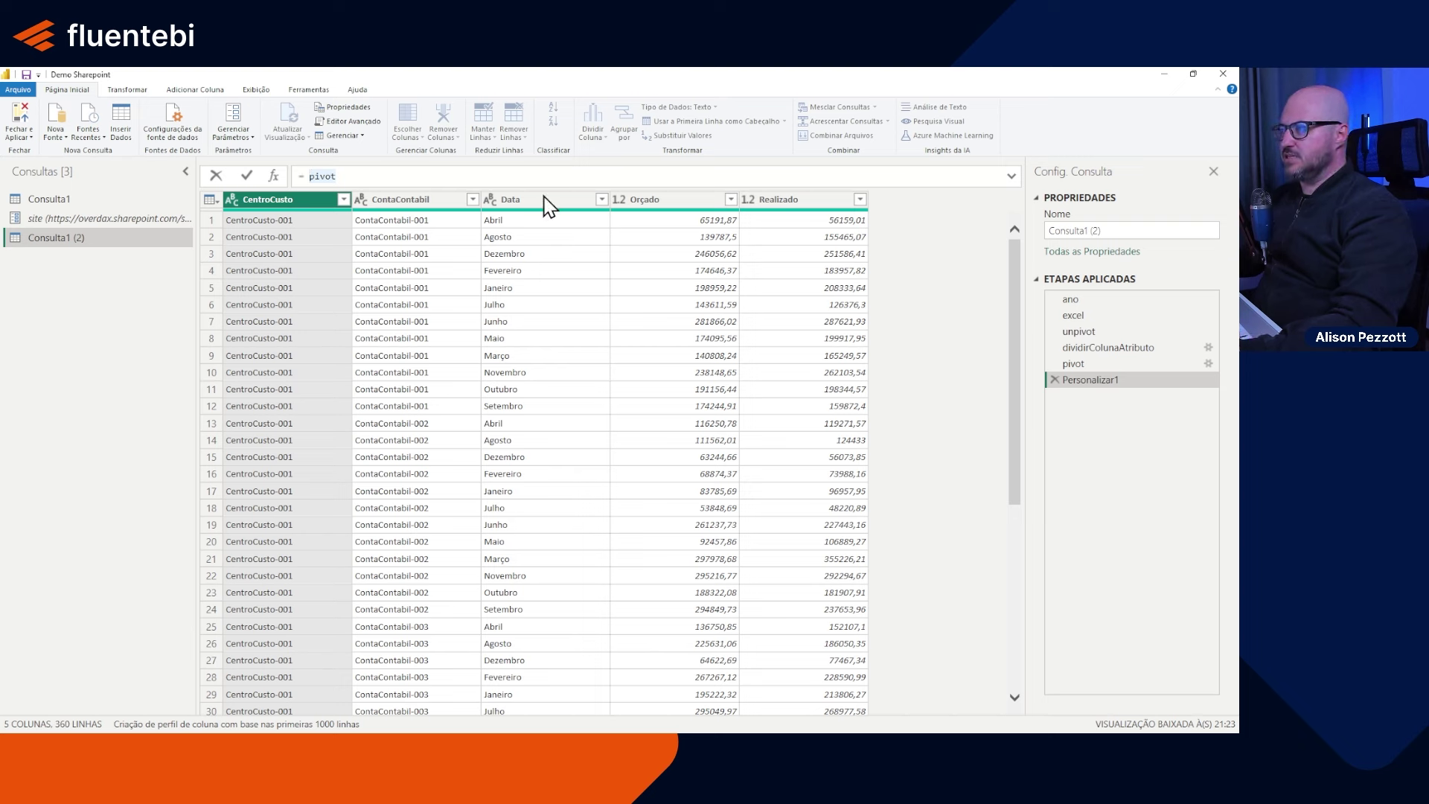
left_click(307, 176)
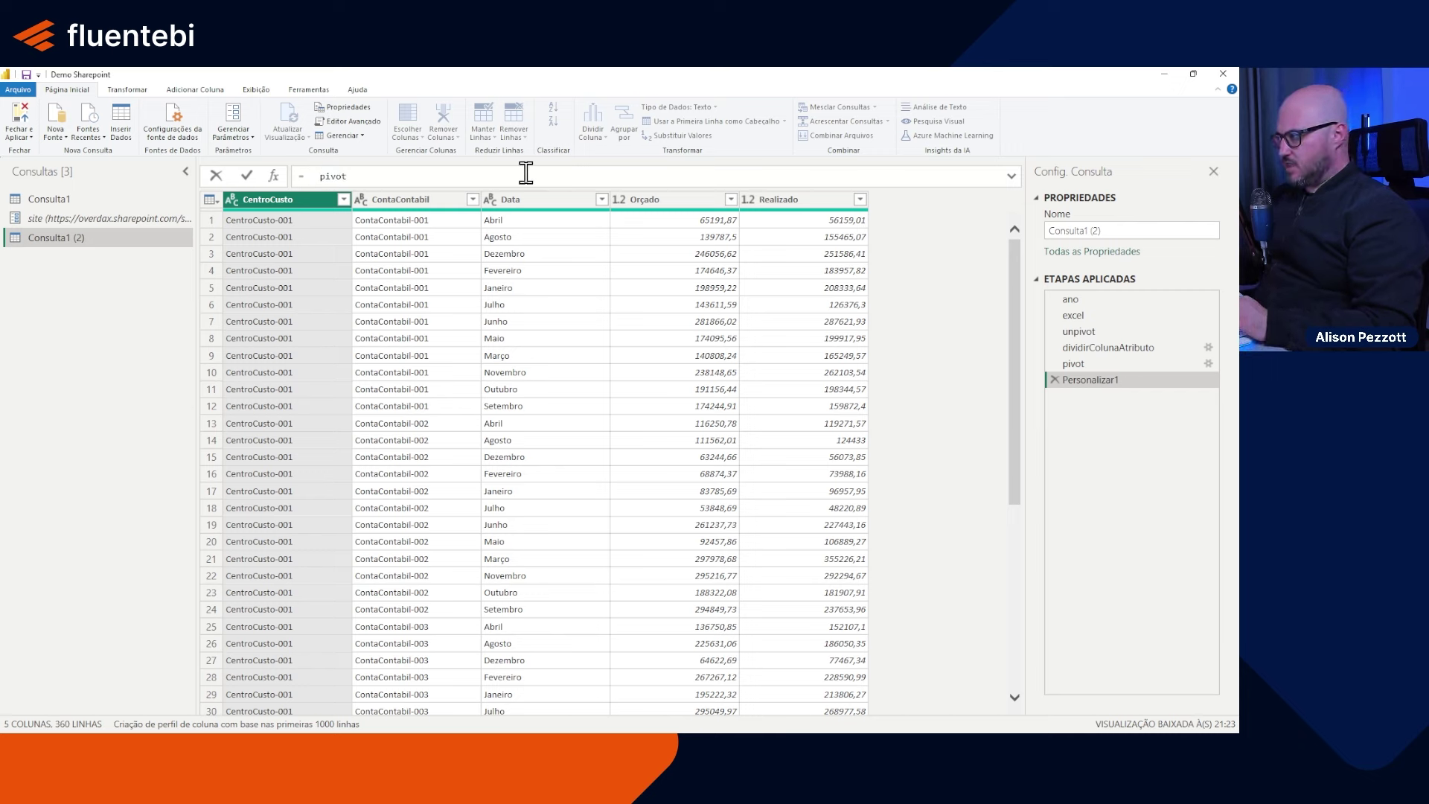
type("Tab")
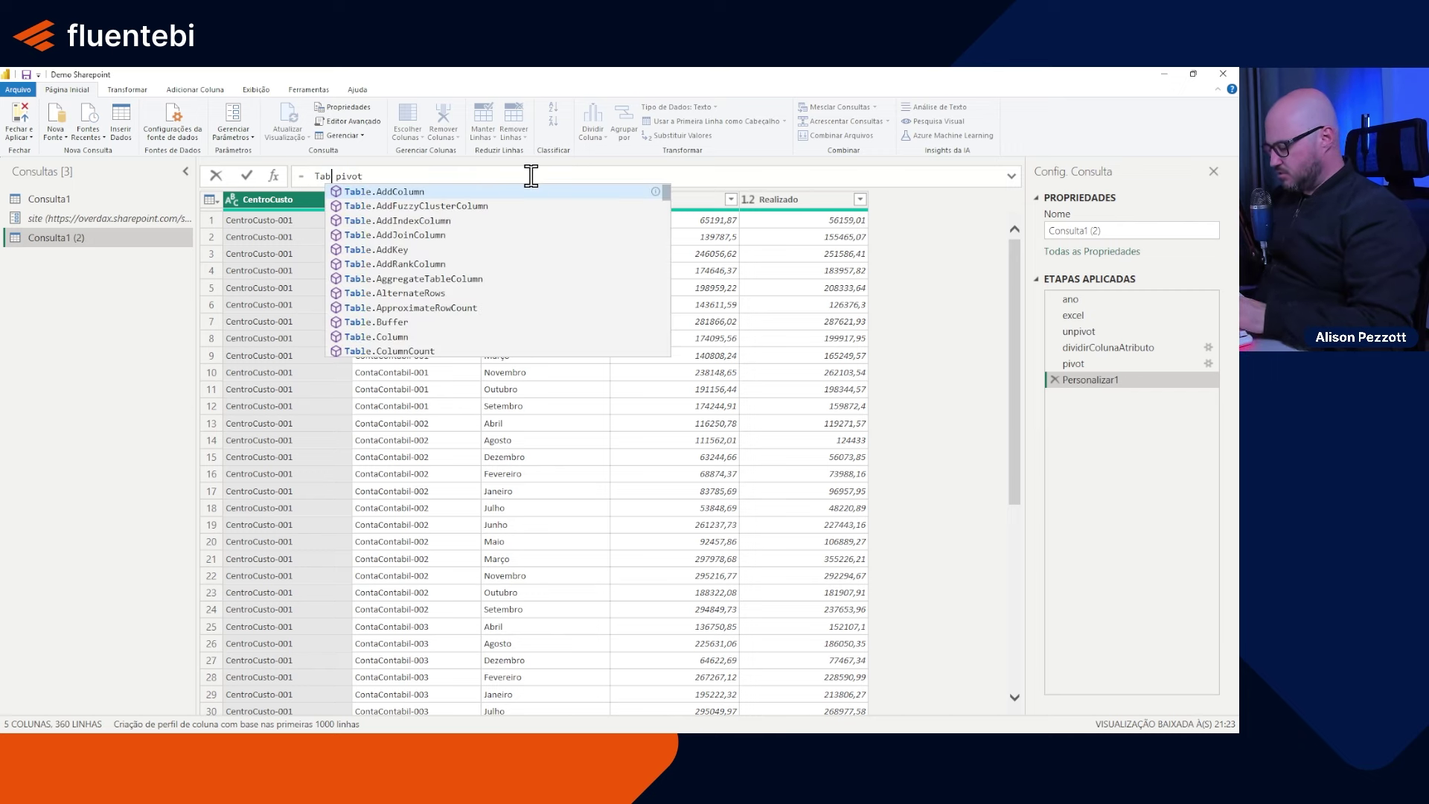
type("le.Trans")
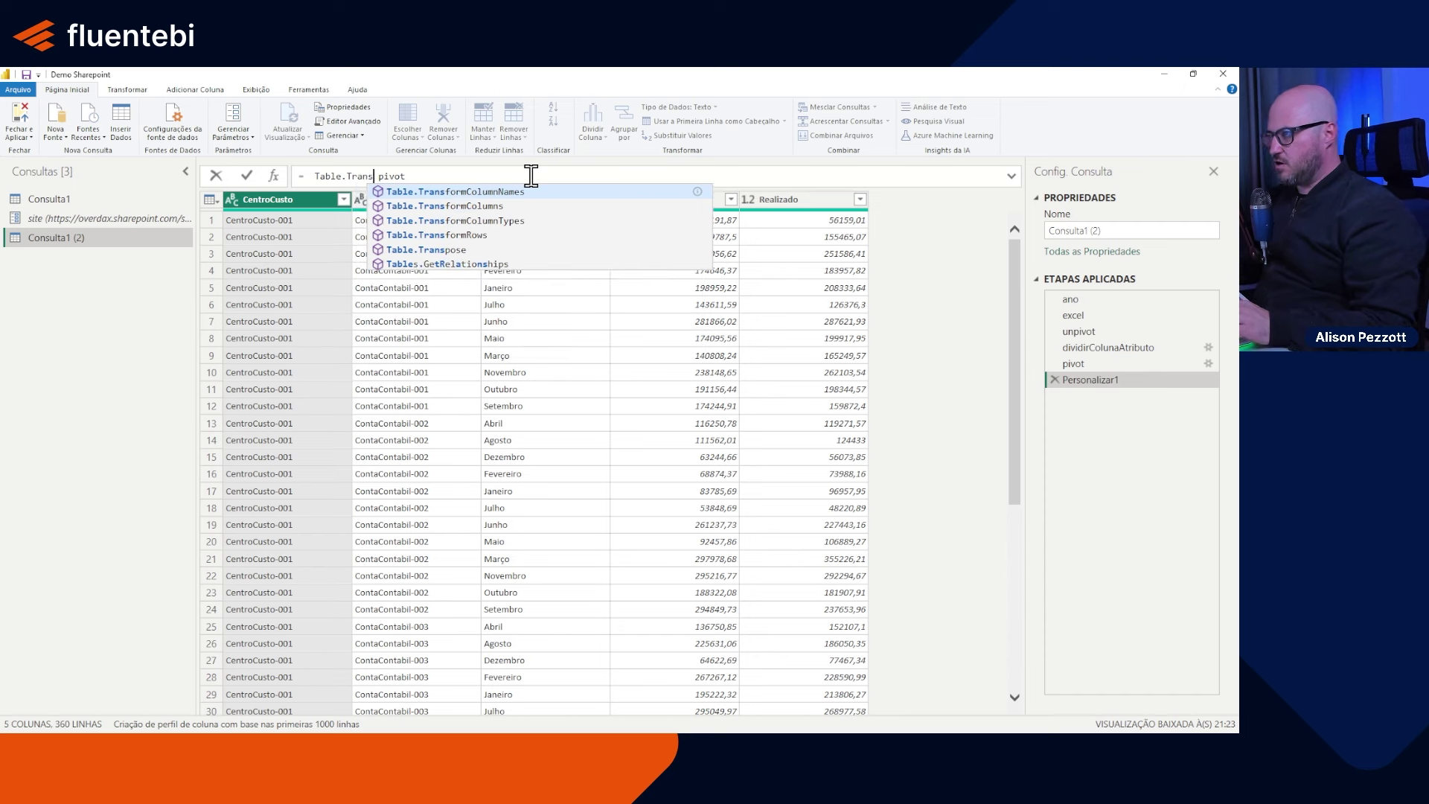
Step: Wrap the pivot reference in Table.TransformColumns with an empty nested list of transformations, placing the inner braces on a separate line
key("Down")
key("Tab")
type("(")
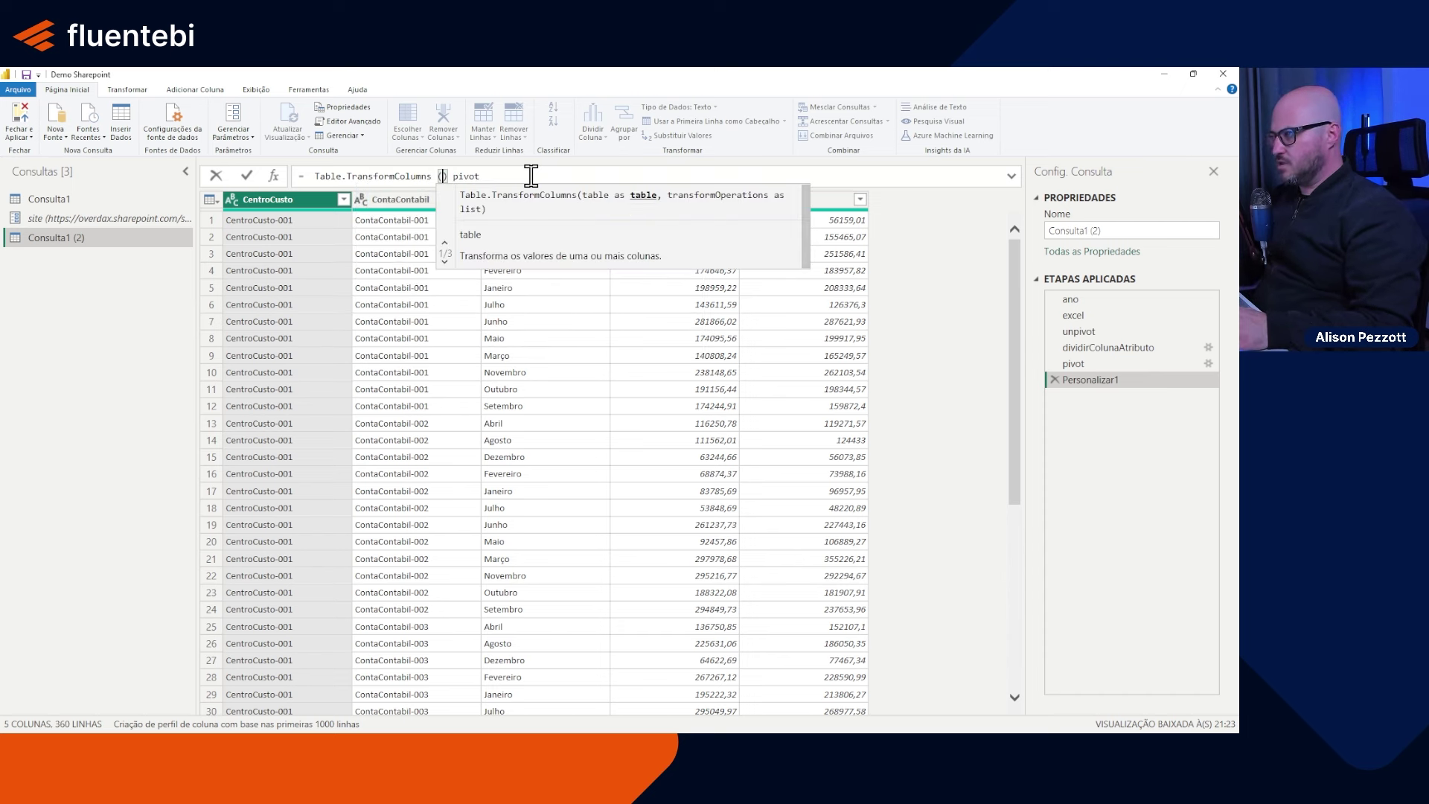
key("Delete")
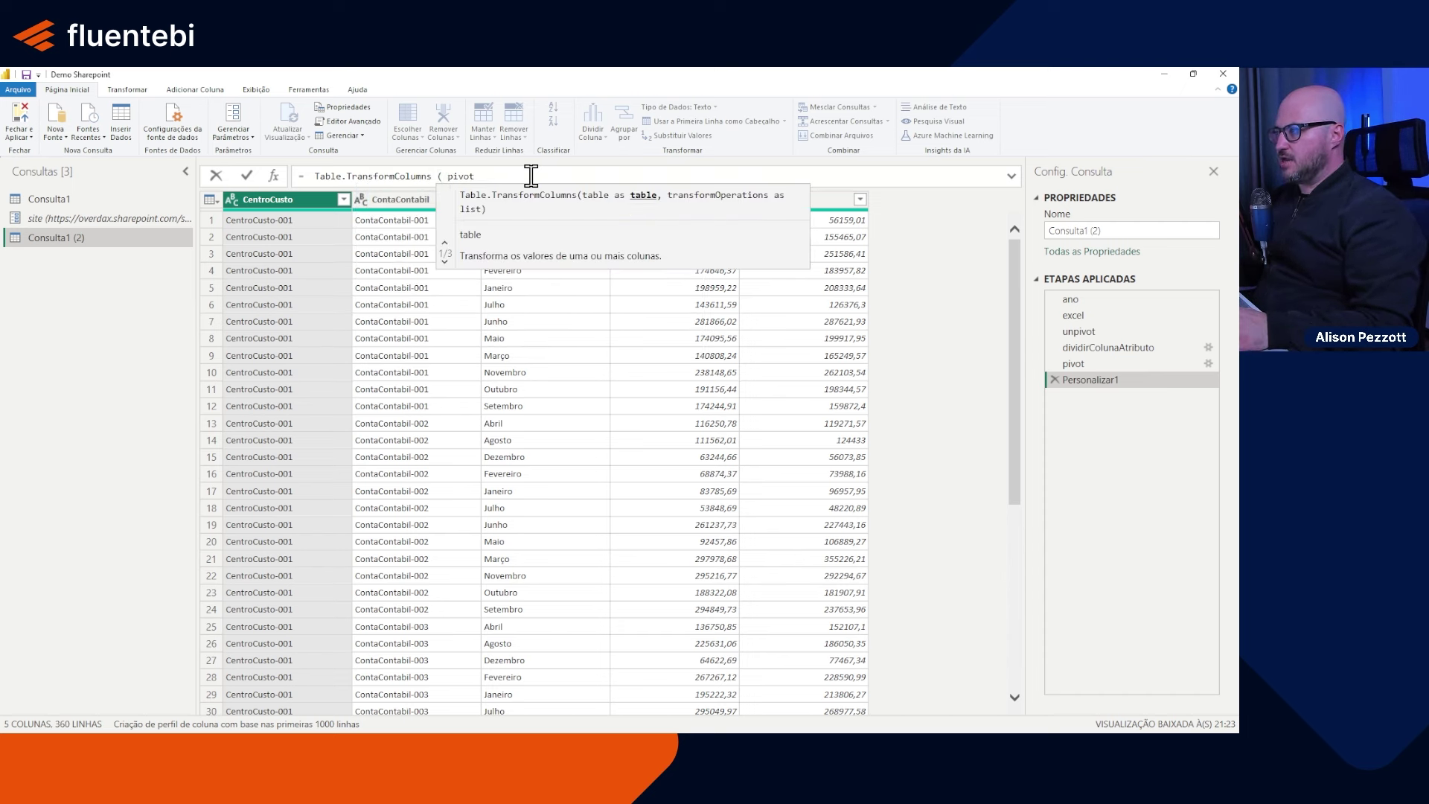
left_click(562, 181)
type(",")
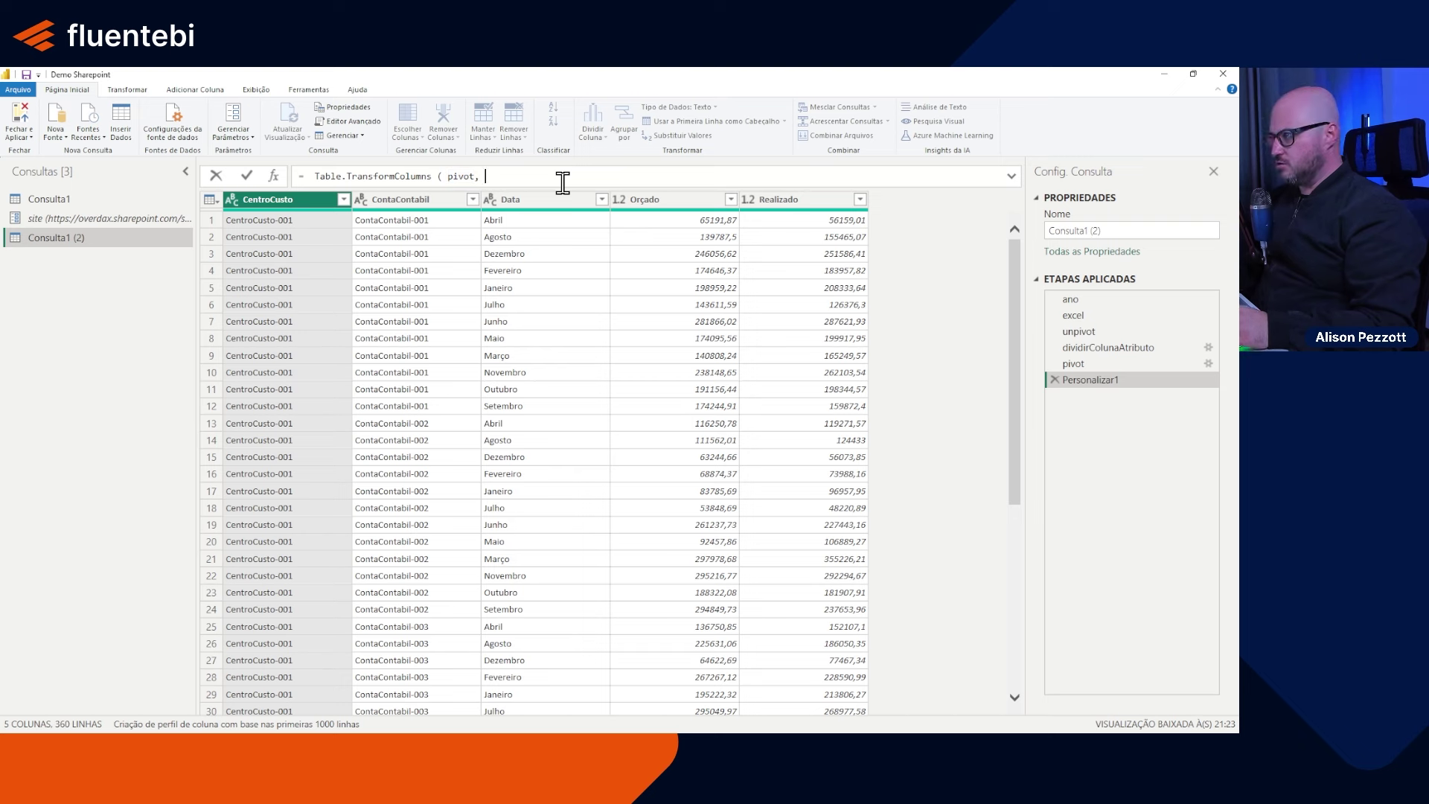
type(" {")
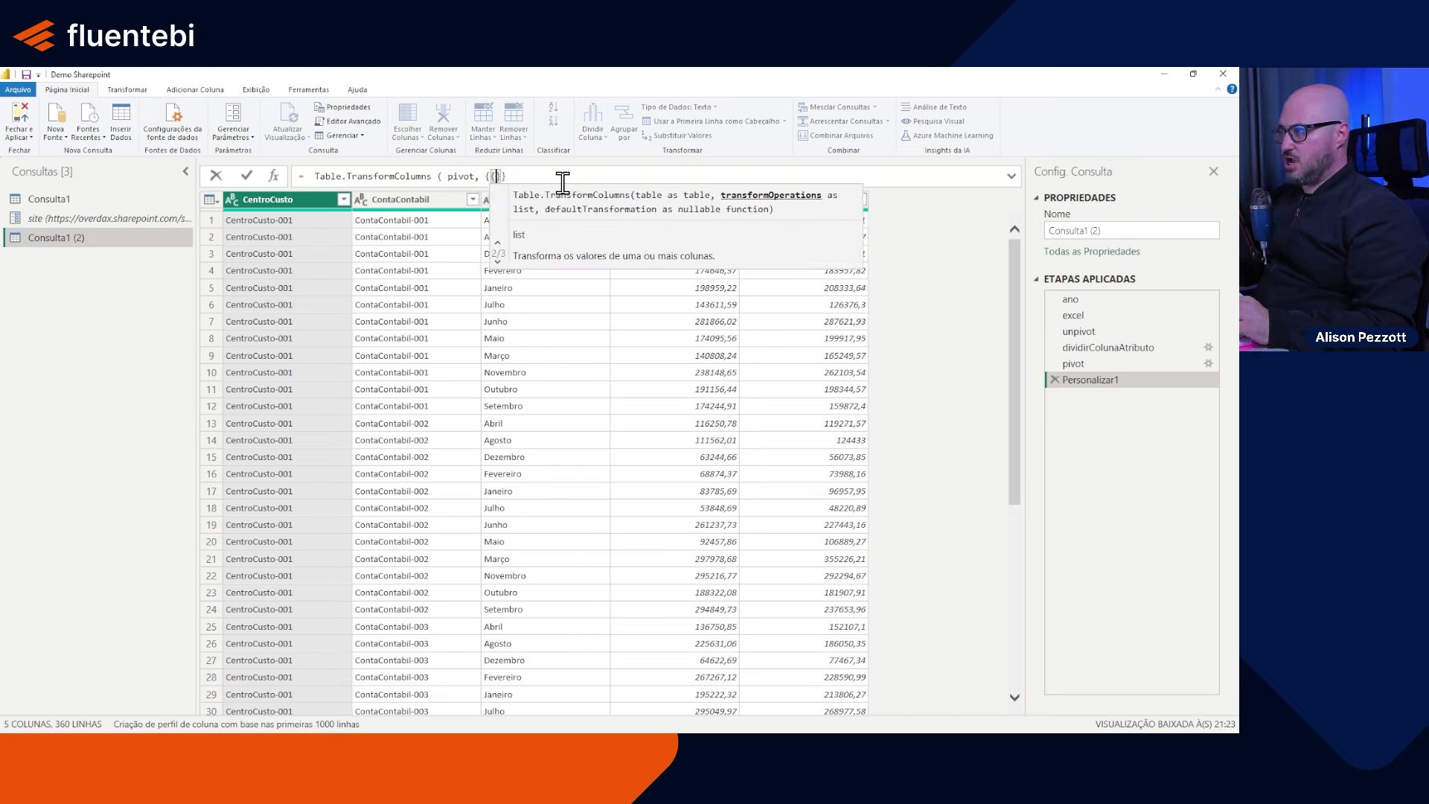
type("{}} )")
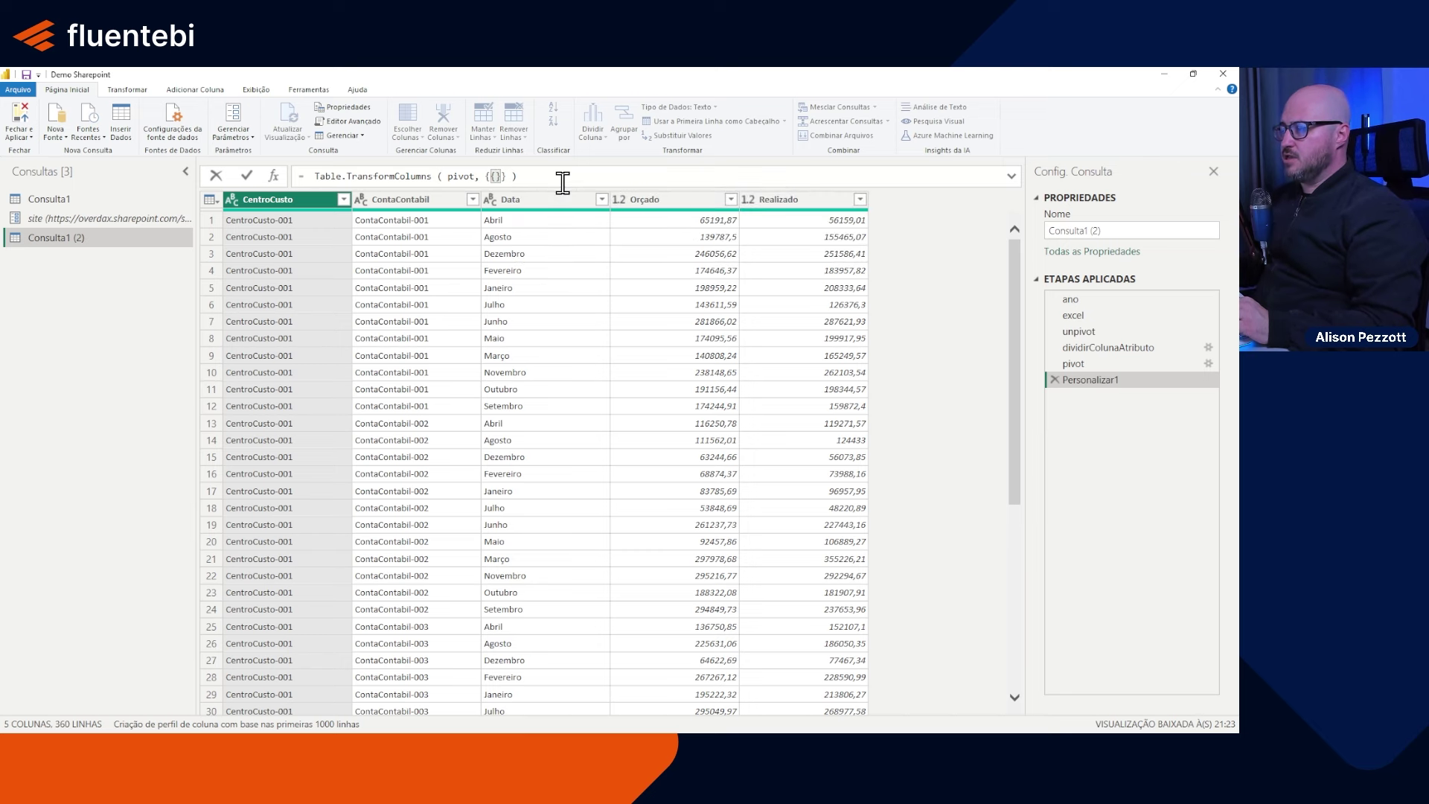
key("shift+Return")
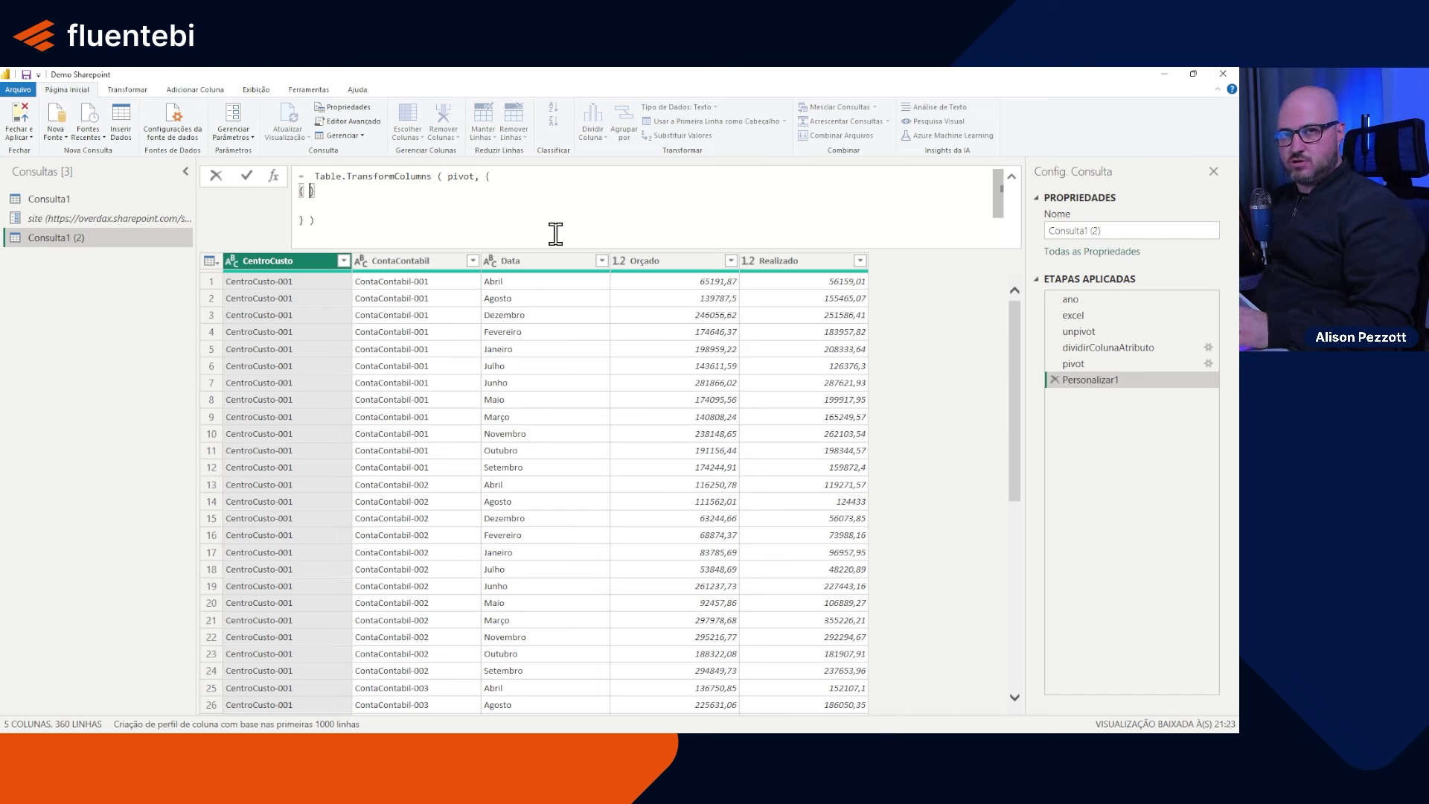
Step: Enter "Data" as the column name in the inner transformation list, followed by a comma
type("Data,")
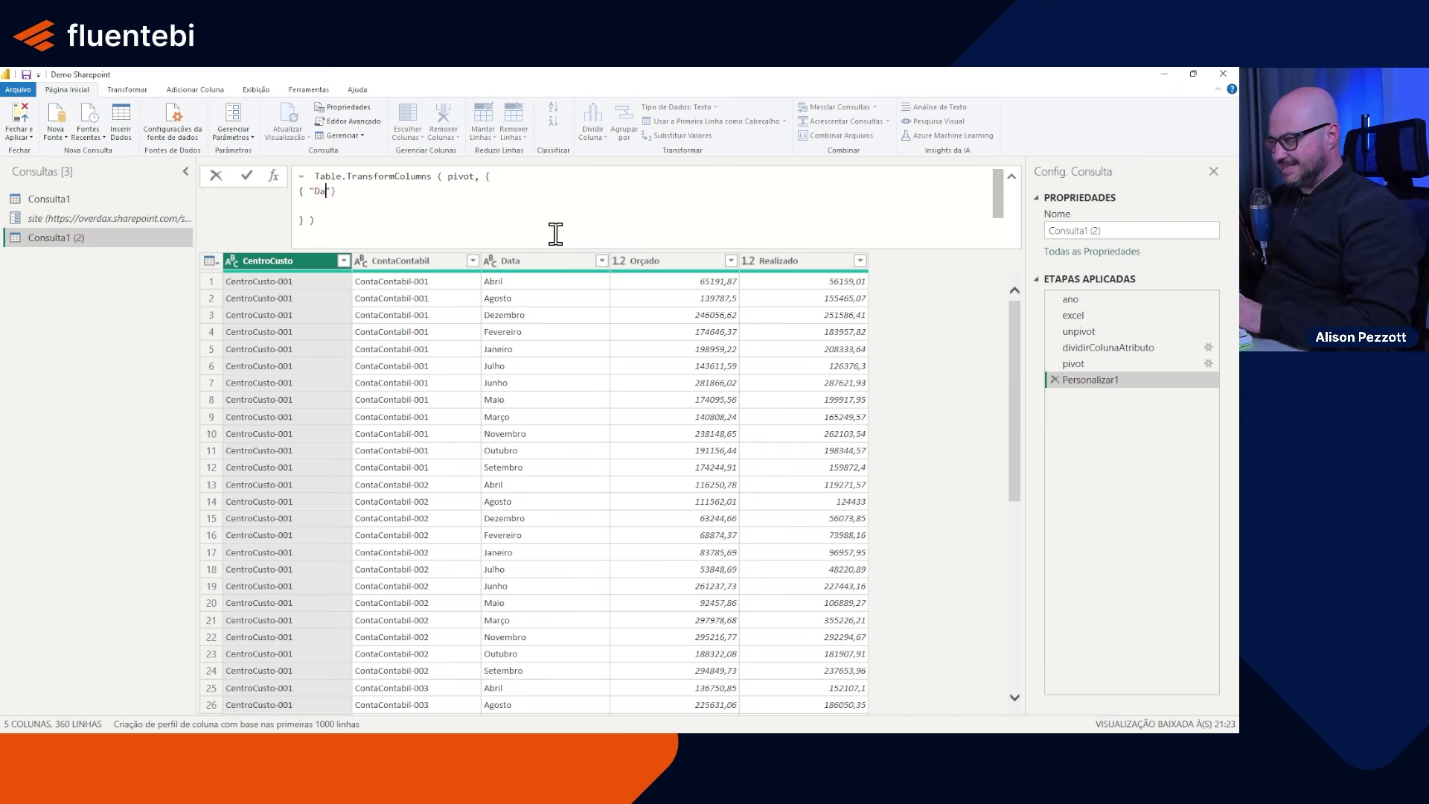
key("BackSpace")
key("BackSpace")
type("\"")
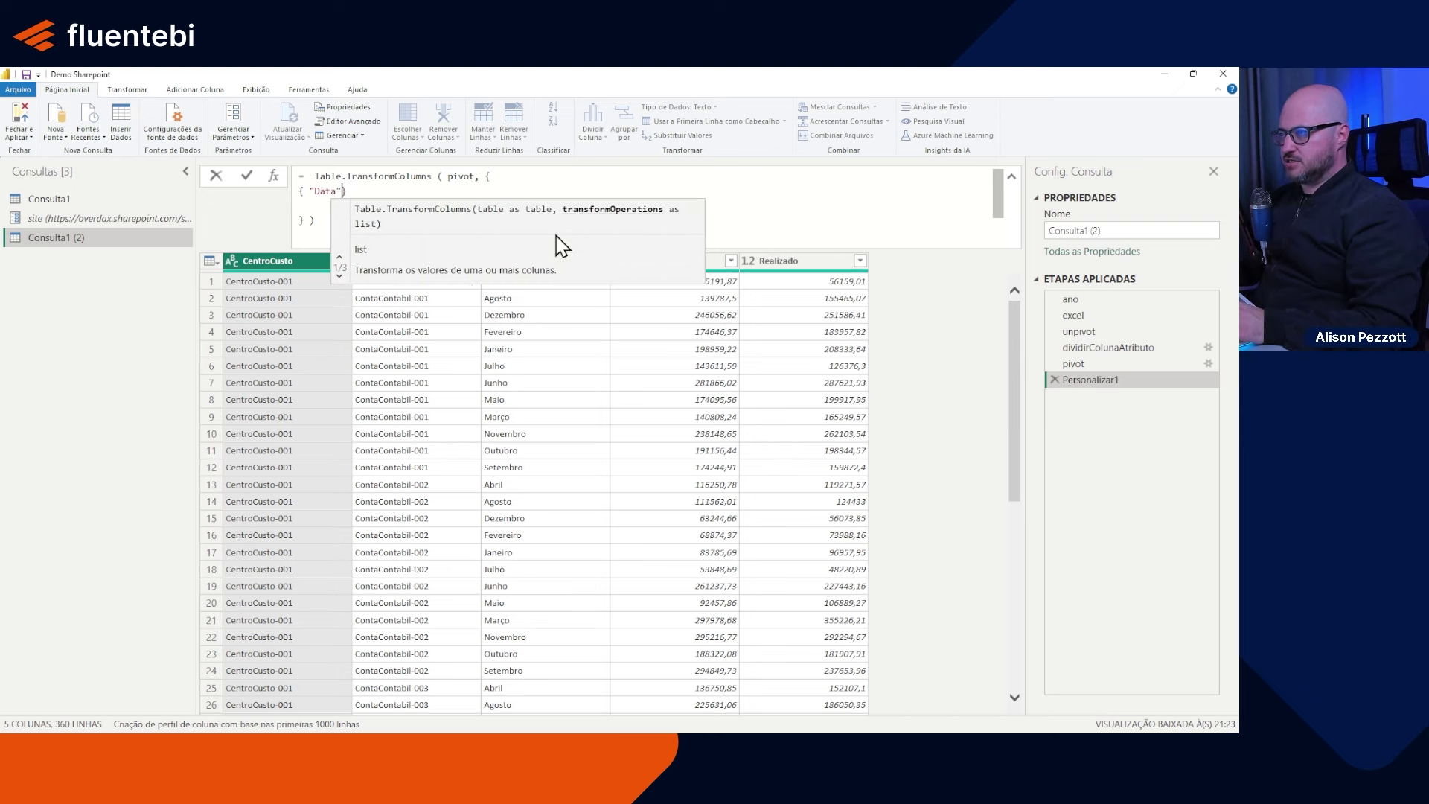
key("BackSpace")
type(", ")
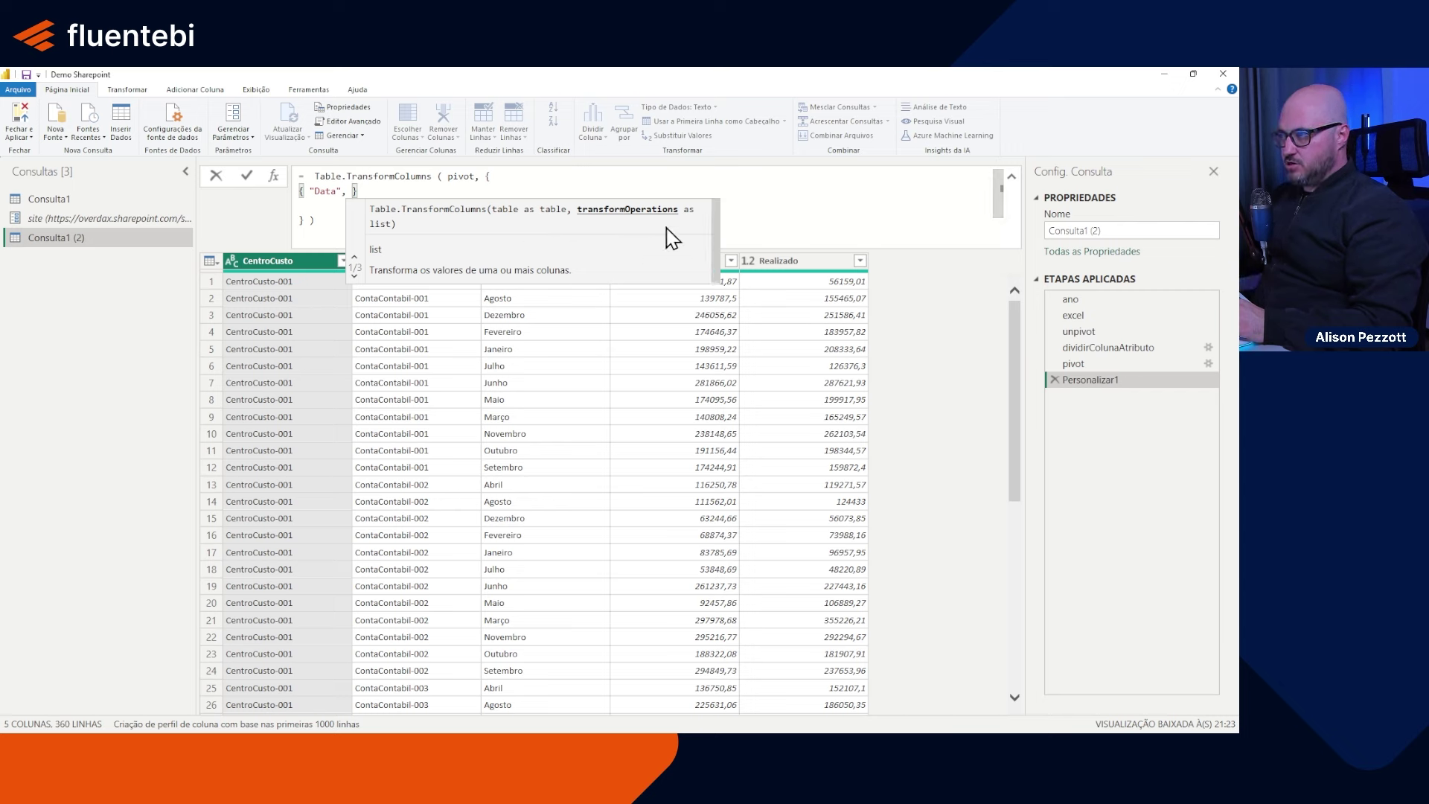
Step: Complete the Data transformation with each _ & " " & ano, type text, and apply the formula
type("each ")
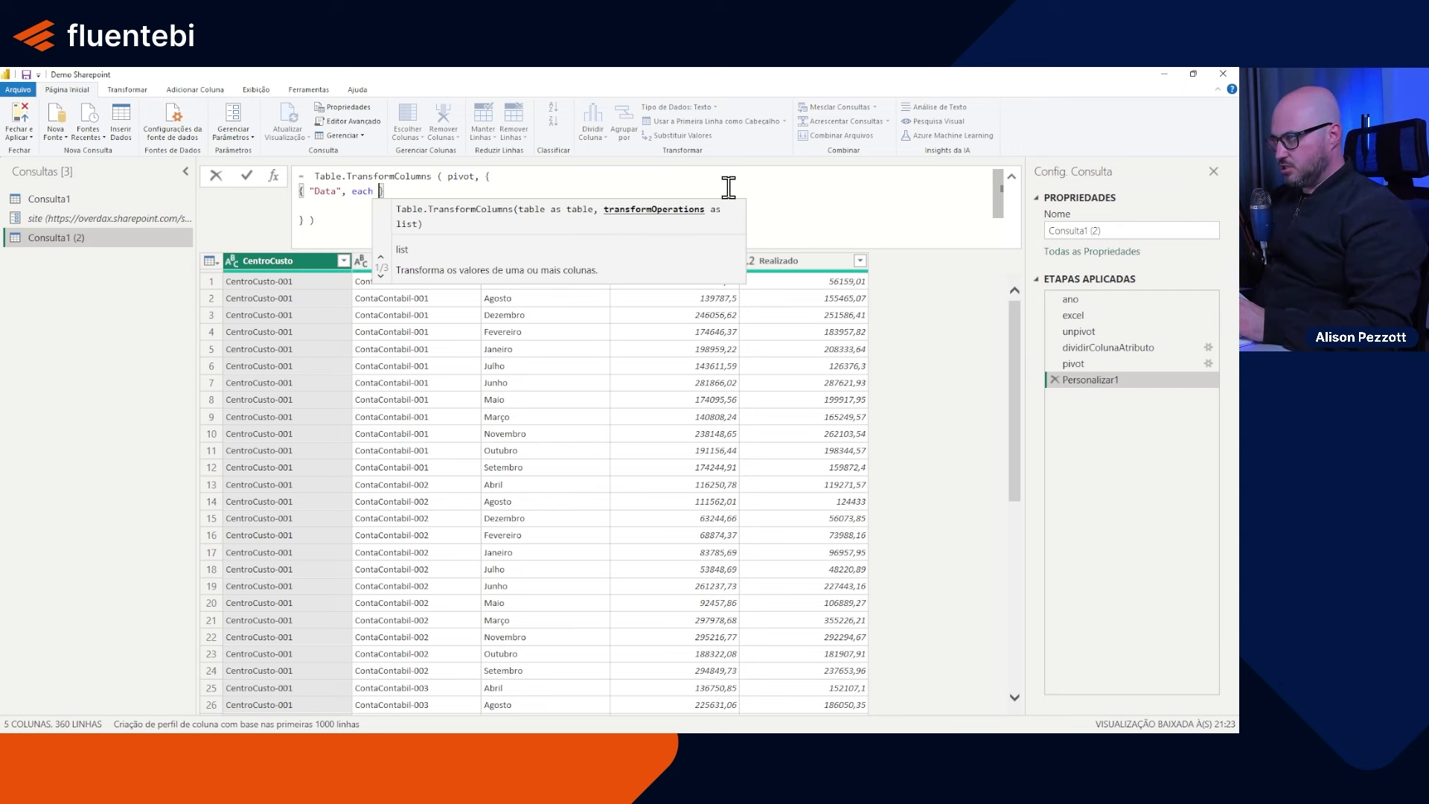
type("_")
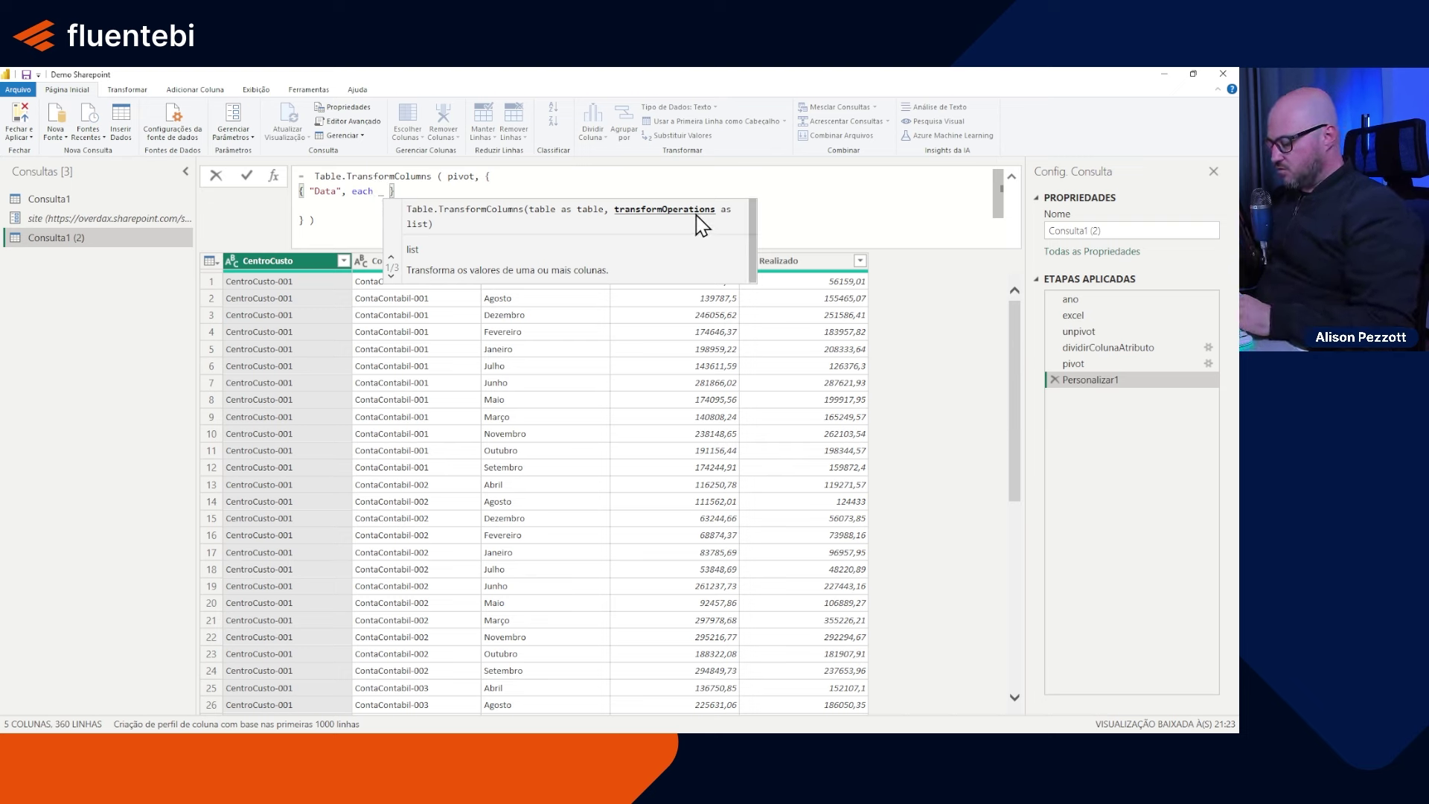
type("& \" ")
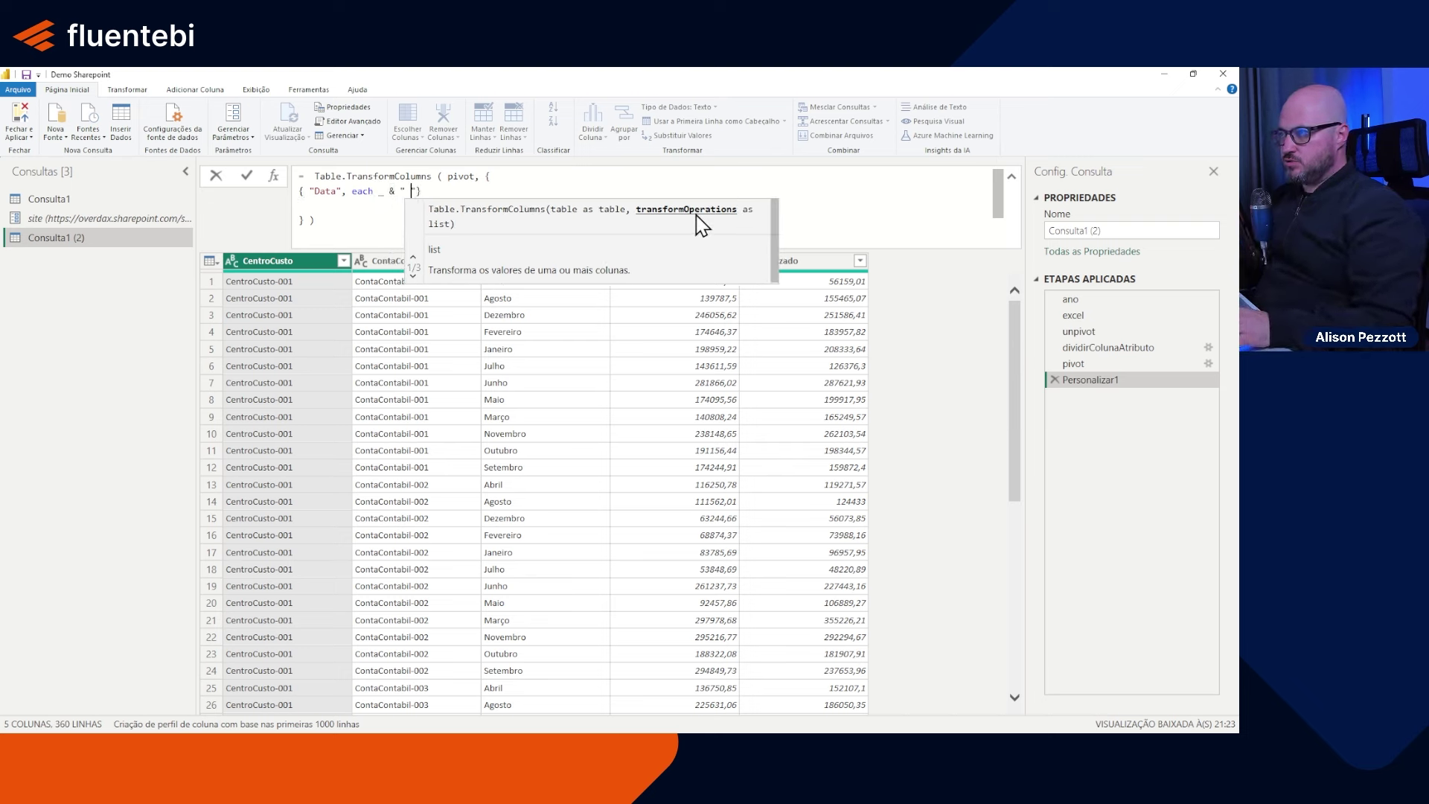
type("\" & ")
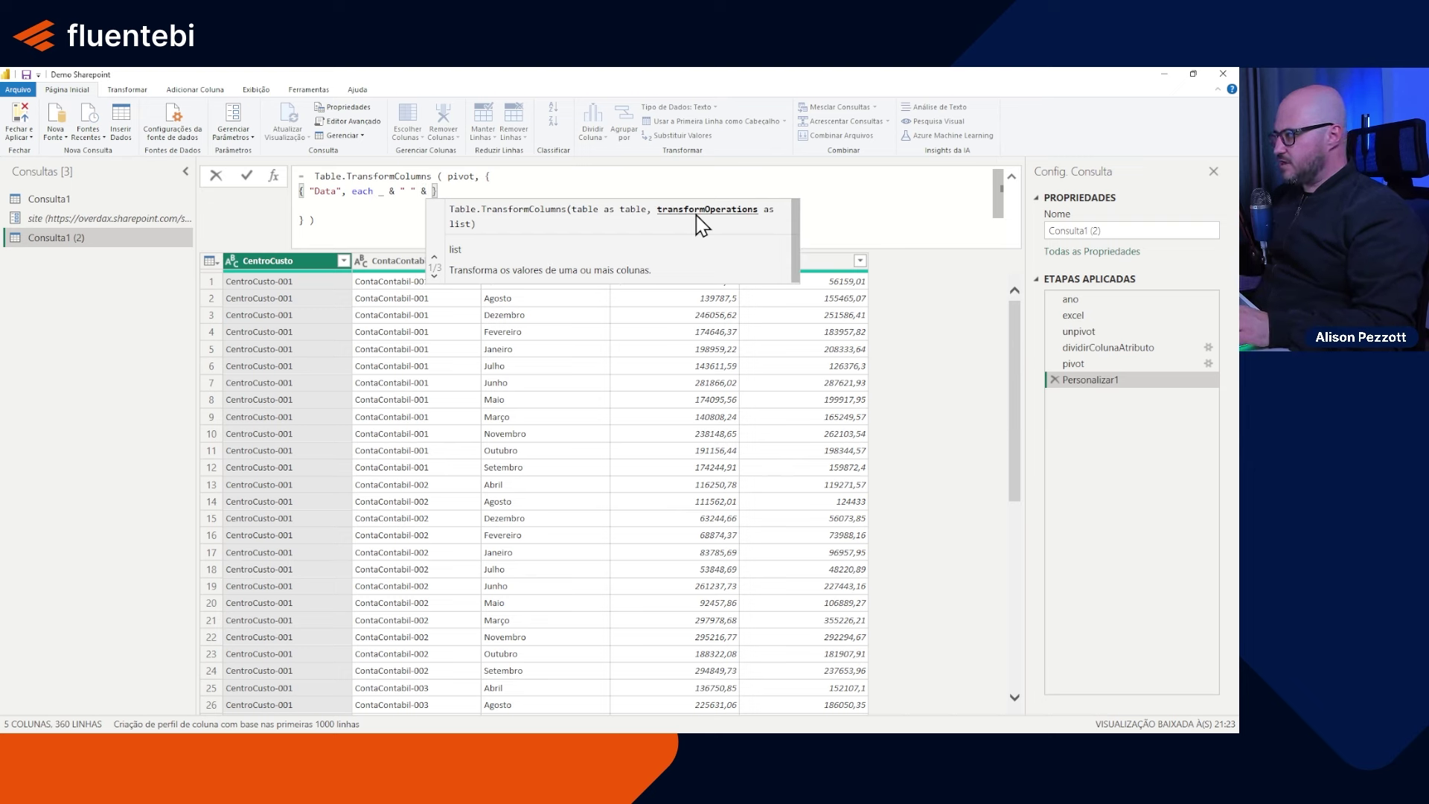
type("ano")
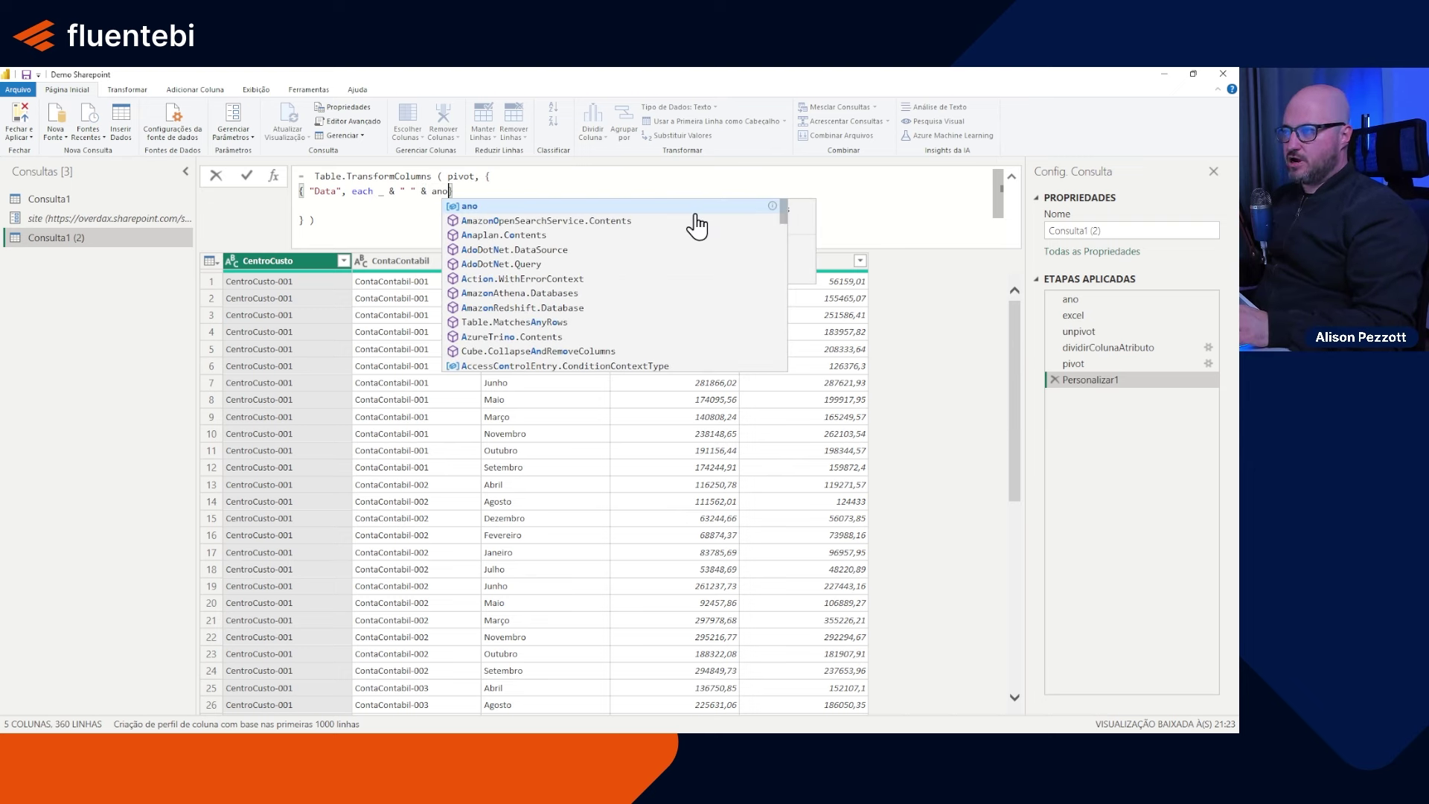
type(", ")
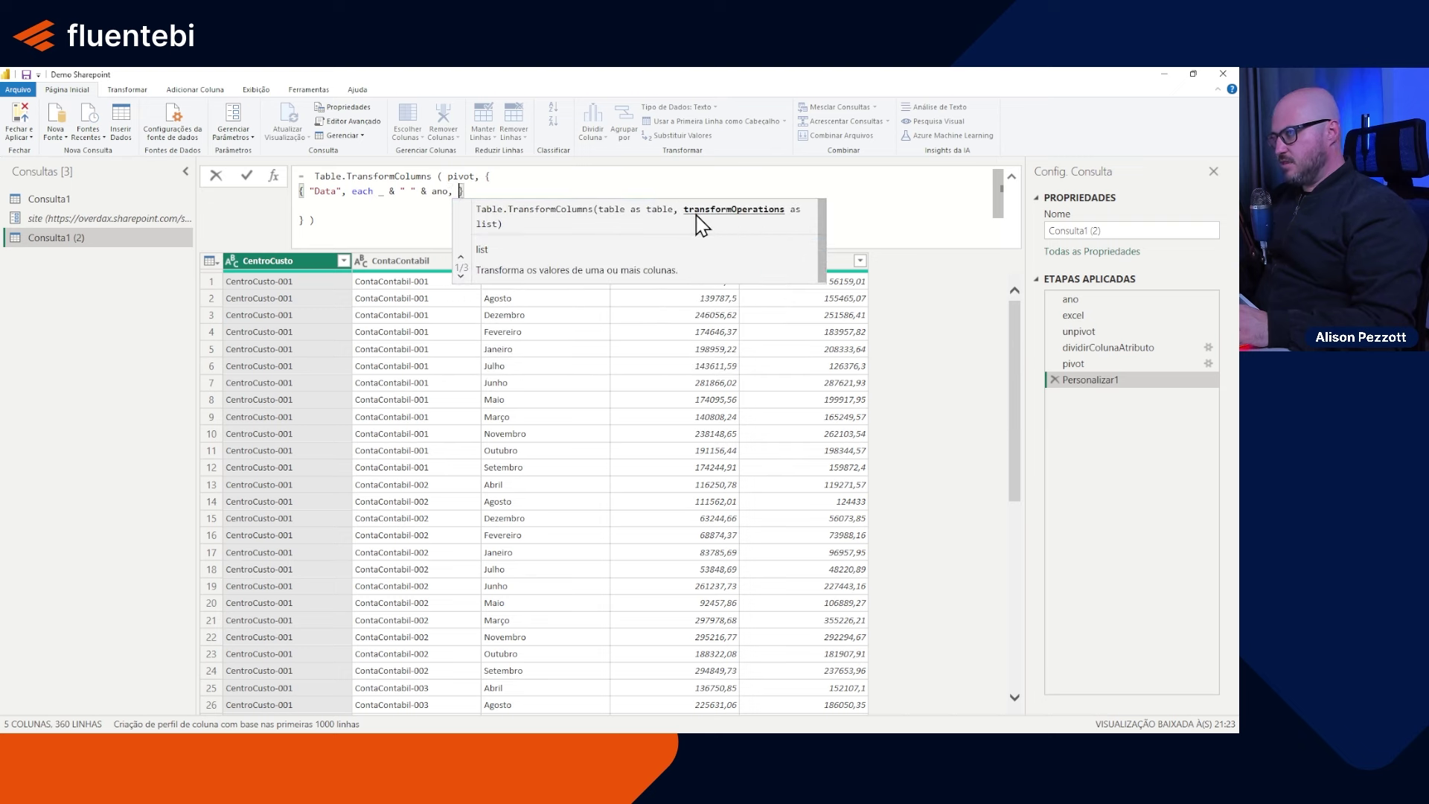
type("type t")
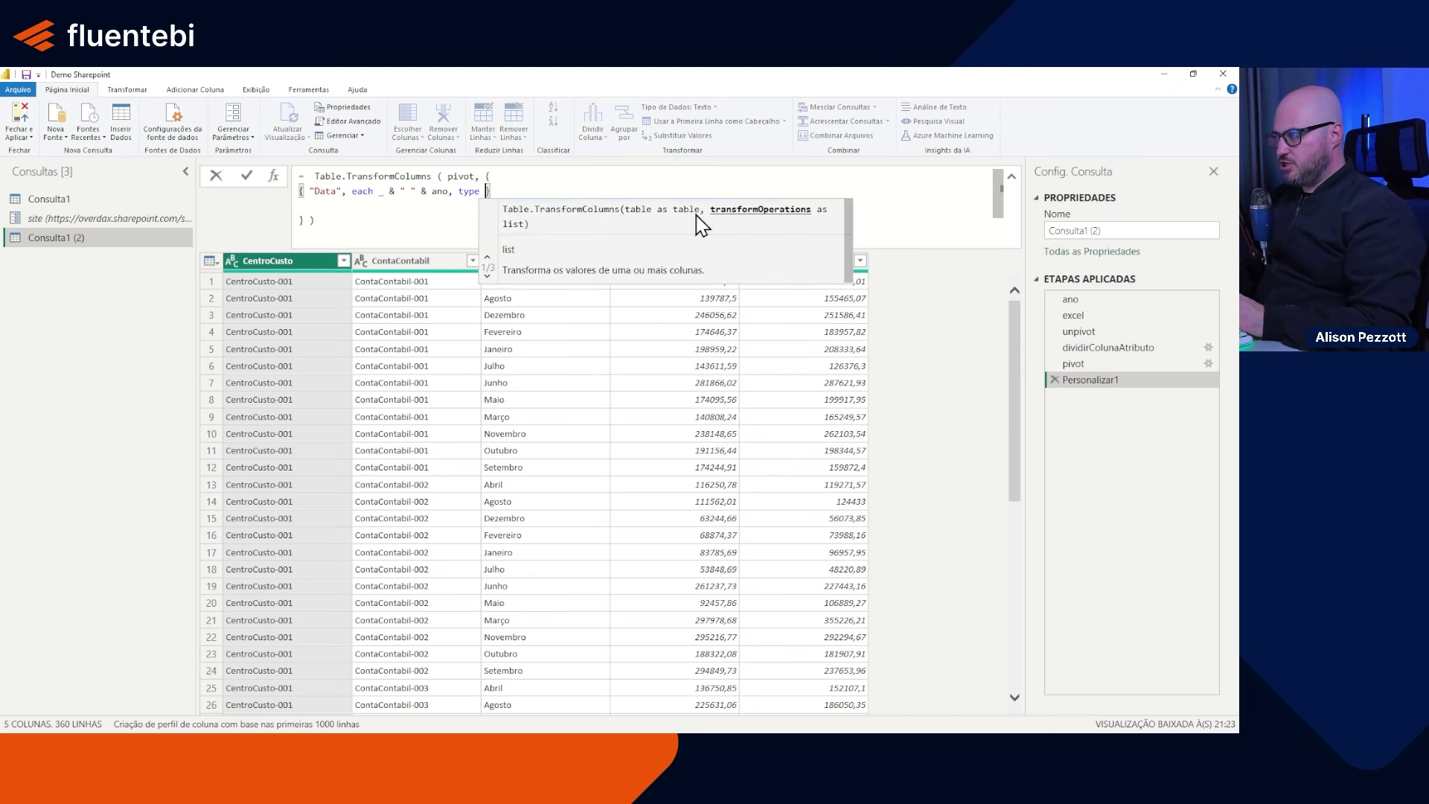
type("ext")
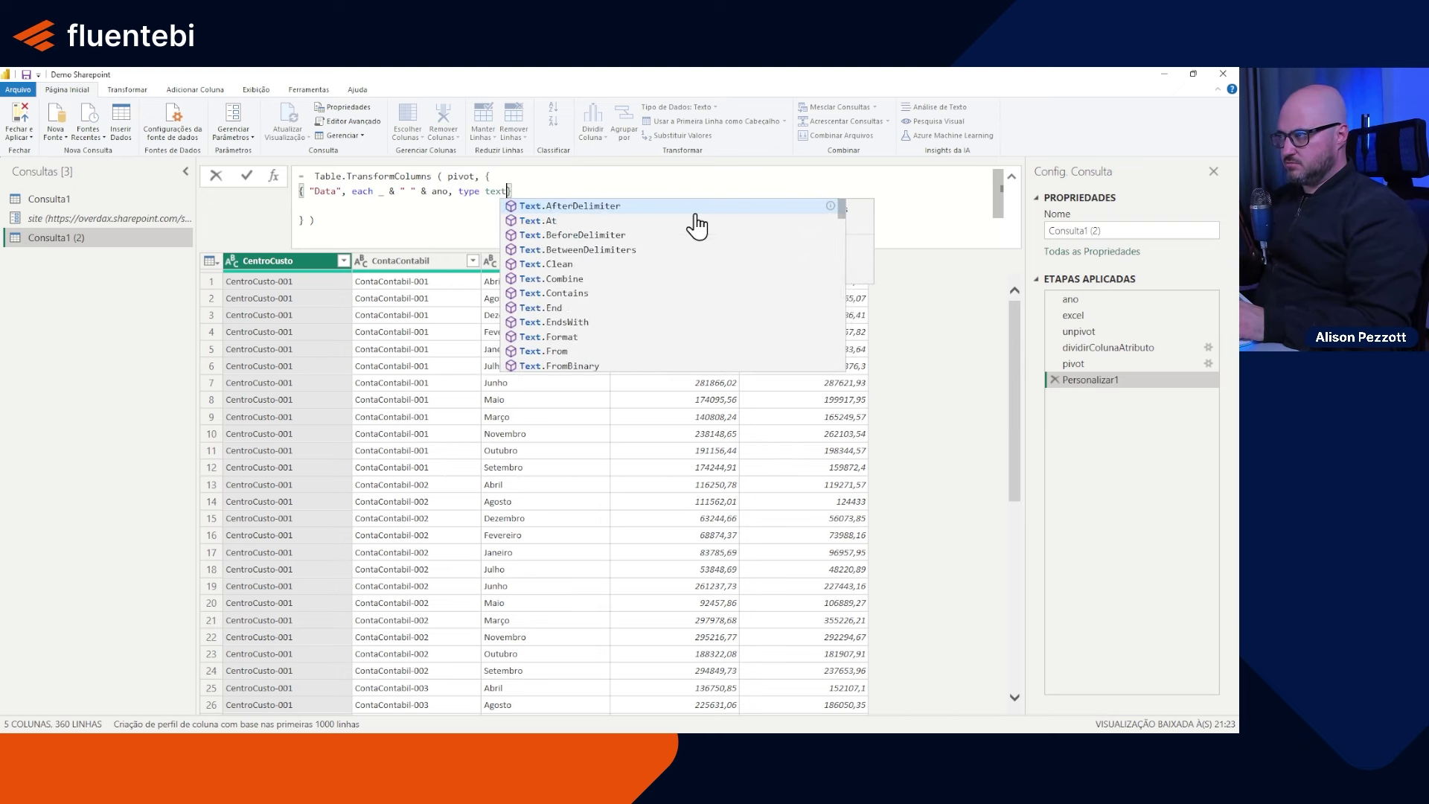
left_click(341, 217)
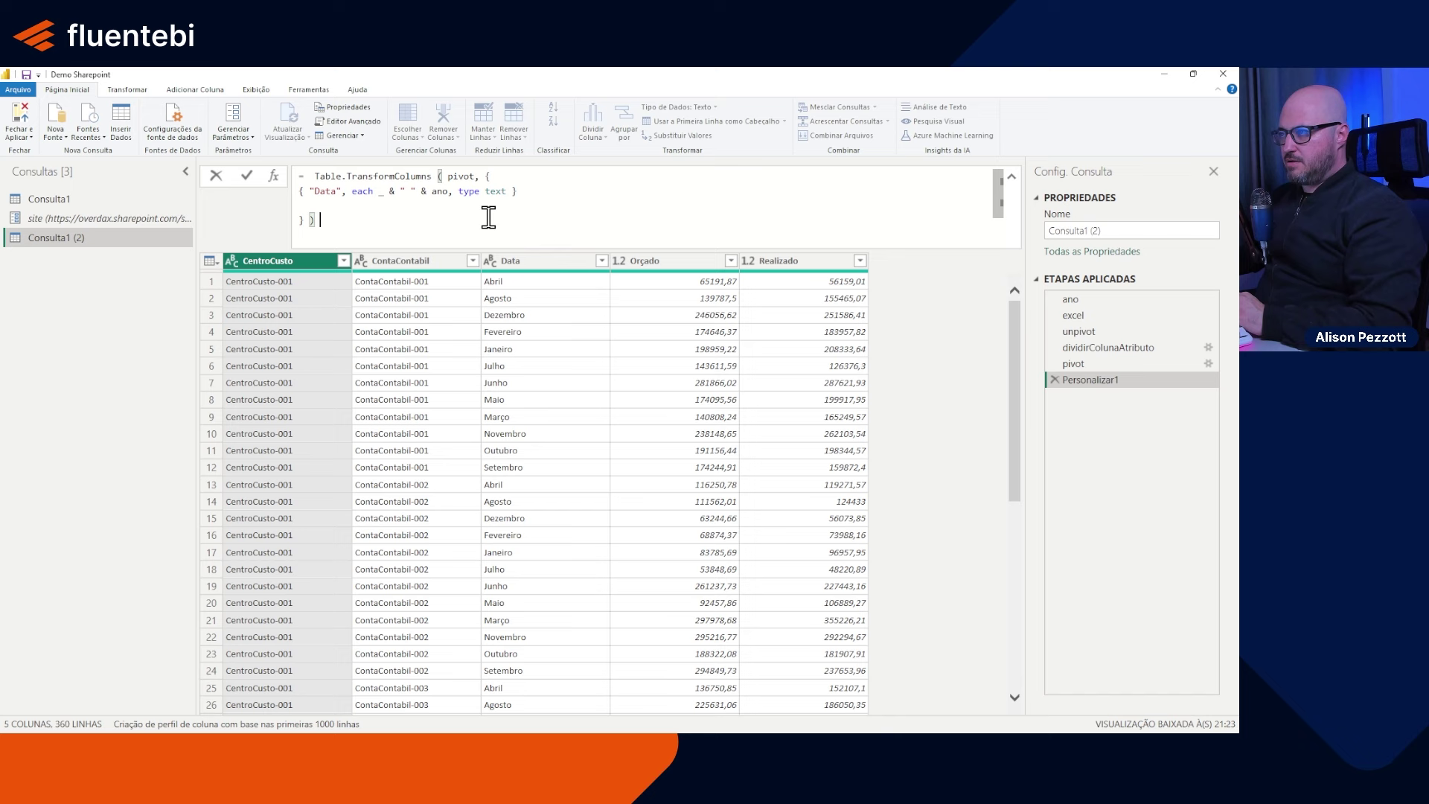
left_click(248, 179)
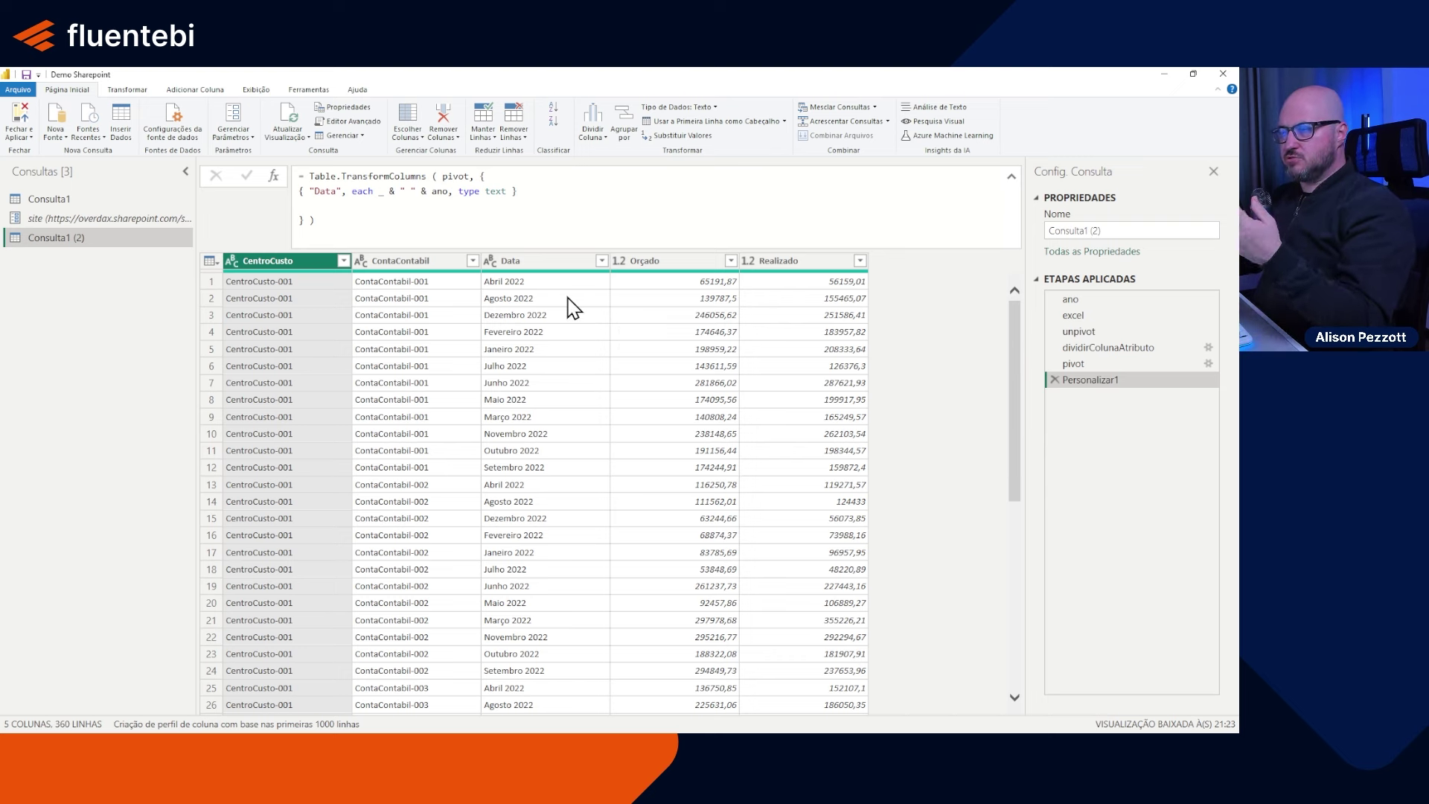
Step: Wrap the Data column's _ & " " & ano expression in Date.From ( ) and apply the formula
left_click(376, 191)
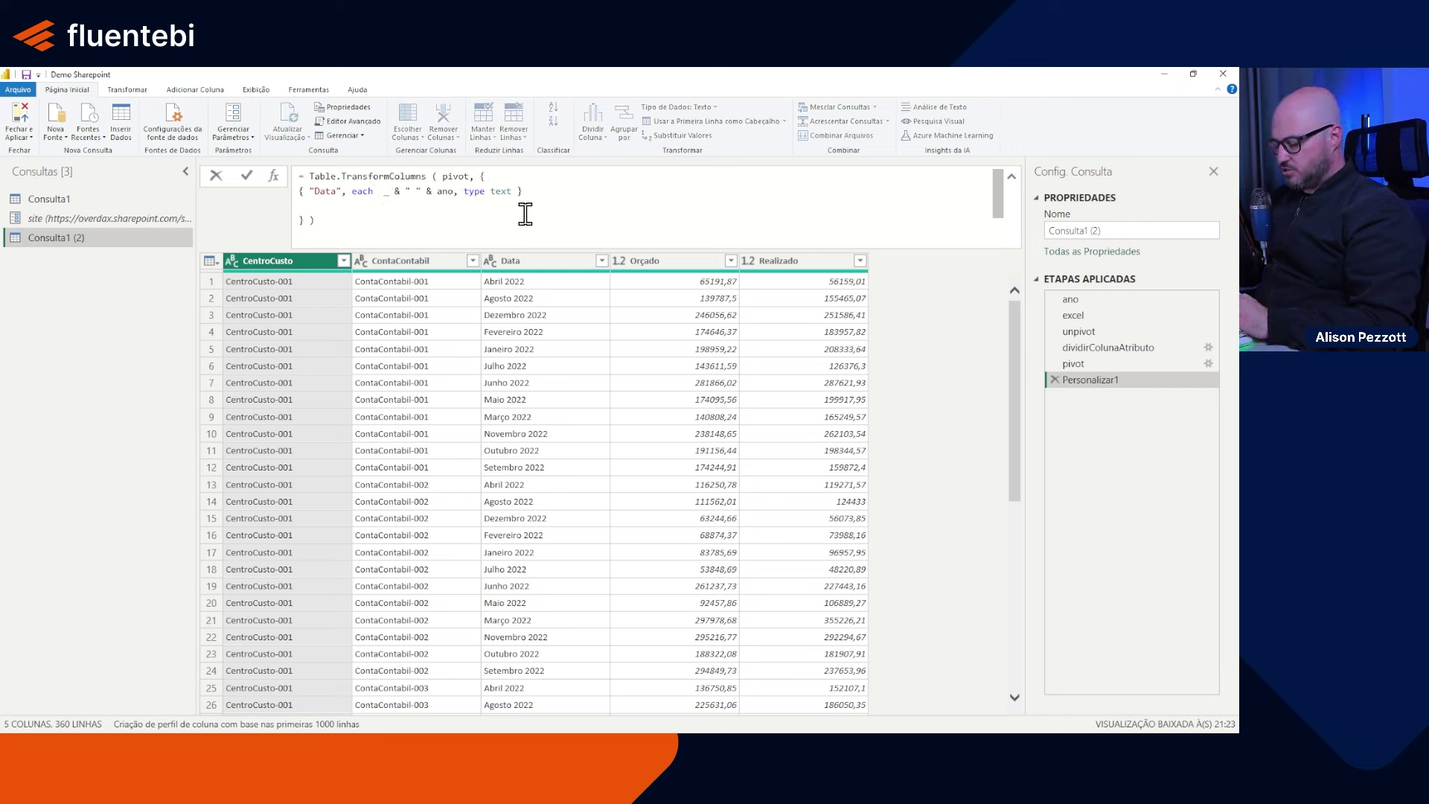
type("DA")
key("BackSpace")
type("at")
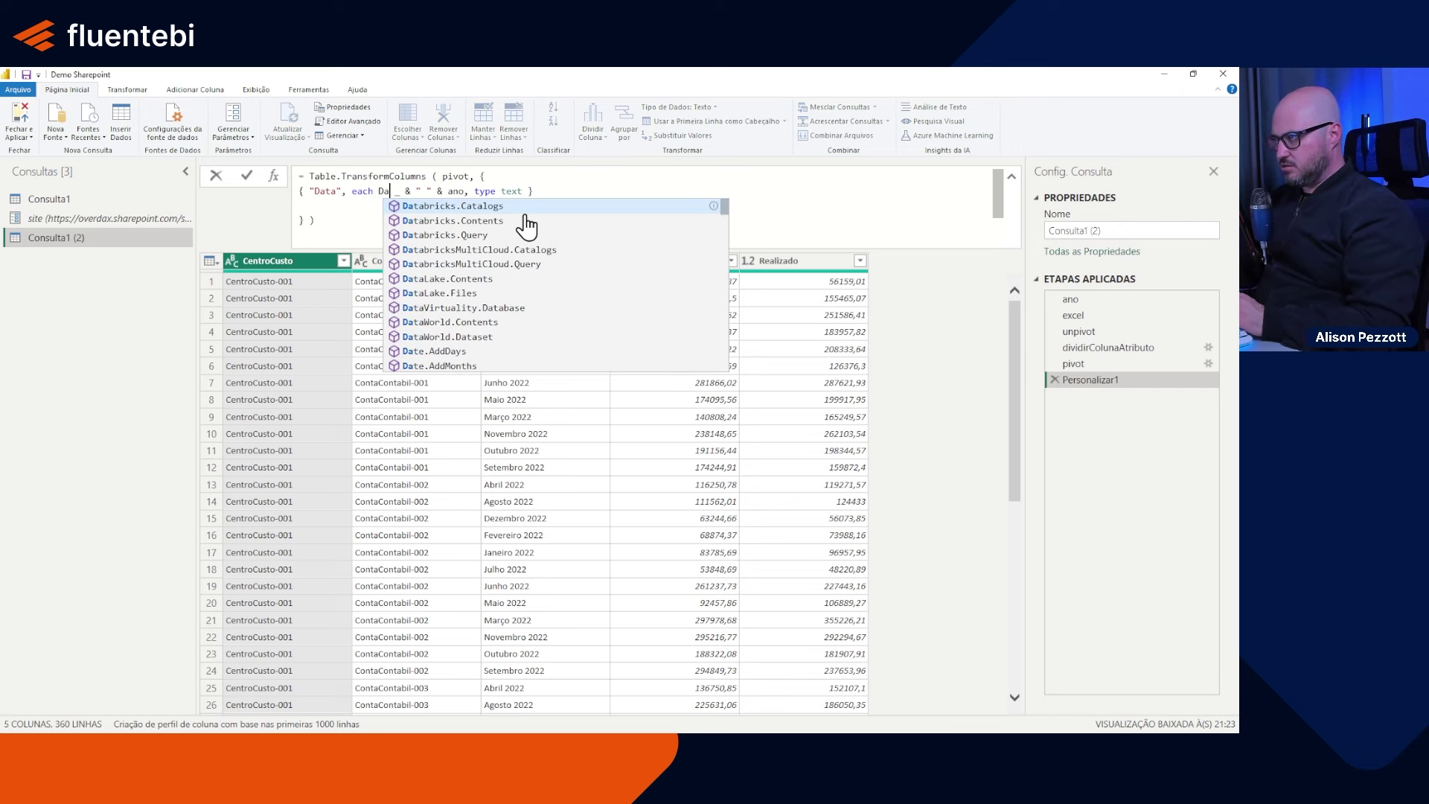
type("e.From ")
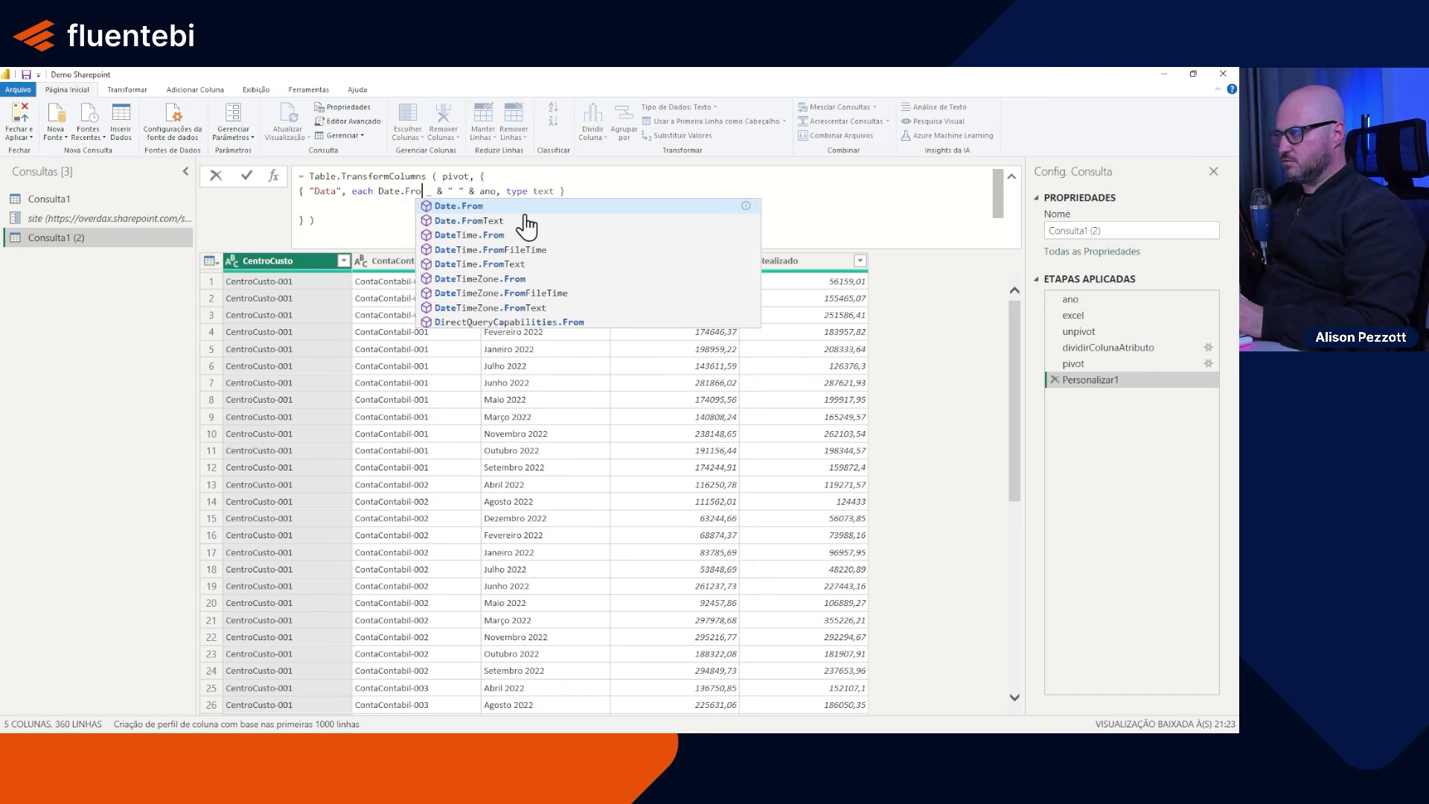
type("(")
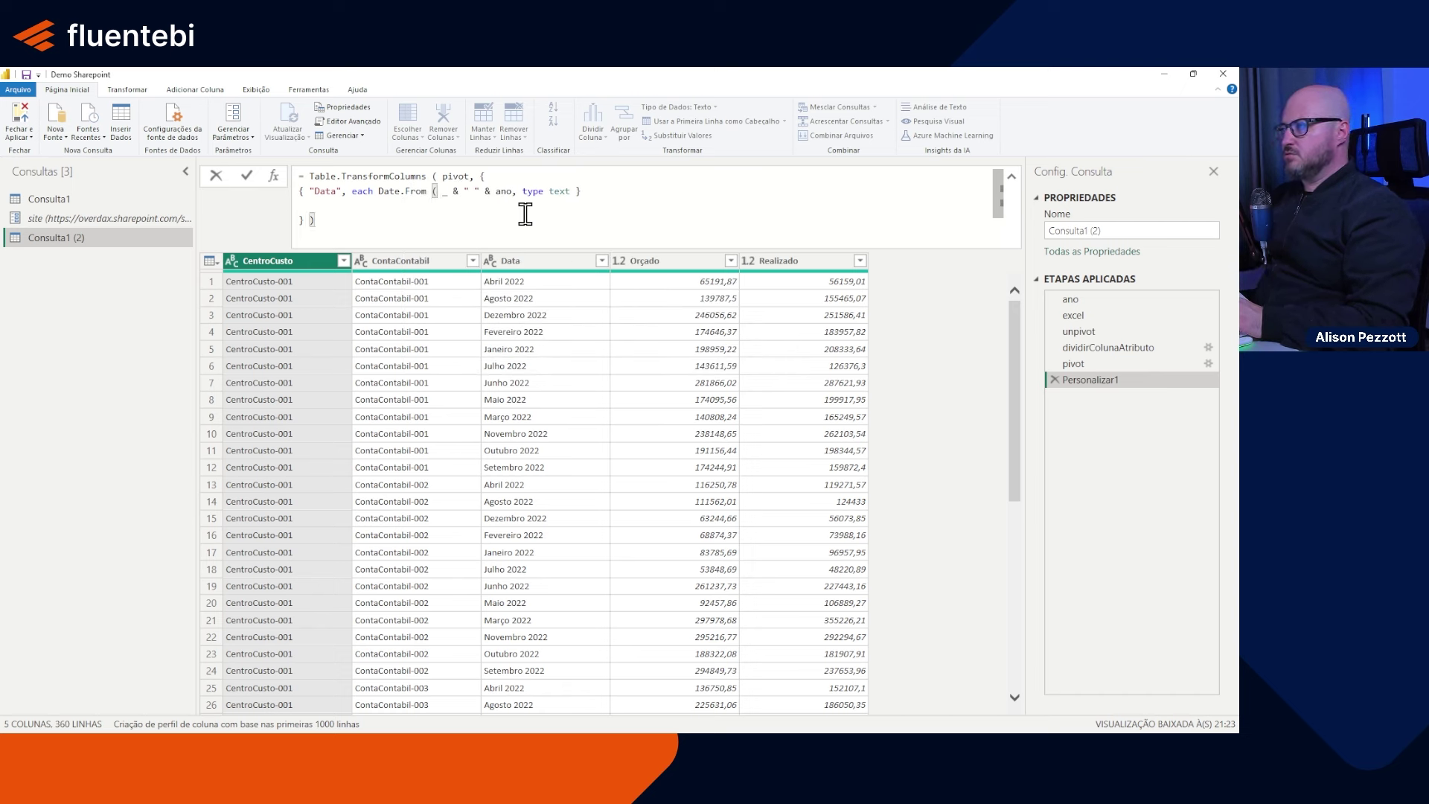
left_click(512, 191)
type(")")
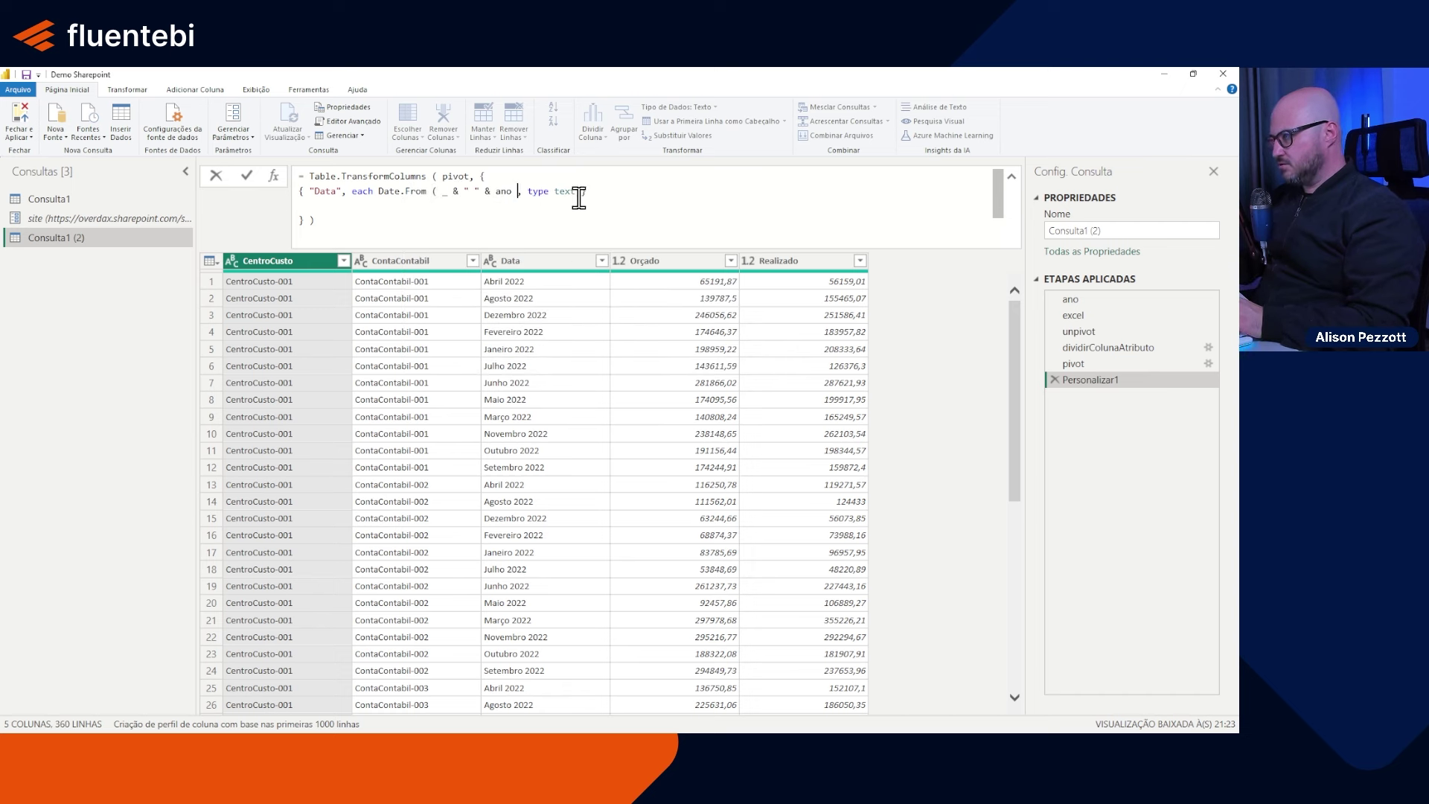
left_click(618, 195)
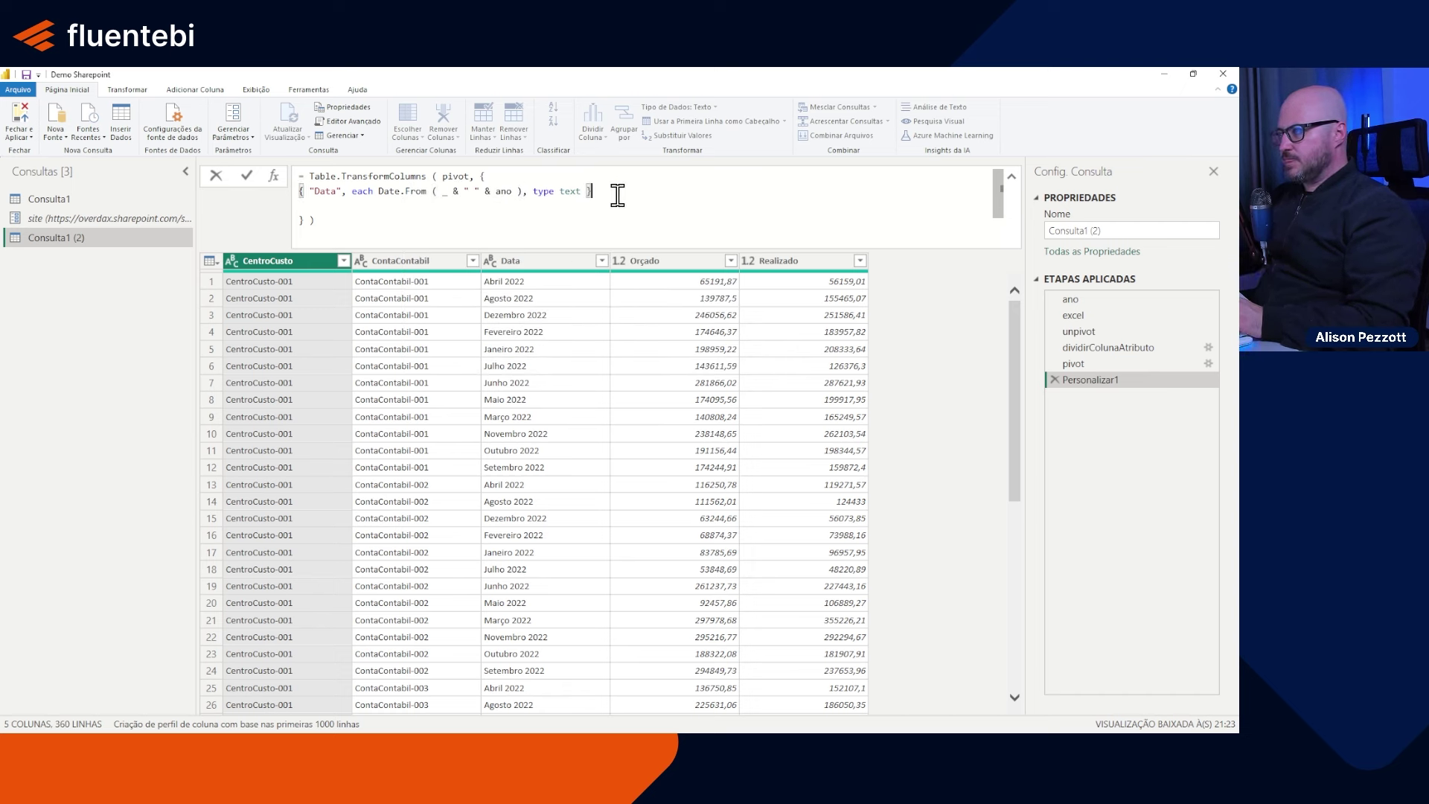
left_click(248, 176)
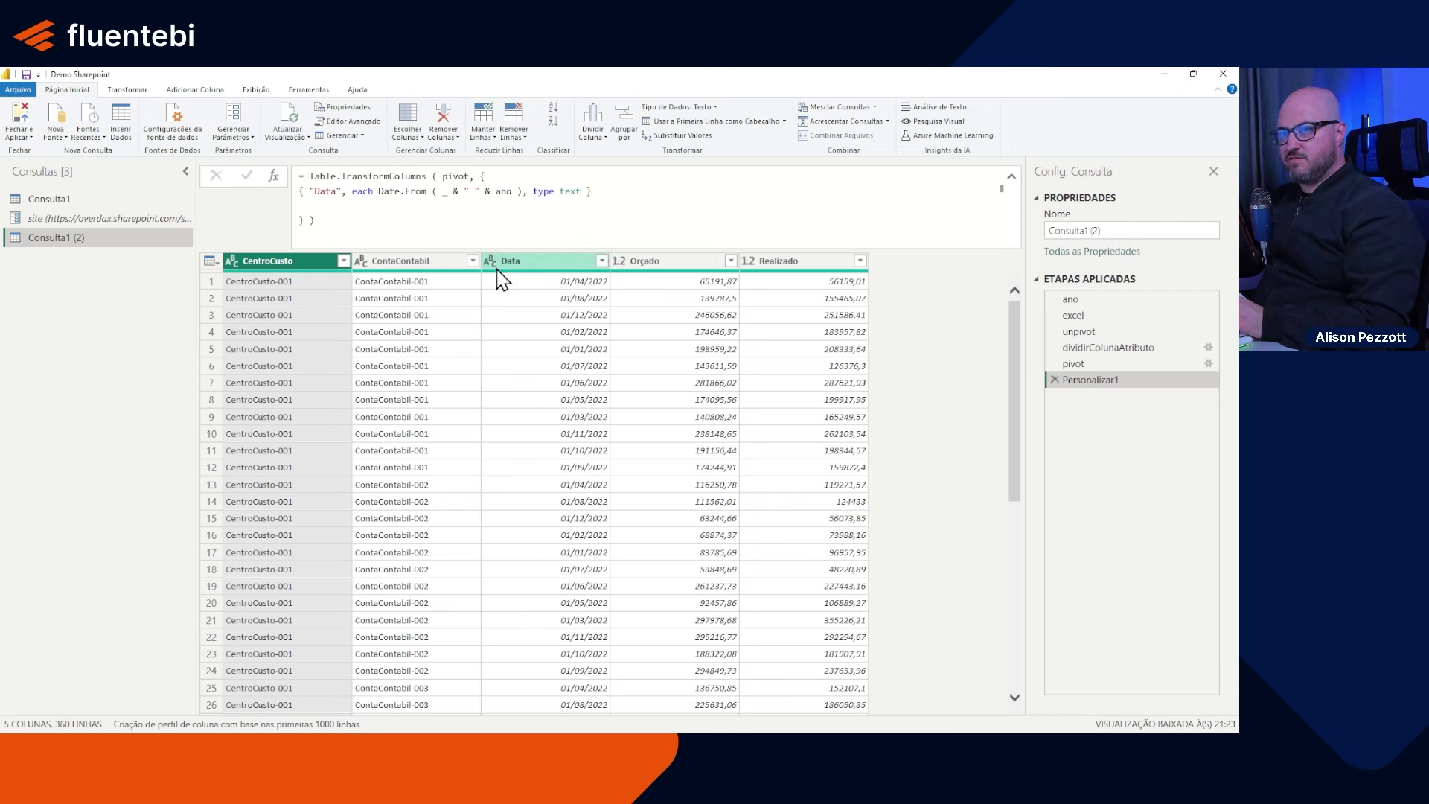
Step: Change the Data column's declared type to date in the formula and apply it
double_click(569, 191)
type("date")
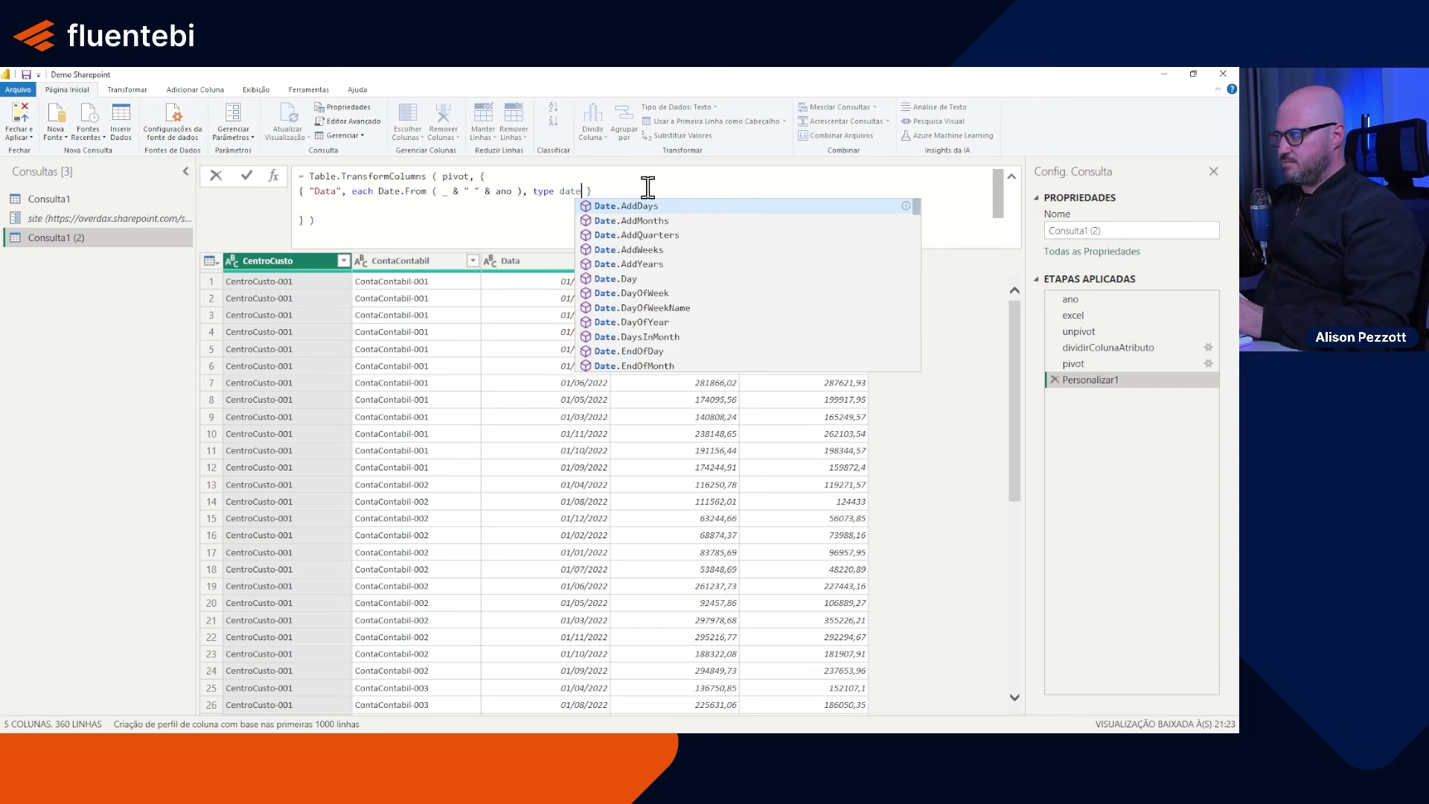
key("Escape")
left_click(245, 177)
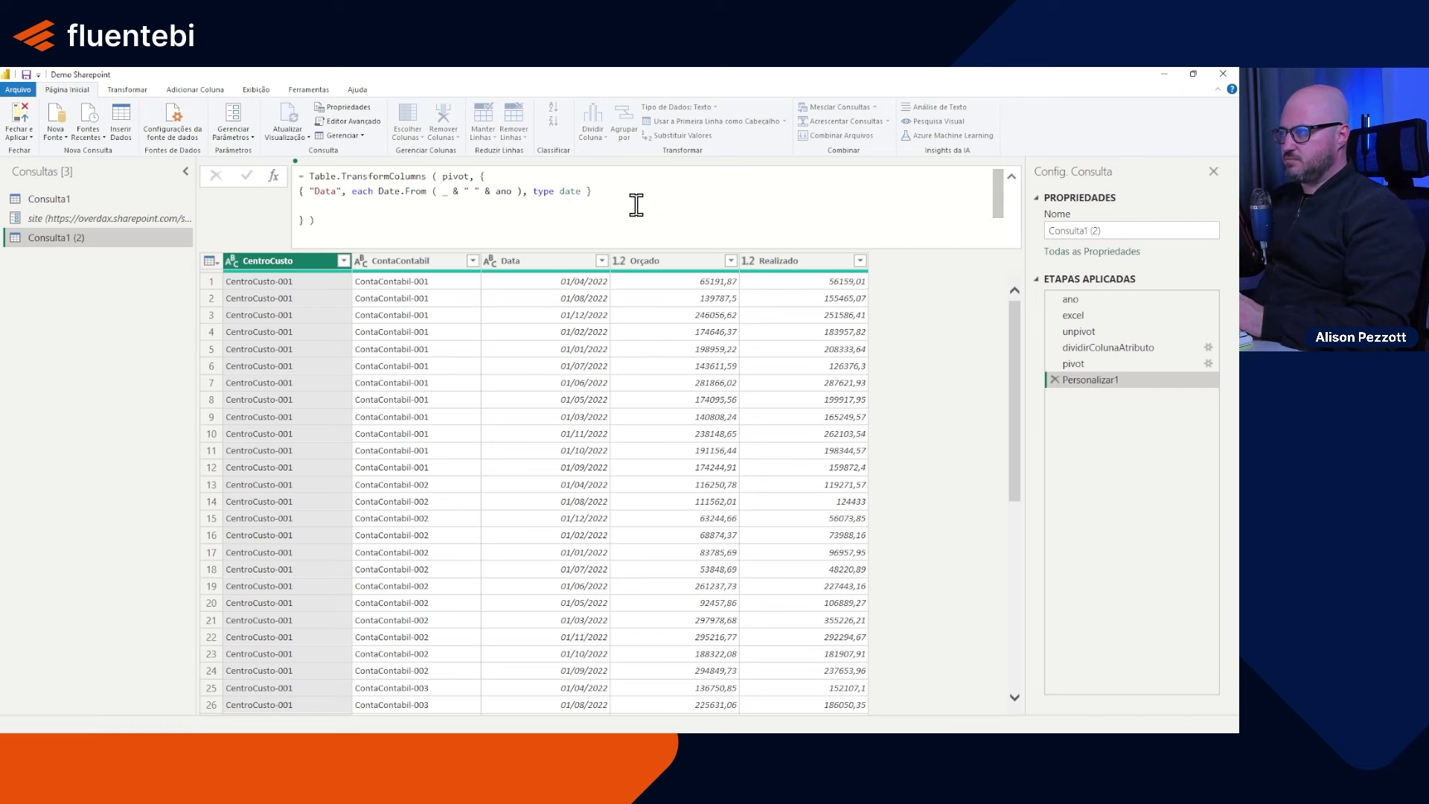
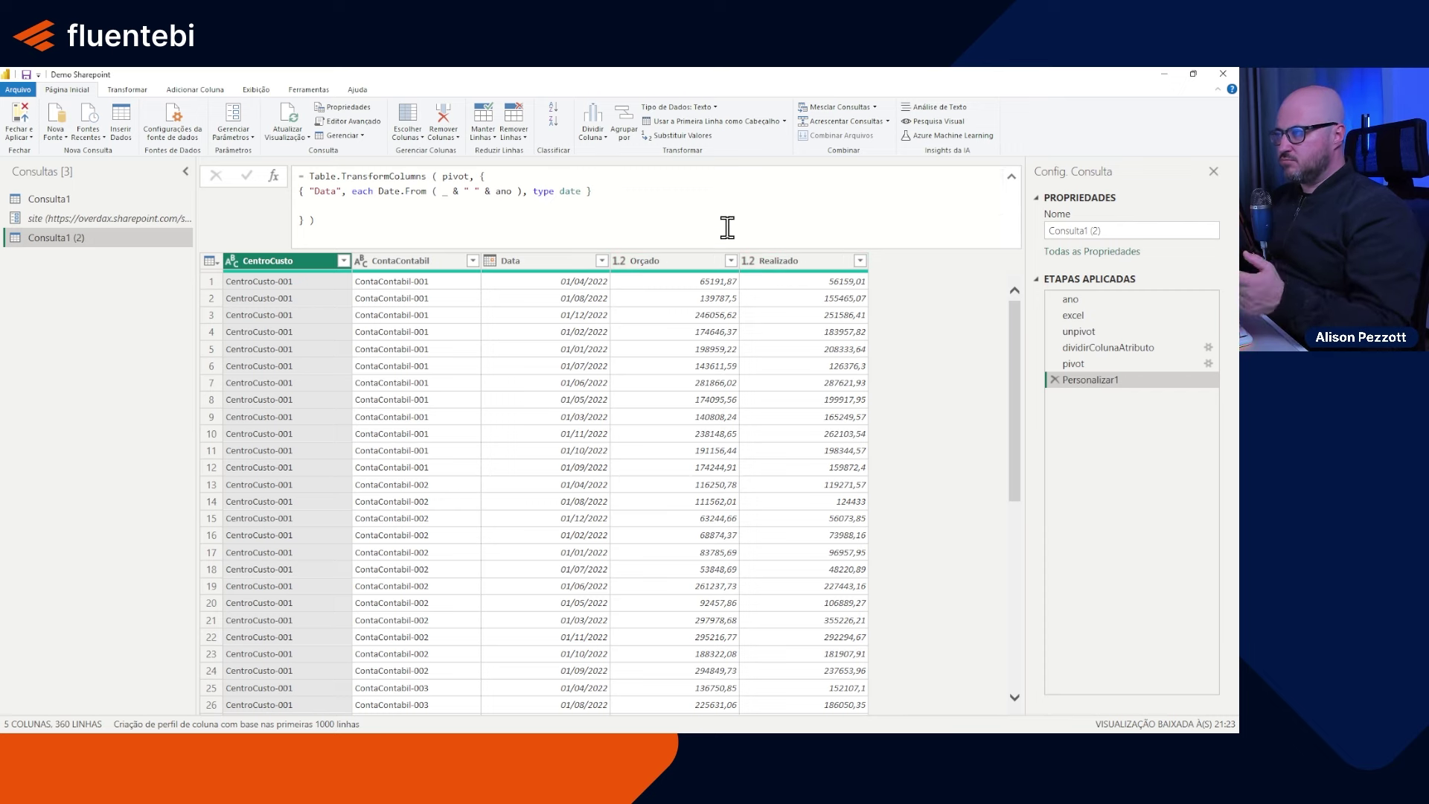
Step: Add a second transformation list after the Data entry for "Orçado" with each Number.From (_), followed by a comma
left_click(672, 191)
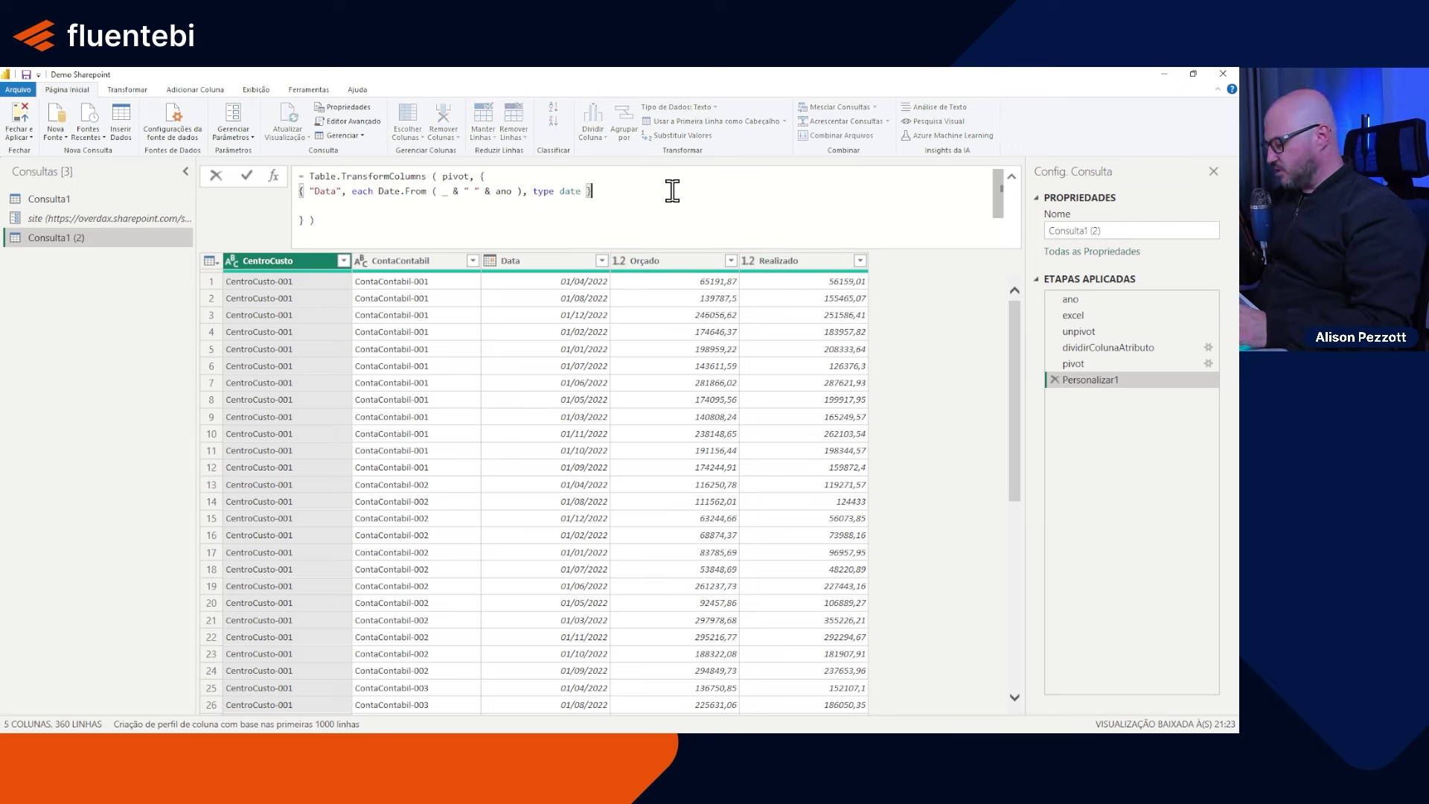
type(",")
key("shift+Return")
type("{")
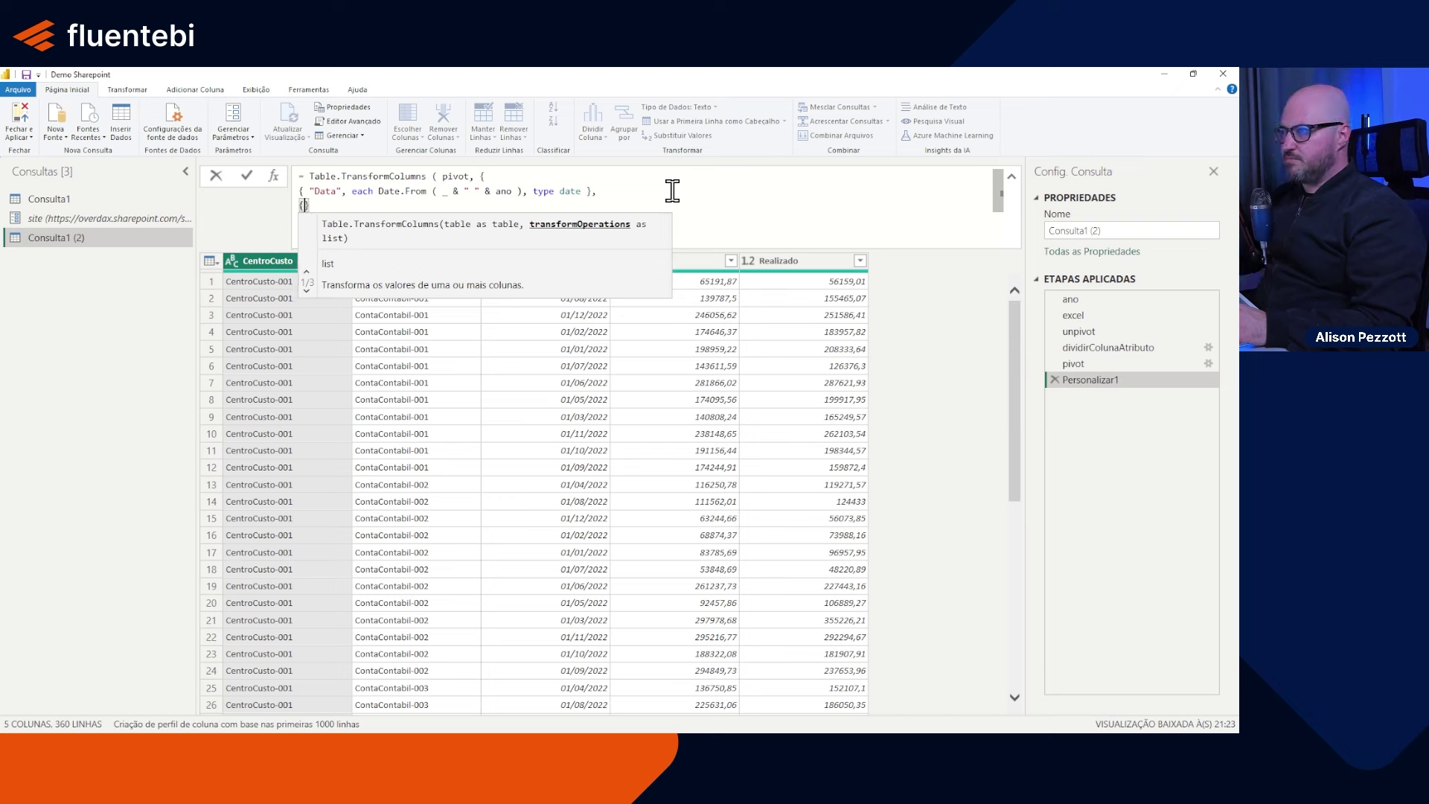
type(" \"")
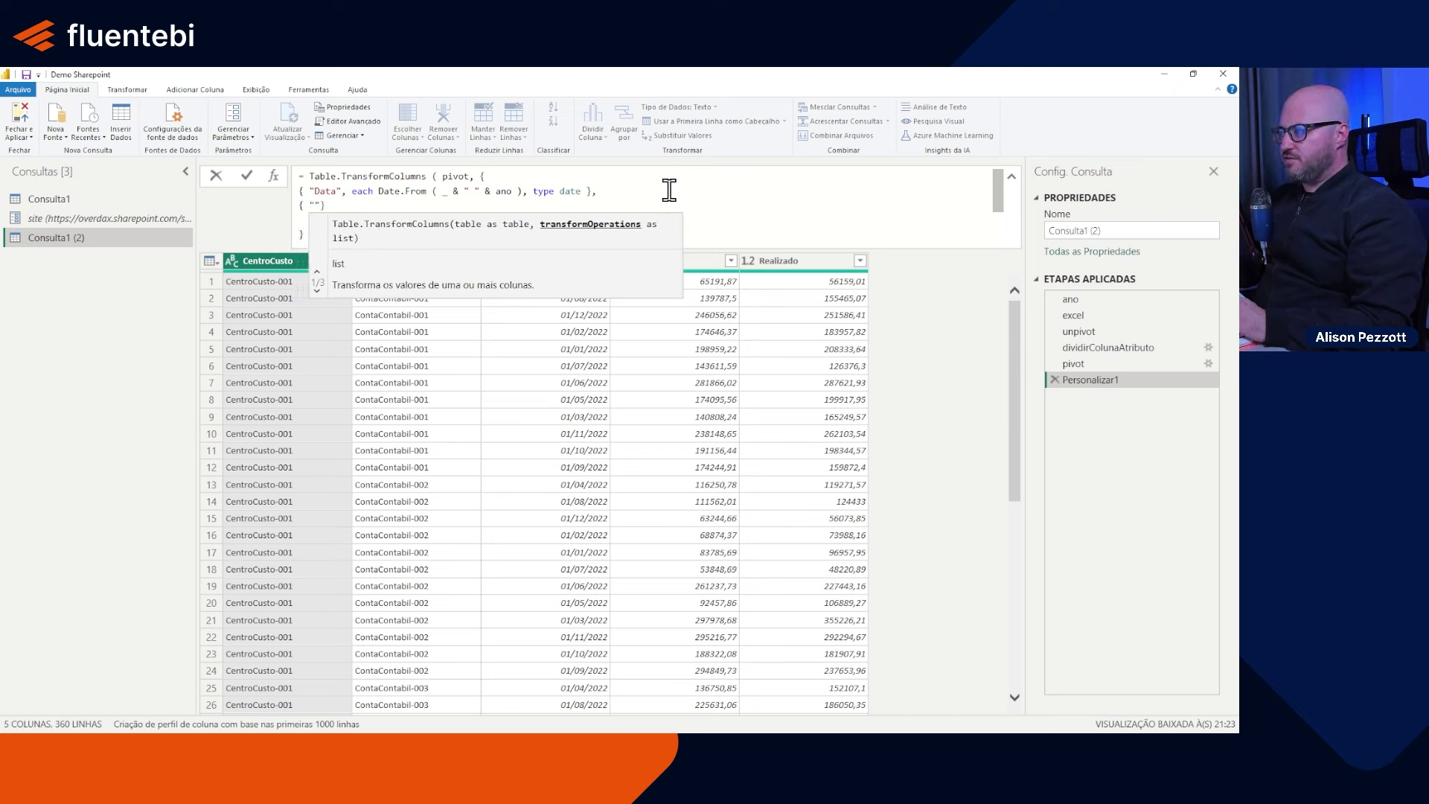
type("Orçado\"")
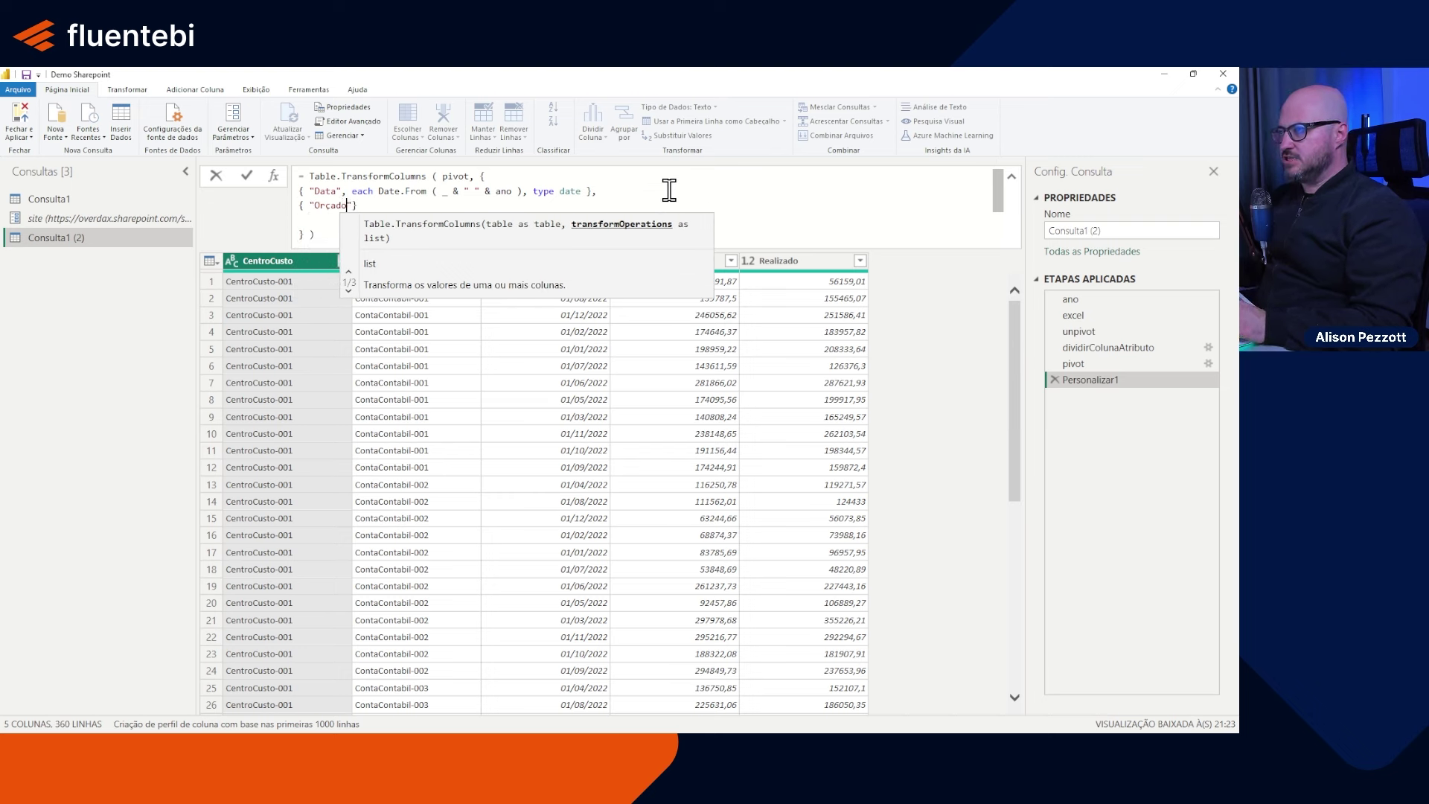
type(", ")
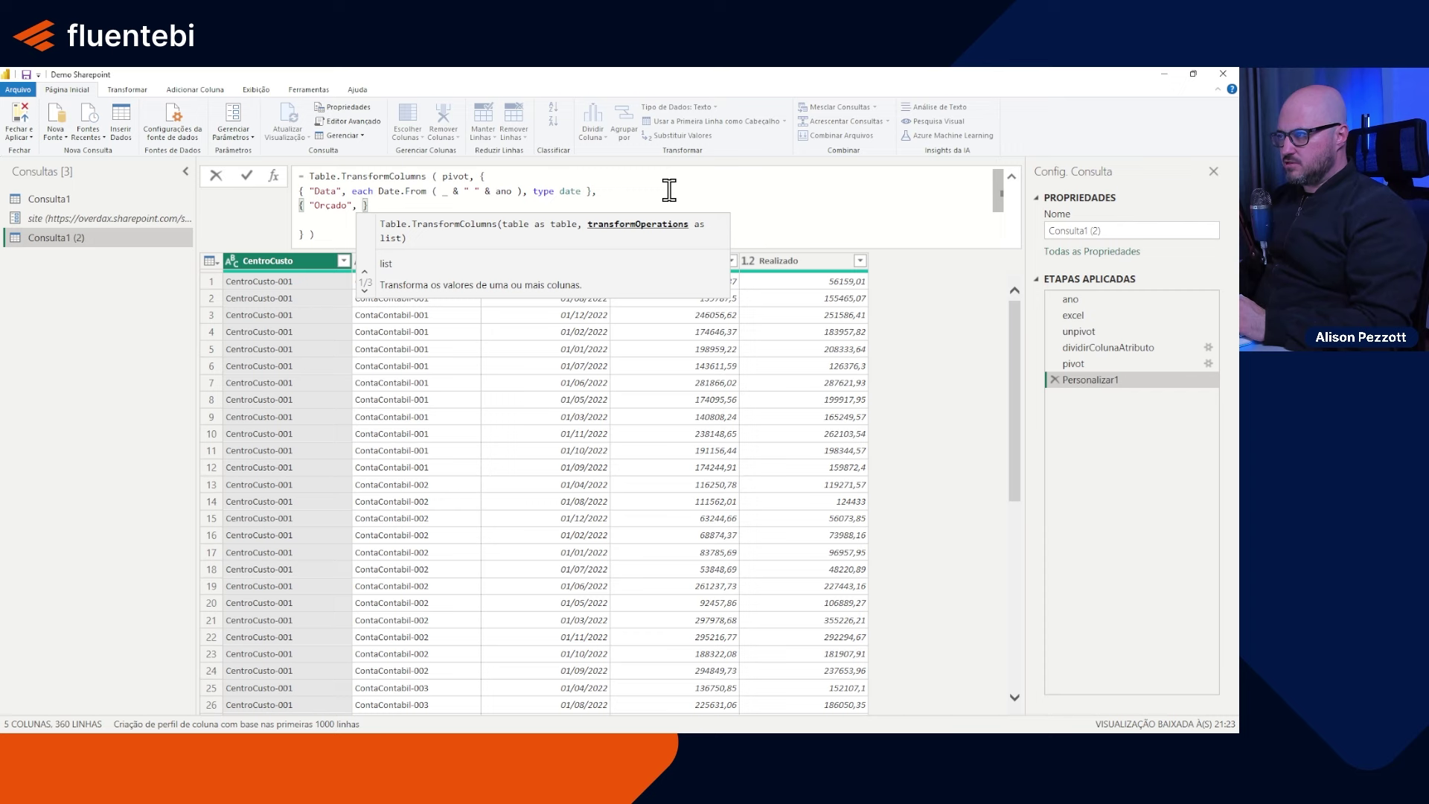
type("each ")
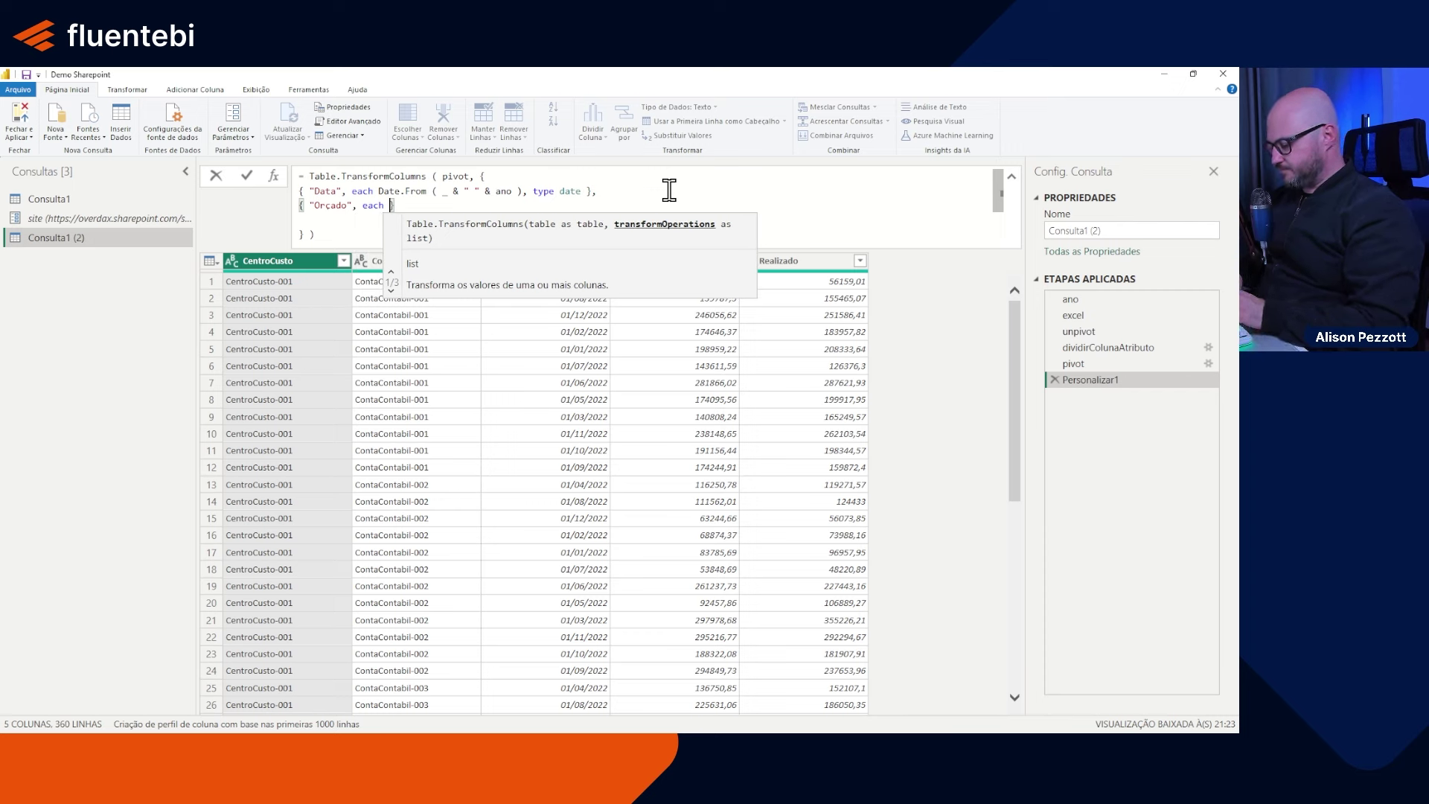
type("Number.From")
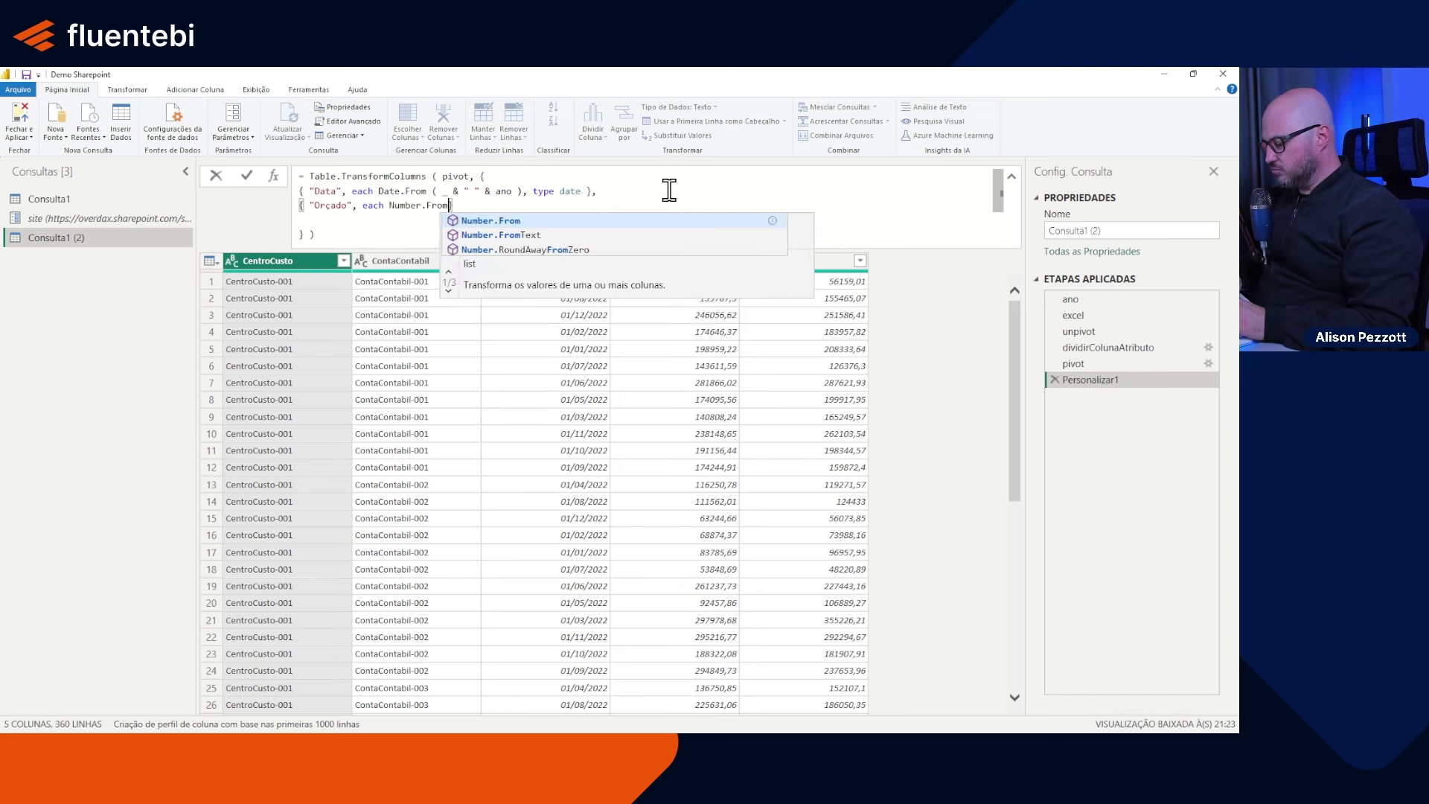
type(" (_)")
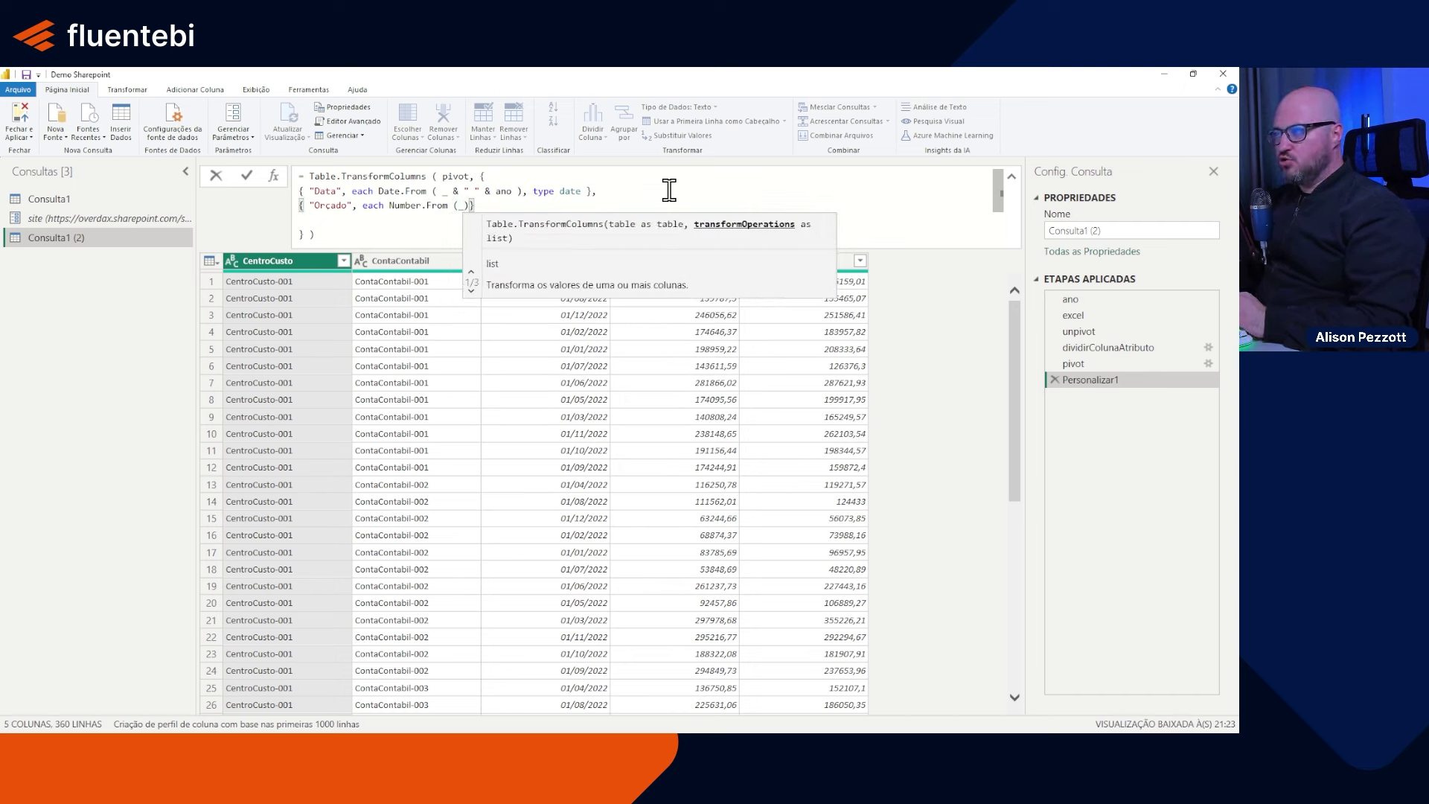
type(",")
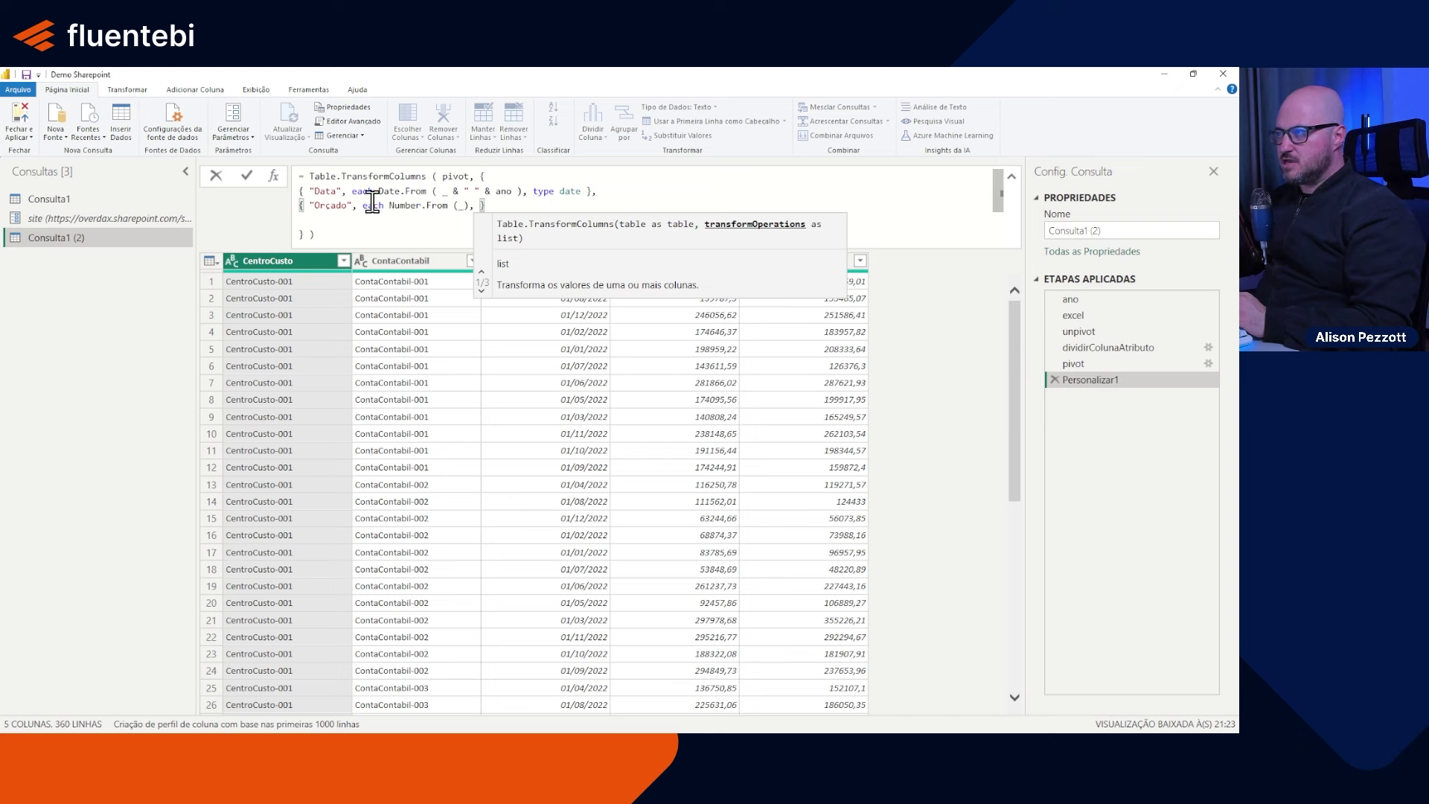
Step: Shorten the Orçado function to a bare Number.From and complete its list with Currency.Type as the type
left_click_drag(363, 206, 385, 207)
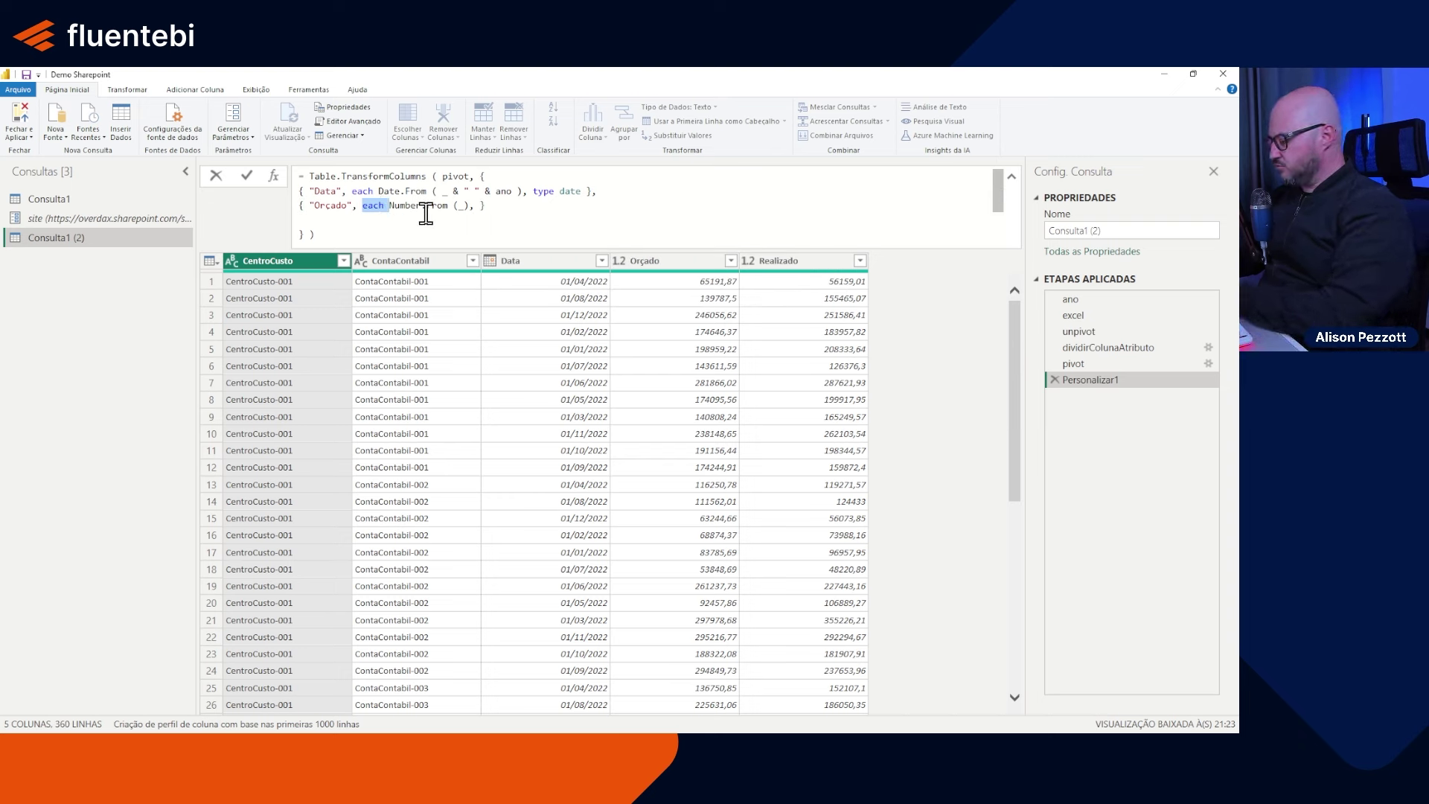
key("BackSpace")
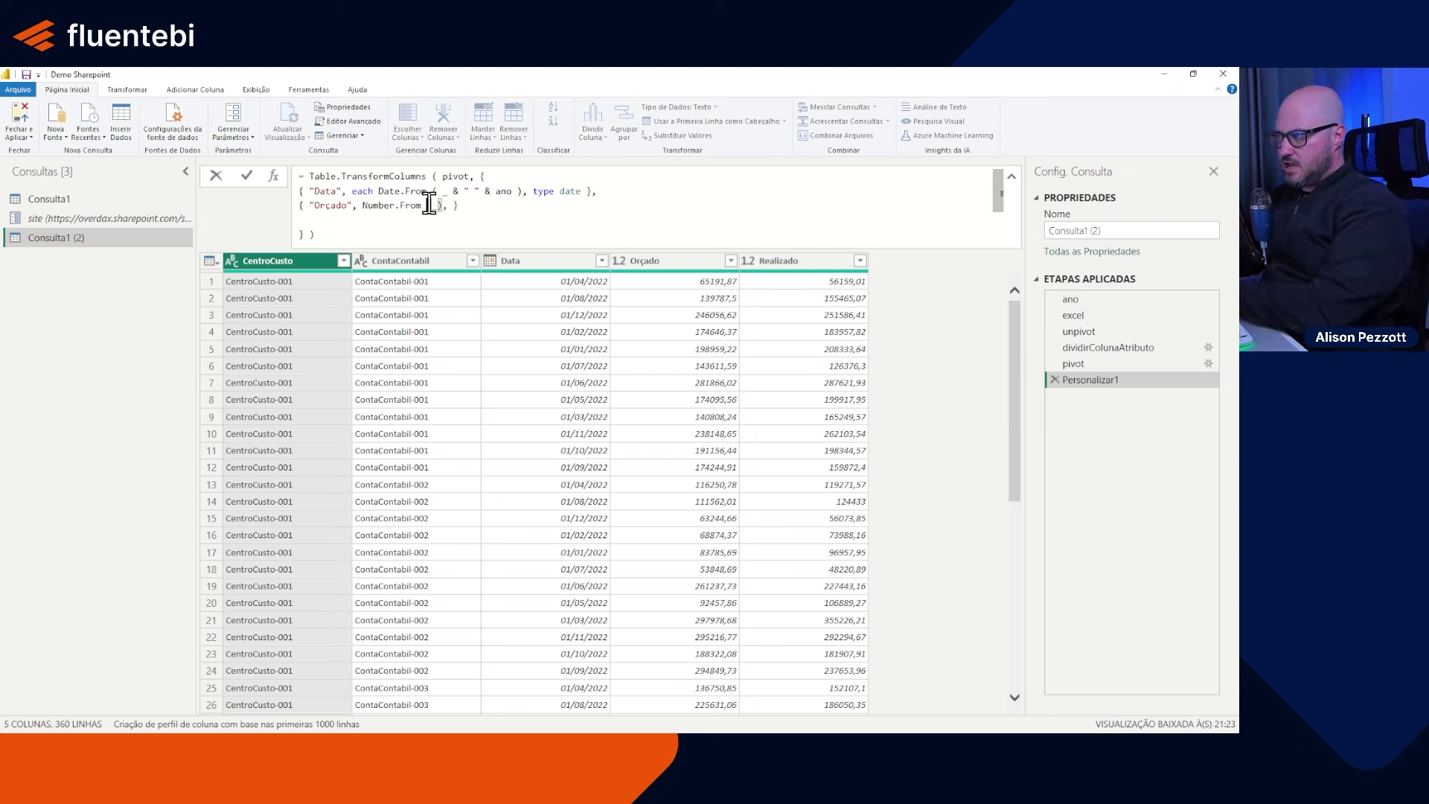
left_click_drag(429, 206, 443, 207)
key("Delete")
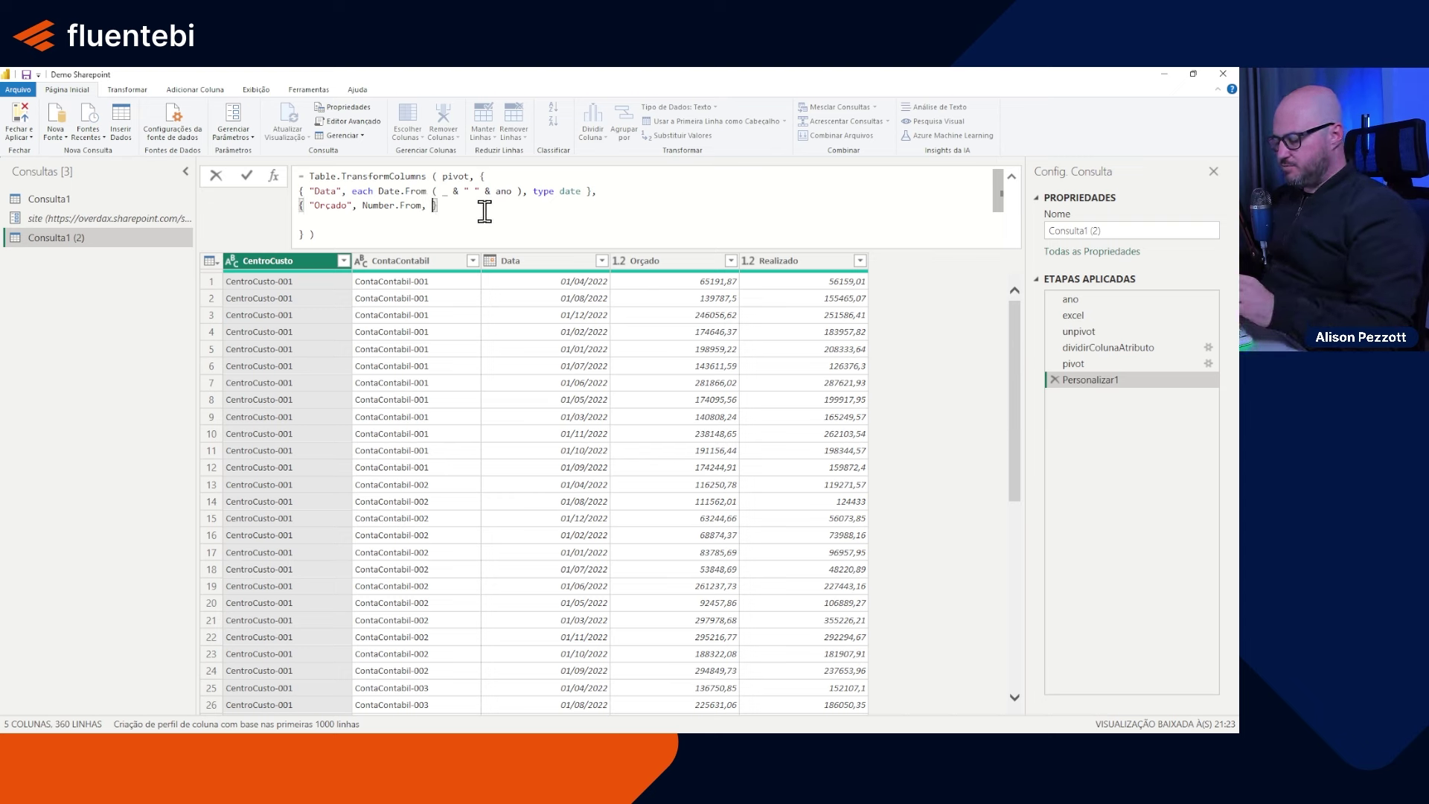
type("Curre")
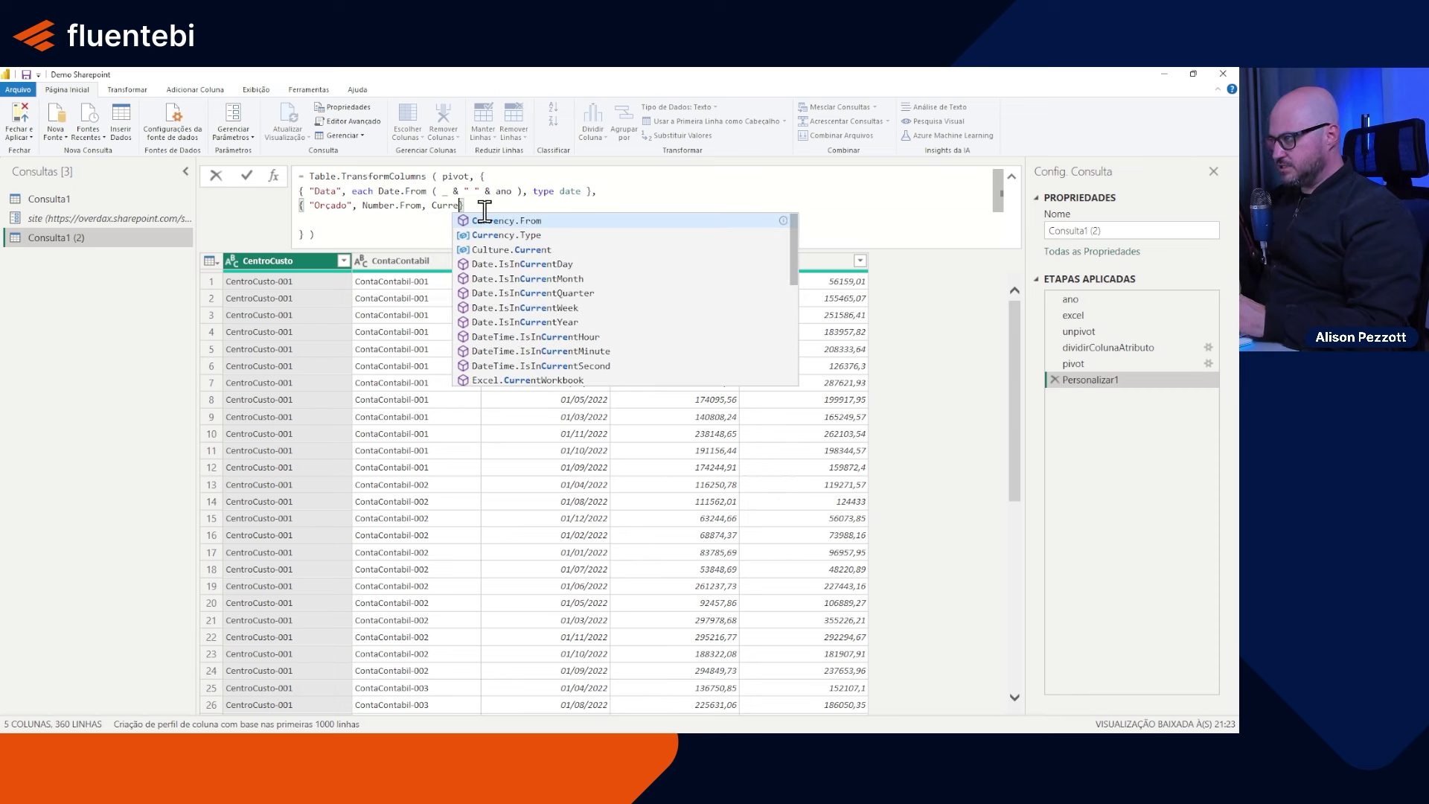
left_click(531, 236)
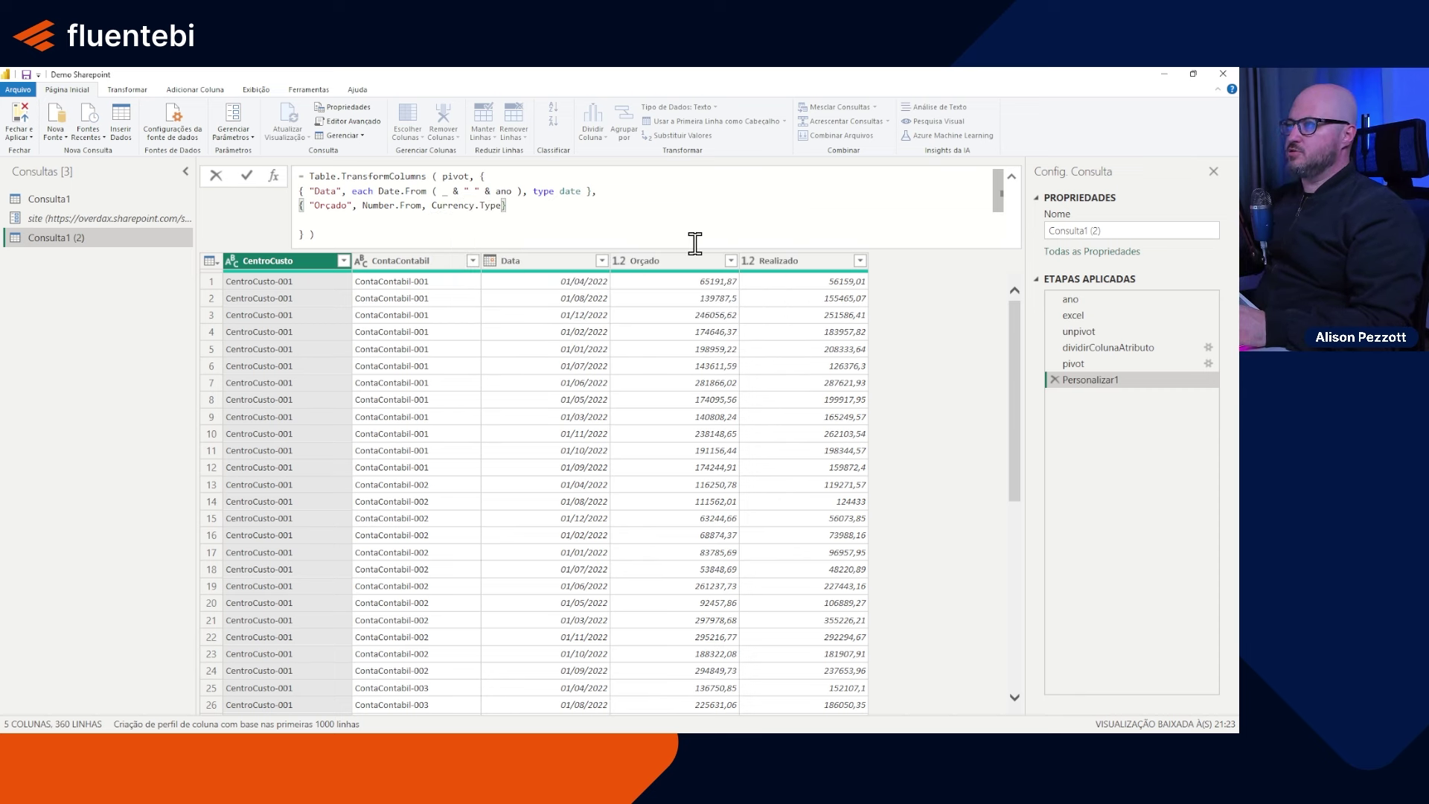
Step: Duplicate the Orçado transformation list for the "Realizado" column and apply the formula
left_click_drag(512, 206, 285, 217)
key("ctrl+c")
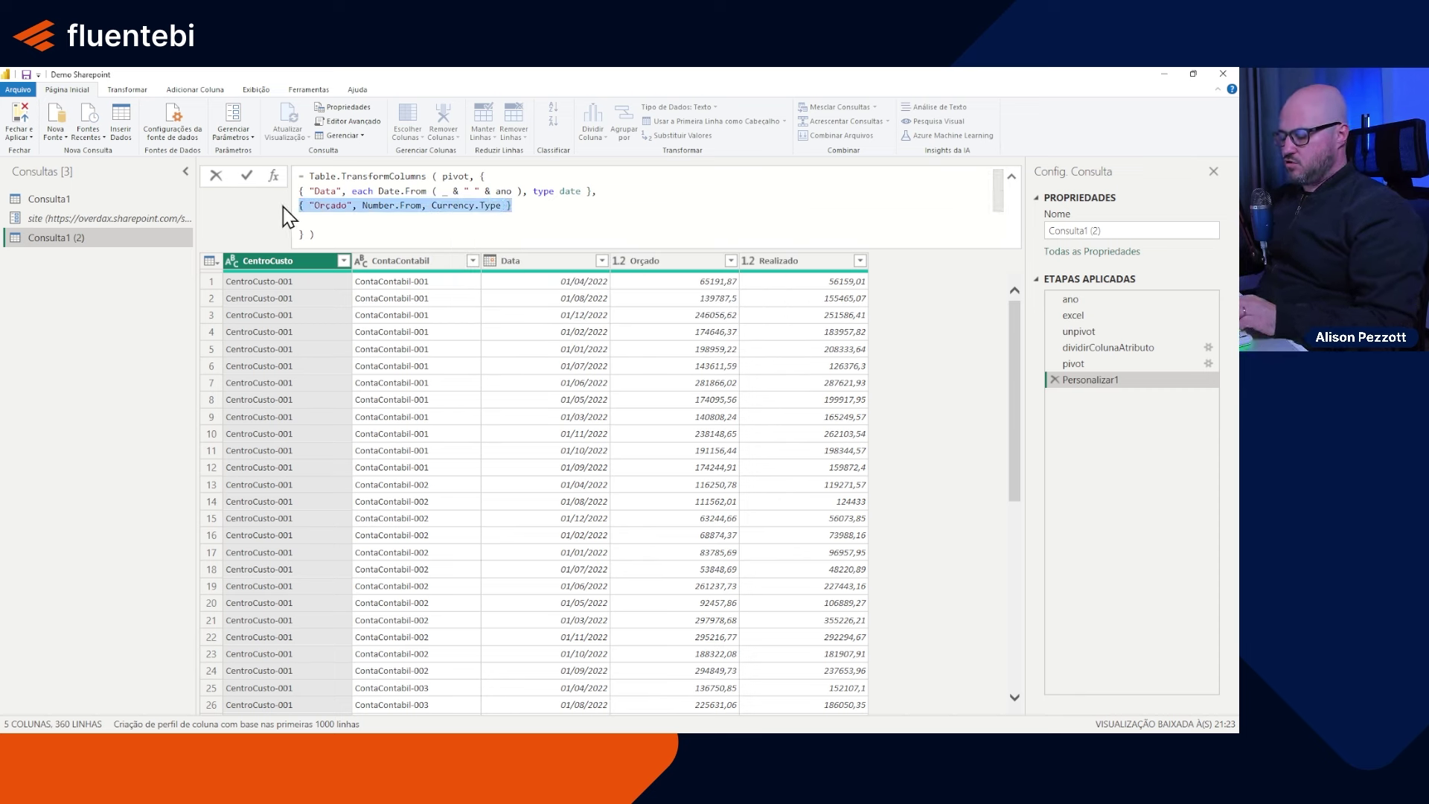
left_click(540, 205)
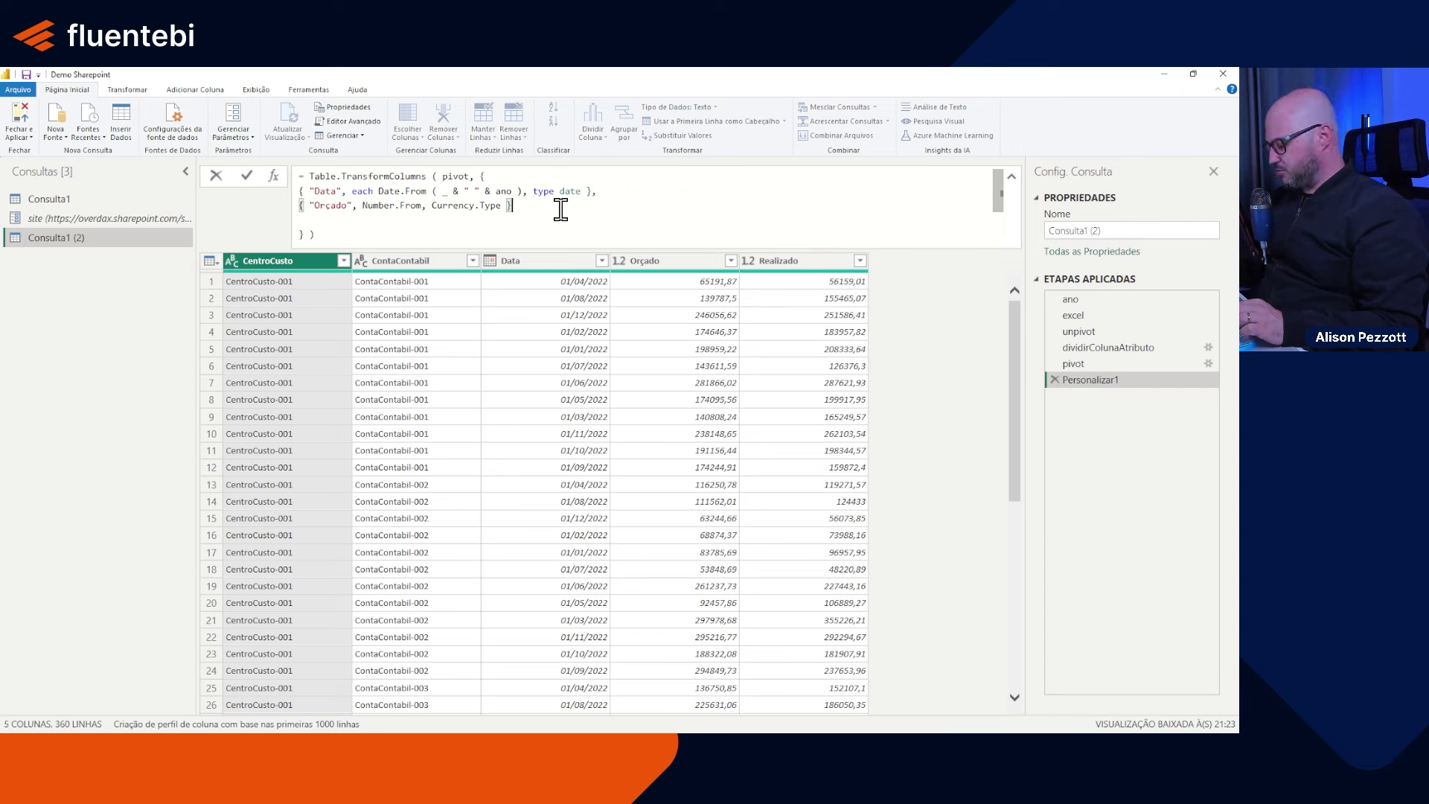
type(",")
key("ctrl+v")
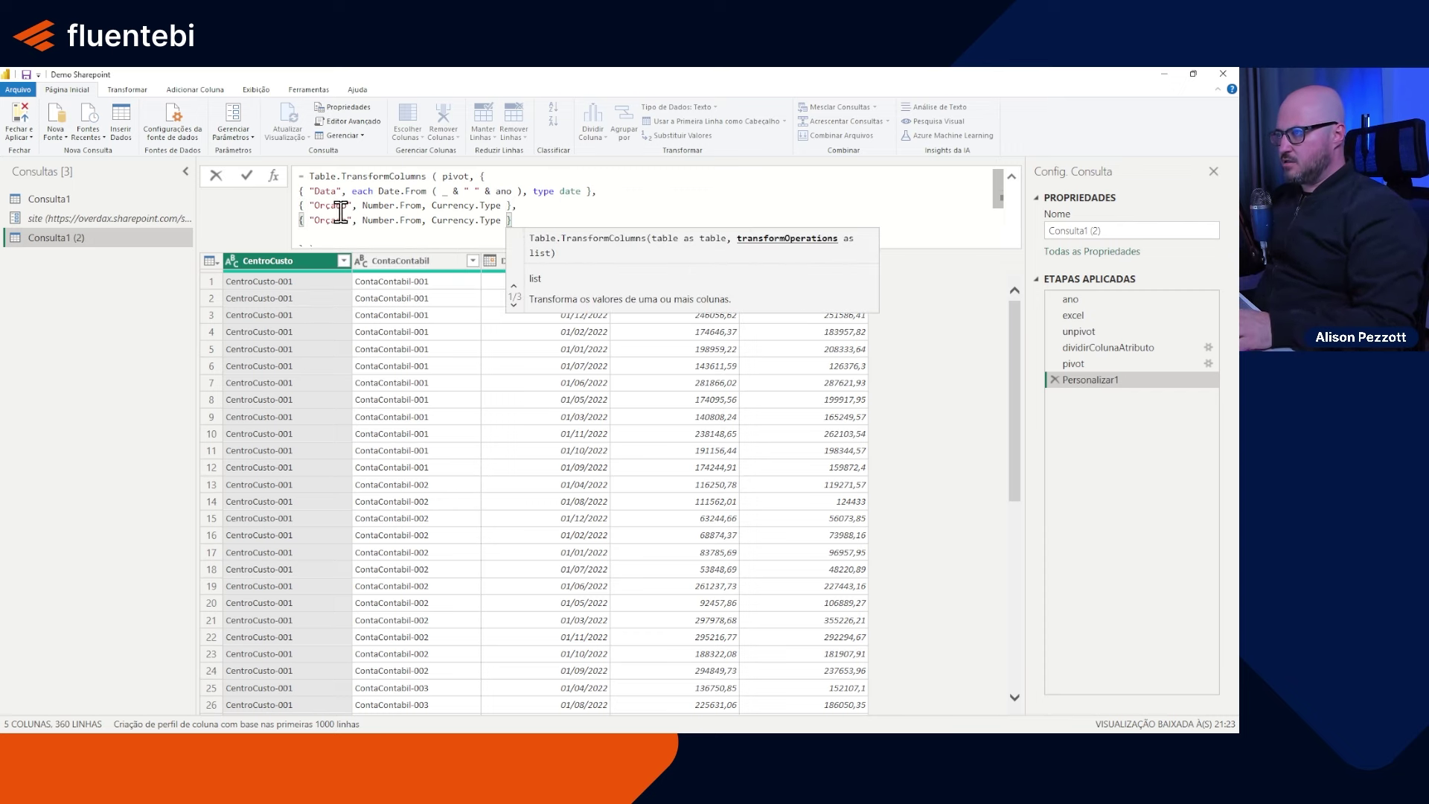
double_click(324, 221)
type("Realizado")
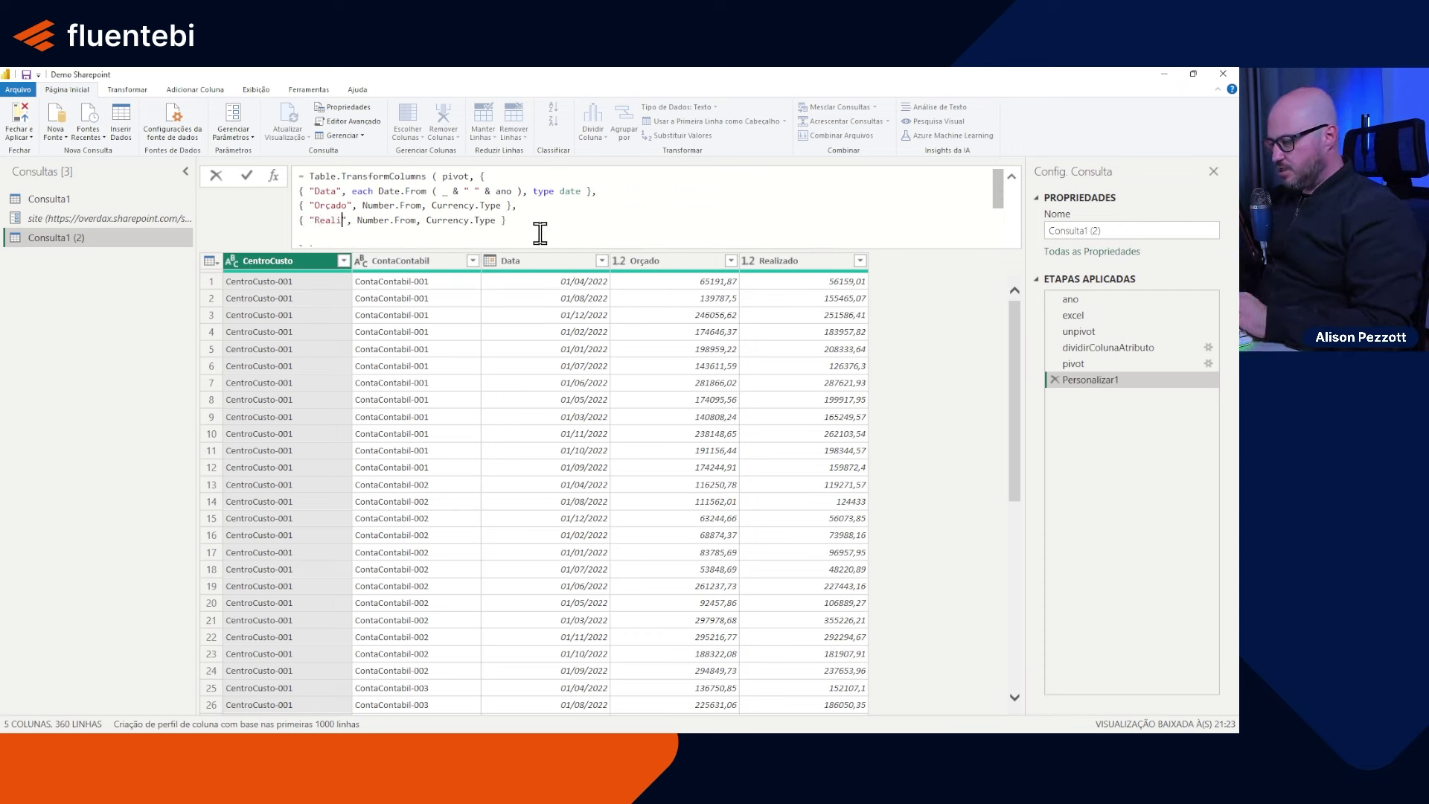
left_click(582, 222)
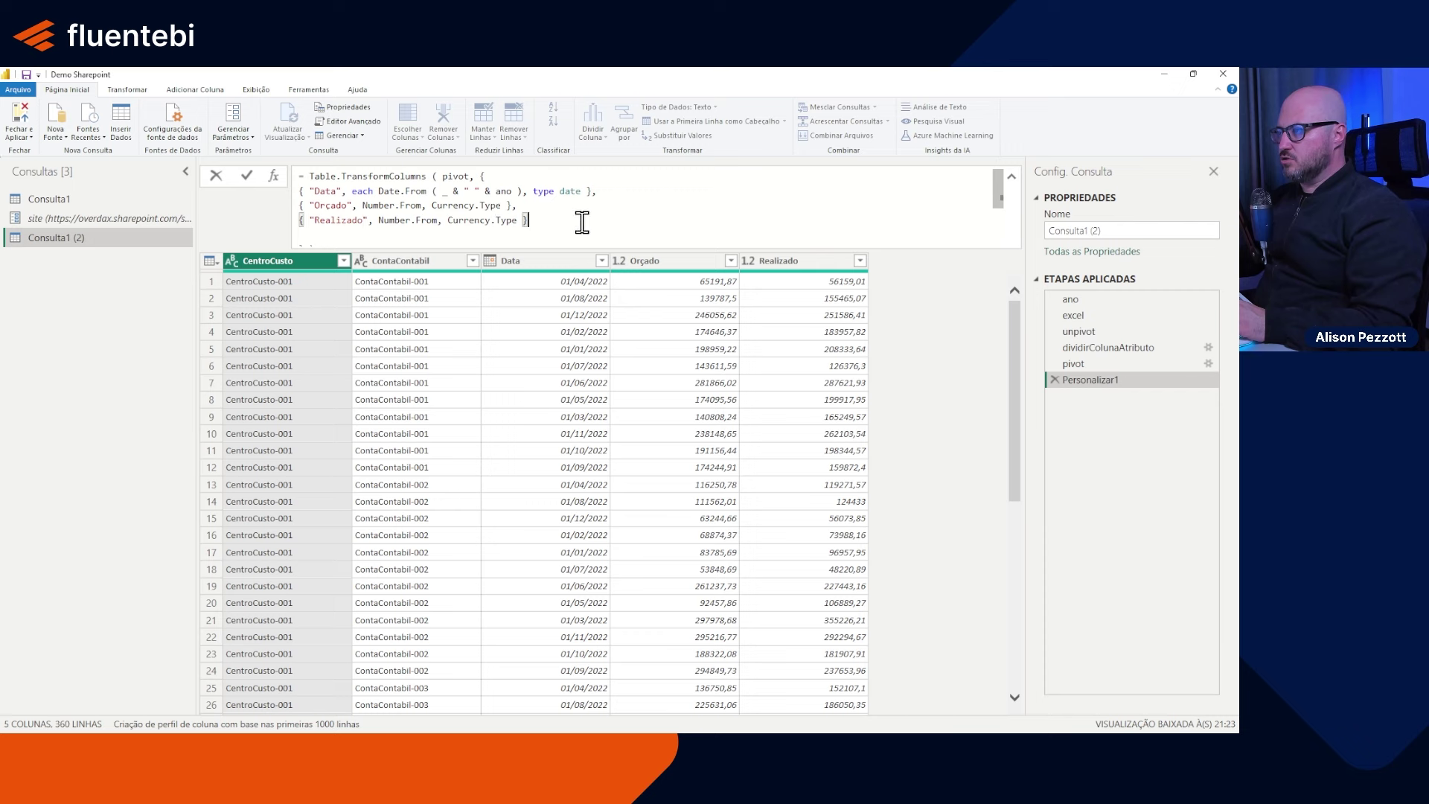
left_click(246, 176)
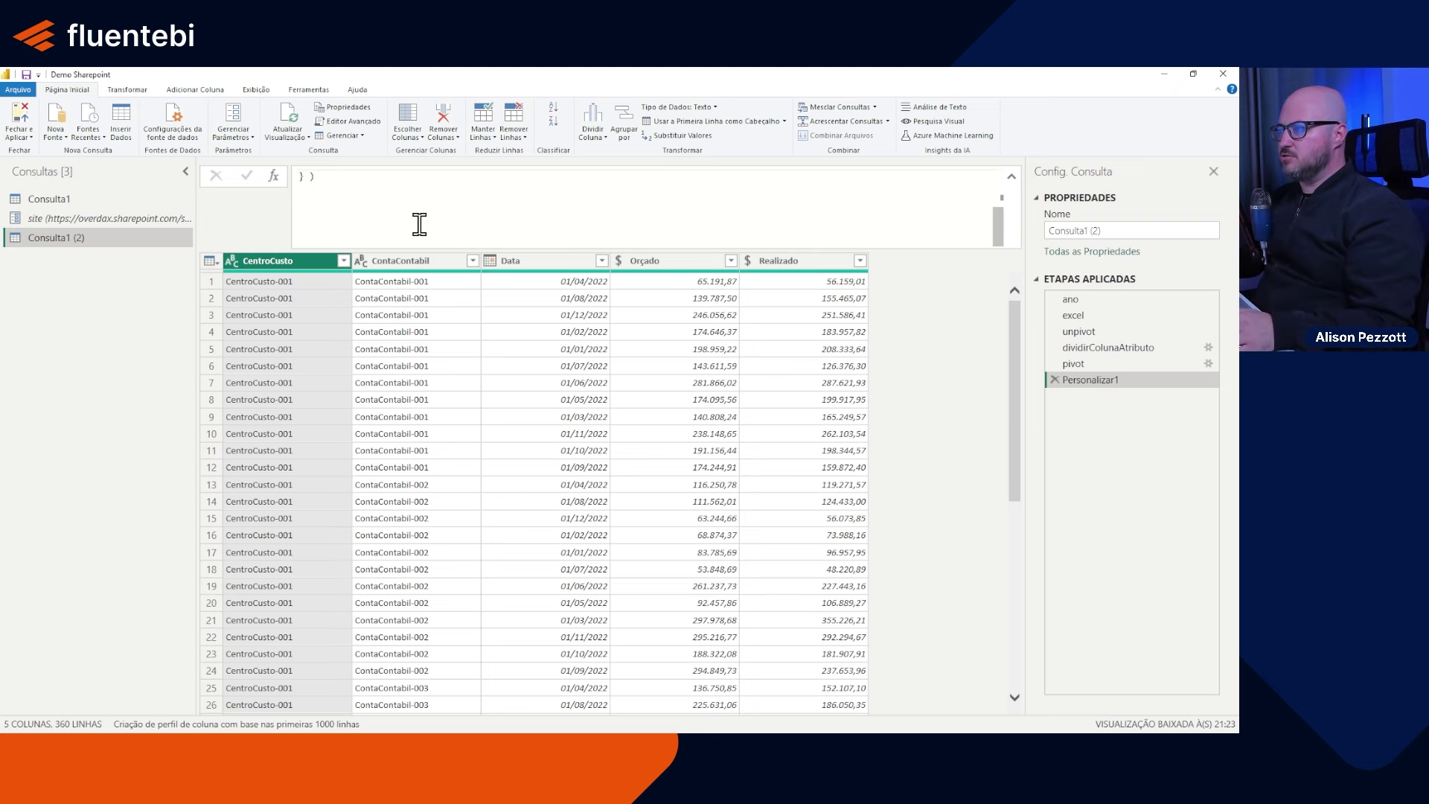
Step: Rename the applied step Personalizar1 as colunasTratadas
right_click(1088, 381)
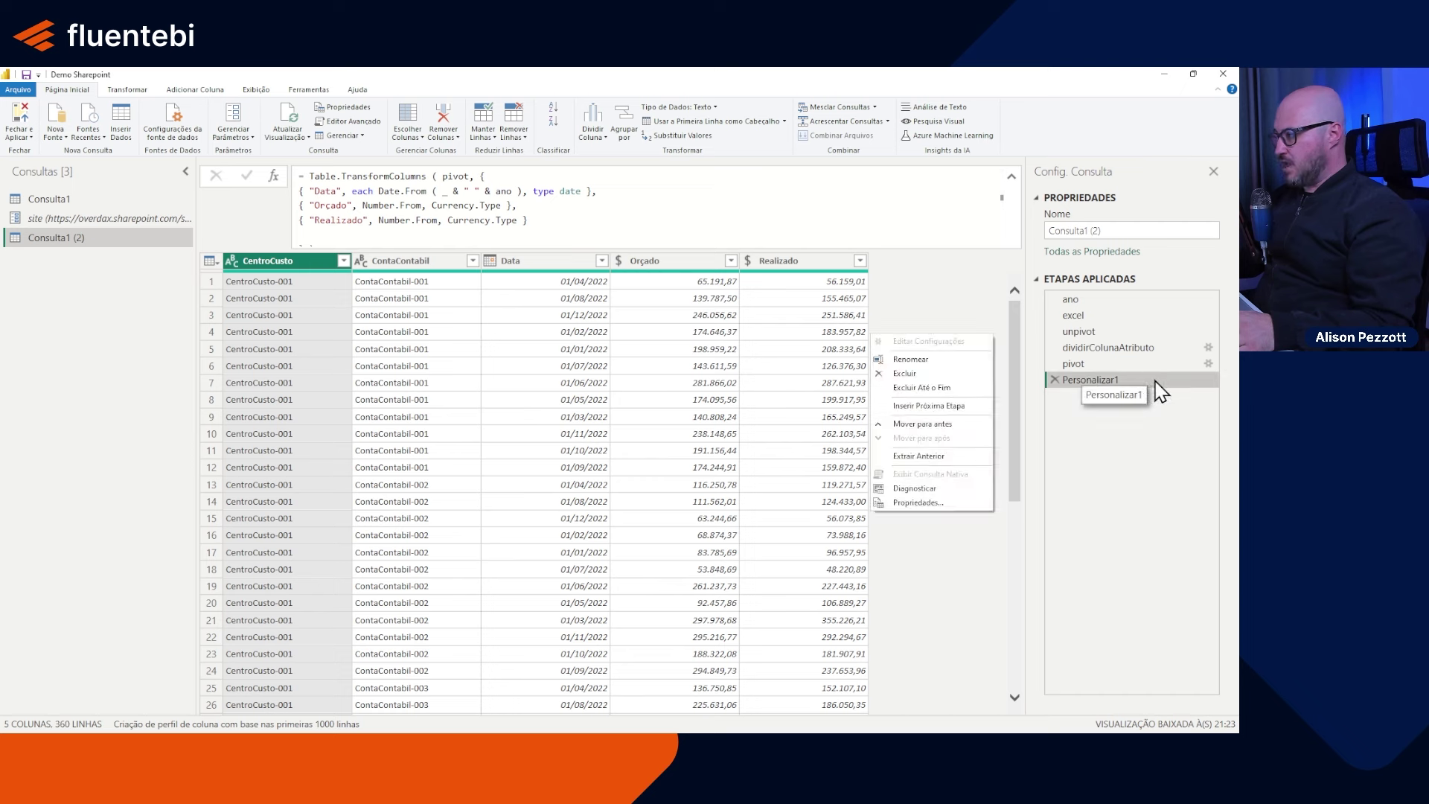
left_click(958, 366)
type("col")
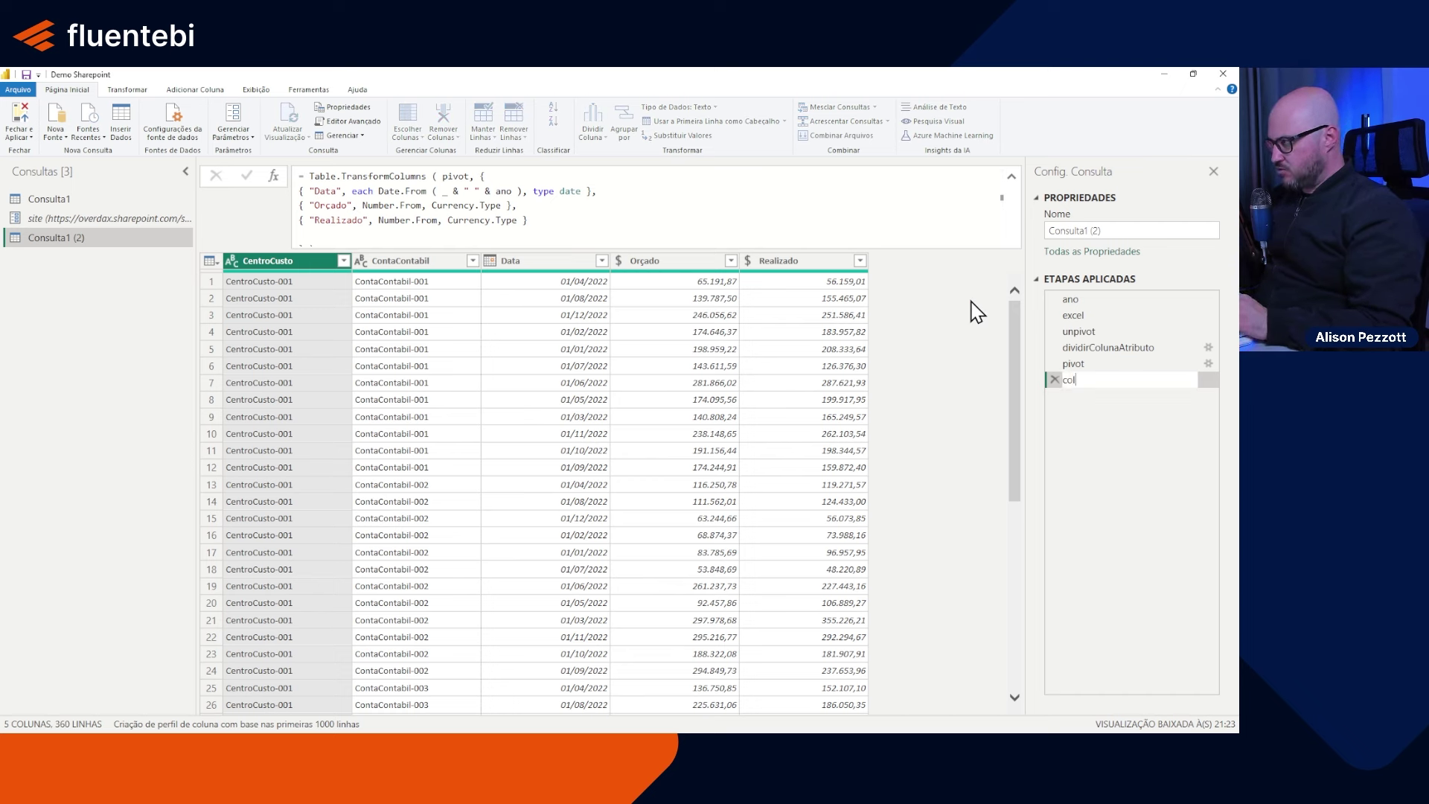
type("unasTratad")
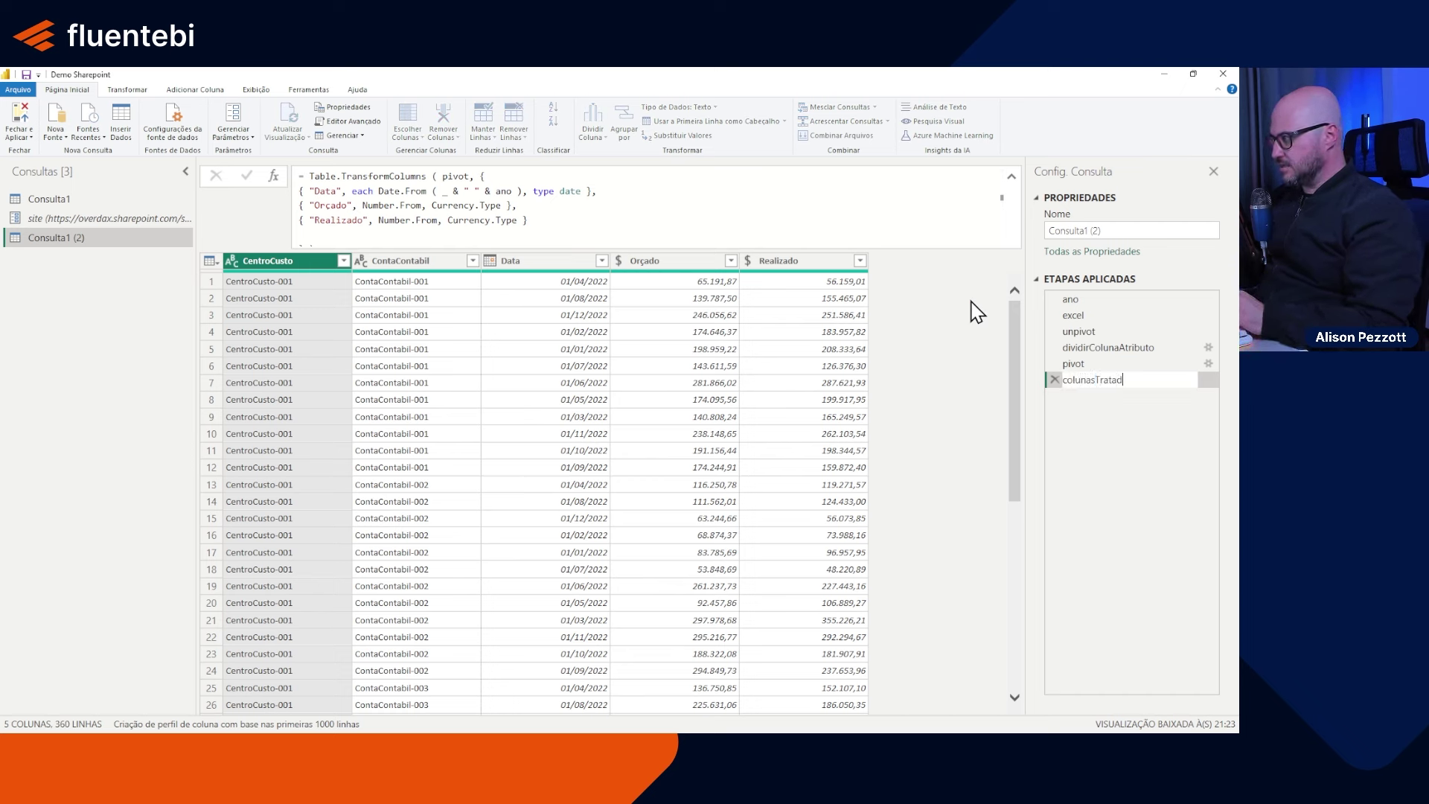
type("as")
key("Return")
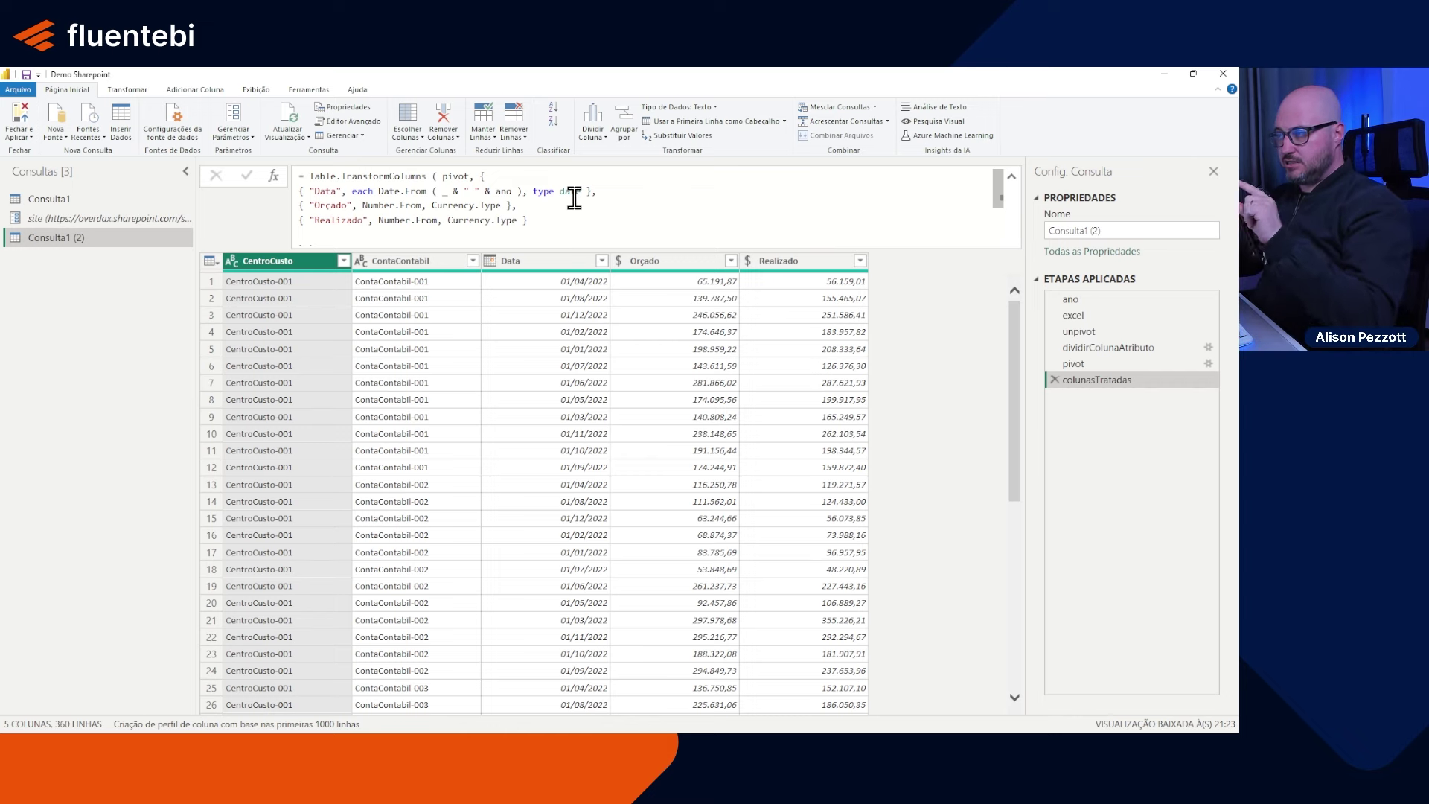
Step: Open the query's full code in the Advanced Editor and enlarge the text
left_click(349, 121)
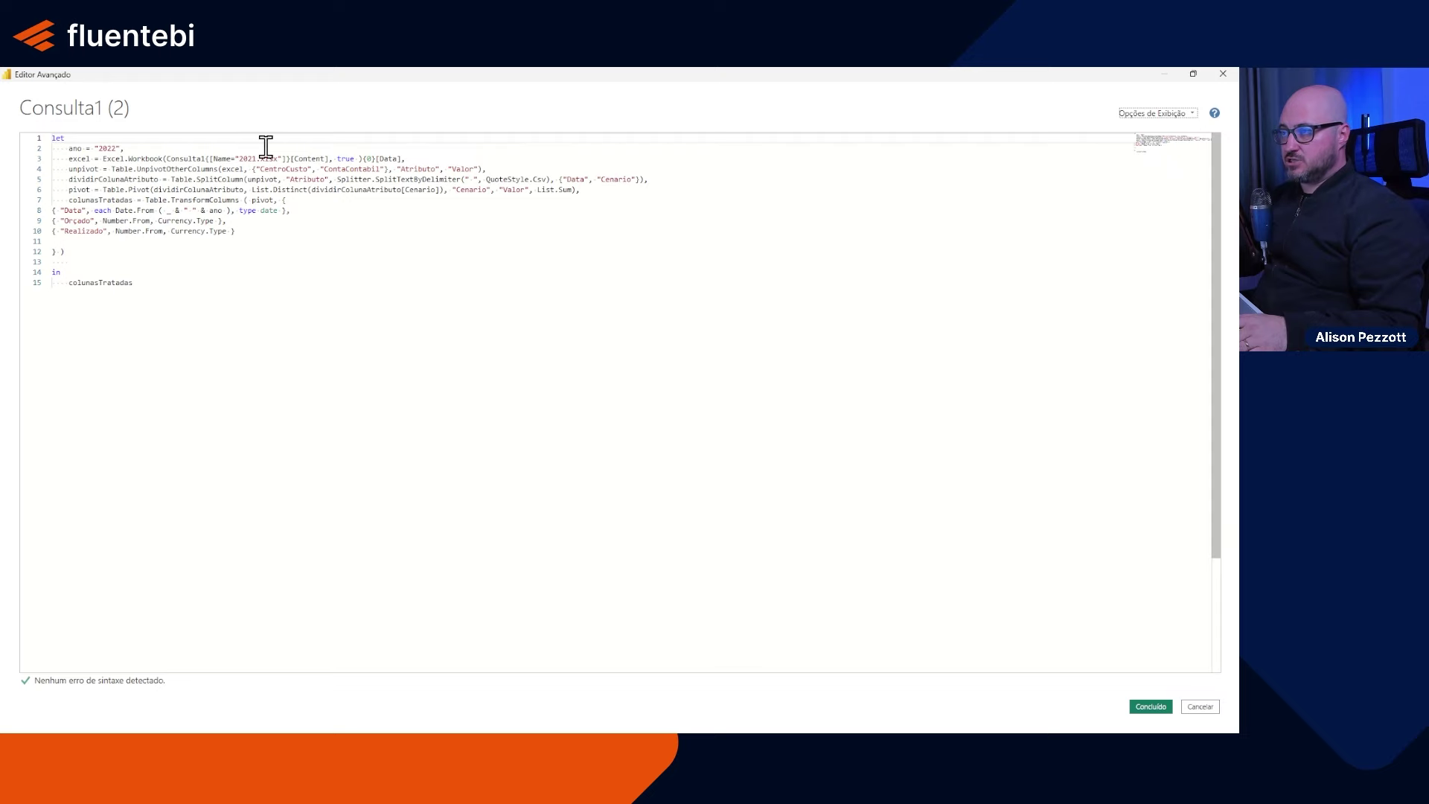
left_click(265, 148)
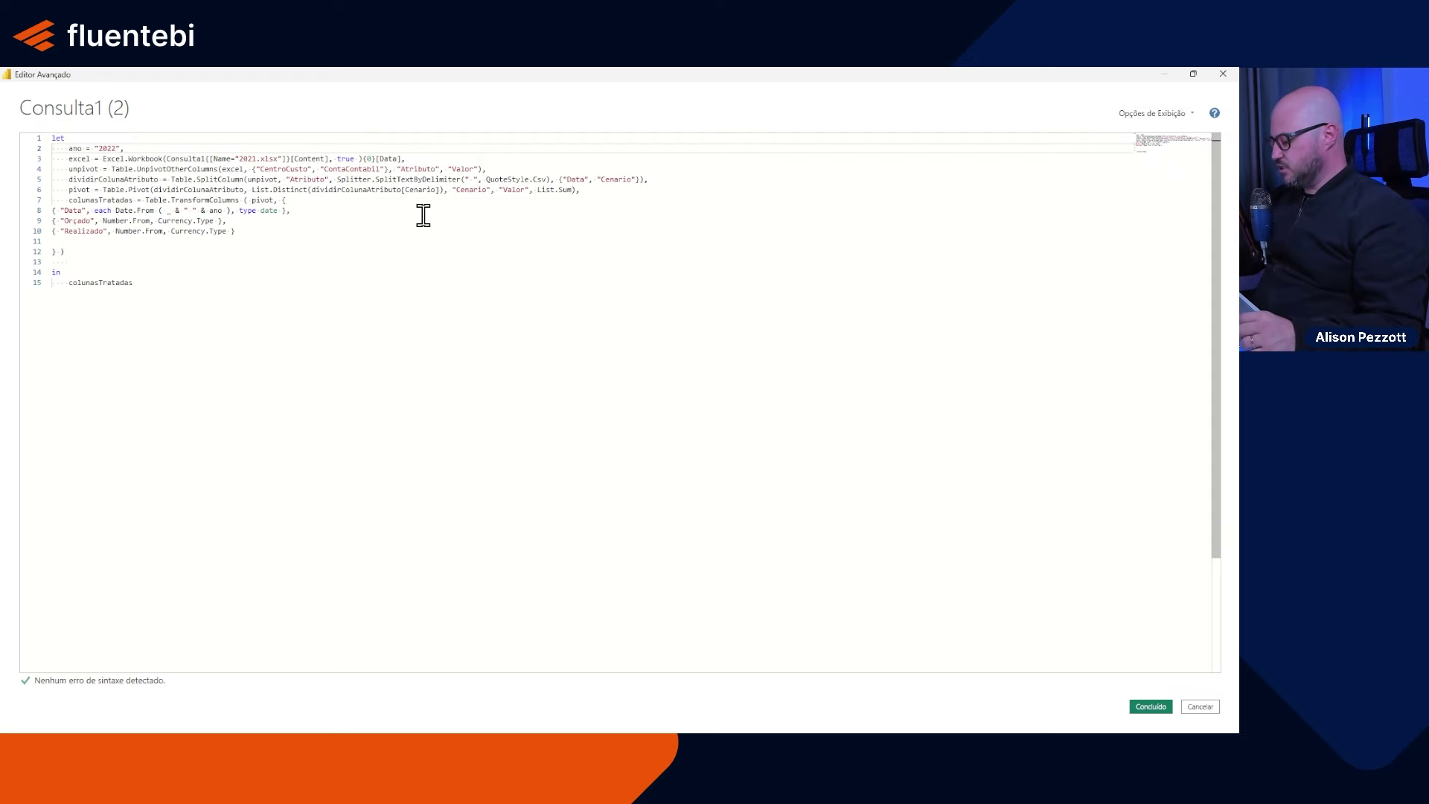
key("ctrl+plus")
key("ctrl+plus")
key("ctrl+plus")
key("ctrl+plus")
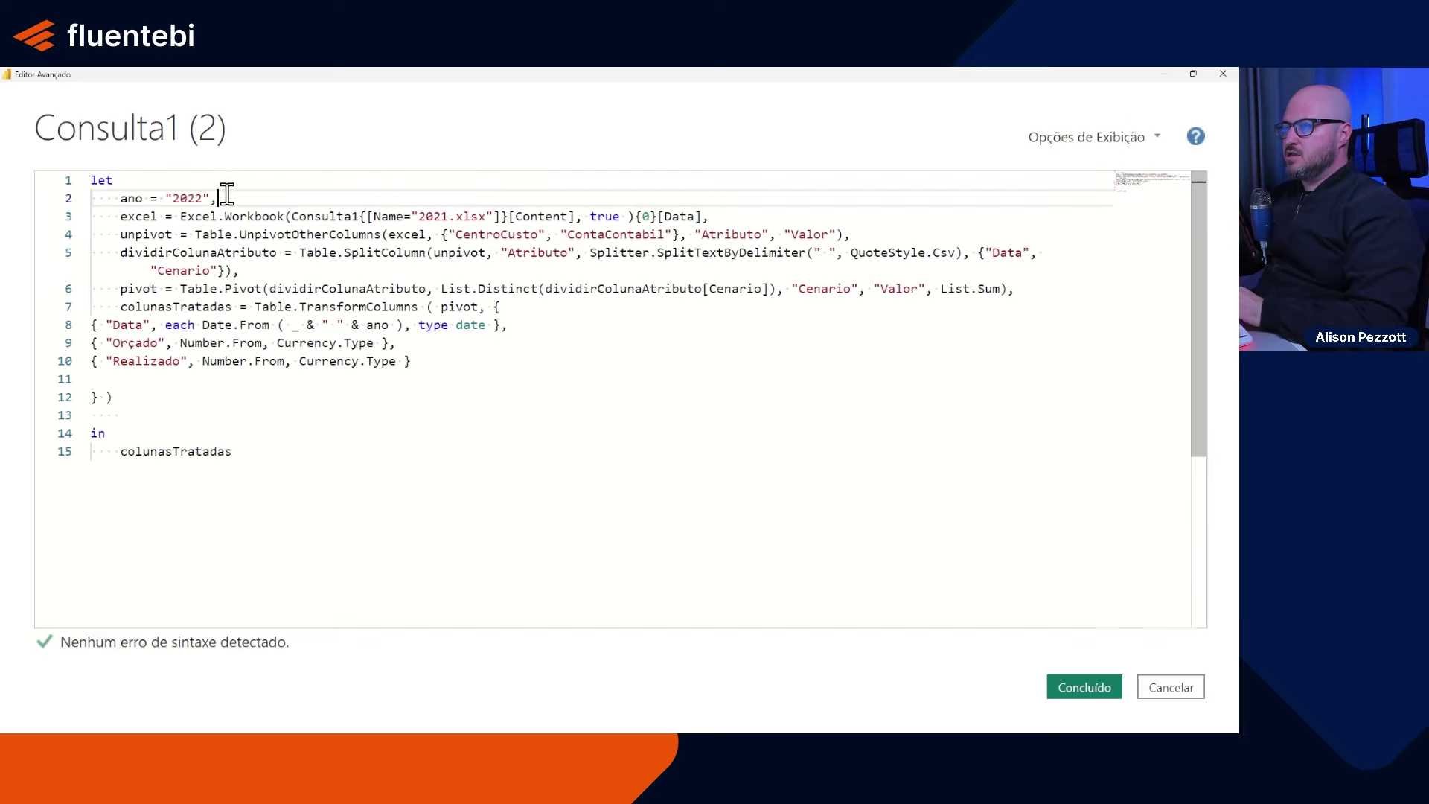
mouse_move(218, 232)
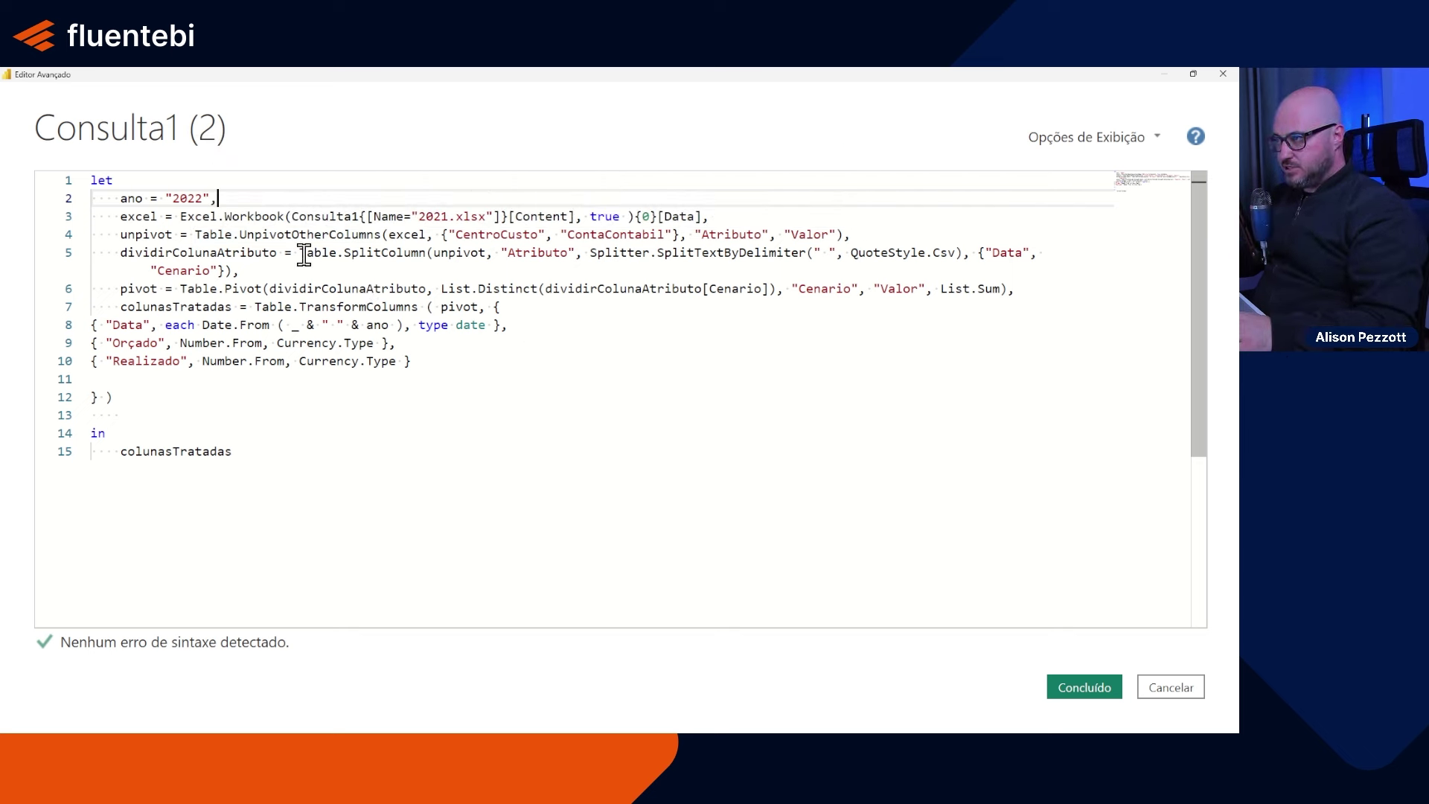
Step: Break the Table.SplitColumn call of dividirColunaAtributo onto several indented lines, with its closing parenthesis on its own line
left_click(434, 254)
key("Return")
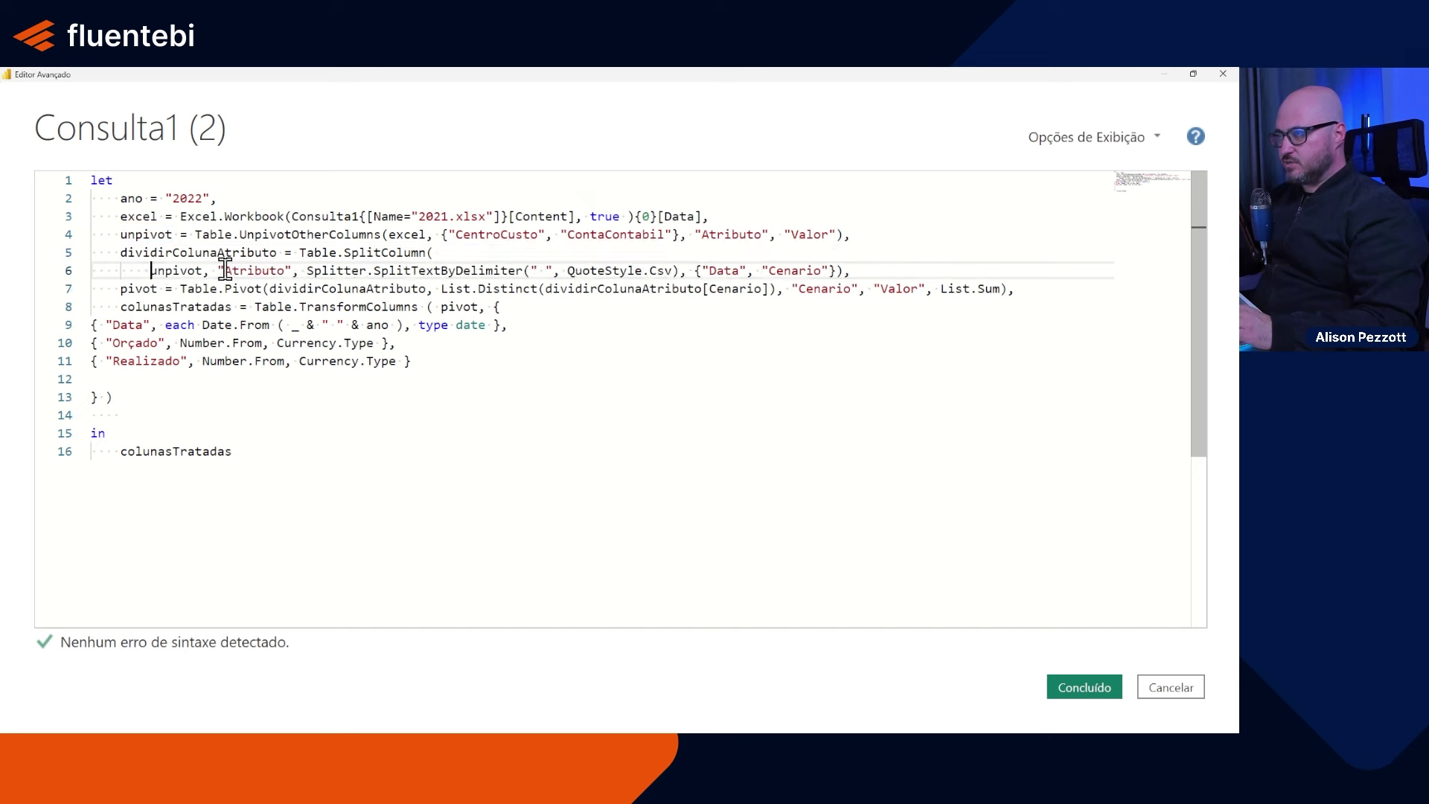
left_click(217, 270)
key("Return")
key("Return")
left_click(680, 306)
key("Return")
Step: Break the Table.Pivot call so that each argument and the closing parenthesis stand on their own lines
left_click(270, 342)
key("Return")
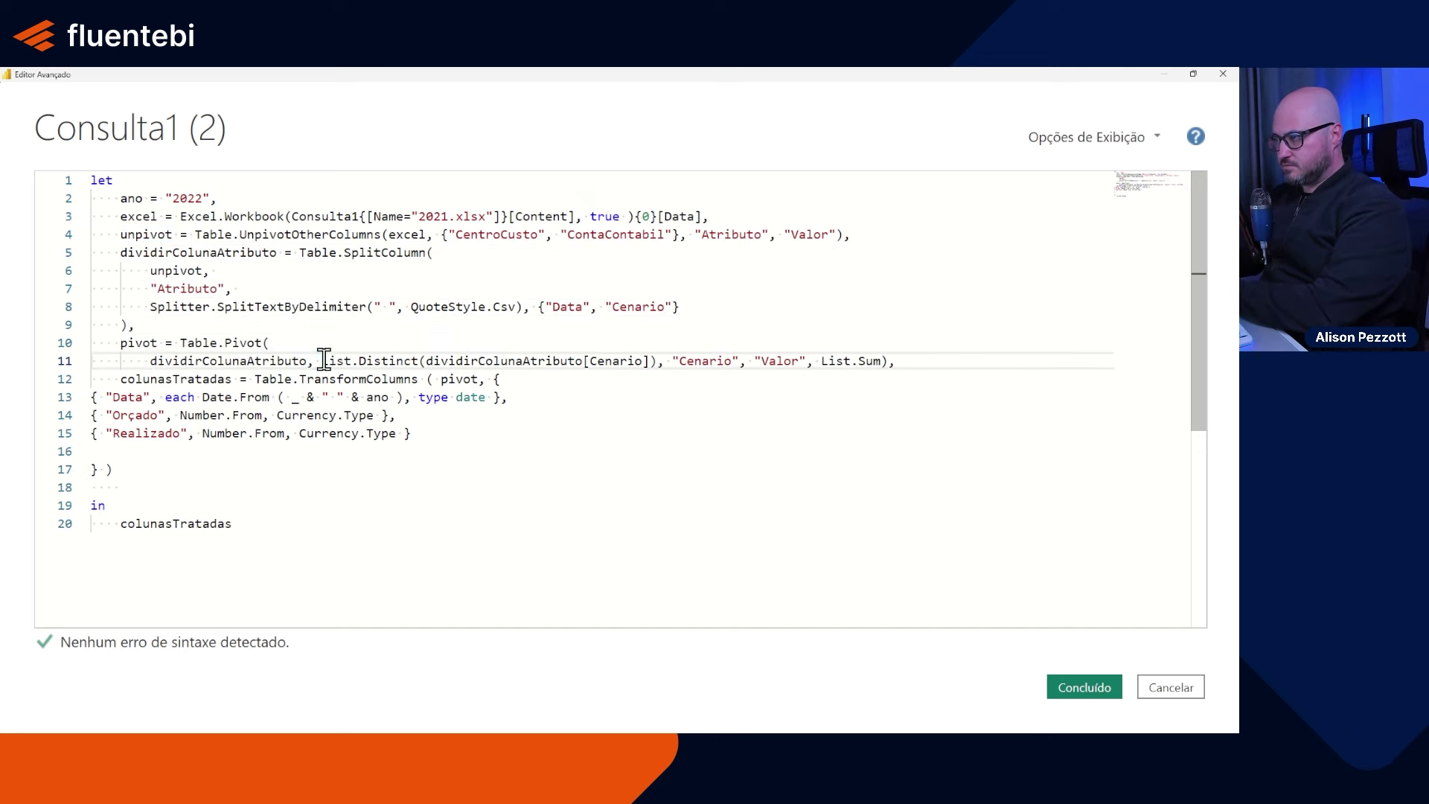
left_click(322, 360)
key("Return")
left_click(495, 379)
left_click(226, 397)
key("Return")
left_click(210, 415)
key("Return")
left_click(210, 433)
key("Return")
Step: Move the pivot argument of Table.TransformColumns to its own line and indent the Data entry by three levels
scroll(262, 413, "down", 2)
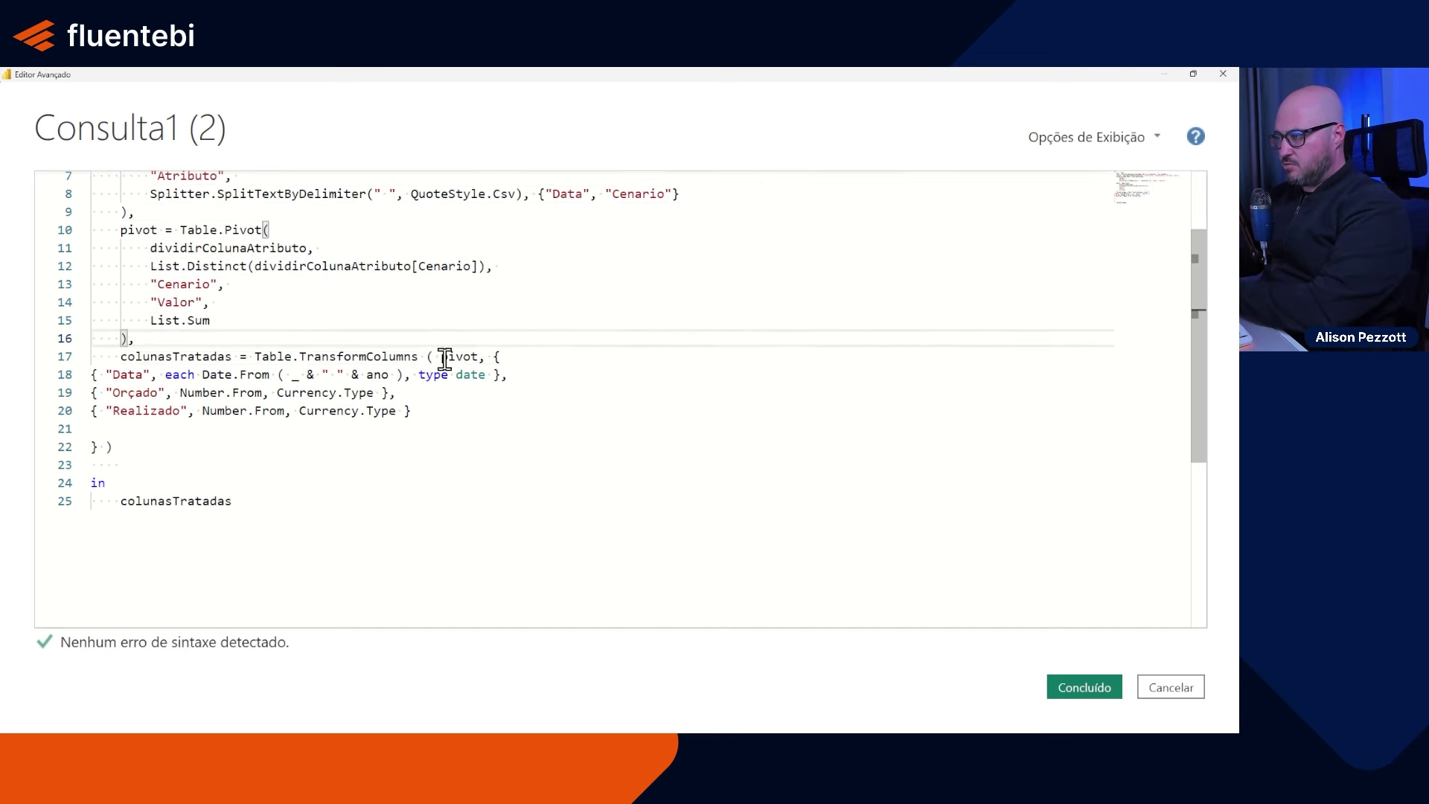
left_click(439, 357)
key("ctrl+z")
key("ctrl+y")
left_click(92, 392)
key("Tab")
key("Tab")
key("Tab")
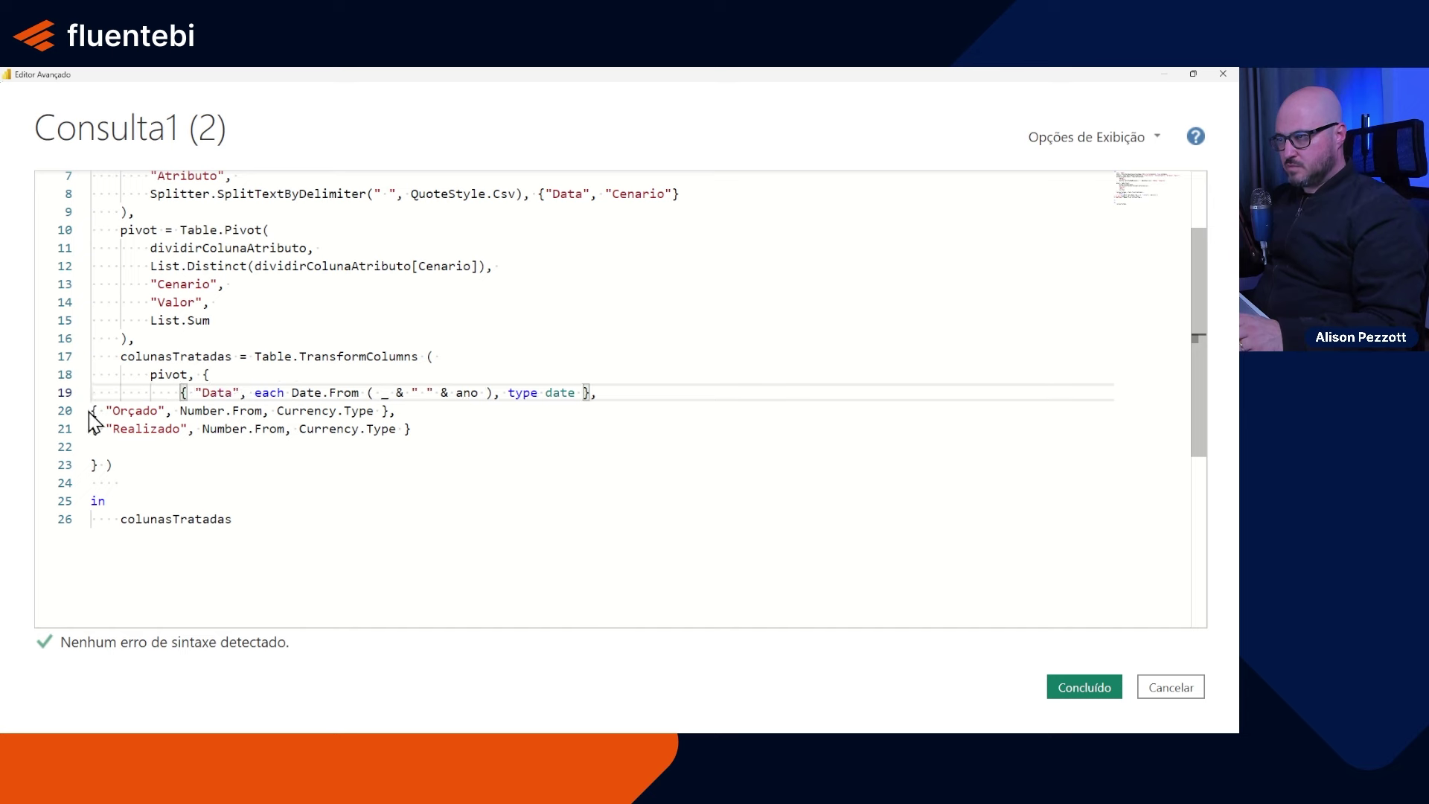
Step: Indent the Orçado and Realizado entries by three levels to align them with the Data entry
left_click(92, 410)
key("Tab")
key("Tab")
key("Tab")
left_click(91, 428)
key("Tab")
key("Tab")
key("Tab")
Step: Remove the blank line after the Realizado entry and put the closing brace and parenthesis on separate, indented lines
left_click(91, 464)
key("BackSpace")
key("Tab")
key("Tab")
key("Right")
key("Return")
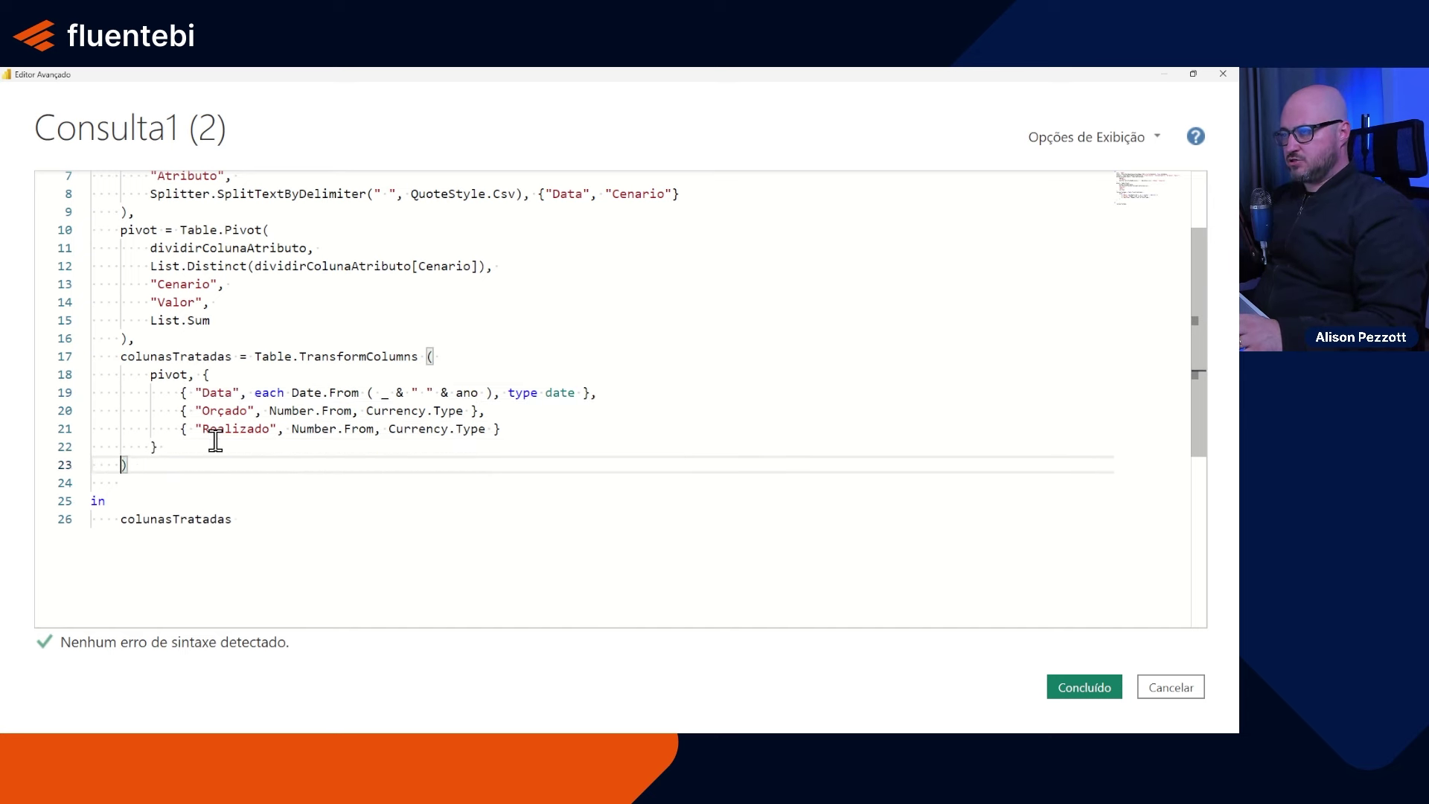
Step: Insert an empty line above let at the very start of the query code
scroll(402, 433, "up", 2)
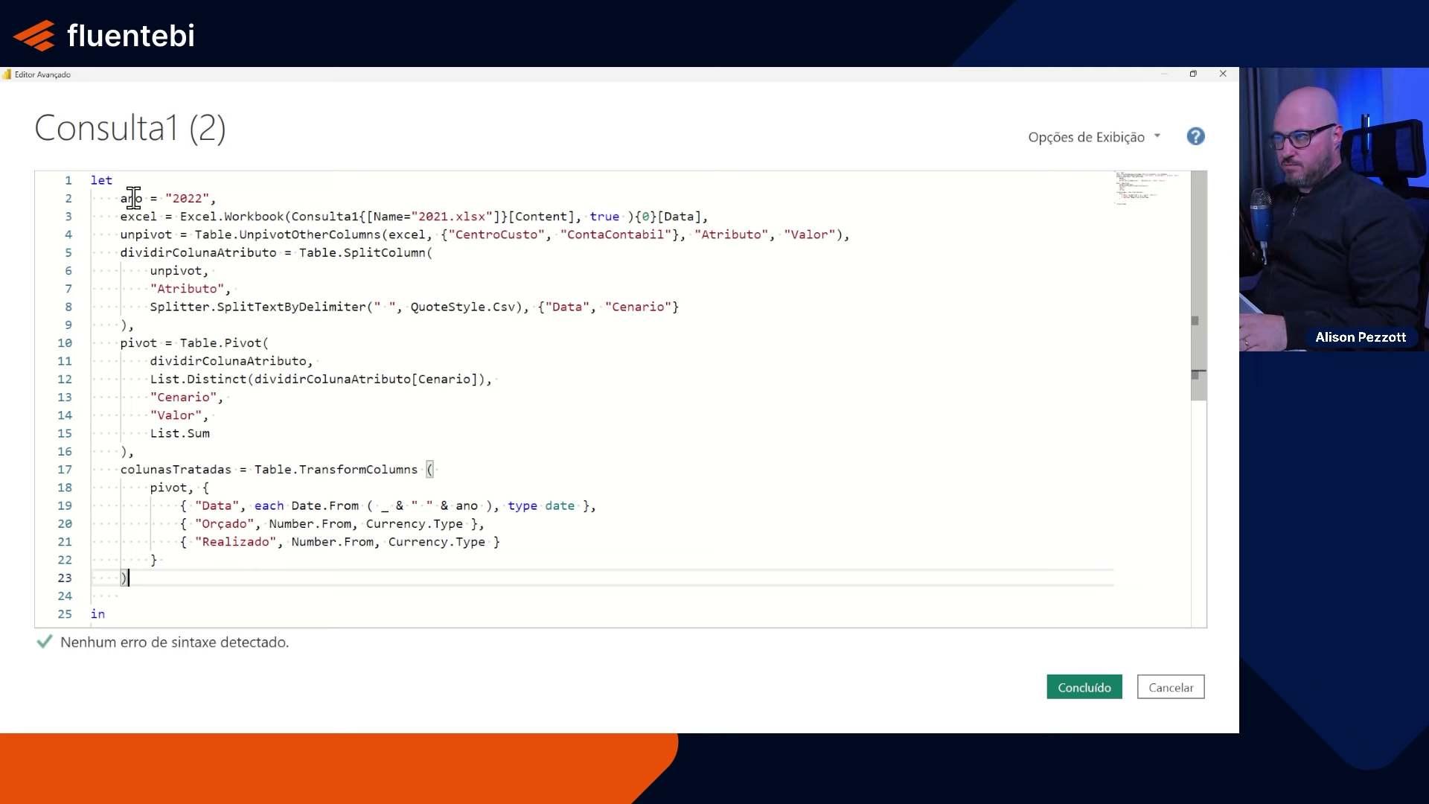
left_click_drag(121, 198, 209, 195)
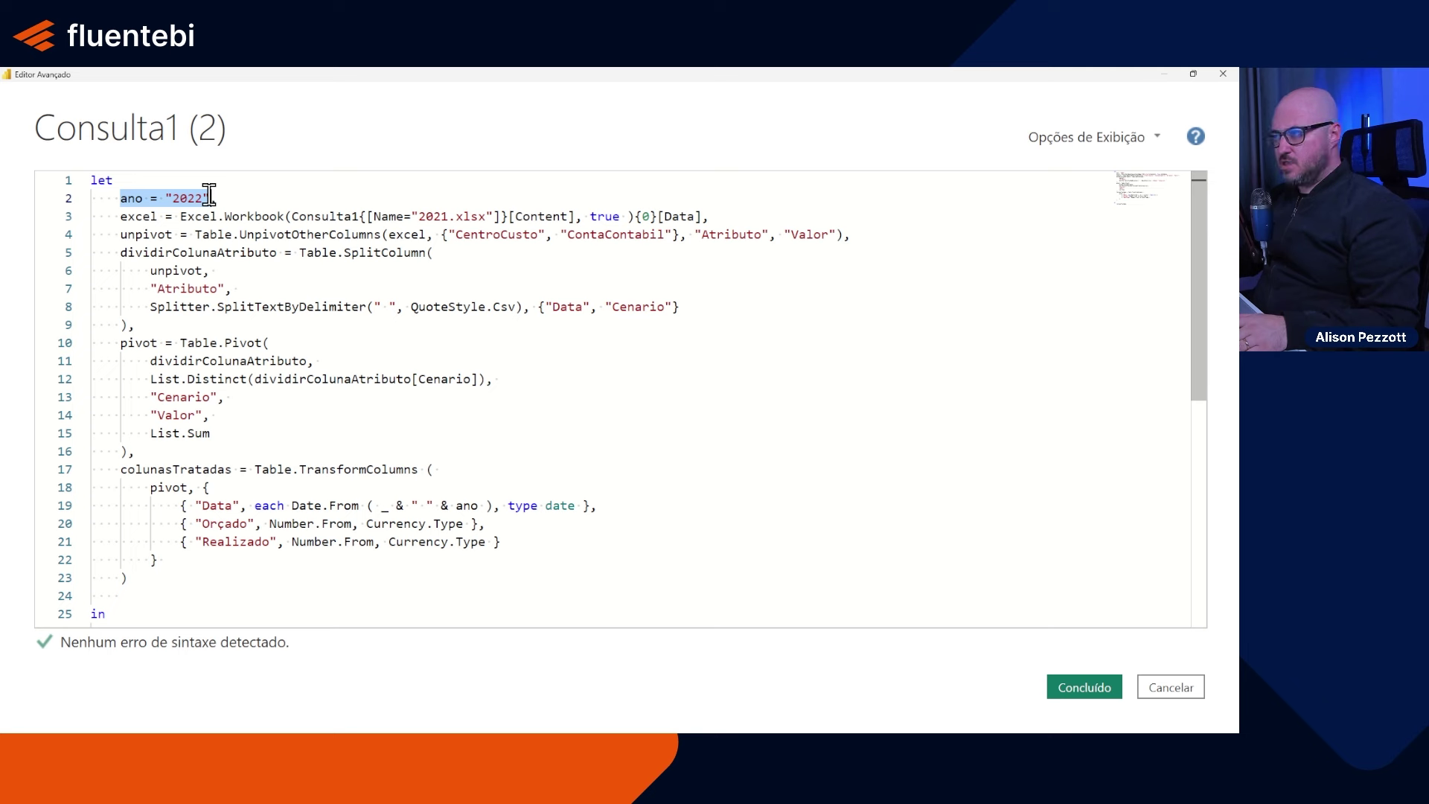
left_click(351, 216)
left_click_drag(351, 216, 565, 216)
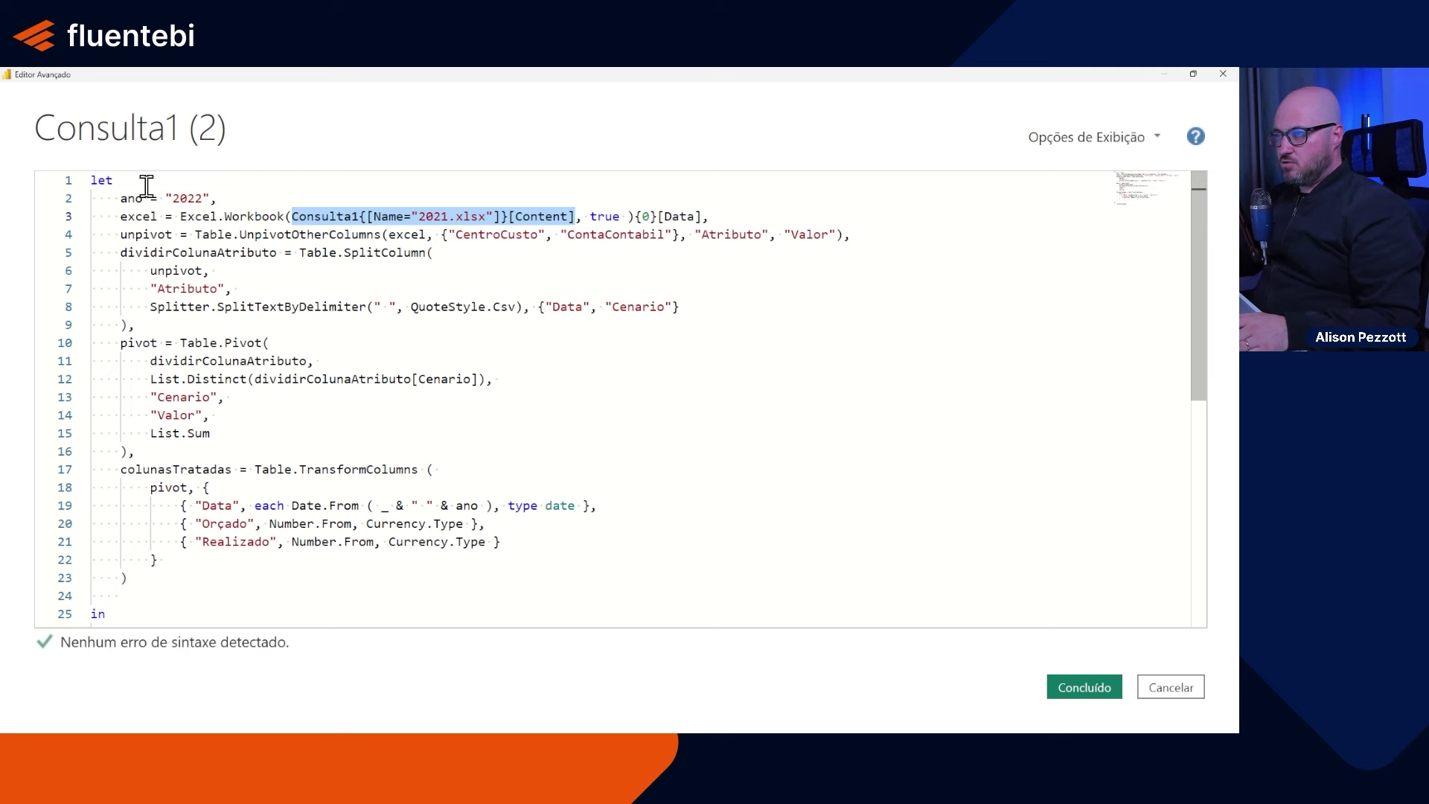
left_click(96, 180)
key("Return")
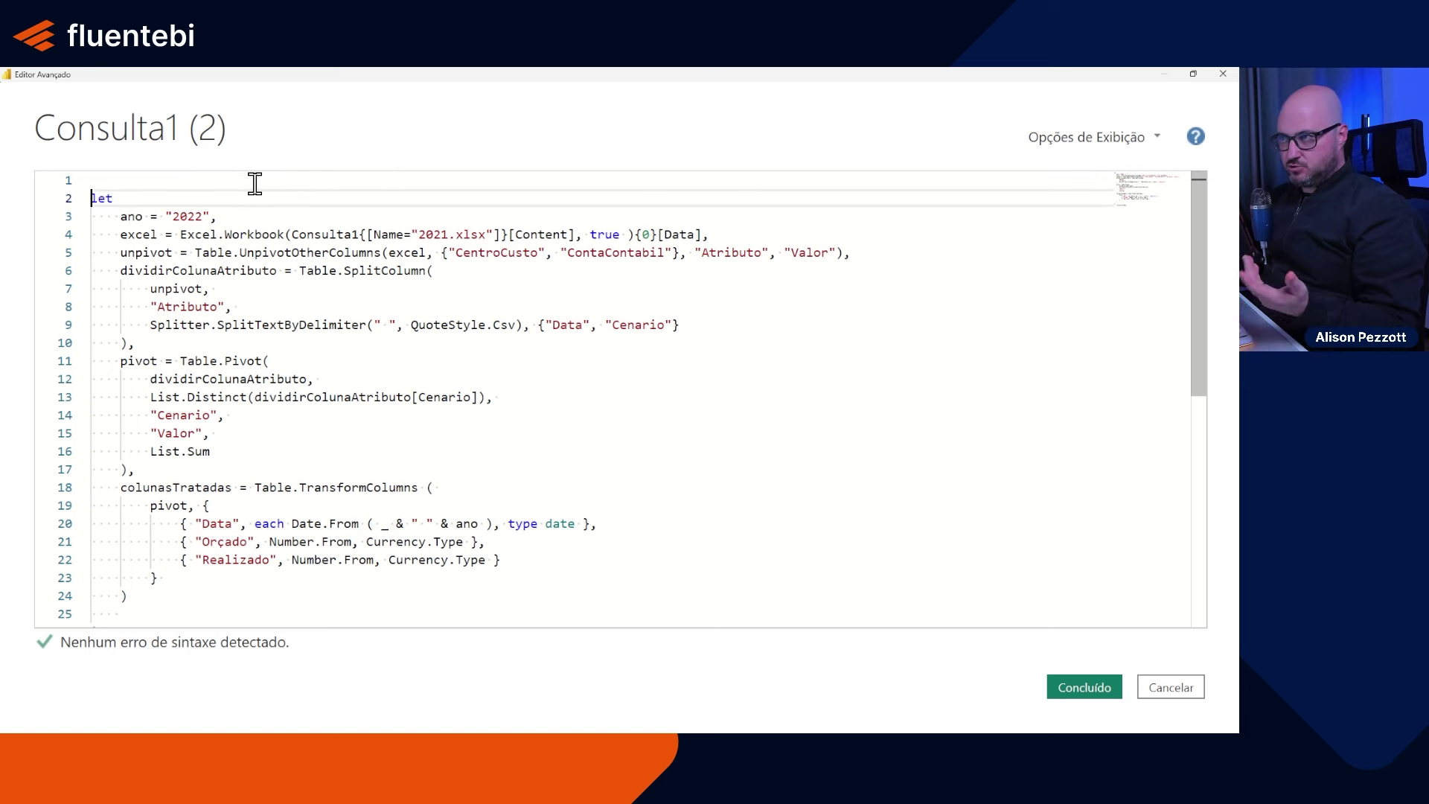
key("Up")
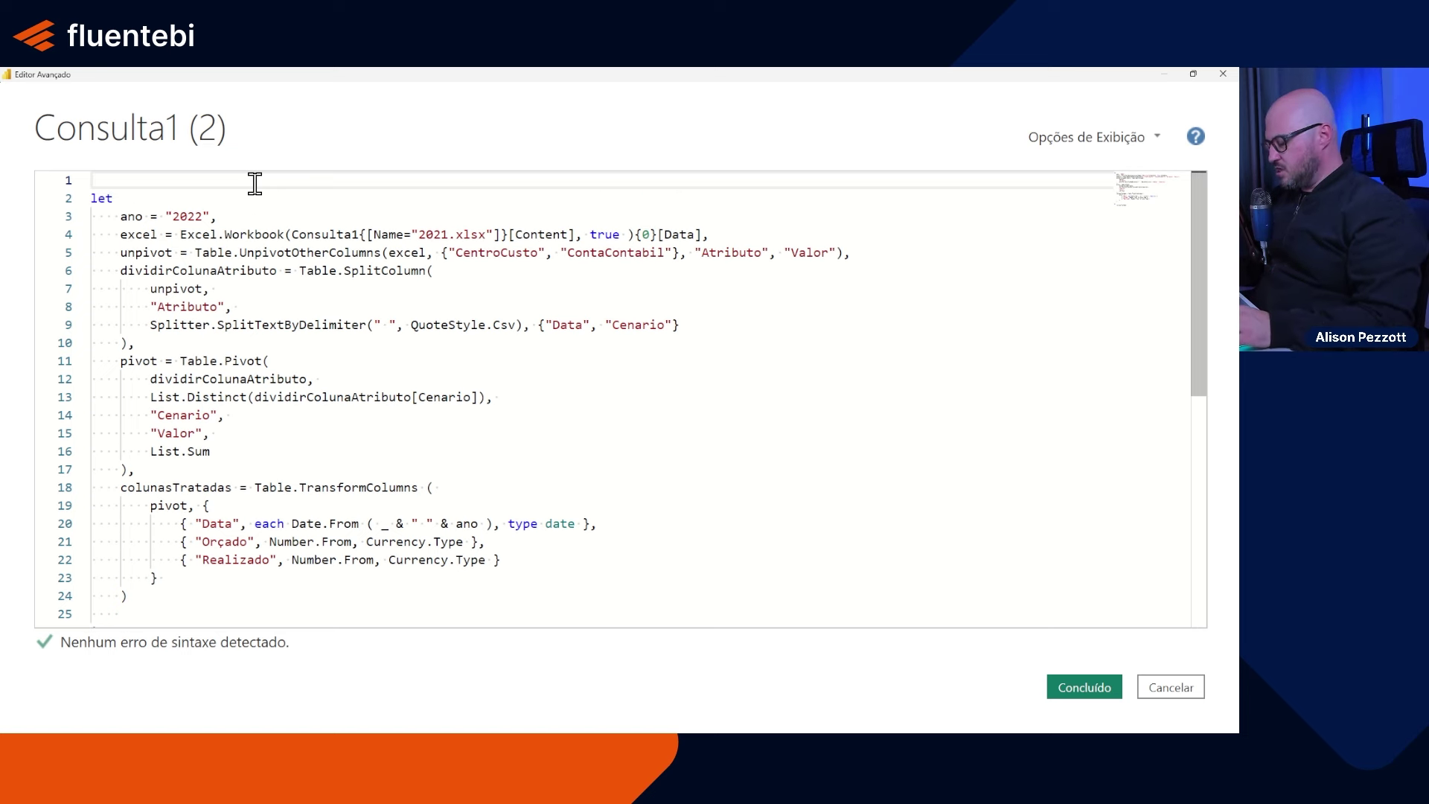
Step: Declare the function parameters "arquivo as binary" and "ano as text" in parentheses on the empty first line
type("(")
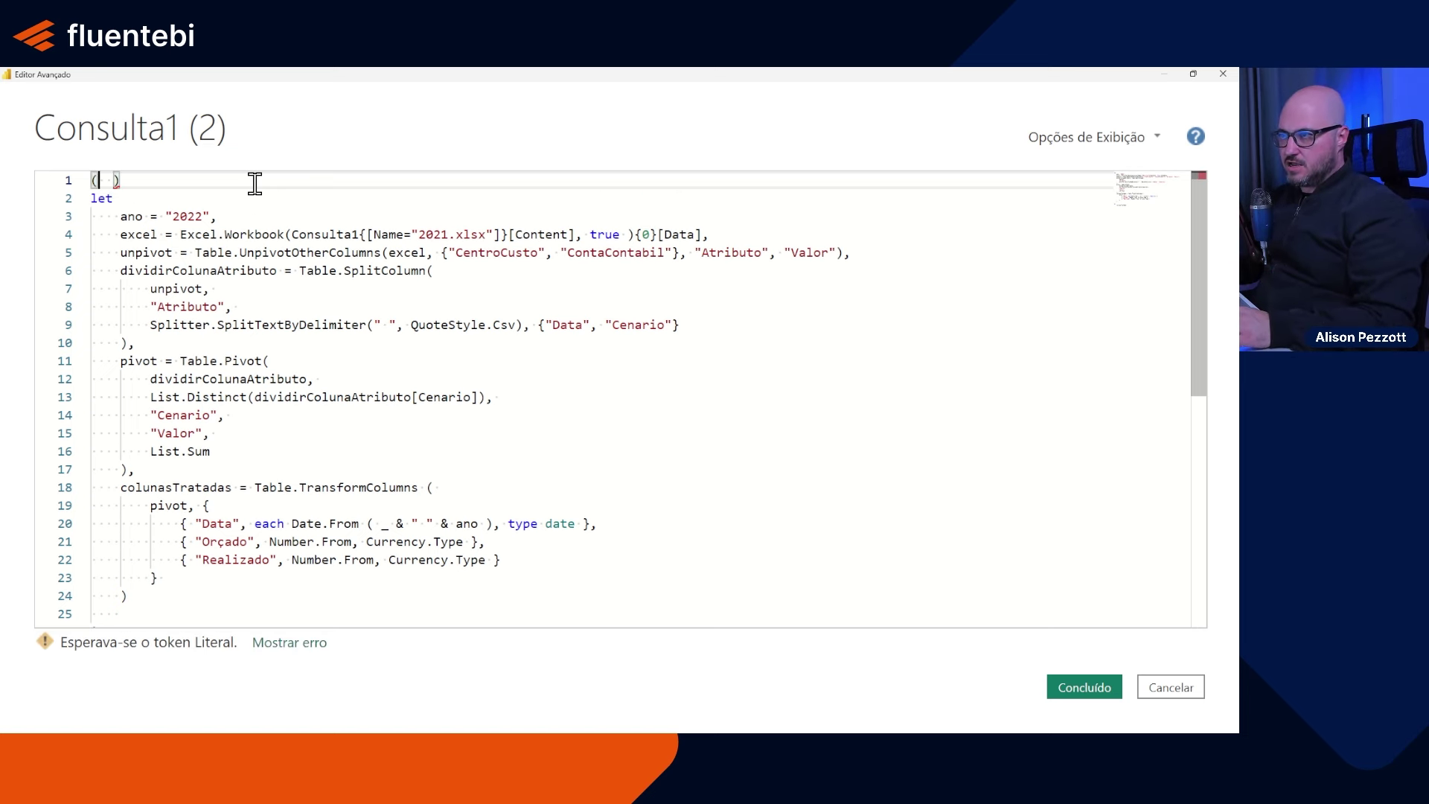
type("arquivoi")
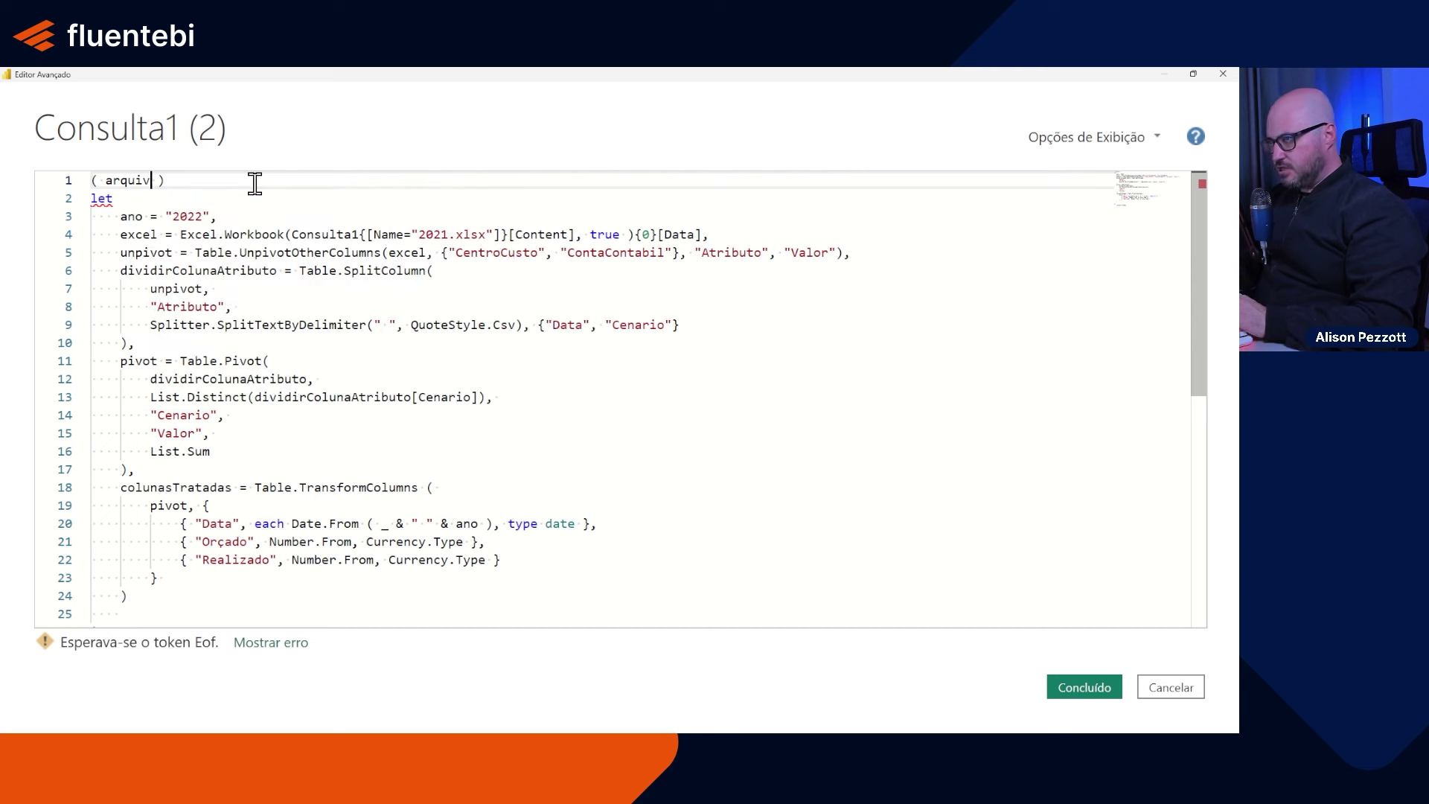
type("as ")
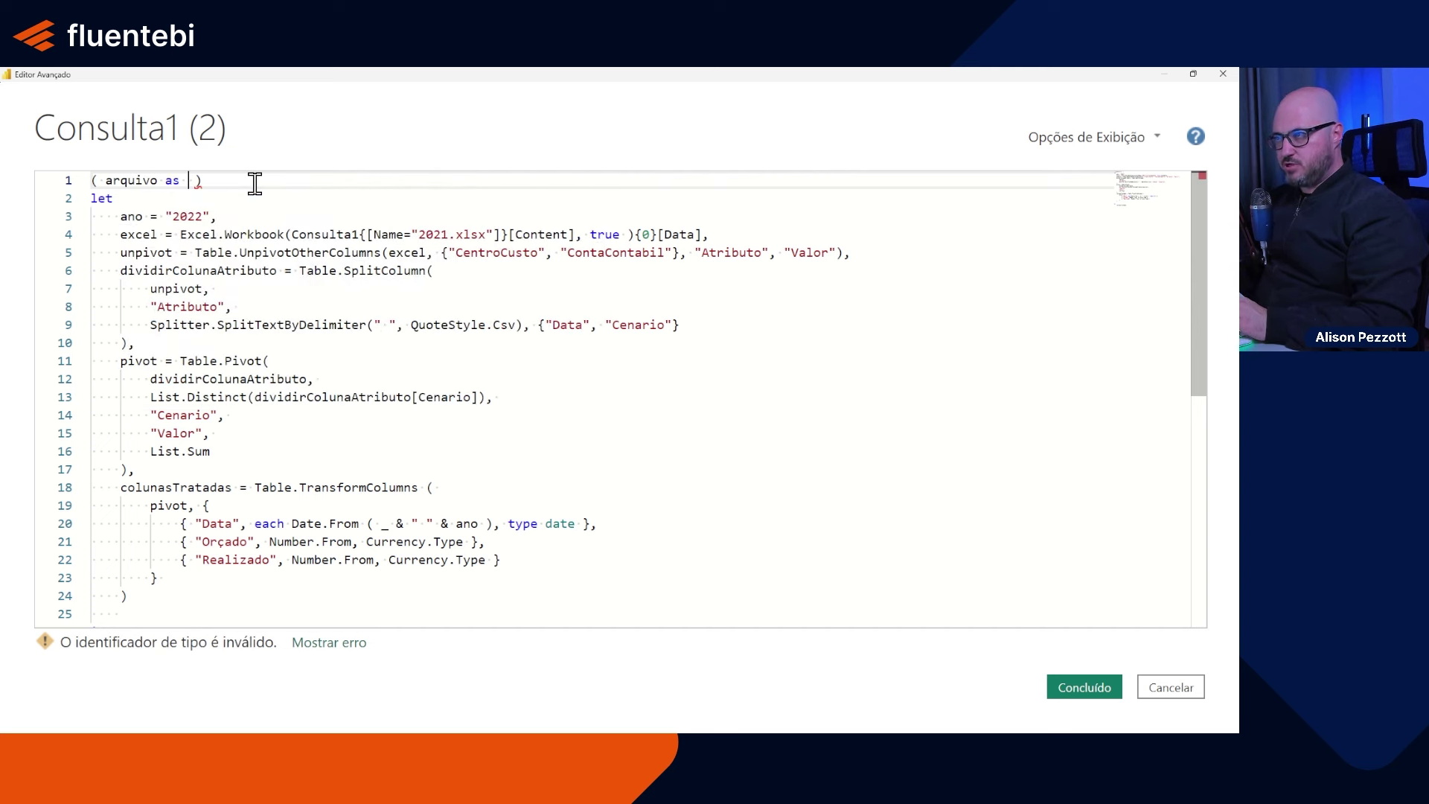
type("binary")
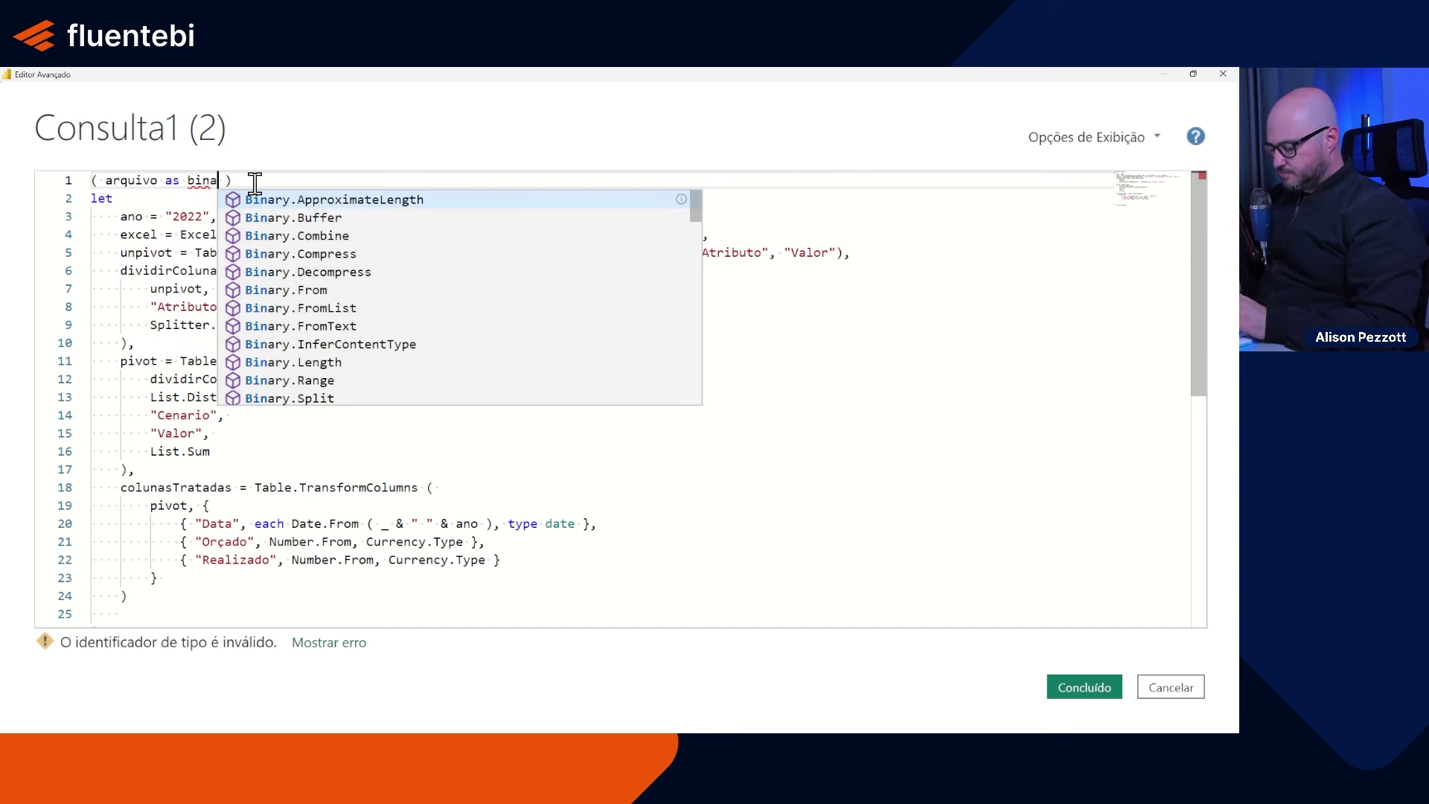
type(",")
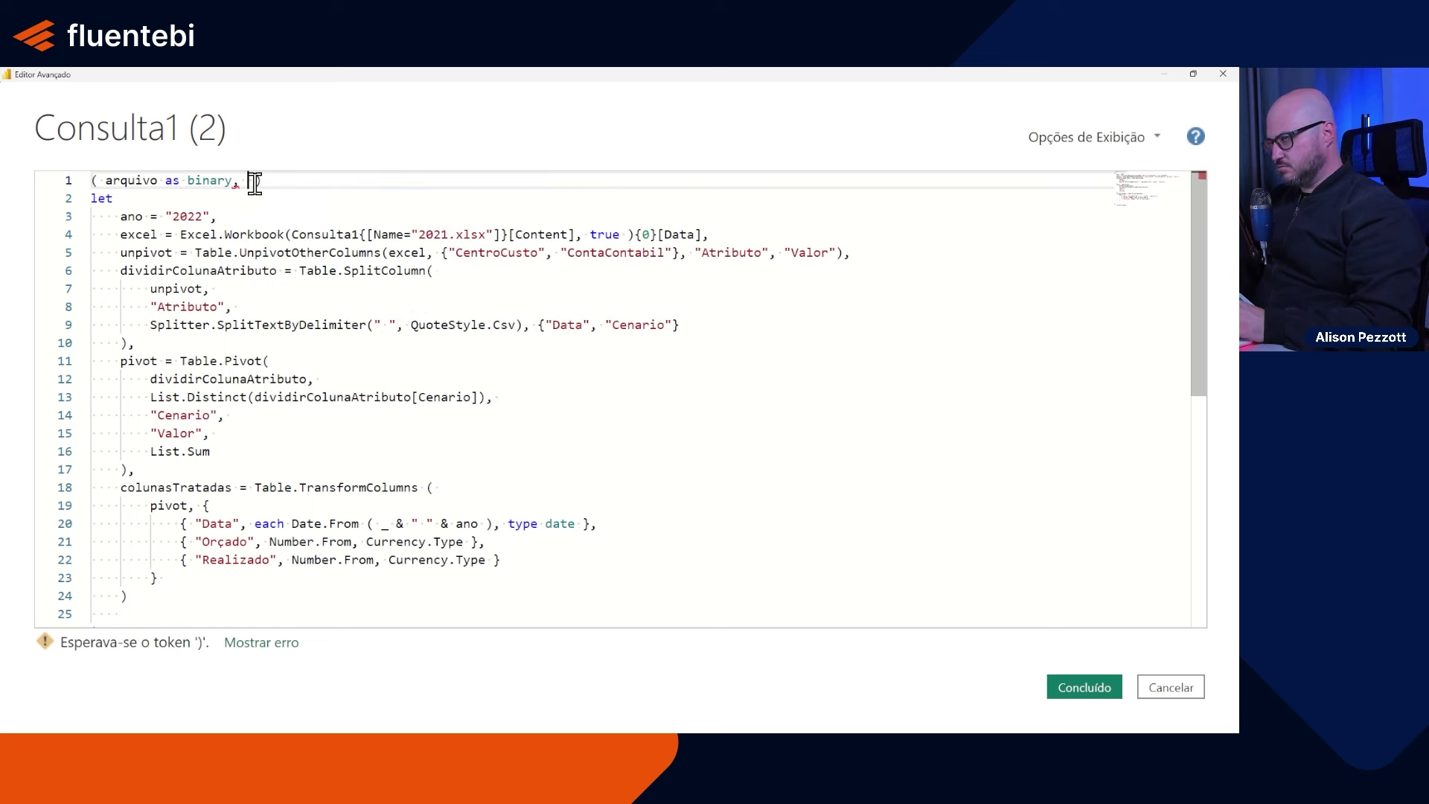
type(" )")
key("Left")
key("Left")
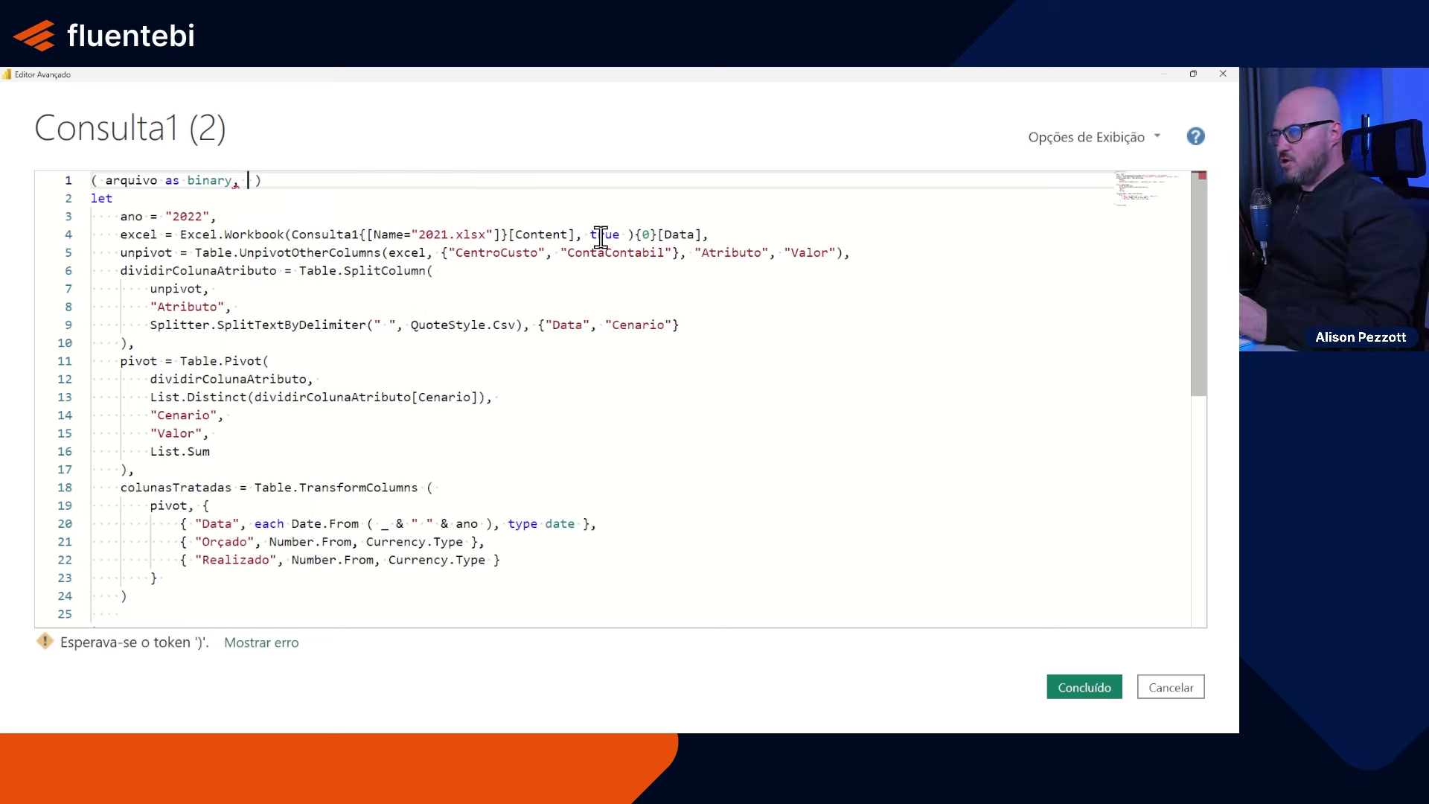
type("ano =")
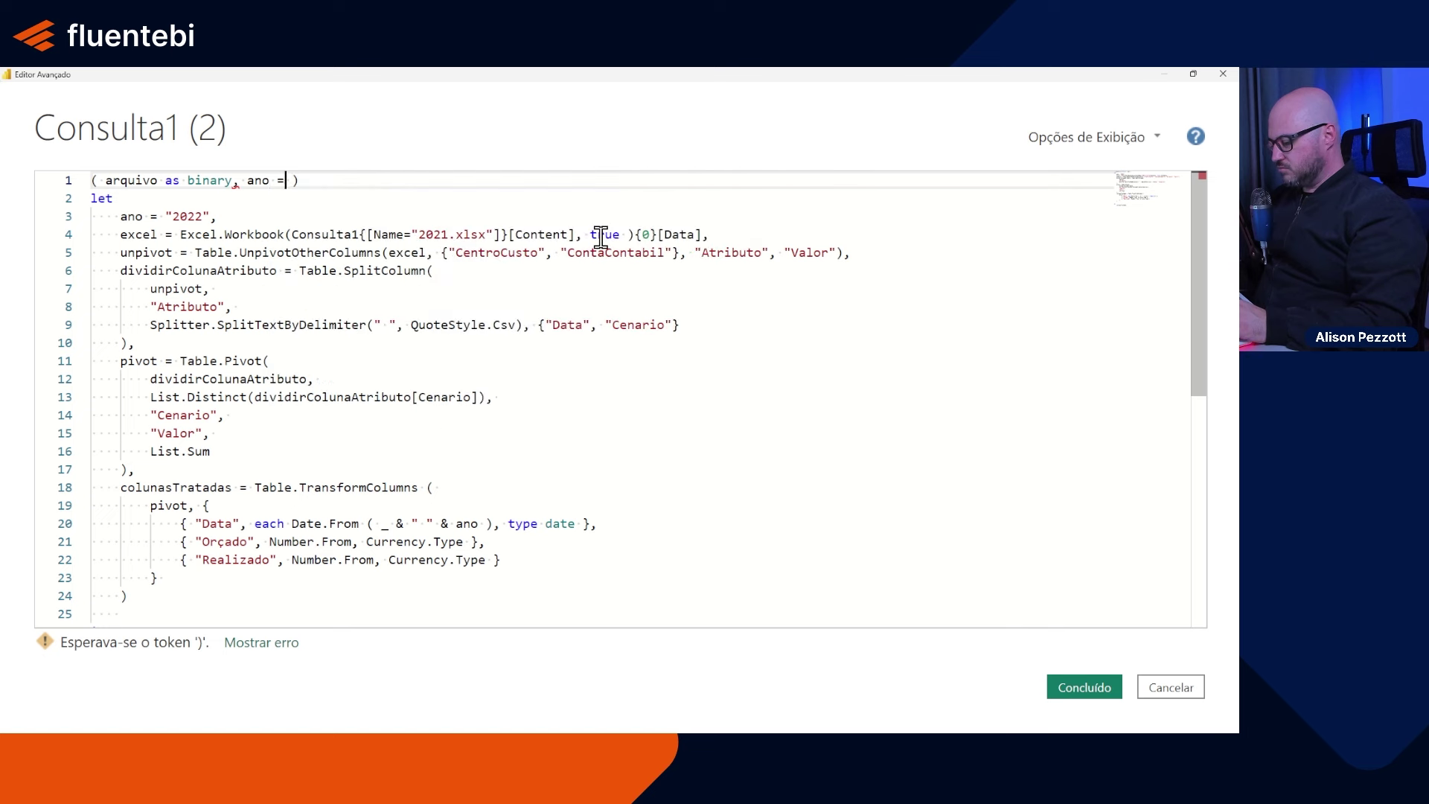
type(" text")
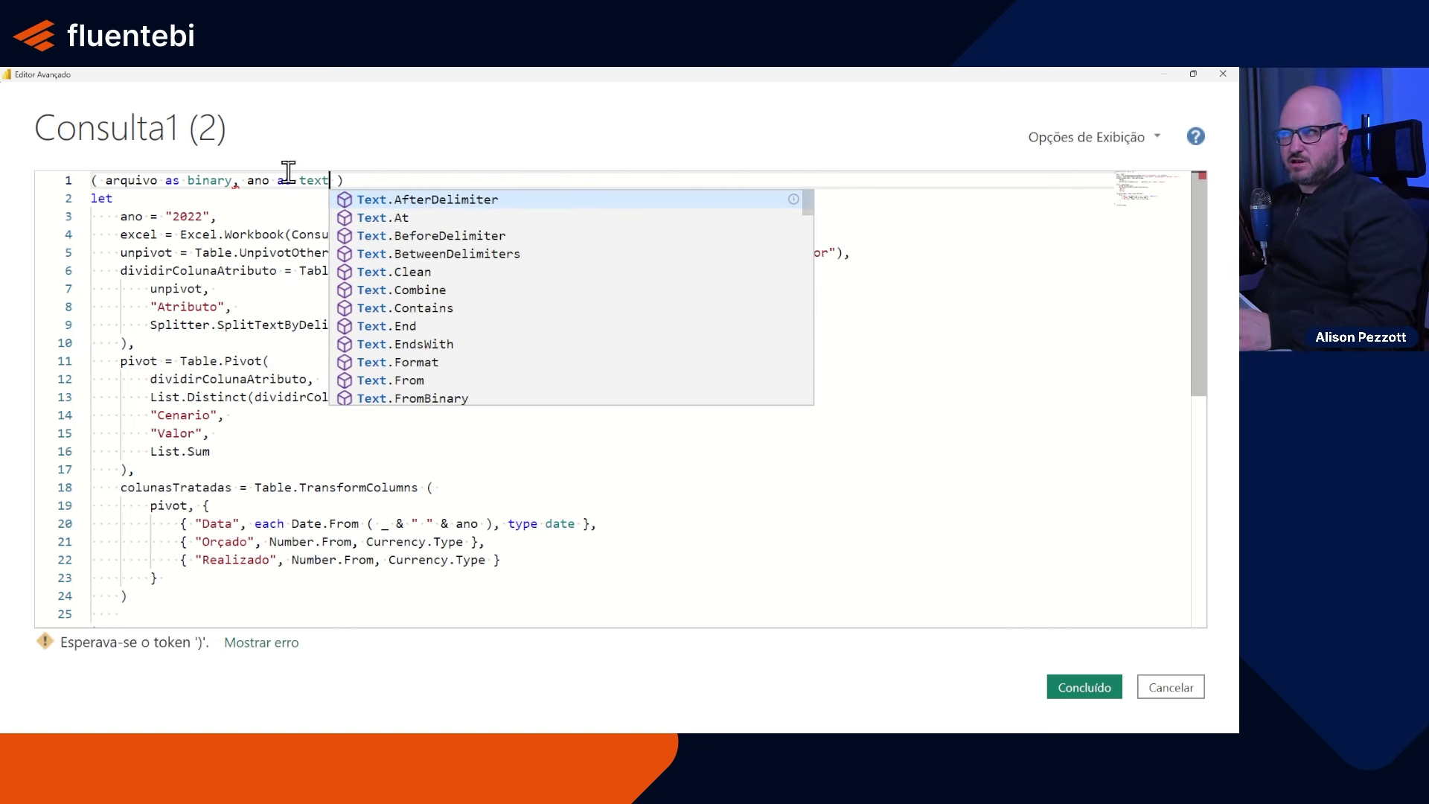
left_click(376, 176)
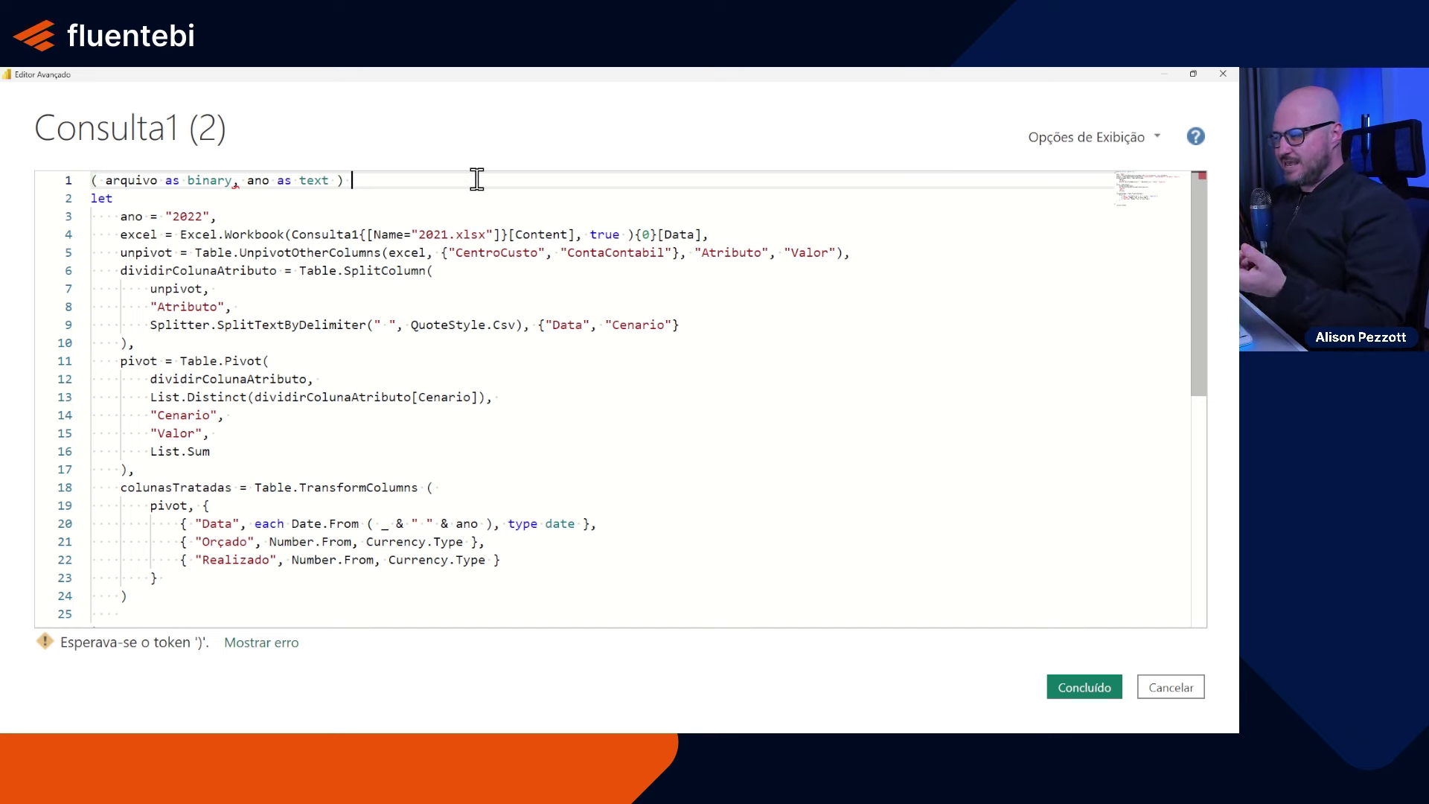
Step: Complete the function header with the return type and arrow "as table =>"
type("as t")
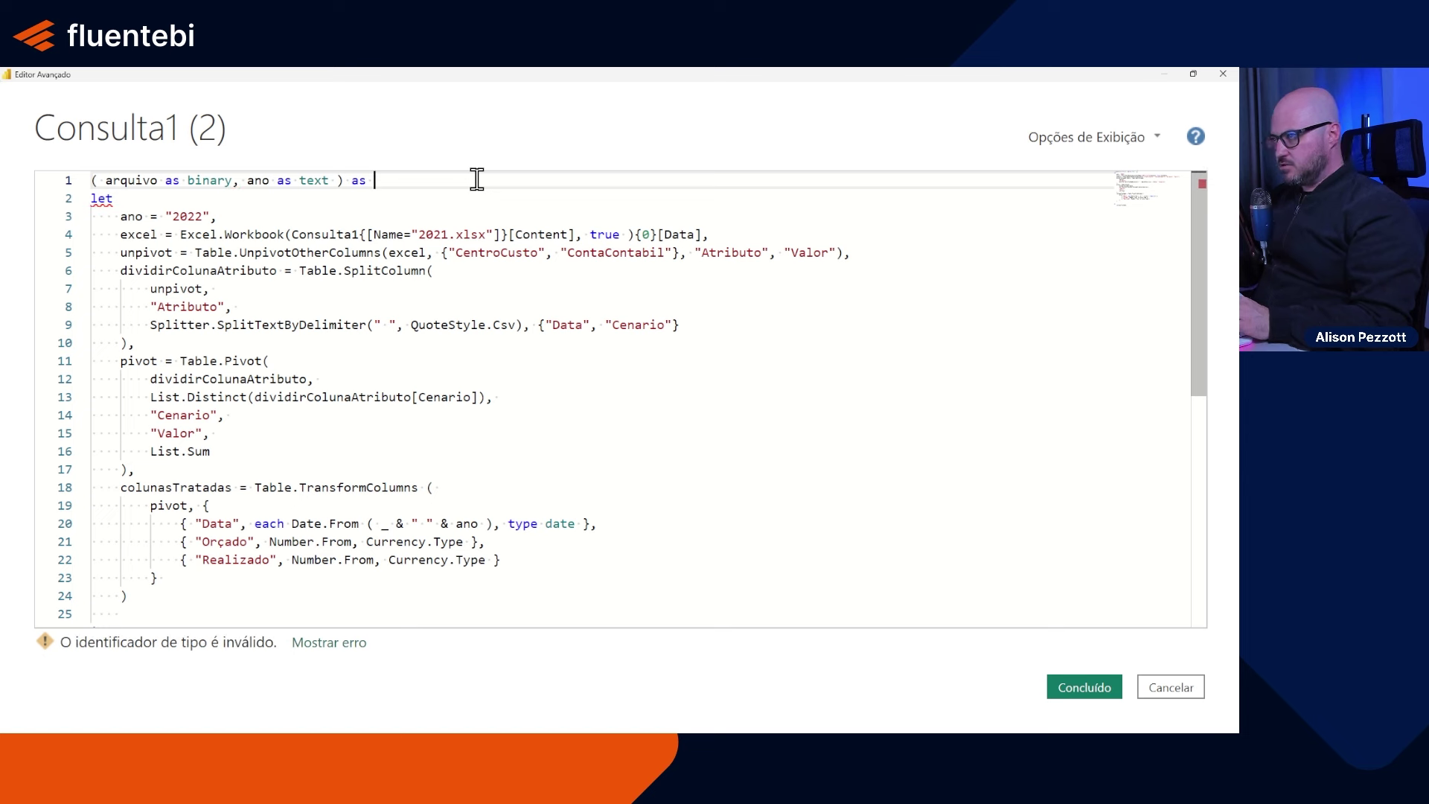
type("able ")
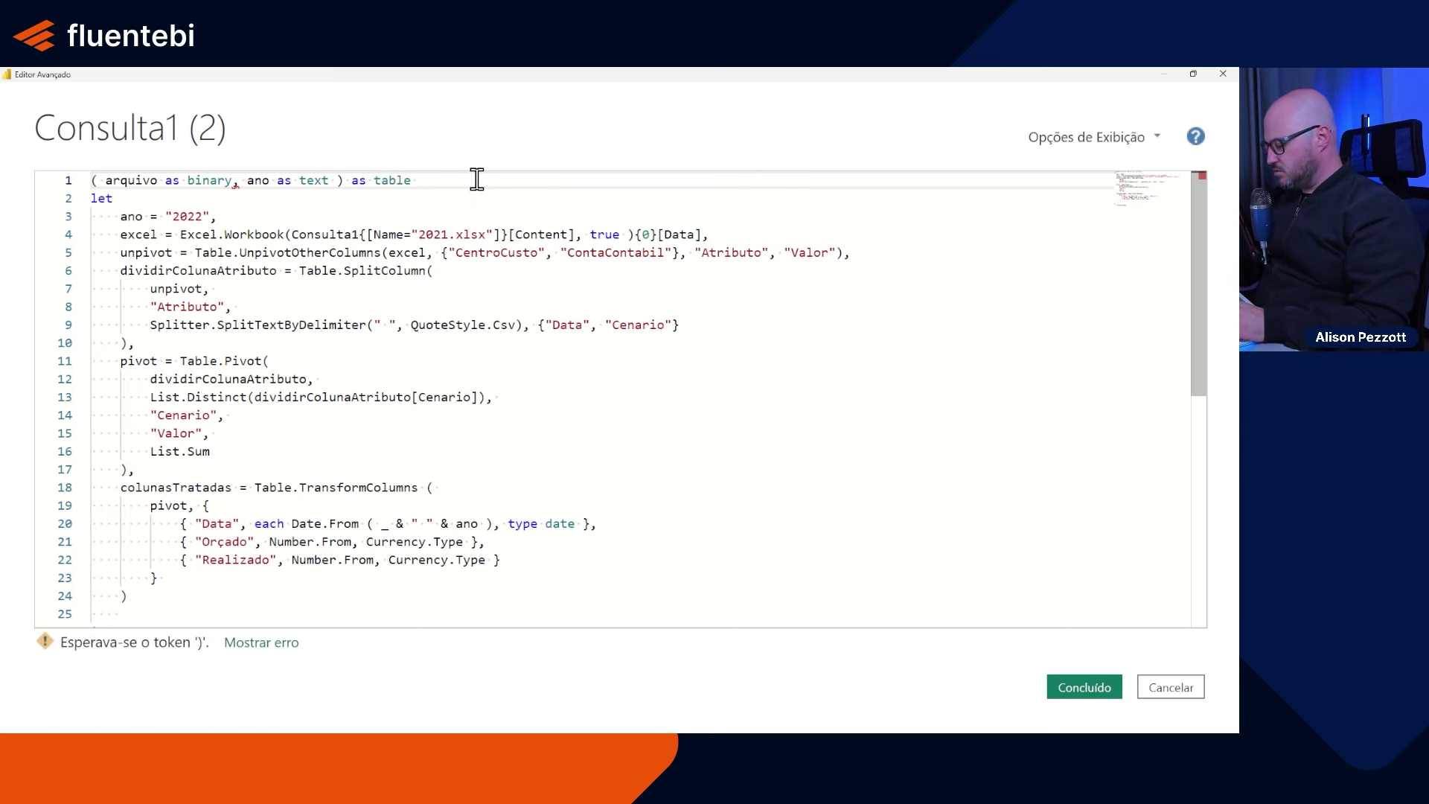
type("=>")
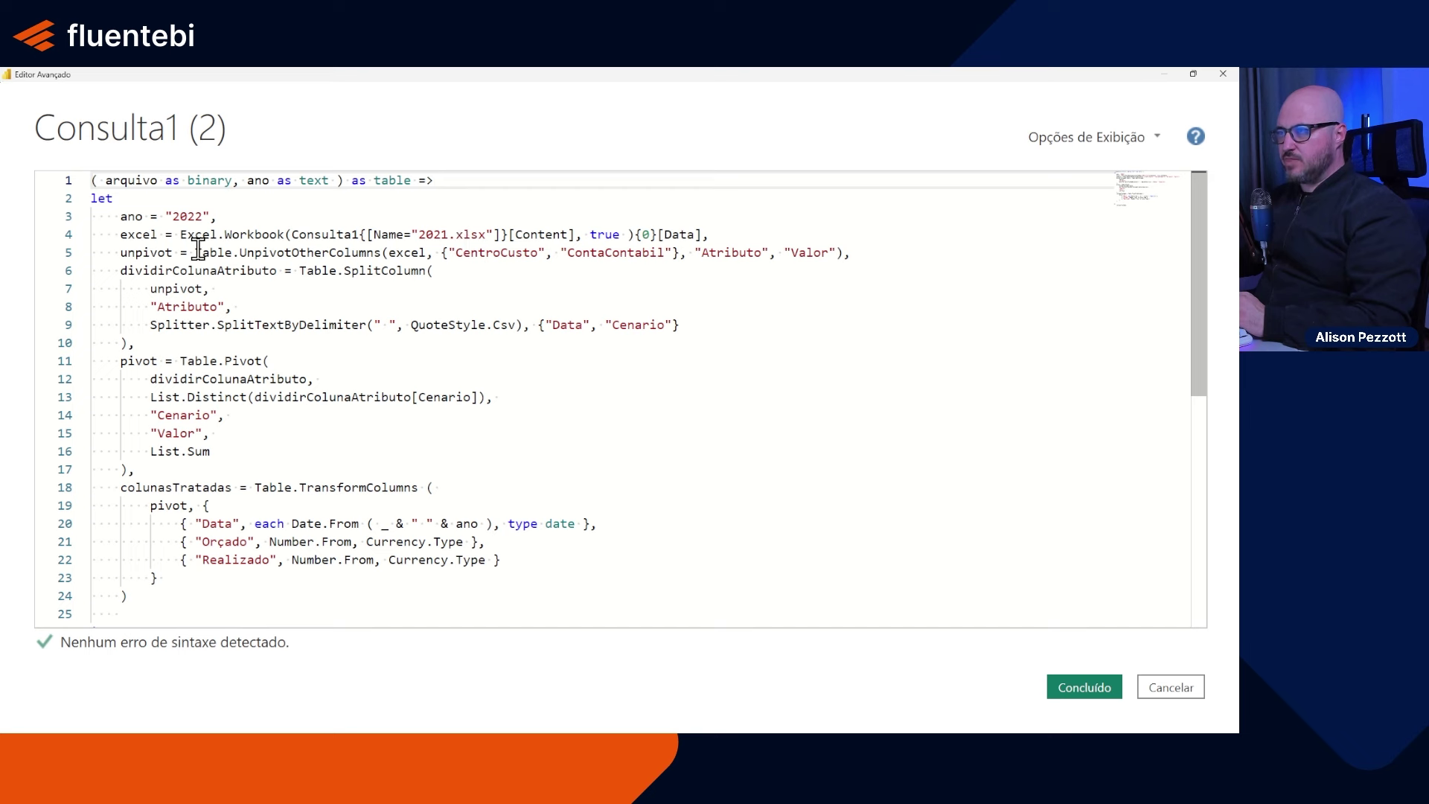
Step: Replace the Consulta1{[Name="2021.xlsx"]}[Content] reference inside Excel.Workbook with the arquivo parameter
double_click(140, 181)
key("ctrl+c")
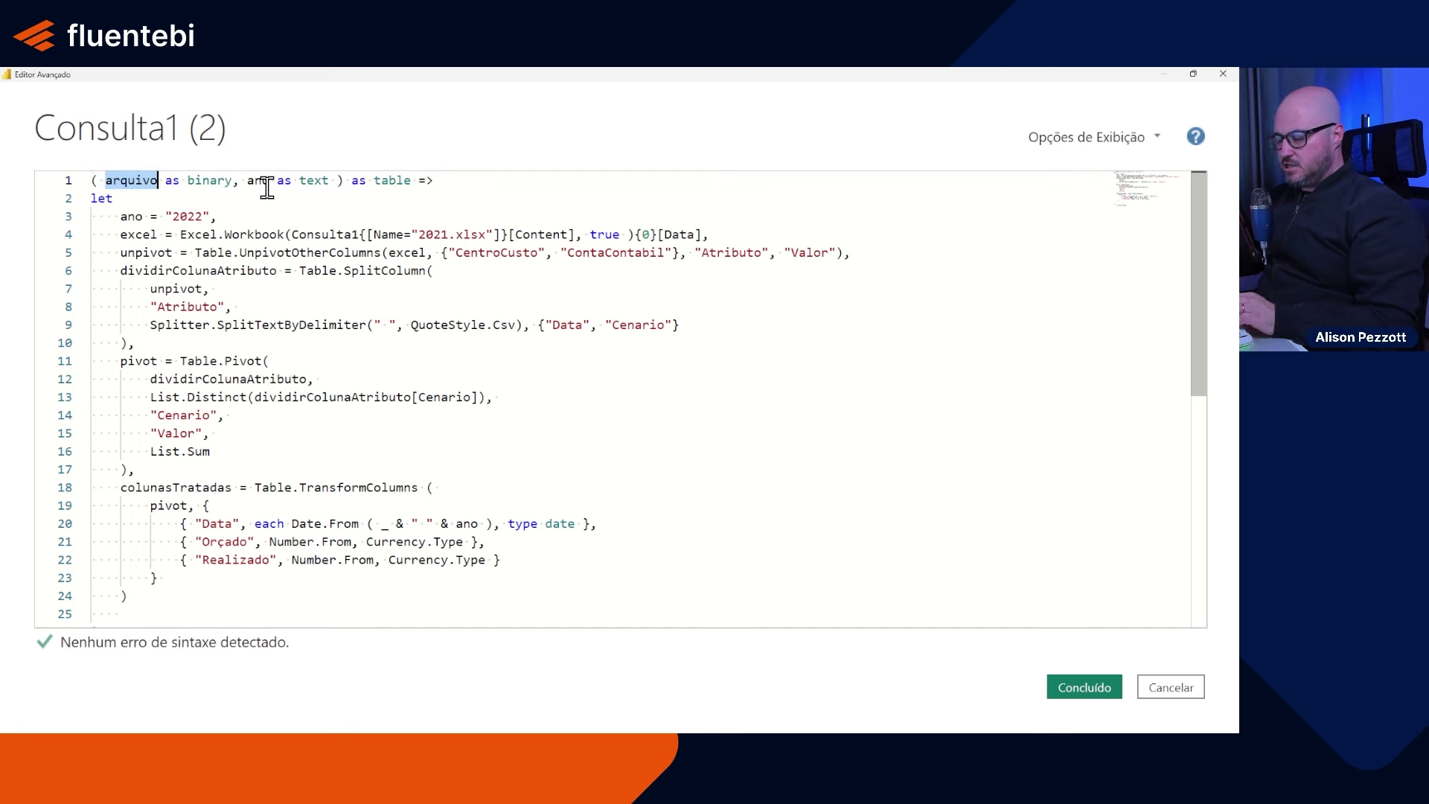
left_click_drag(293, 235, 571, 233)
key("ctrl+v")
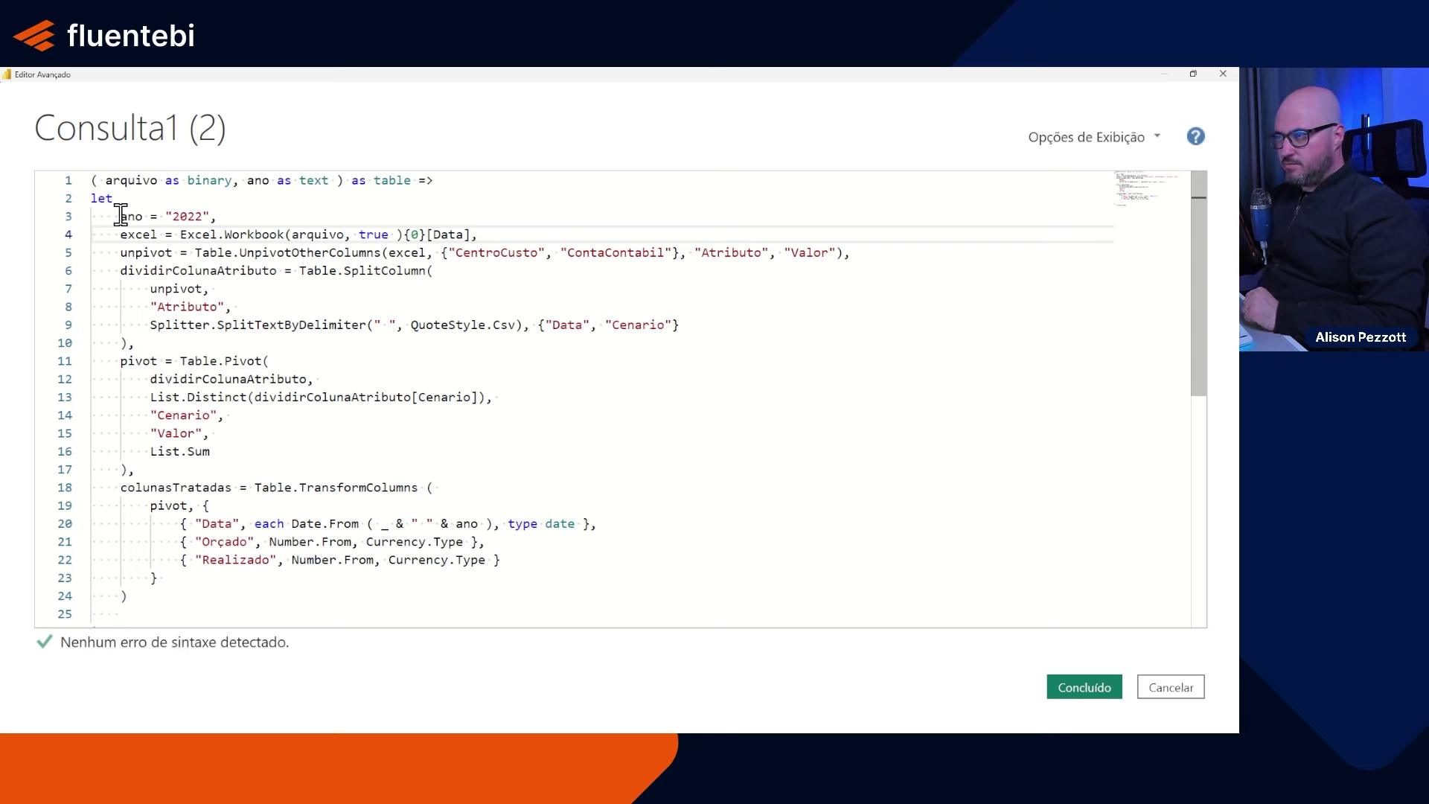
Step: Delete the hard-coded ano = "2022" line below let and apply the edited code to the query
left_click_drag(121, 216, 284, 216)
key("BackSpace")
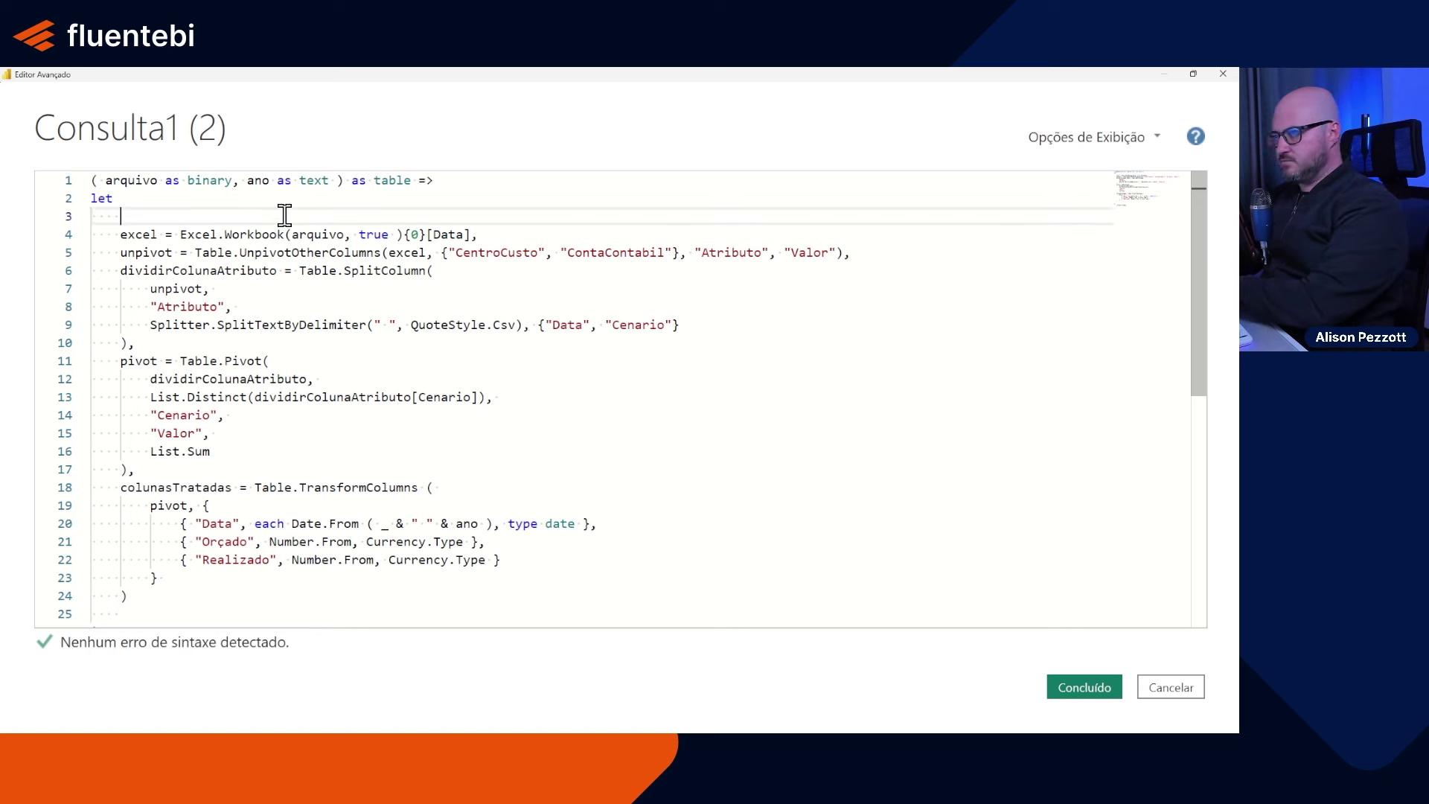
key("BackSpace")
key("BackSpace")
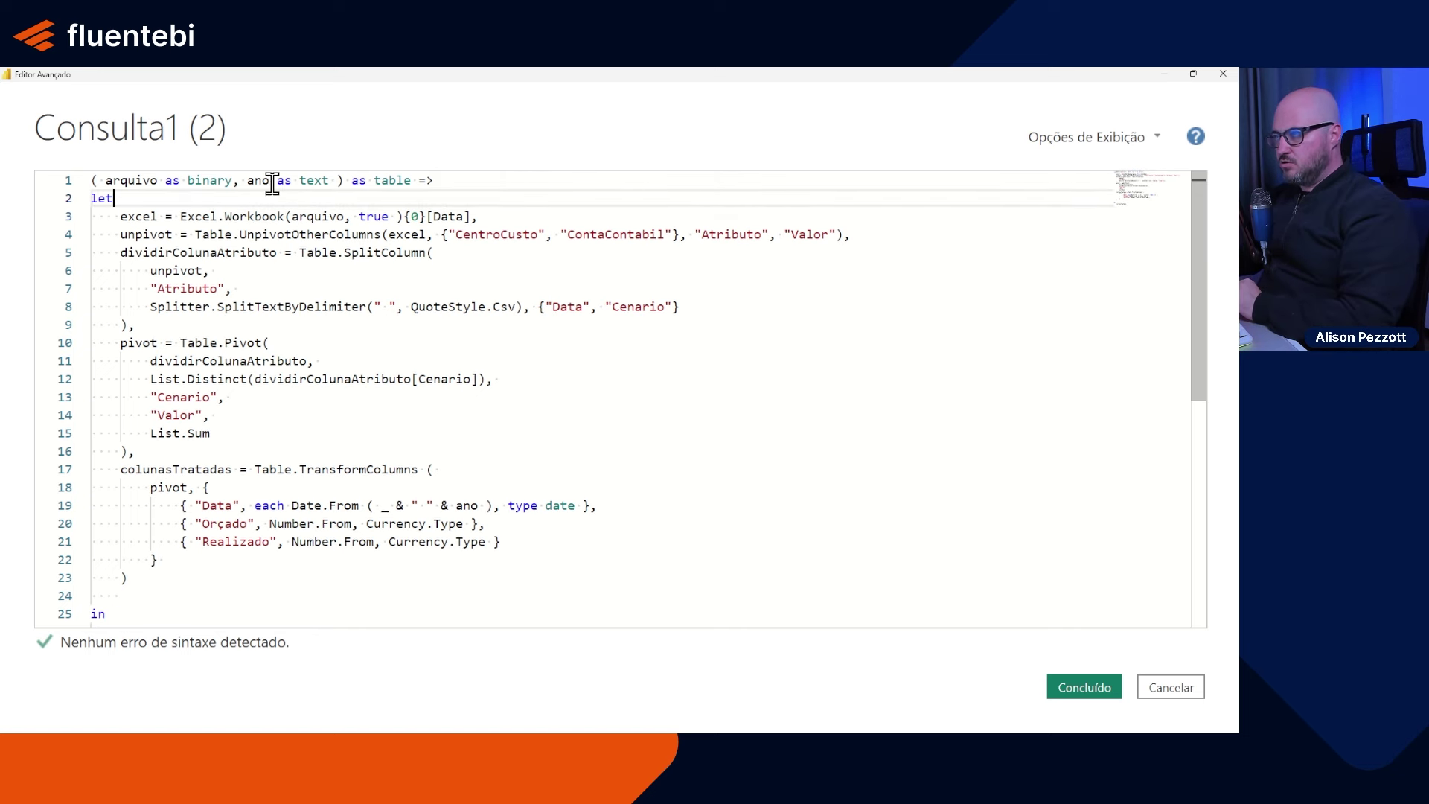
double_click(467, 506)
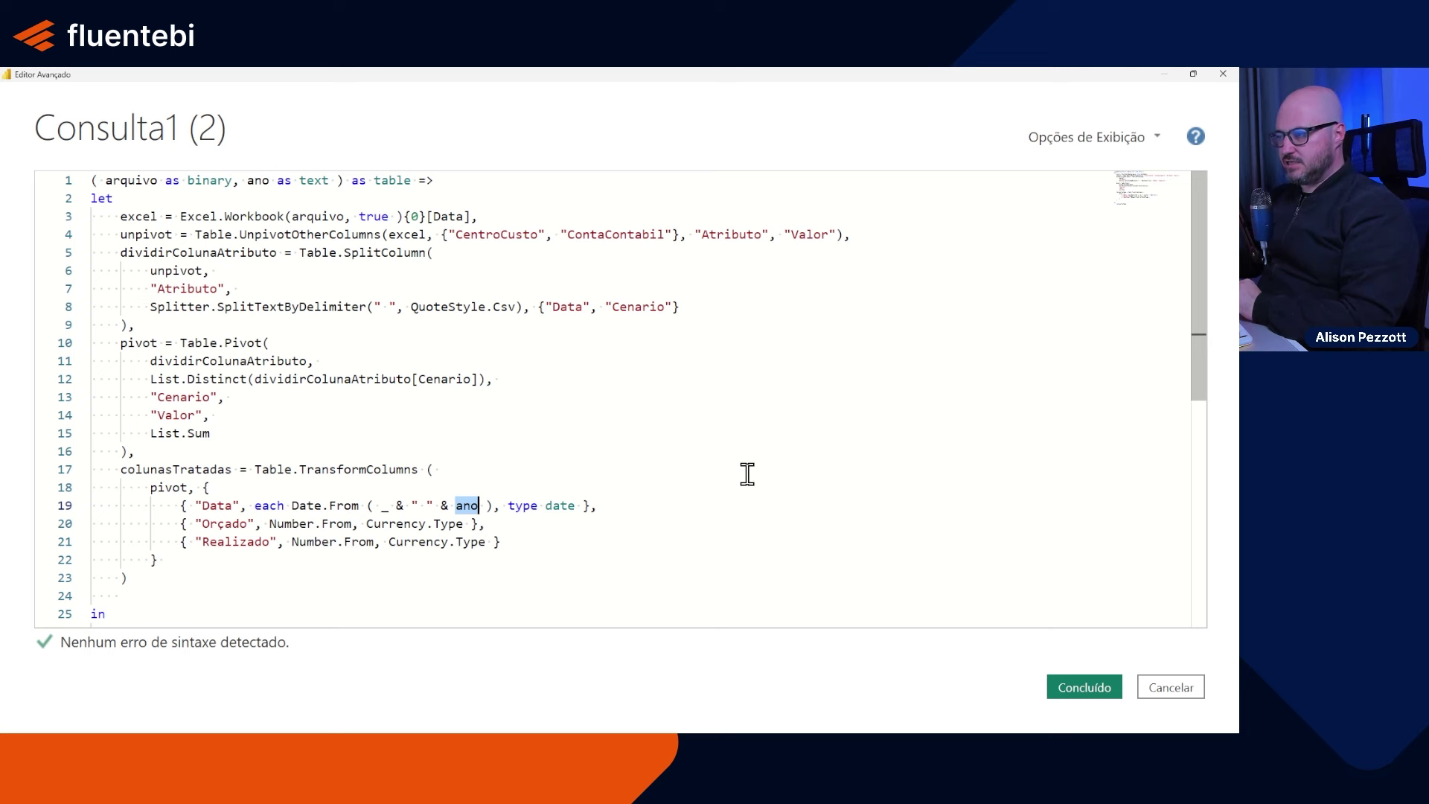
scroll(744, 473, "down", 3)
scroll(716, 472, "up", 3)
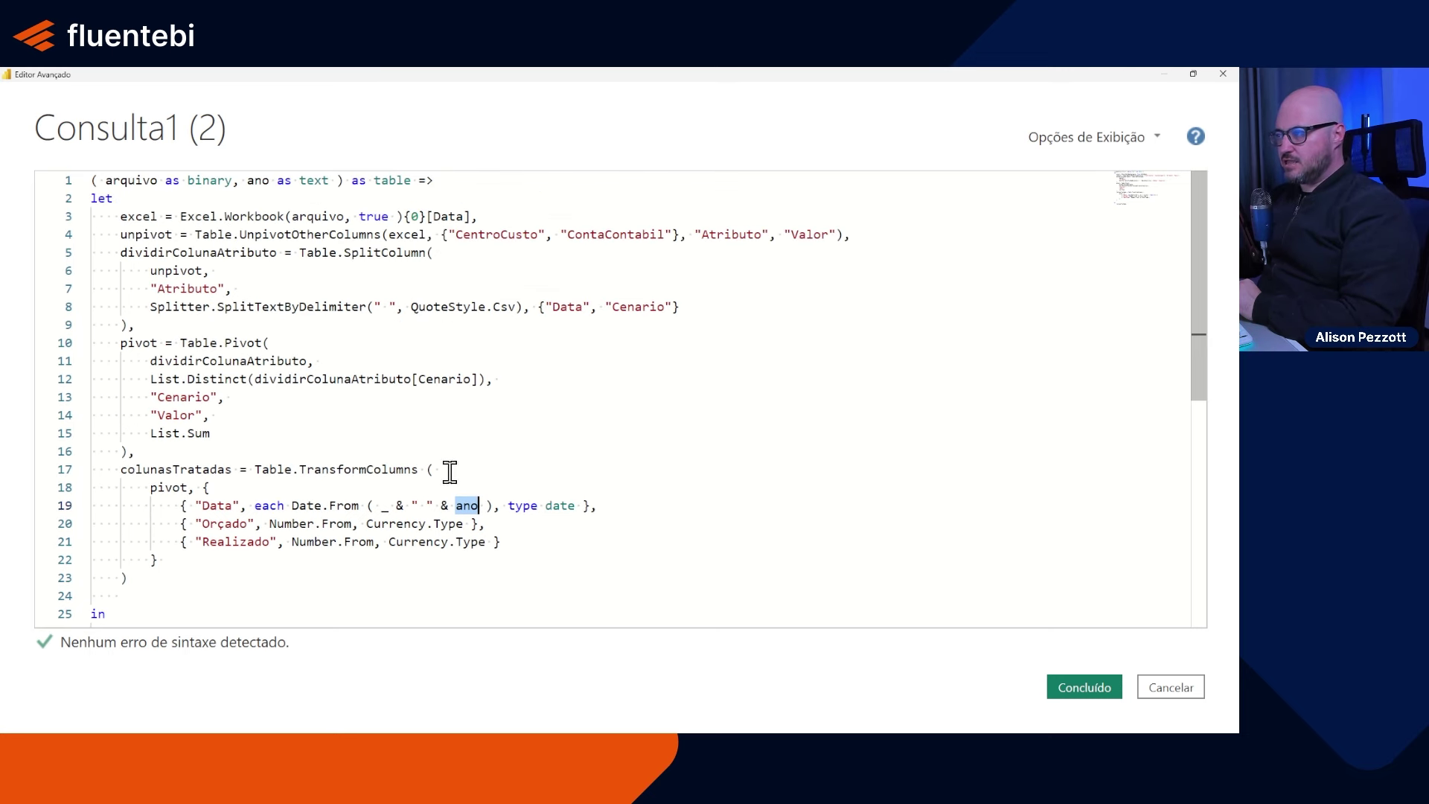
left_click(1103, 691)
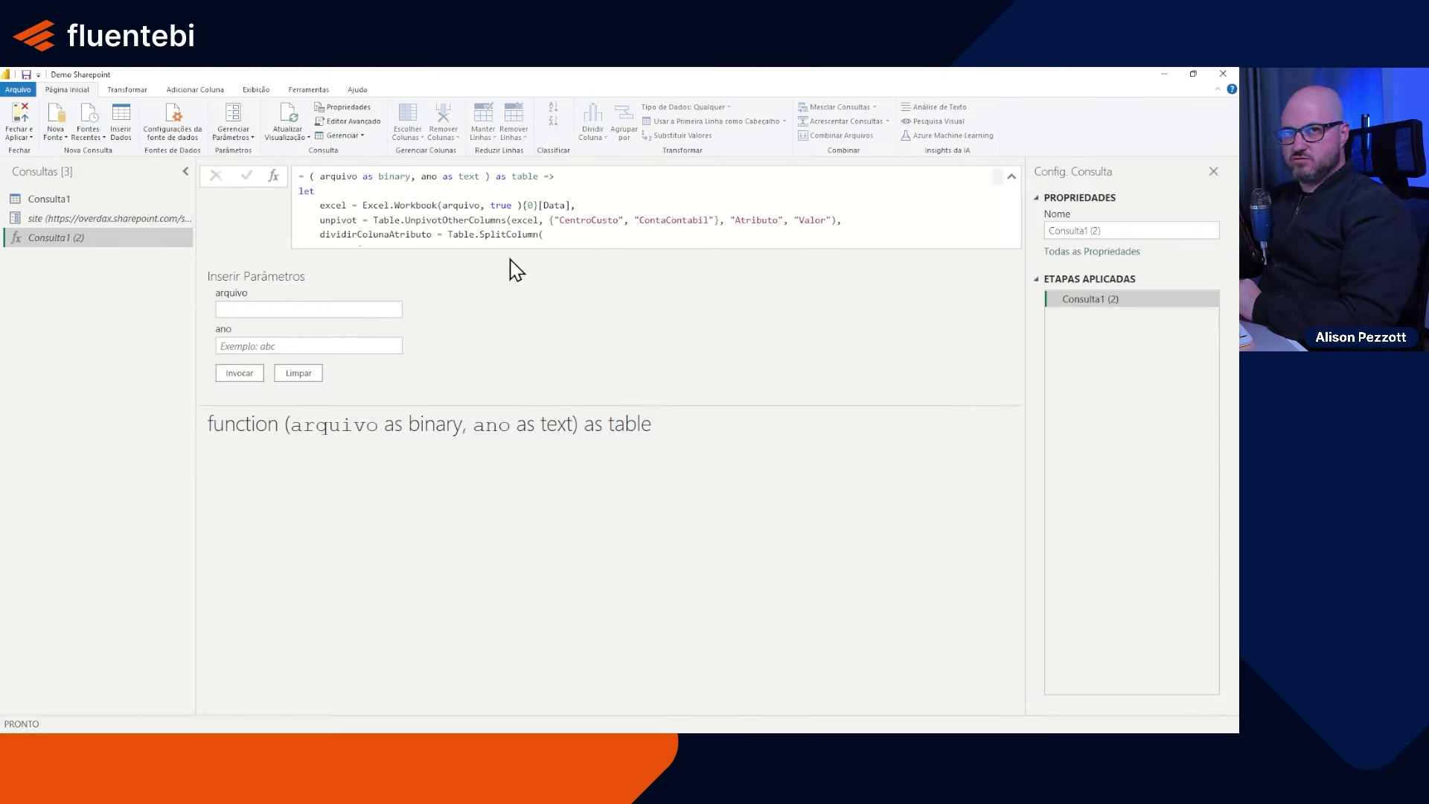
Step: Rename the Consulta1 (2) function query as fxTrataTabelas
left_click(1128, 230)
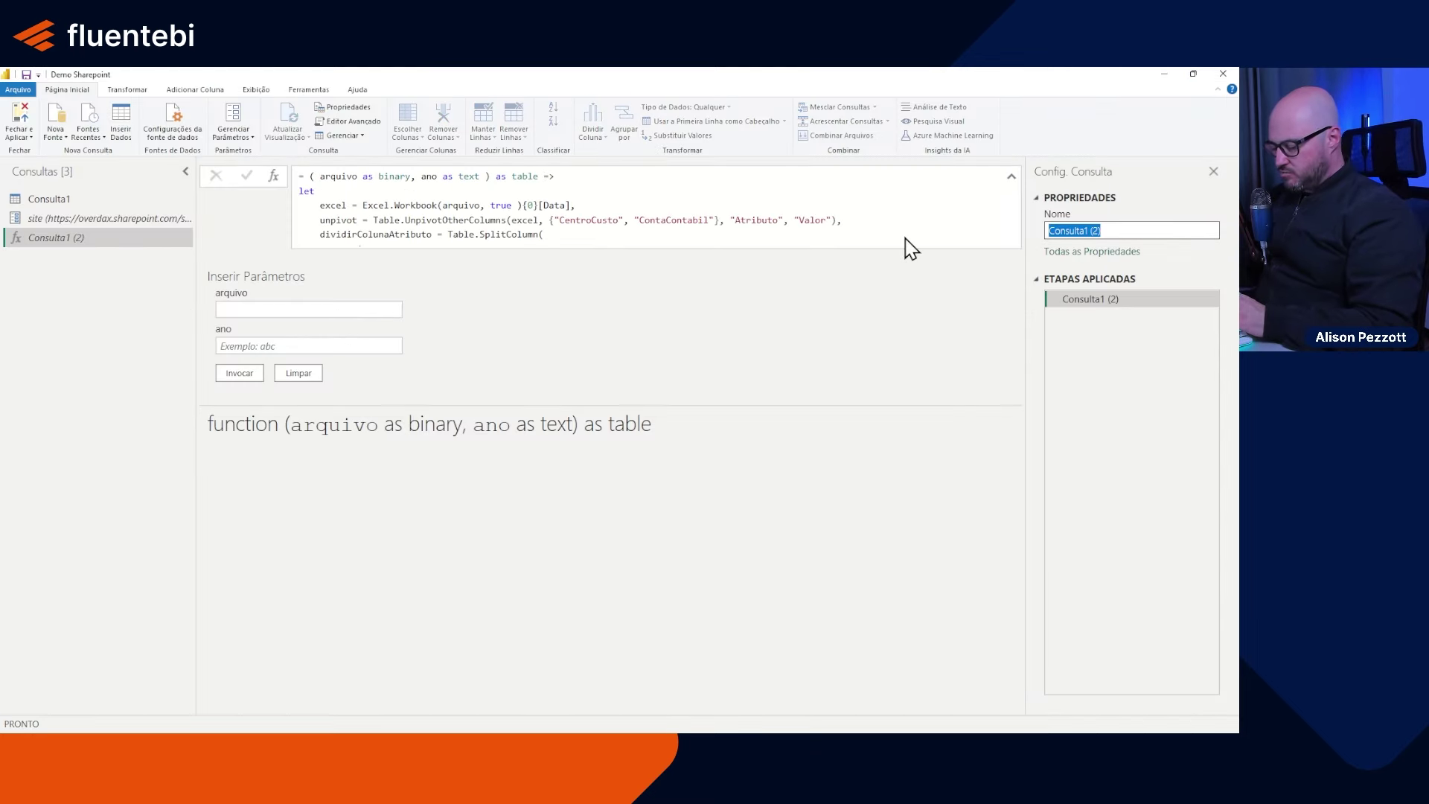
type("fxTra")
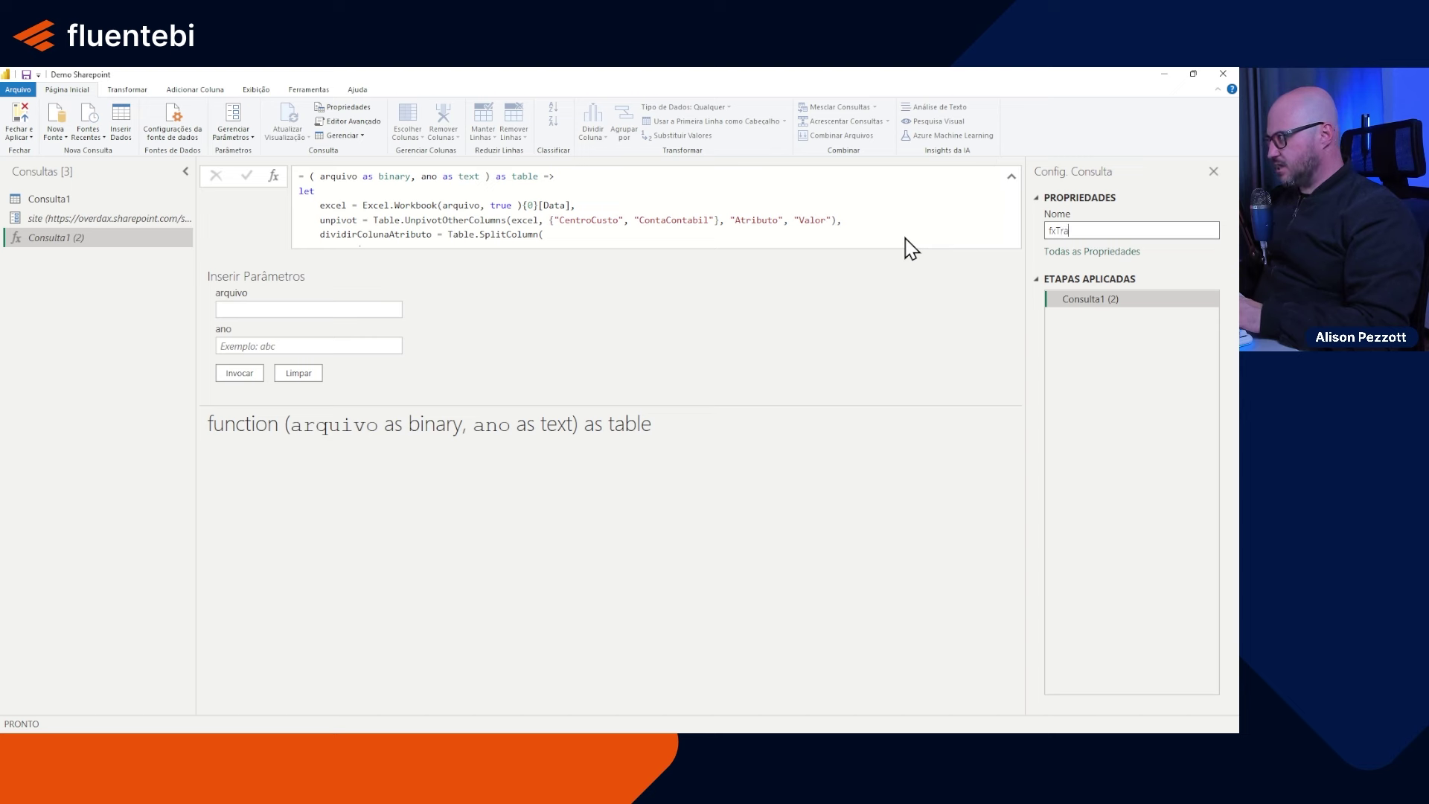
type("taTabela")
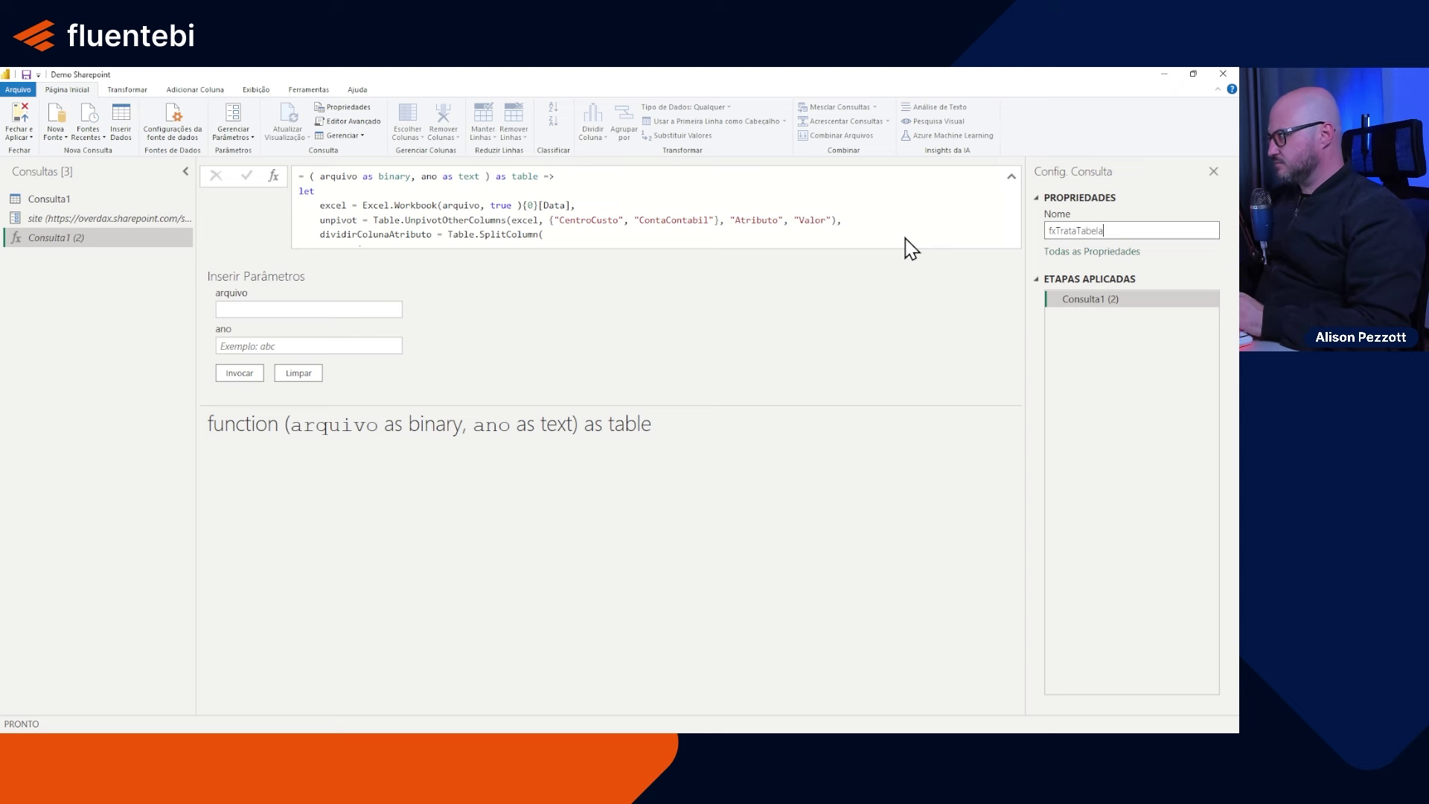
type("s")
key("Return")
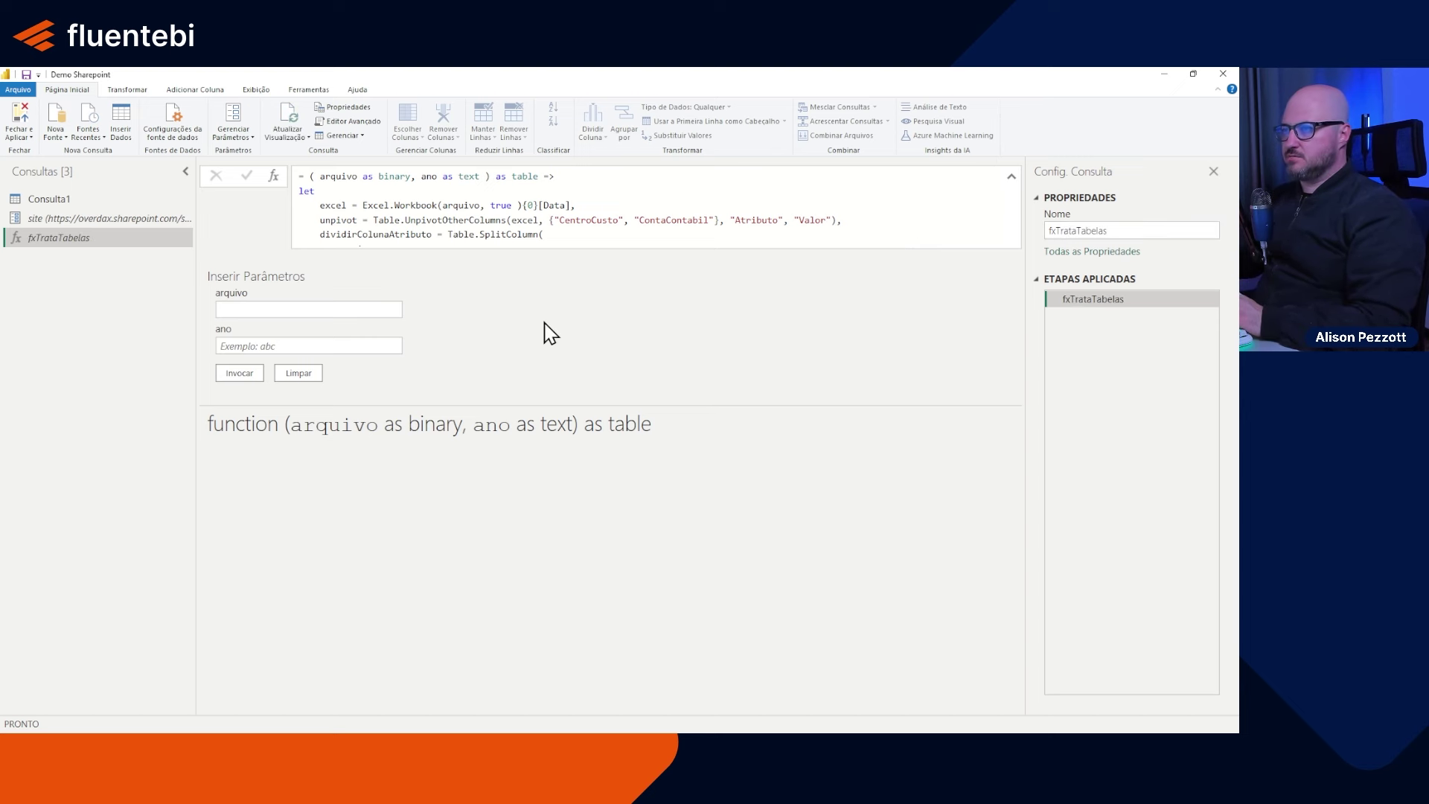
Step: Open the Consulta1 query and inspect the Content and Name values of the 2022.xlsx row
left_click(65, 200)
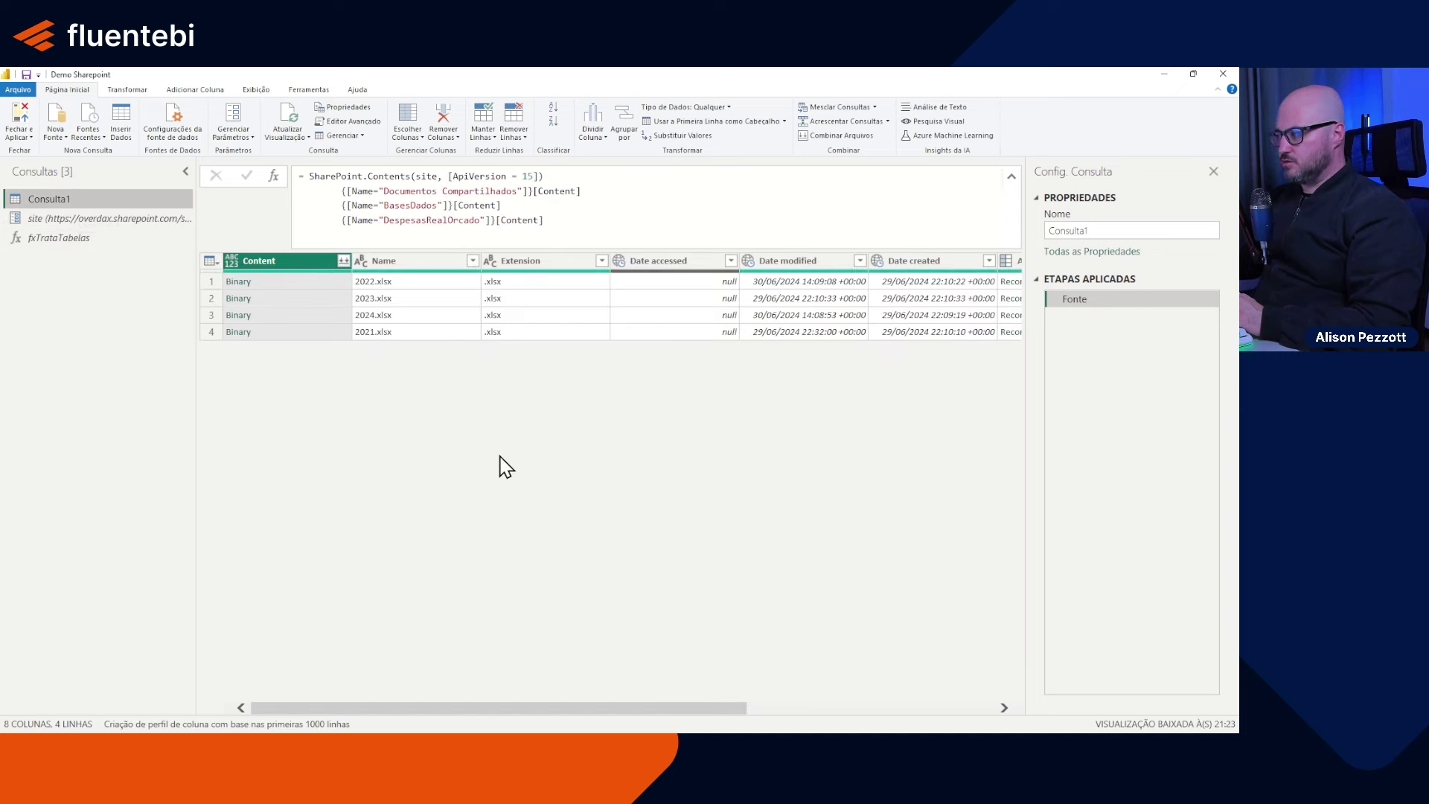
left_click(325, 281)
left_click(436, 282)
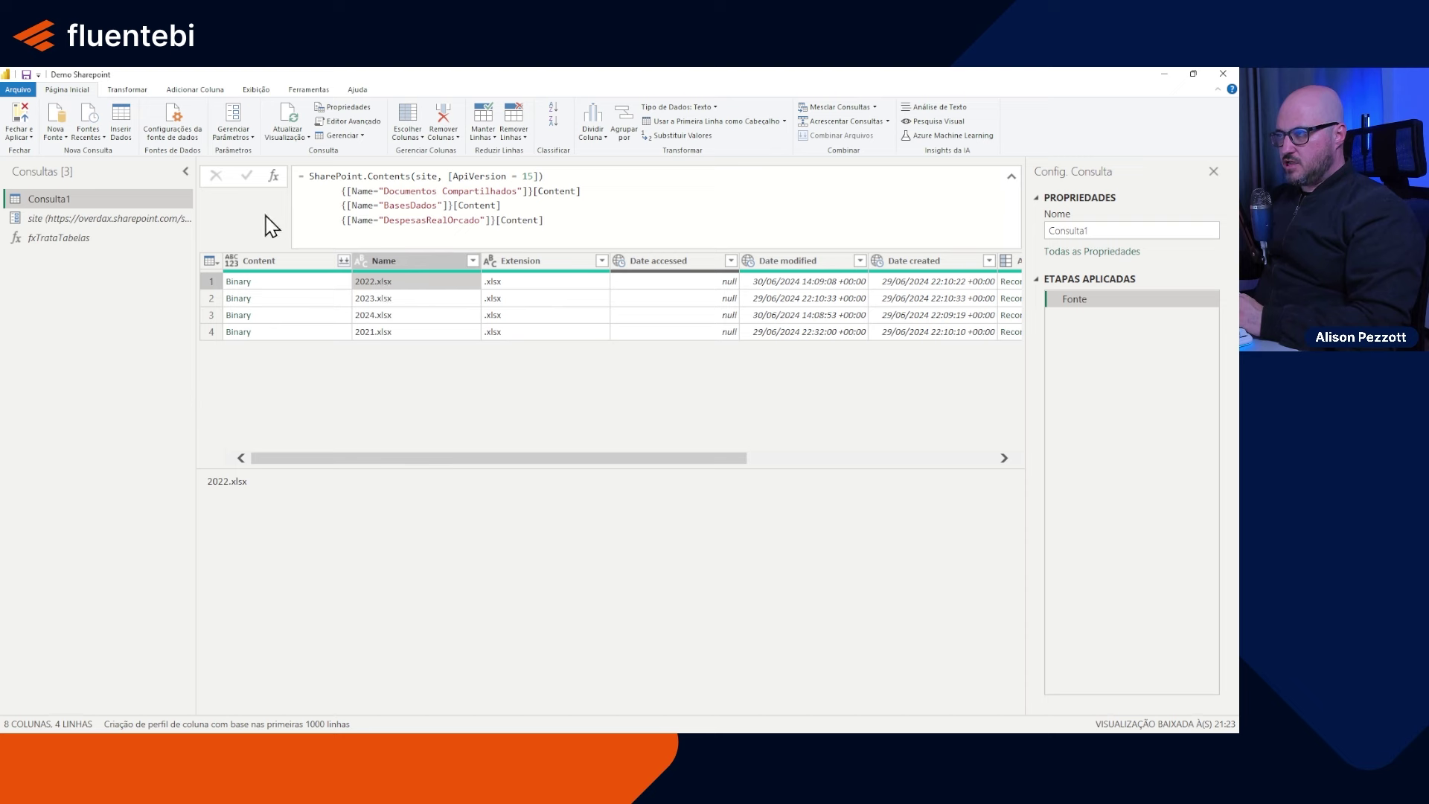
Step: Try removing all columns except Content and Name from Consulta1, and delete the step this adds
left_click(277, 261)
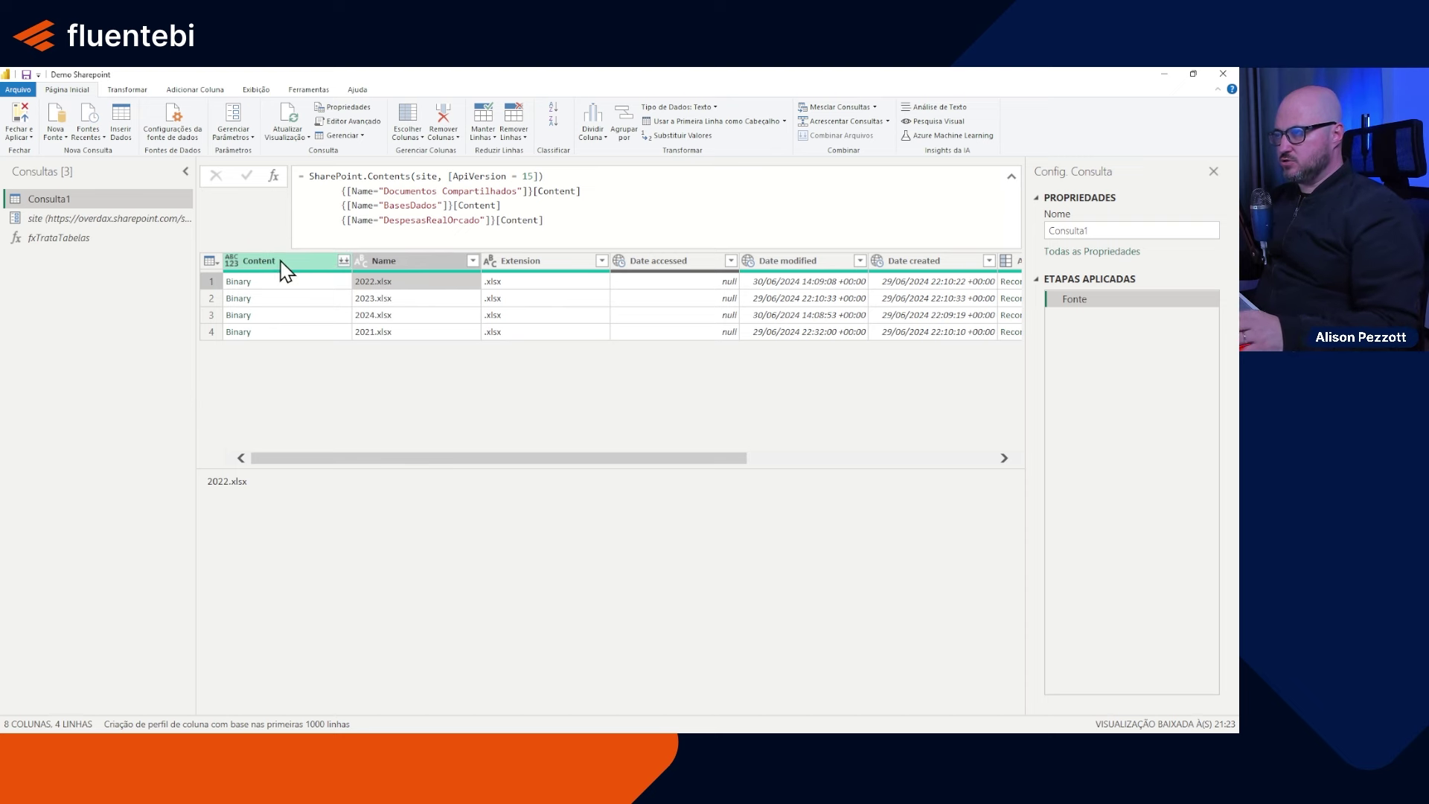
left_click(438, 261, "ctrl")
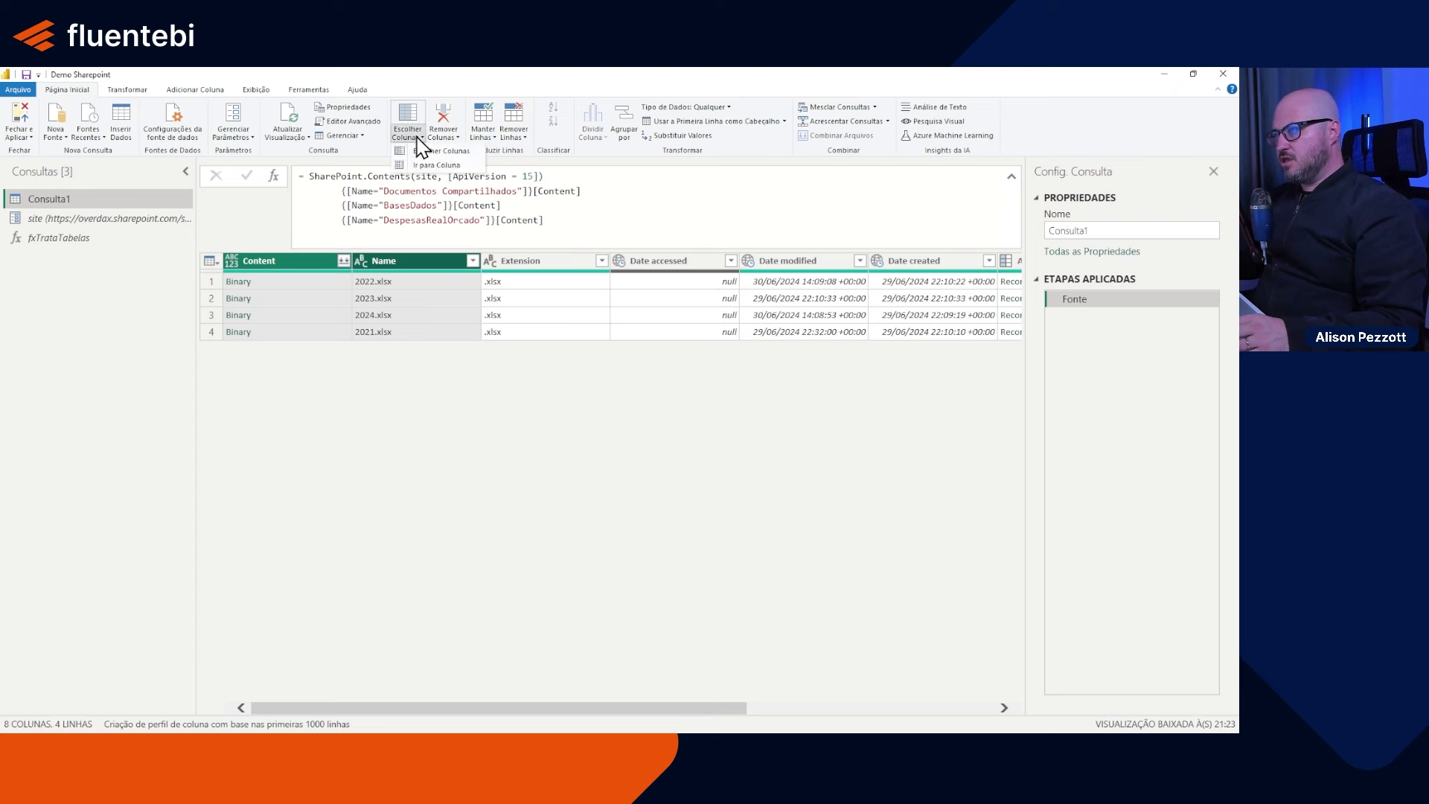
left_click(444, 137)
left_click(485, 166)
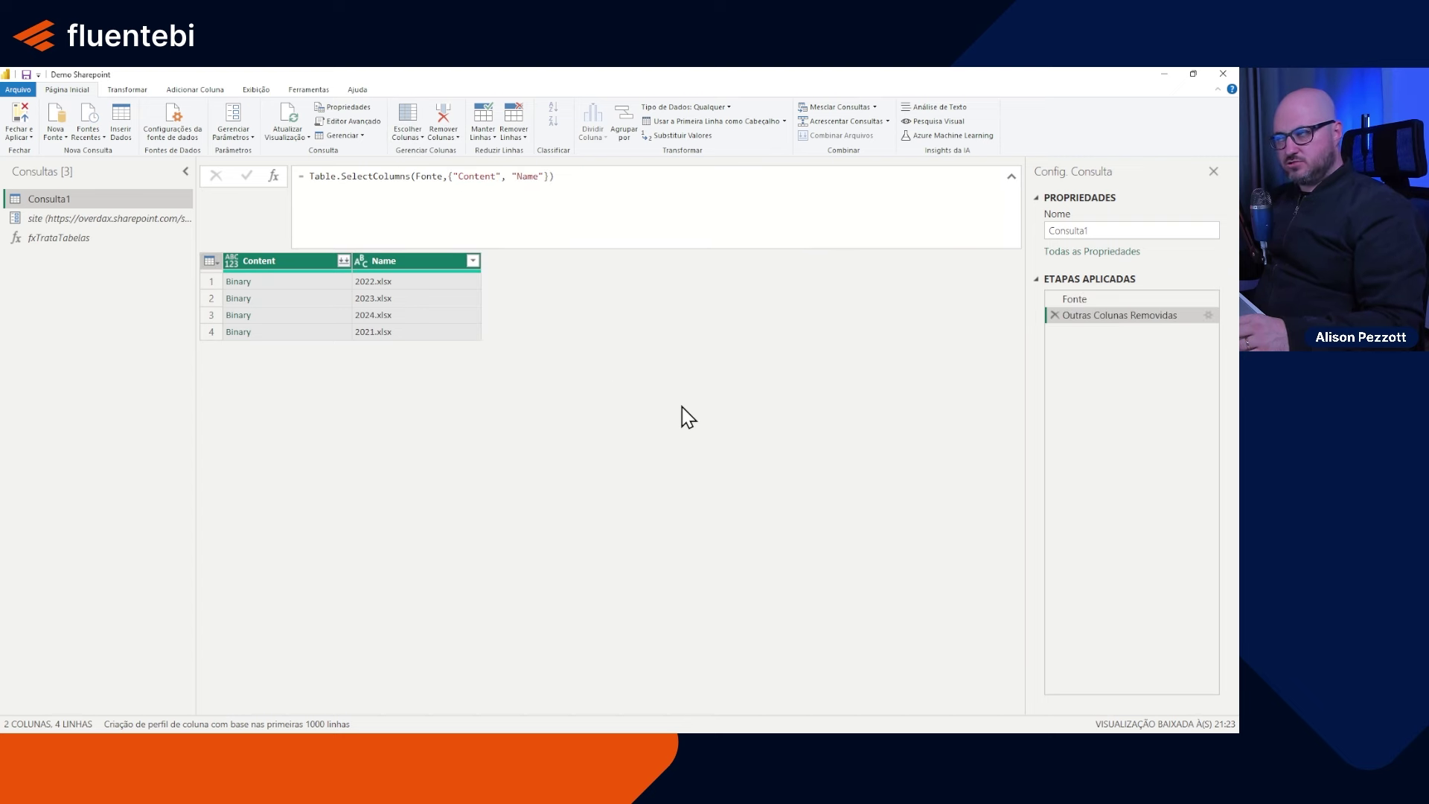
left_click(1054, 315)
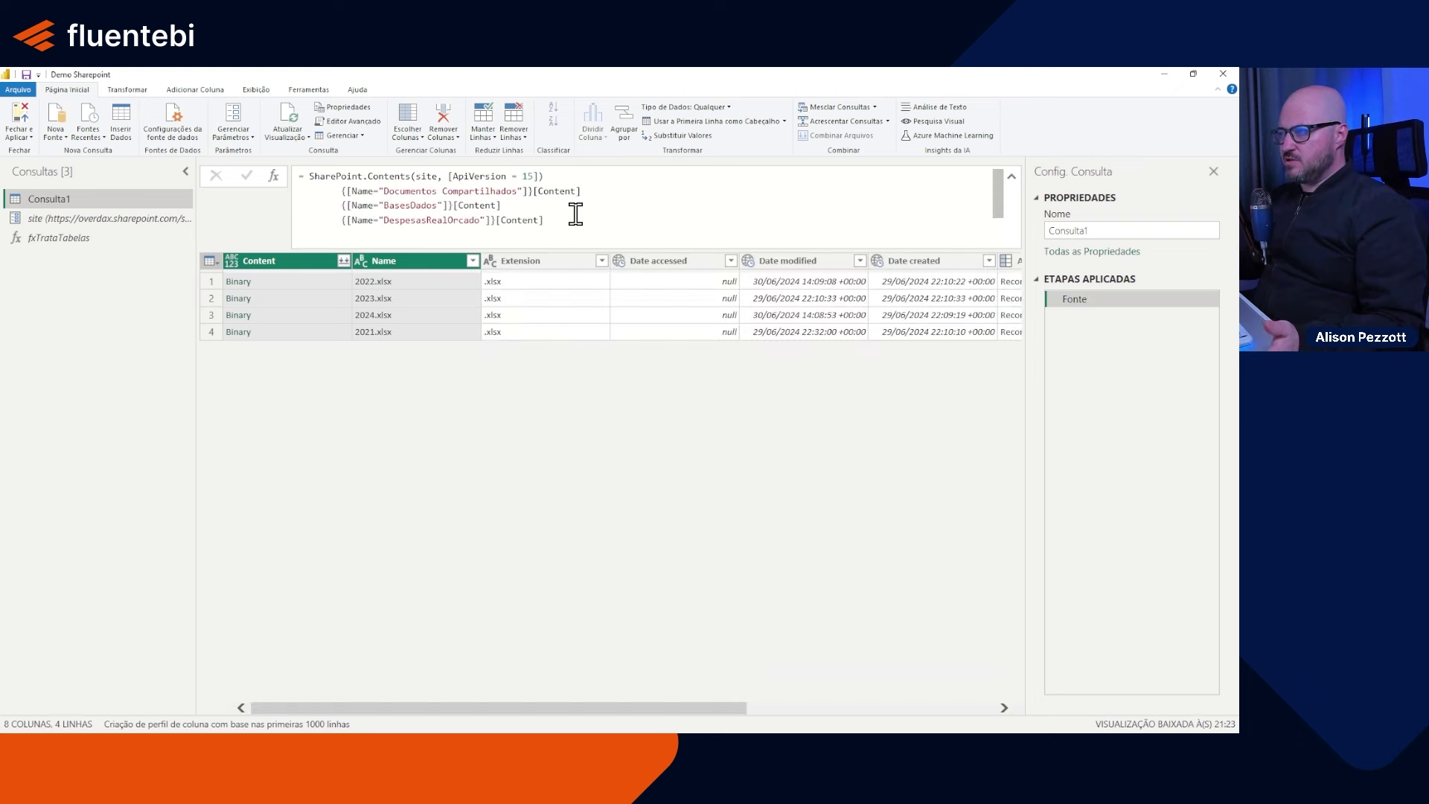
Step: Add a custom step to Consulta1 that keeps only two columns with the formula Fonte[[Content], [Name]]
left_click(273, 176)
double_click(351, 176)
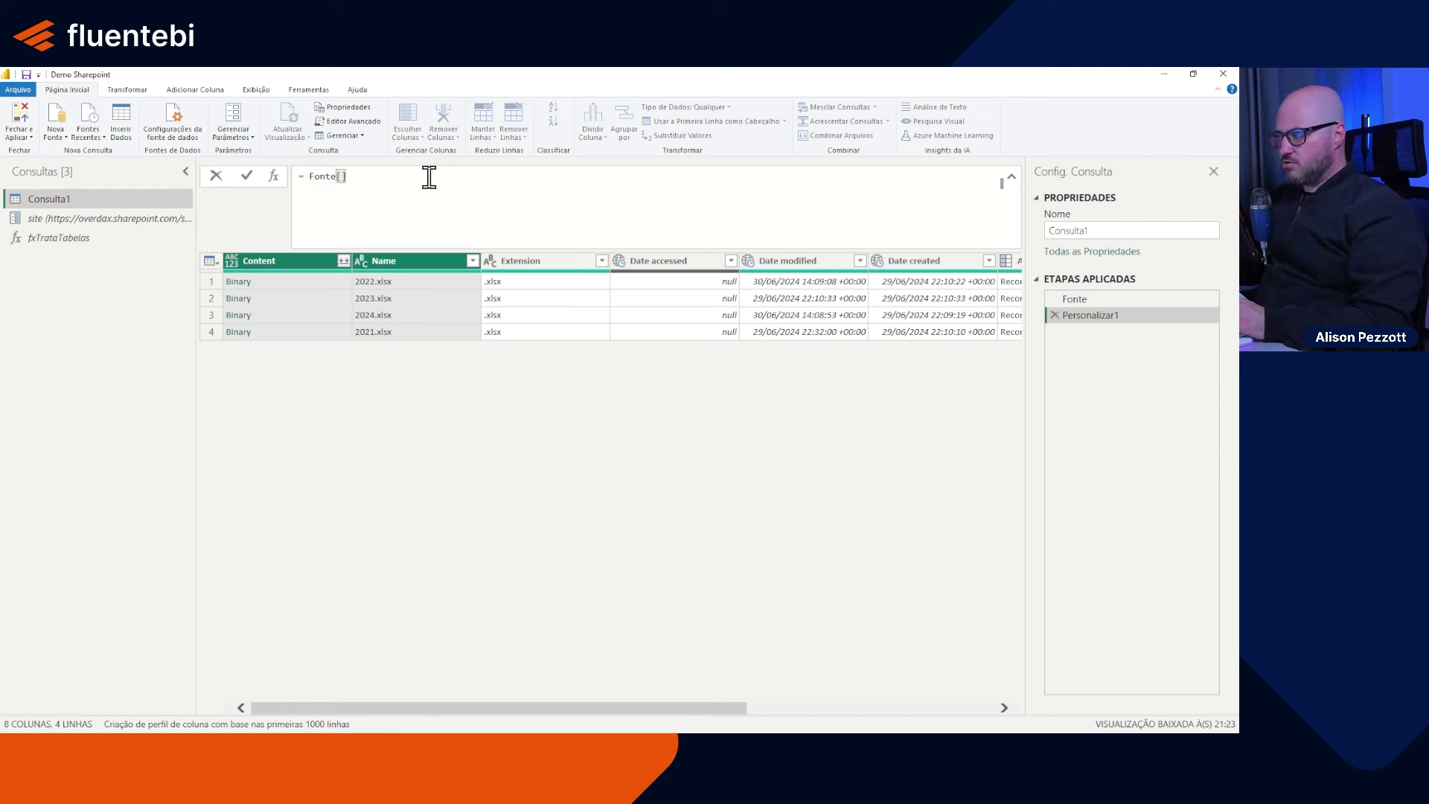
type("[[Co")
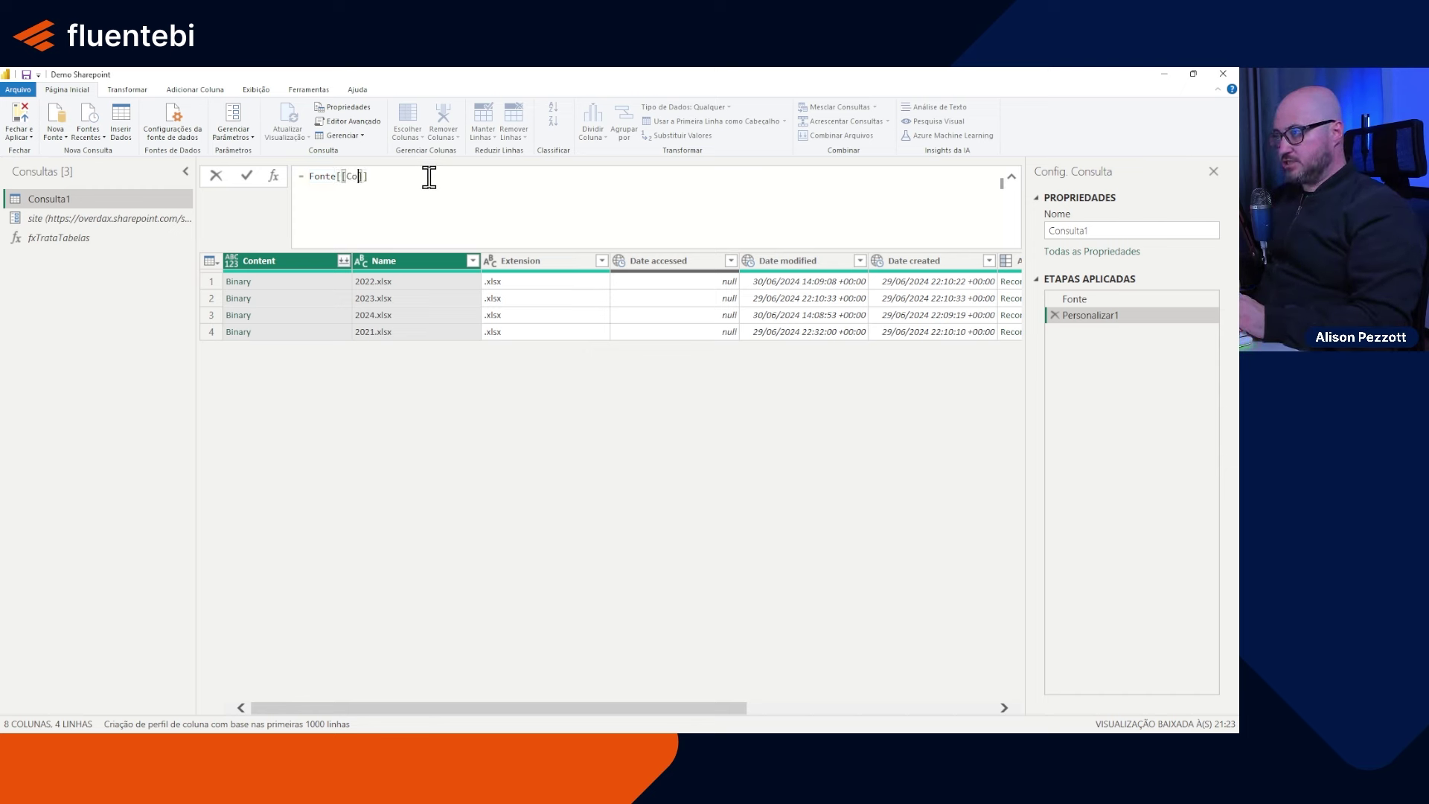
type("ntent], [Na")
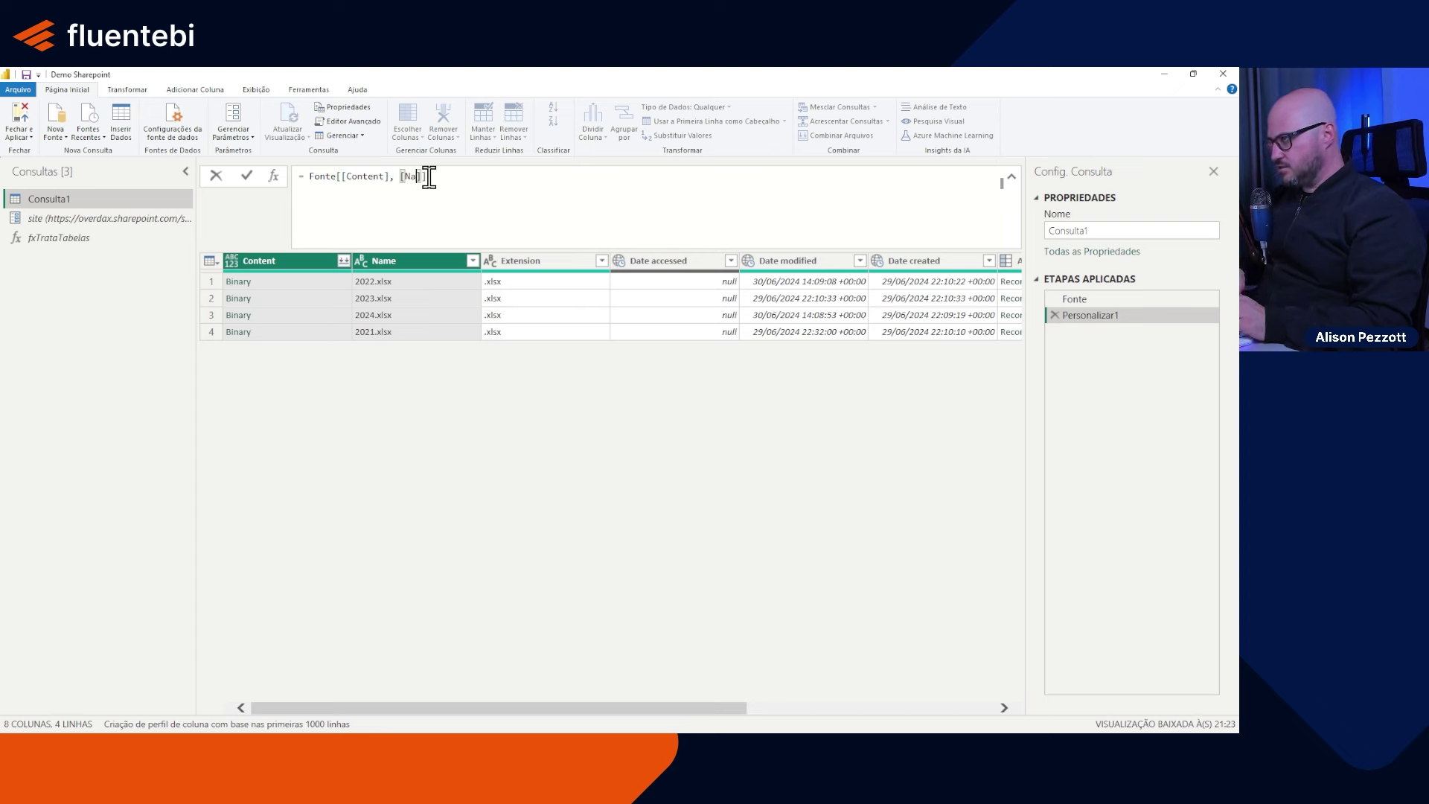
type("me]]")
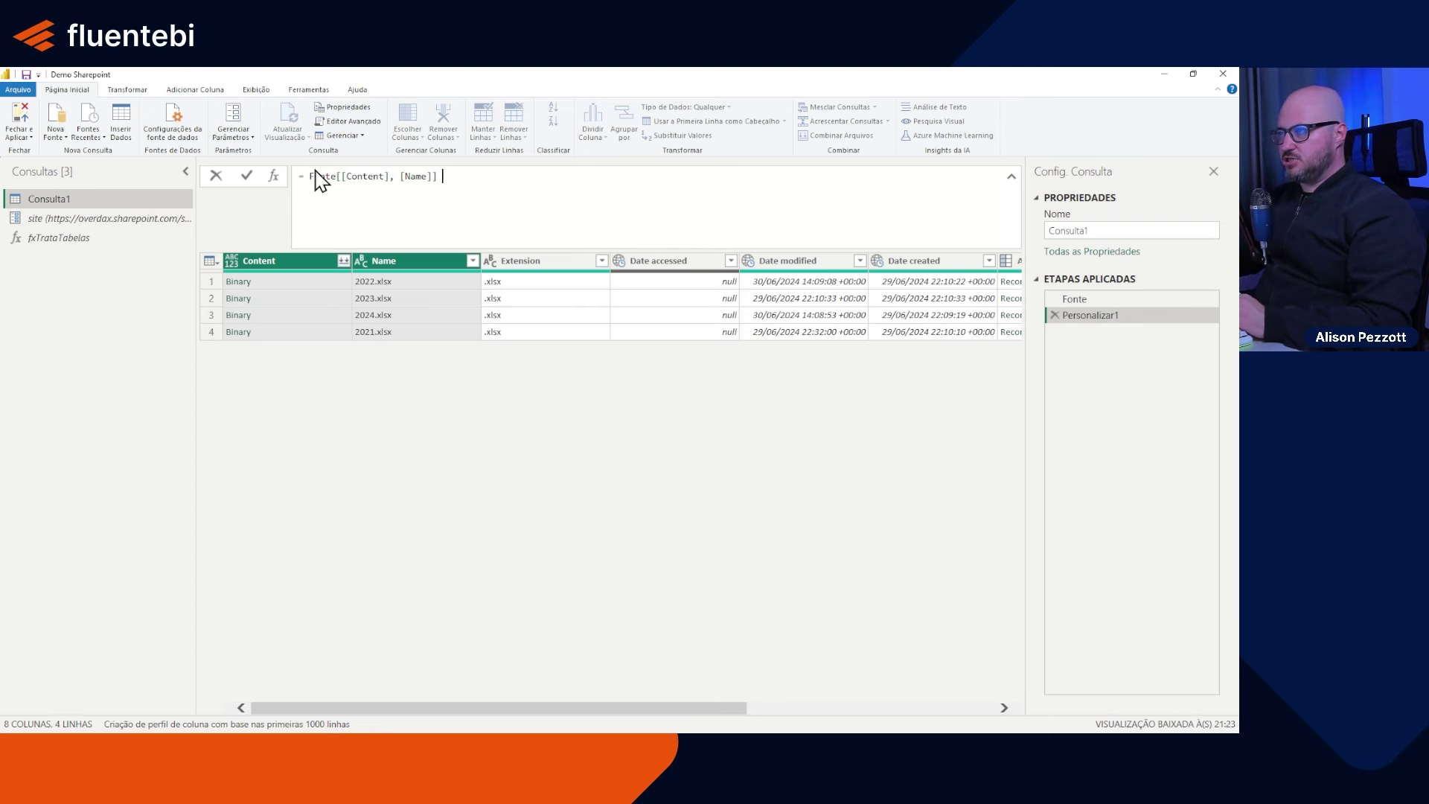
left_click(247, 175)
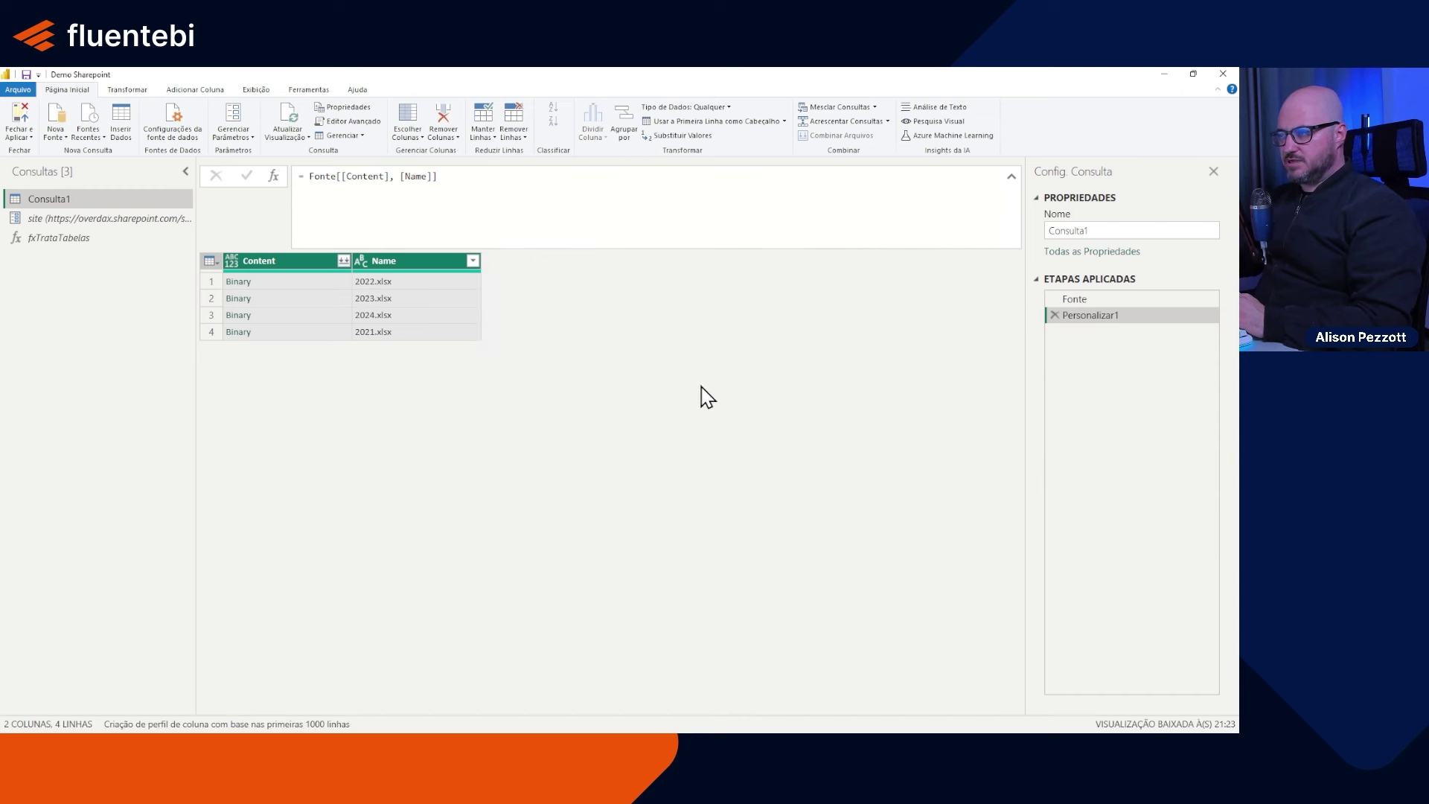
Step: Rename the custom column-selection step as colunasSelecionadas
right_click(1089, 315)
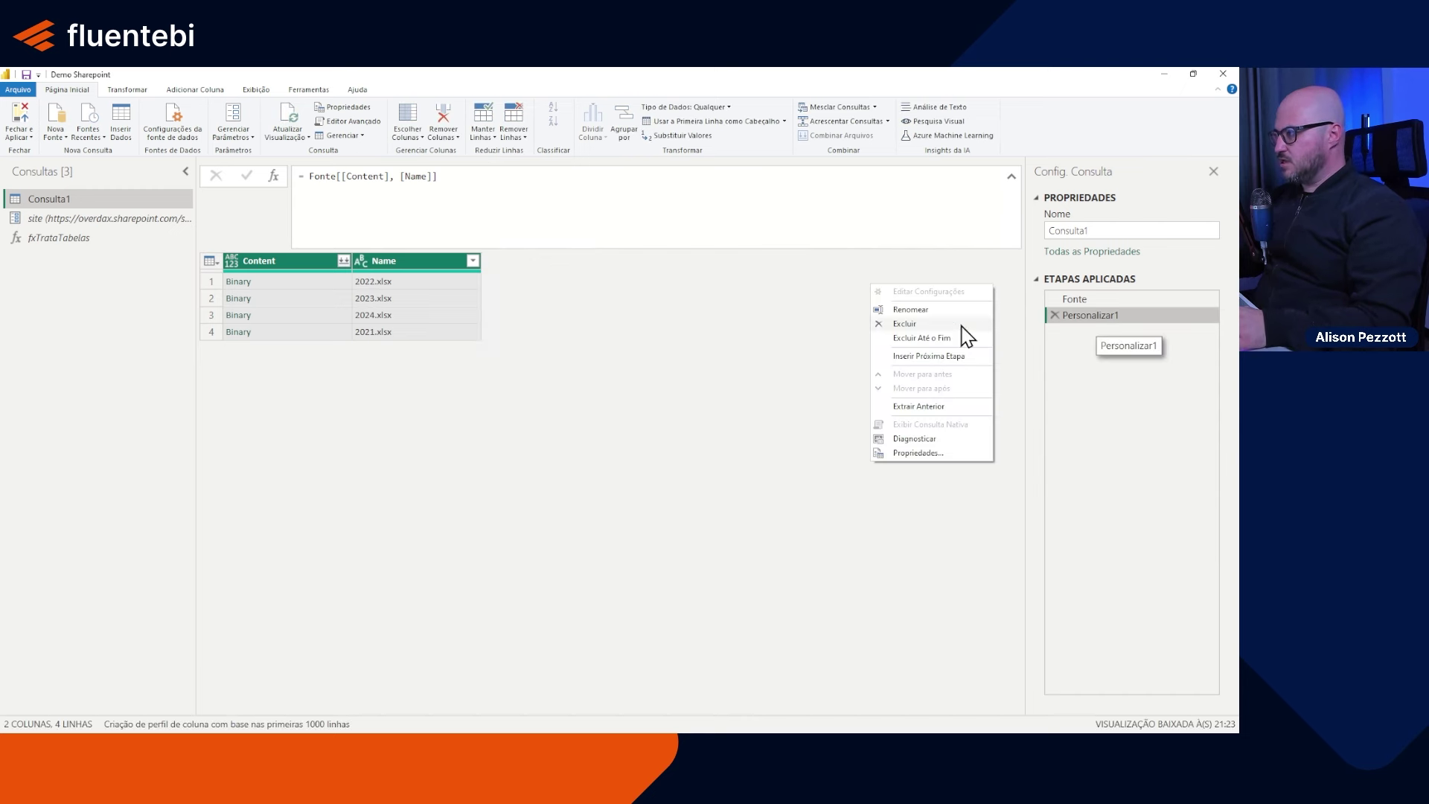
left_click(933, 311)
type("col")
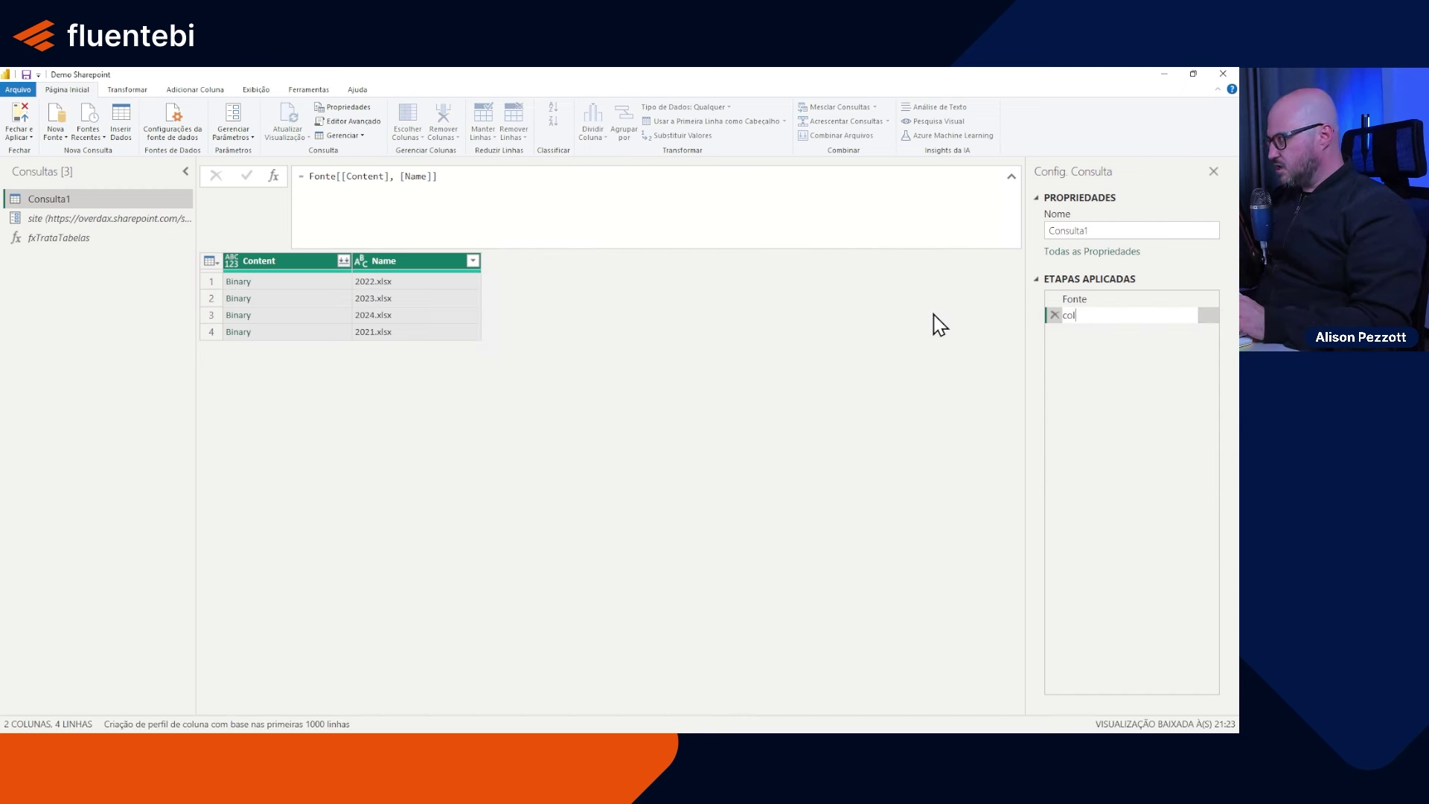
type("unasSelecionada")
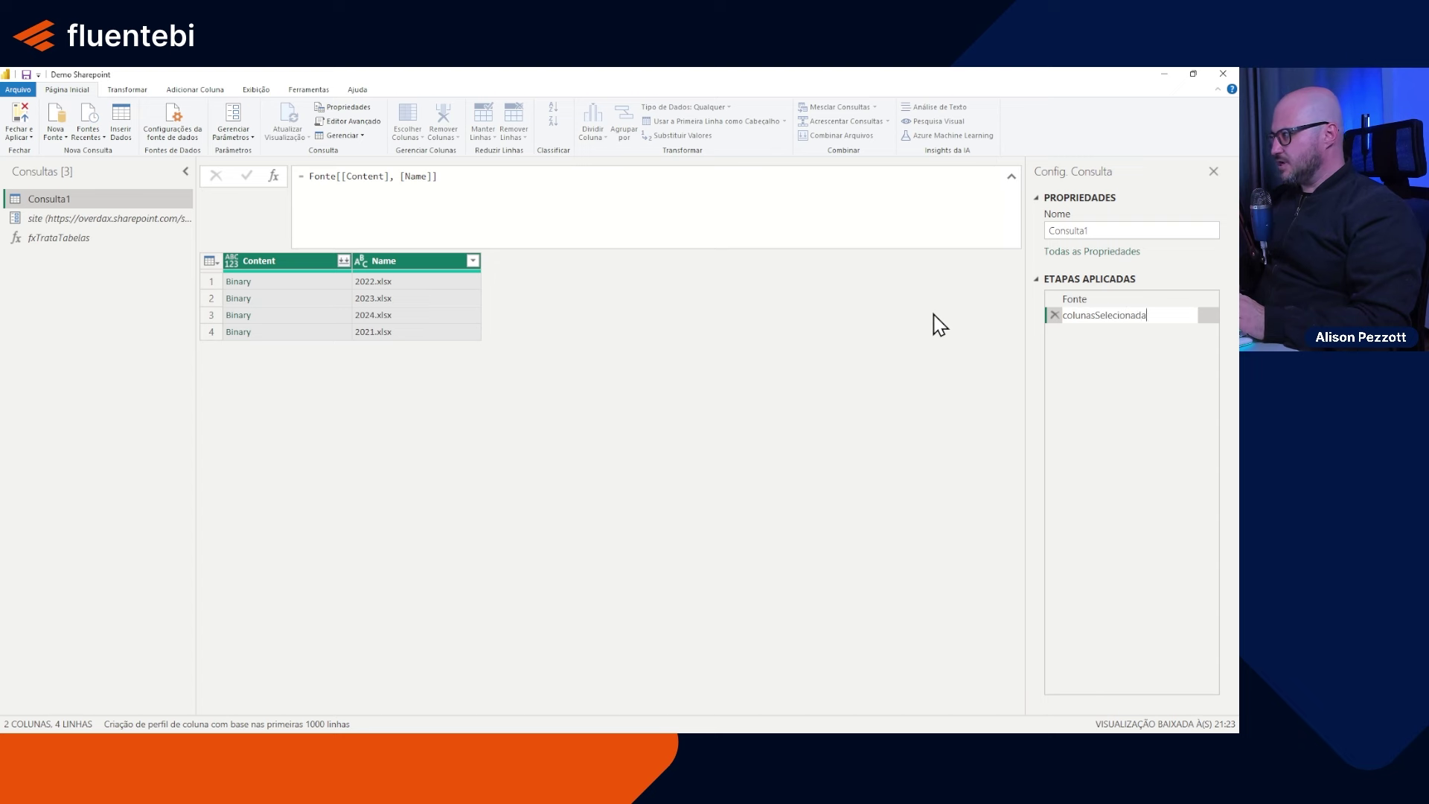
type("s")
key("Return")
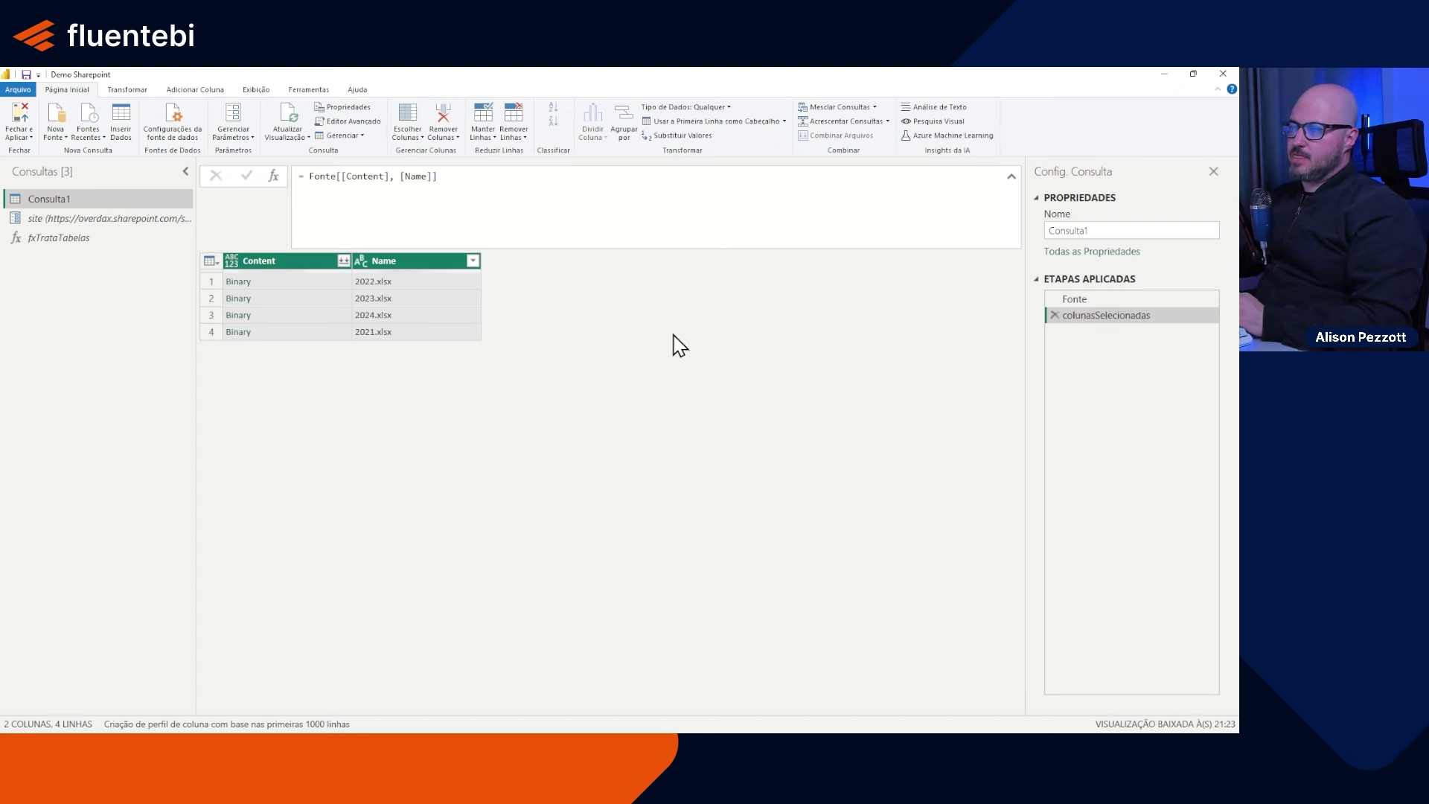
Step: Start invoking a custom function on Consulta1, naming the new column Tabelas and choosing fxTrataTabelas as the function query
left_click(289, 282)
left_click(426, 284)
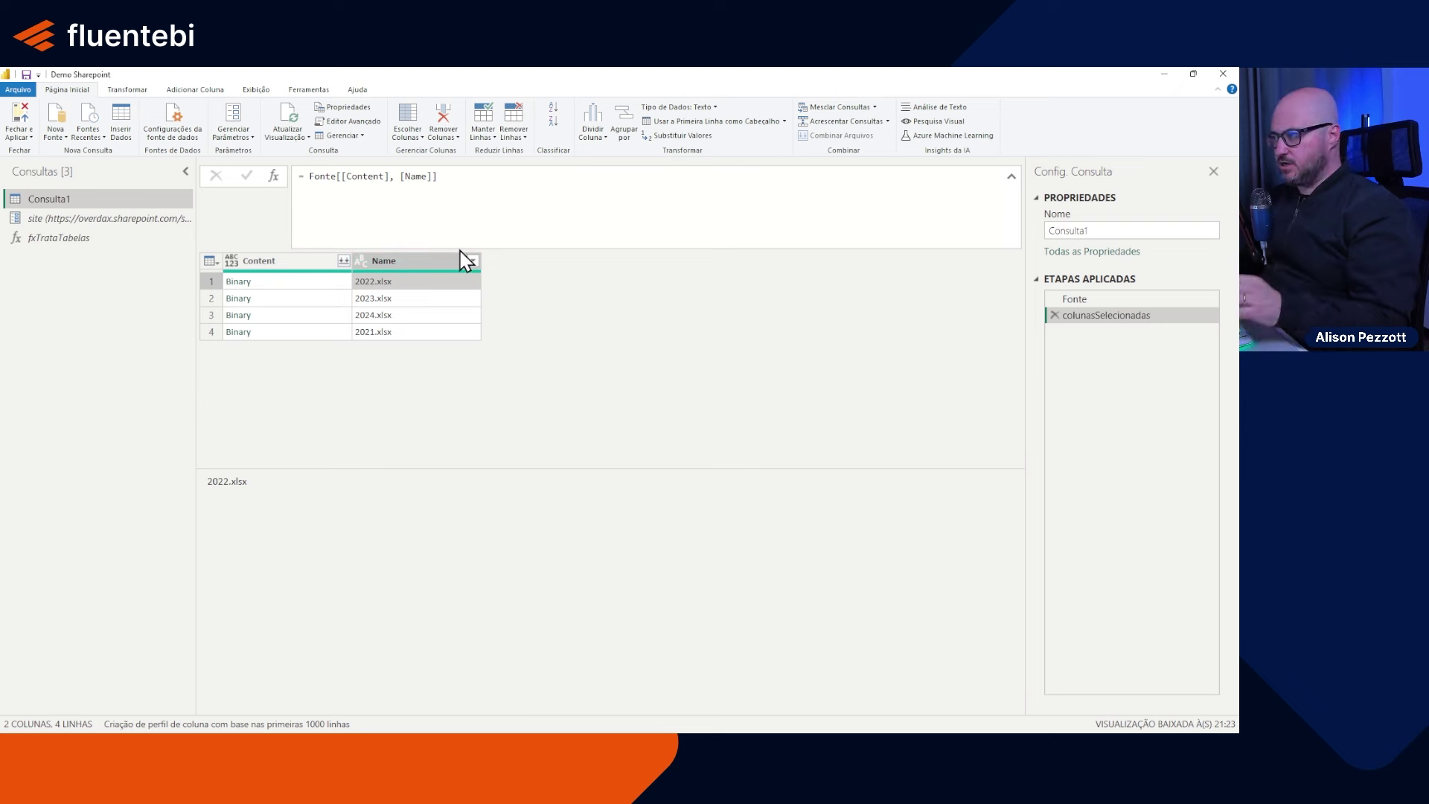
left_click(192, 91)
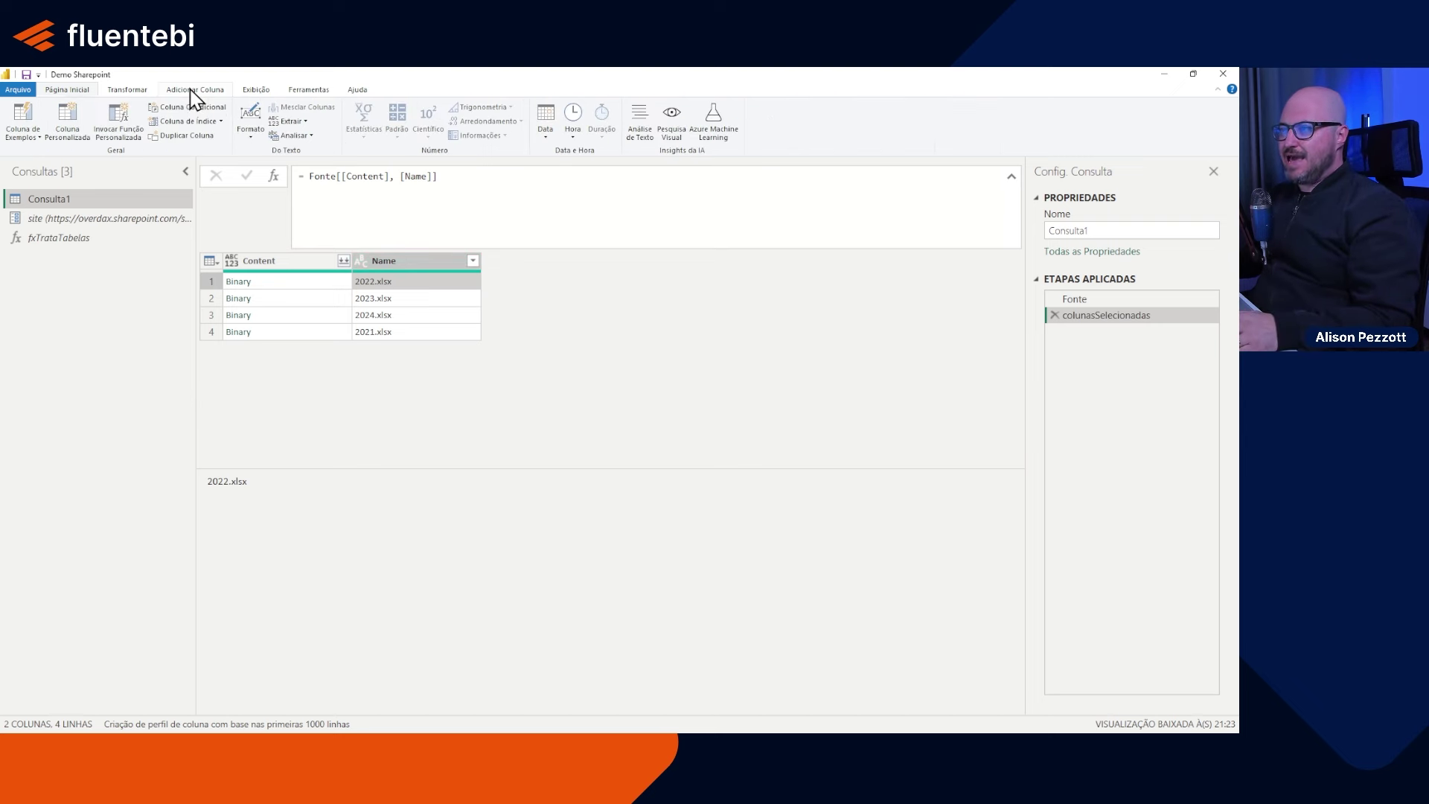
left_click(126, 139)
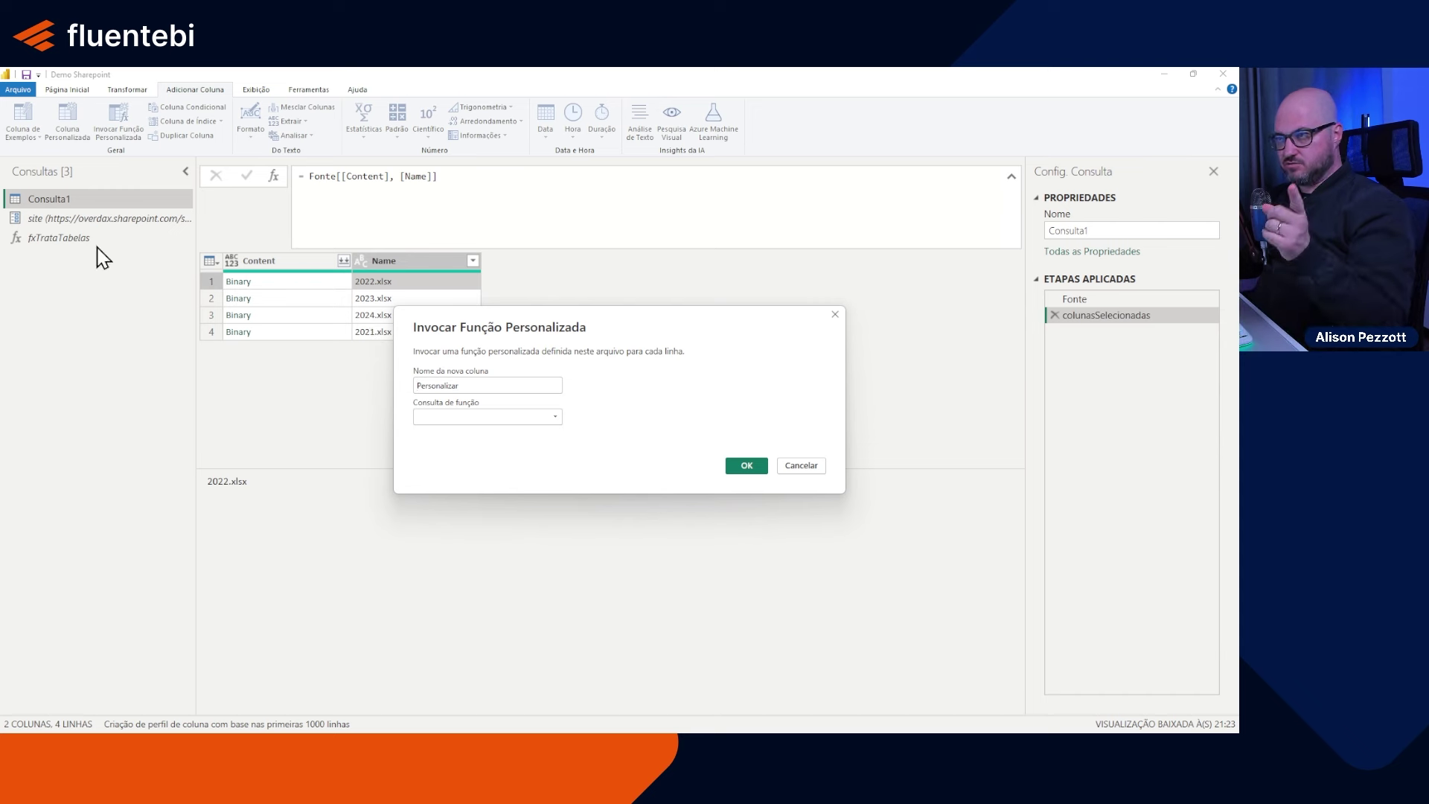
double_click(489, 384)
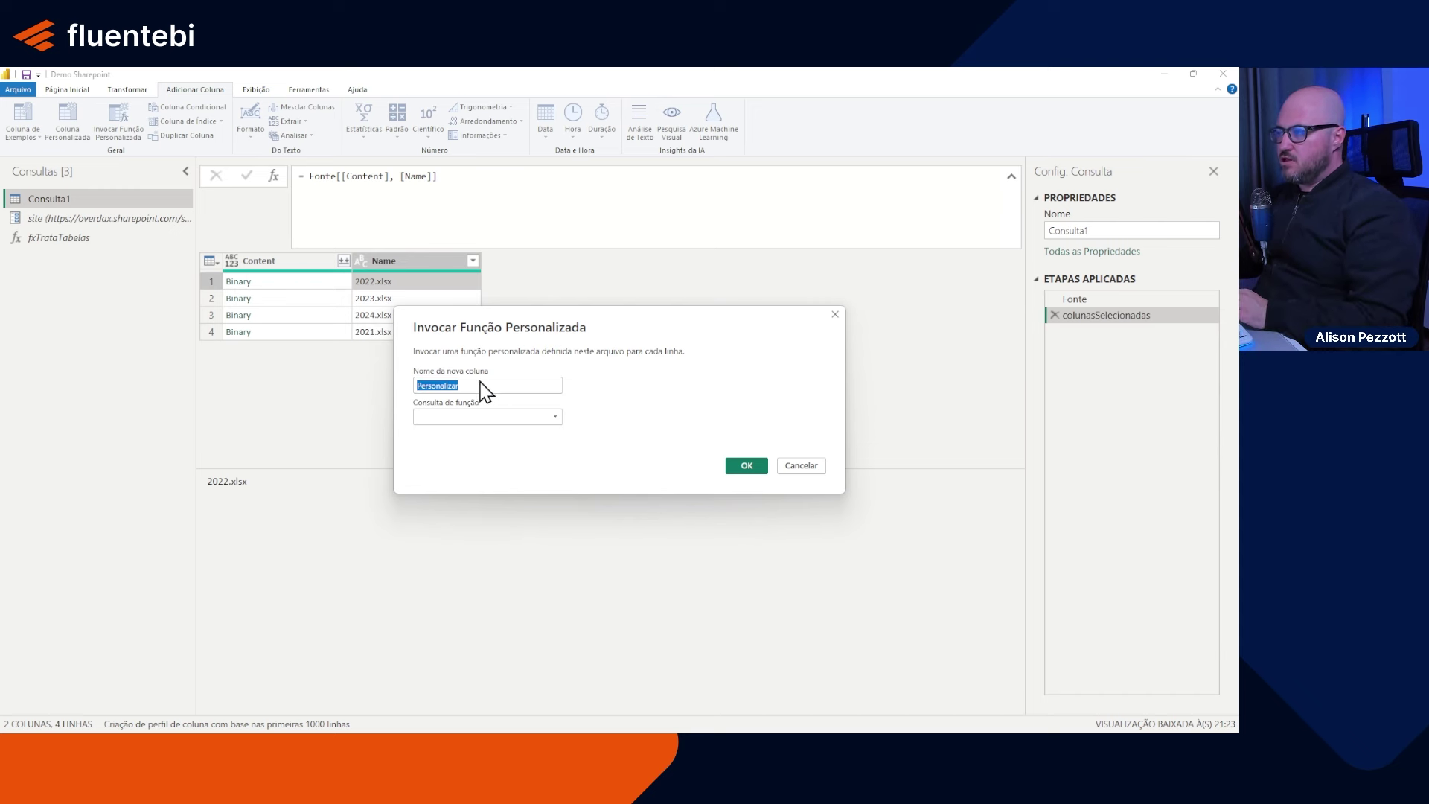
type("Tabelas")
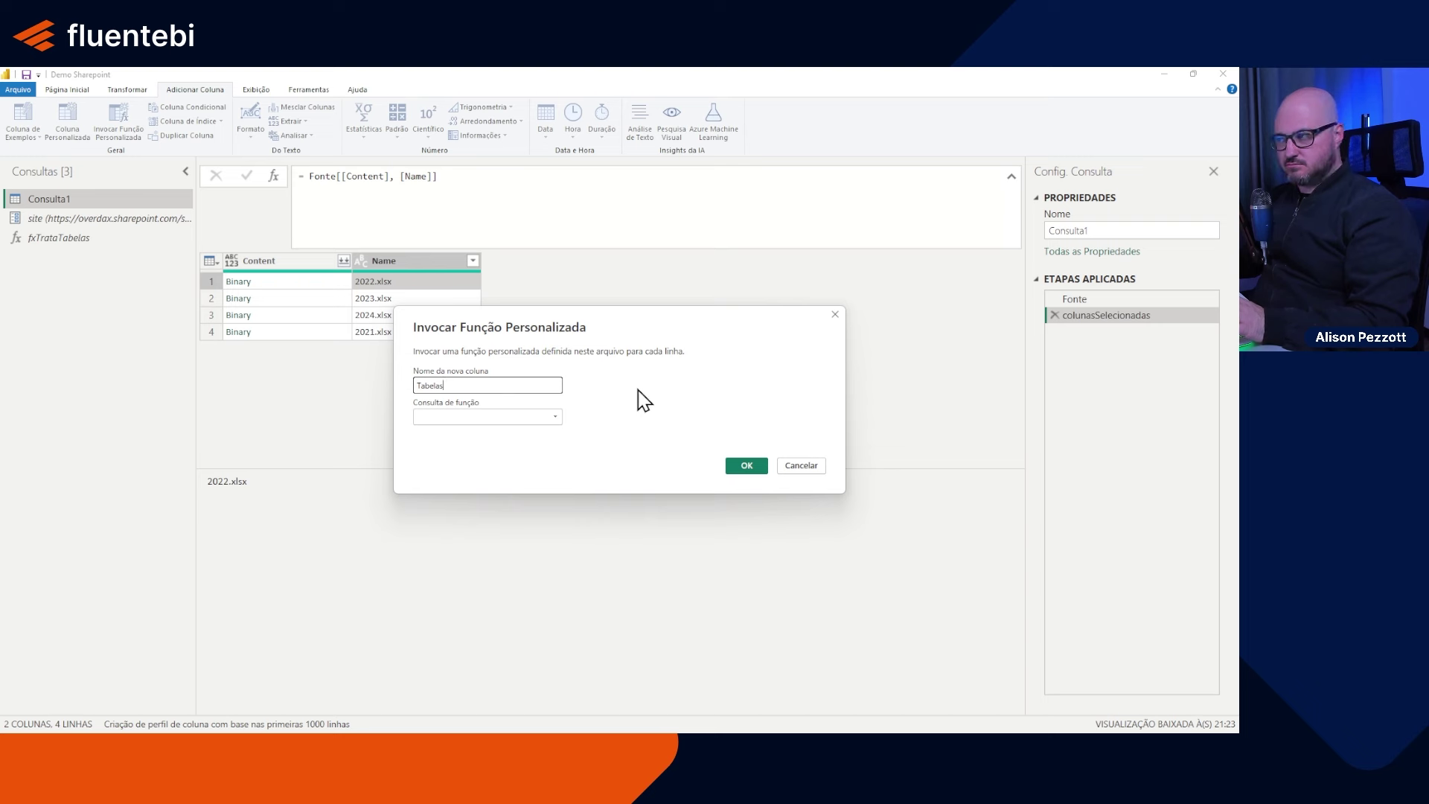
left_click(556, 419)
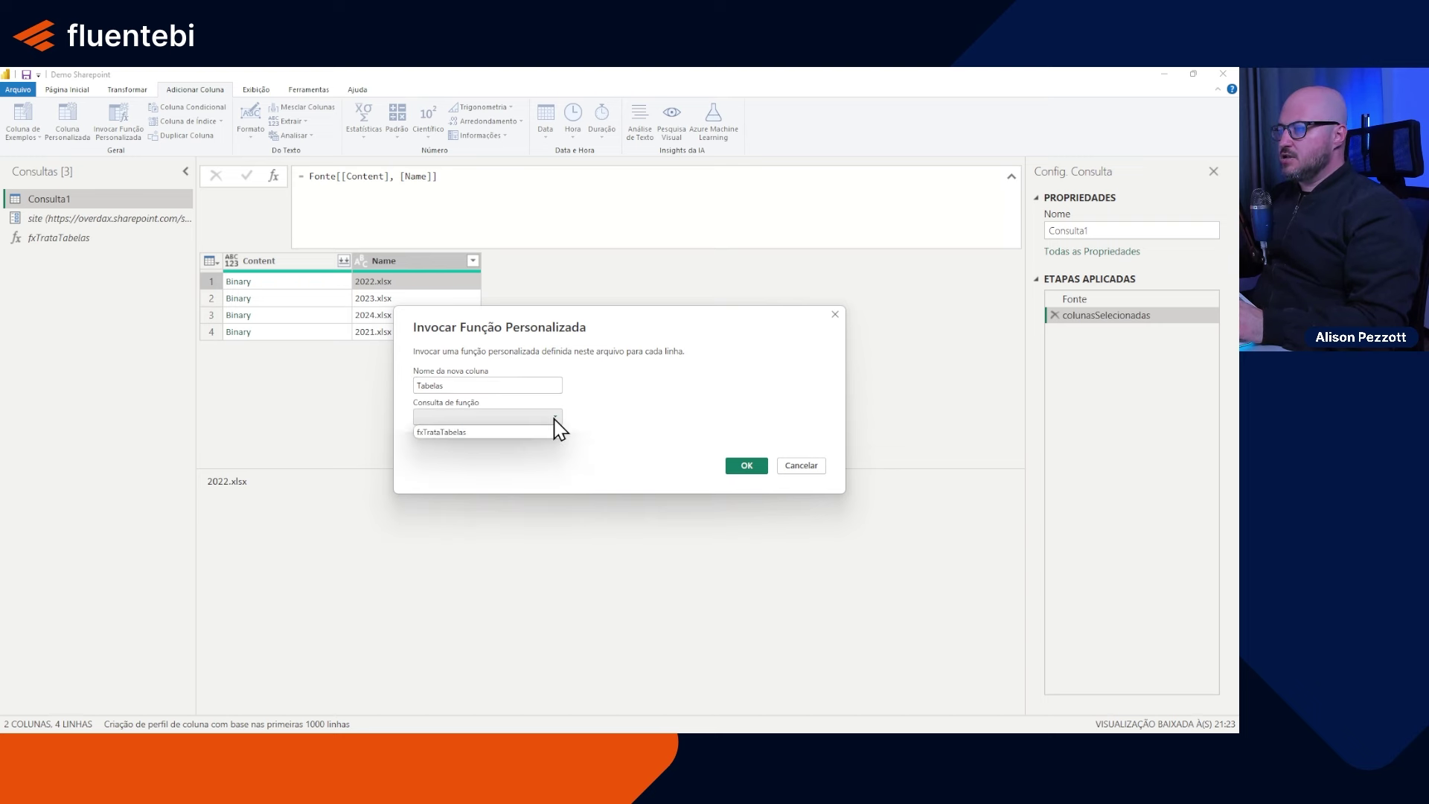
left_click(439, 432)
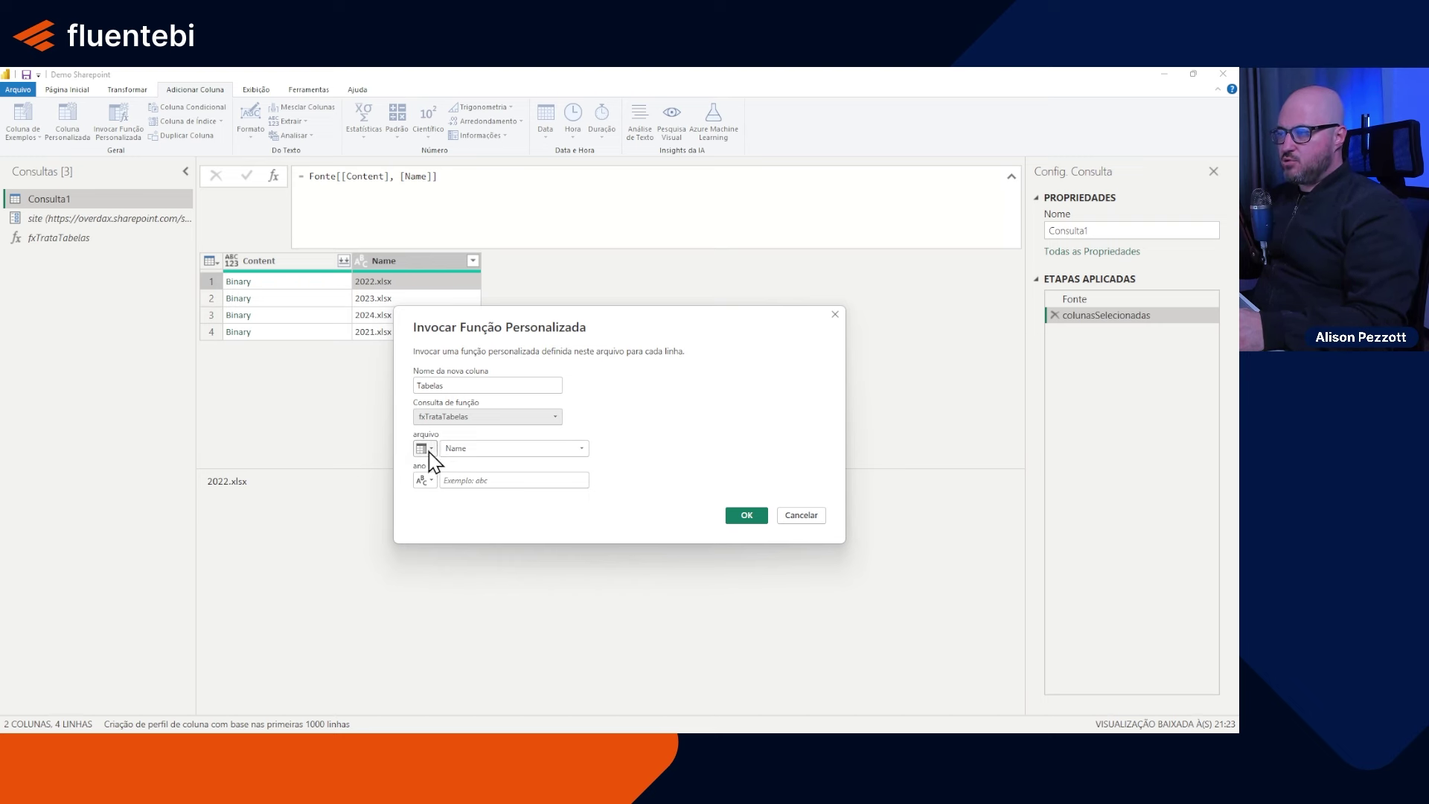
Step: Map the arquivo parameter to the Content column and ano to the Name column, and create the invoked column
left_click(479, 448)
left_click(474, 469)
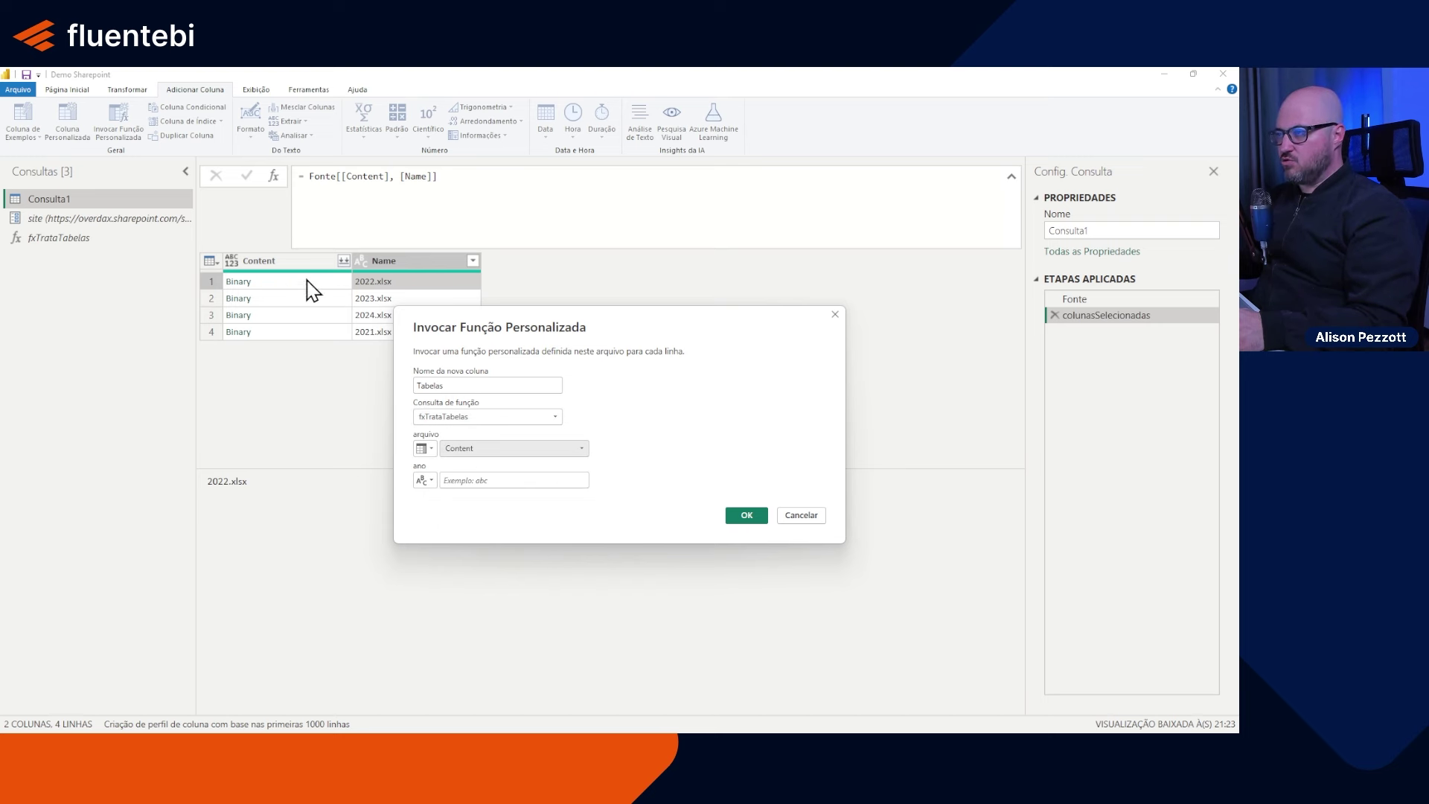
left_click(430, 481)
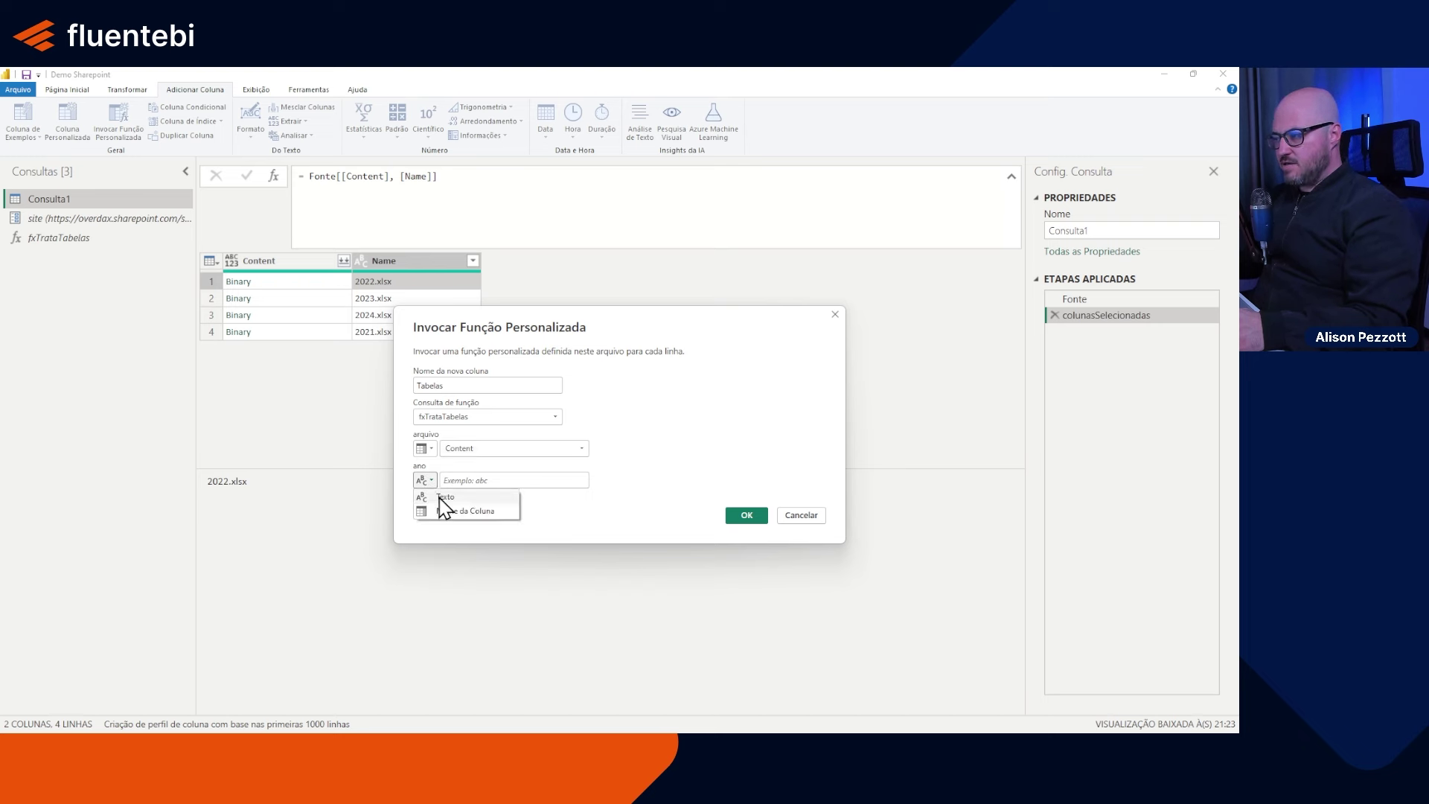
left_click(466, 515)
left_click(575, 481)
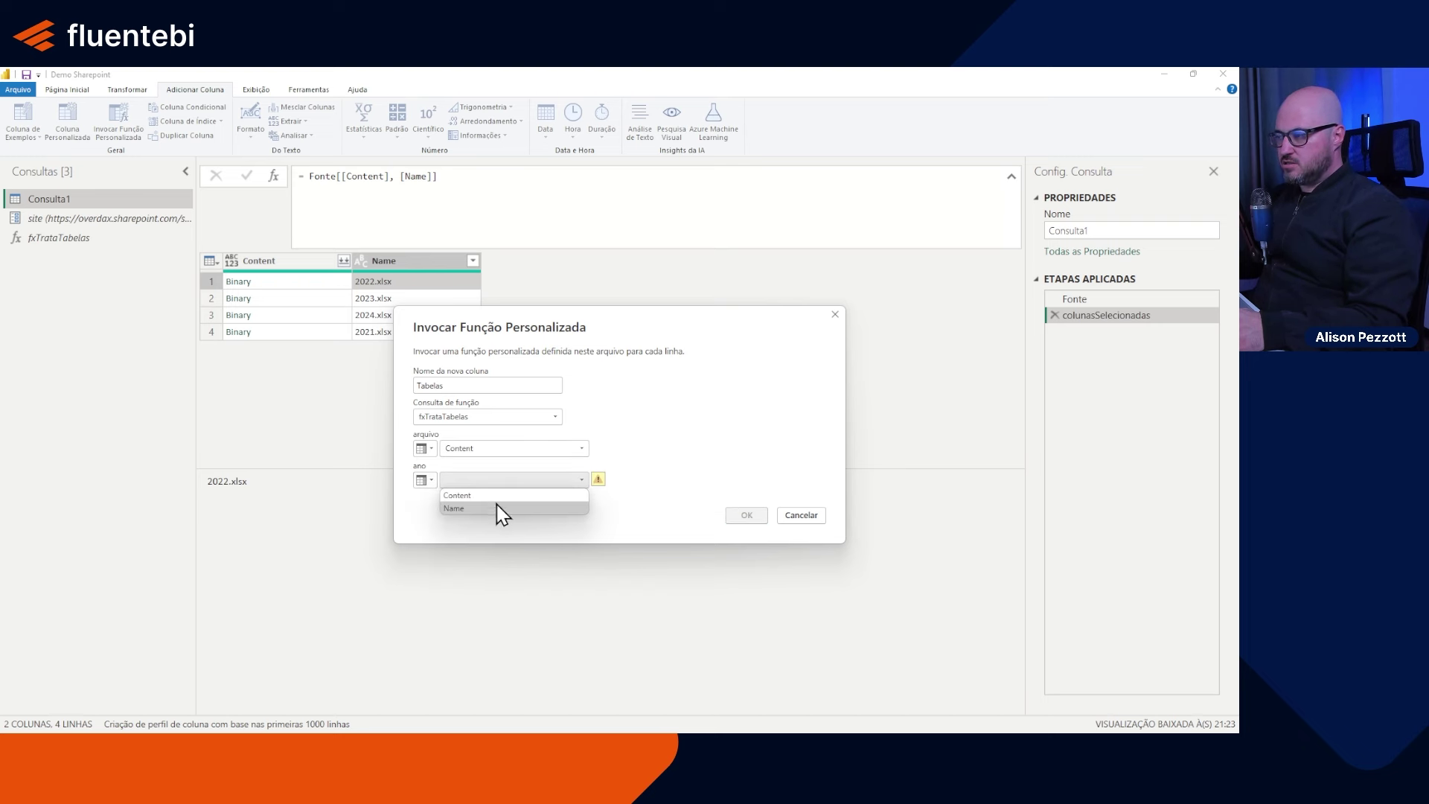
left_click(495, 511)
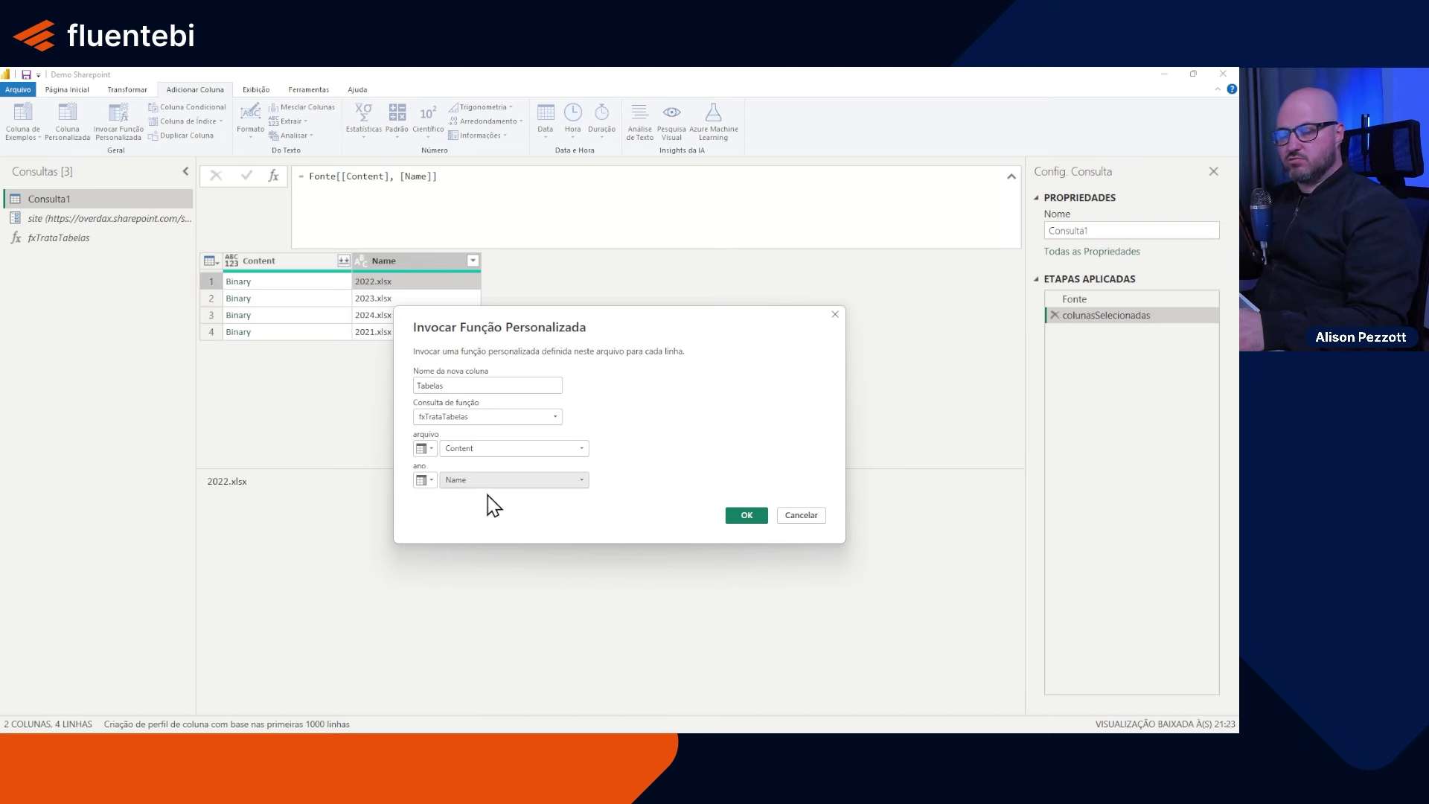
left_click(745, 516)
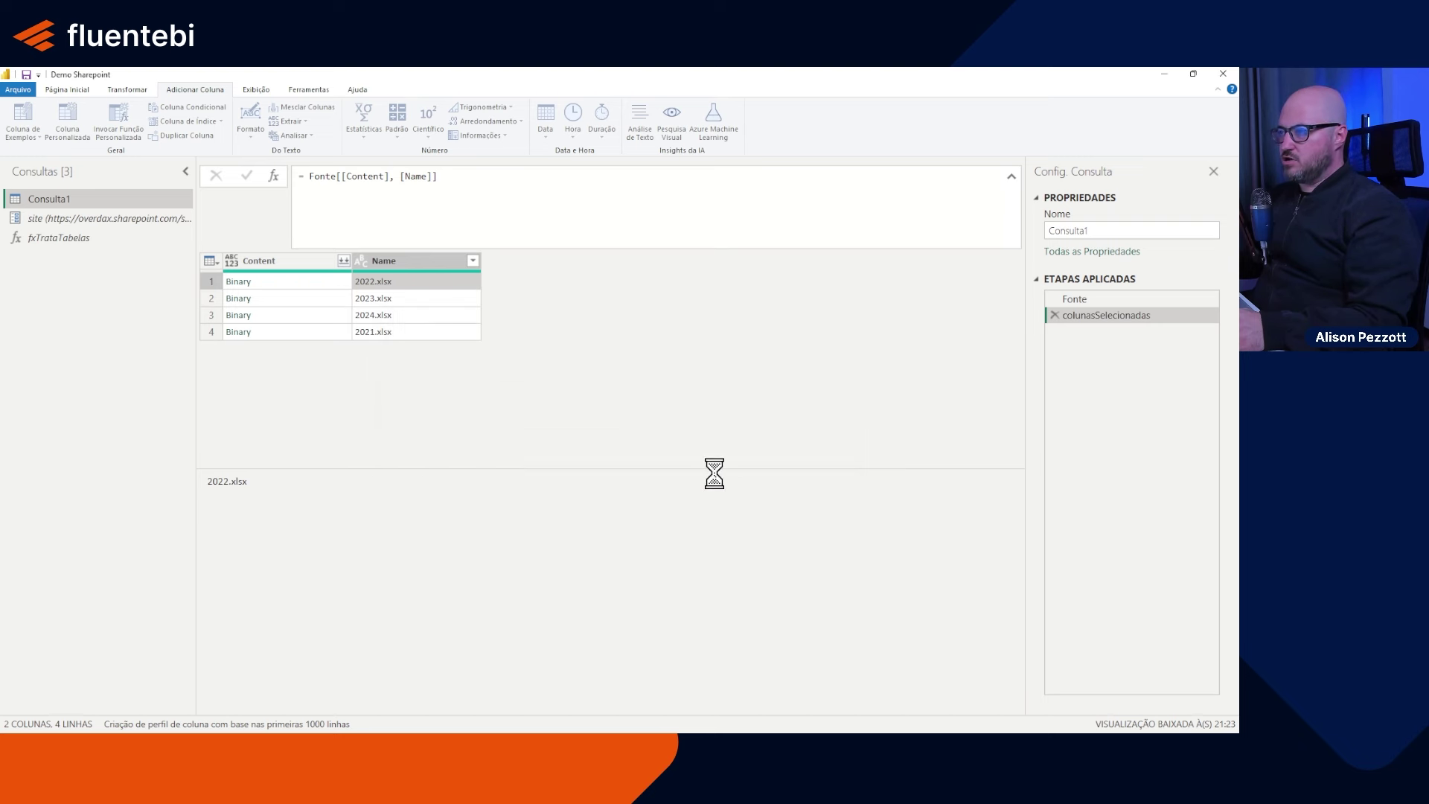
Step: Preview the nested tables in the Tabelas column for the 2022, 2023 and 2024 files, checking their Data values
left_click(578, 287)
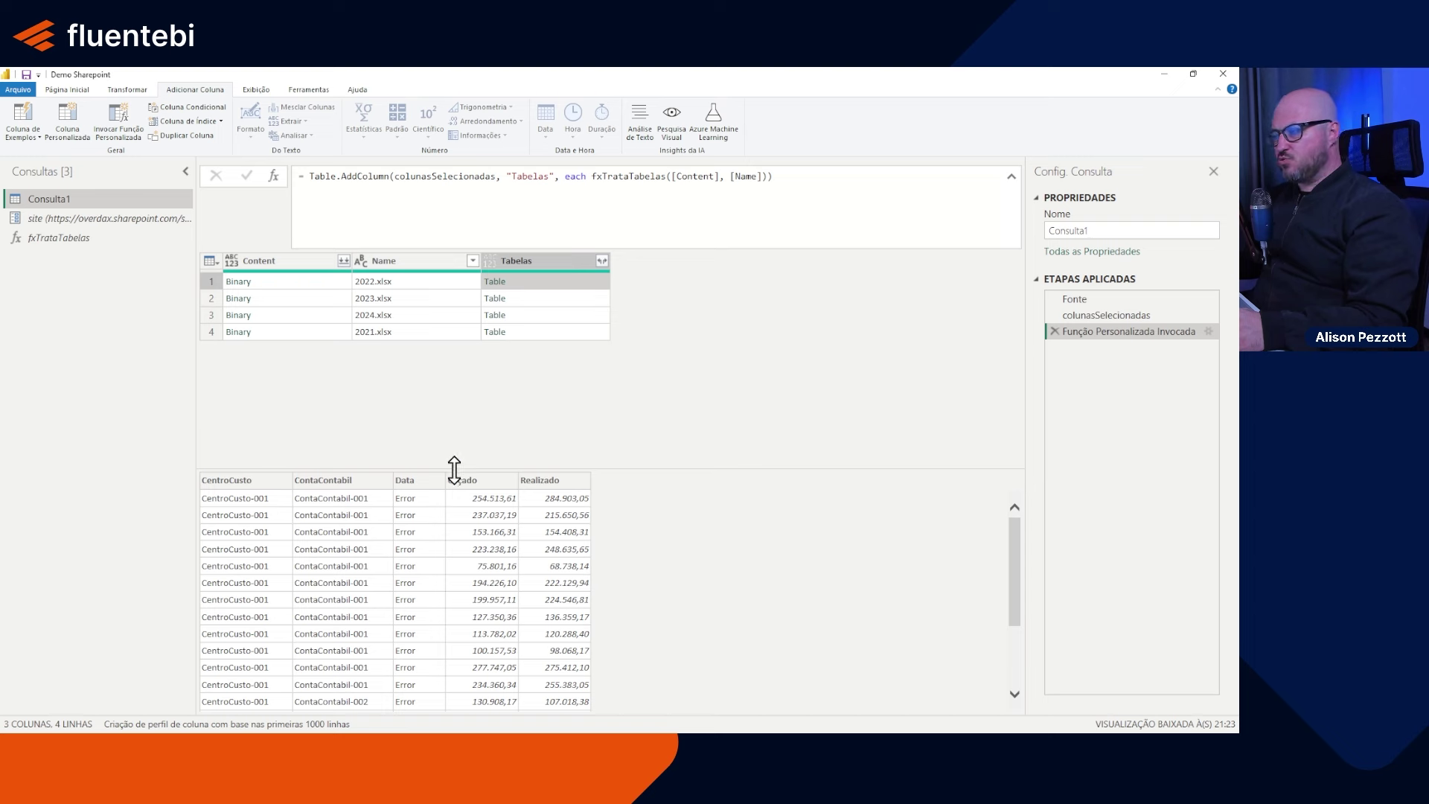
left_click(566, 301)
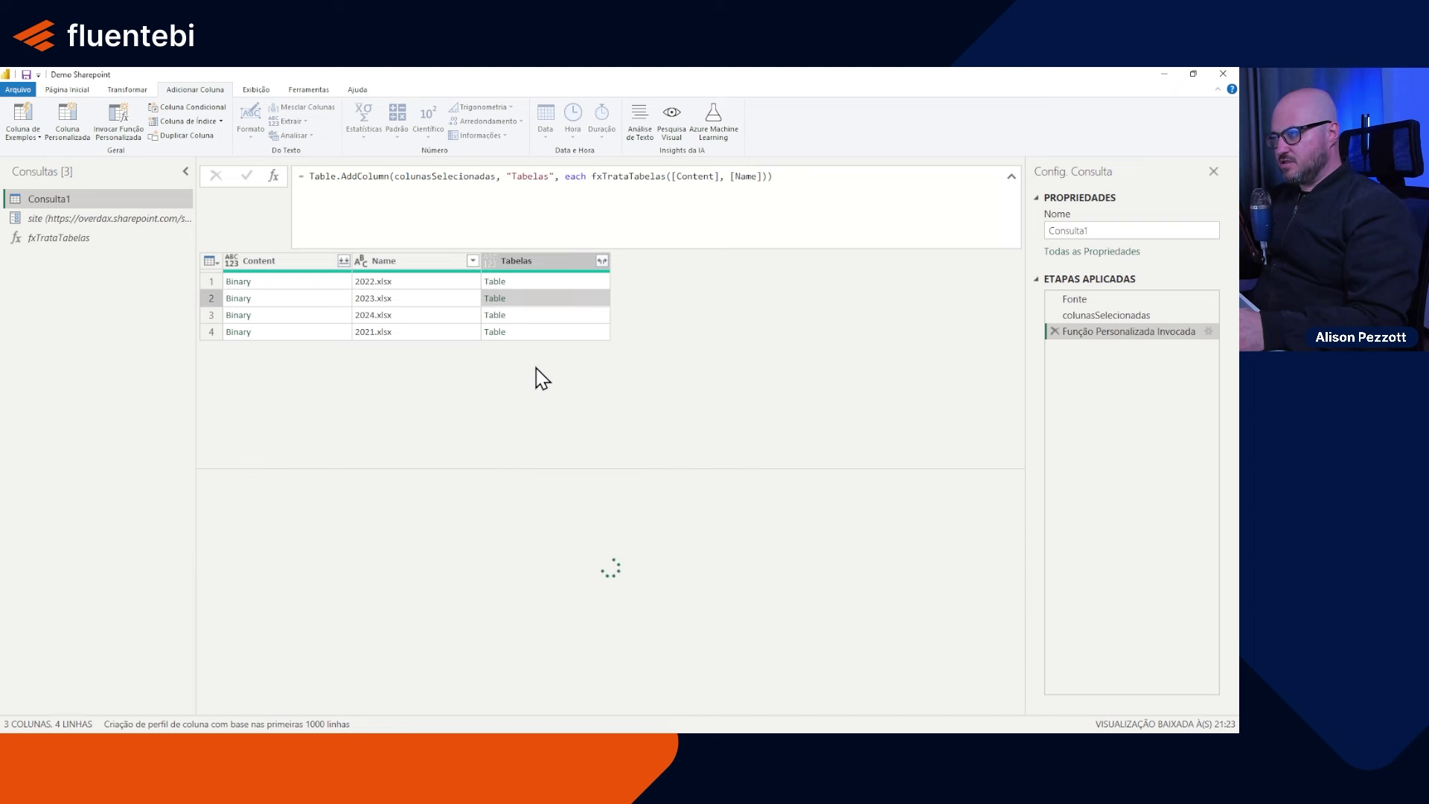
left_click(555, 317)
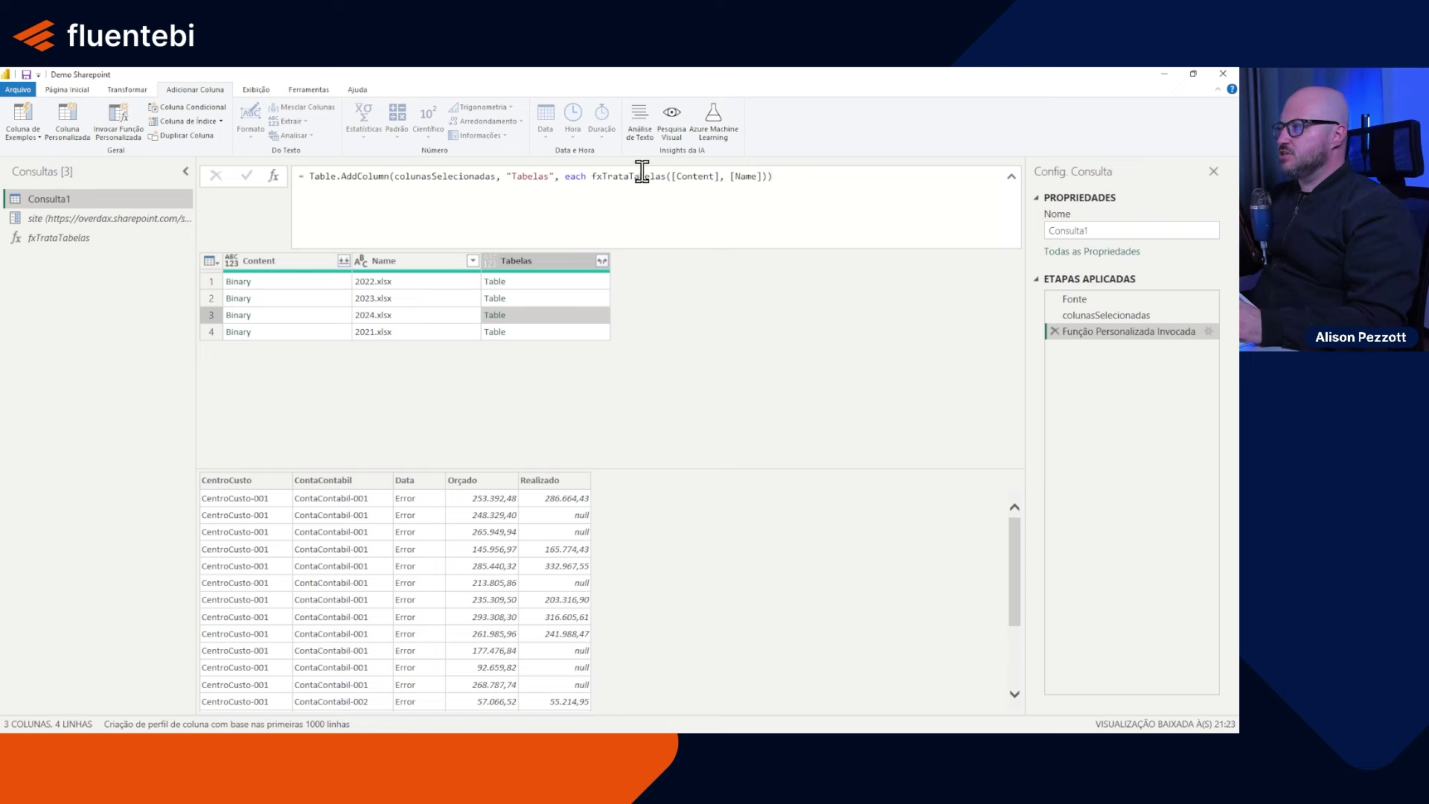
Step: In the Tabelas column formula, wrap the [Name] argument in Text.BeforeDelimiter with ".xlsx" as the delimiter
left_click(729, 176)
left_click(787, 176)
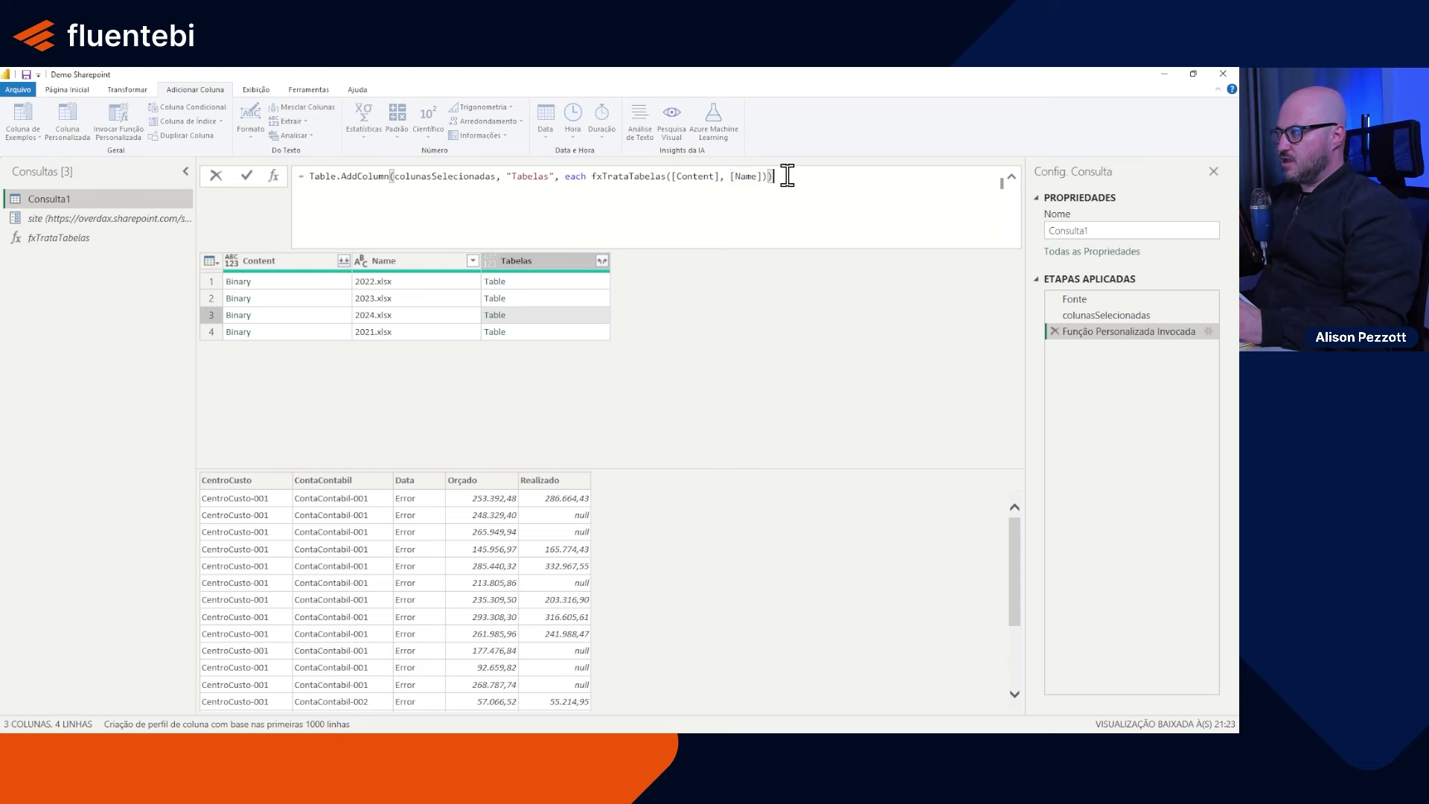
left_click(730, 175)
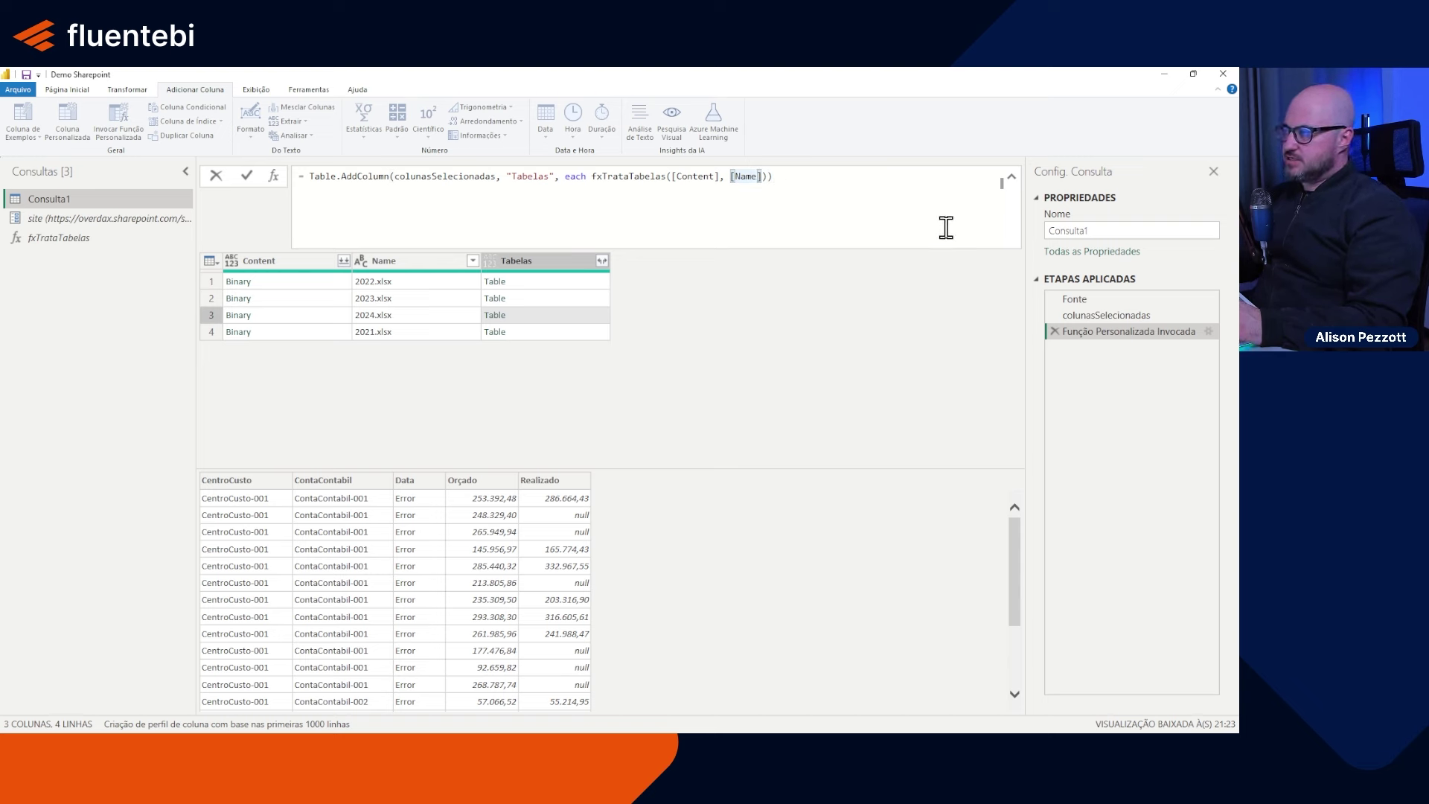
type("Text")
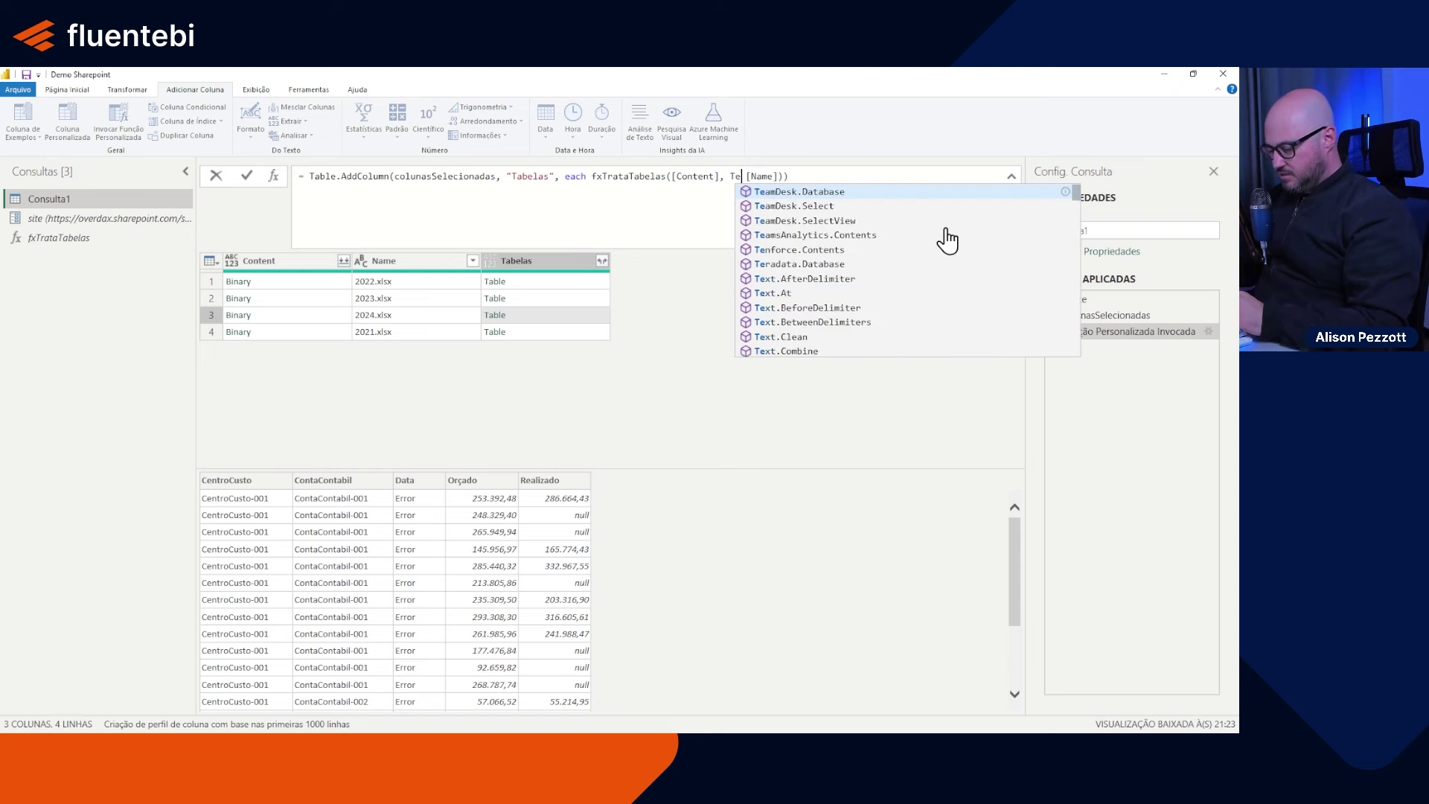
type(".Ber")
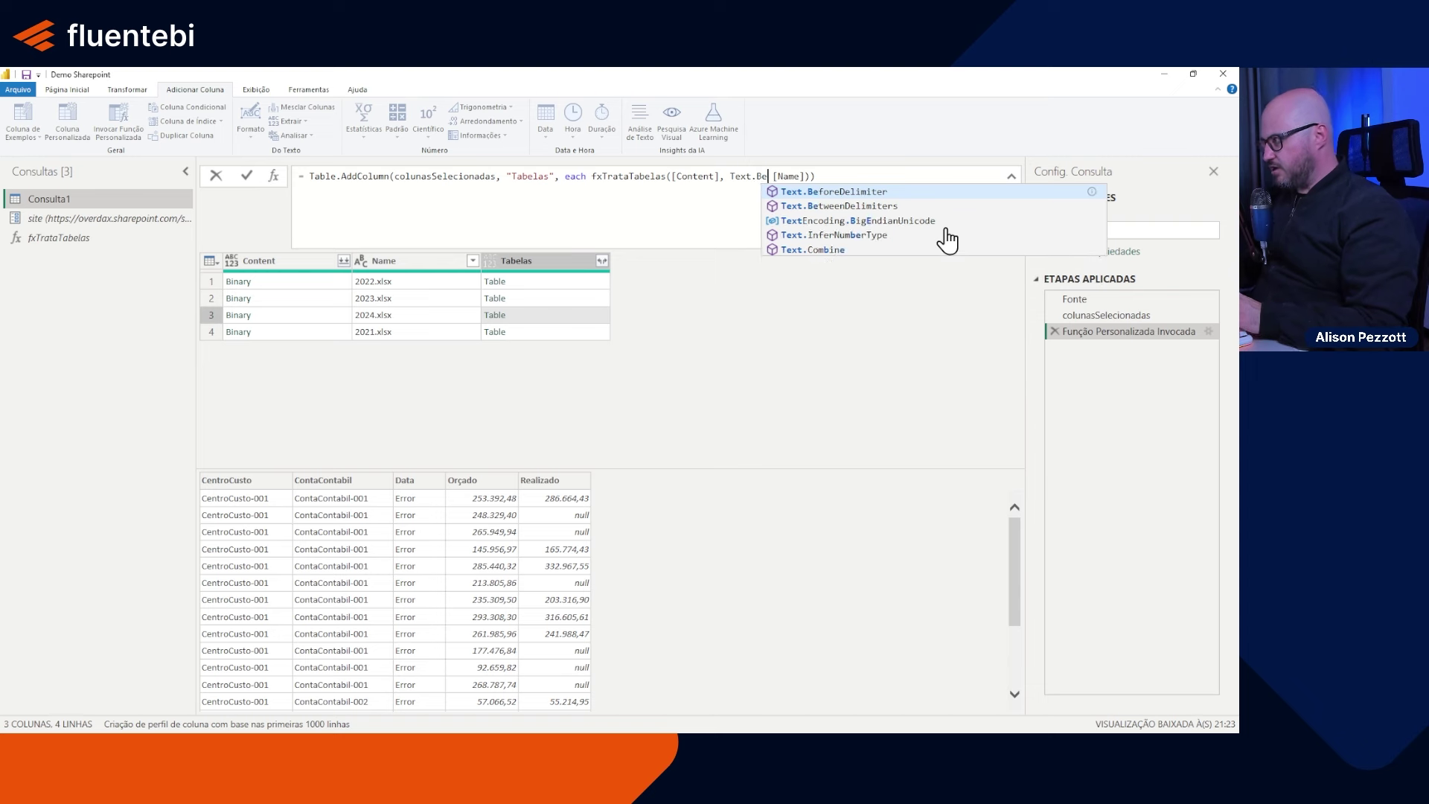
key("Tab")
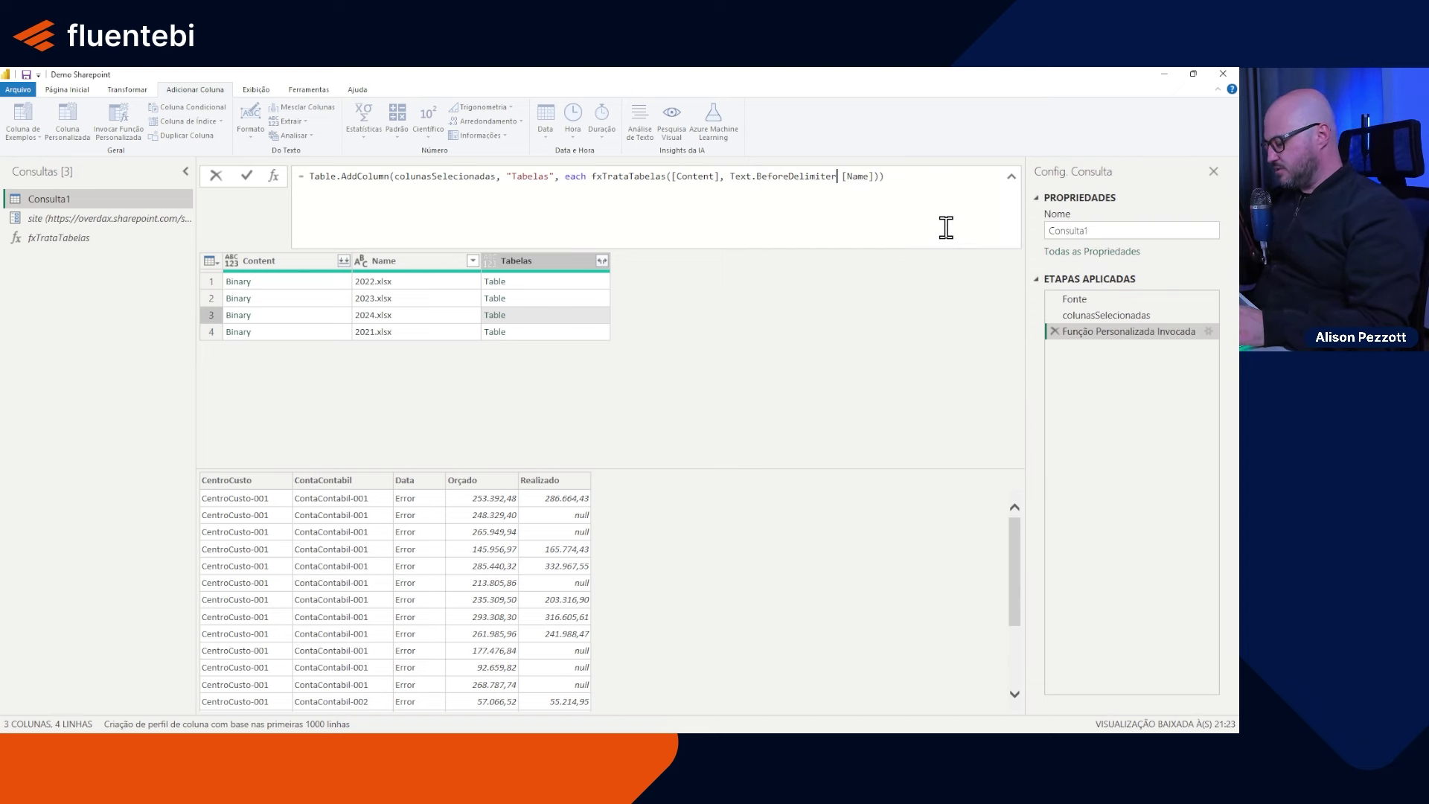
type("(")
key("Right")
key("Right")
key("Right")
key("Right")
key("Right")
key("Right")
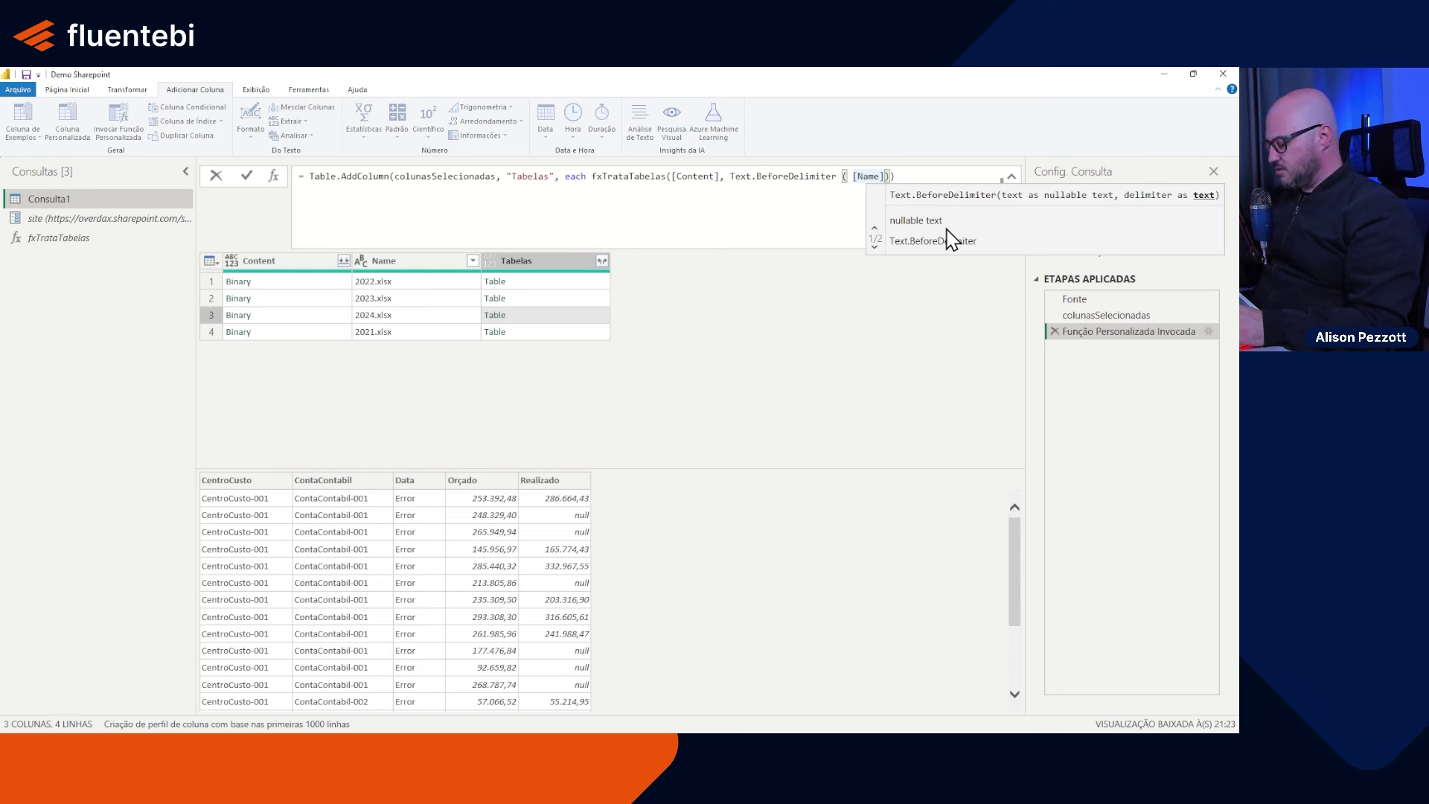
type(", \".xlsx")
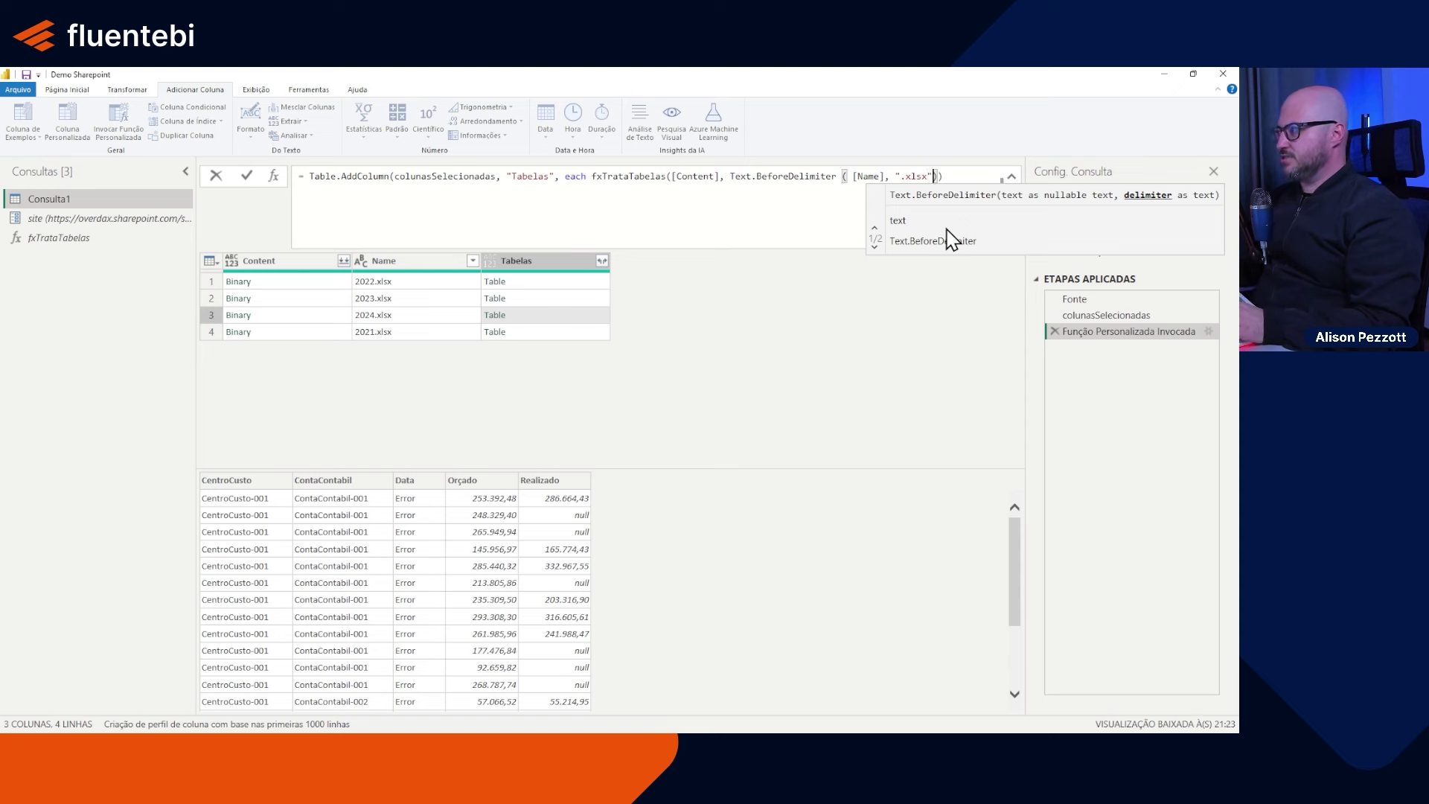
key("Right")
key("Right")
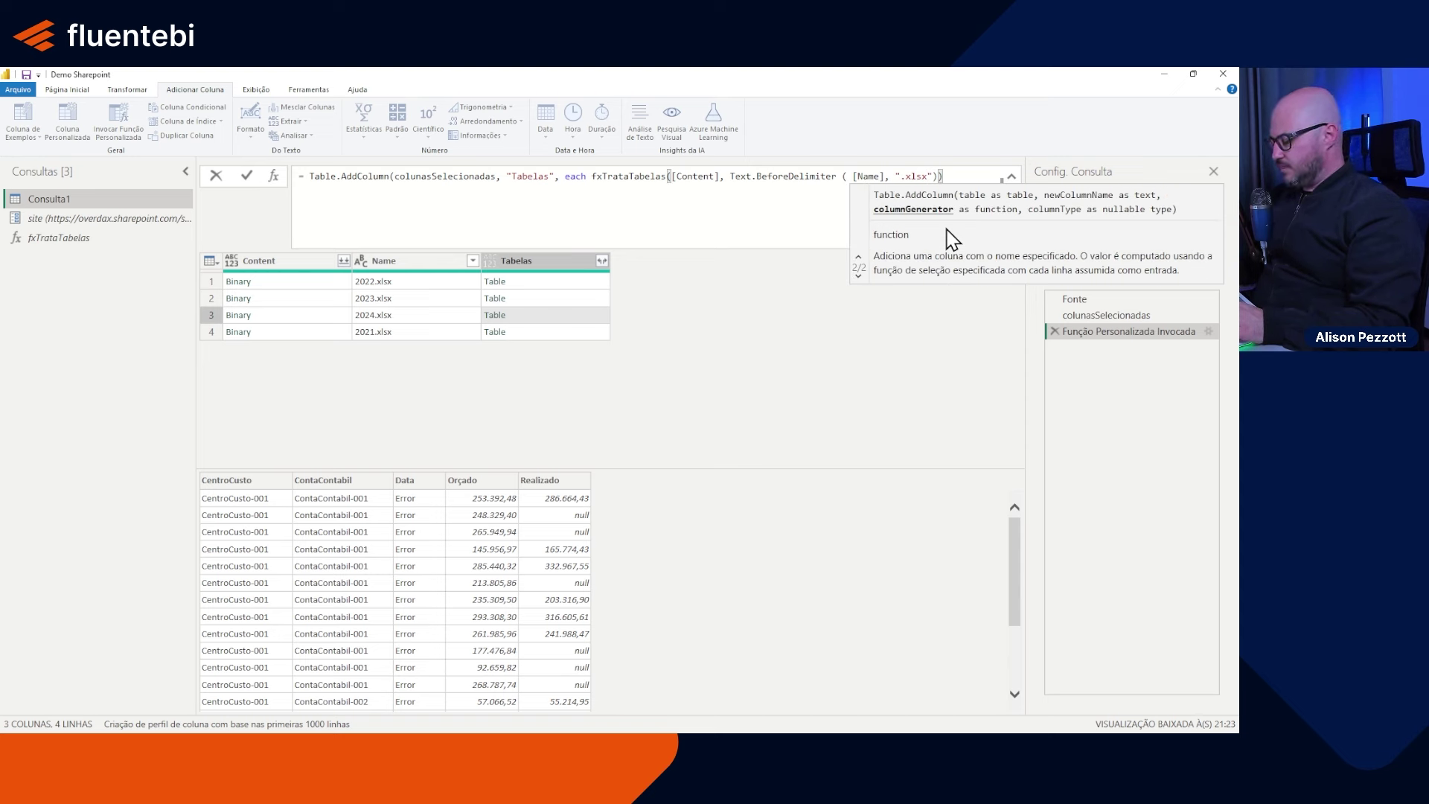
Step: Add type table as the column type argument of the Tabelas column's Table.AddColumn formula and apply it
type(", ")
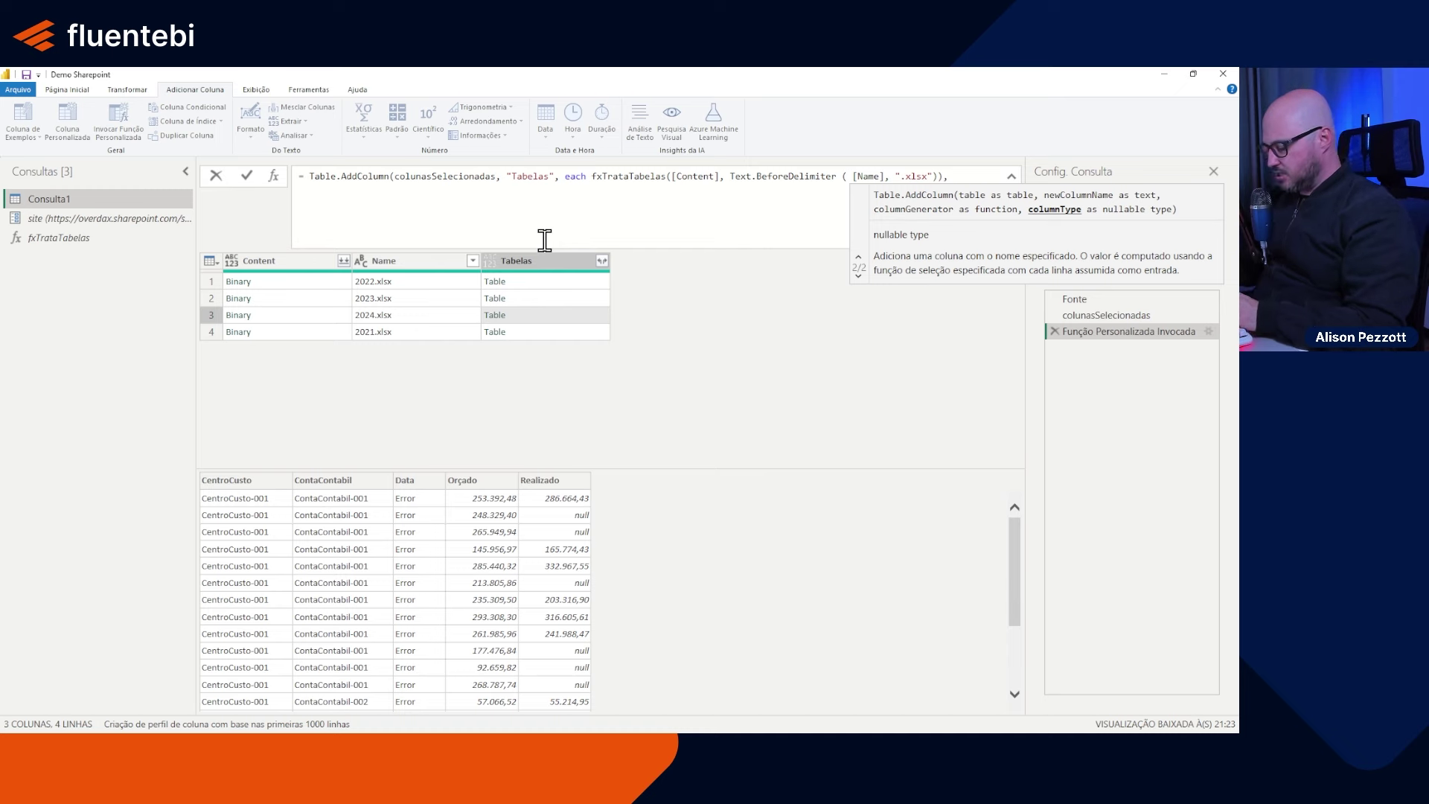
type("type ")
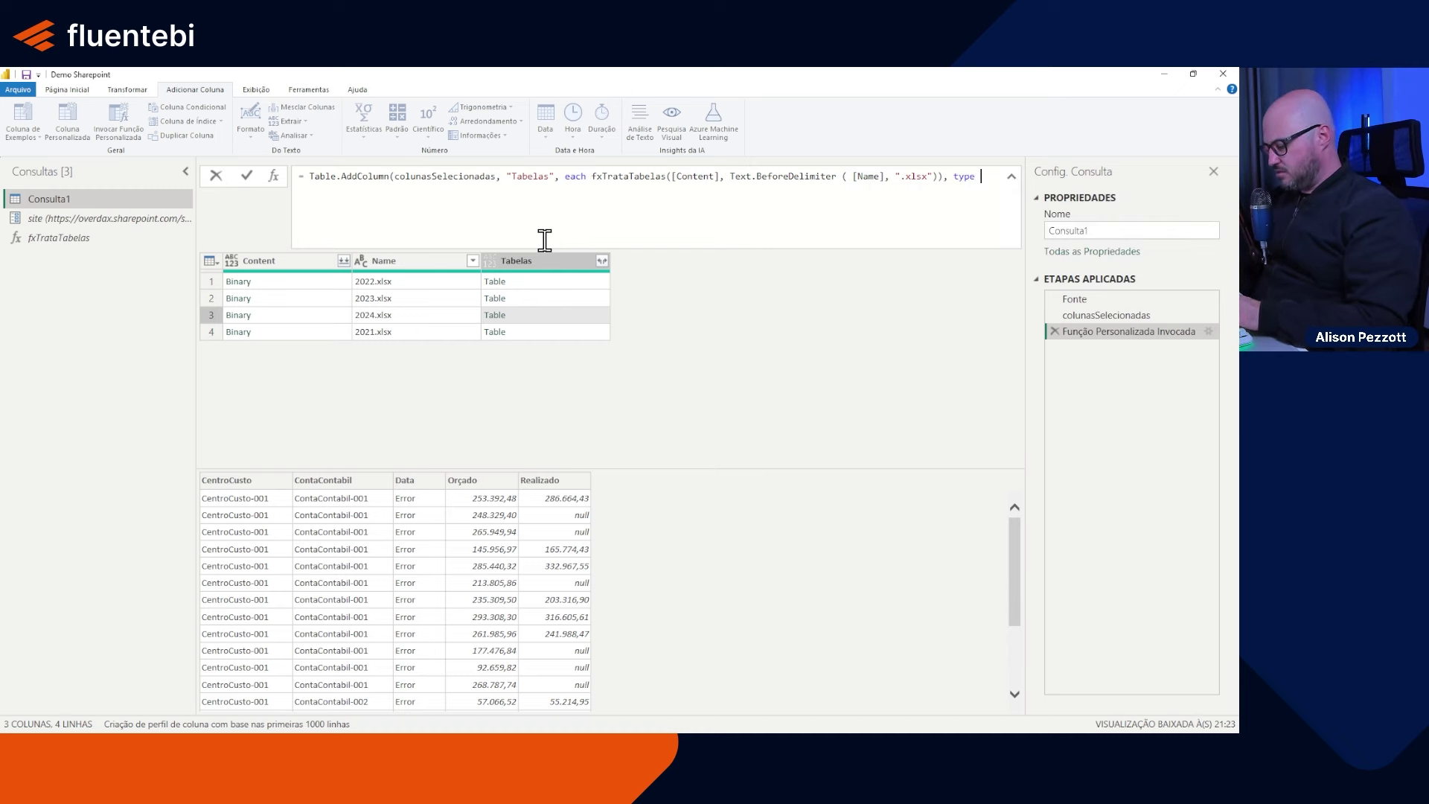
type("tale")
key("BackSpace")
key("BackSpace")
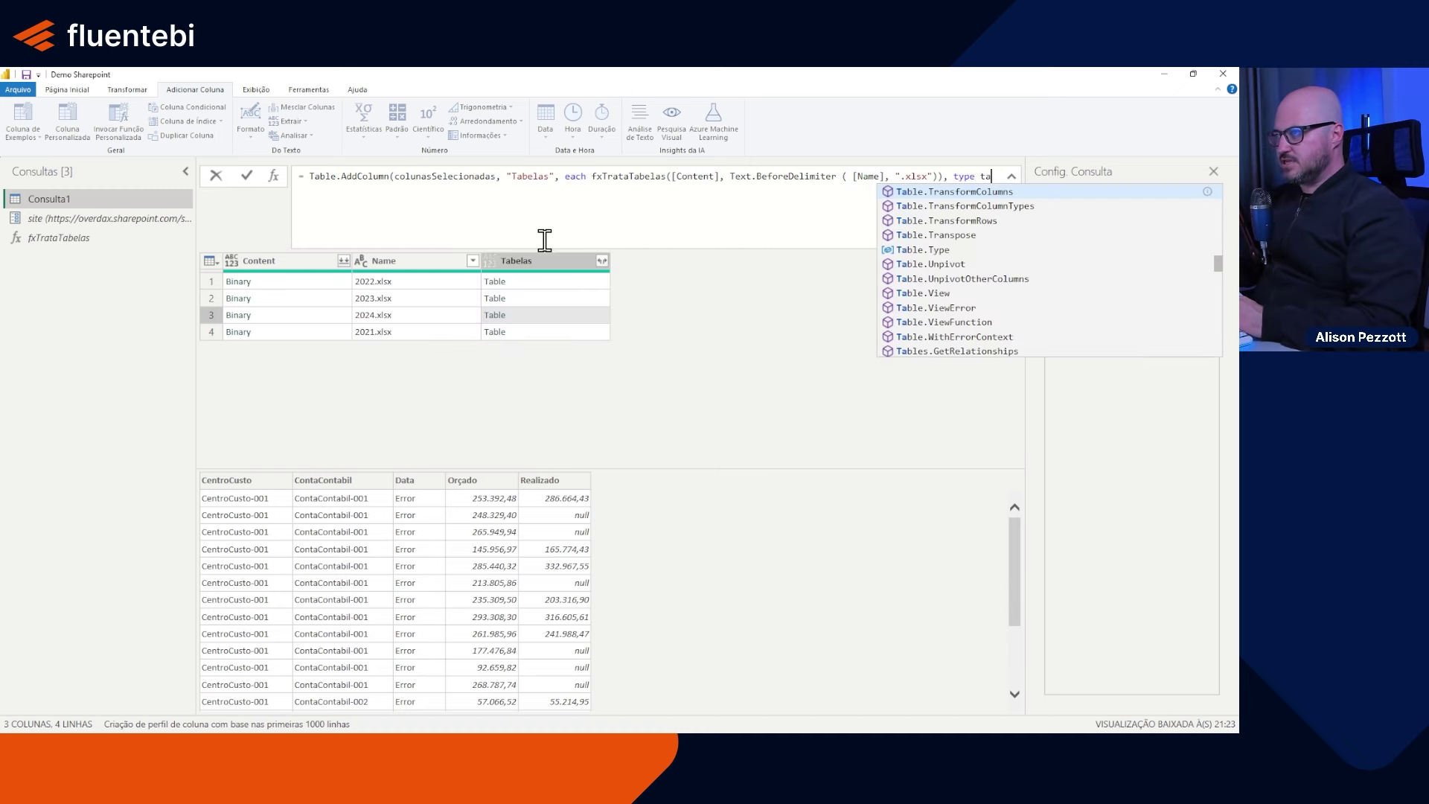
type("ble")
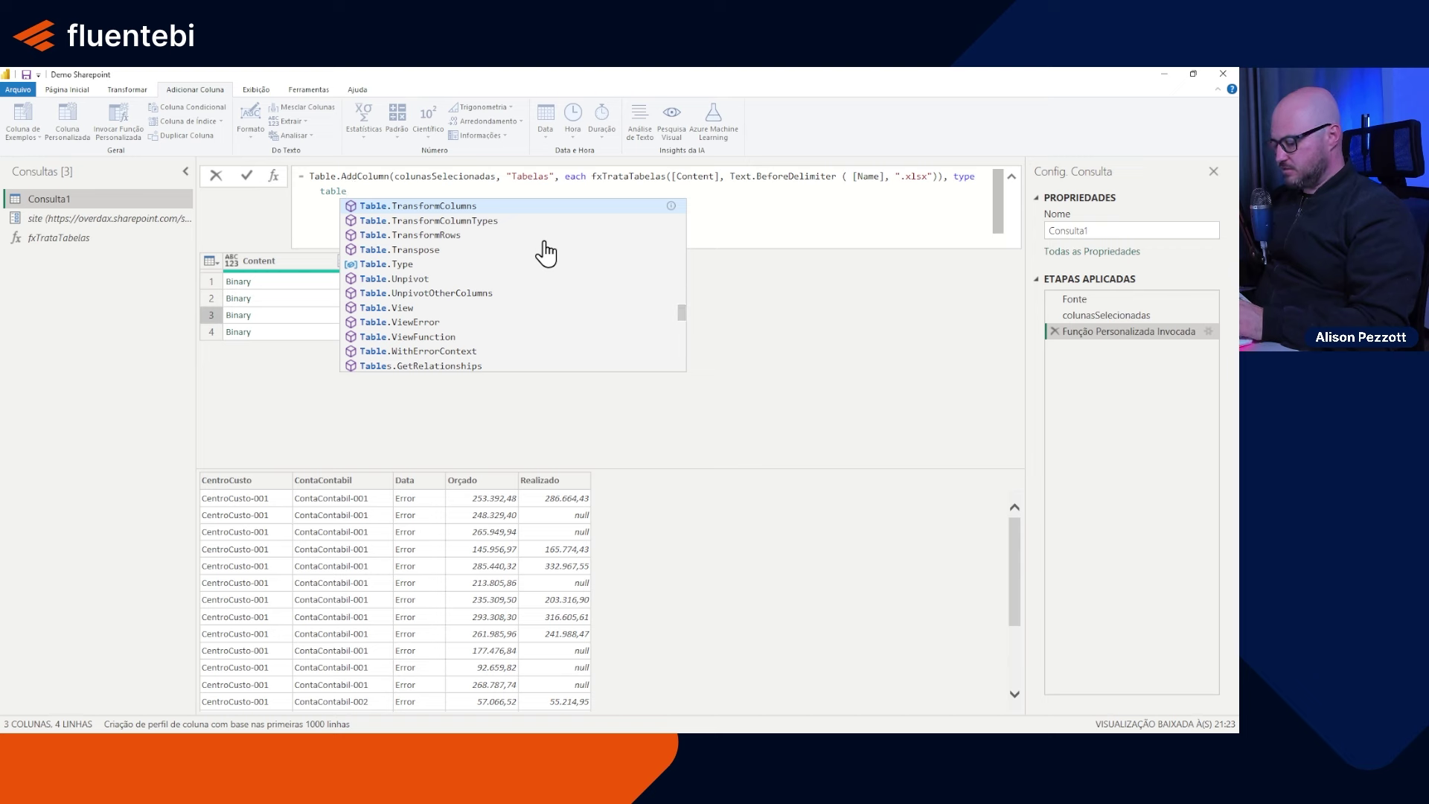
type(")")
key("Return")
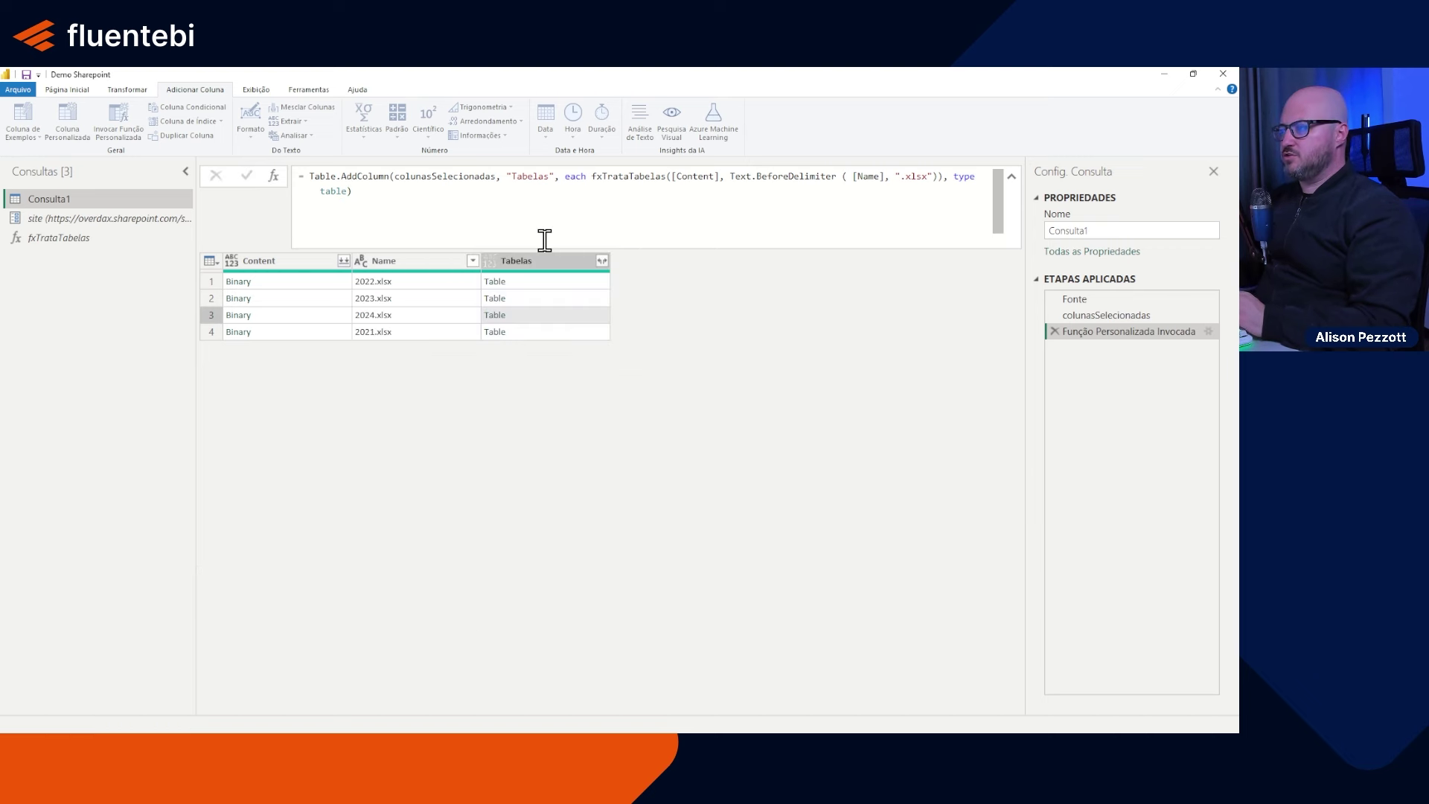
Step: Preview the nested tables in the Tabelas column for all four yearly files, checking their Data values
left_click(596, 290)
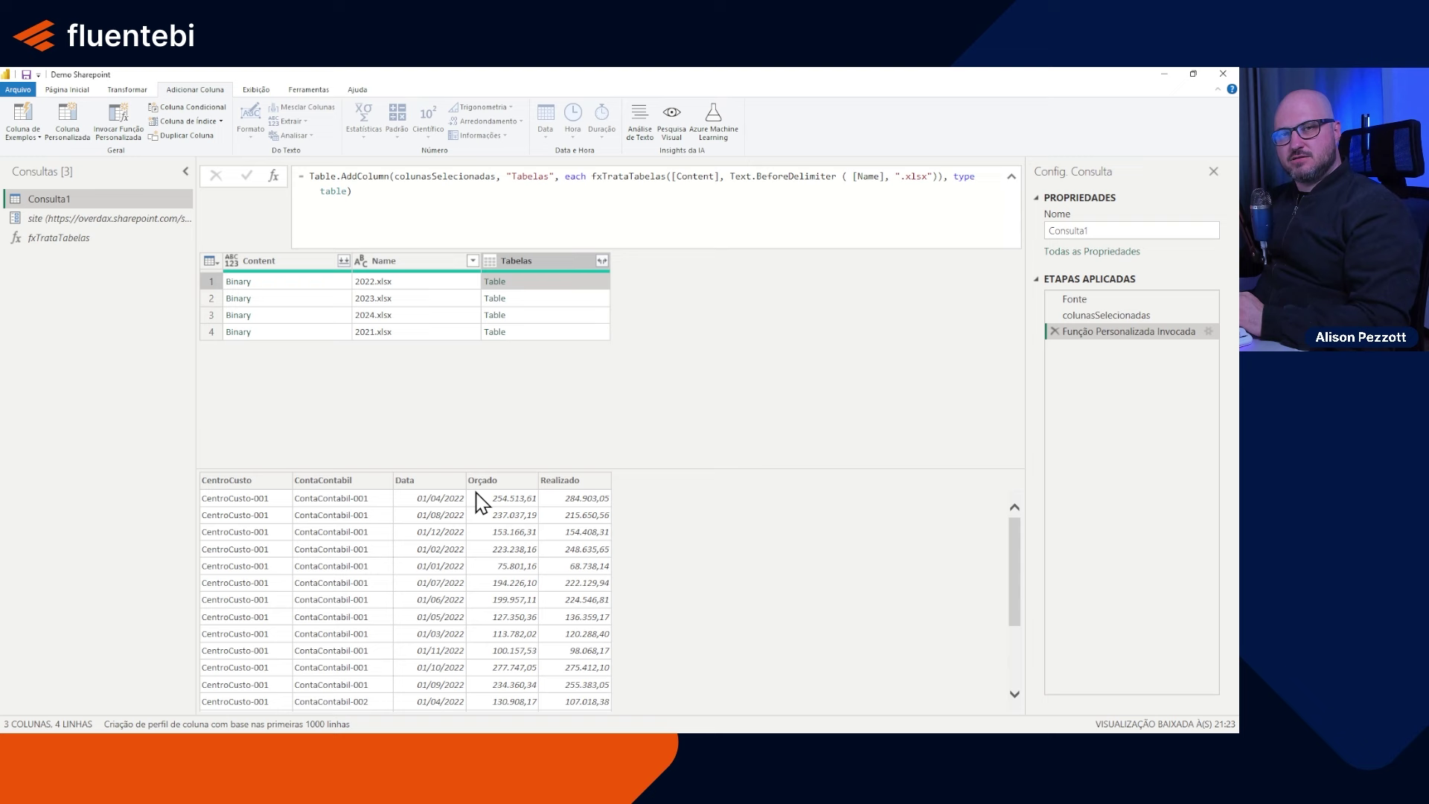
left_click(585, 301)
left_click(588, 318)
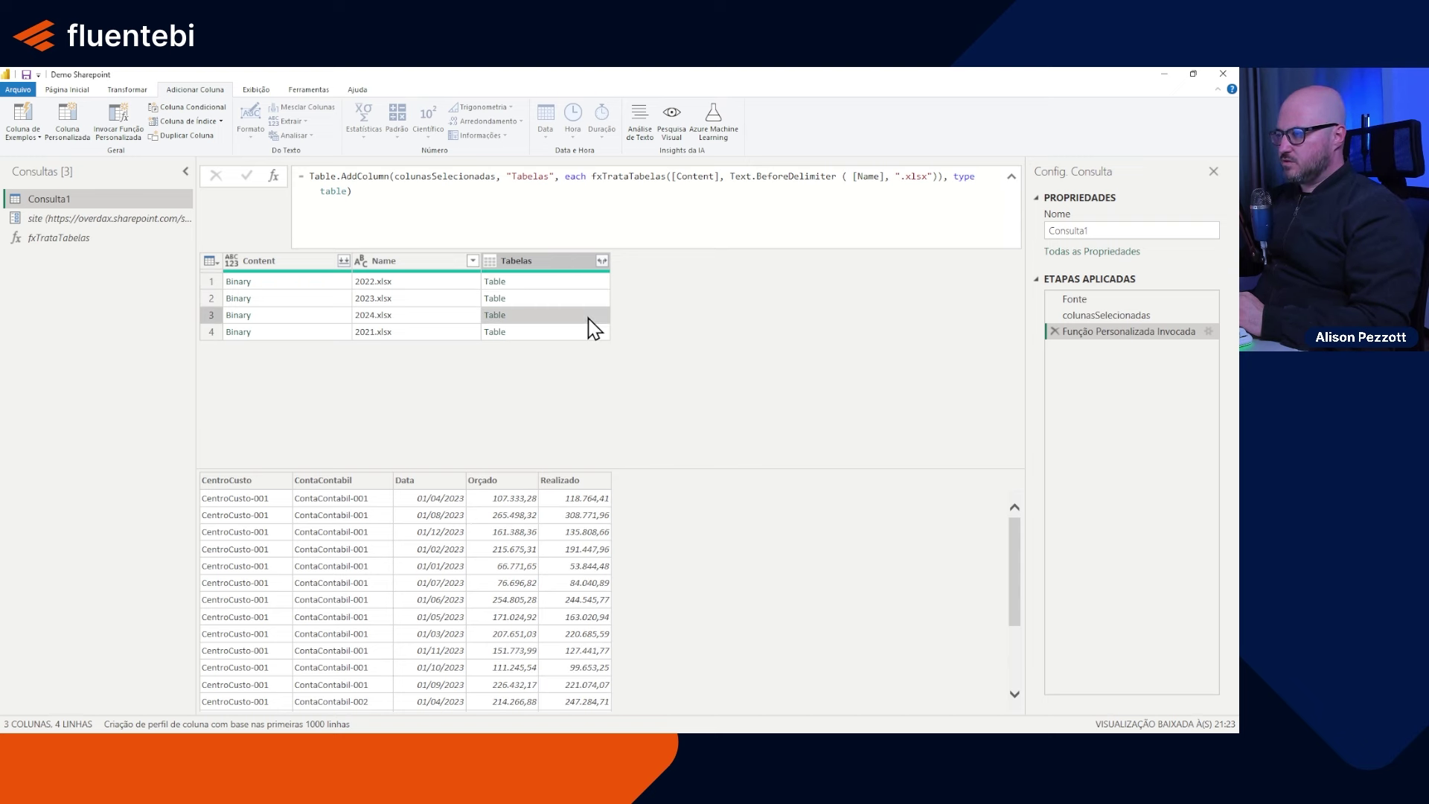
left_click(591, 336)
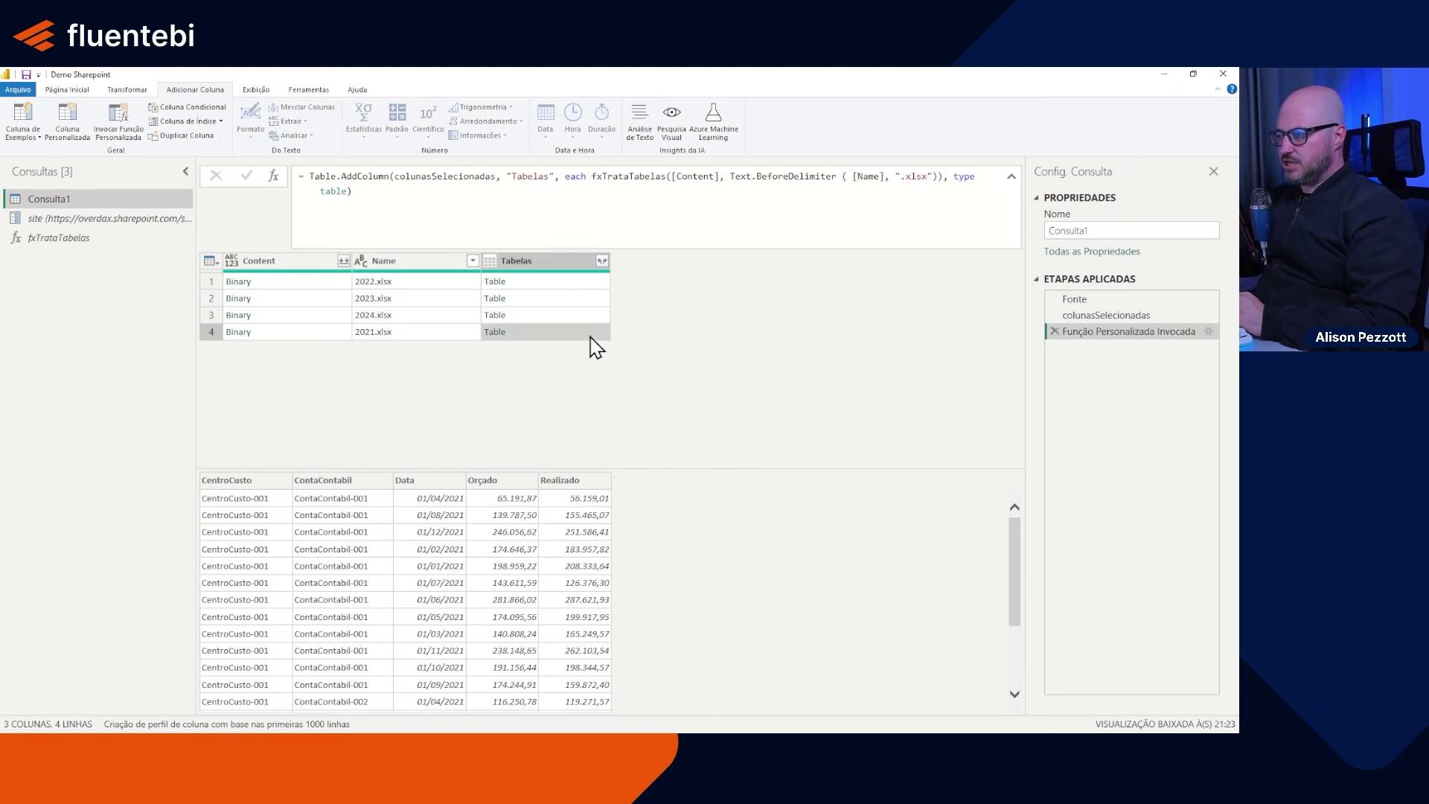
left_click(593, 283)
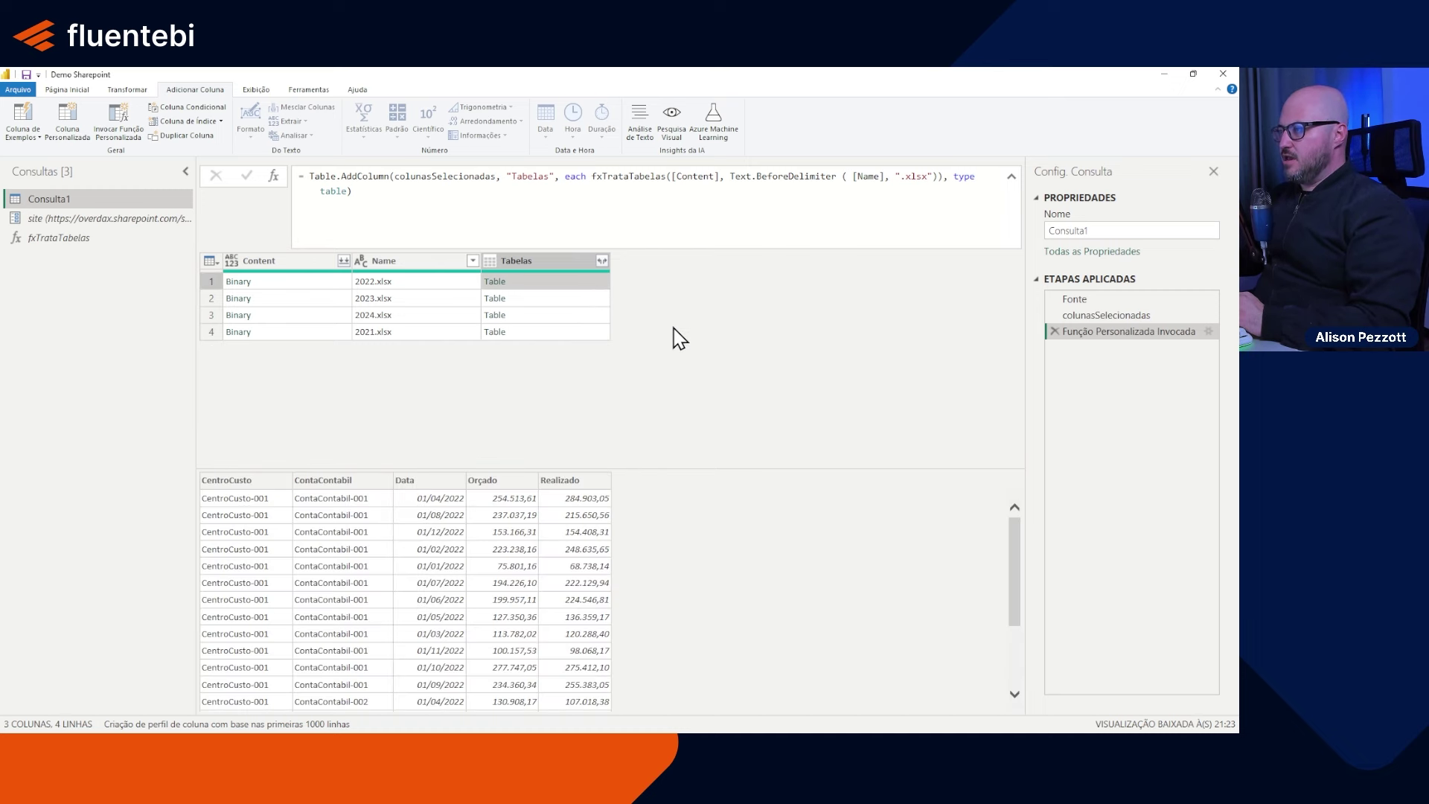
Step: Try expanding the Tabelas column into all its fields without the original column name as prefix, and delete that expansion step
left_click(544, 262)
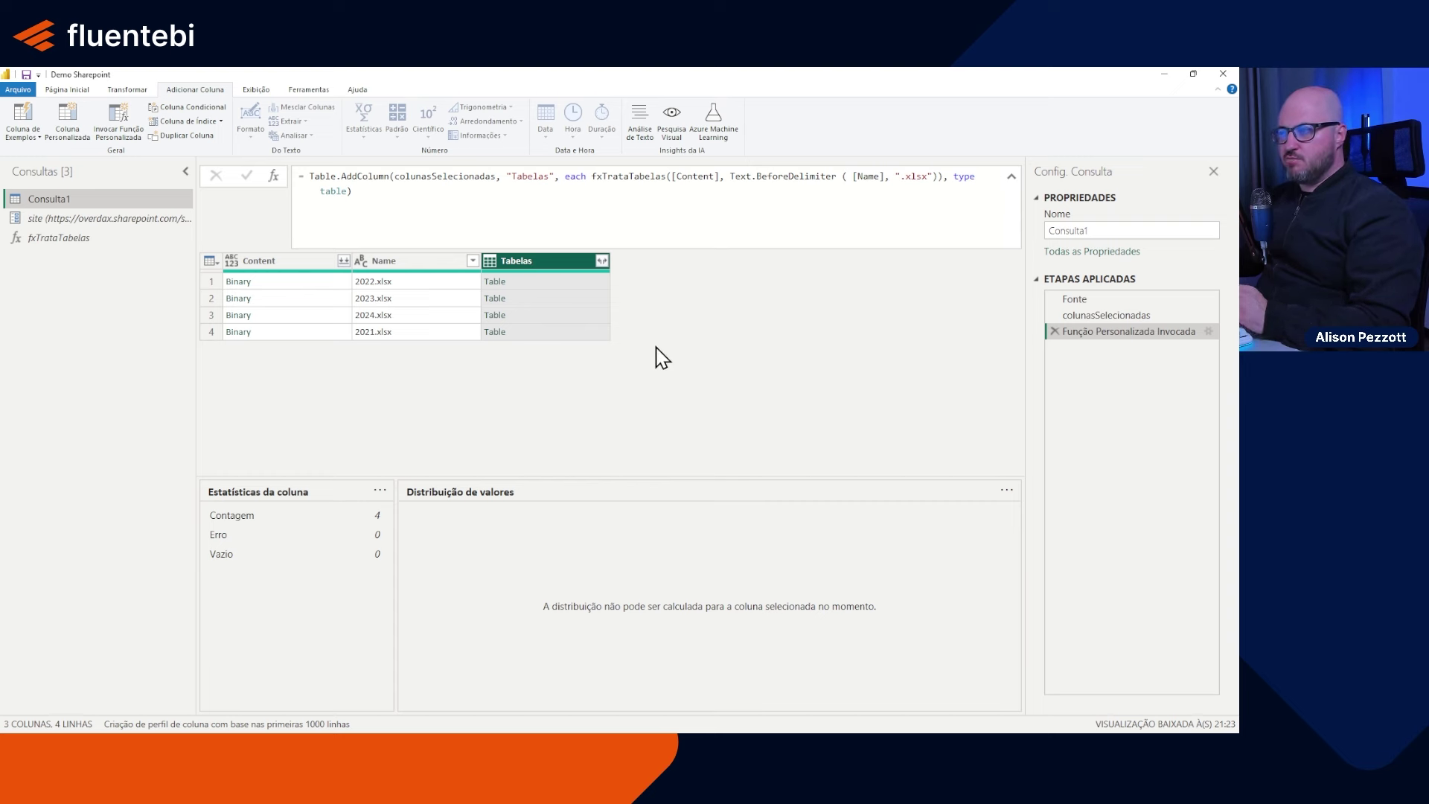
left_click(602, 261)
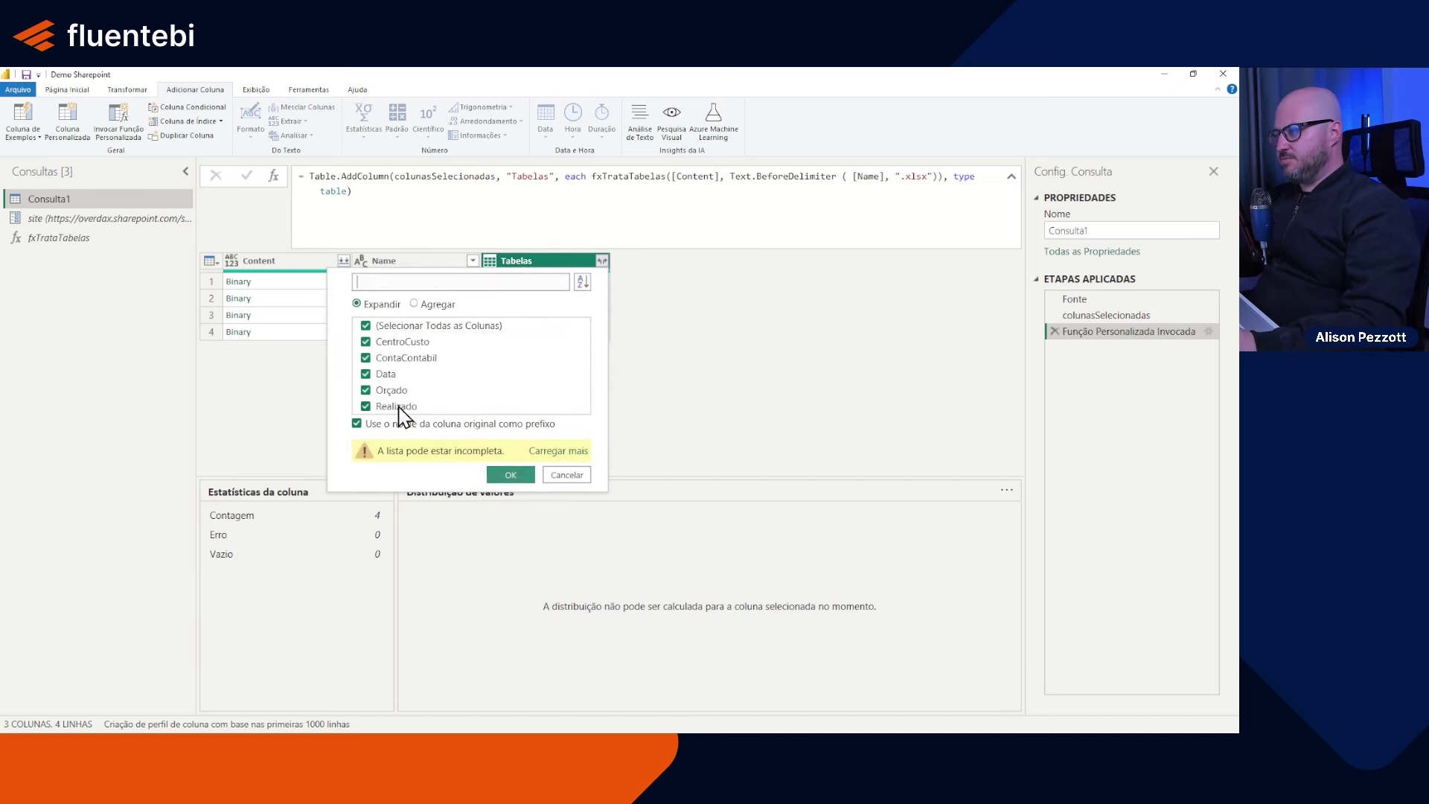
left_click(358, 423)
left_click(509, 475)
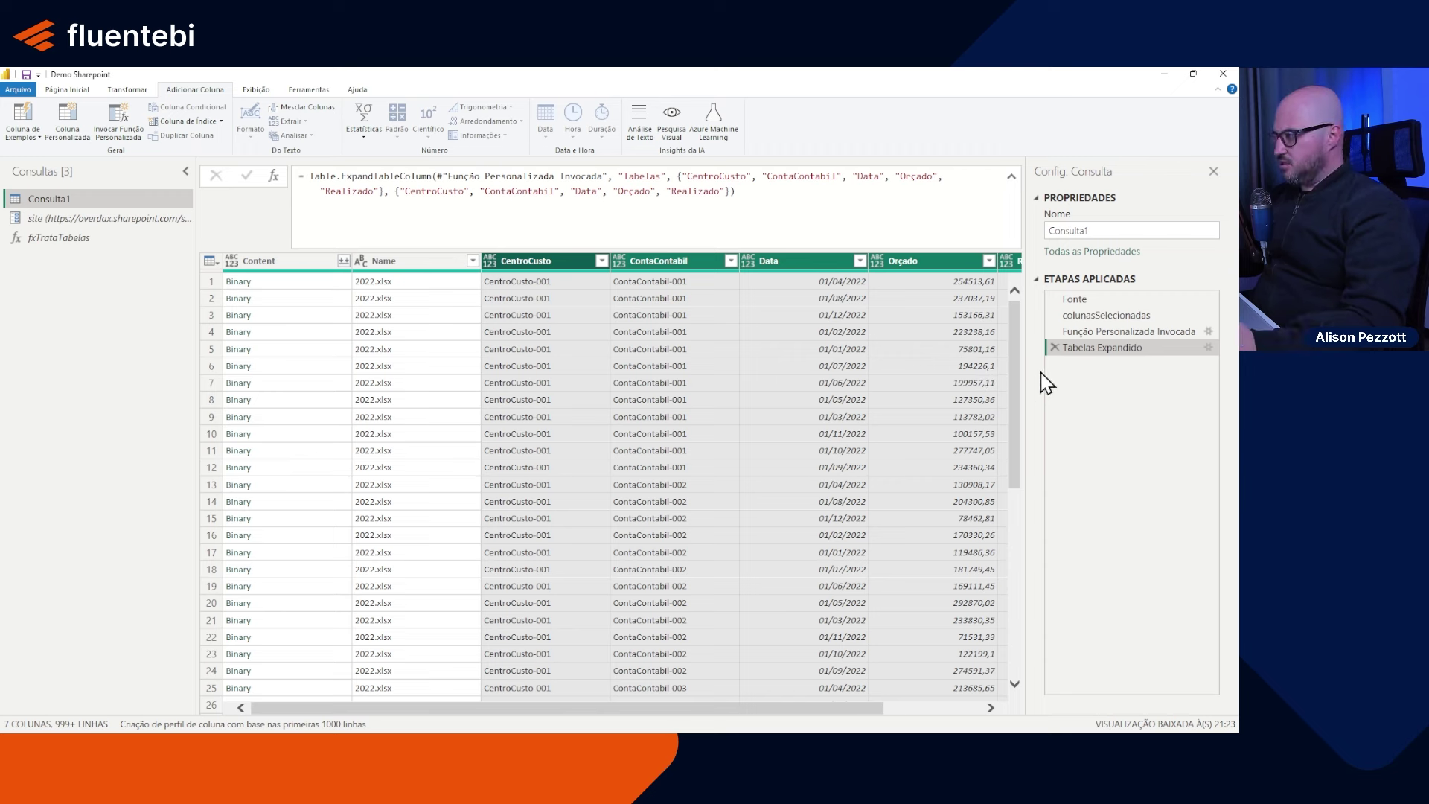
left_click(1055, 348)
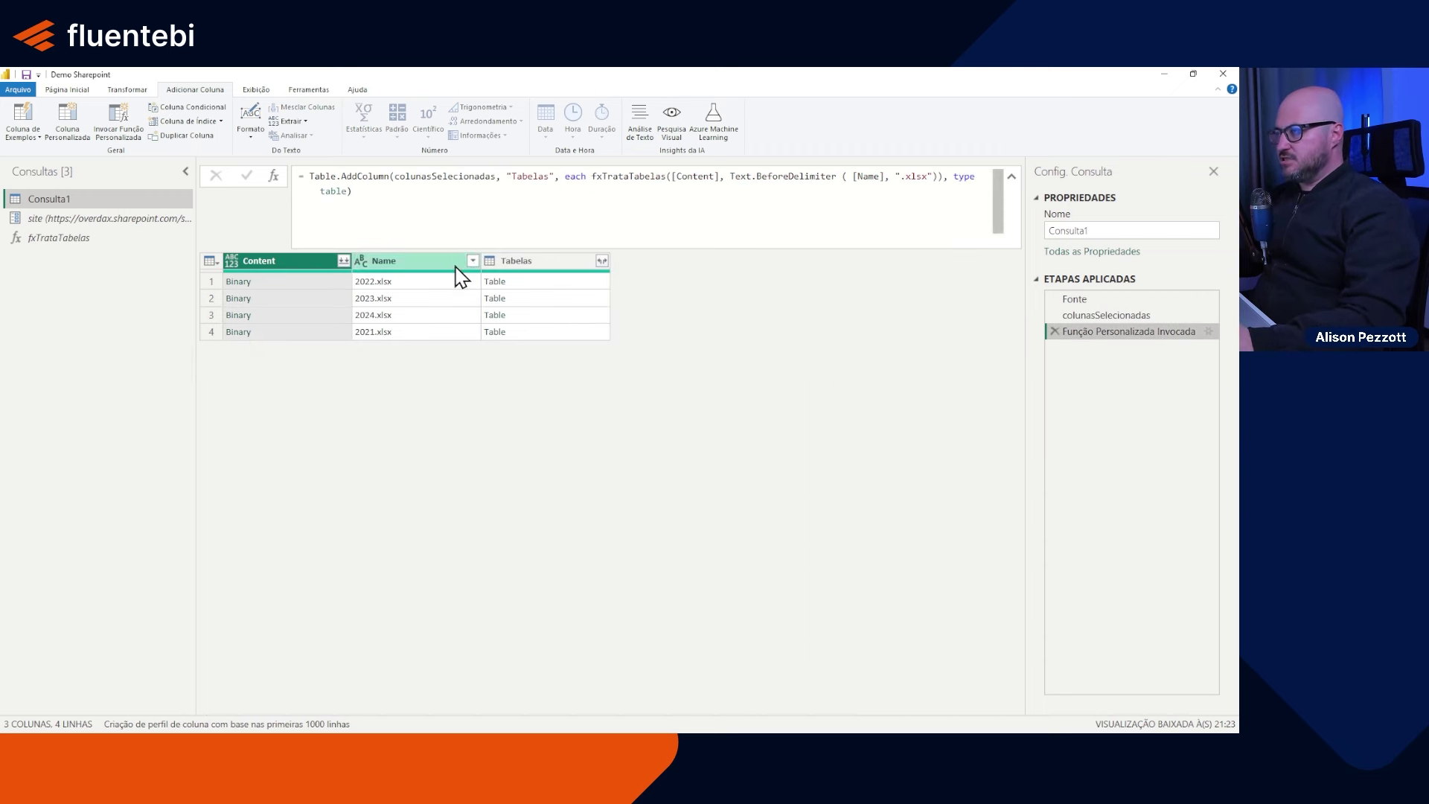
Step: Append [Tabelas] to the end of the Table.AddColumn formula to extract the Tabelas column as a list
left_click(559, 262)
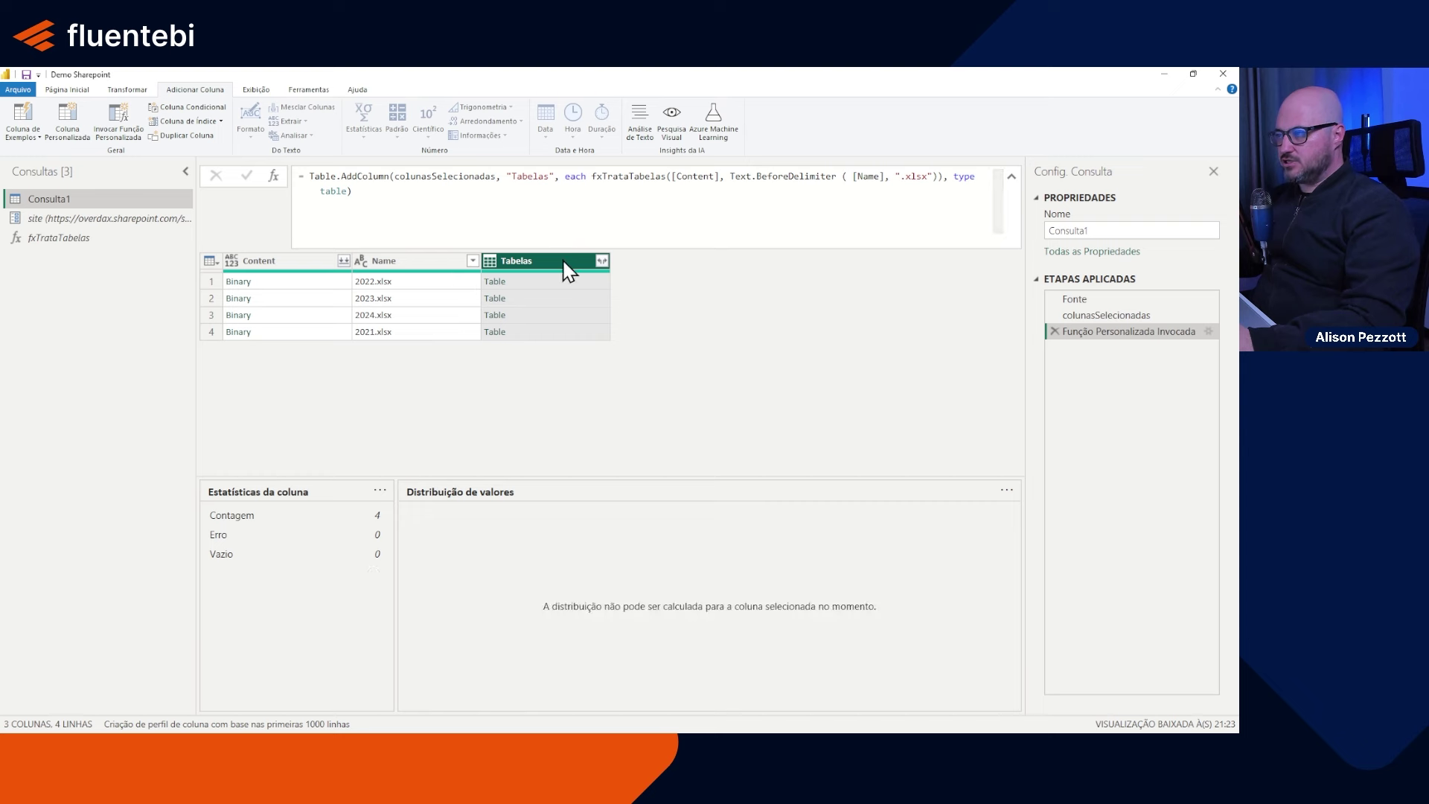
left_click(411, 199)
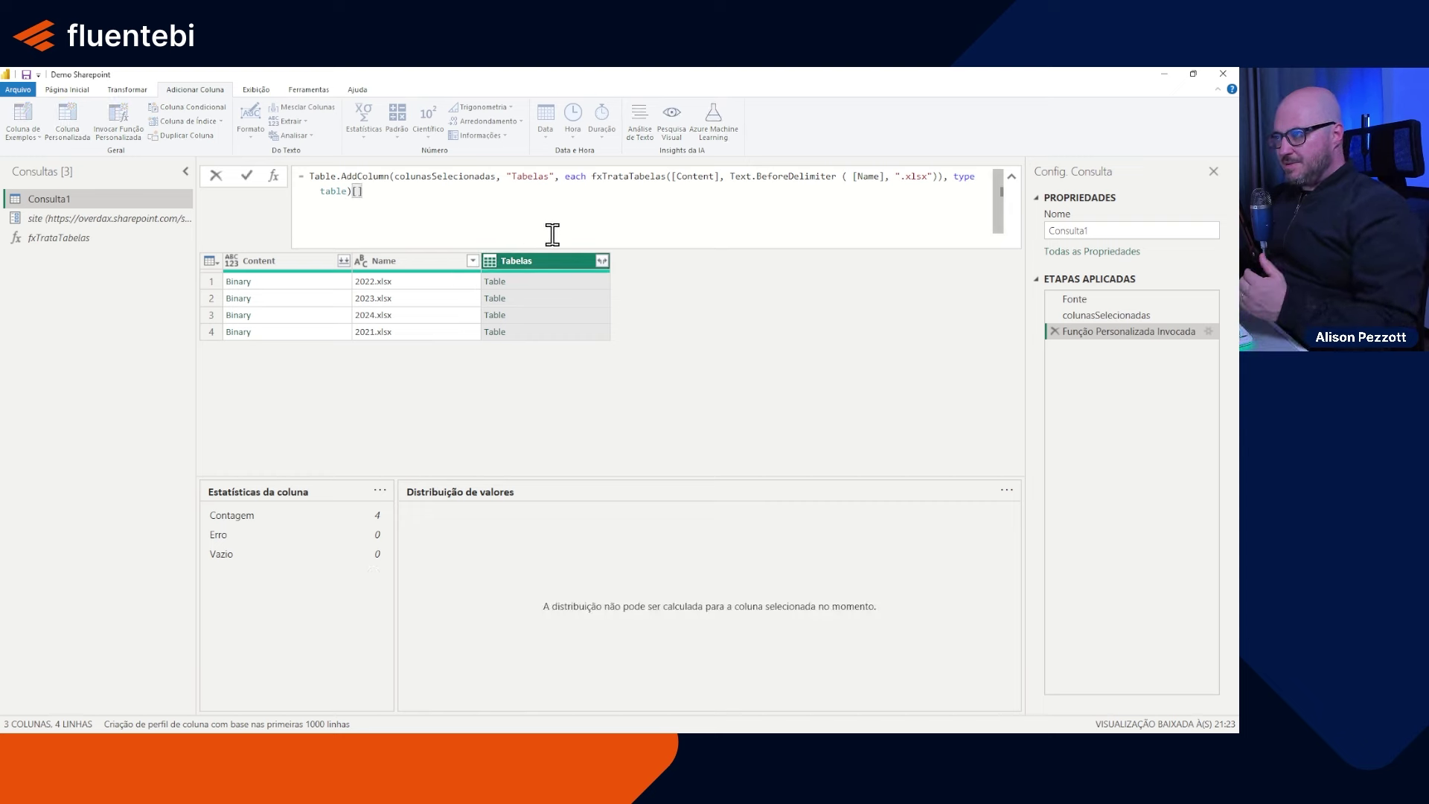
type("[Ta")
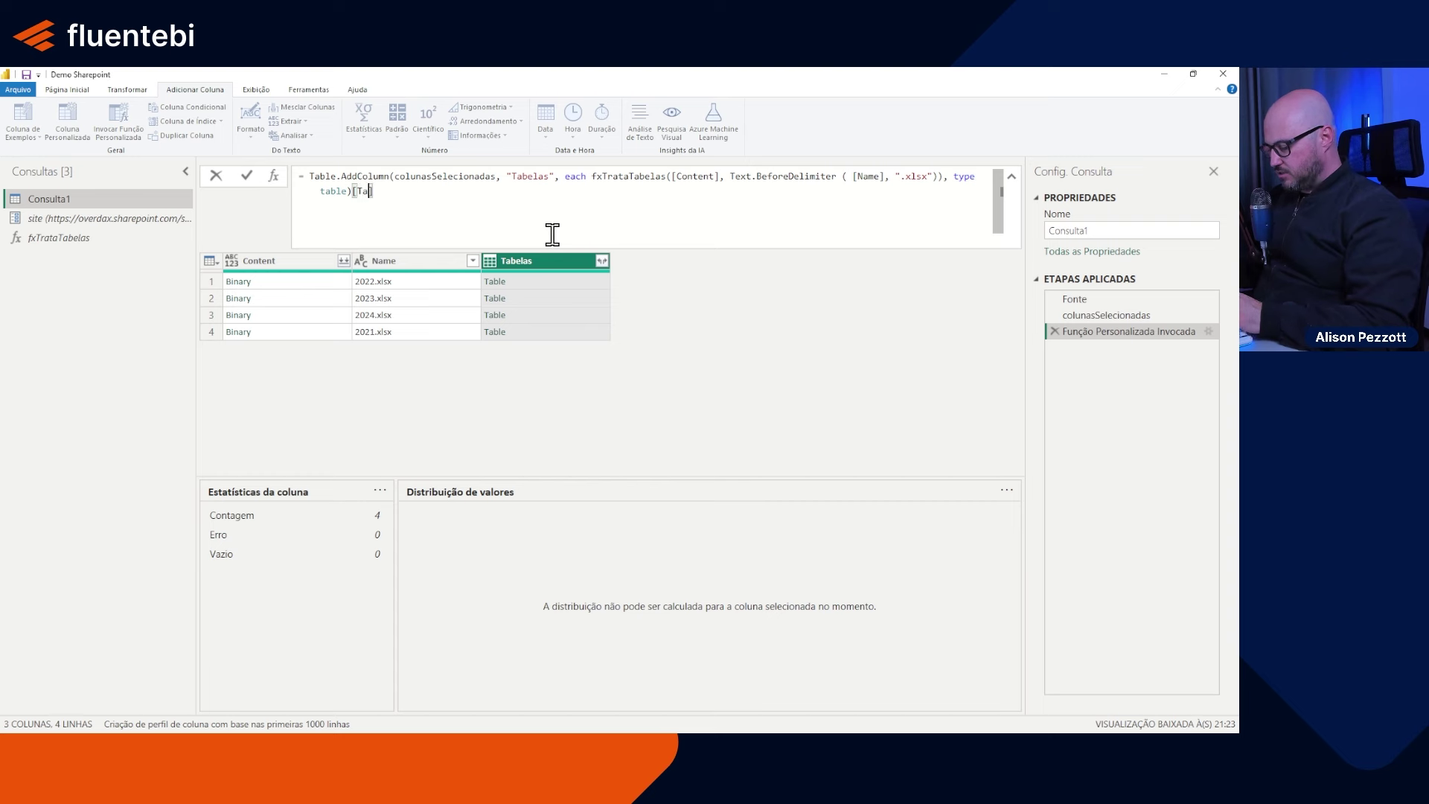
type("belas]")
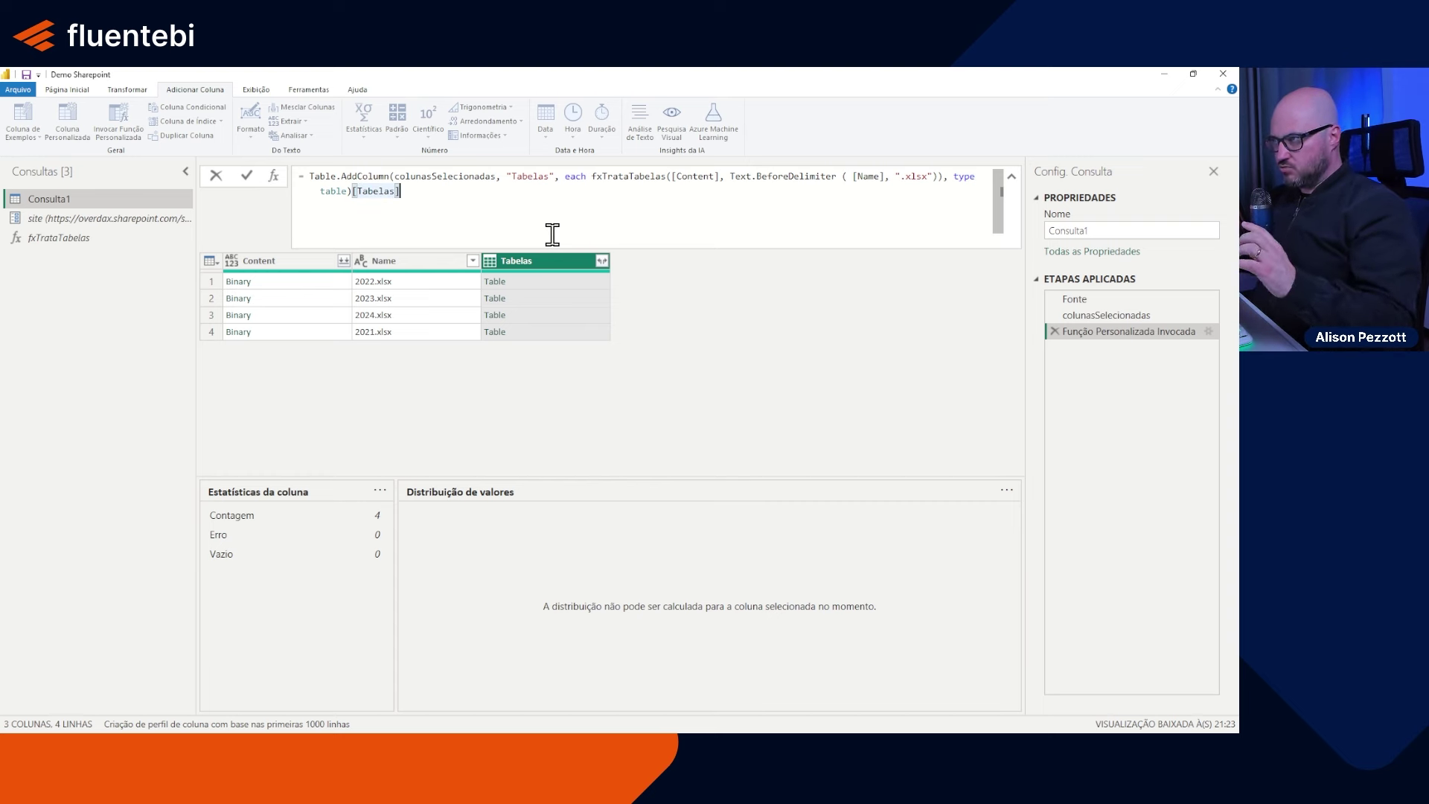
key("Return")
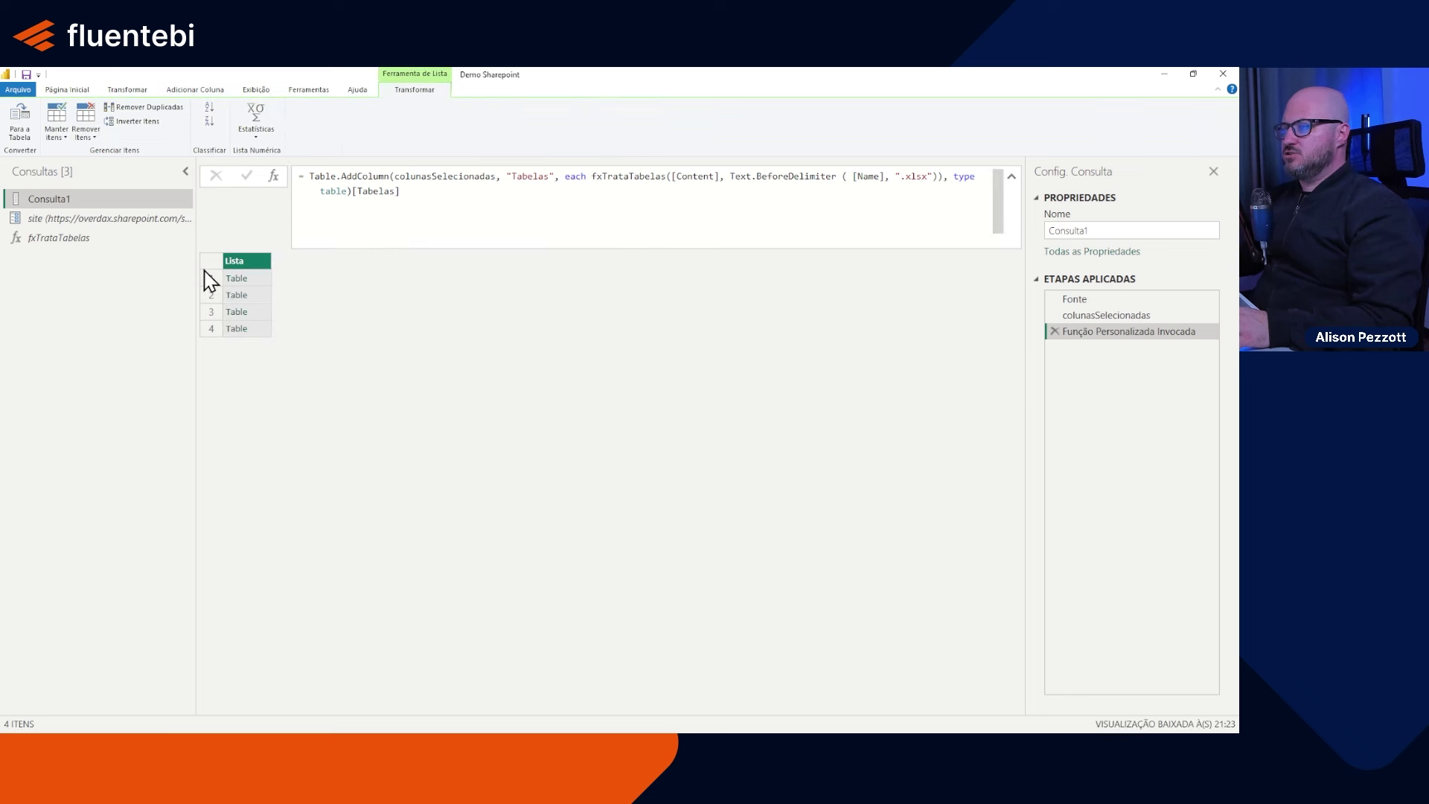
Step: Change the column reference at the end of the formula to [[Tabelas]] to keep a single-column table instead of a list
left_click(353, 192)
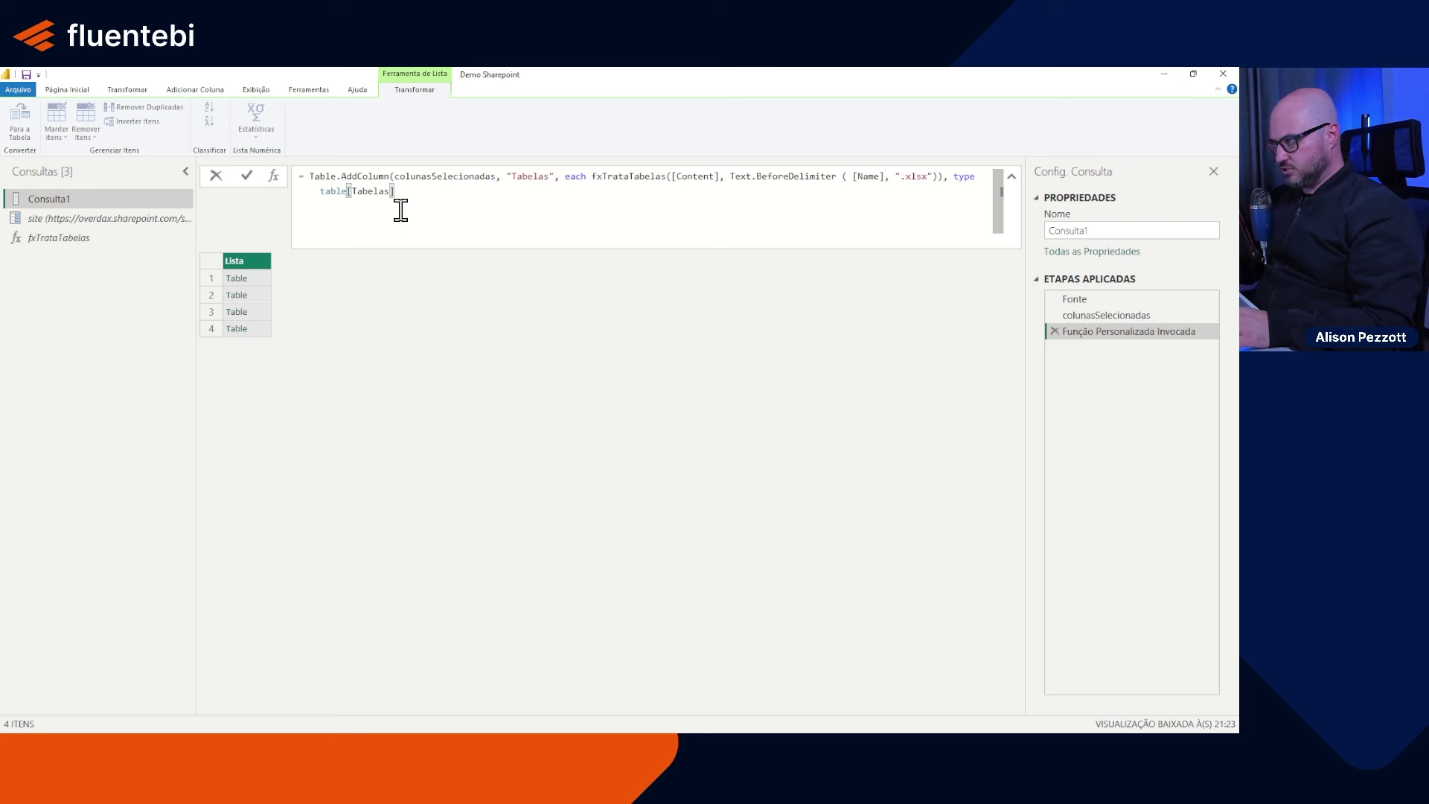
type(")")
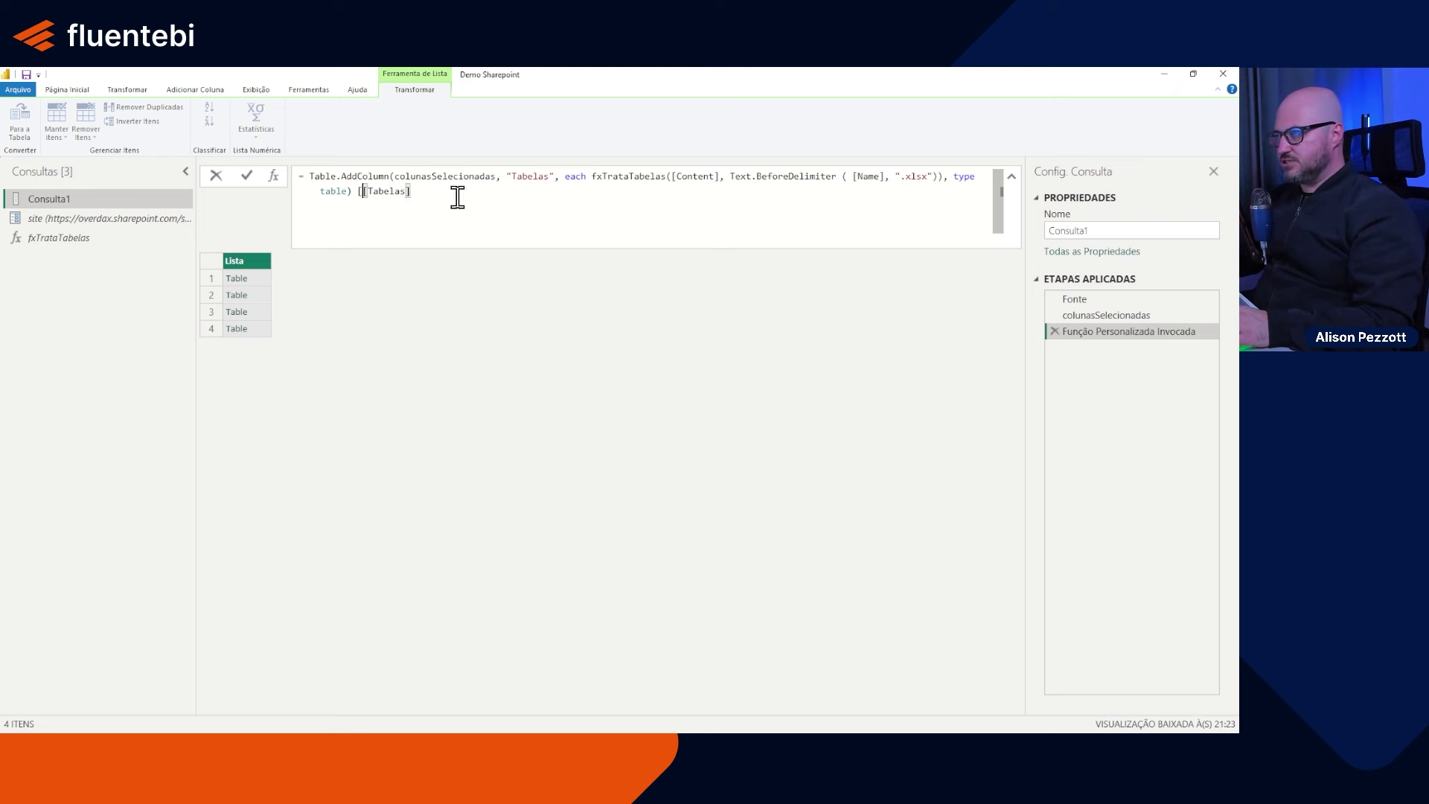
key("shift+End")
type("]")
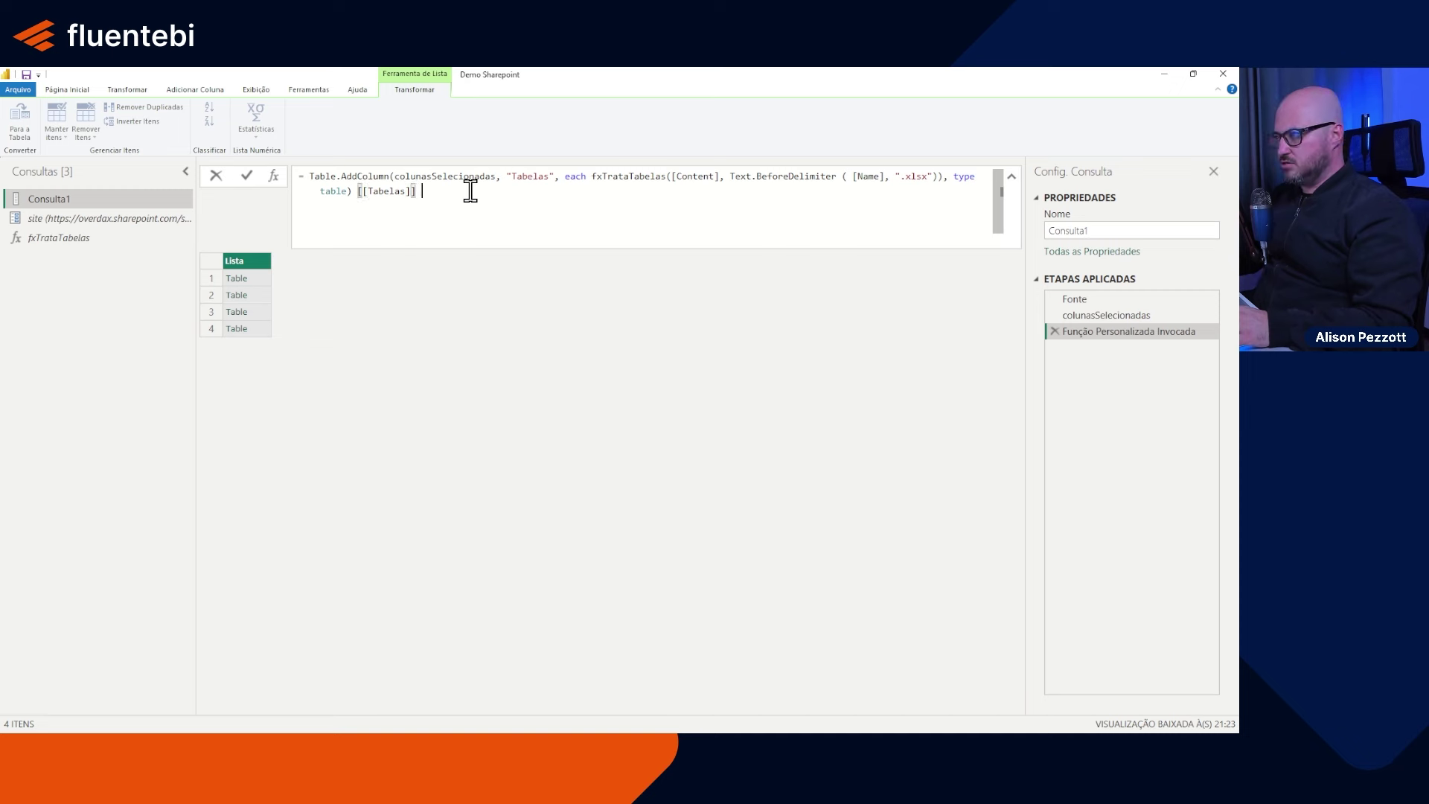
left_click(246, 175)
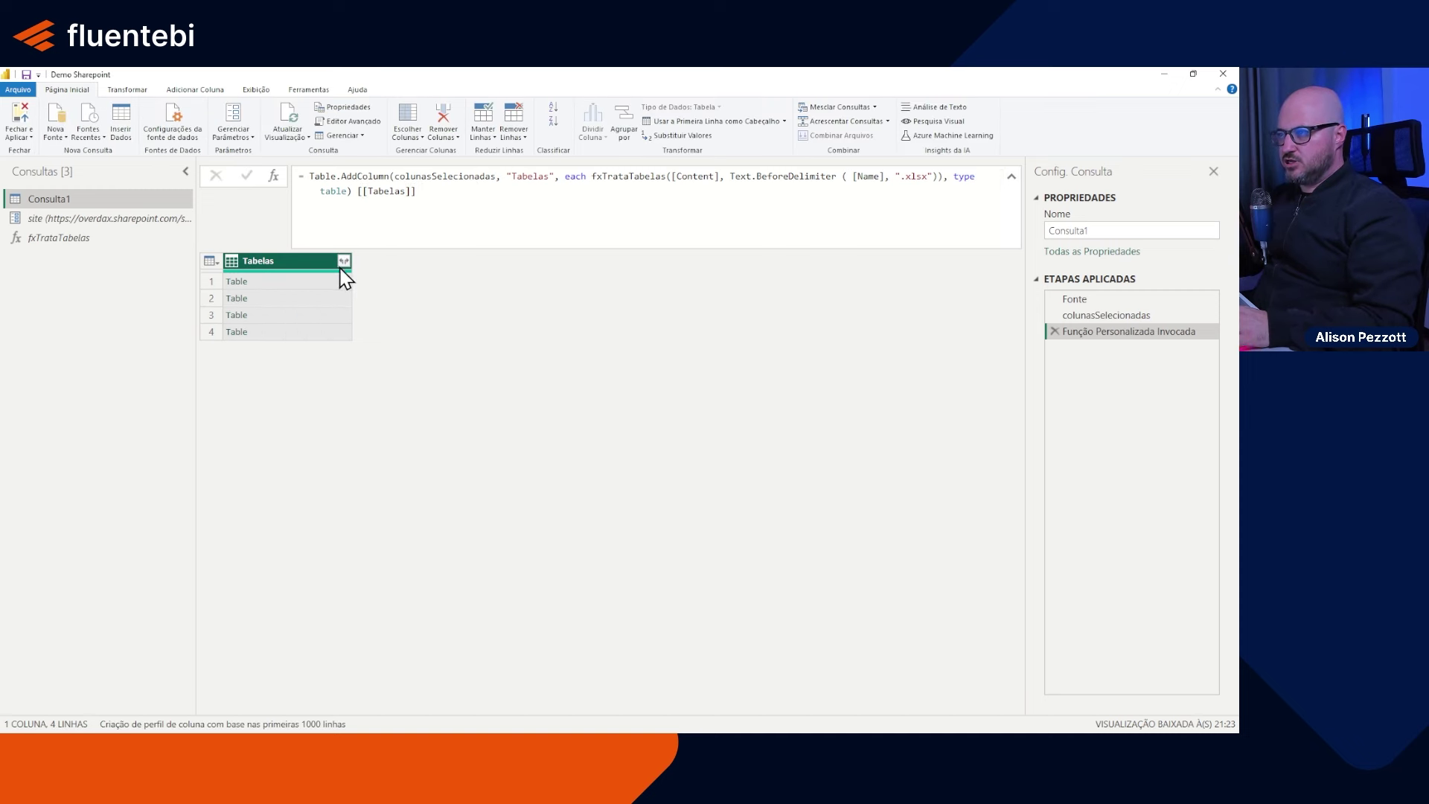
Step: Try expanding the single-column Tabelas table into all its fields, and delete the resulting Tabelas Expandido step
left_click(344, 261)
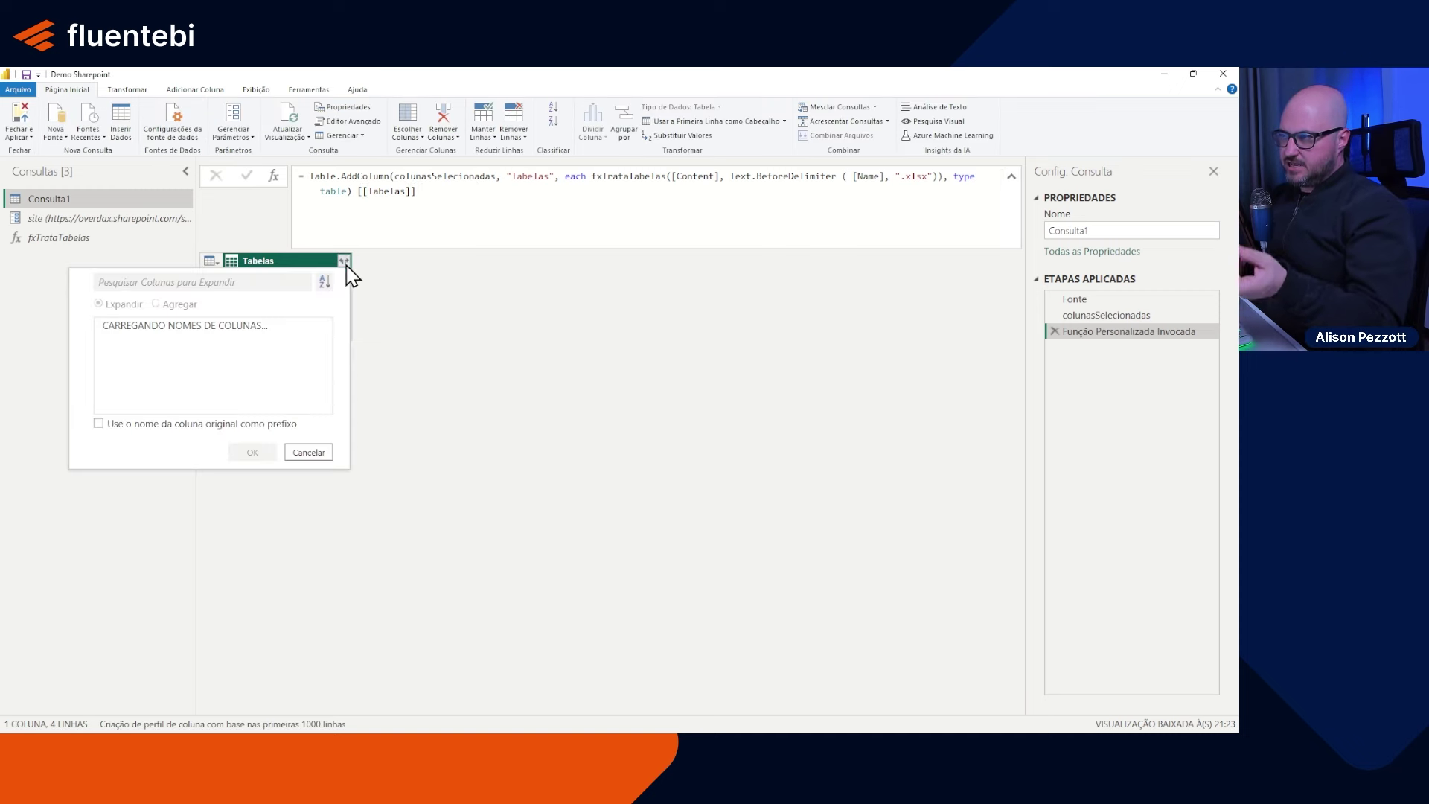
left_click(252, 475)
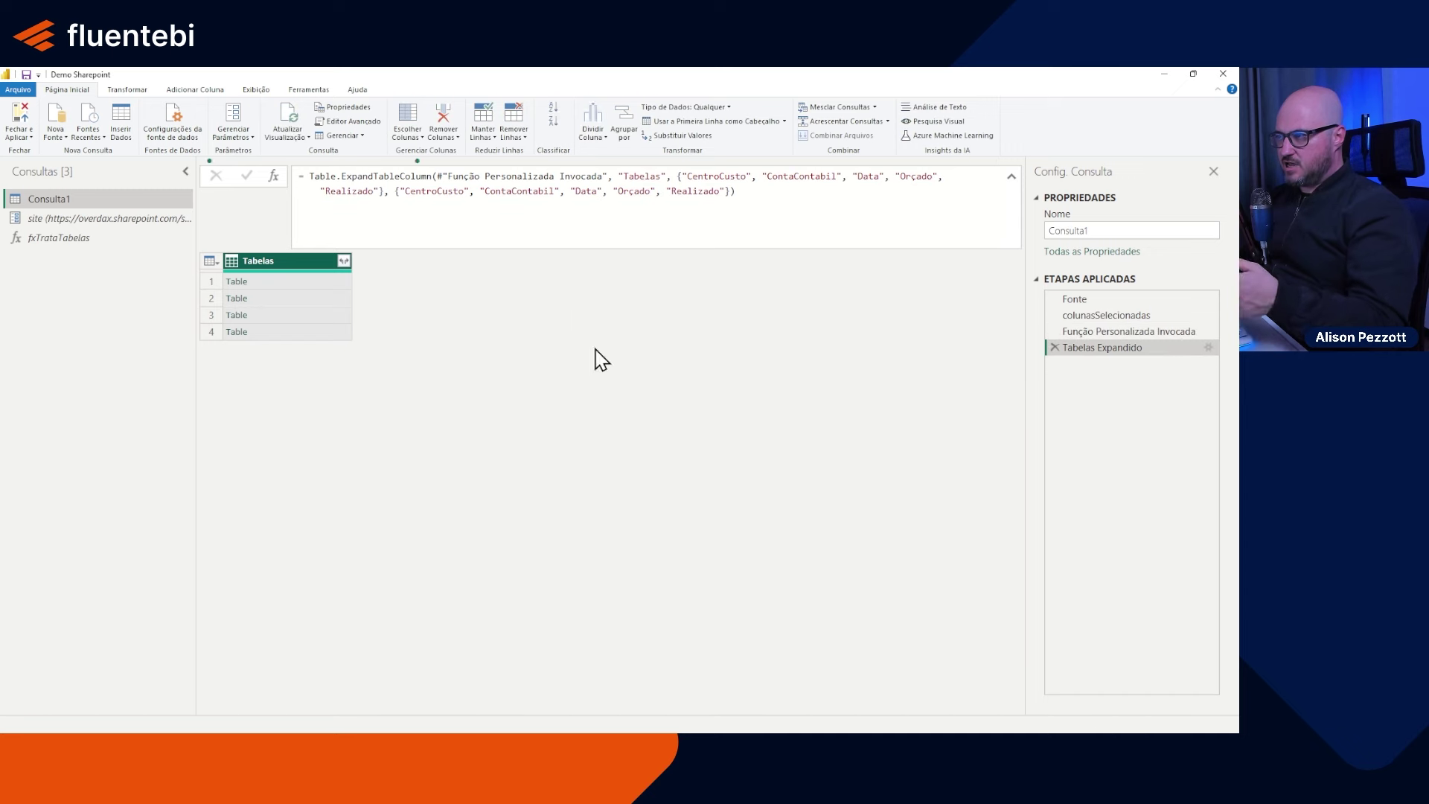
left_click(1054, 347)
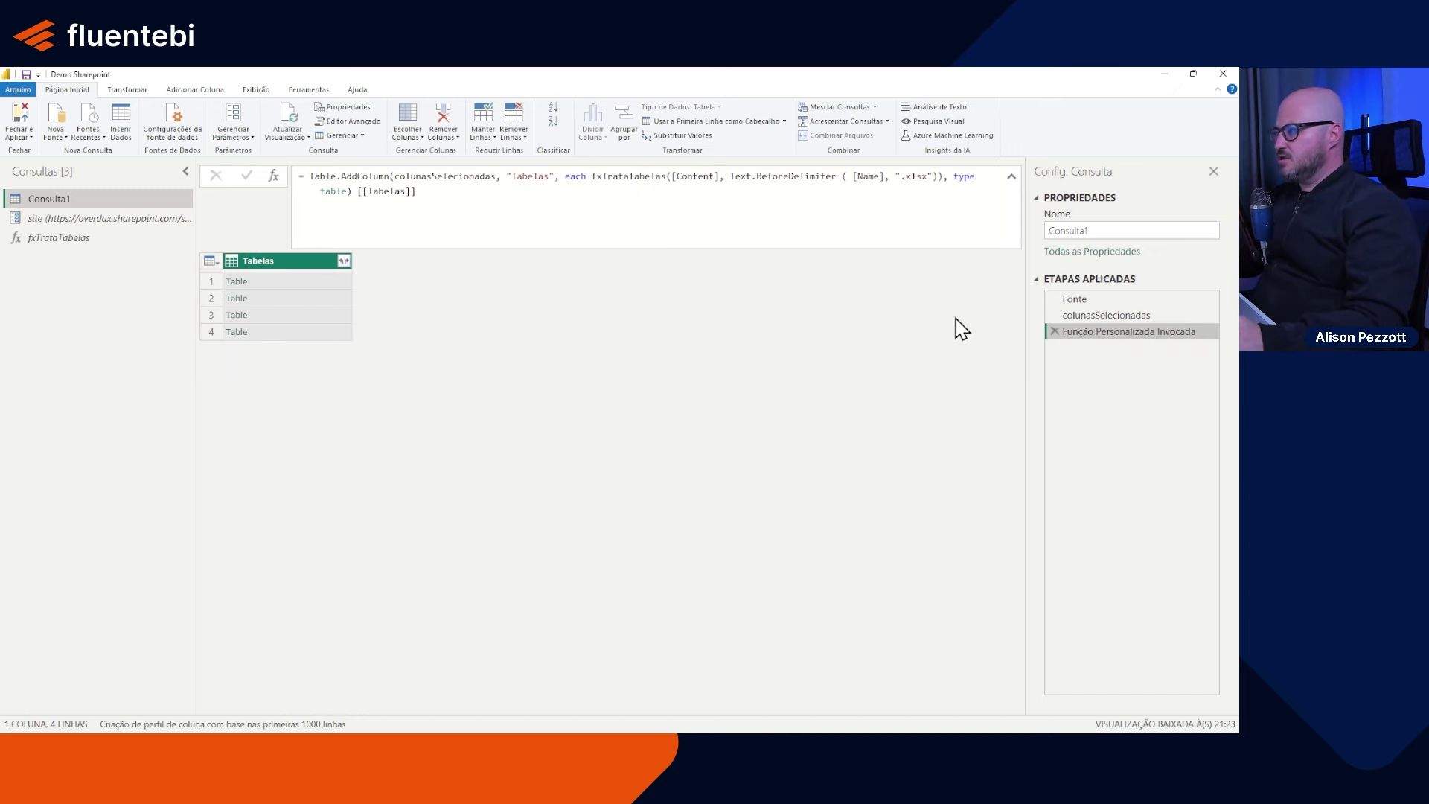
Step: Restore the single-bracket [Tabelas] reference at the end of the formula to return the tables as a list
left_click(355, 195)
key("Delete")
key("Delete")
key("Delete")
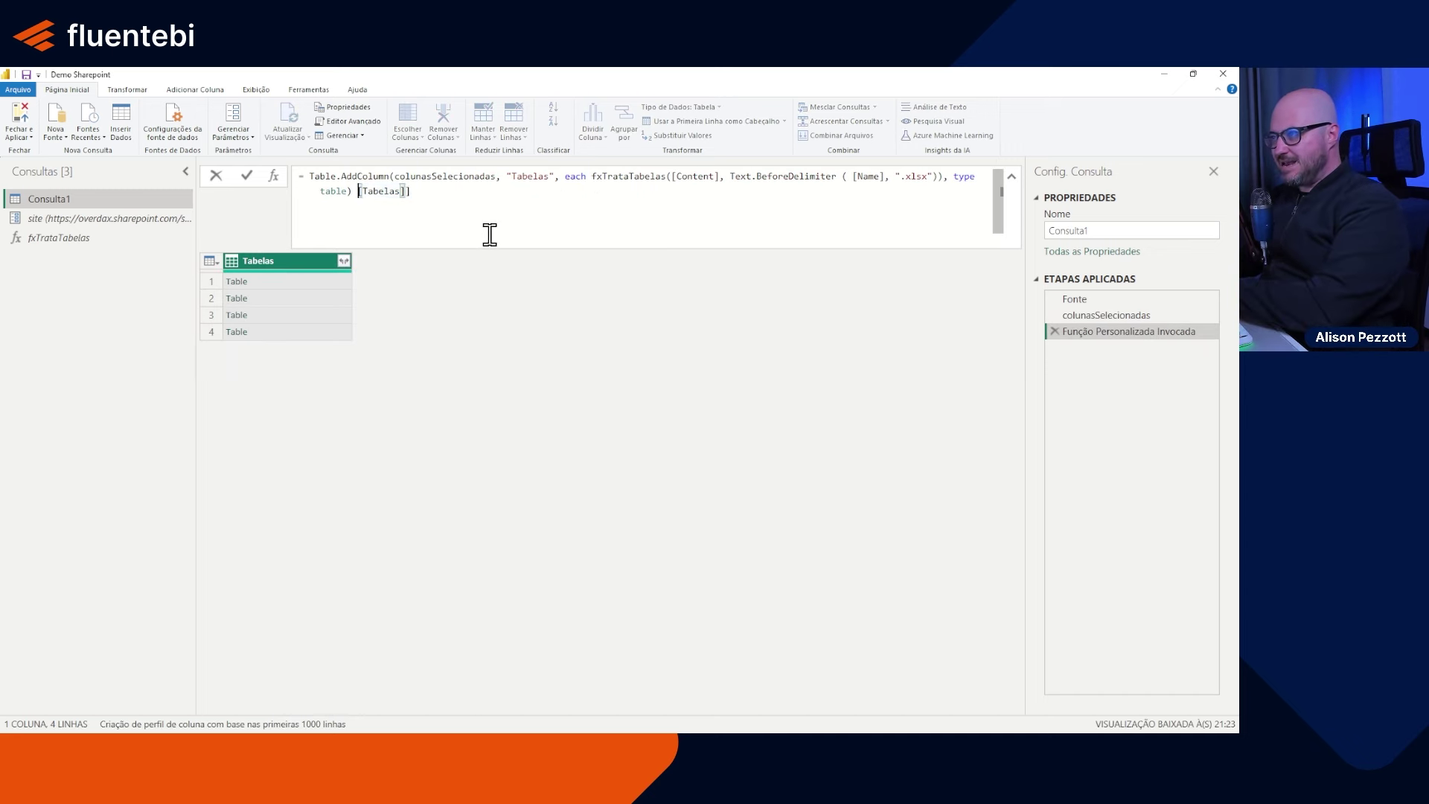
type(")")
left_click(431, 191)
key("BackSpace")
key("Return")
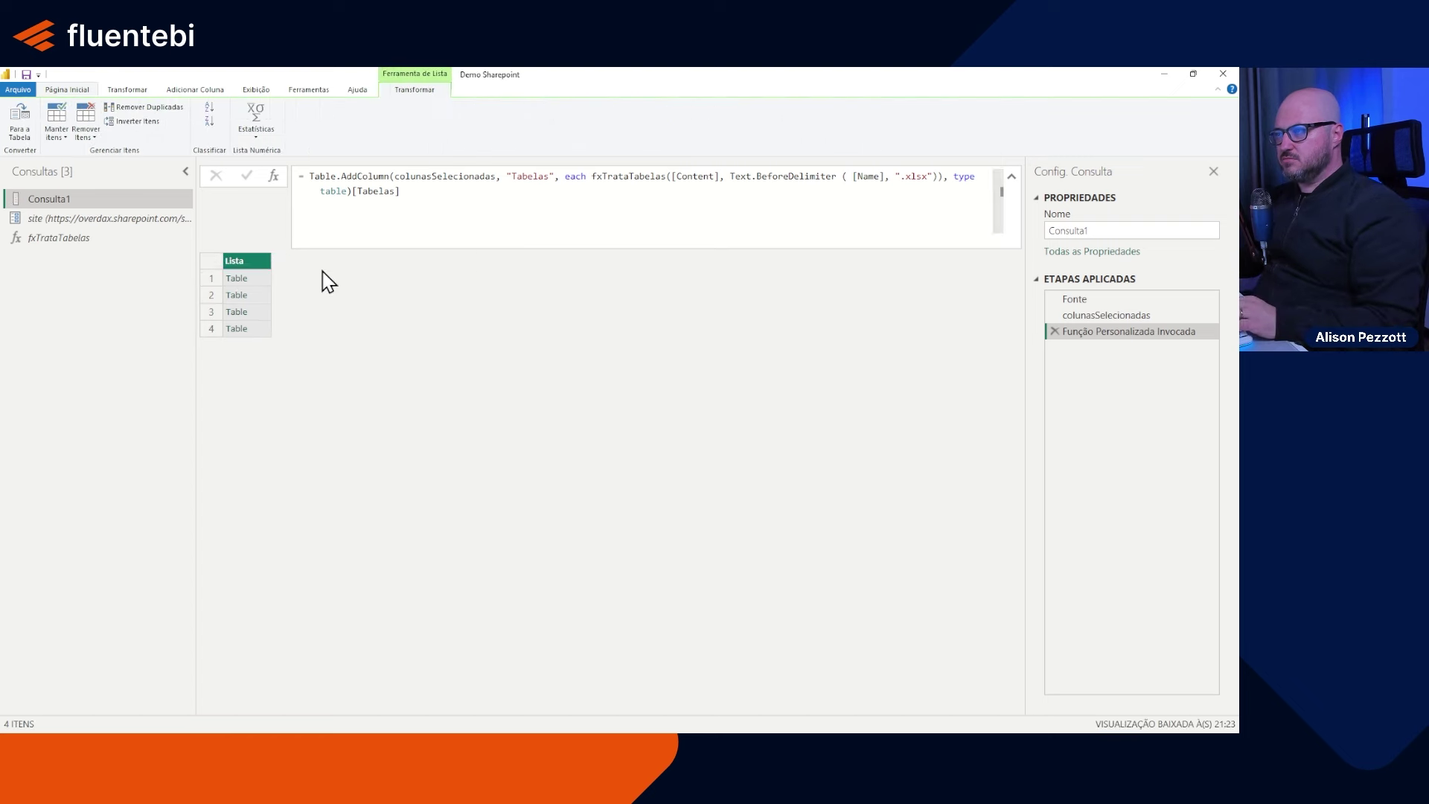
Step: Preview the nested tables held in the extracted list, checking each file's data
left_click(265, 294)
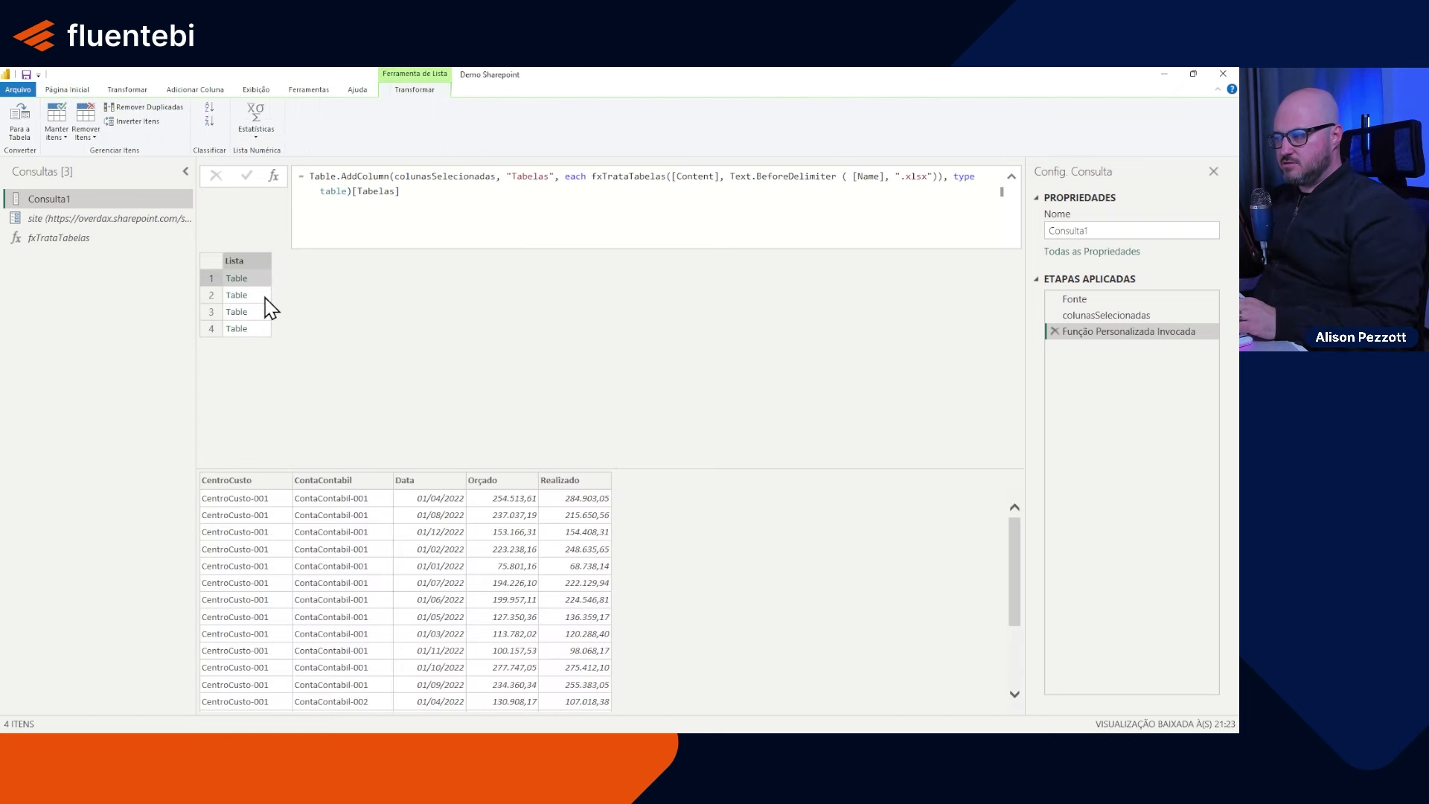
left_click(266, 313)
left_click(266, 330)
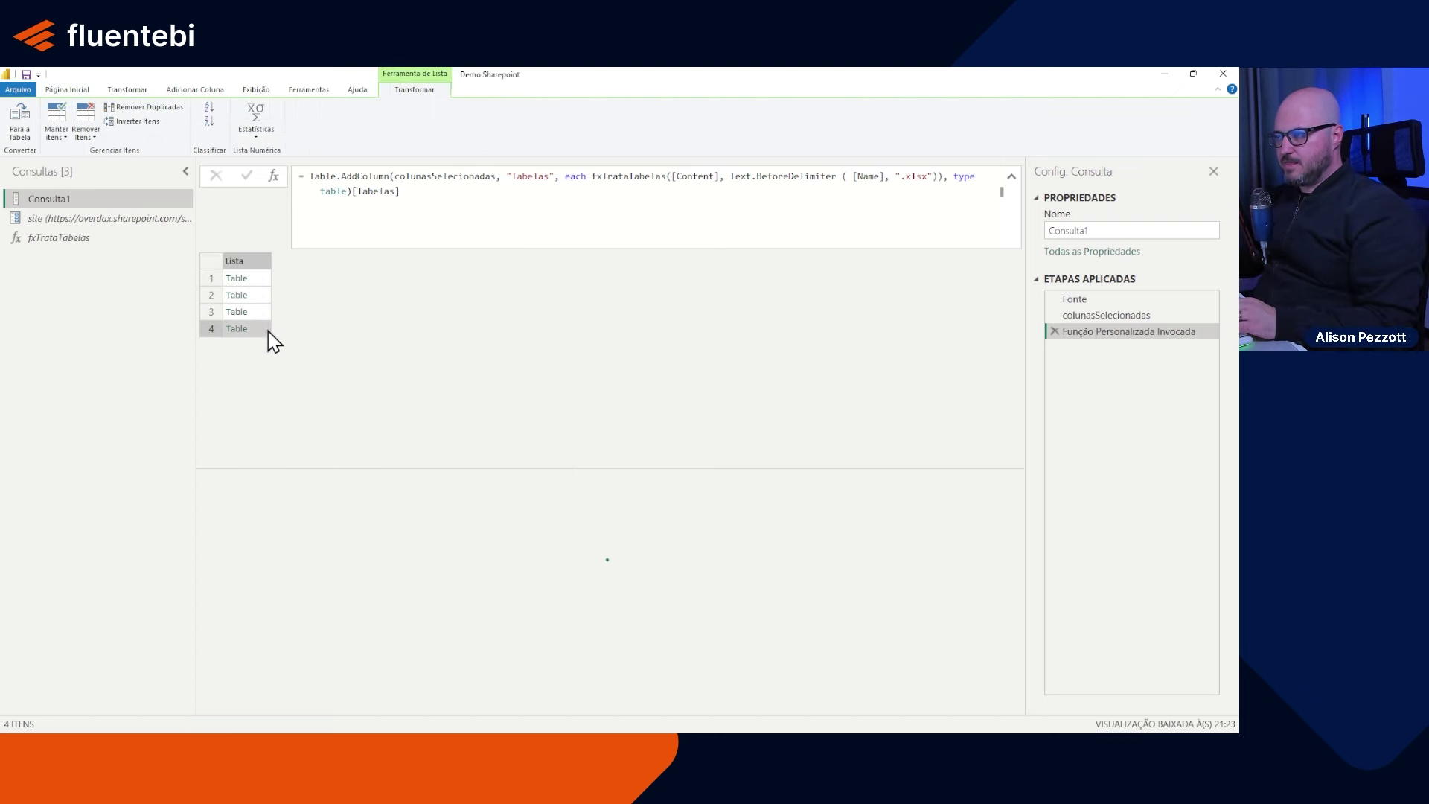
Step: Rename the Função Personalizada Invocada step as listaTabelas
right_click(1057, 333)
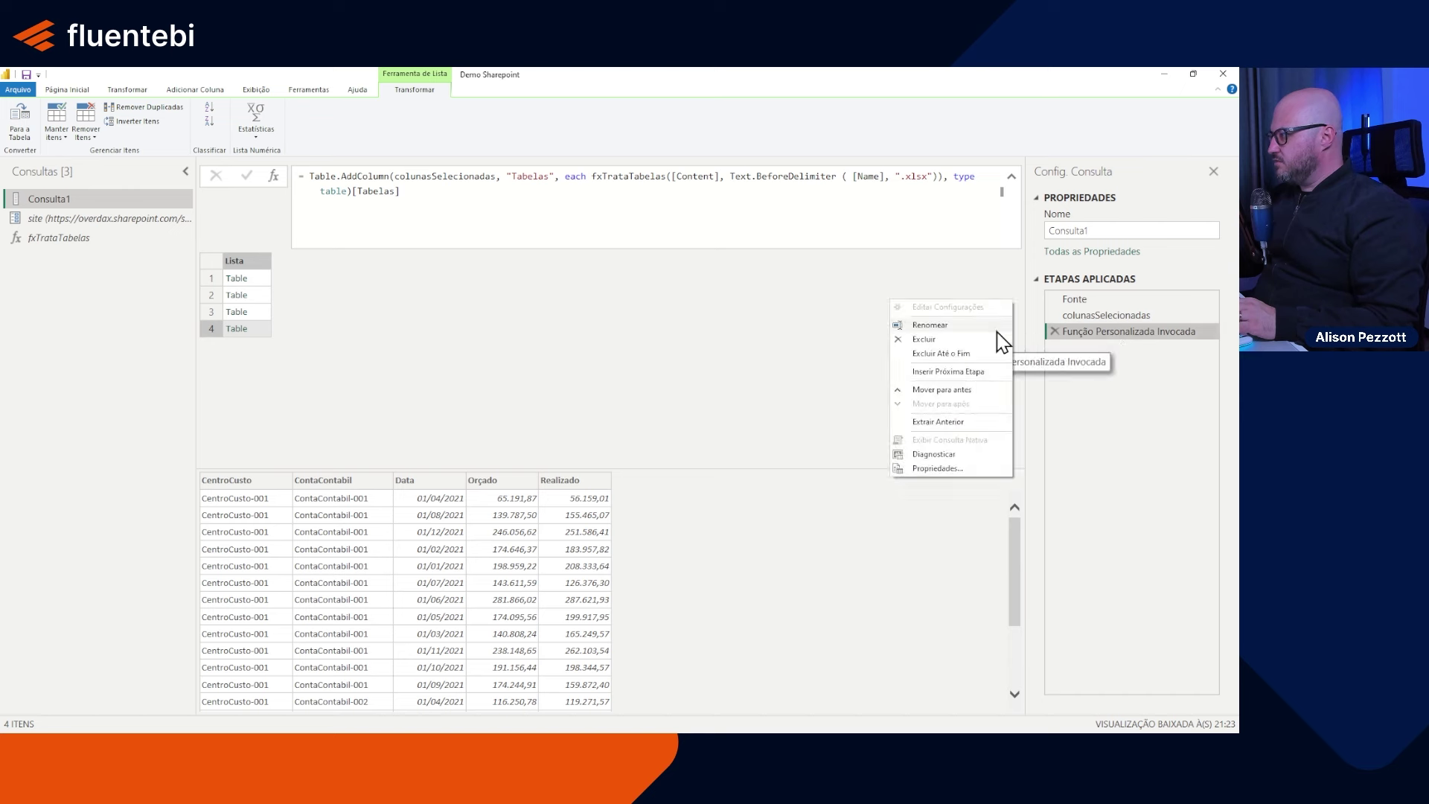
left_click(960, 326)
type("listaTabelas")
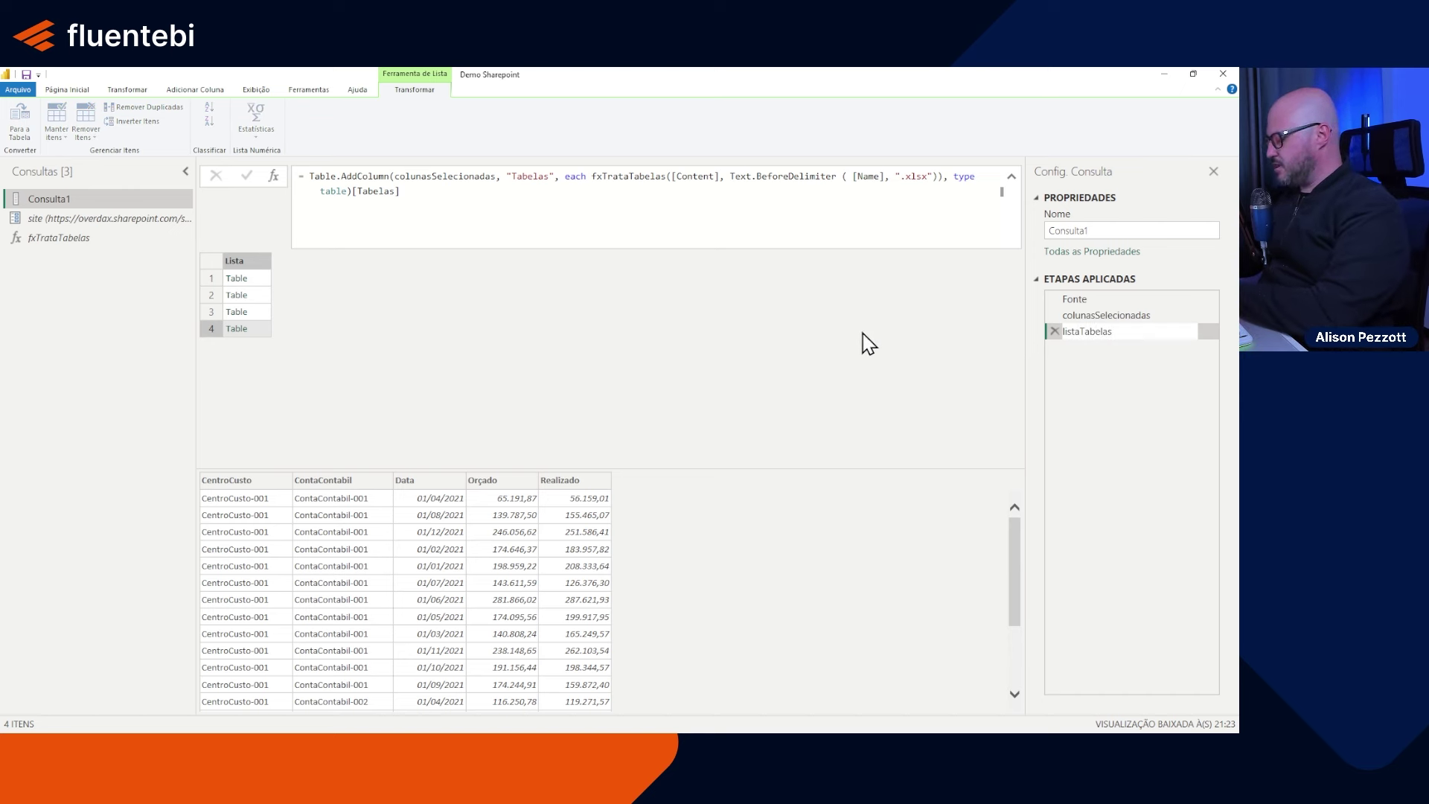
key("Return")
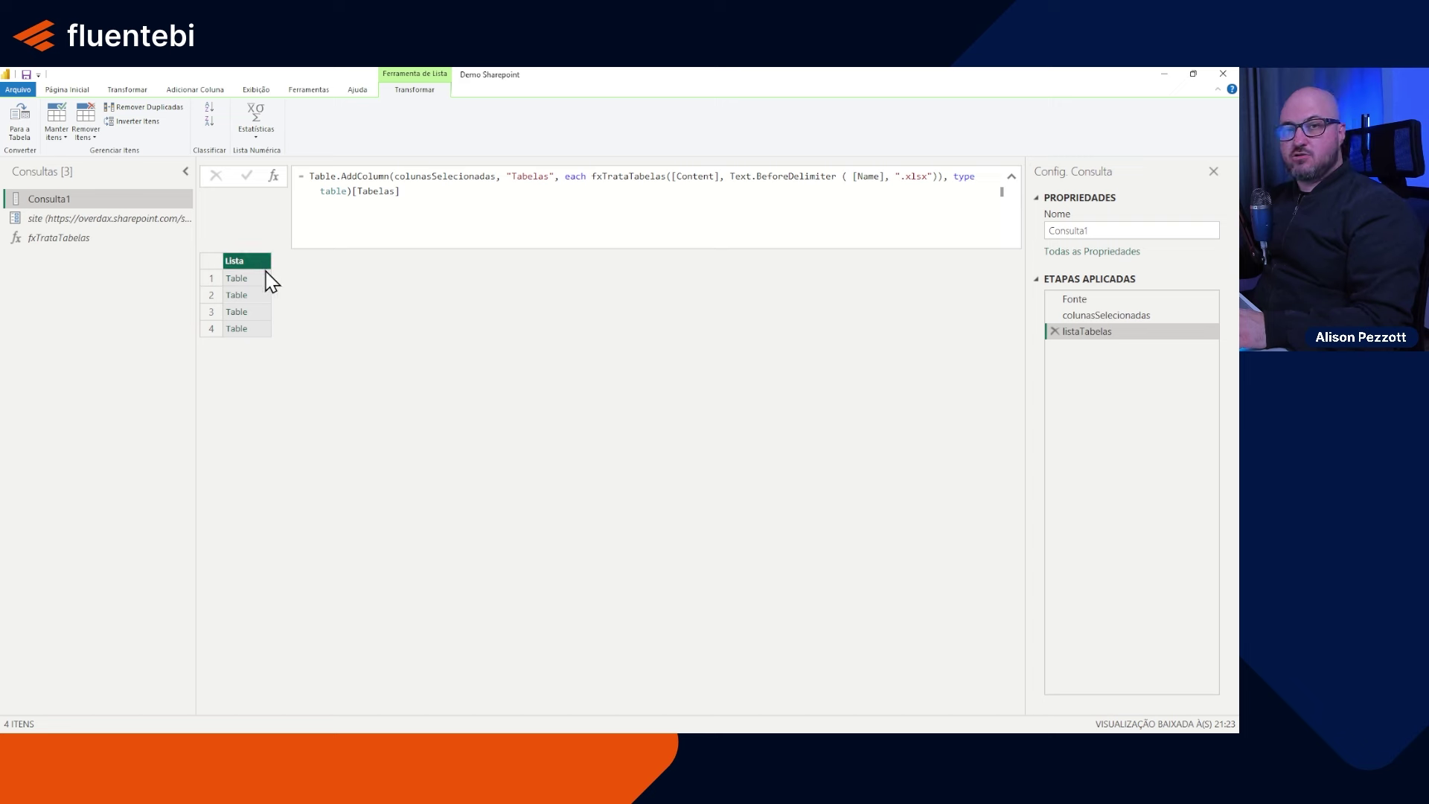
Step: Add a custom step to Consulta1 with the formula Table.Combine ( listaTabelas ) and look through the combined rows
left_click(274, 177)
left_click(304, 178)
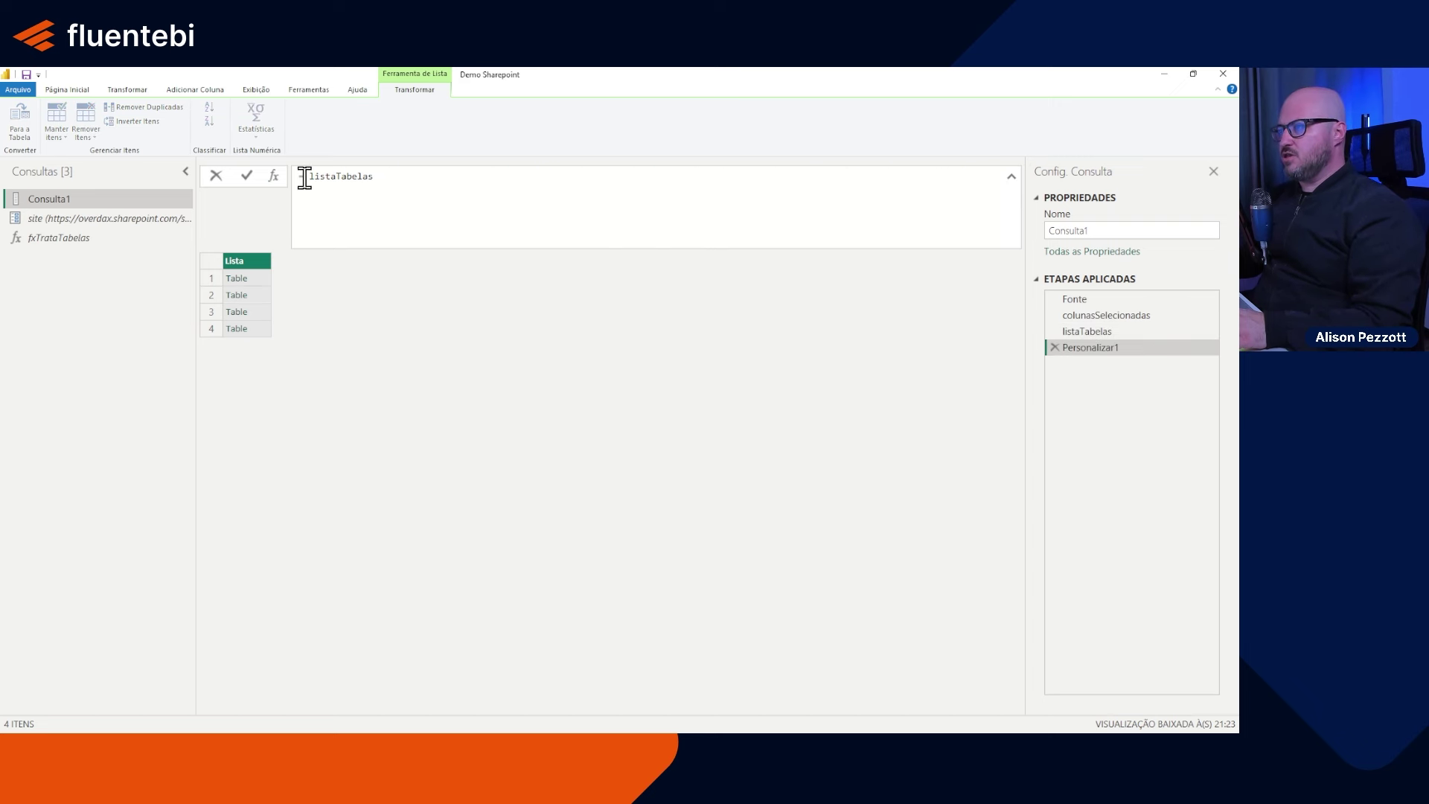
type("Table.")
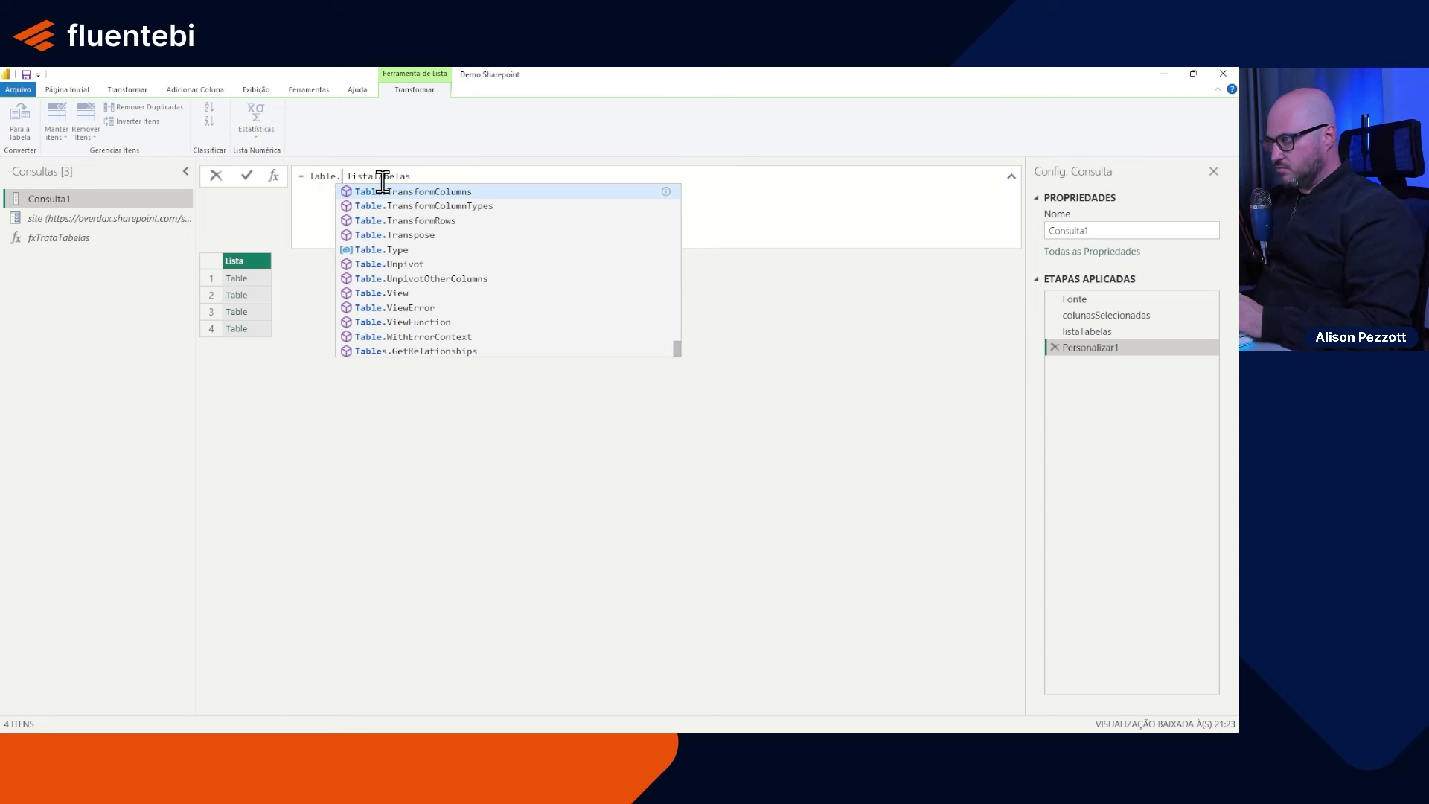
type("Combine")
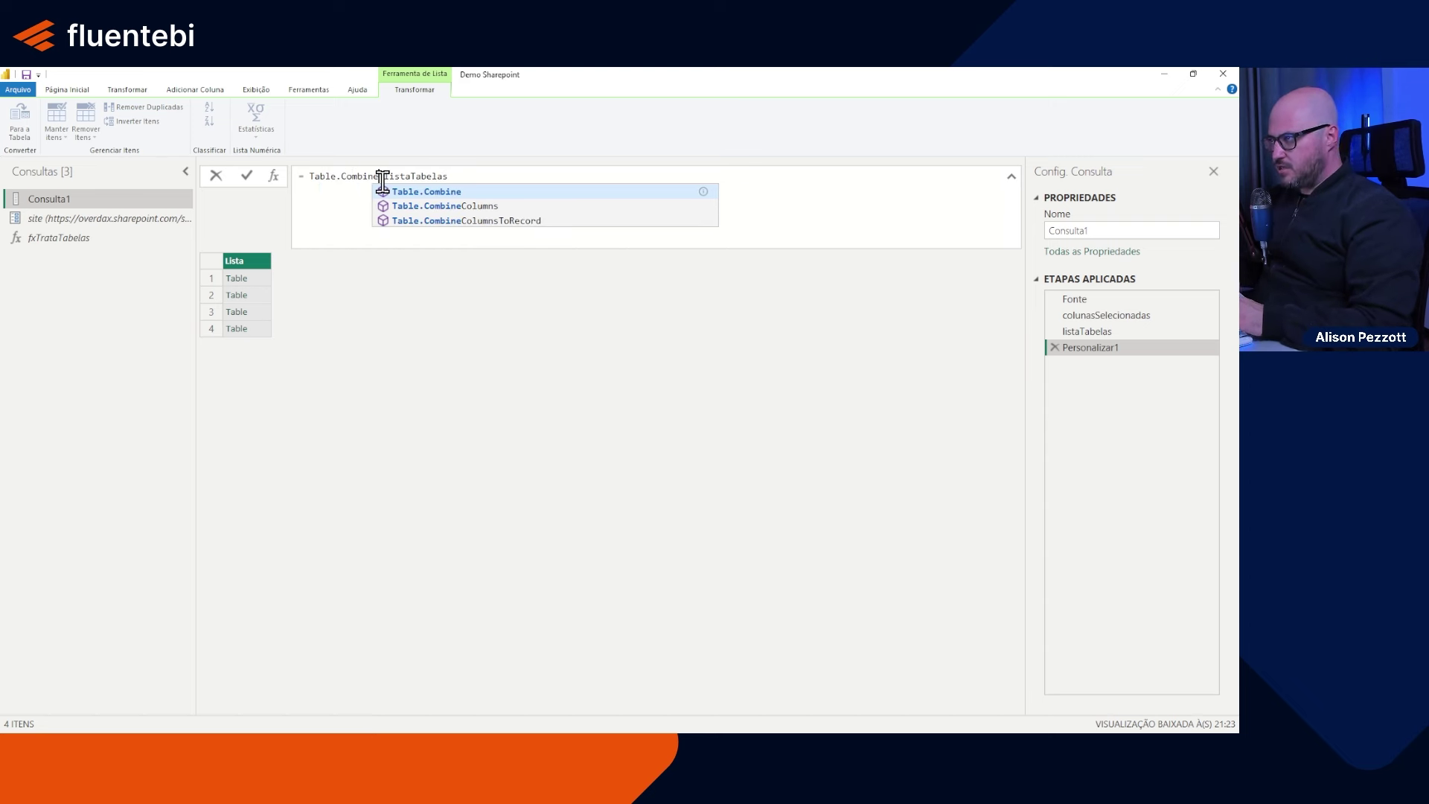
key("Escape")
type("(")
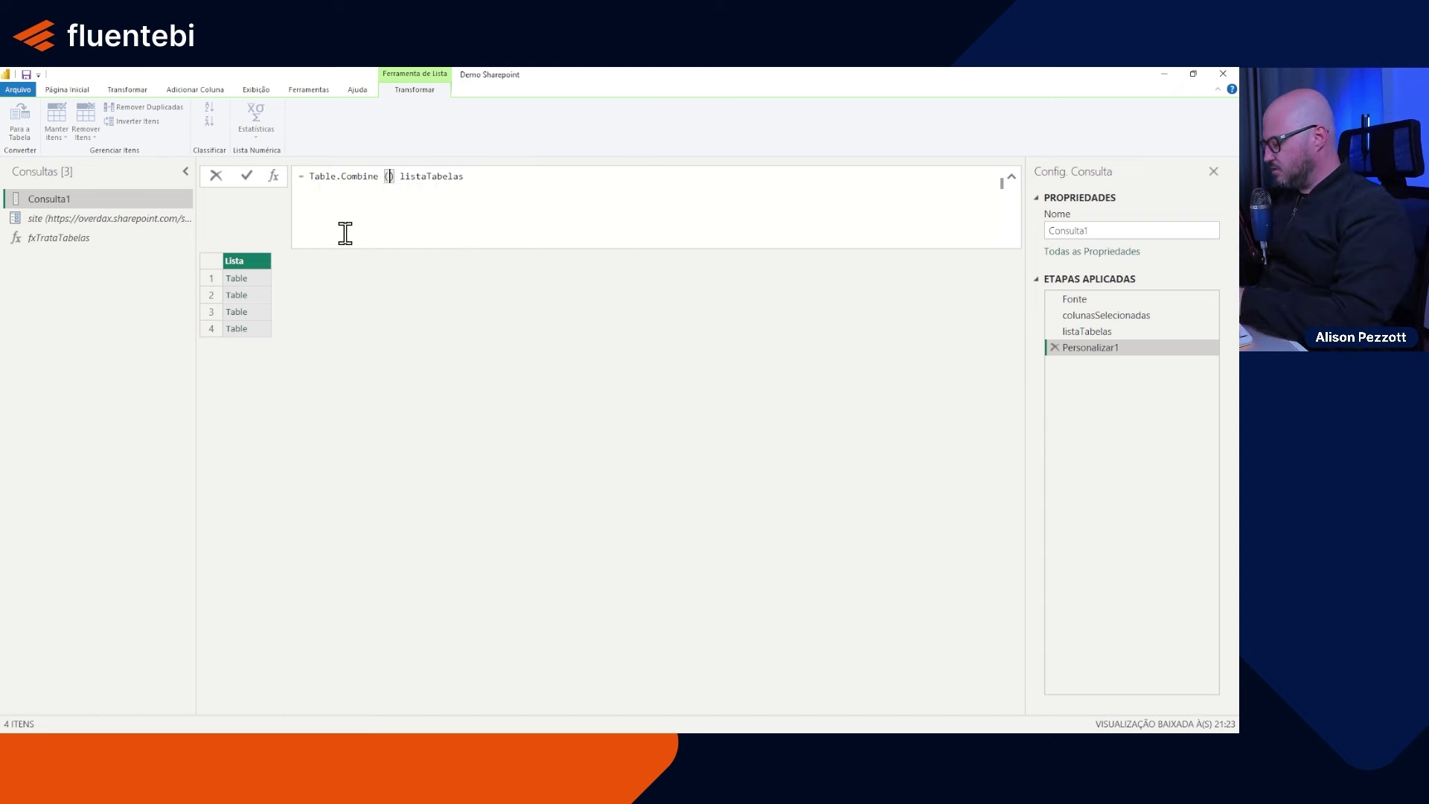
key("End")
type(")")
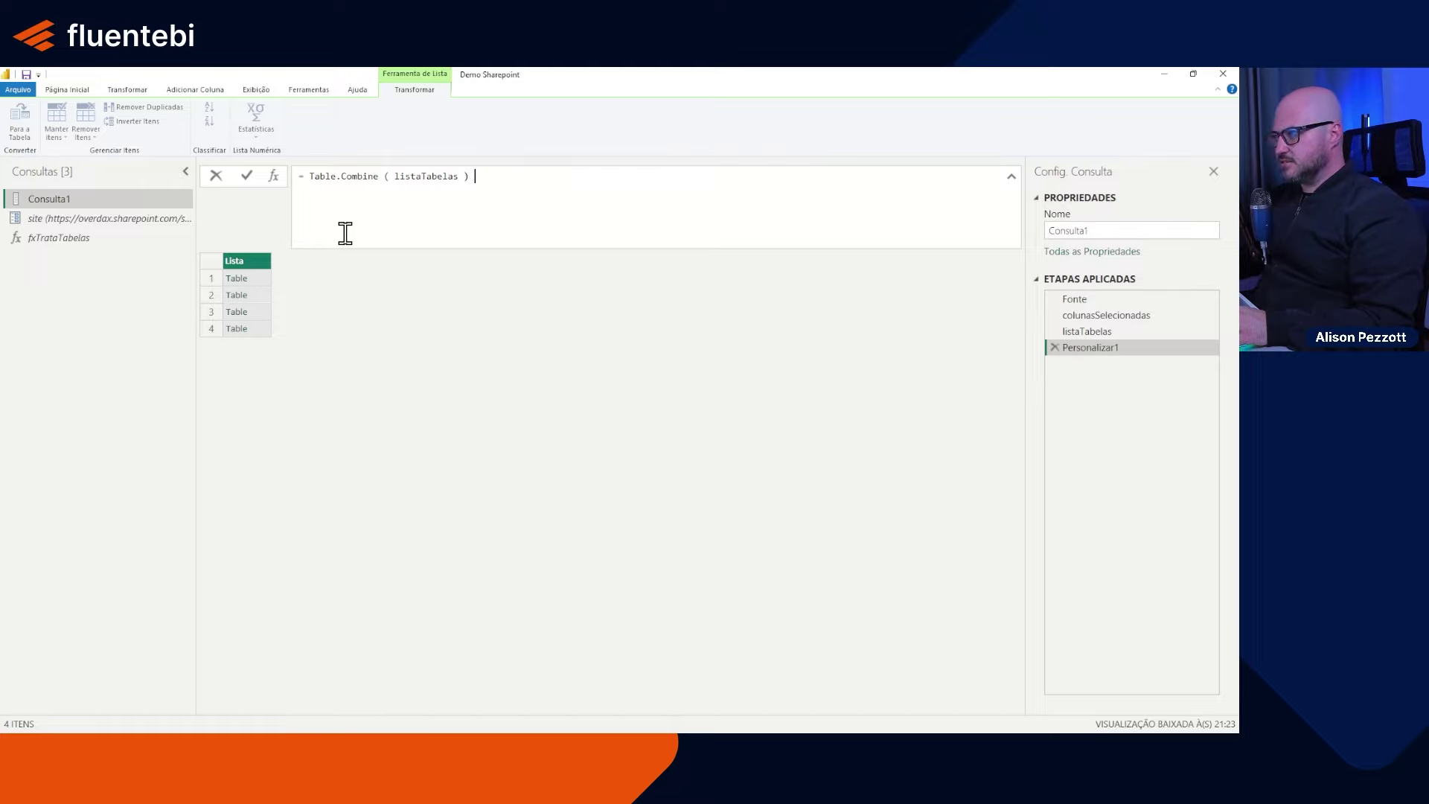
left_click(247, 175)
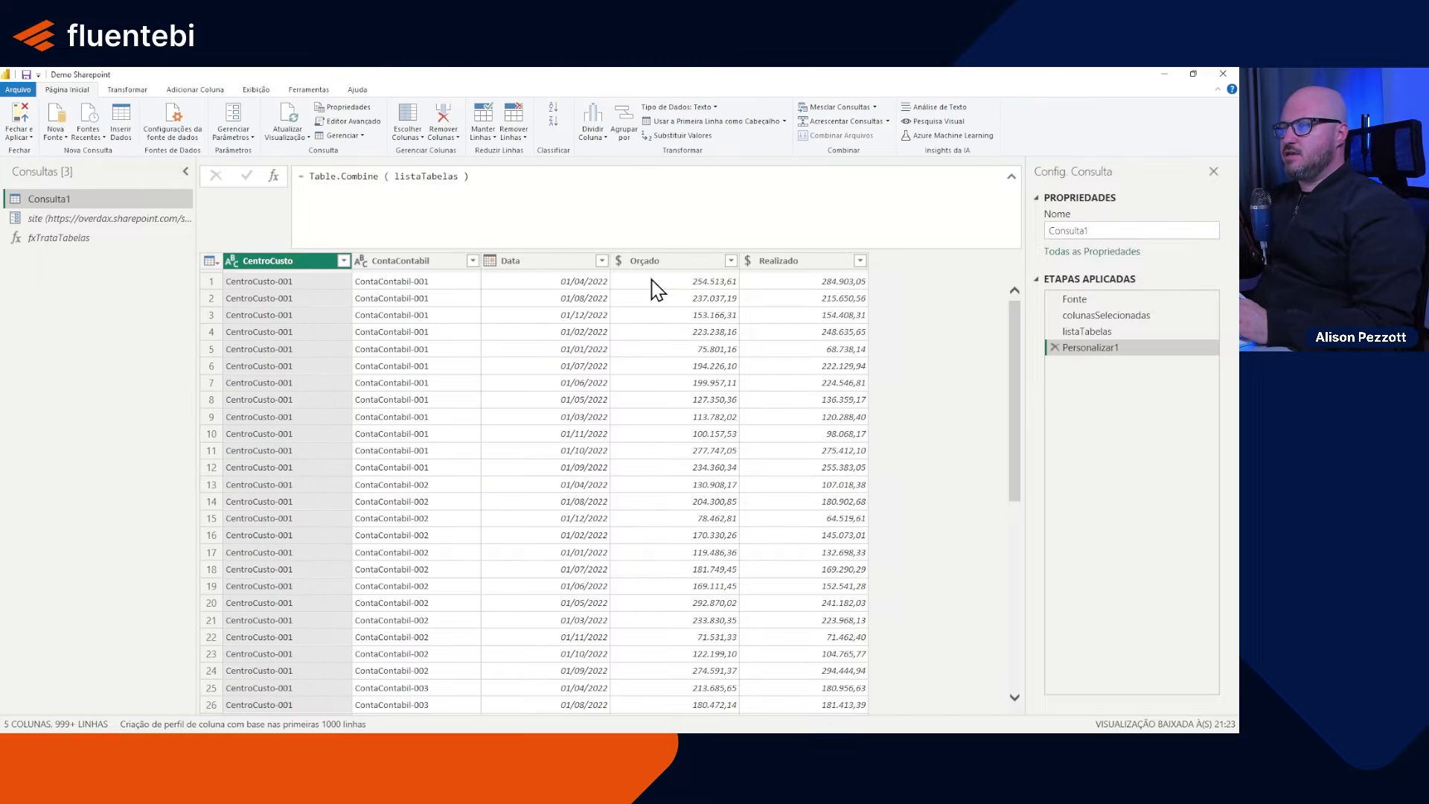
scroll(563, 375, "down", 20)
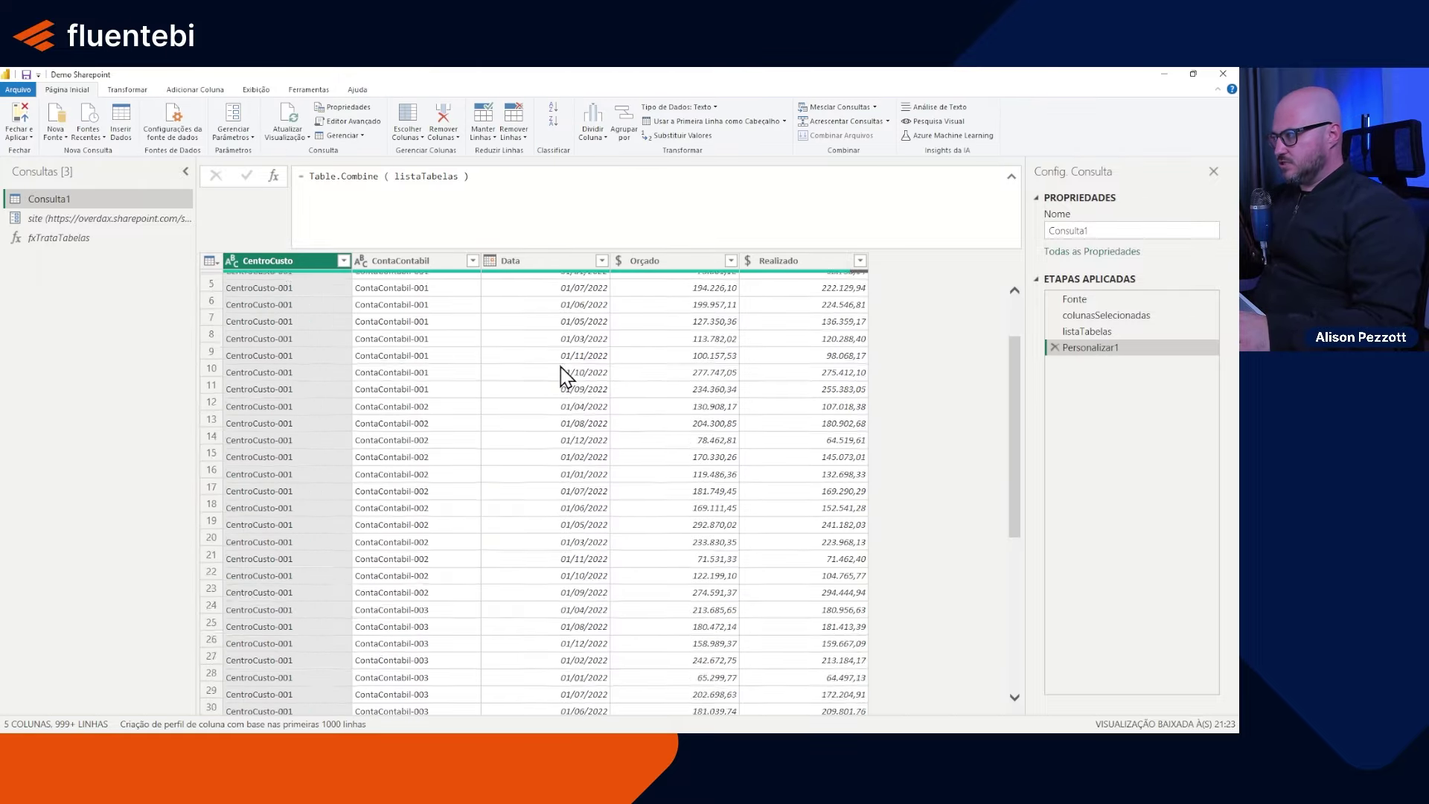
scroll(562, 375, "down", 20)
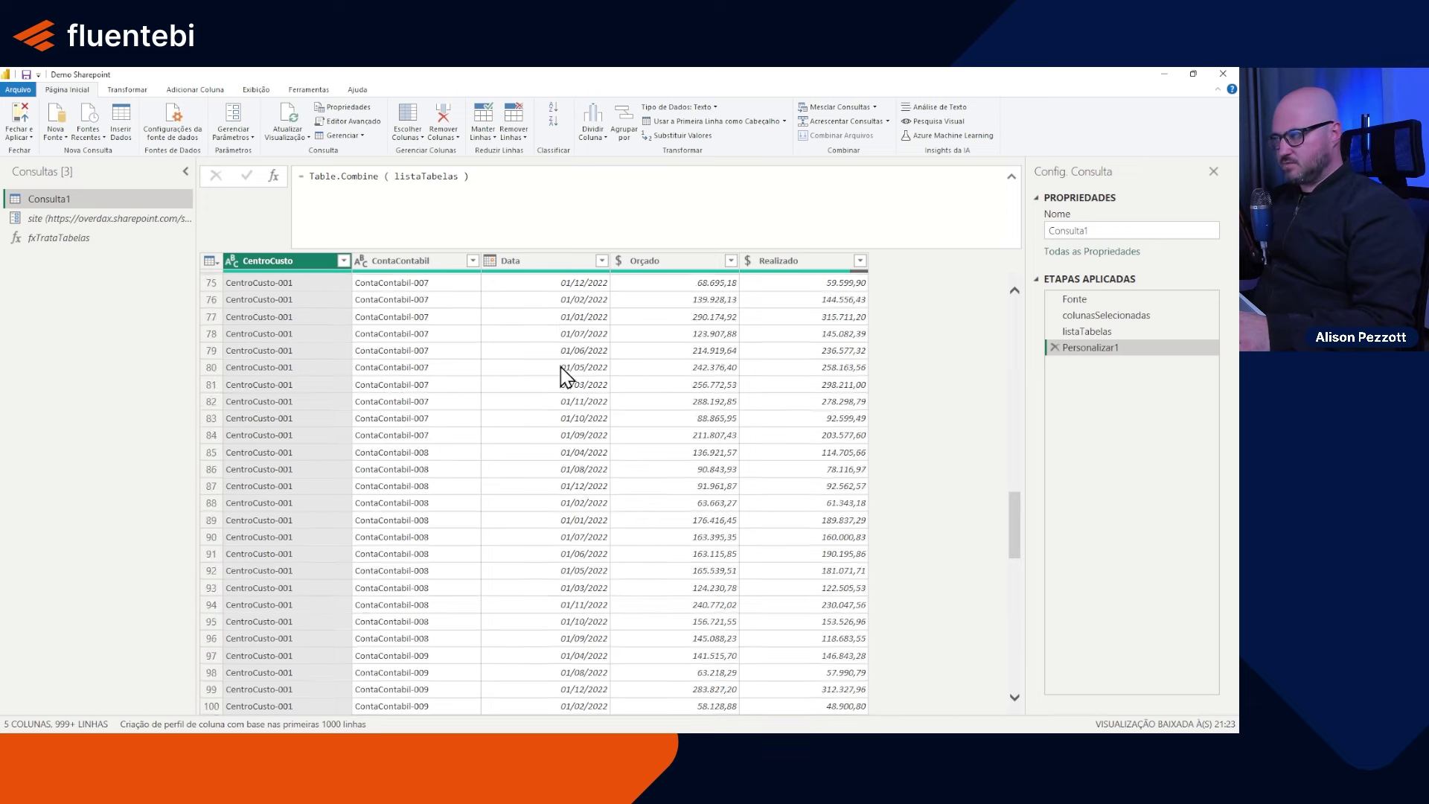
scroll(563, 374, "down", 5)
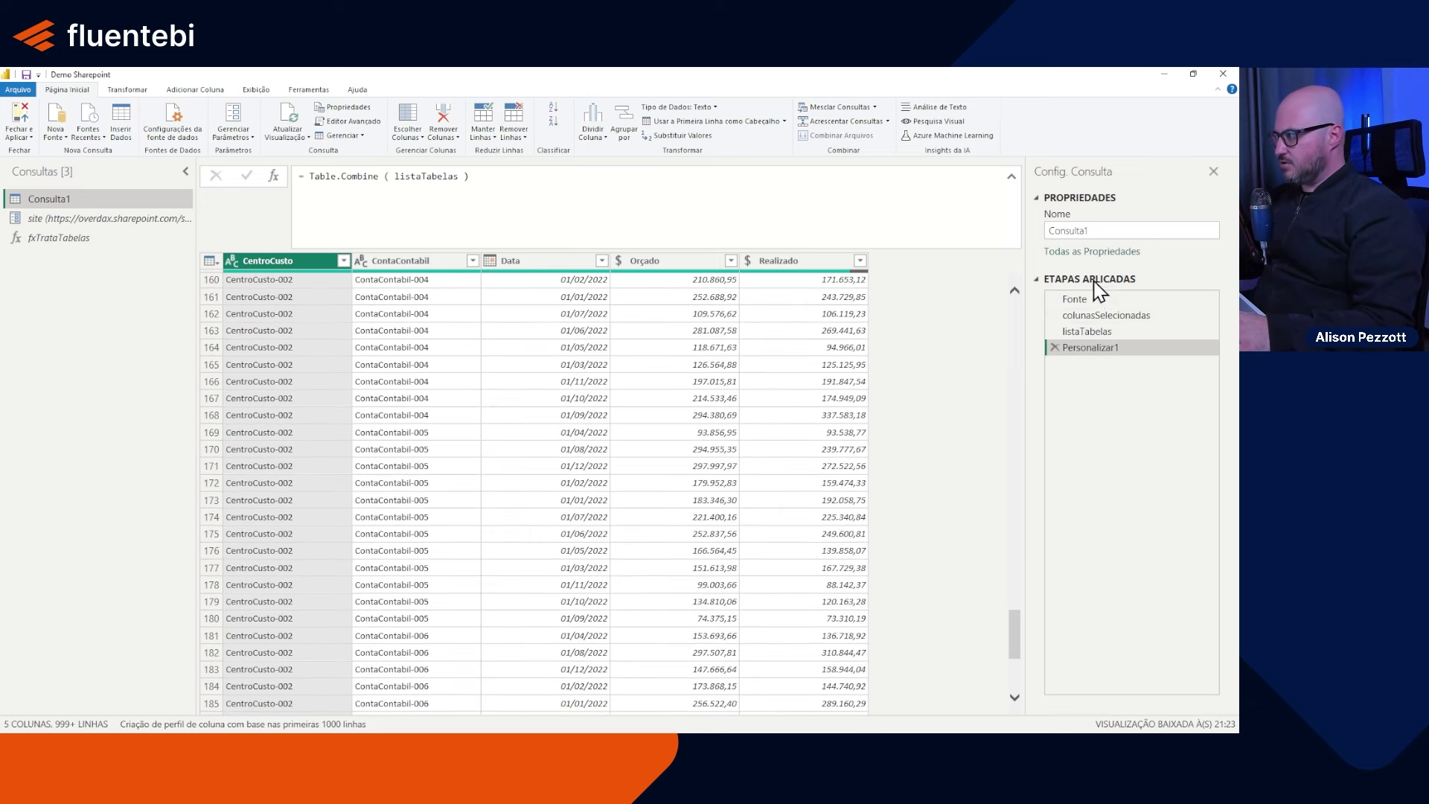
Step: Rename the applied step Personalizar1 as tabelasTratadas
right_click(1109, 350)
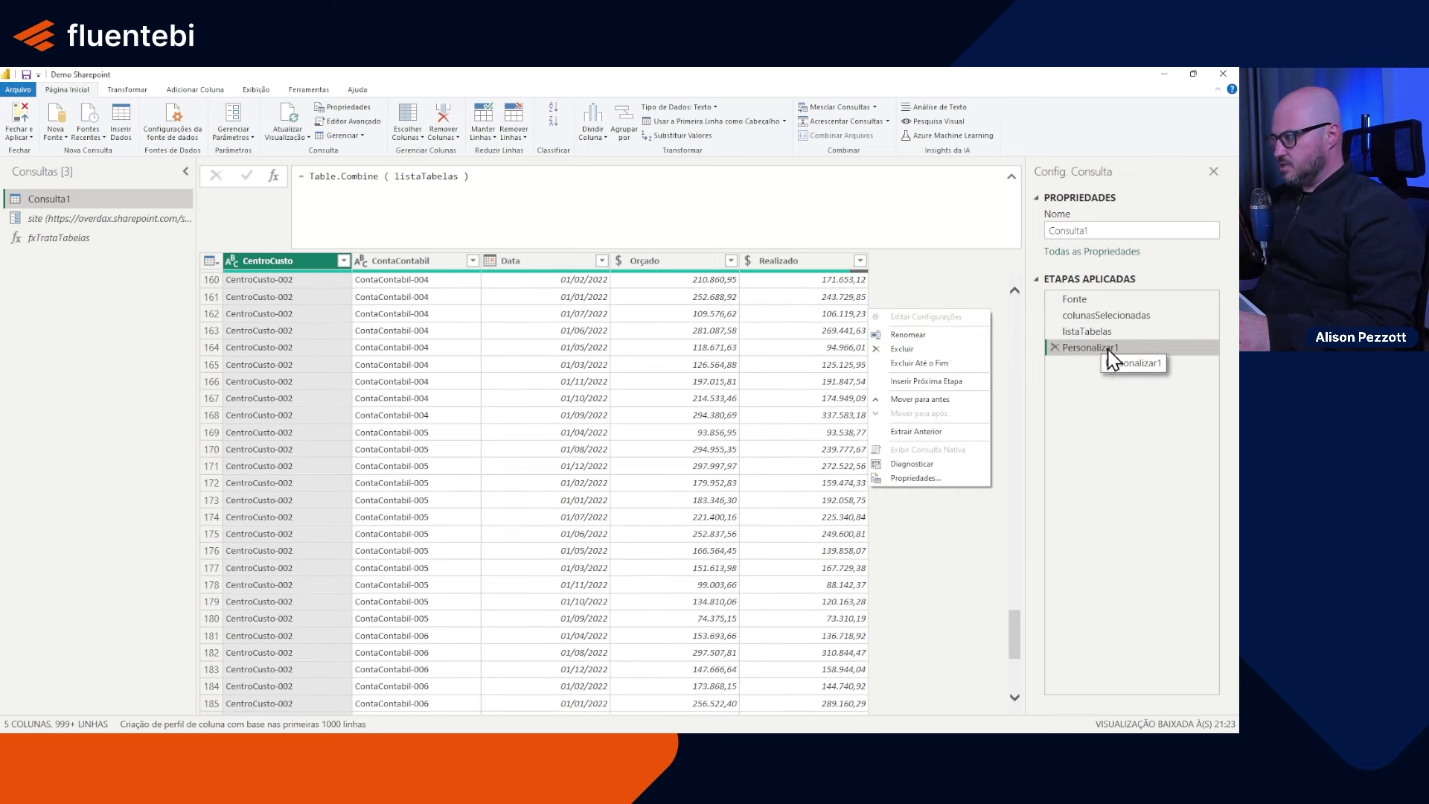
left_click(937, 336)
type("tabe")
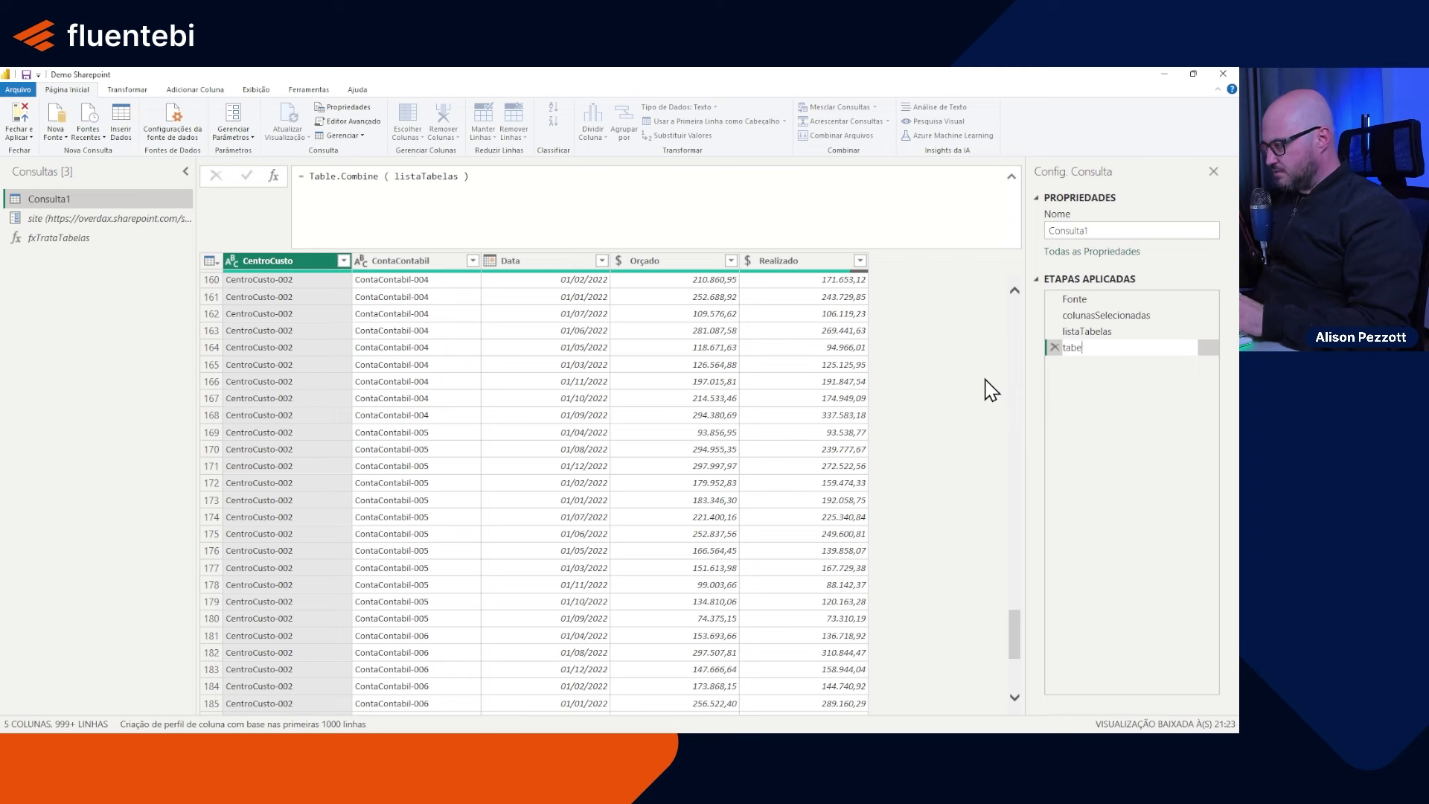
type("lasTratad")
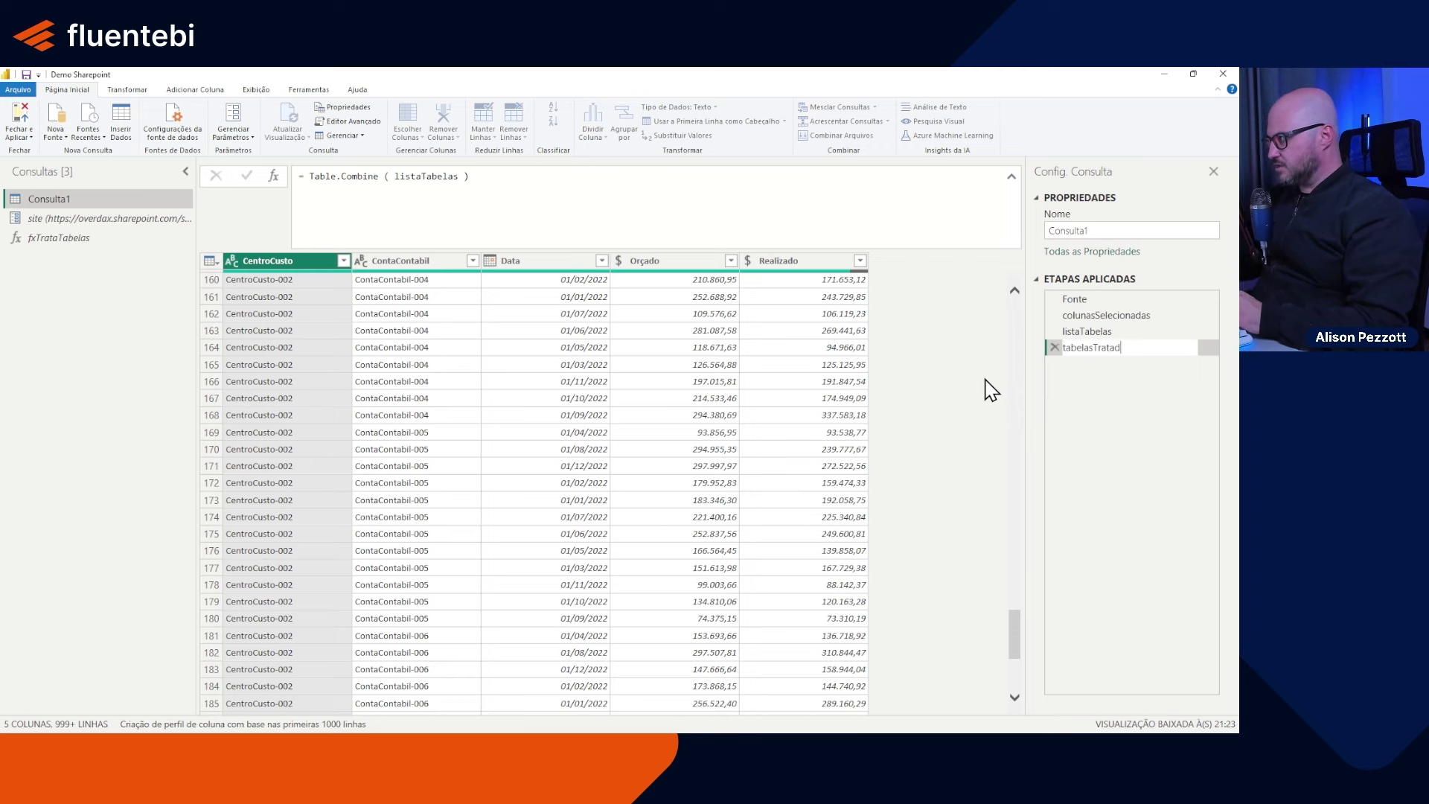
type("as")
key("Return")
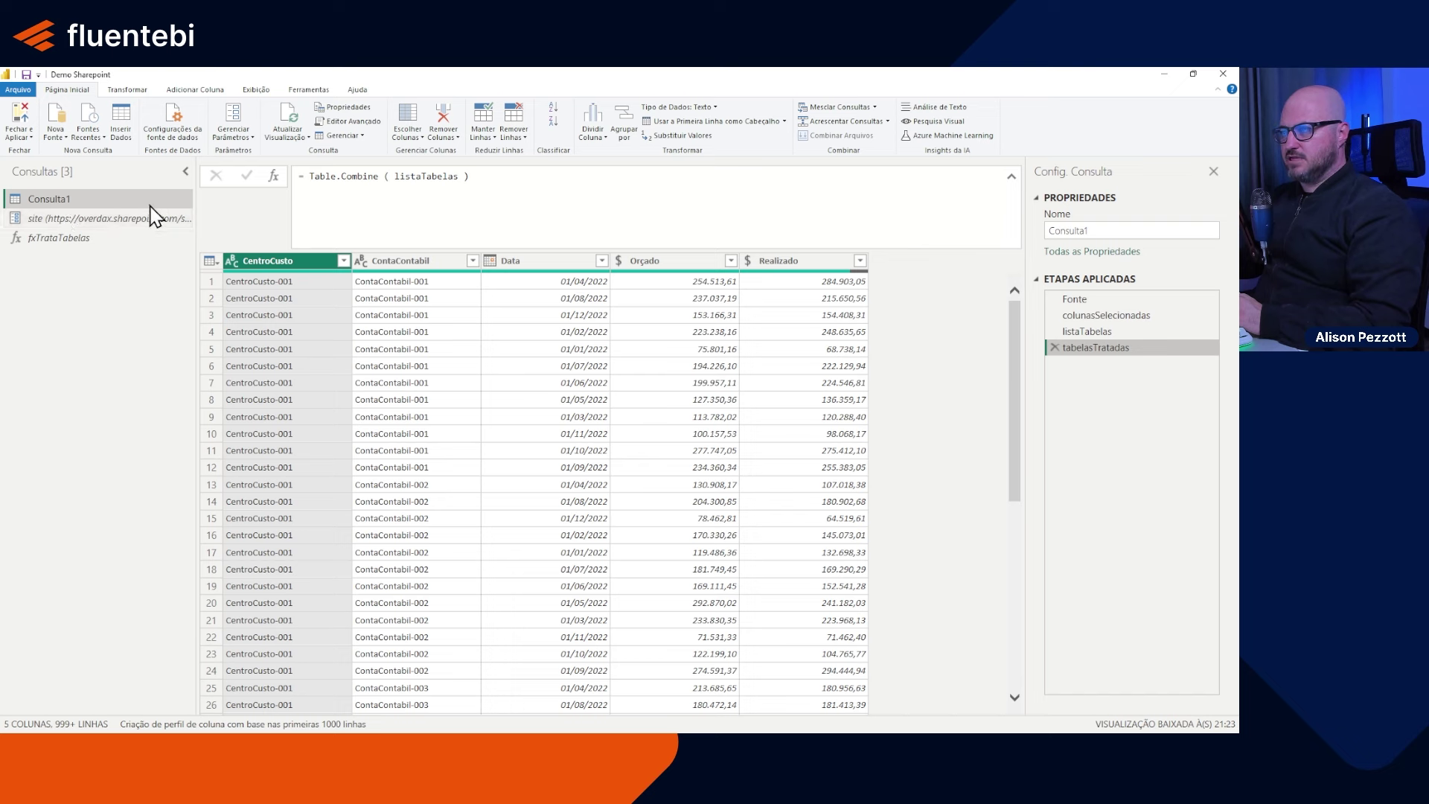
Step: Rename the query Consulta1 as fDespesas
left_click(1110, 233)
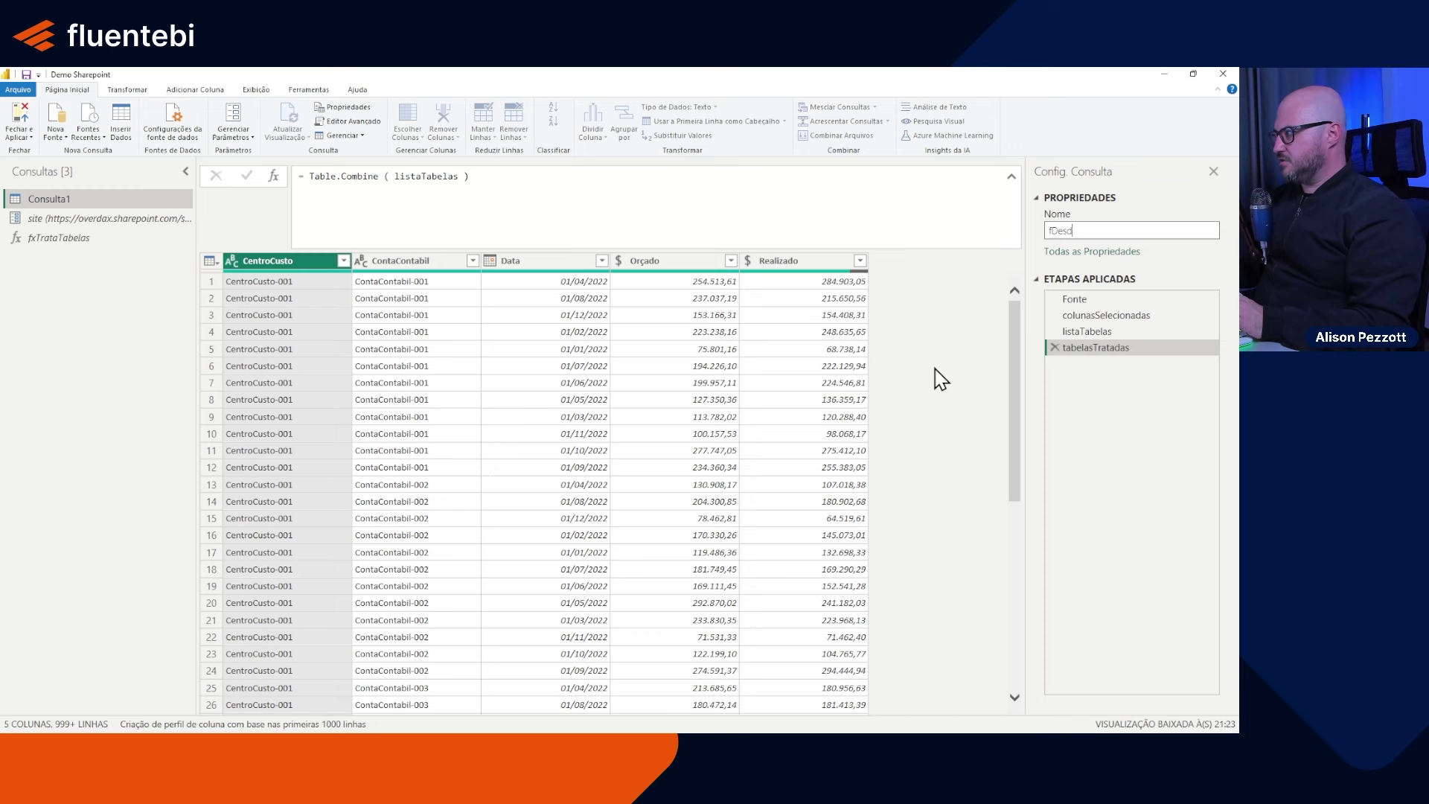
type("fDespesas")
key("Return")
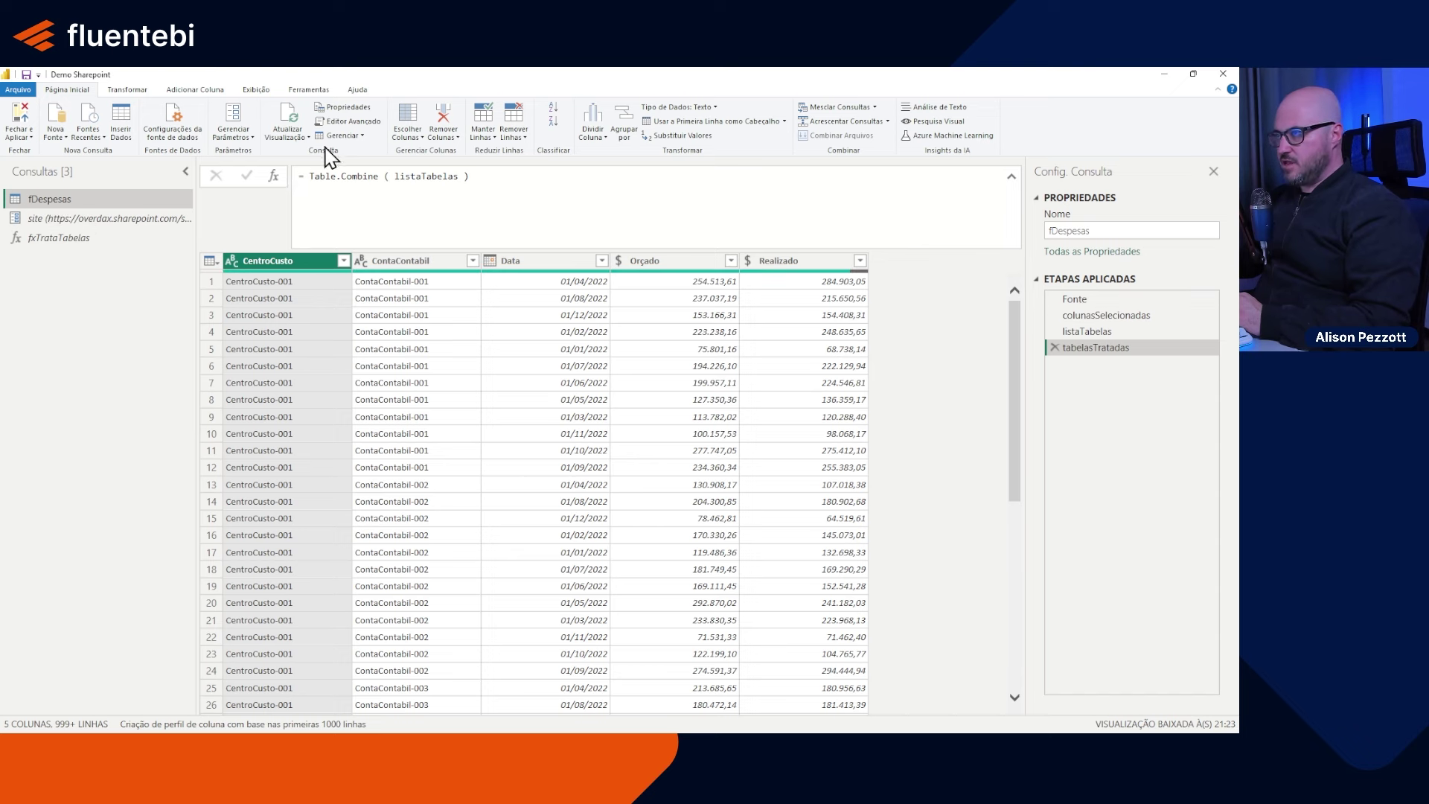
Step: Review the site parameter and the fxTrataTabelas function, and close the query editor, applying the changes to load fDespesas
left_click(53, 220)
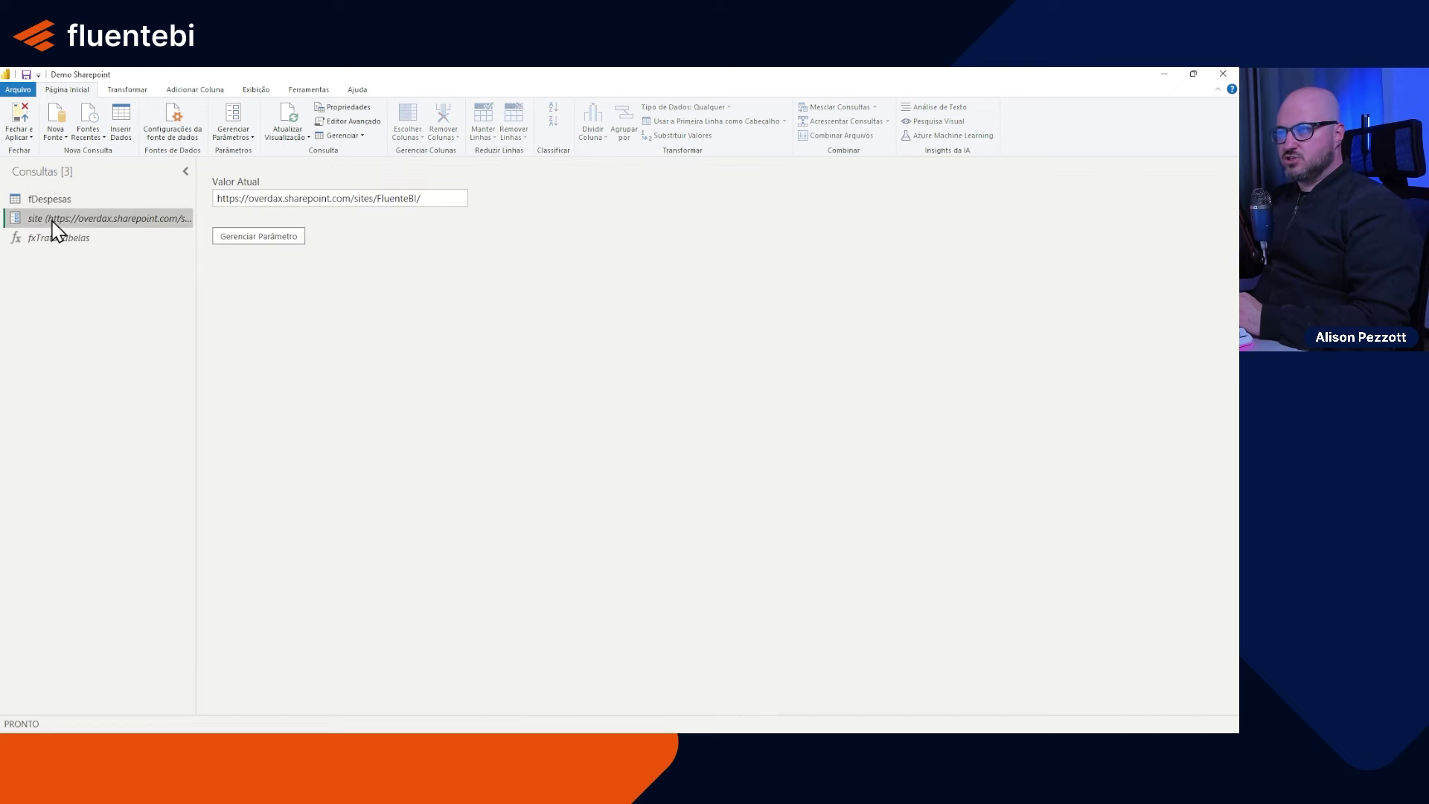
left_click(67, 241)
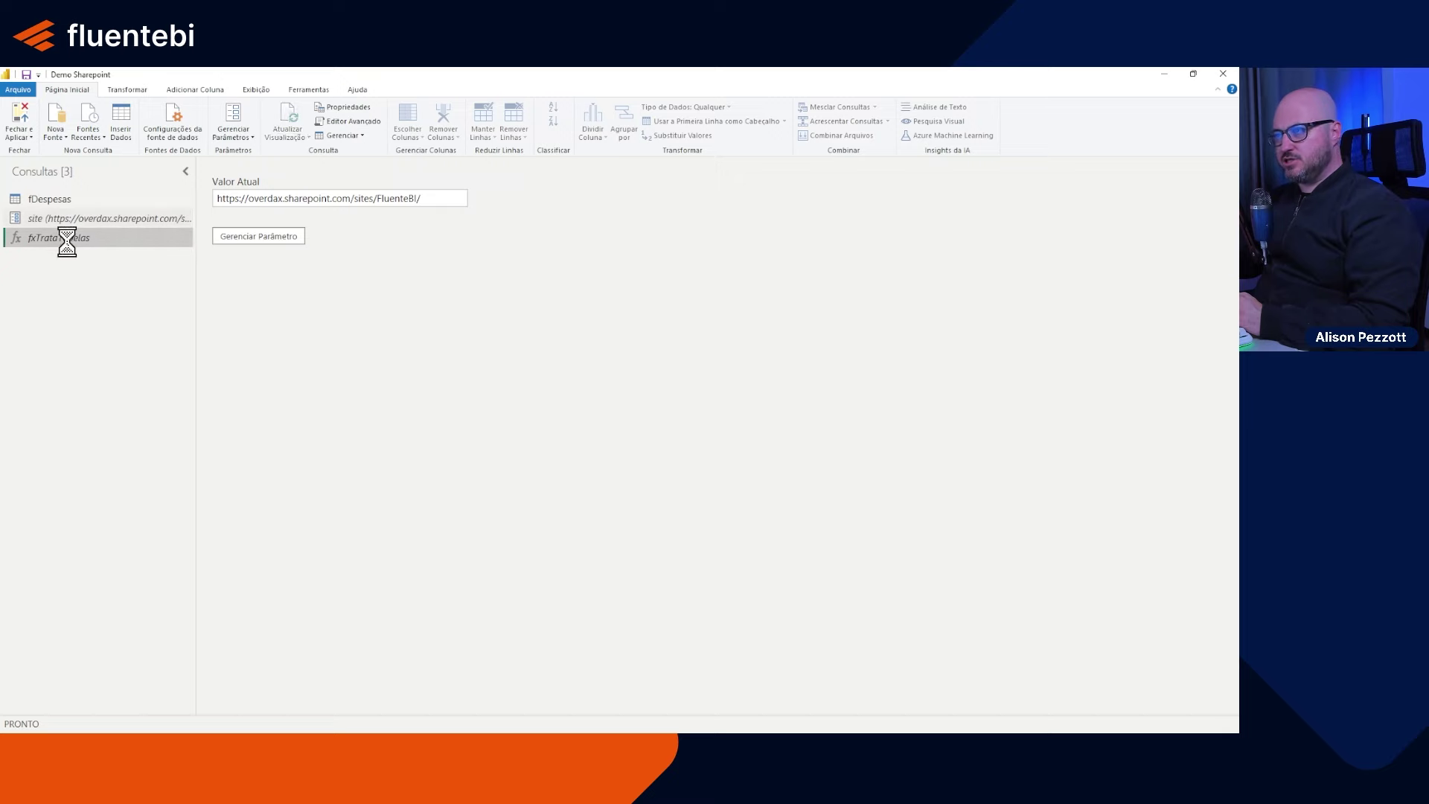
left_click(67, 199)
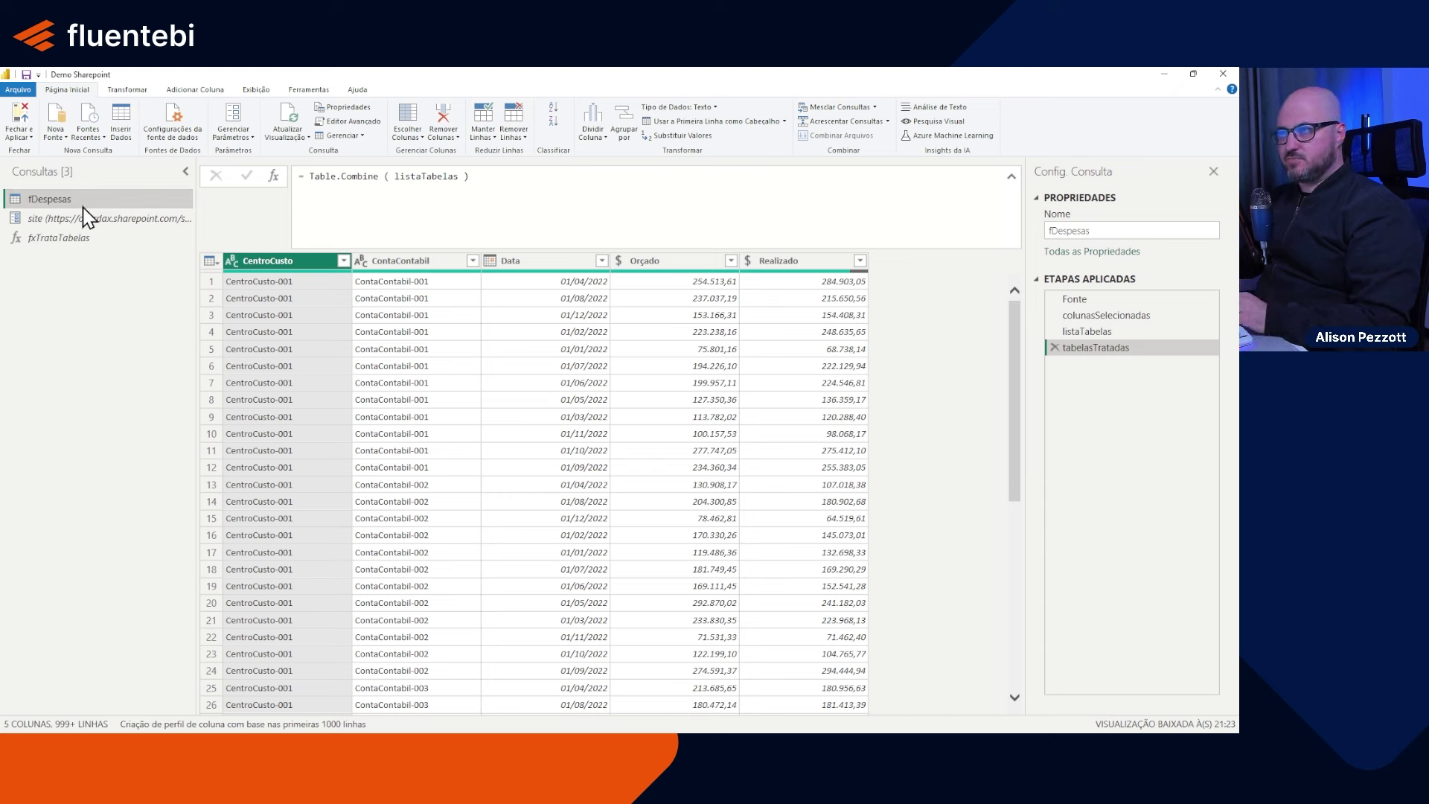
left_click(15, 146)
left_click(67, 164)
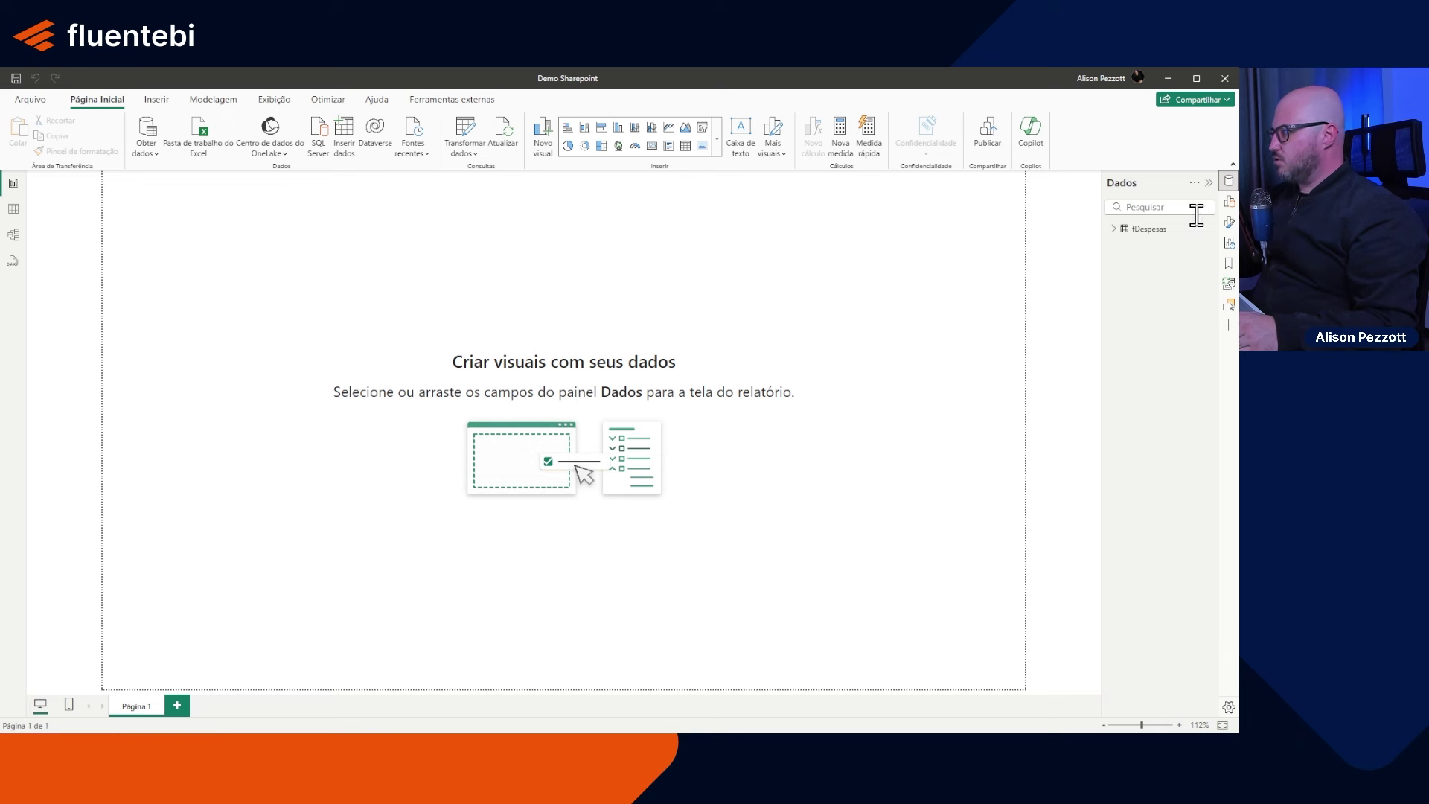
Step: Create a clustered column chart from fDespesas with Realizado and Orçado on the Y axis and Data on the X axis
left_click(1114, 229)
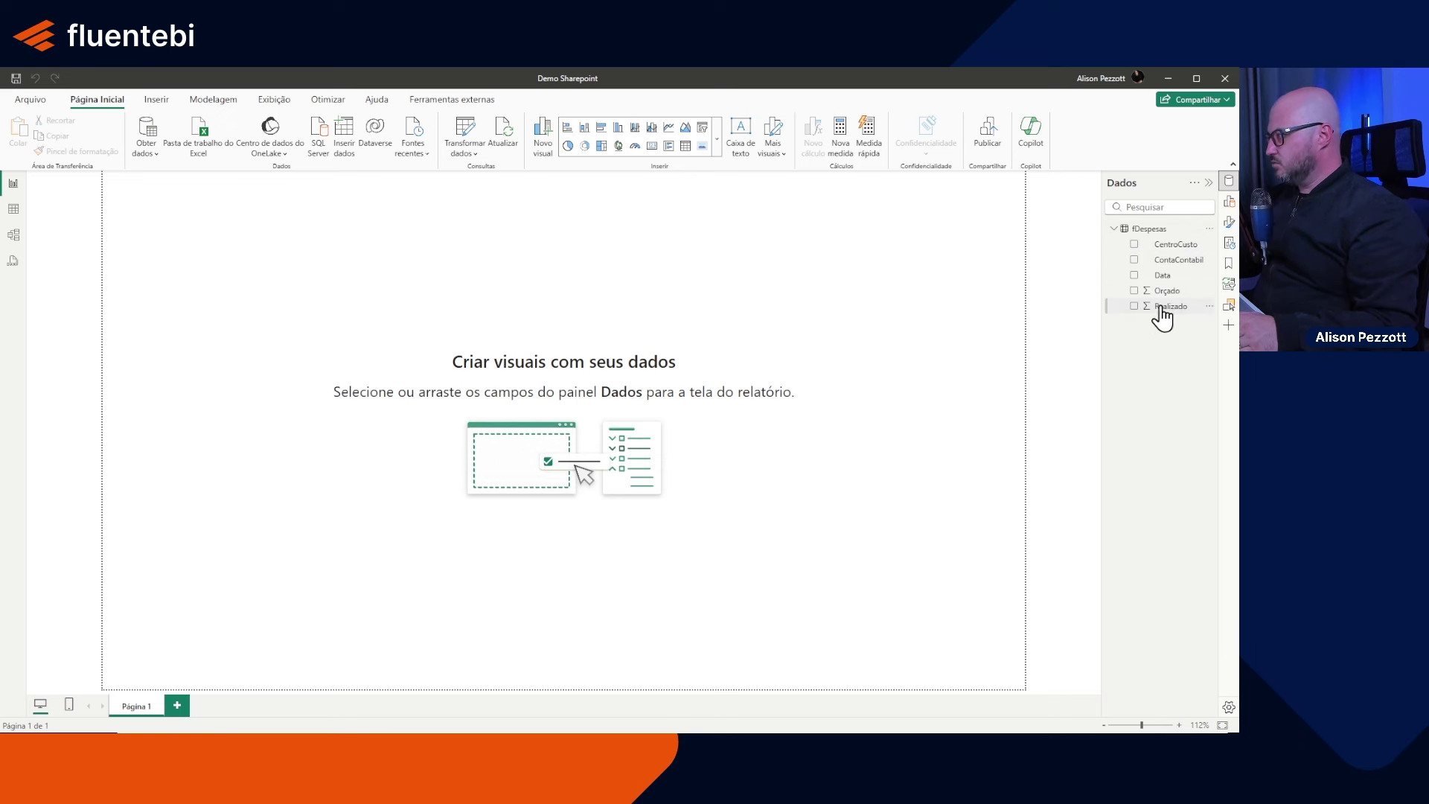
left_click_drag(1163, 311, 708, 312)
left_click_drag(628, 291, 568, 361)
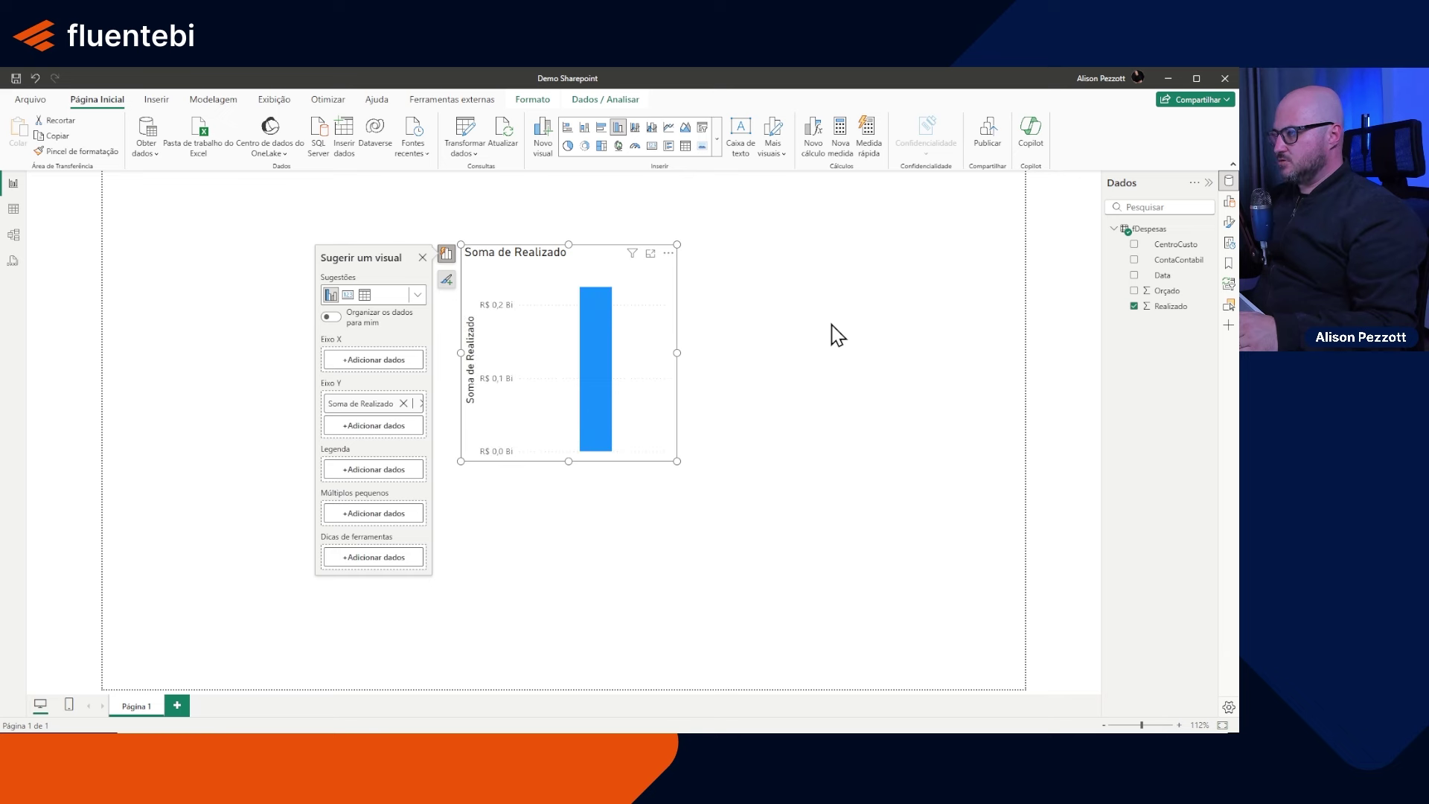
left_click_drag(1168, 291, 594, 357)
left_click_drag(1161, 276, 574, 408)
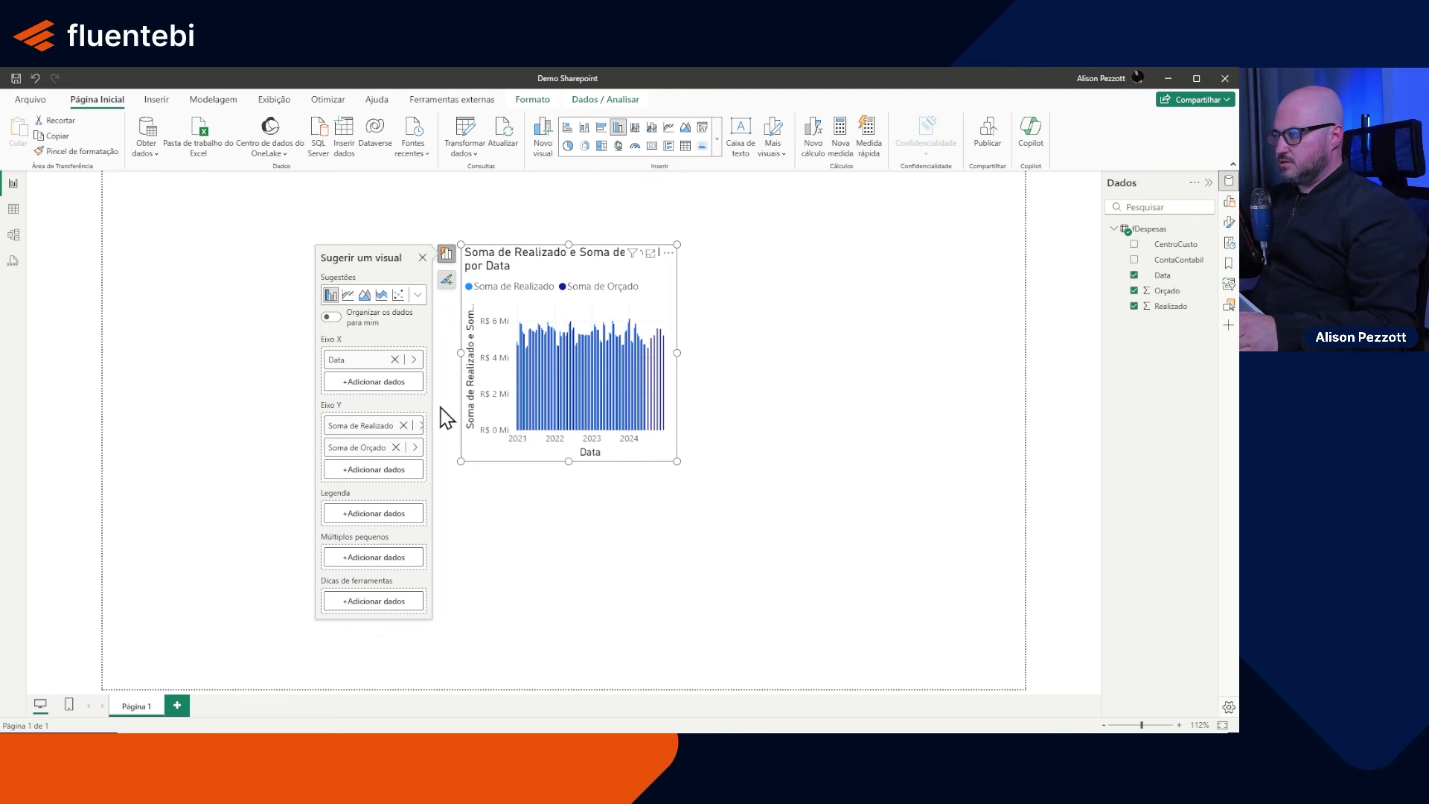
Step: Enlarge the column chart to fill most of the report page and deselect it
left_click_drag(459, 355, 195, 355)
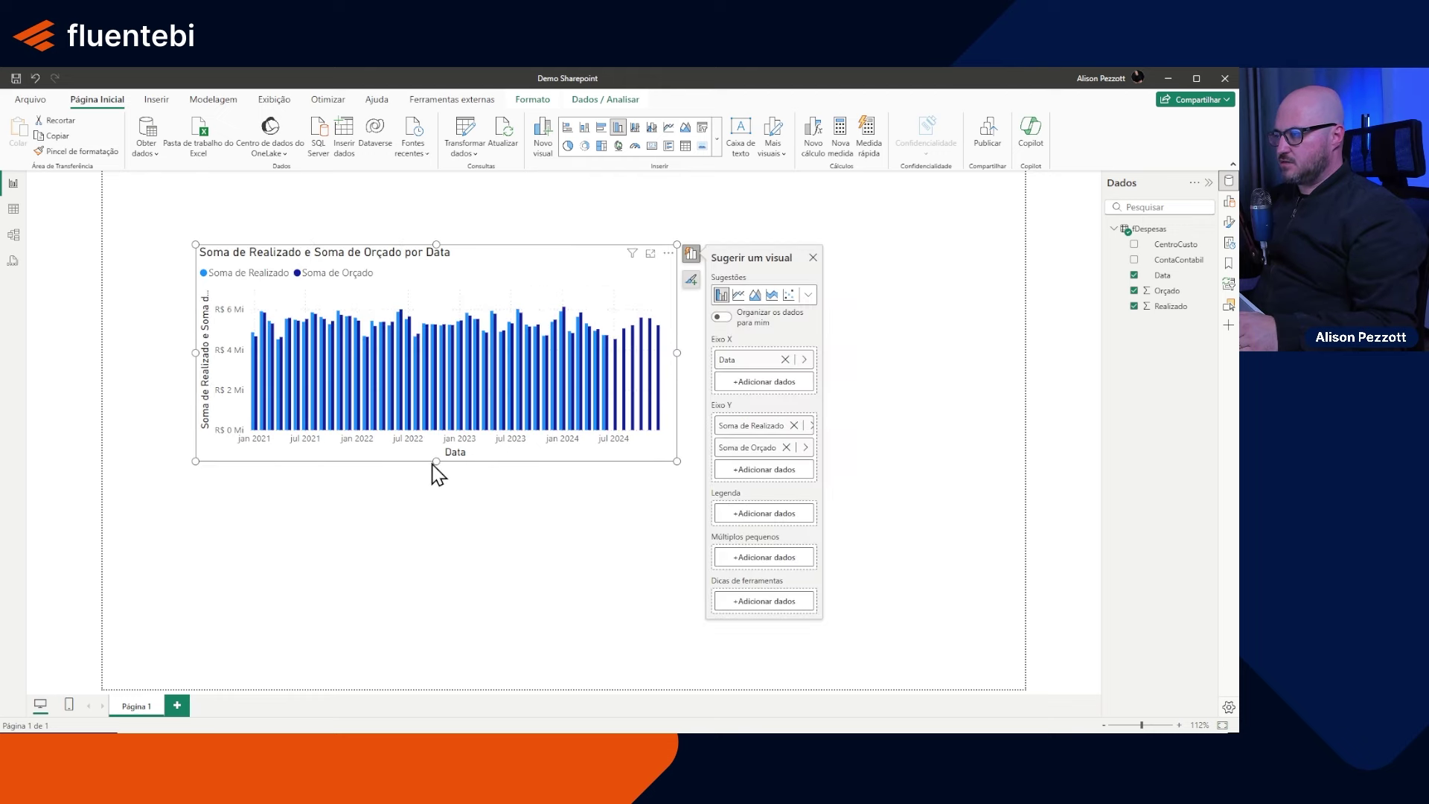
left_click_drag(436, 462, 450, 584)
left_click_drag(677, 428, 947, 417)
left_click_drag(572, 572, 577, 594)
left_click(659, 231)
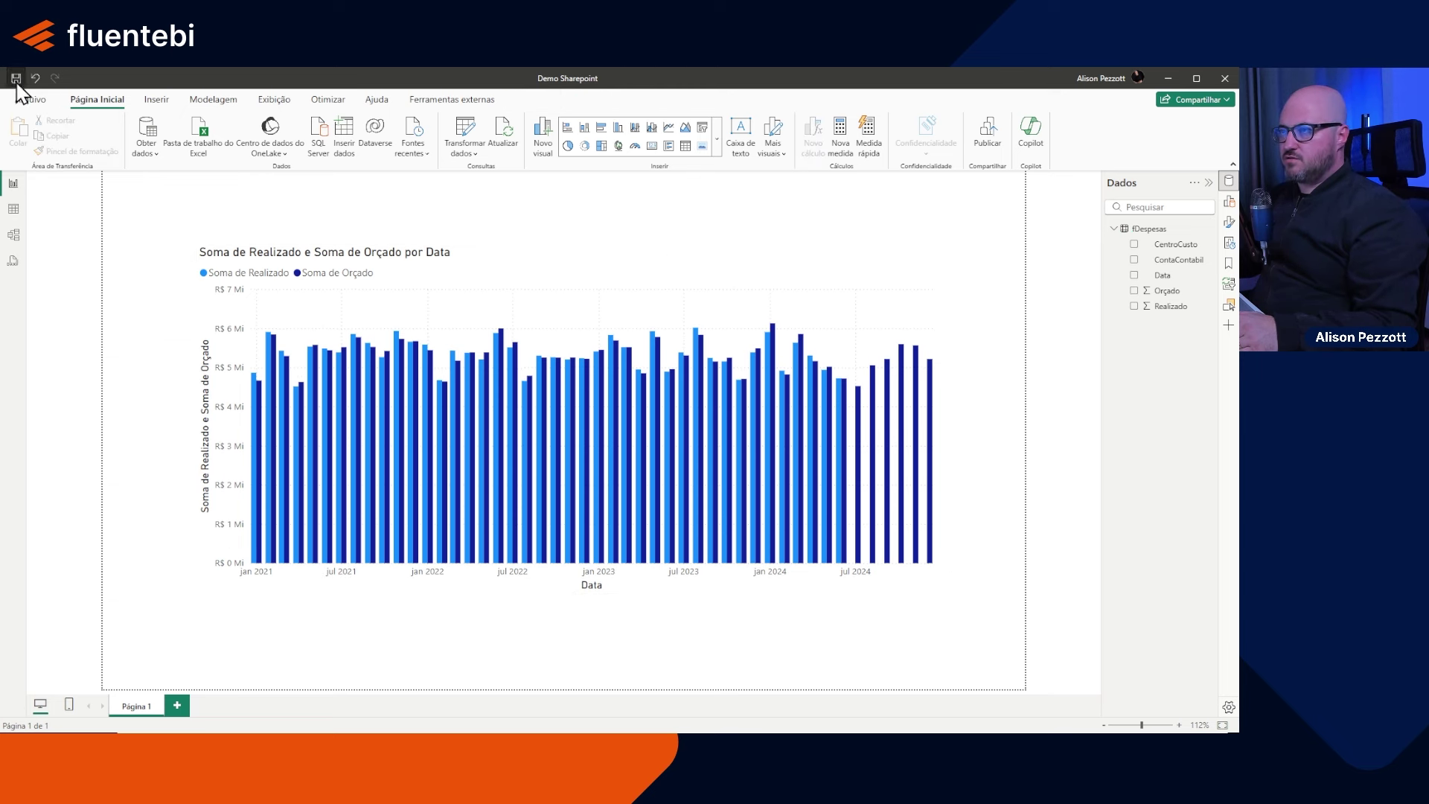
Step: Publish the report to the Demo Sharepoint workspace and open it in the Power BI service with the Windows-connected account
left_click(987, 141)
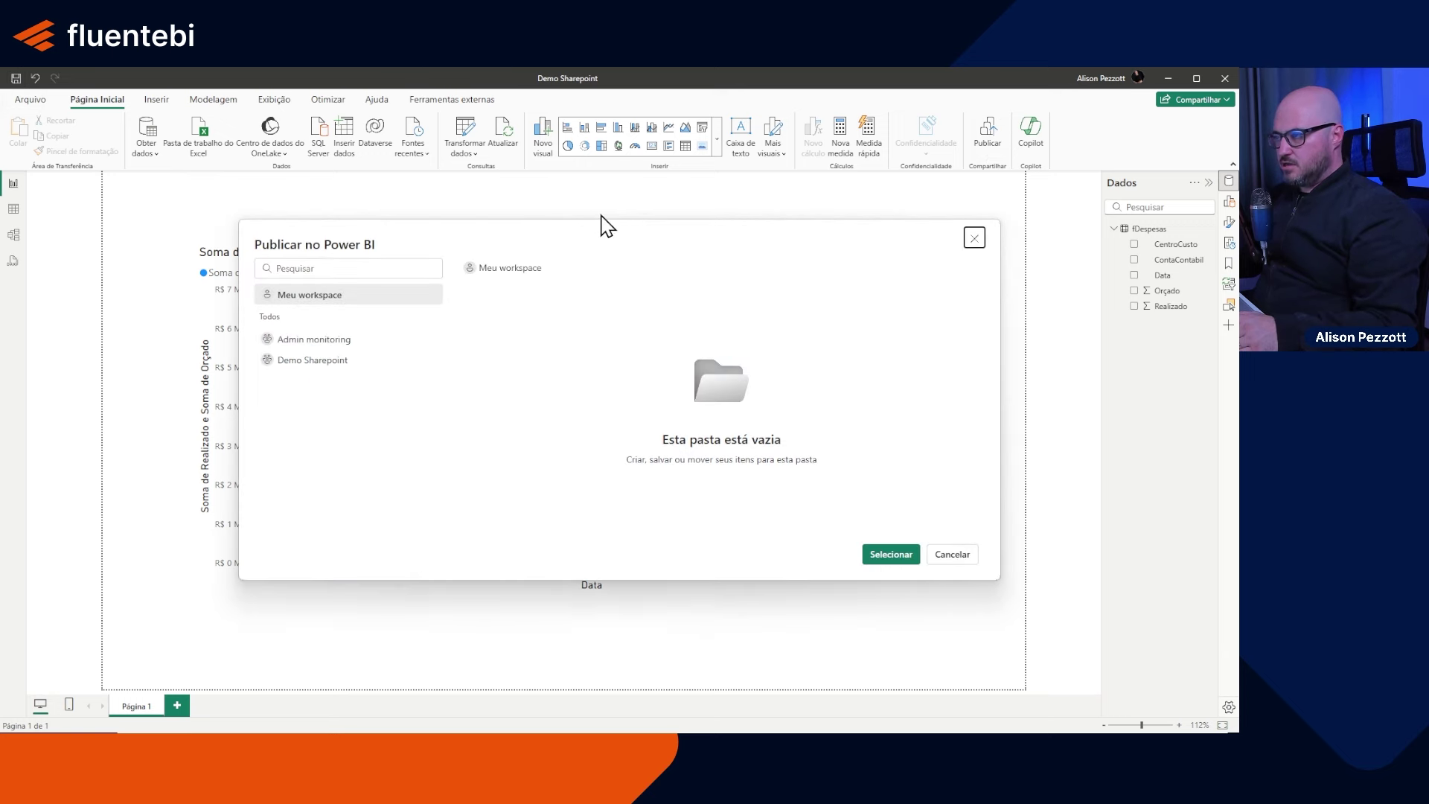
left_click(311, 361)
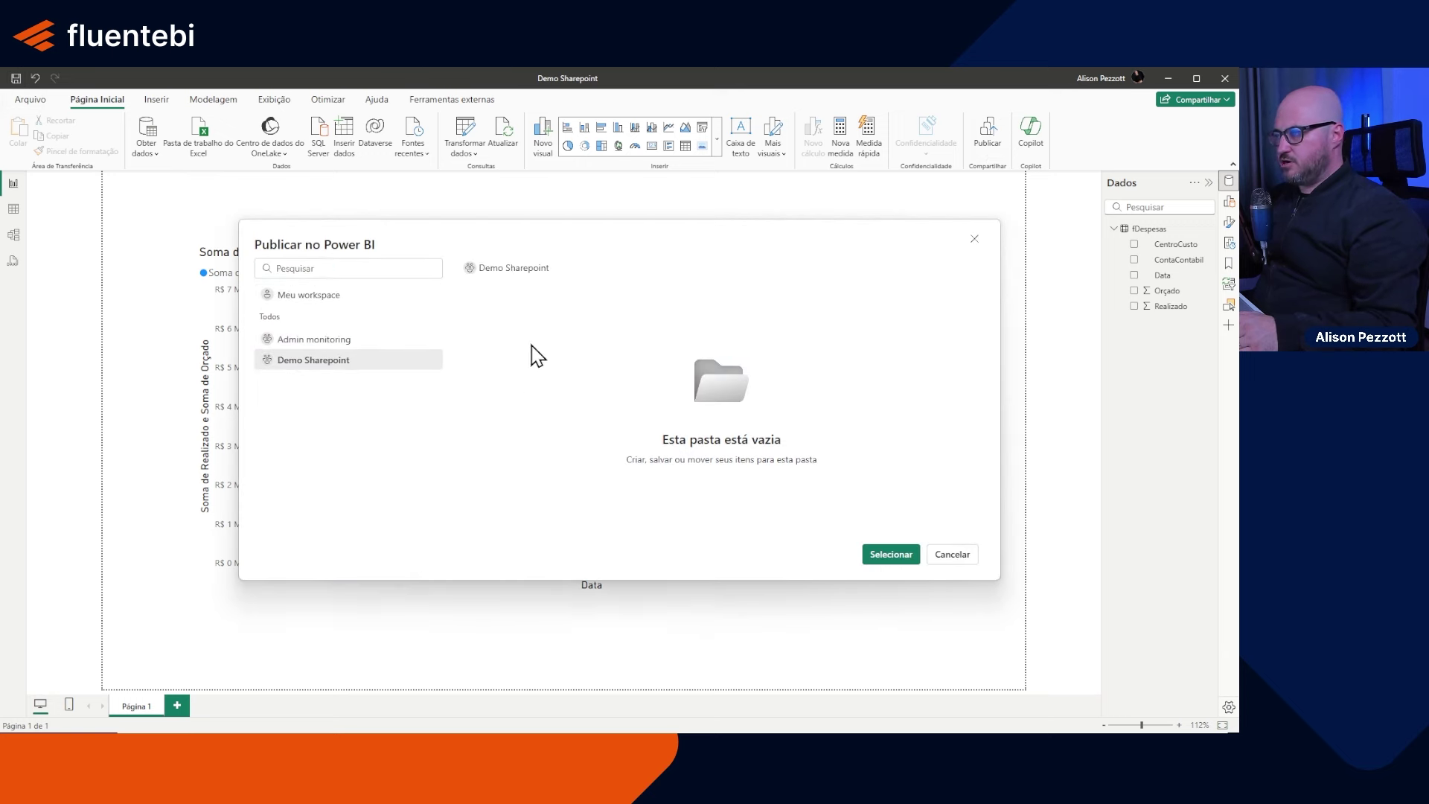
left_click(907, 557)
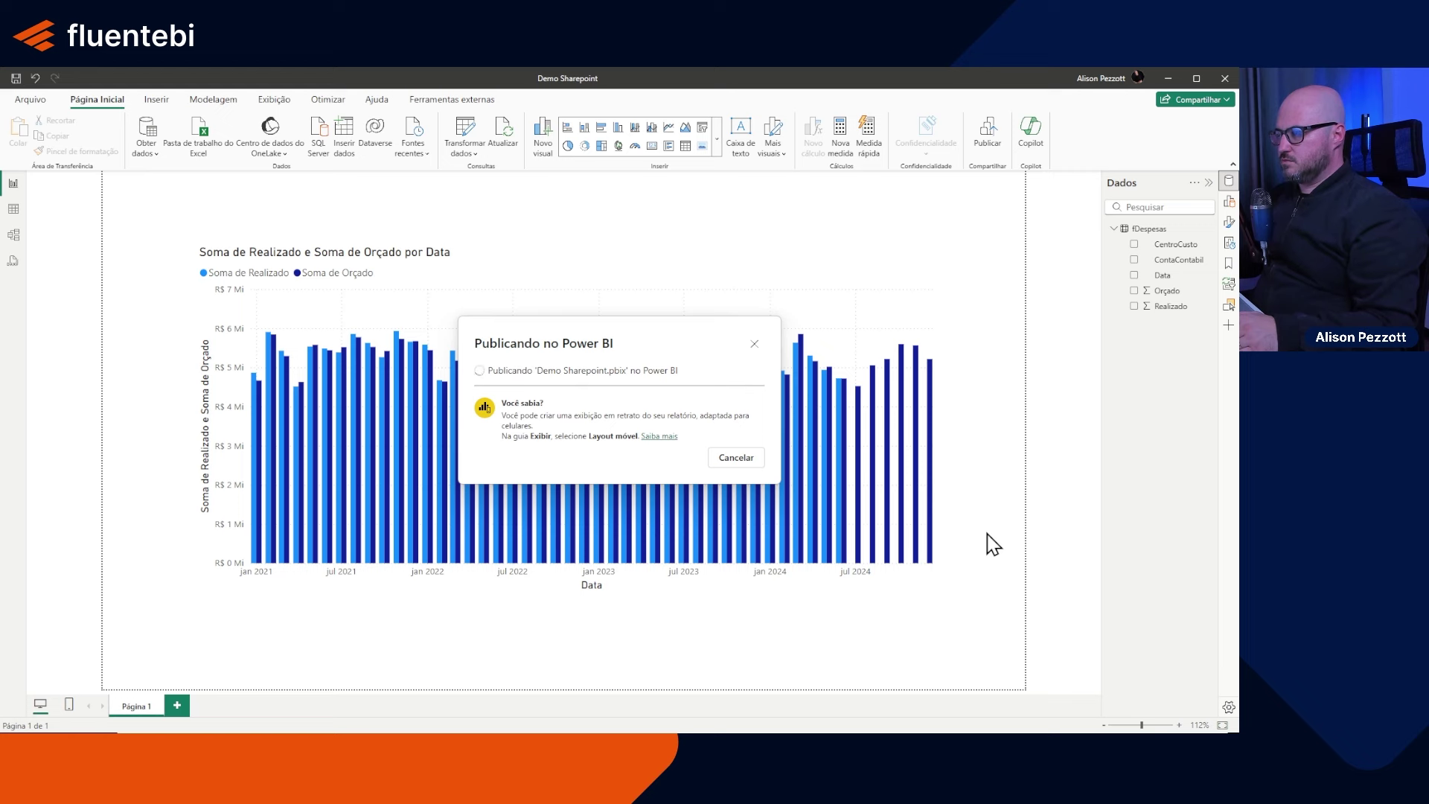
left_click(497, 392)
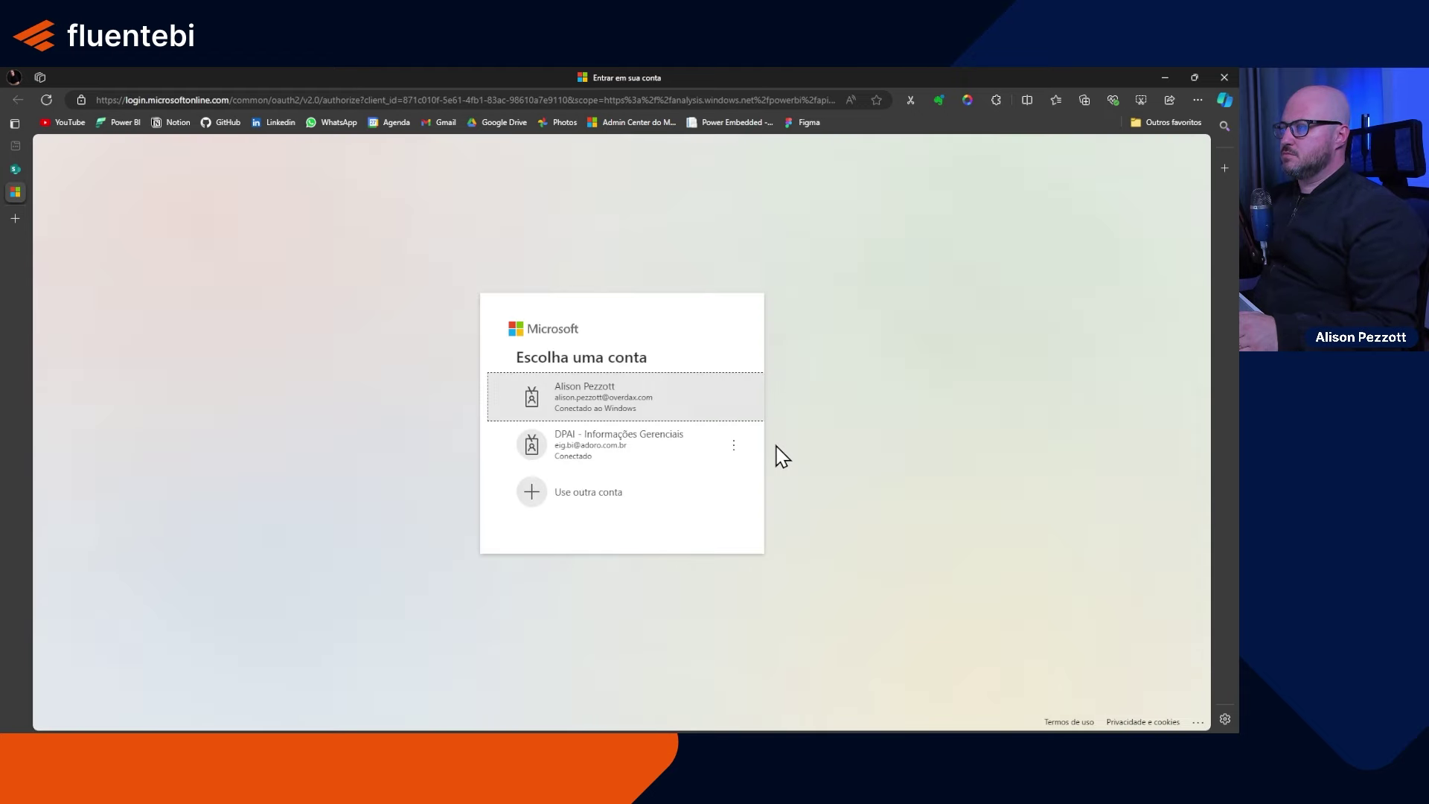
left_click(616, 417)
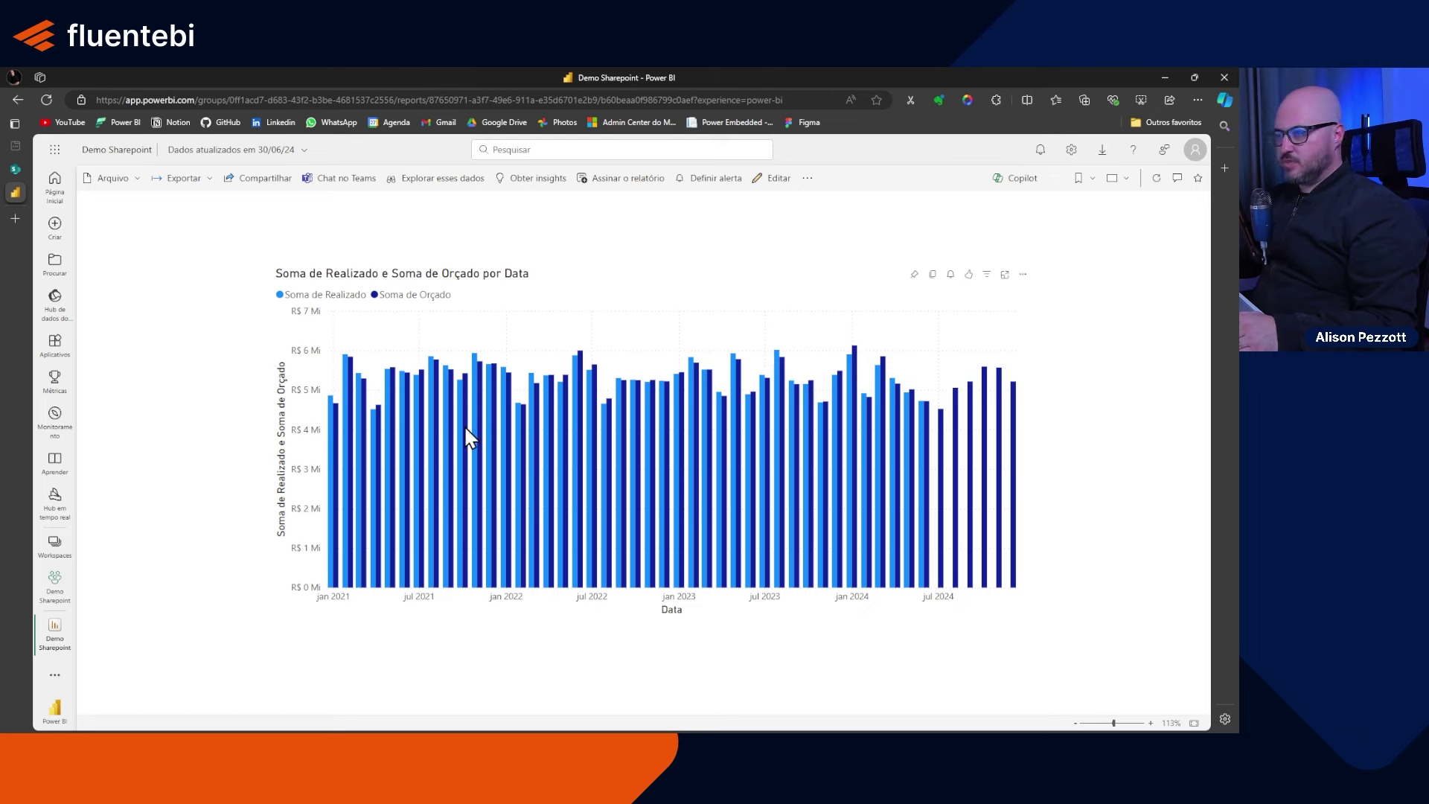
Step: Open the settings of the Demo Sharepoint semantic model from the Demo Sharepoint workspace
left_click(56, 550)
left_click(149, 327)
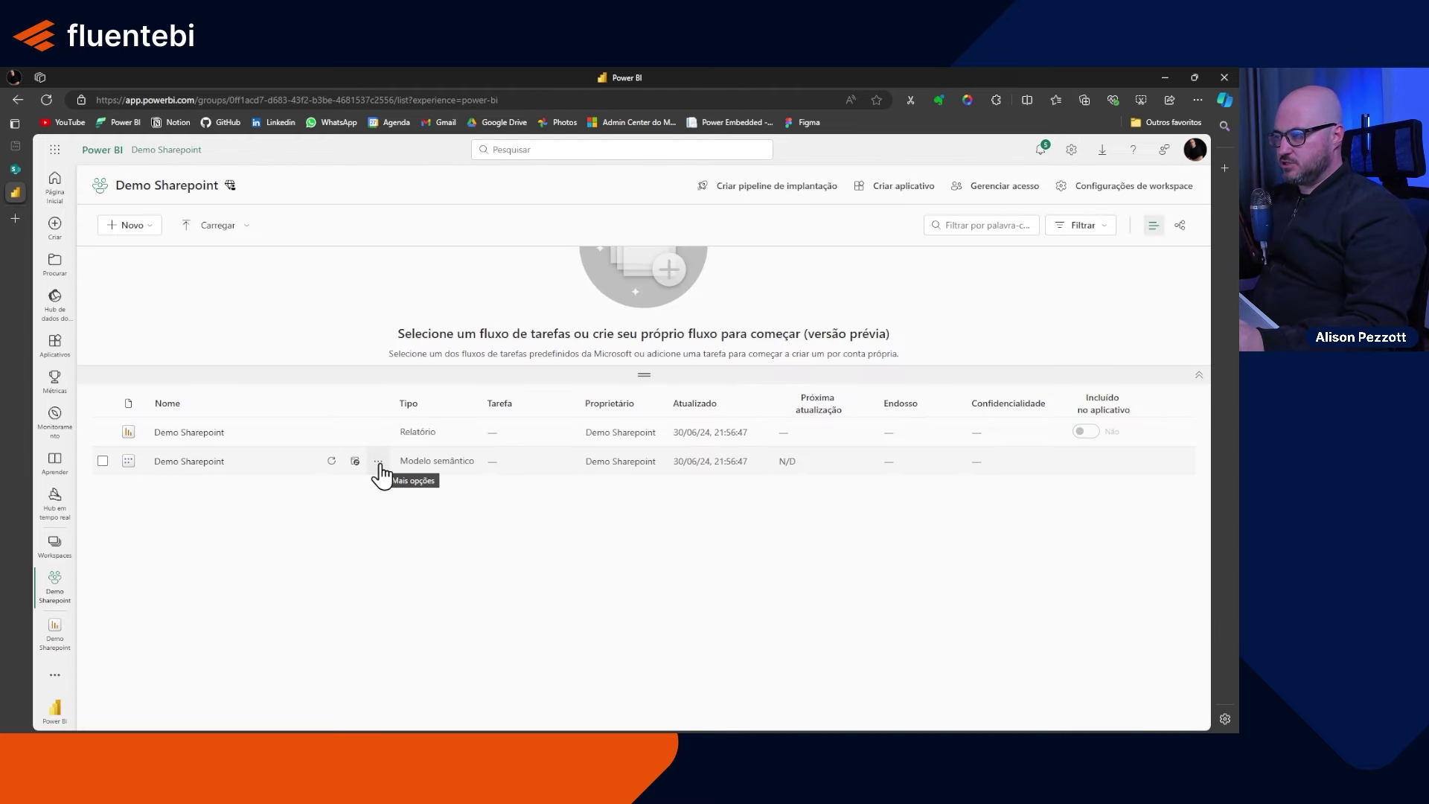
left_click(380, 463)
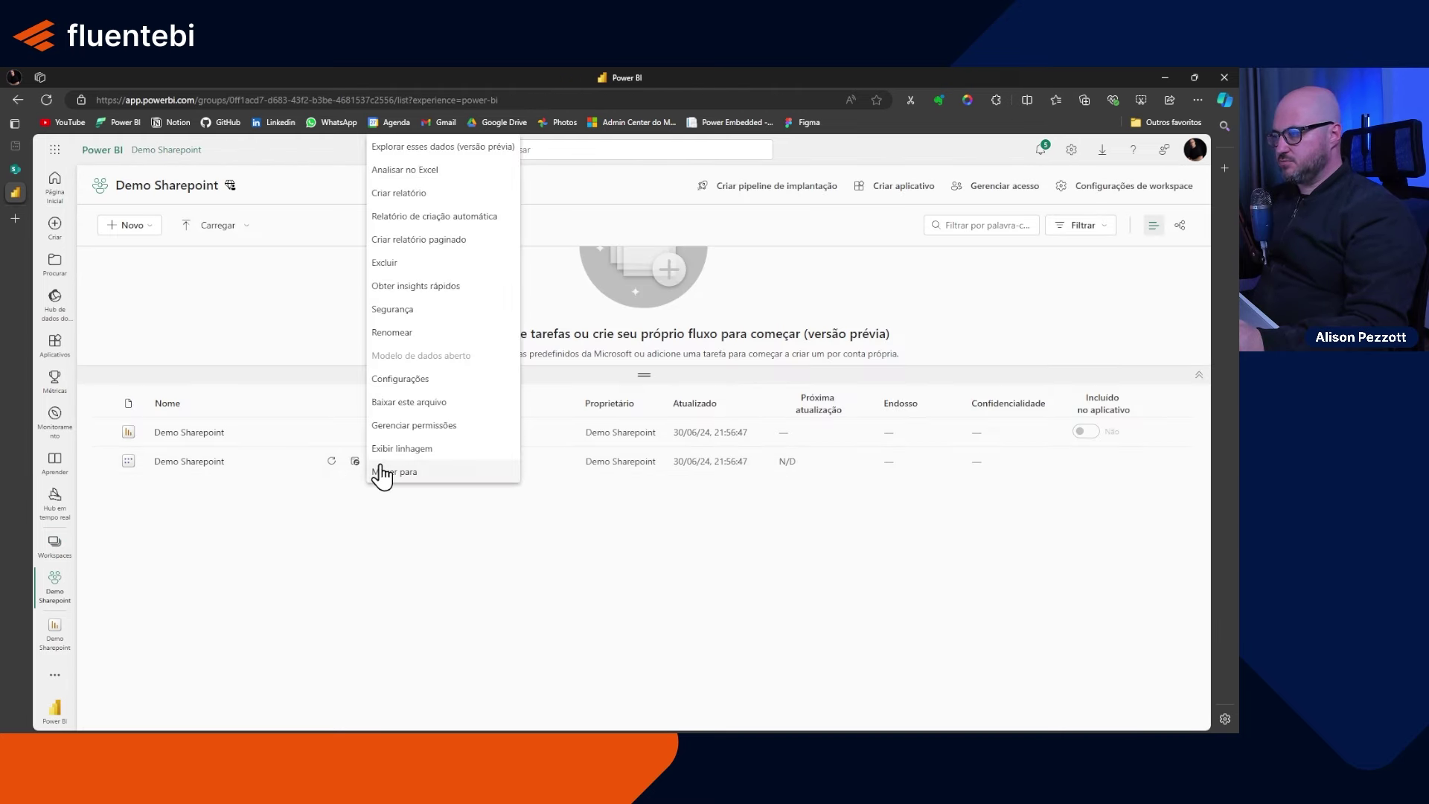
left_click(399, 380)
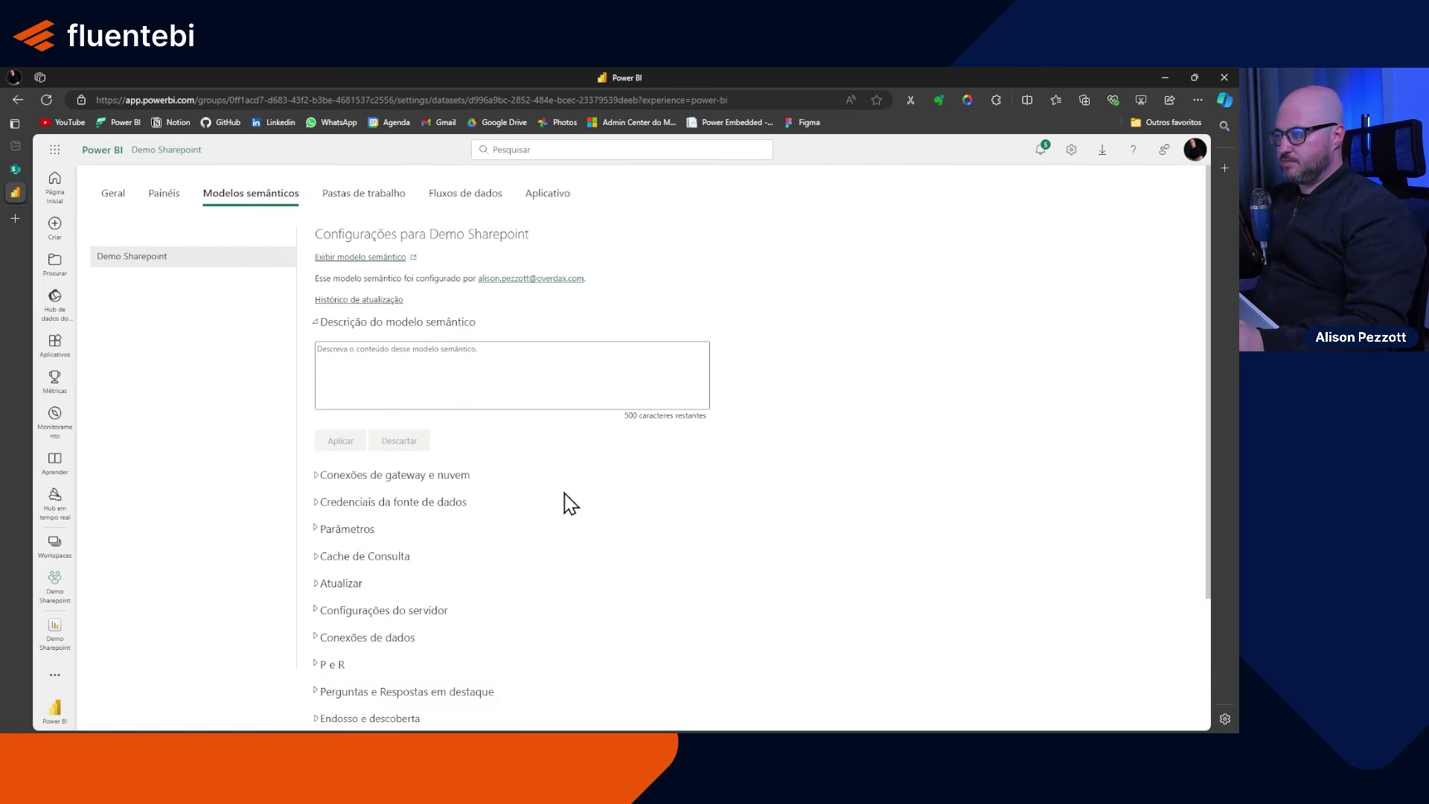
Step: Sign in to the semantic model's SharePoint data source with OAuth2 and Organizational privacy, and check its gateway and cloud connections
left_click(320, 502)
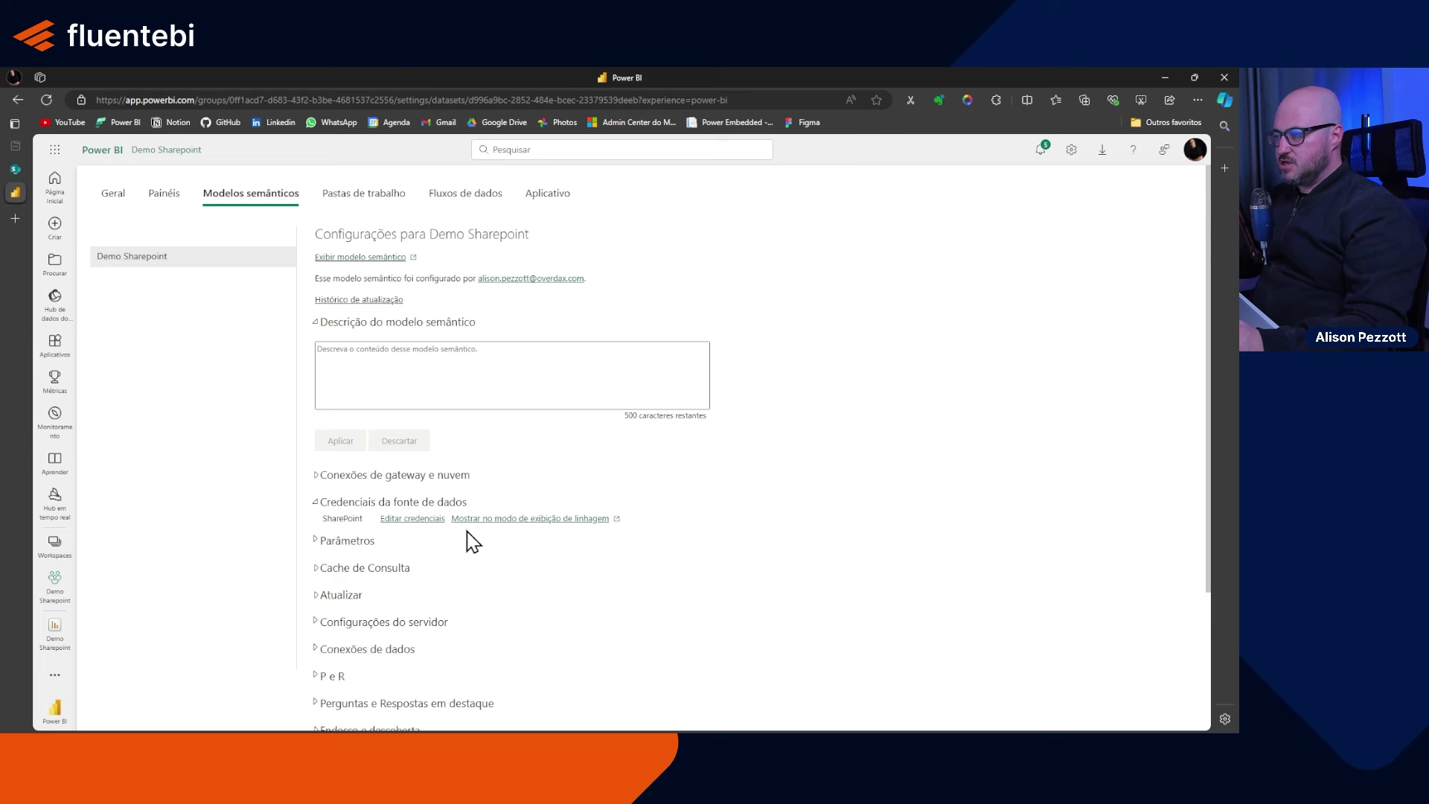
left_click(414, 520)
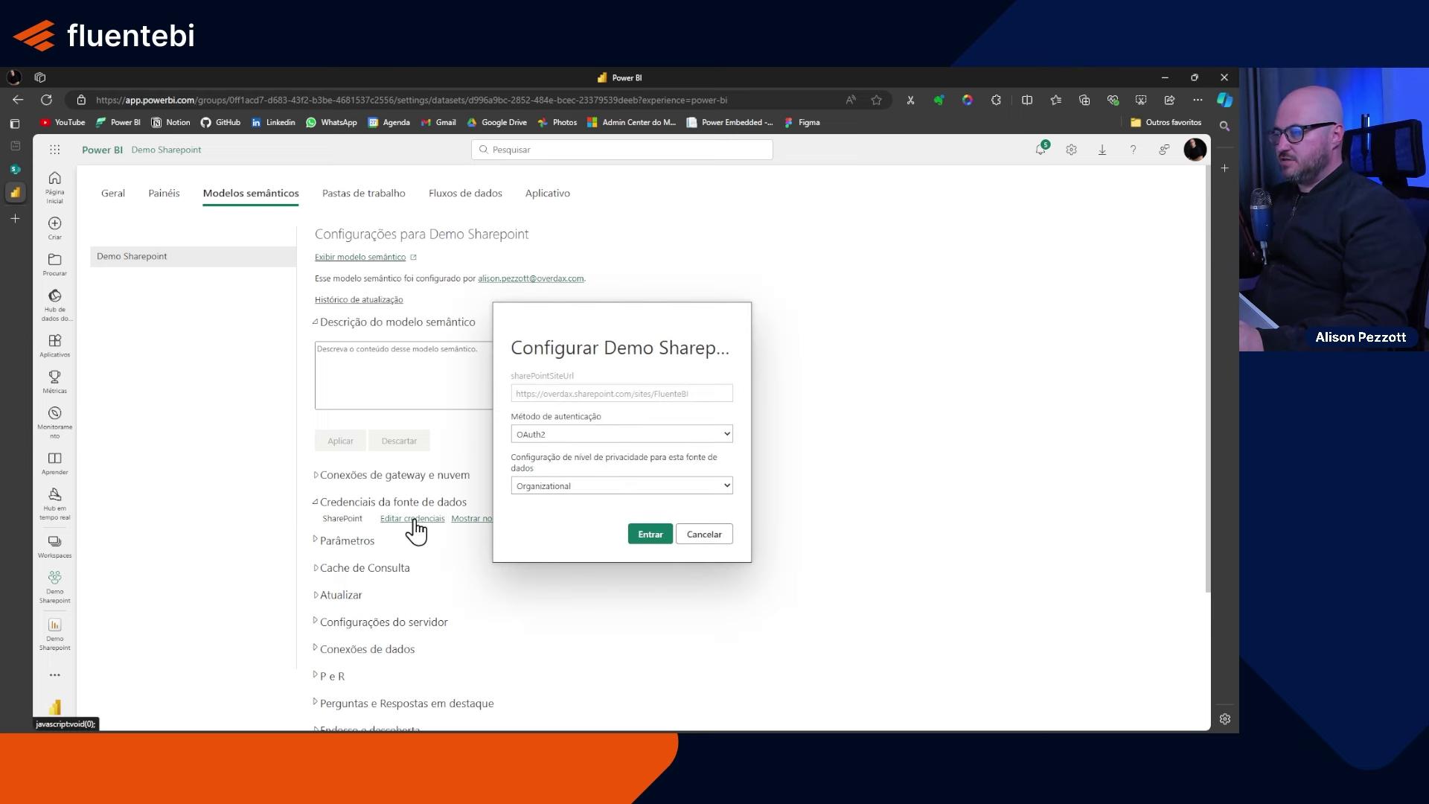
left_click(592, 436)
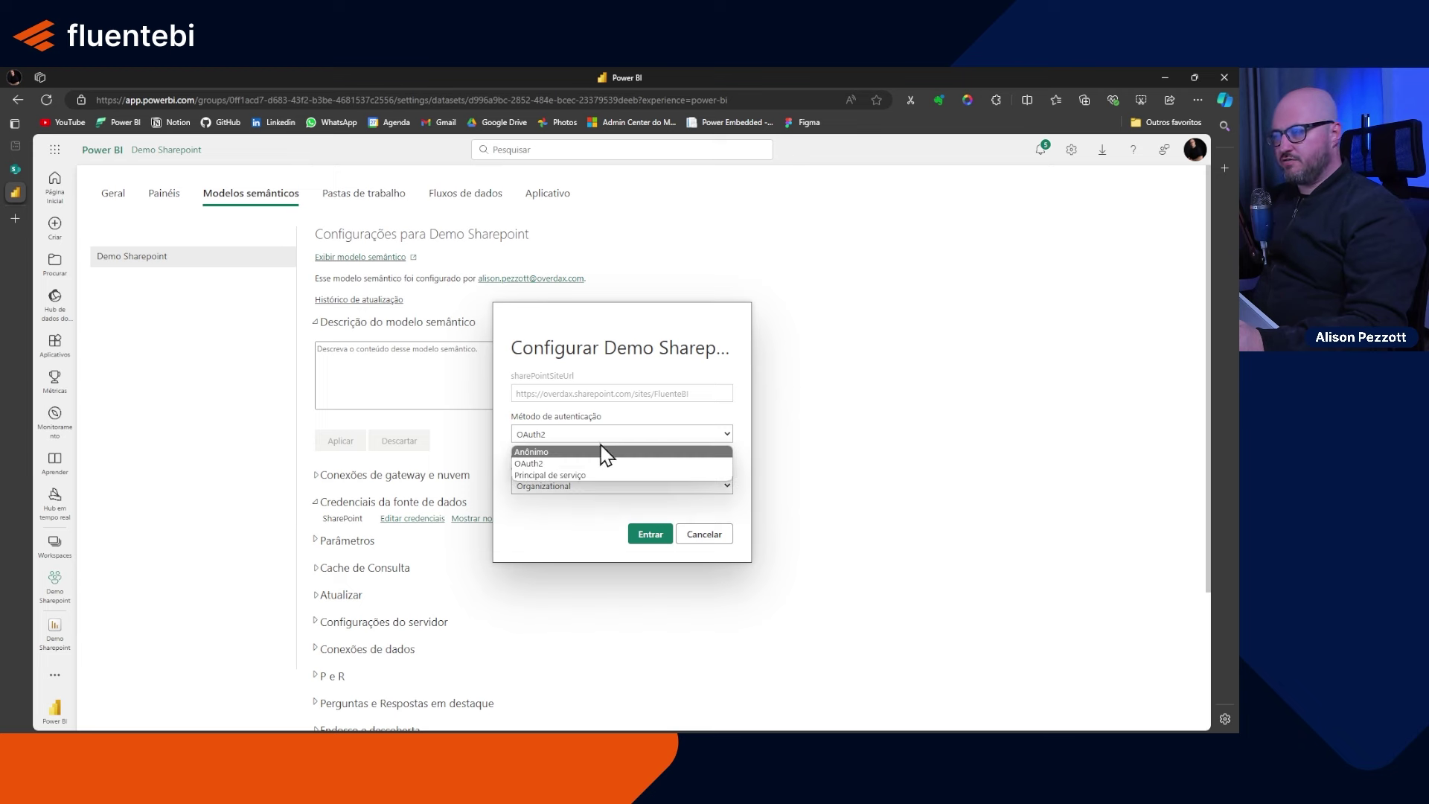
left_click(619, 435)
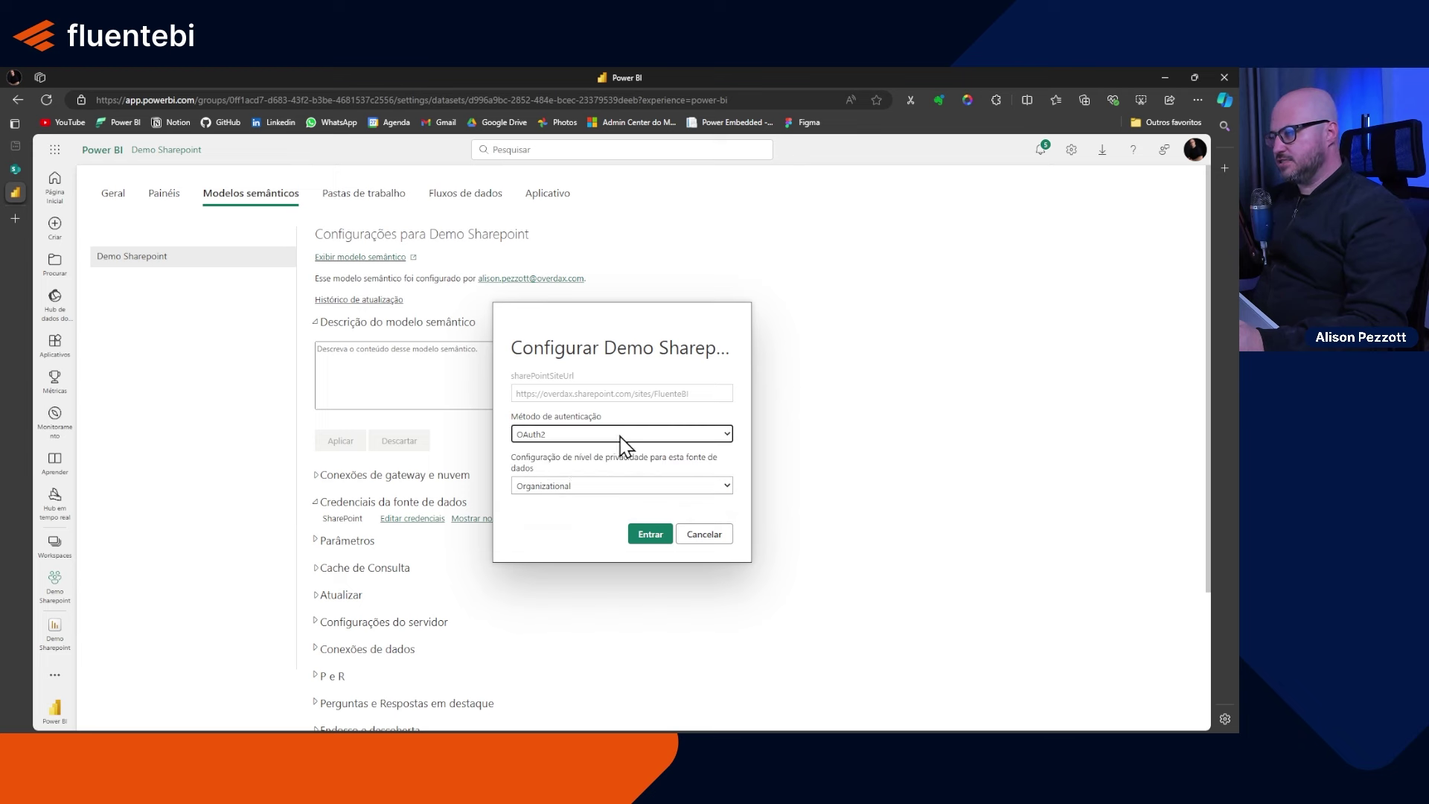
left_click(653, 535)
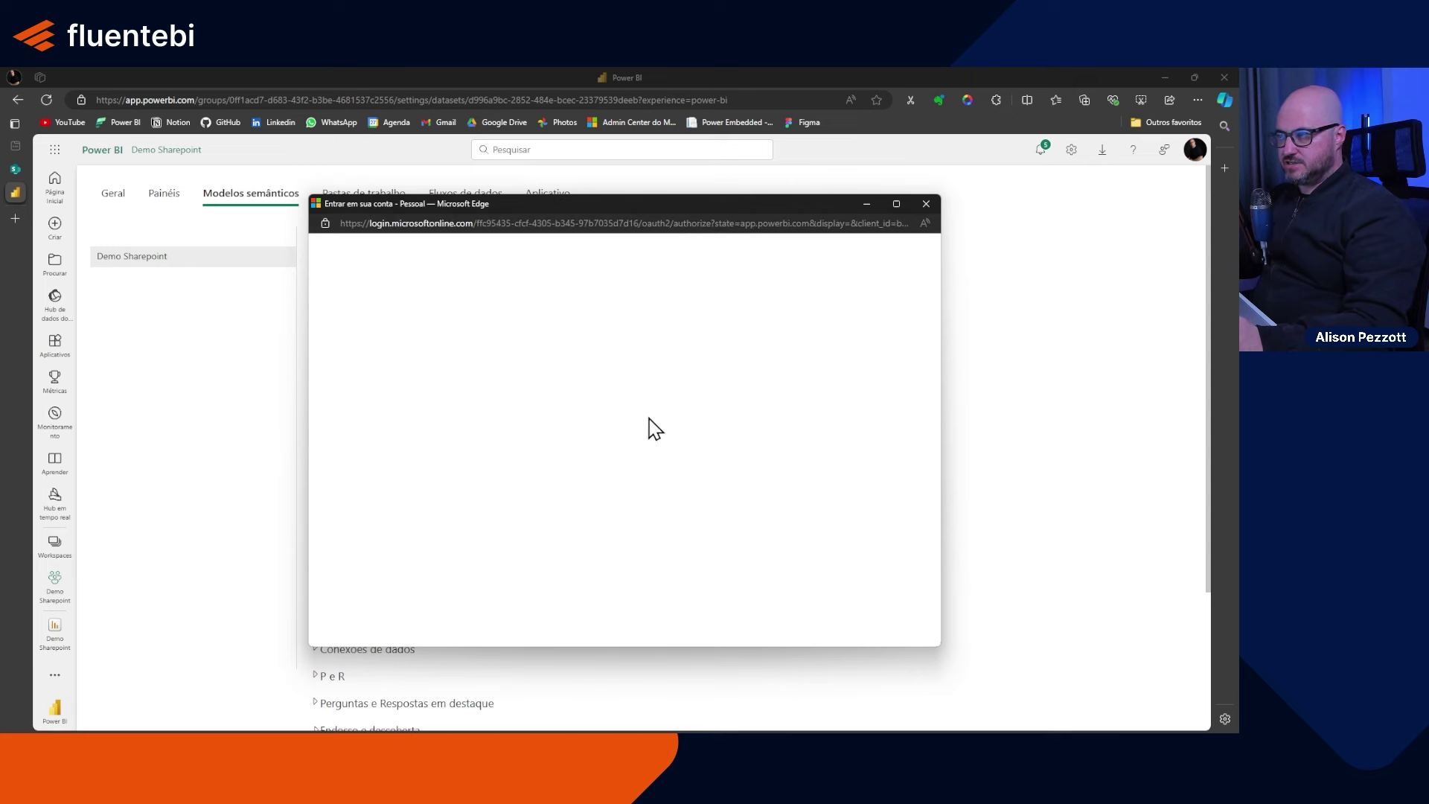
left_click(640, 431)
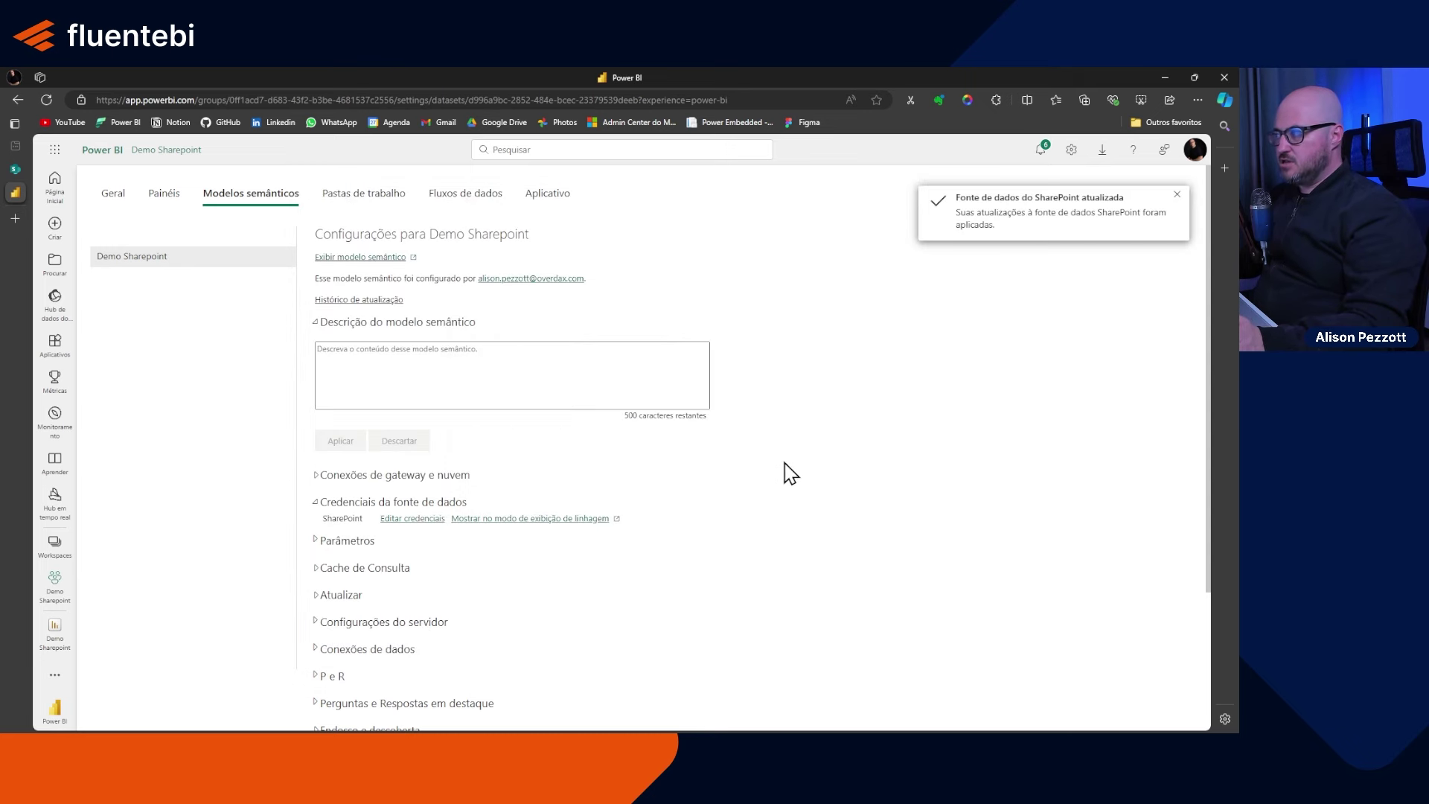
left_click(319, 476)
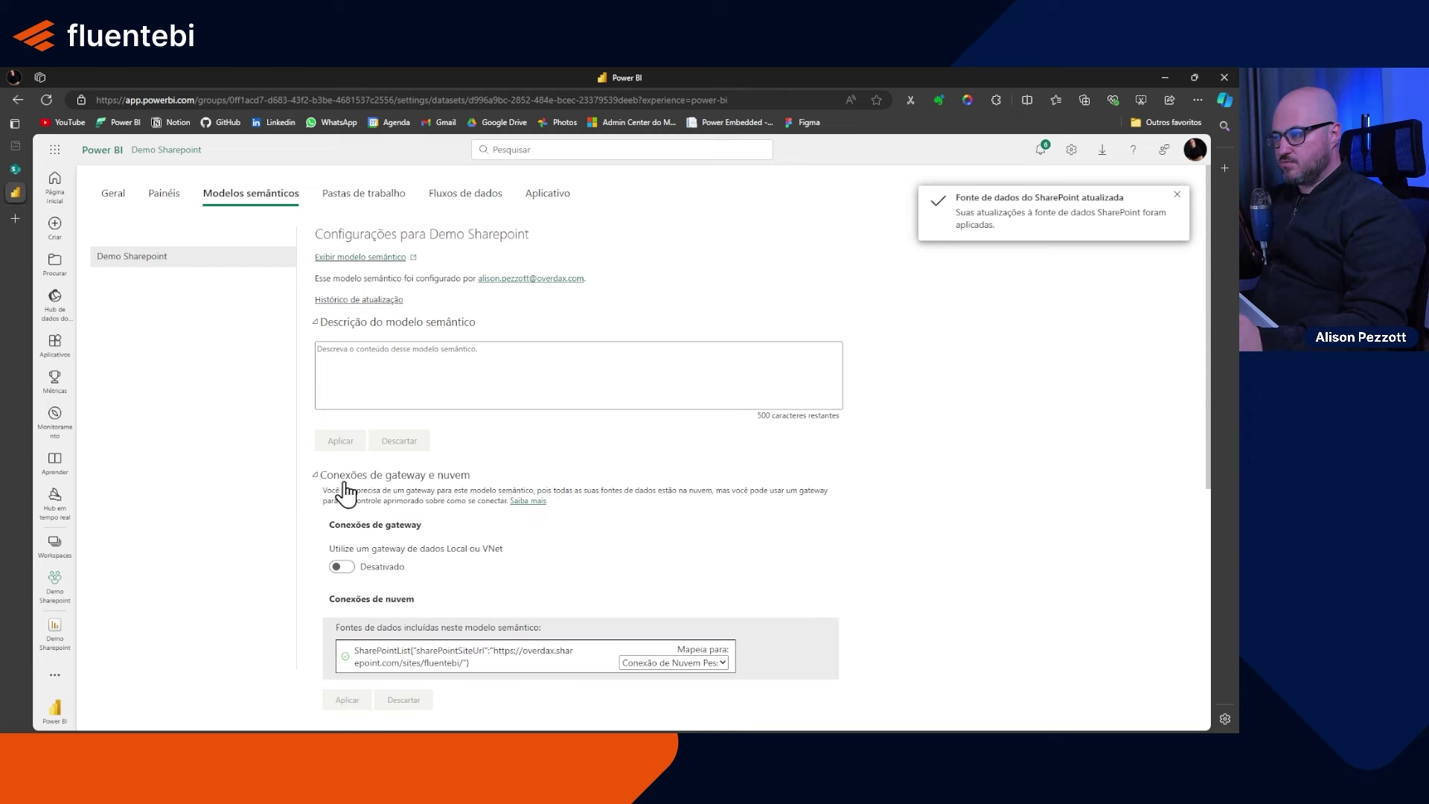
left_click(319, 477)
Step: Return to the Demo Sharepoint workspace and refresh the Demo Sharepoint semantic model on demand
left_click(53, 547)
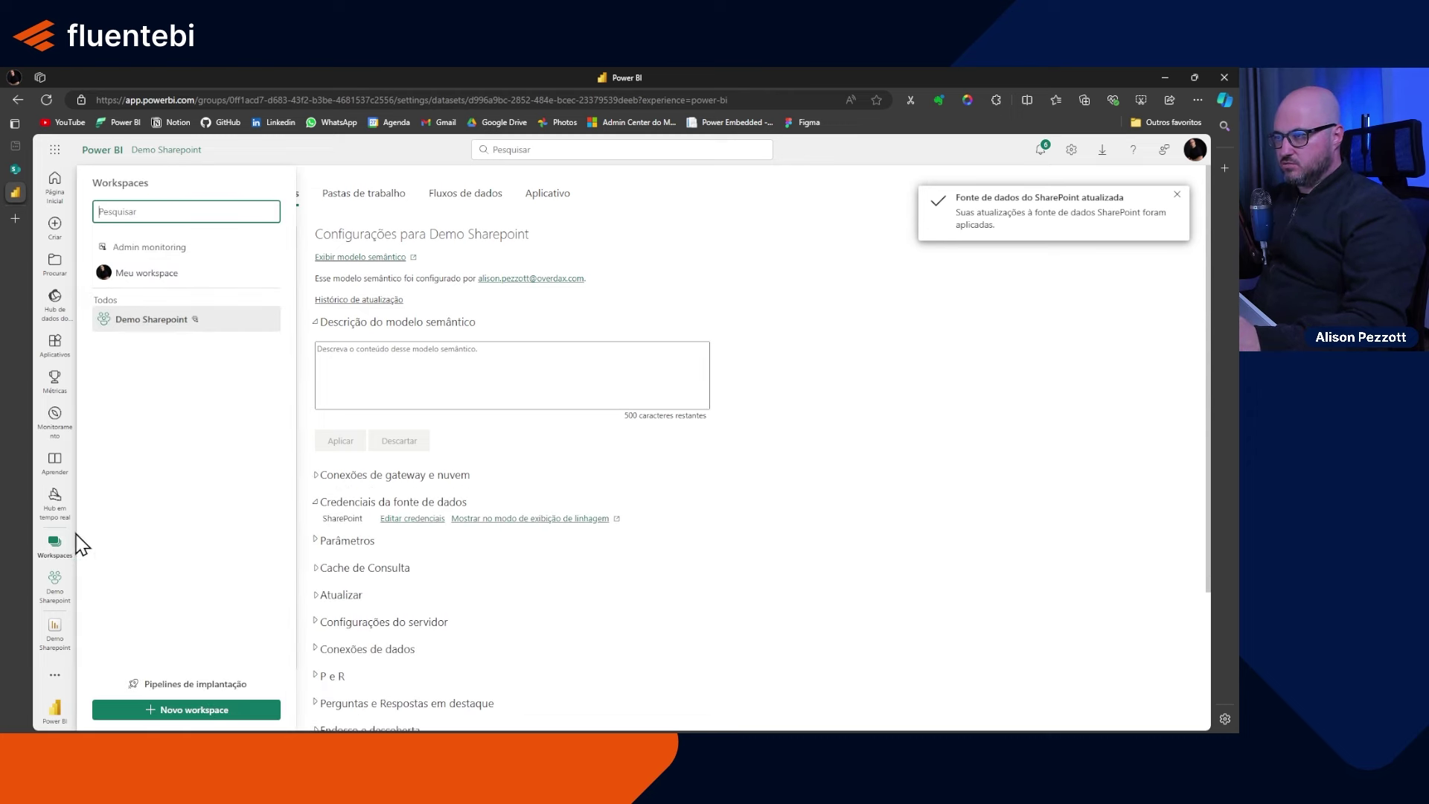
left_click(153, 320)
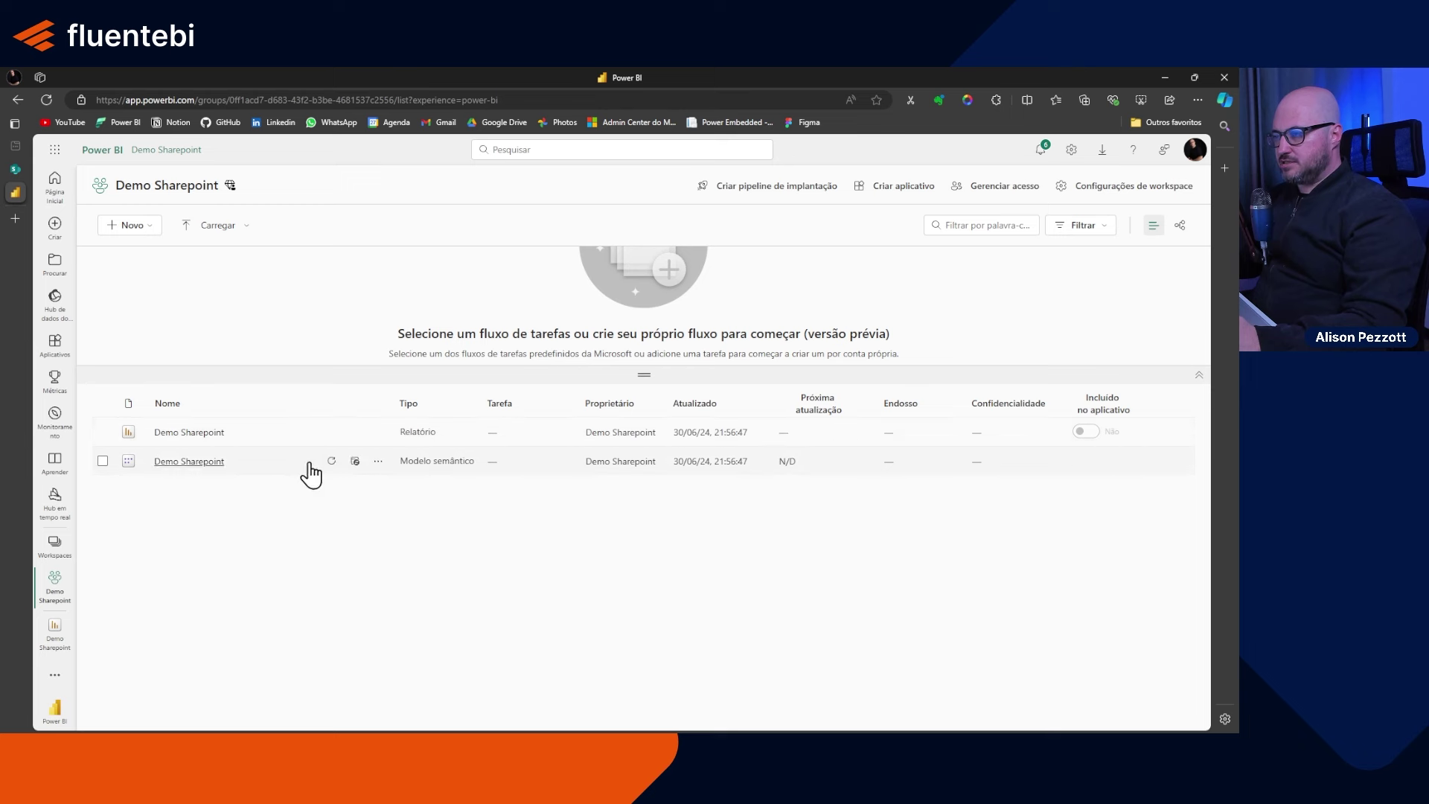
left_click(332, 462)
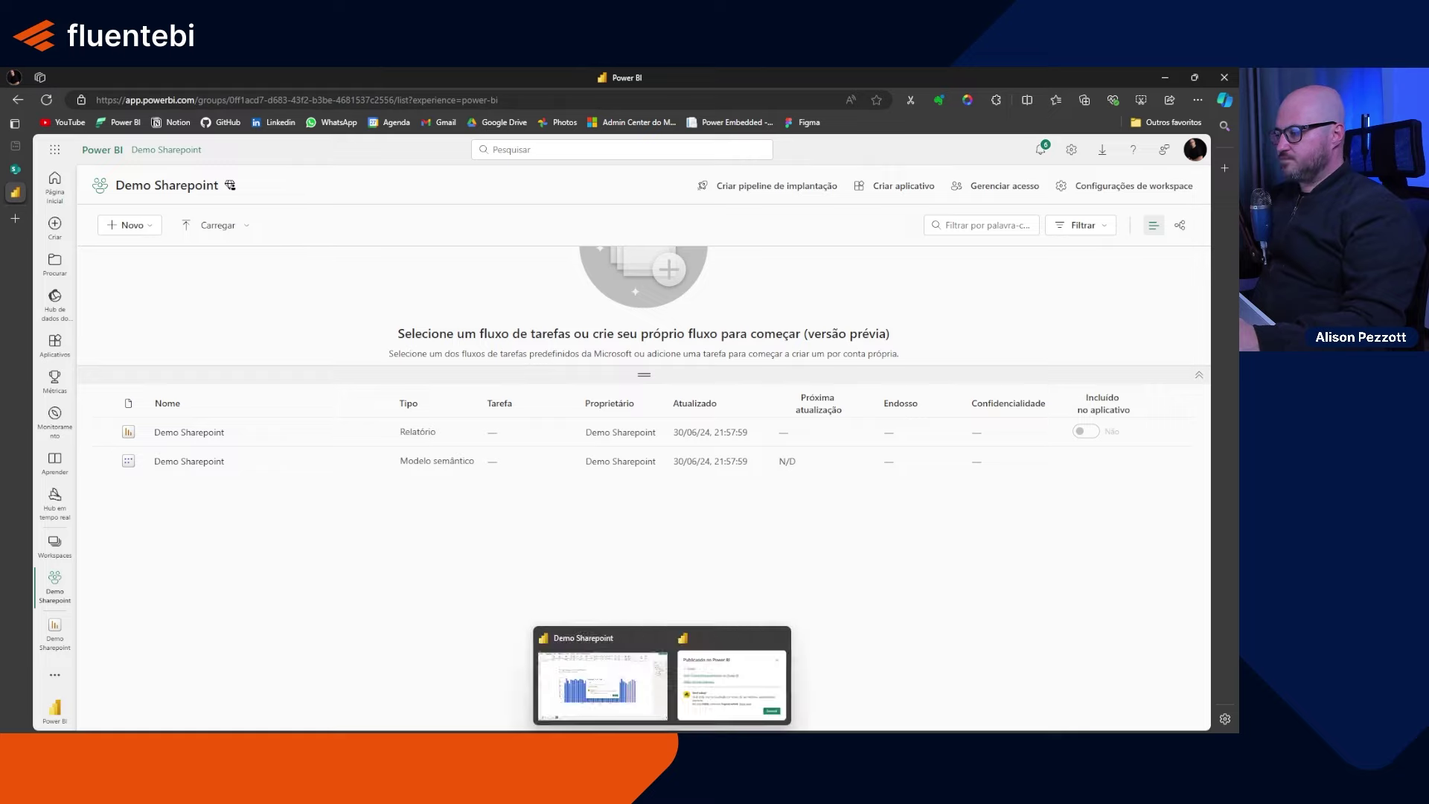
mouse_move(634, 737)
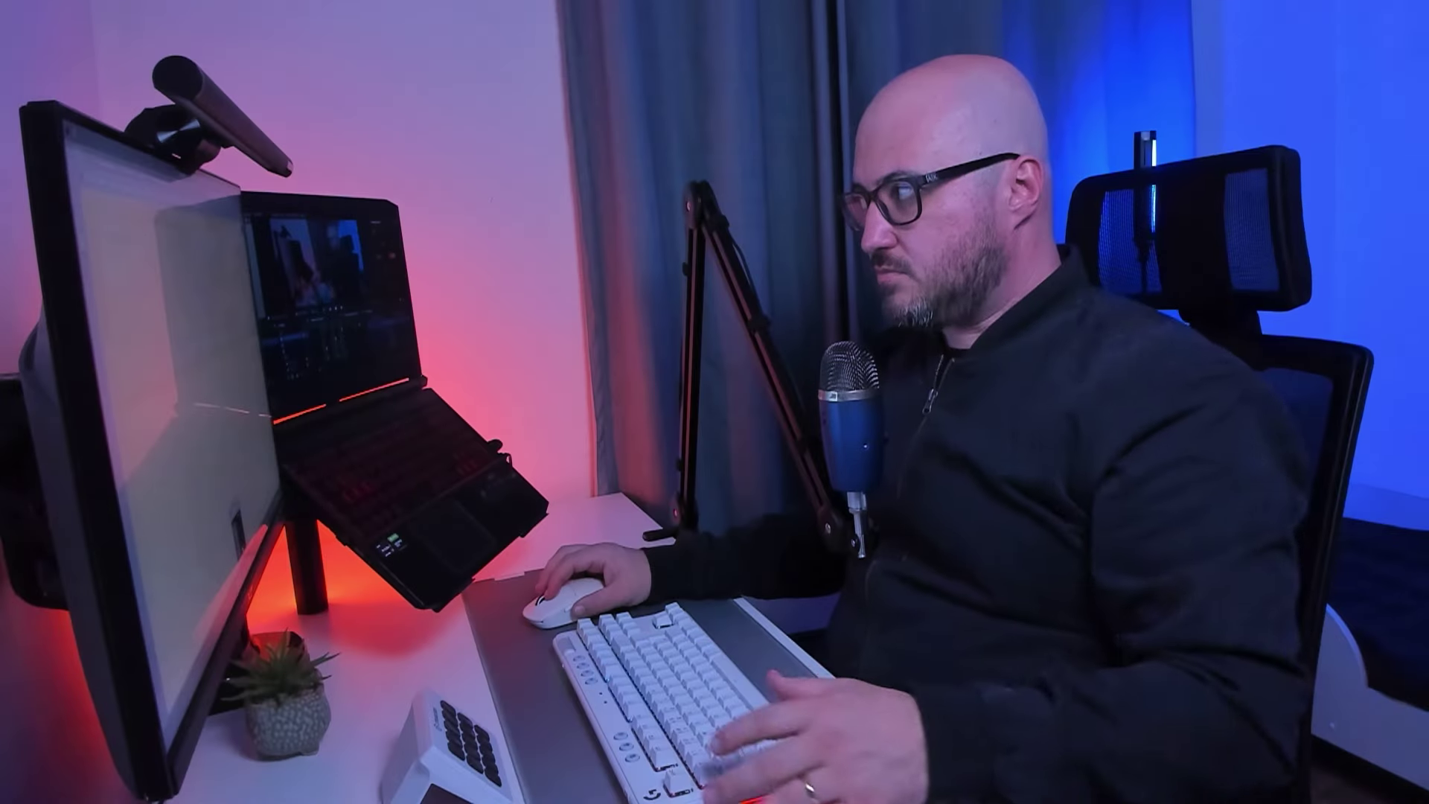